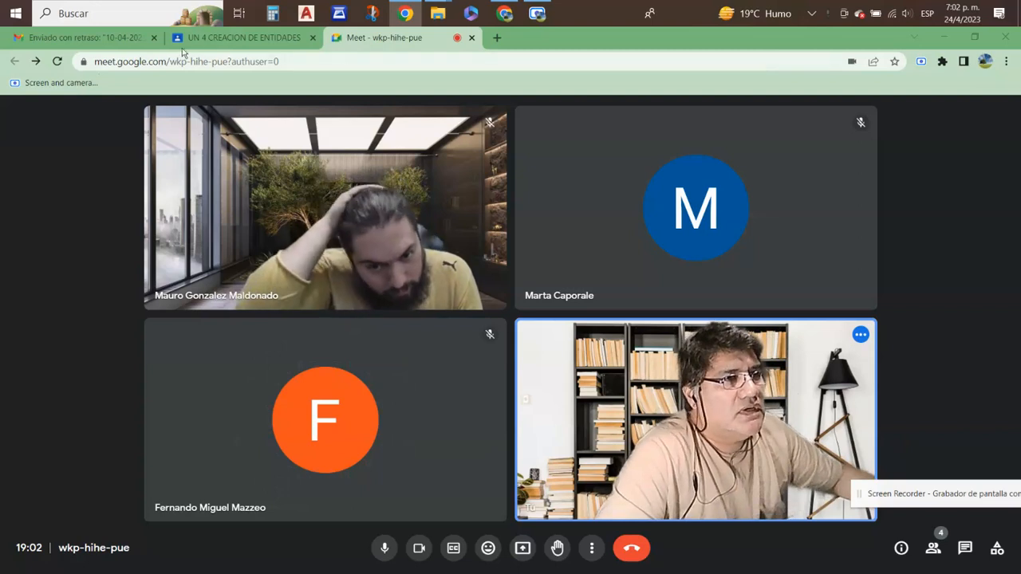
- Open the grades page of the 2023 Diseño Proyectual Asistido por Computadora class and review the students' submissions
{"action": "left_click", "coordinate": [262, 38]}
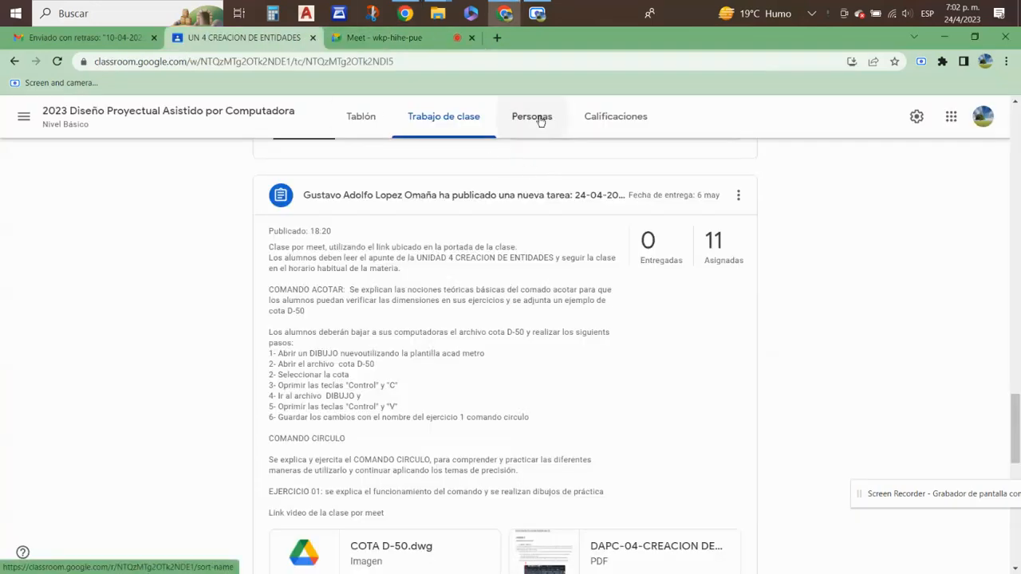
{"action": "left_click", "coordinate": [626, 121]}
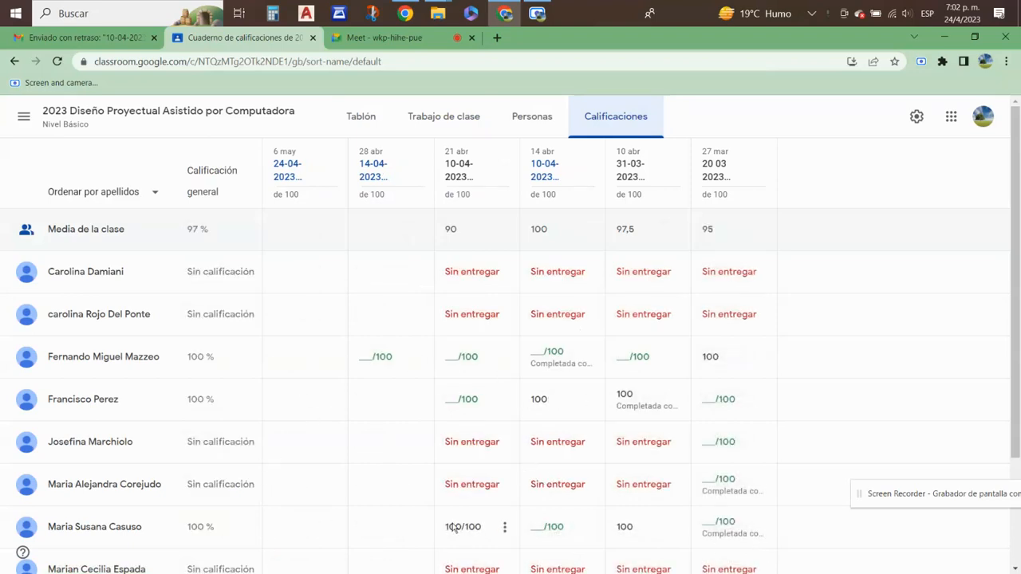
{"action": "scroll", "coordinate": [588, 497], "scroll_direction": "down", "scroll_amount": 1}
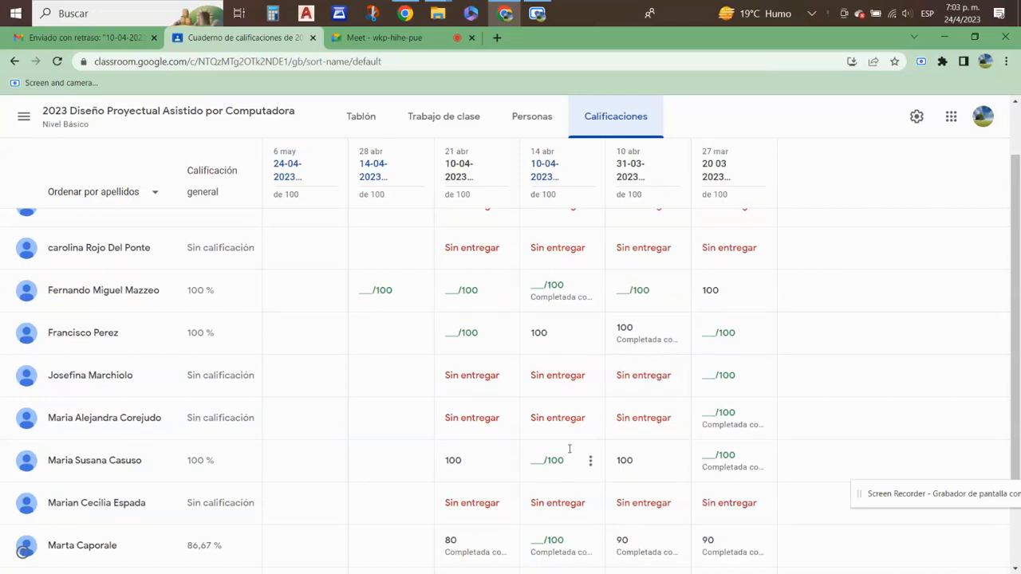
{"action": "scroll", "coordinate": [569, 449], "scroll_direction": "down", "scroll_amount": 1}
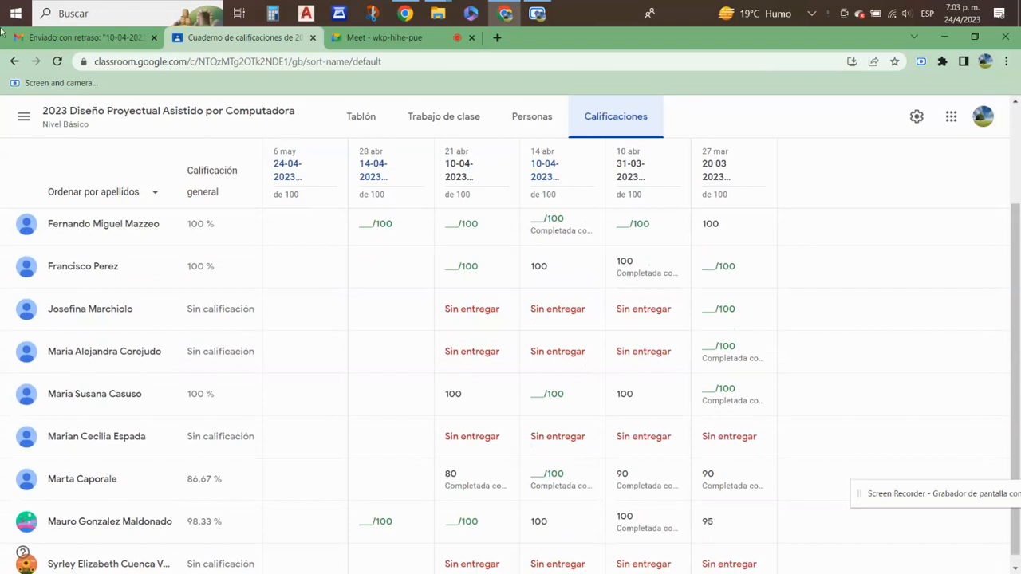
- Switch to Gmail and open the newest inbox email about the late submission of "10-04-2023 CLASE VIRTUAL PLANTILLA"
{"action": "left_click", "coordinate": [78, 40]}
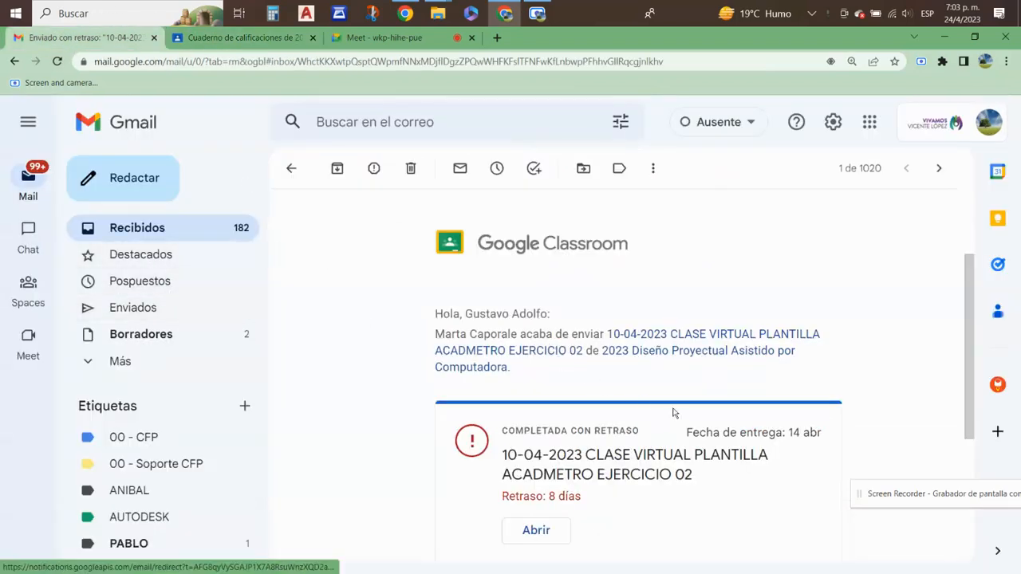
{"action": "left_click", "coordinate": [139, 229]}
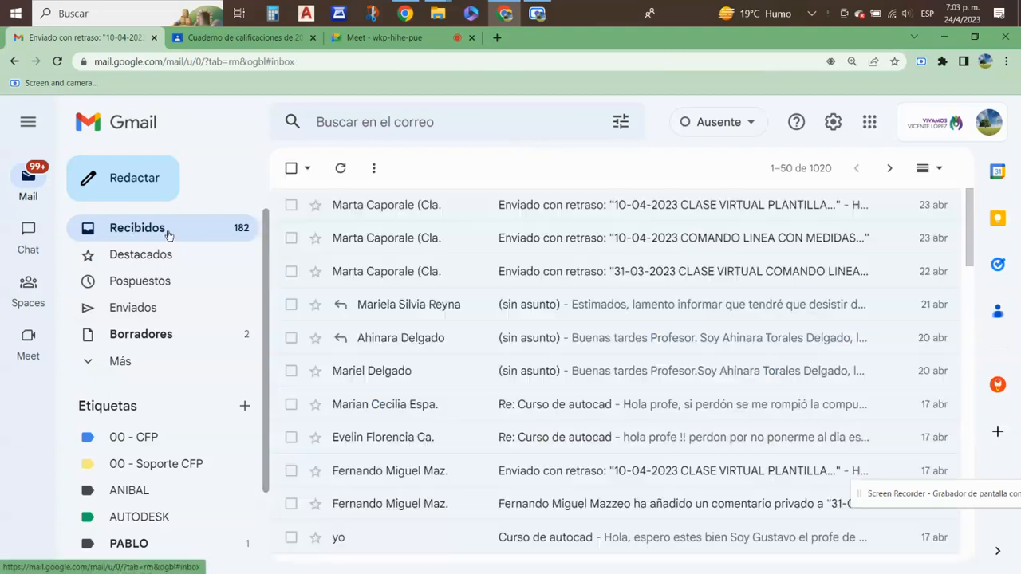
{"action": "left_click", "coordinate": [734, 206]}
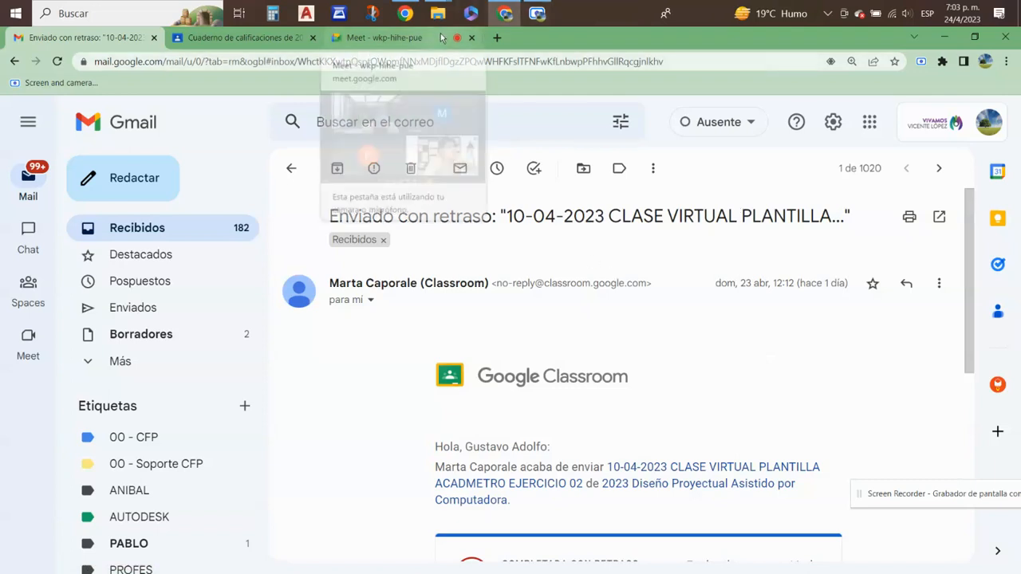
- Show the desktop and launch AutoCAD 2023
{"action": "mouse_move", "coordinate": [441, 15]}
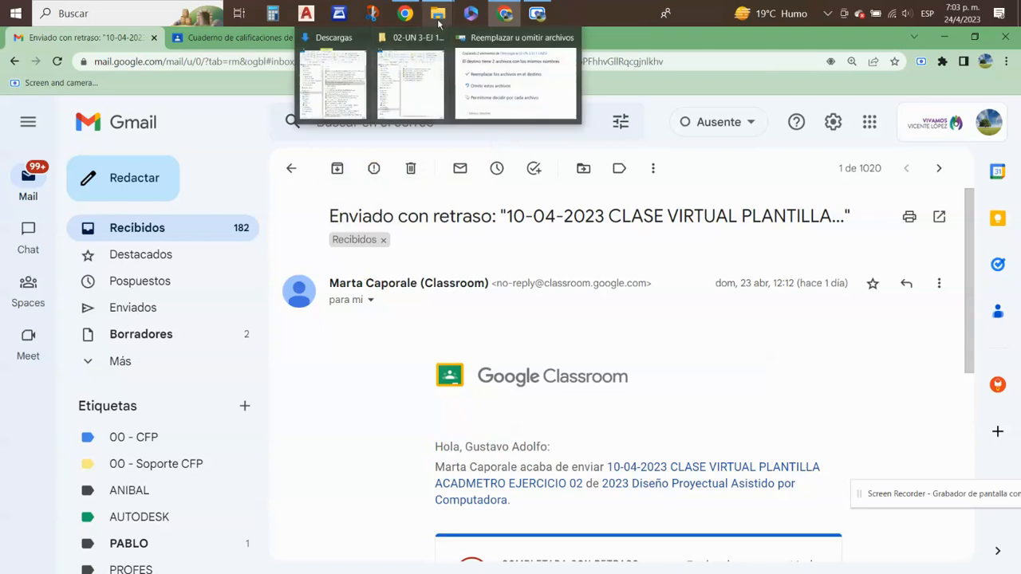
{"action": "mouse_move", "coordinate": [505, 16]}
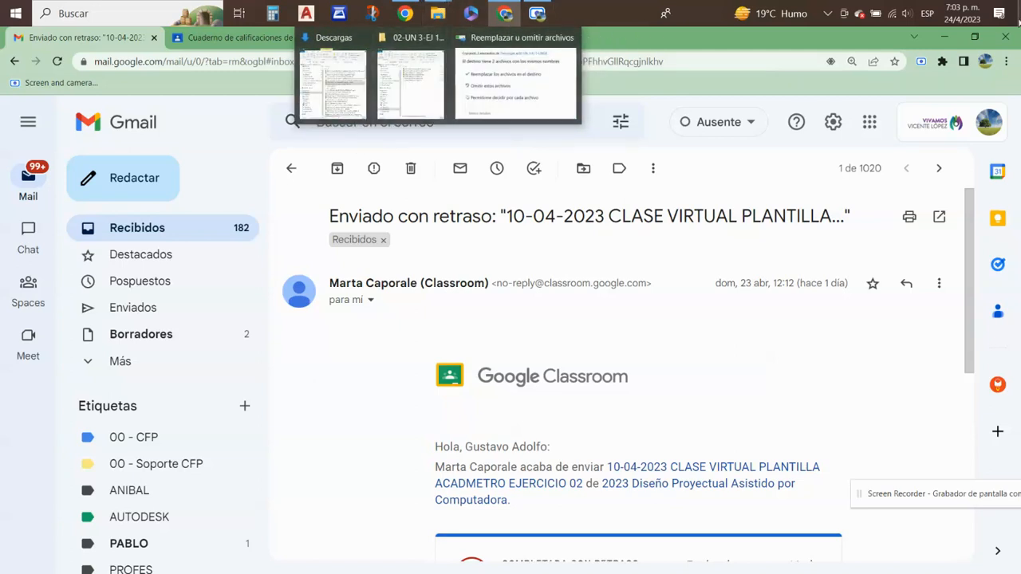
{"action": "left_click", "coordinate": [1018, 12]}
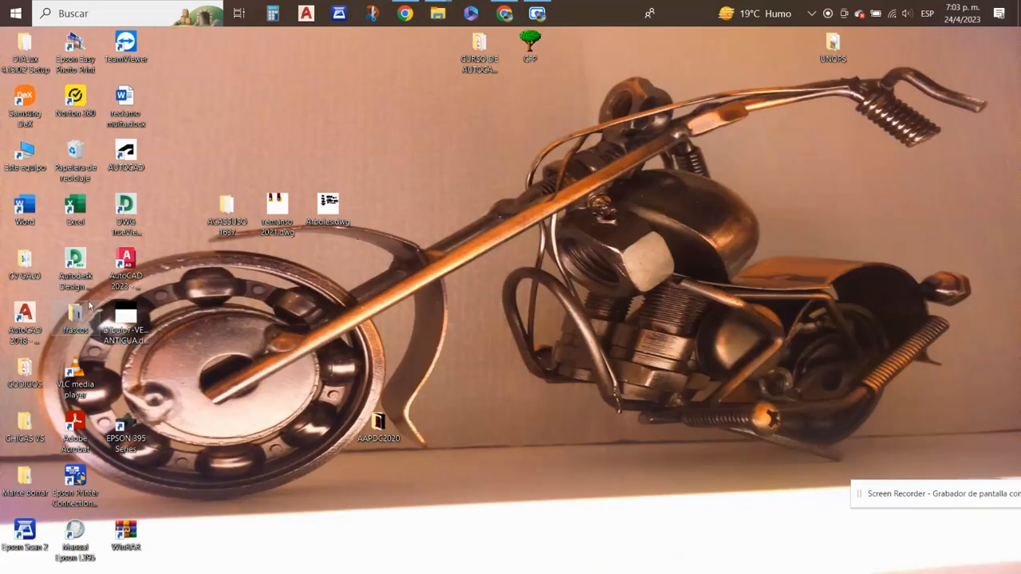
{"action": "double_click", "coordinate": [126, 277]}
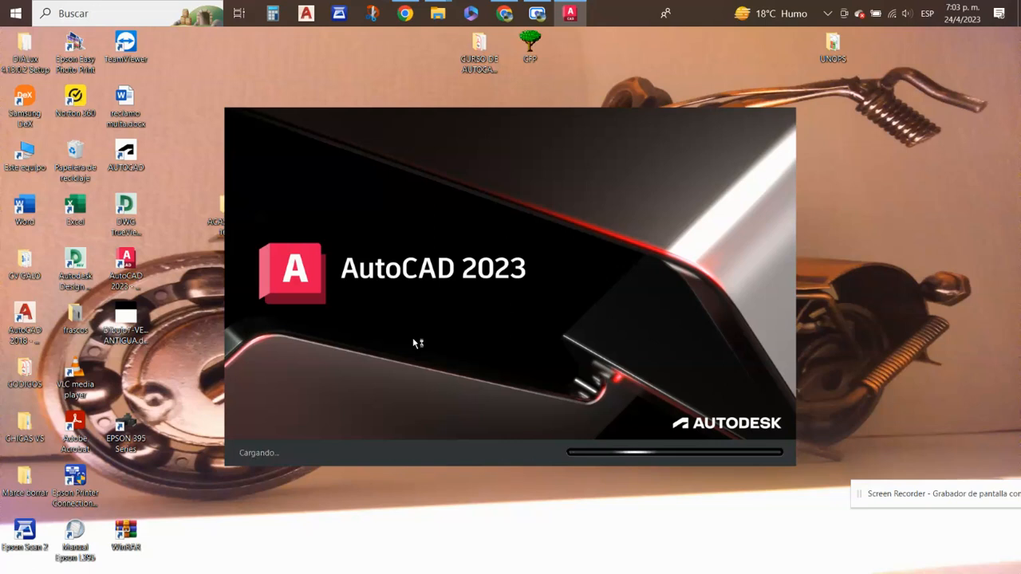
- Return to the Google Meet call in Chrome and switch the microphone off and back on
{"action": "left_click", "coordinate": [504, 13]}
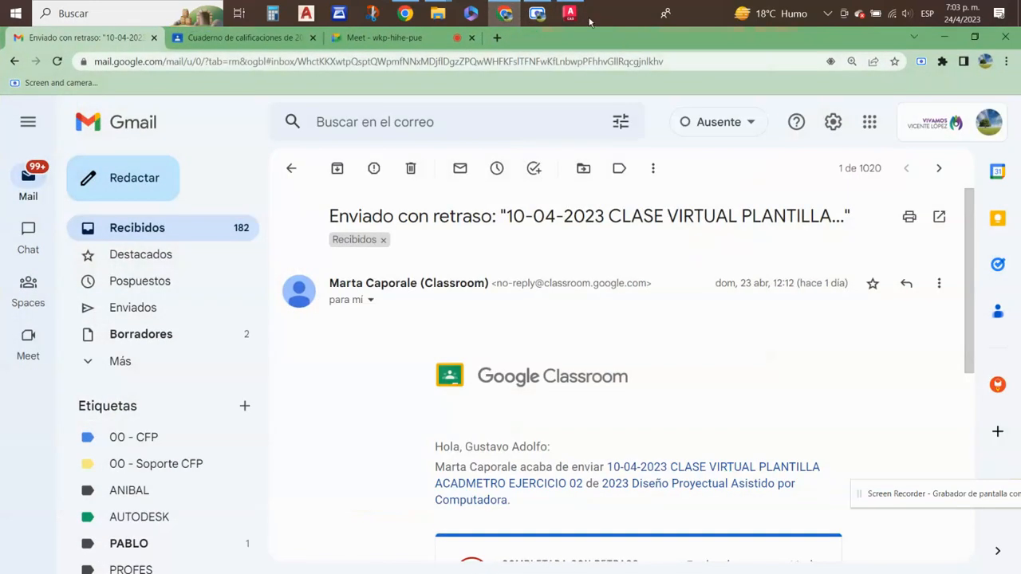
{"action": "left_click", "coordinate": [410, 40]}
{"action": "key", "text": "ctrl+d"}
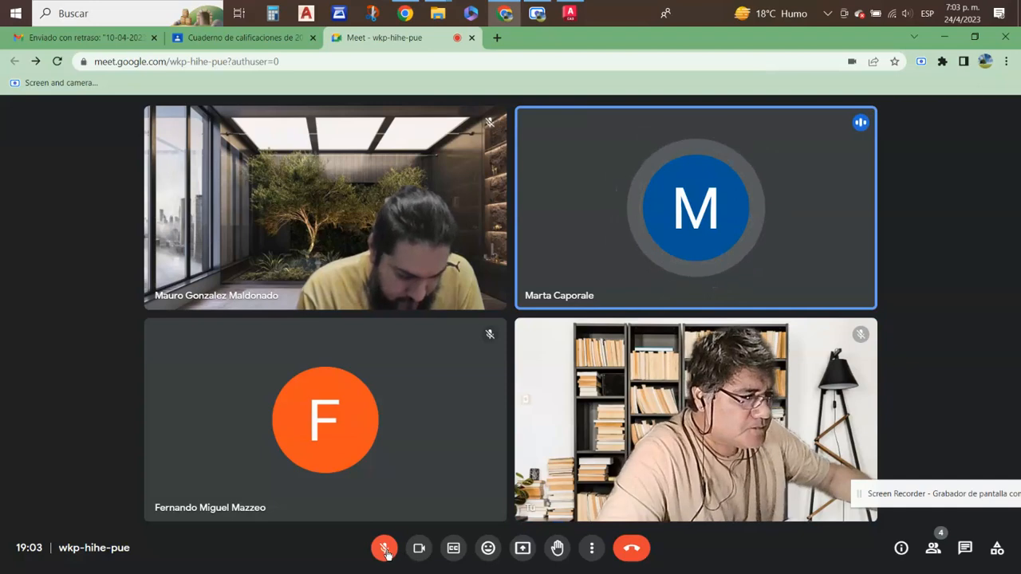
{"action": "key", "text": "ctrl+d"}
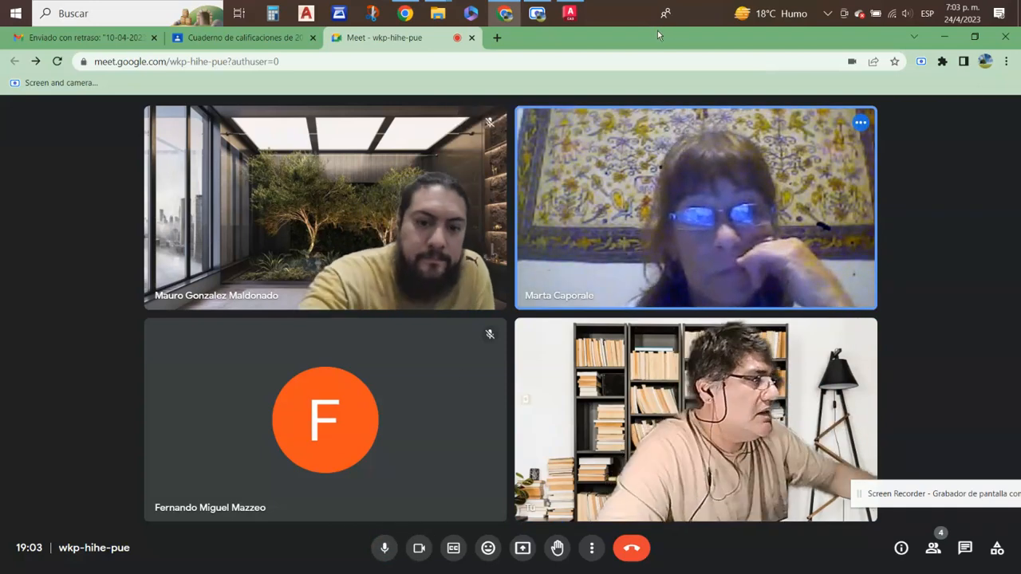
- Switch to AutoCAD and open the drawing 2023 04 23 UN 03 EJ Nº 02 PLANTILLA ACADMETRO.dwg from the Descargas folder
{"action": "left_click", "coordinate": [568, 14]}
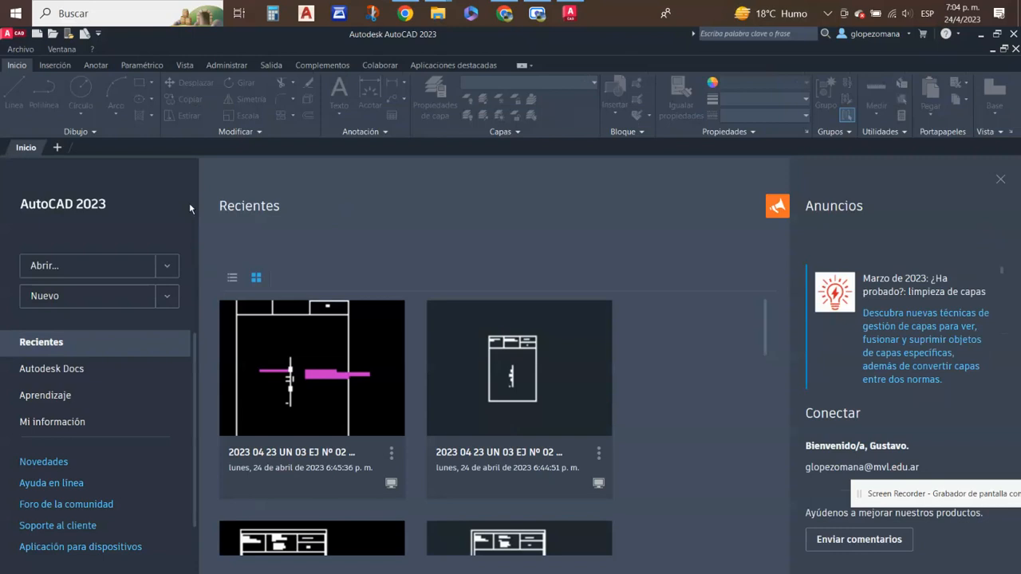
{"action": "left_click", "coordinate": [52, 36]}
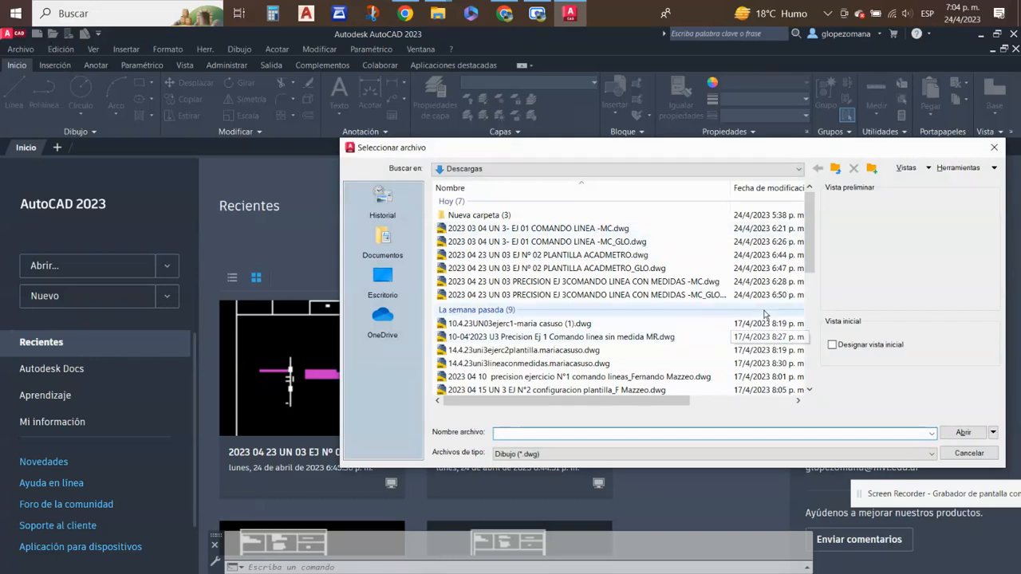
{"action": "left_click", "coordinate": [615, 255]}
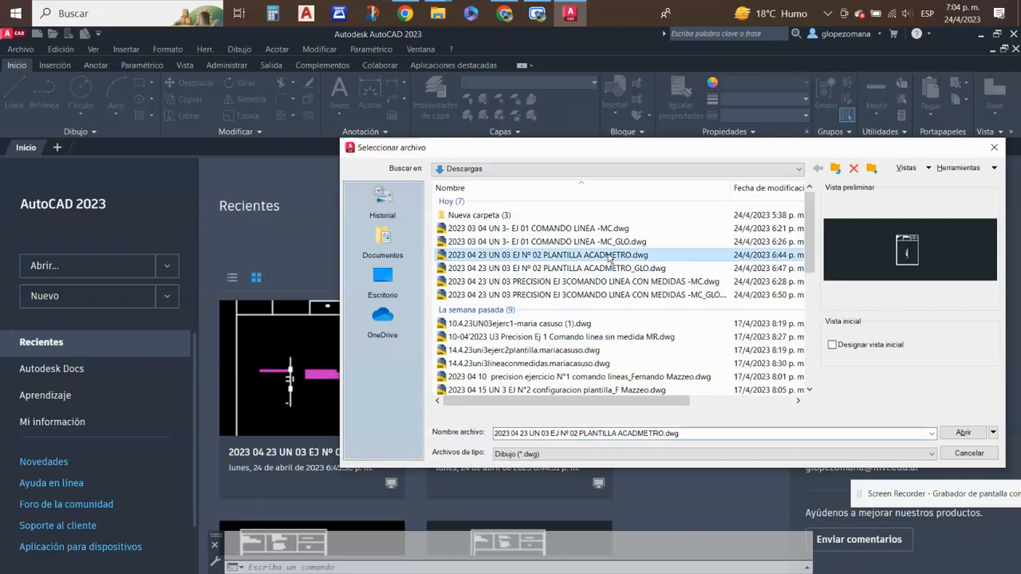
{"action": "left_click", "coordinate": [614, 269]}
{"action": "left_click", "coordinate": [616, 255]}
{"action": "double_click", "coordinate": [617, 255]}
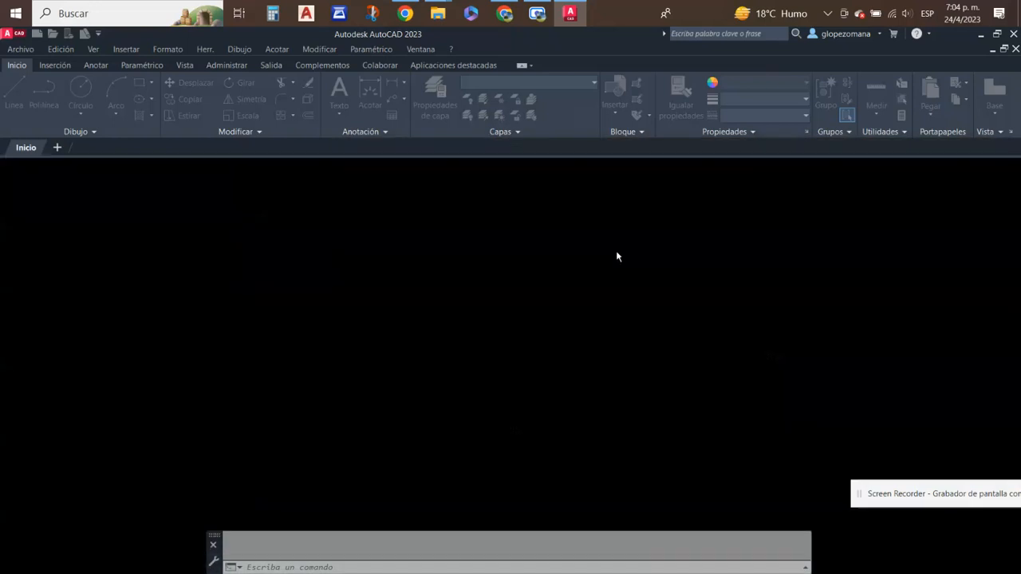
- Switch to the Google Meet call, present the entire screen, and move the sharing notice out of the way
{"action": "left_click", "coordinate": [504, 14]}
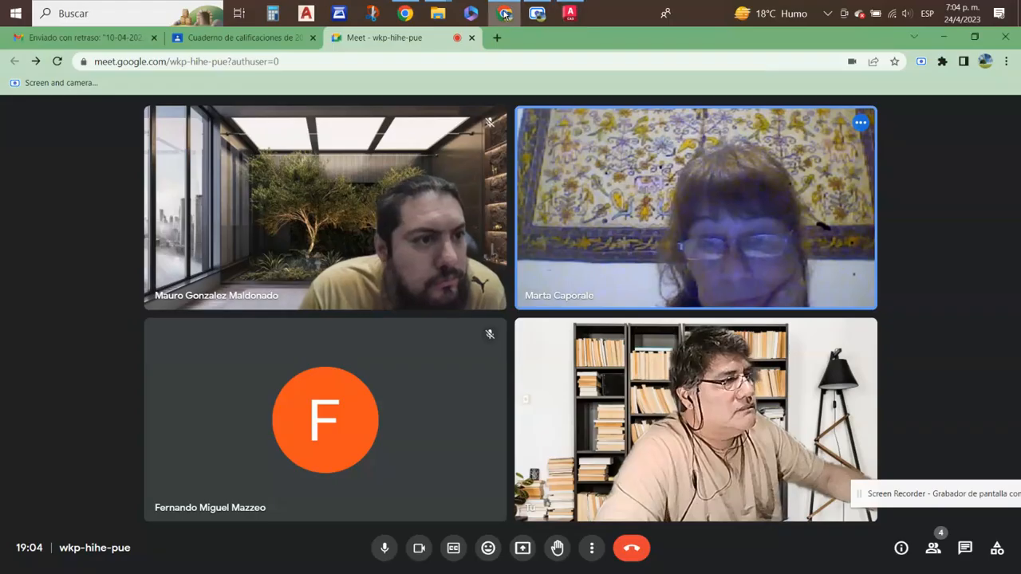
{"action": "left_click", "coordinate": [522, 548]}
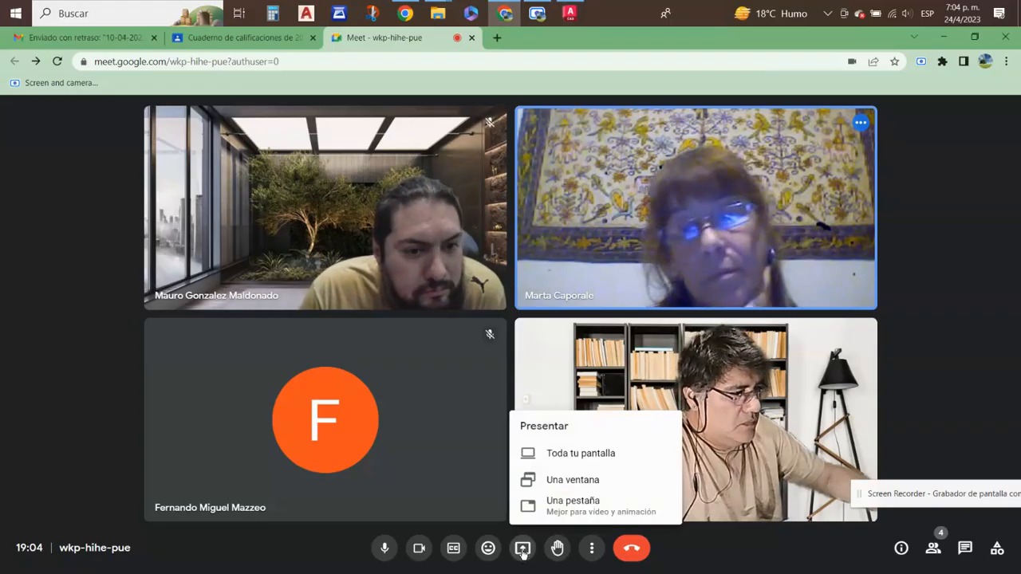
{"action": "left_click", "coordinate": [572, 454]}
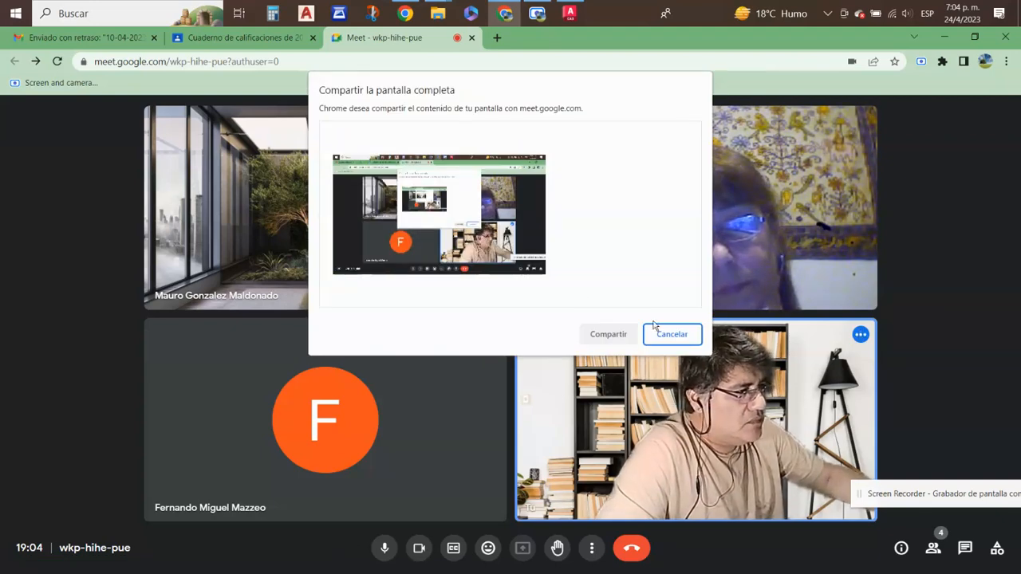
{"action": "left_click", "coordinate": [471, 248]}
{"action": "left_click", "coordinate": [626, 338]}
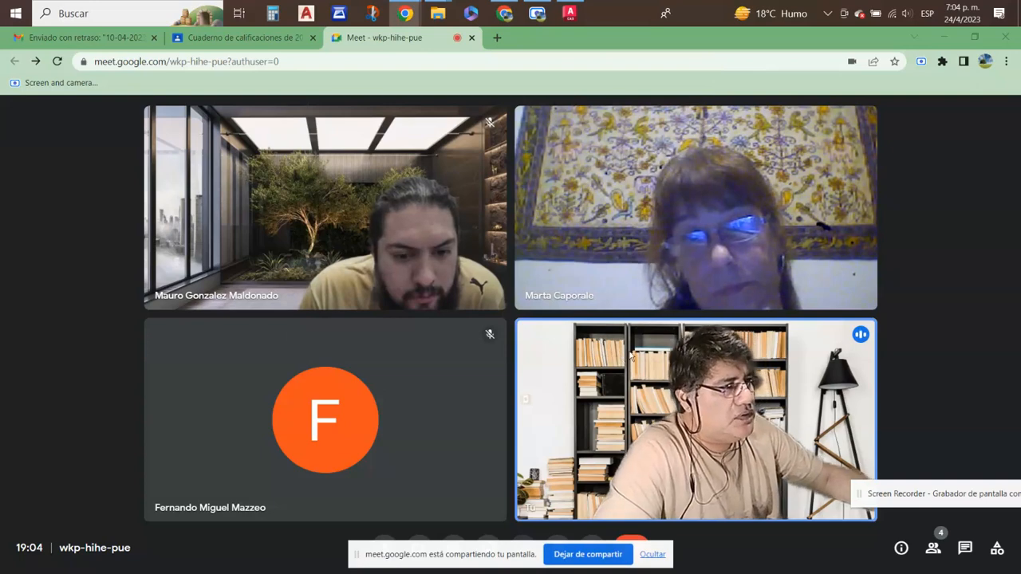
{"action": "left_click_drag", "start_coordinate": [486, 554], "coordinate": [927, 434]}
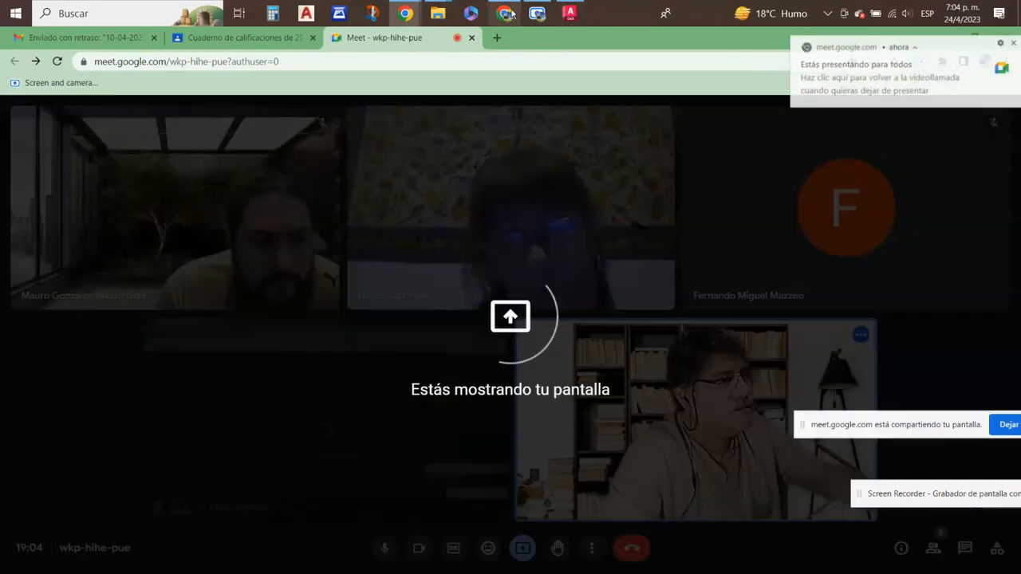
- Switch to AutoCAD and list the properties of the slanted line starting at the origin with LIST
{"action": "left_click", "coordinate": [571, 11]}
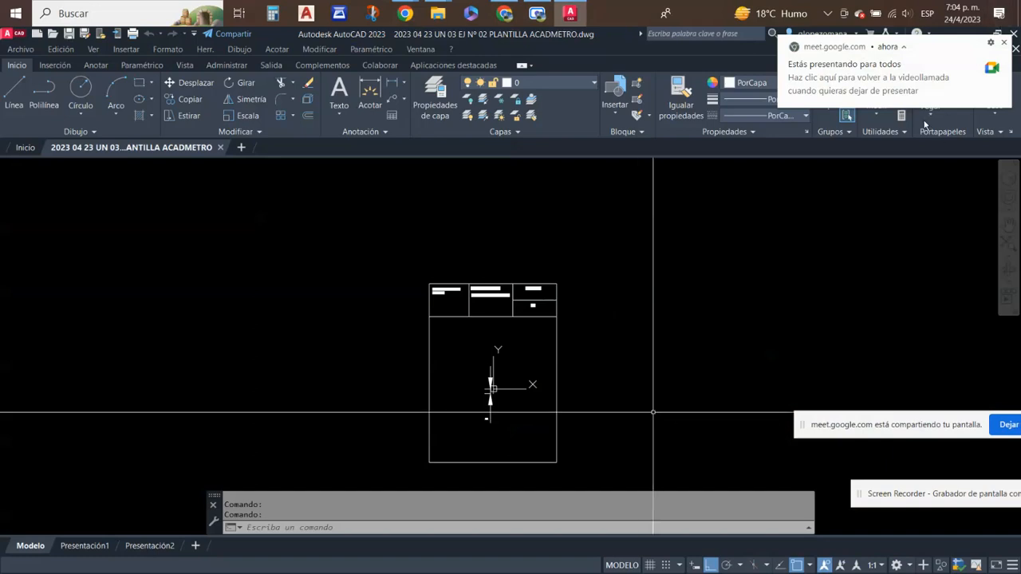
{"action": "scroll", "coordinate": [517, 454], "scroll_direction": "up", "scroll_amount": 5}
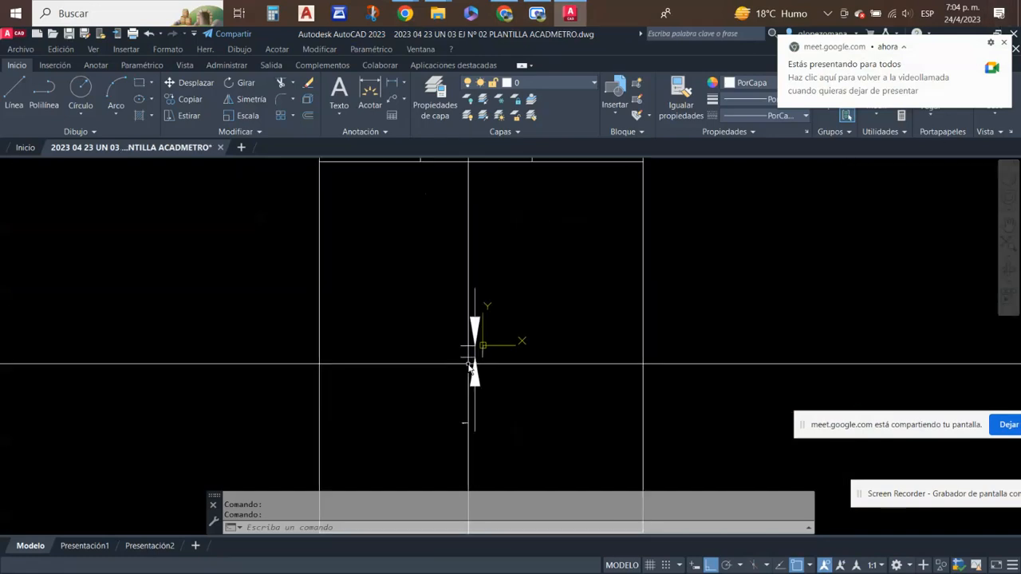
{"action": "scroll", "coordinate": [498, 387], "scroll_direction": "up", "scroll_amount": 6}
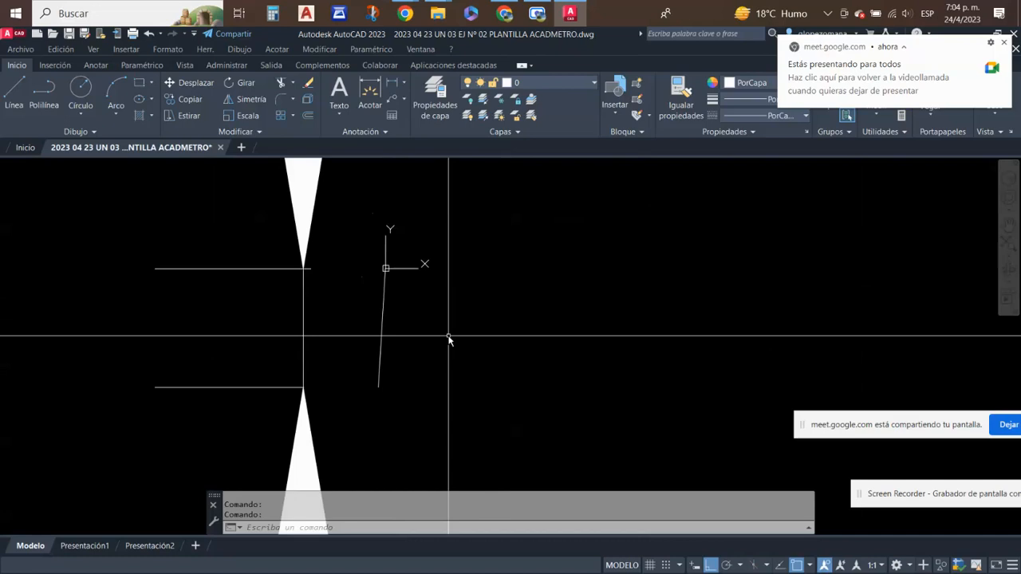
{"action": "left_click", "coordinate": [360, 300]}
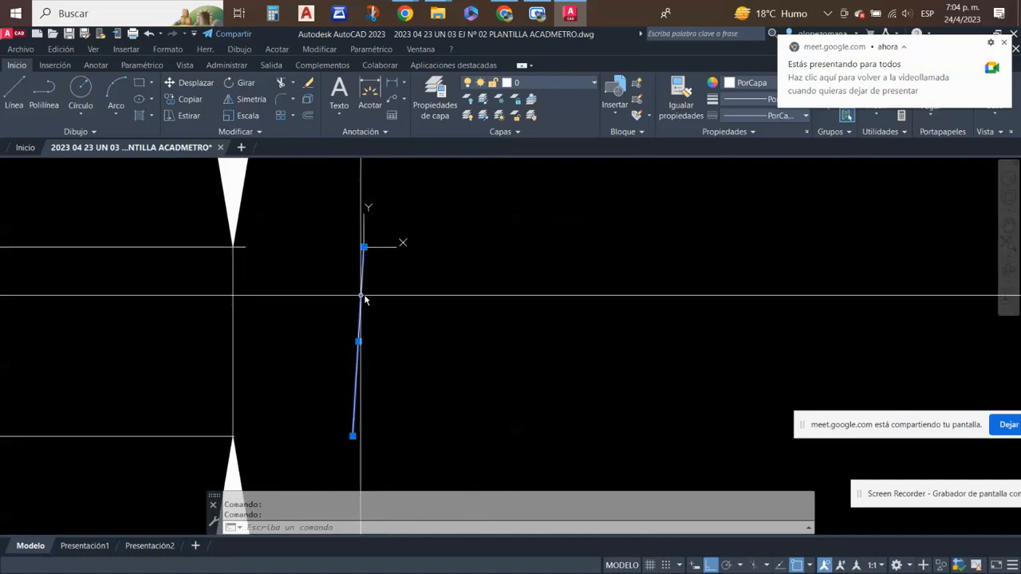
{"action": "type", "text": "lis"}
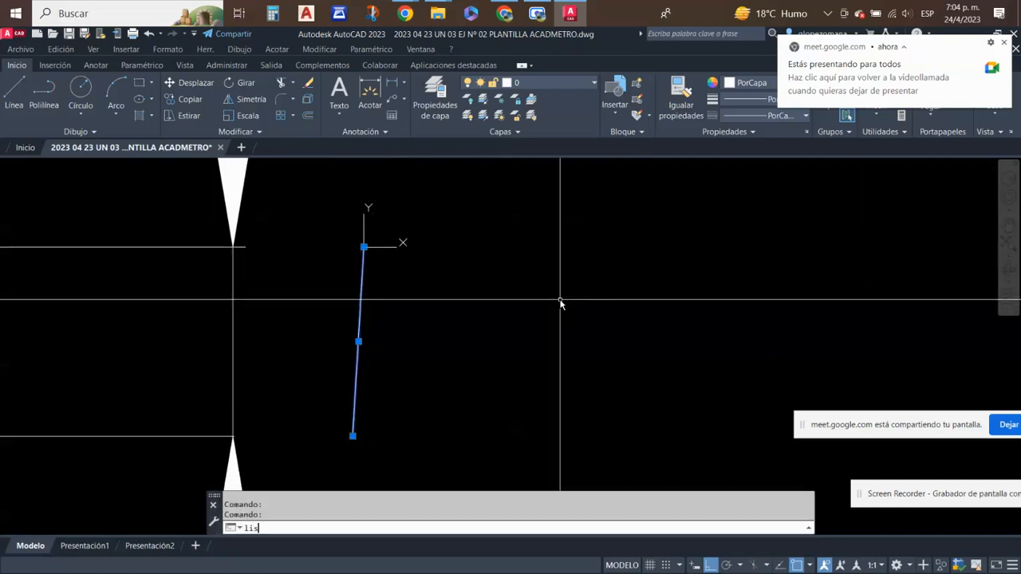
{"action": "type", "text": "t"}
{"action": "key", "text": "Return"}
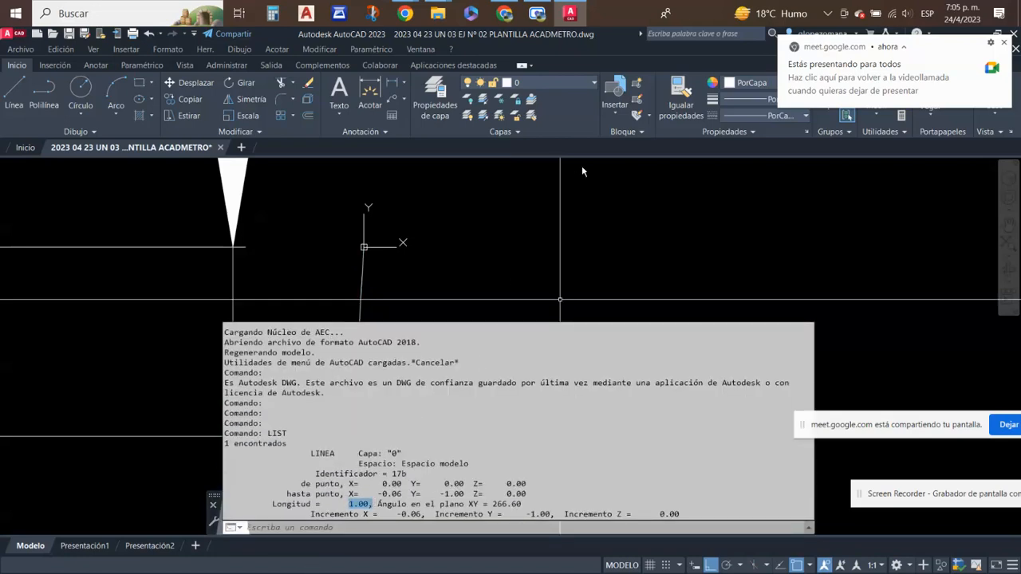
{"action": "key", "text": "Escape"}
- Run -DWGUNITS on the exercise drawing and set its length unit to option 6, Metros
{"action": "scroll", "coordinate": [450, 349], "scroll_direction": "down", "scroll_amount": 3}
{"action": "mouse_move", "coordinate": [475, 328]}
{"action": "middle_mouse_down"}
{"action": "mouse_move", "coordinate": [446, 372]}
{"action": "mouse_move", "coordinate": [385, 393]}
{"action": "middle_mouse_up"}
{"action": "scroll", "coordinate": [375, 341], "scroll_direction": "down", "scroll_amount": 3}
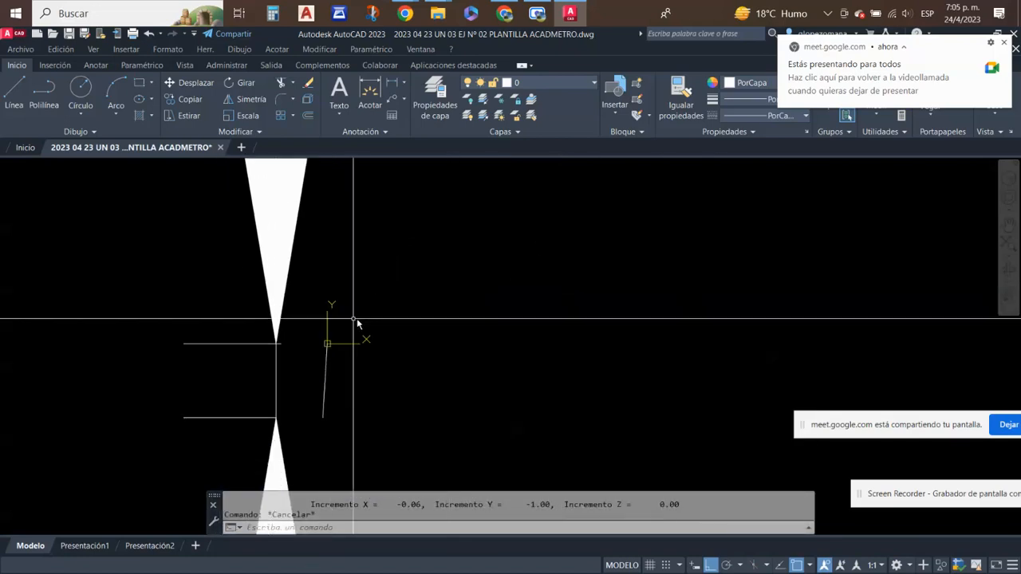
{"action": "middle_click_drag", "start_coordinate": [367, 321], "coordinate": [376, 359]}
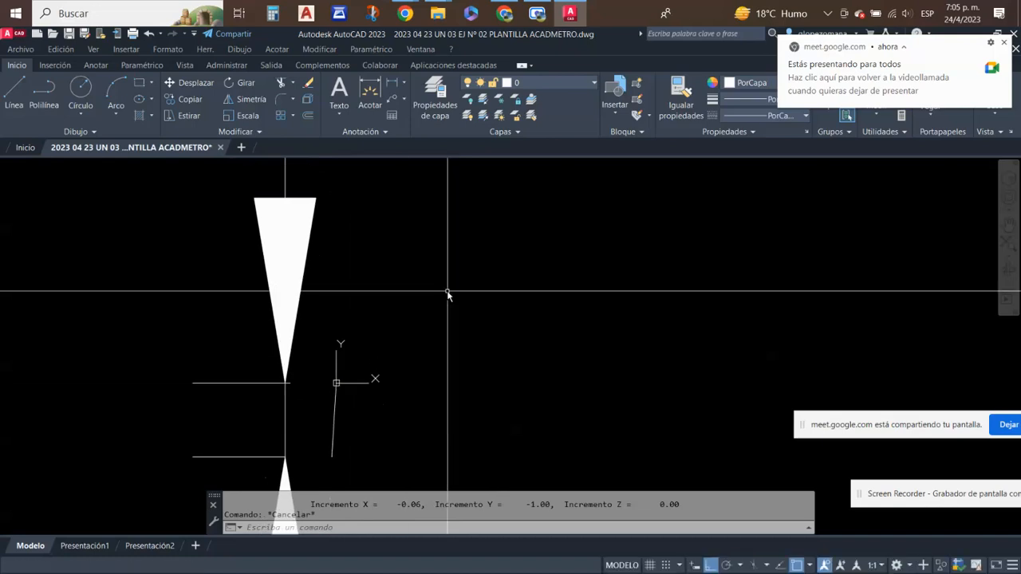
{"action": "type", "text": "DWGuni"}
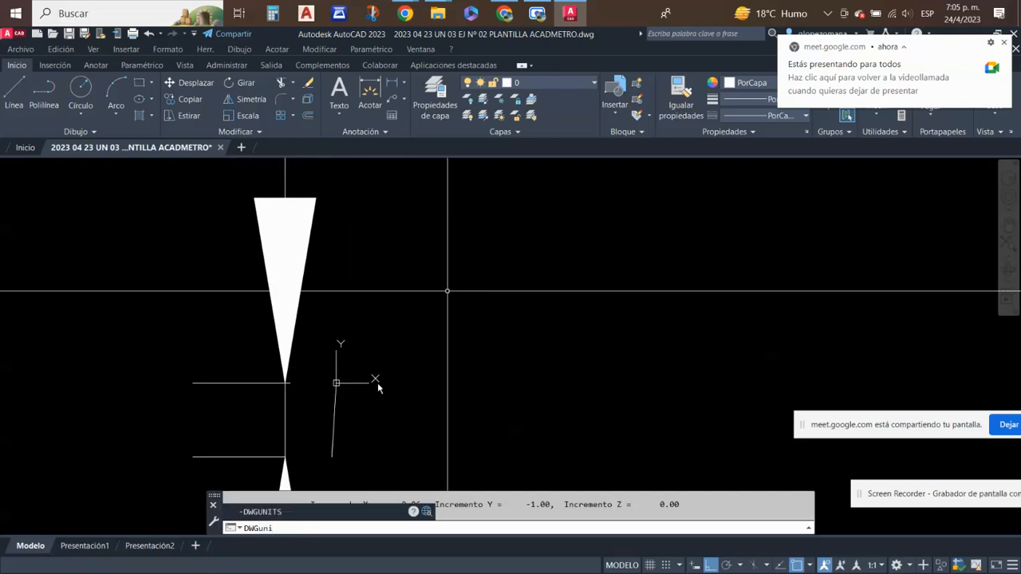
{"action": "left_click", "coordinate": [254, 512]}
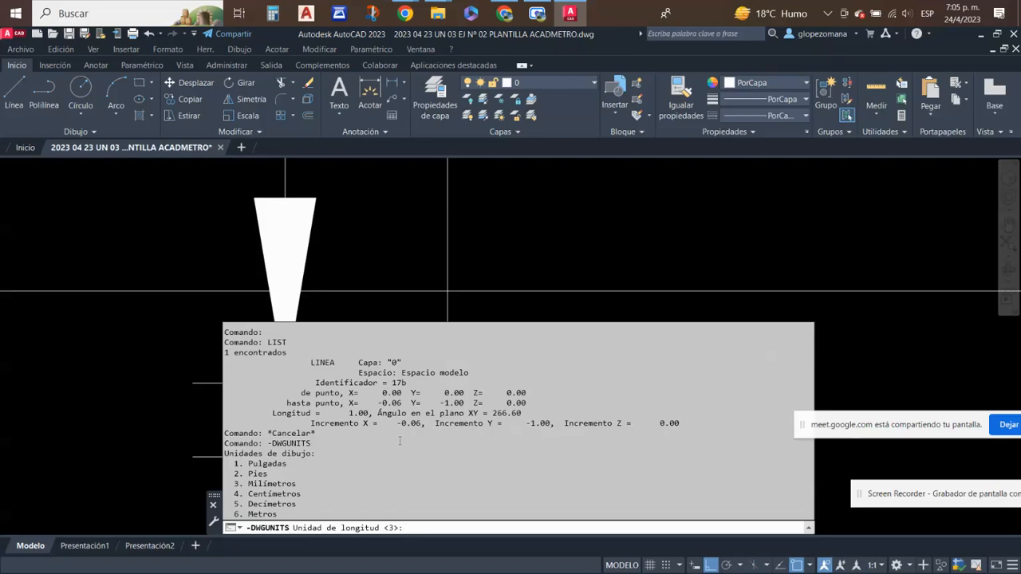
{"action": "type", "text": "6"}
{"action": "key", "text": "Return"}
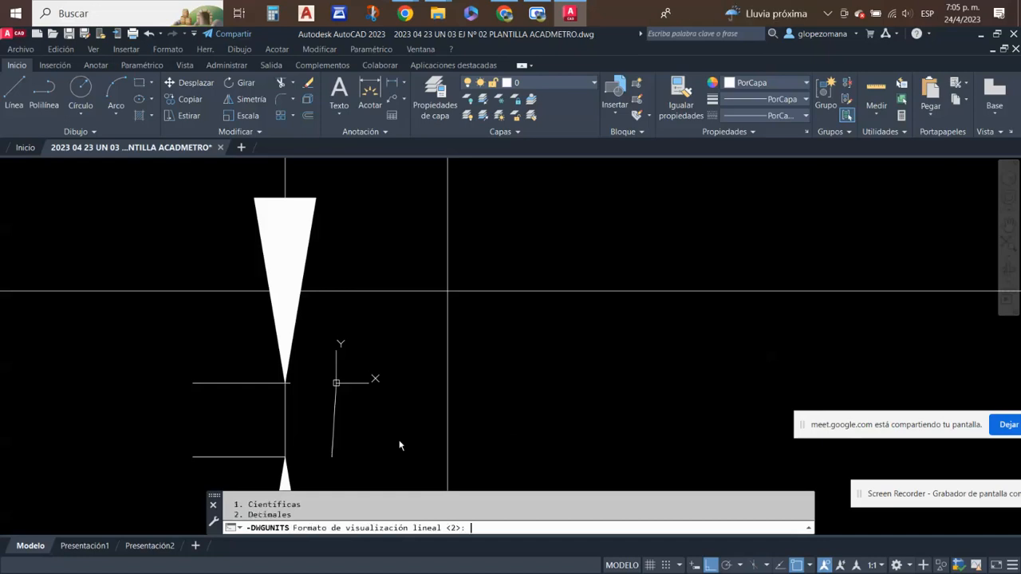
- Keep decimal linear format and precision 2, decline scaling of inserted objects, match the insertion units, and leave -DWGUNITS at the current-object scaling question
{"action": "key", "text": "Return"}
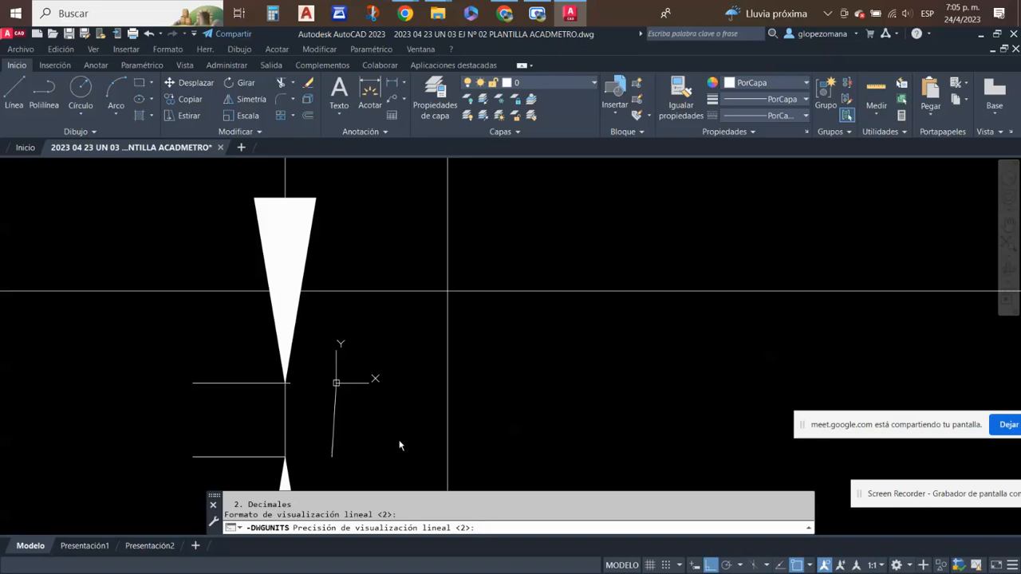
{"action": "key", "text": "Return"}
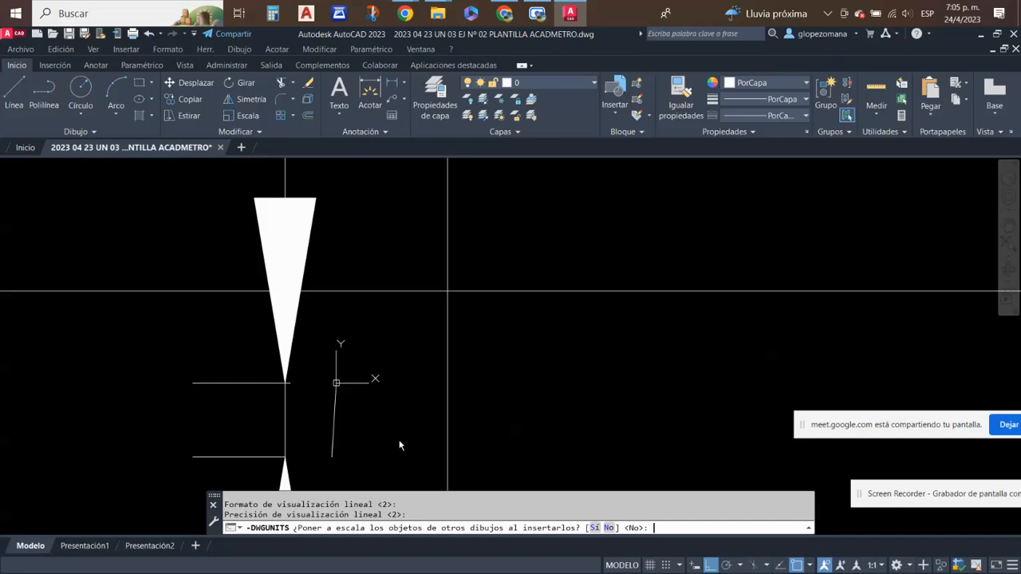
{"action": "key", "text": "Return"}
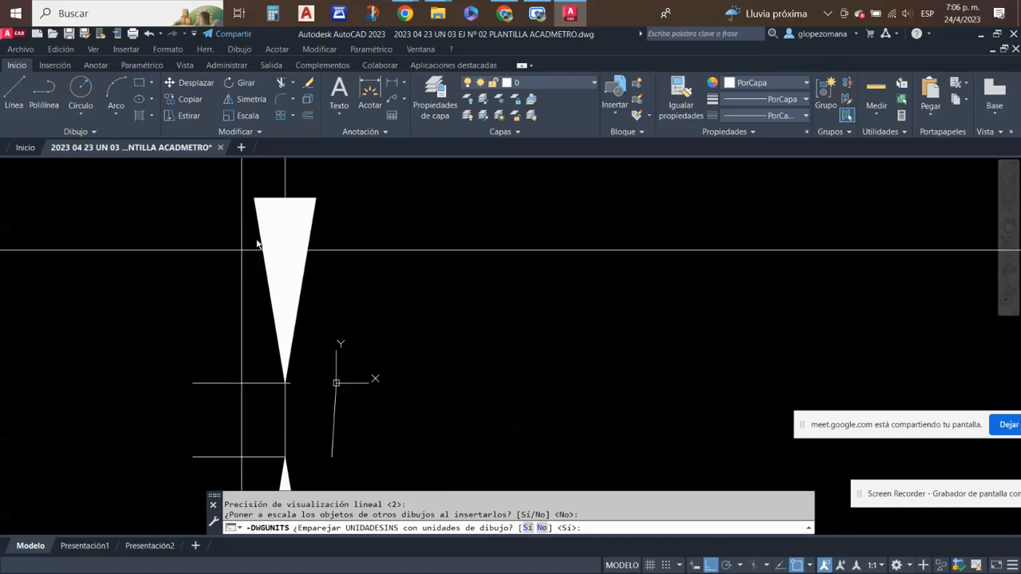
{"action": "mouse_move", "coordinate": [73, 153]}
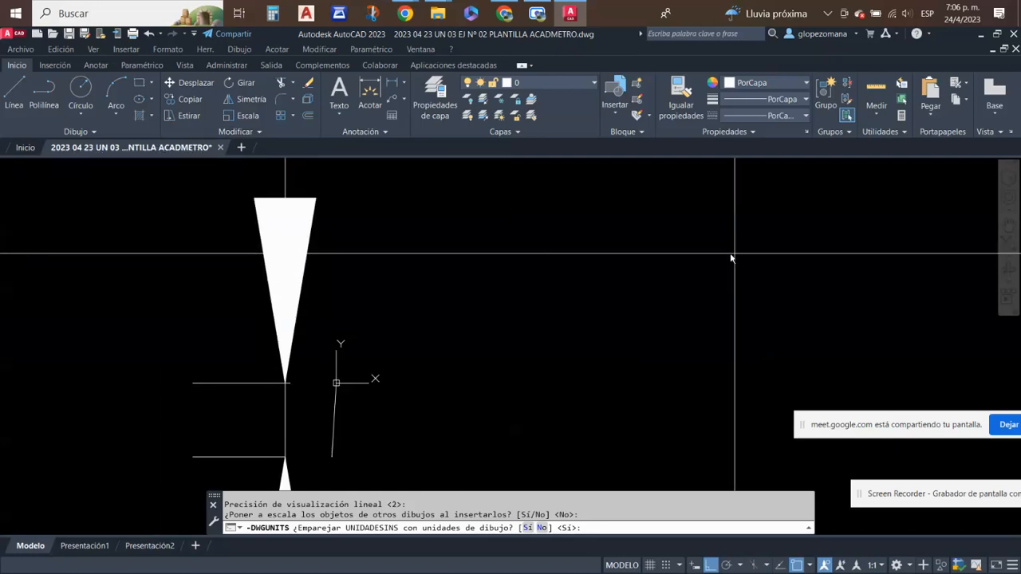
{"action": "scroll", "coordinate": [423, 303], "scroll_direction": "down", "scroll_amount": 4}
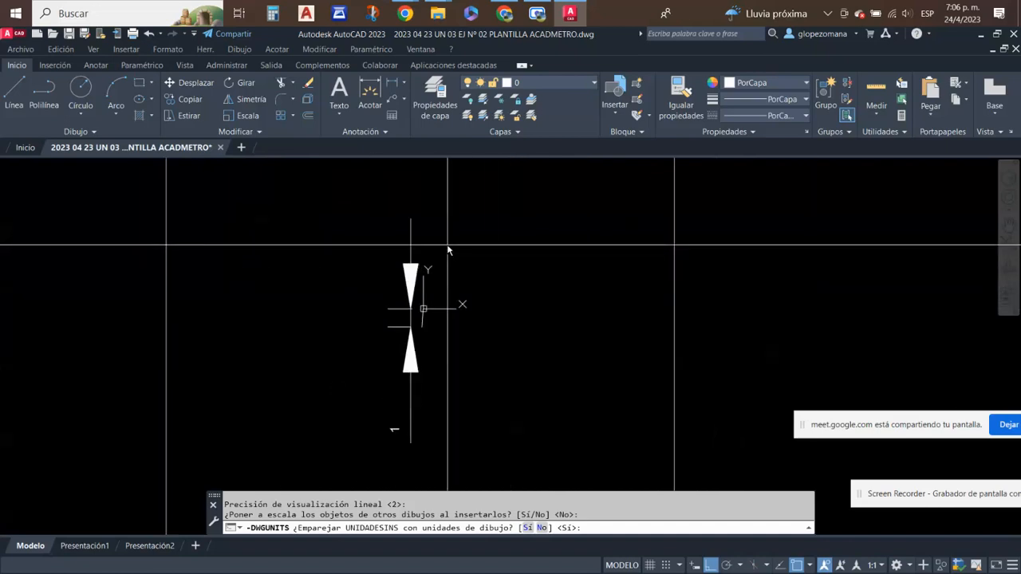
{"action": "scroll", "coordinate": [447, 250], "scroll_direction": "down", "scroll_amount": 5}
{"action": "middle_click_drag", "start_coordinate": [476, 275], "coordinate": [459, 305]}
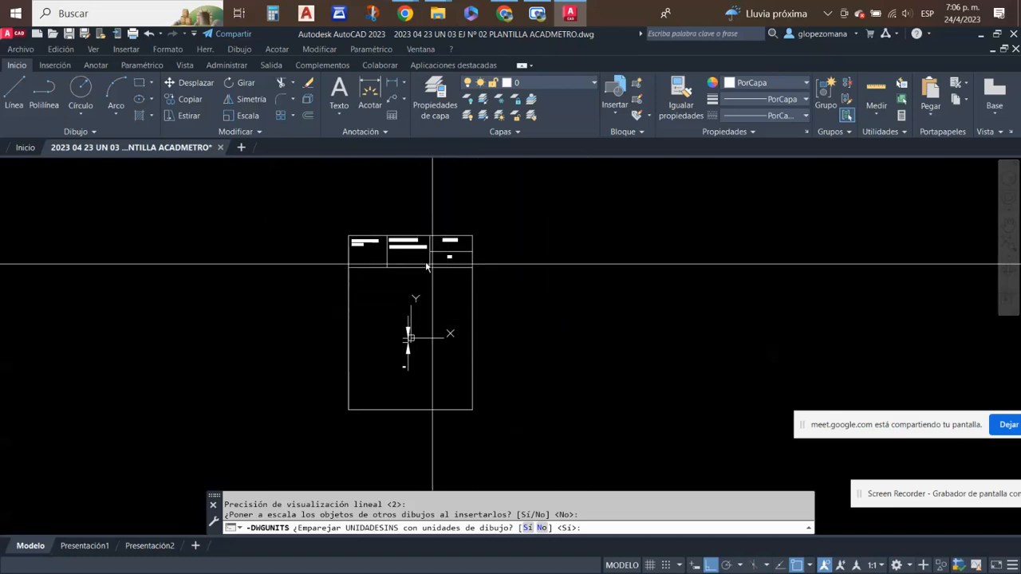
{"action": "key", "text": "Return"}
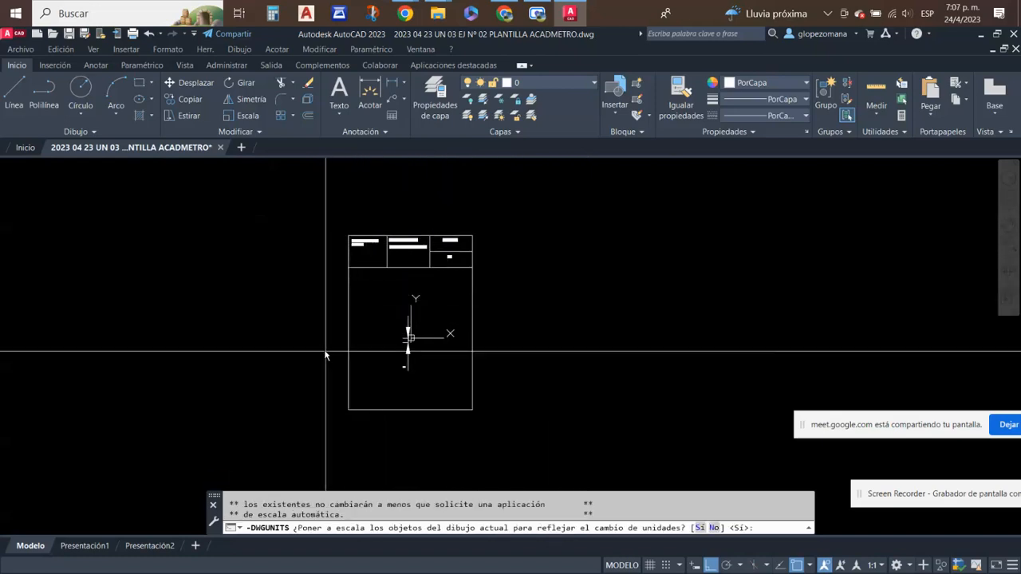
{"action": "key", "text": "Escape"}
- Erase the title block, frame and dimension around the origin, leaving only the slanted line
{"action": "left_click", "coordinate": [309, 82]}
{"action": "left_click", "coordinate": [600, 210]}
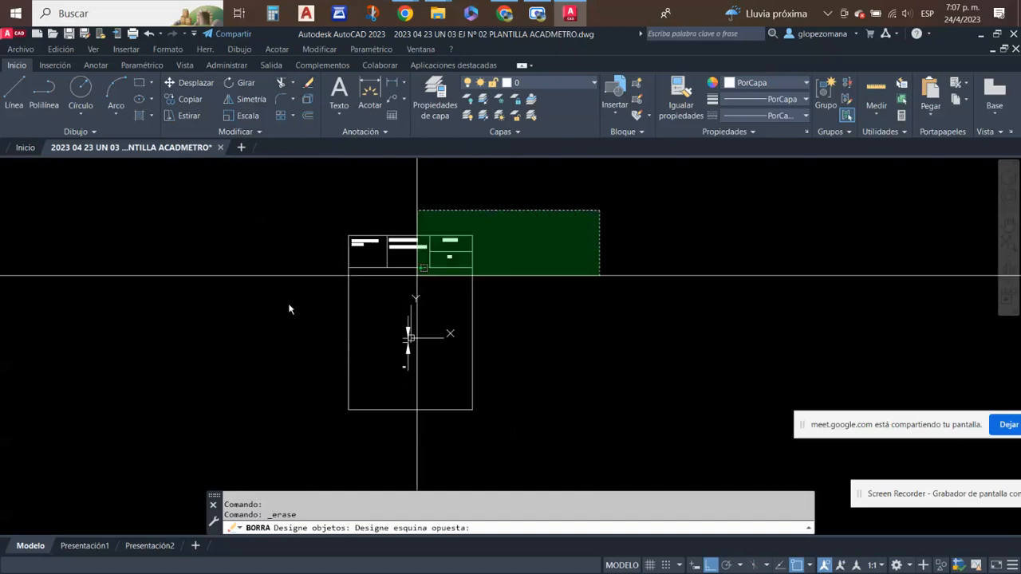
{"action": "left_click", "coordinate": [248, 307]}
{"action": "scroll", "coordinate": [375, 334], "scroll_direction": "up", "scroll_amount": 5}
{"action": "left_click", "coordinate": [472, 257]}
{"action": "left_click", "coordinate": [413, 301]}
{"action": "key", "text": "Return"}
- Examine the slanted line at the origin from closer and farther away
{"action": "scroll", "coordinate": [470, 395], "scroll_direction": "up", "scroll_amount": 5}
{"action": "middle_click_drag", "start_coordinate": [485, 177], "coordinate": [321, 528]}
{"action": "middle_click_drag", "start_coordinate": [311, 397], "coordinate": [356, 218]}
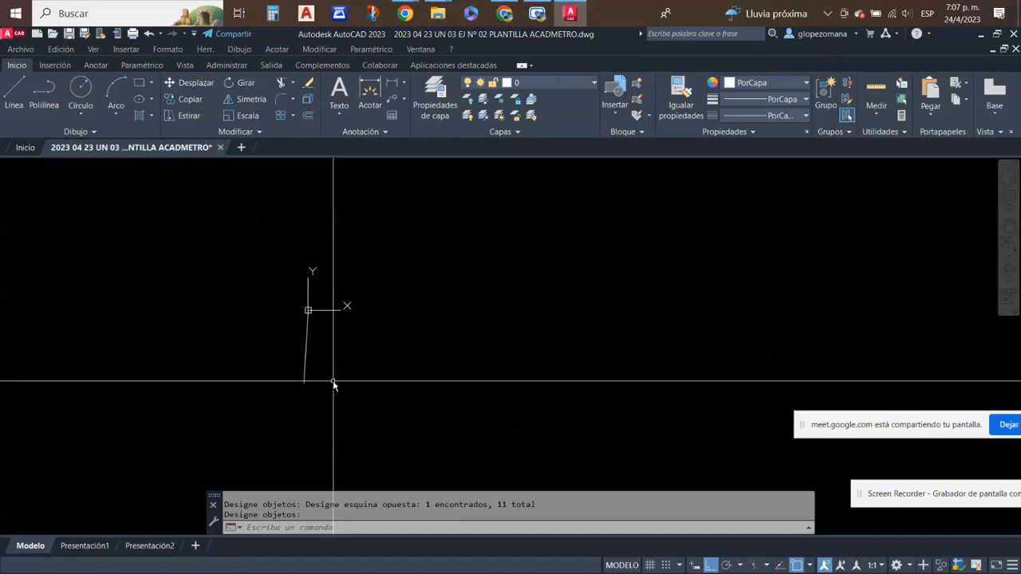
{"action": "scroll", "coordinate": [348, 361], "scroll_direction": "down", "scroll_amount": 5}
{"action": "middle_click_drag", "start_coordinate": [410, 389], "coordinate": [375, 434]}
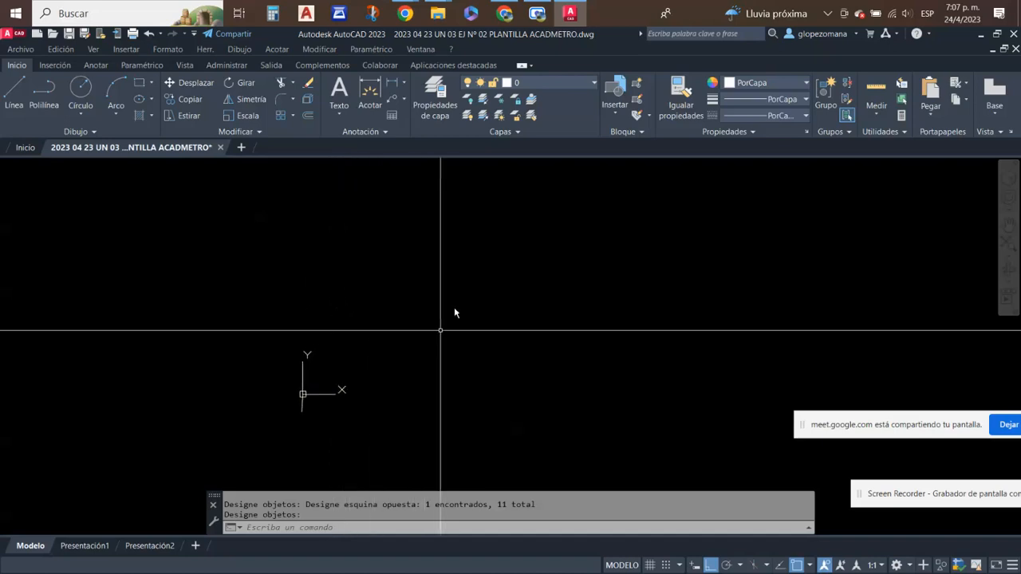
{"action": "scroll", "coordinate": [456, 303], "scroll_direction": "down", "scroll_amount": 2}
{"action": "scroll", "coordinate": [431, 345], "scroll_direction": "up", "scroll_amount": 2}
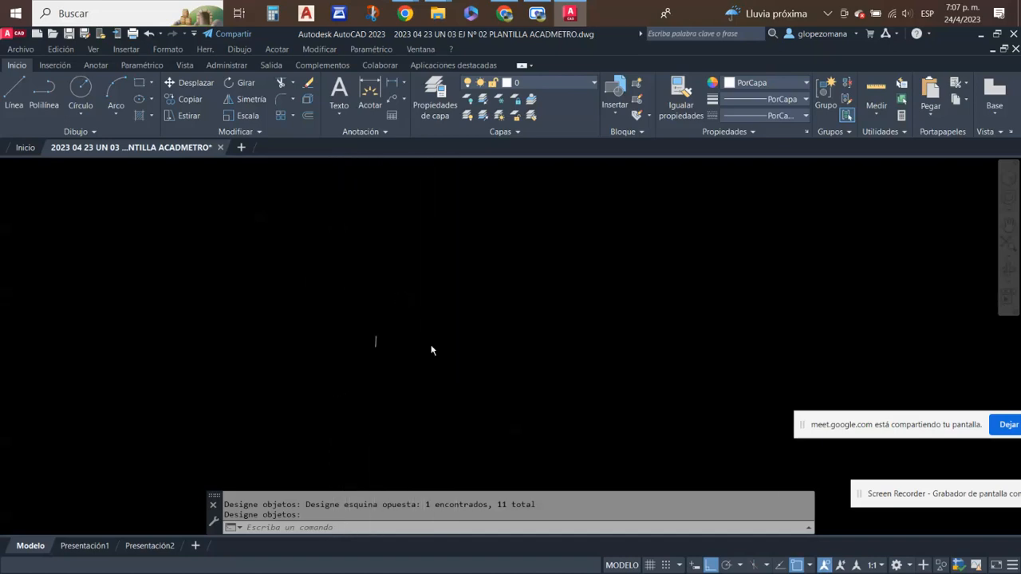
{"action": "scroll", "coordinate": [461, 314], "scroll_direction": "up", "scroll_amount": 1}
{"action": "scroll", "coordinate": [252, 391], "scroll_direction": "up", "scroll_amount": 2}
{"action": "scroll", "coordinate": [338, 278], "scroll_direction": "up", "scroll_amount": 2}
{"action": "middle_click_drag", "start_coordinate": [339, 281], "coordinate": [343, 336]}
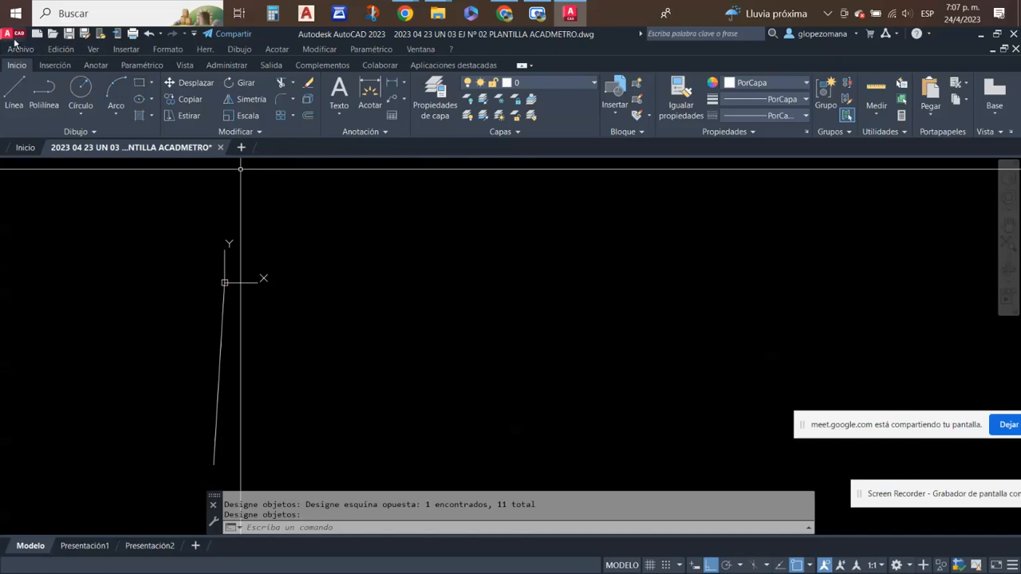
- Start saving the drawing as a drawing template over acadmetro.dwt in the Template folder, and close the dialog without saving
{"action": "left_click", "coordinate": [13, 37]}
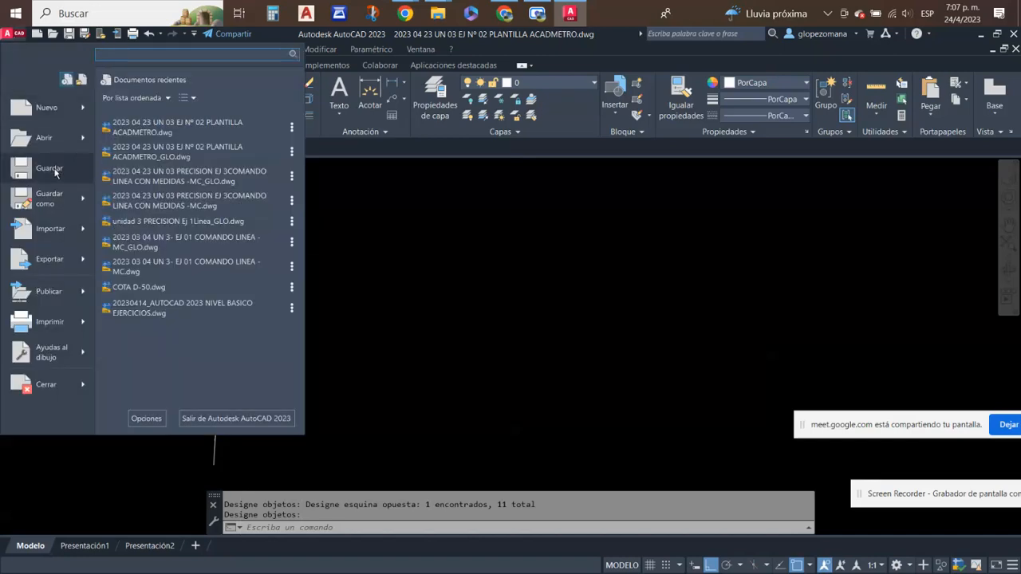
{"action": "mouse_move", "coordinate": [46, 207]}
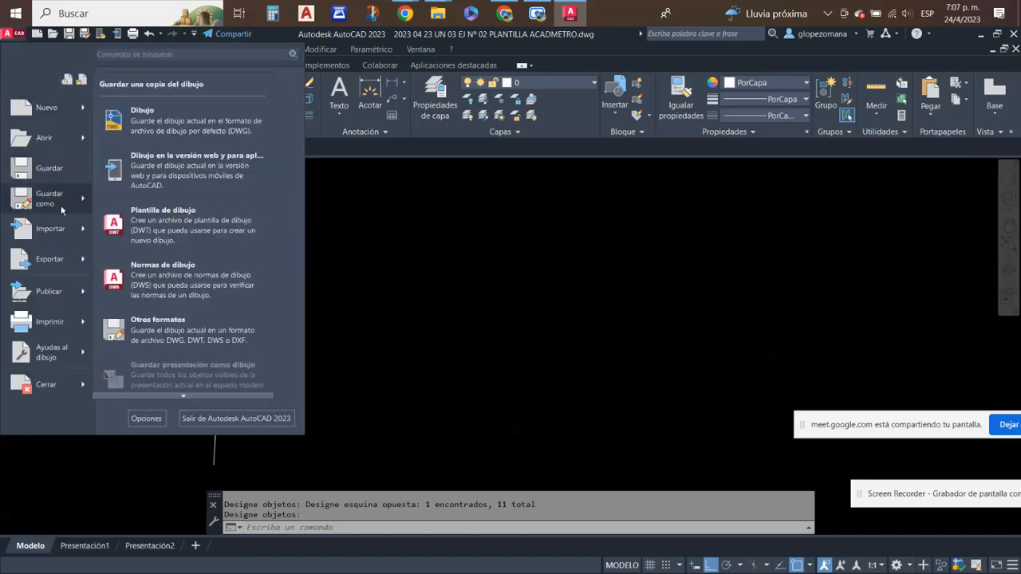
{"action": "left_click", "coordinate": [214, 230]}
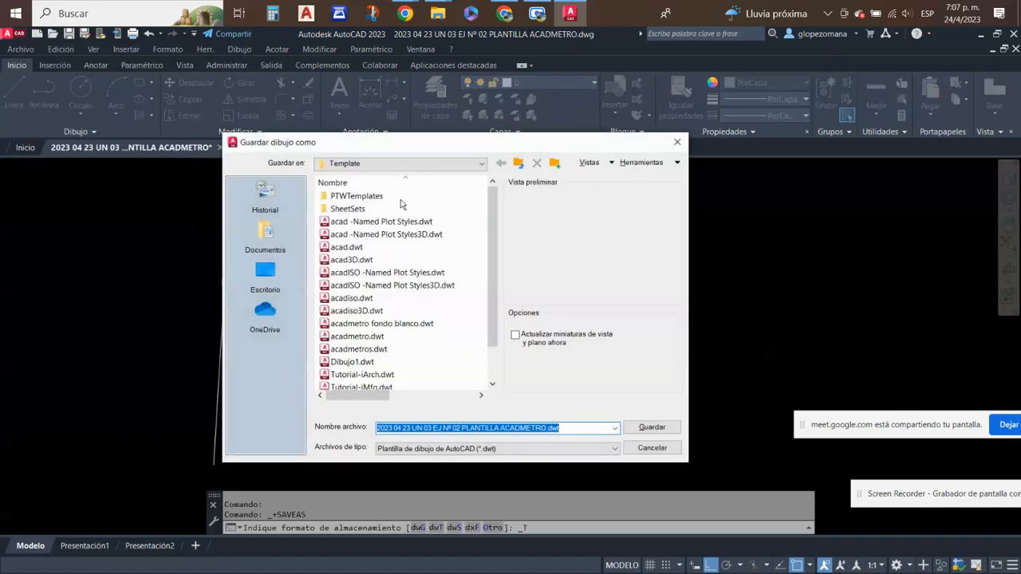
{"action": "left_click", "coordinate": [345, 338]}
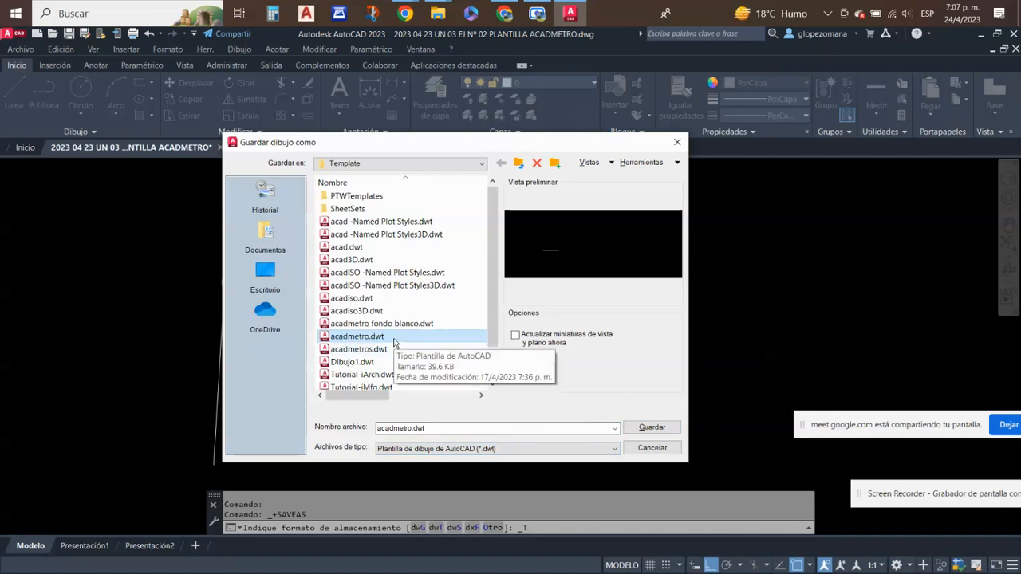
{"action": "left_click", "coordinate": [677, 142]}
- Close the exercise drawing without saving its changes and create a new drawing
{"action": "mouse_move", "coordinate": [192, 152]}
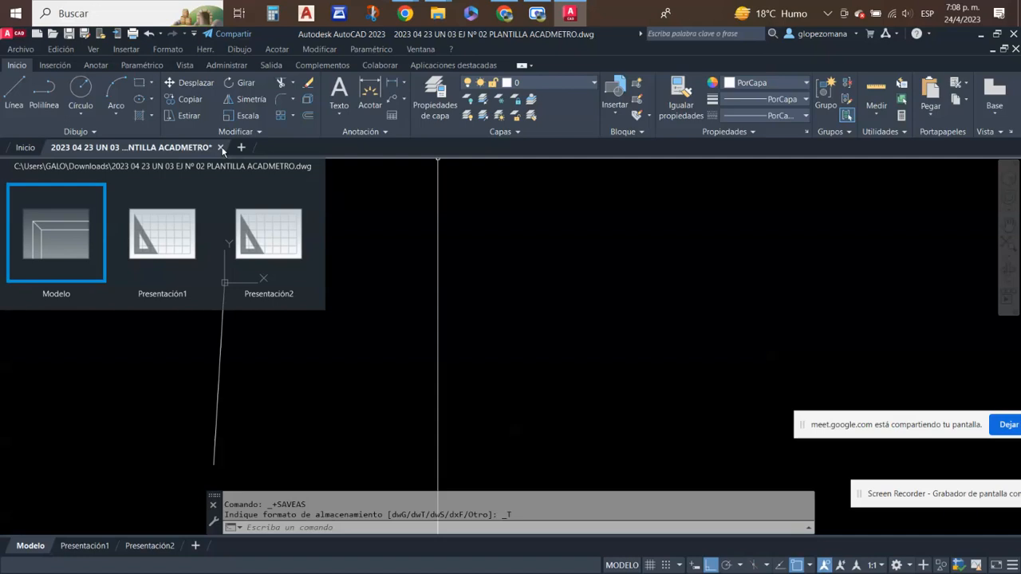
{"action": "left_click", "coordinate": [221, 147]}
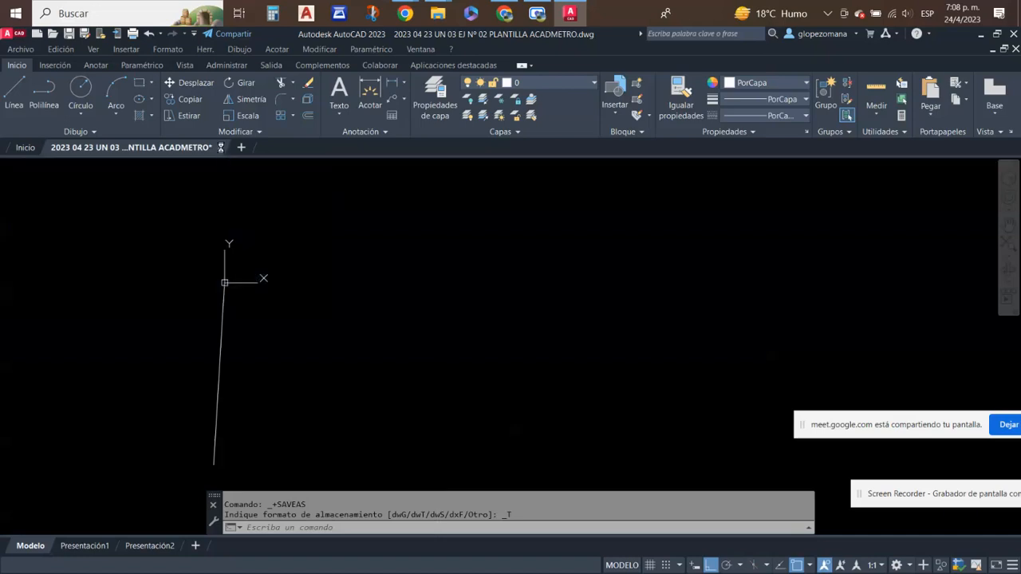
{"action": "left_click", "coordinate": [559, 336]}
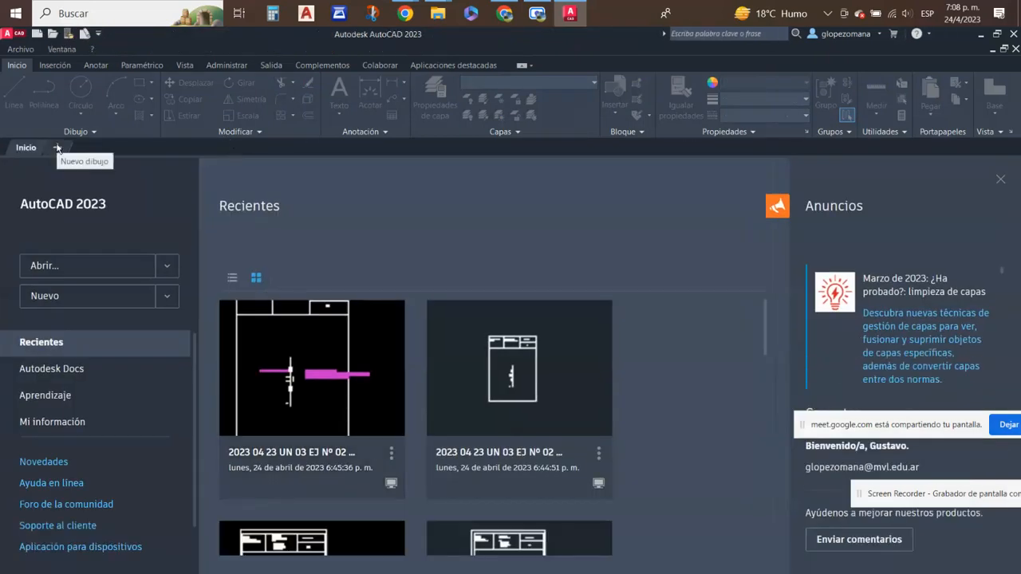
{"action": "left_click", "coordinate": [58, 148]}
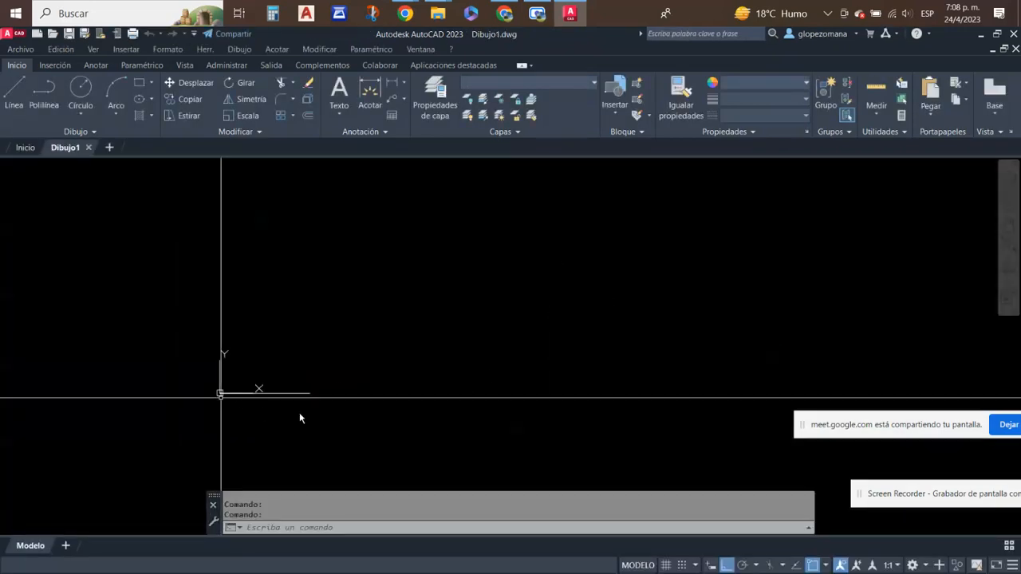
- Stretch the free endpoint of the horizontal line at the origin to a point below and left of the origin
{"action": "left_click", "coordinate": [309, 378]}
{"action": "left_click", "coordinate": [269, 439]}
{"action": "left_click", "coordinate": [309, 392]}
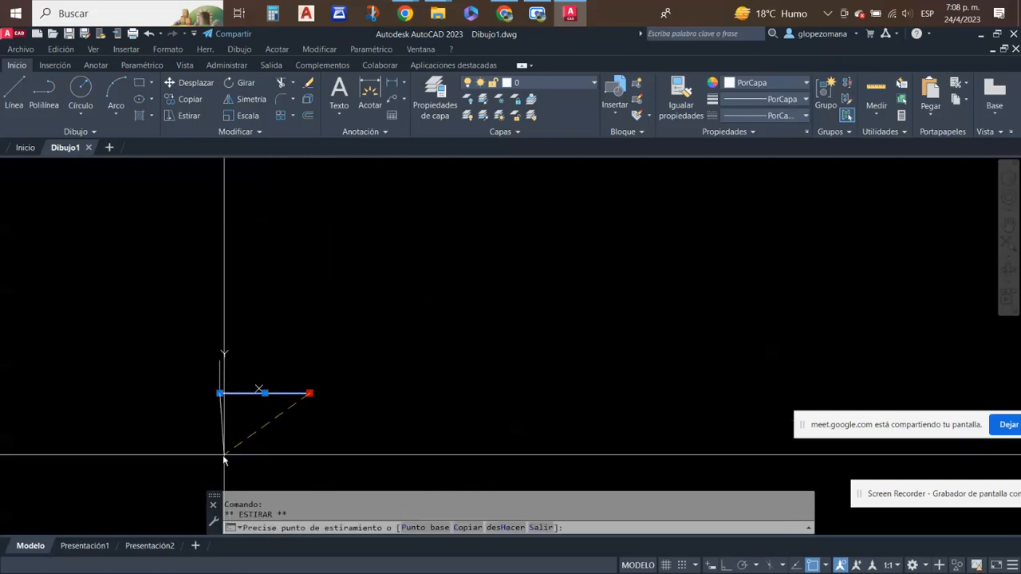
{"action": "left_click", "coordinate": [195, 456]}
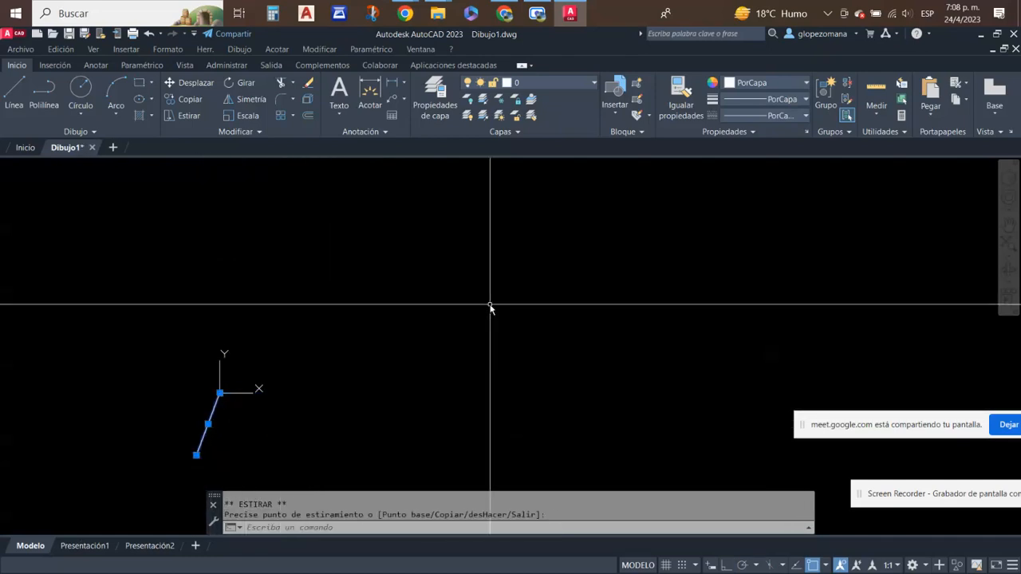
{"action": "key", "text": "Escape"}
- Check the new drawing's length unit with -DWGUNITS and cancel the command
{"action": "type", "text": "DWGu"}
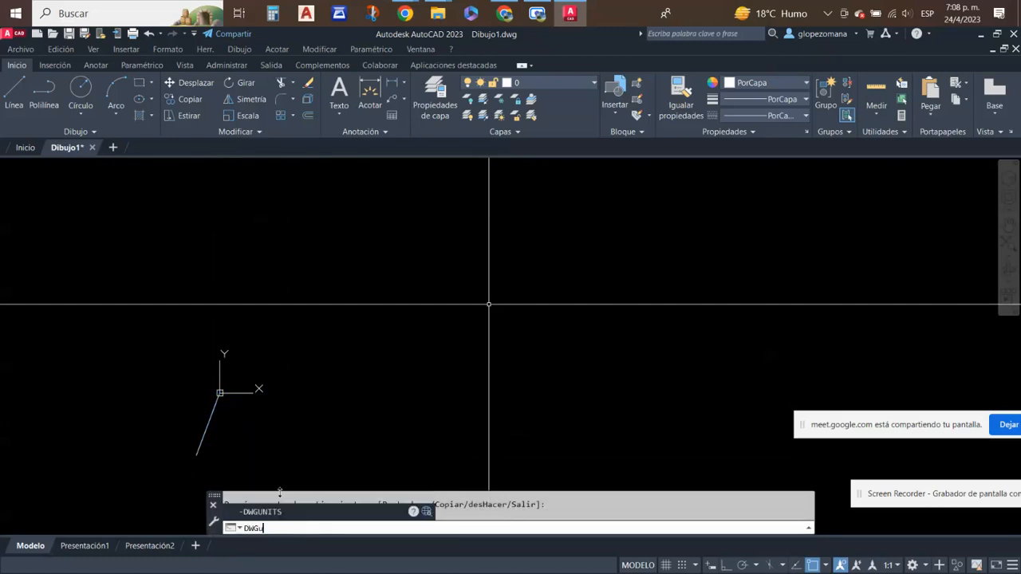
{"action": "left_click", "coordinate": [253, 512]}
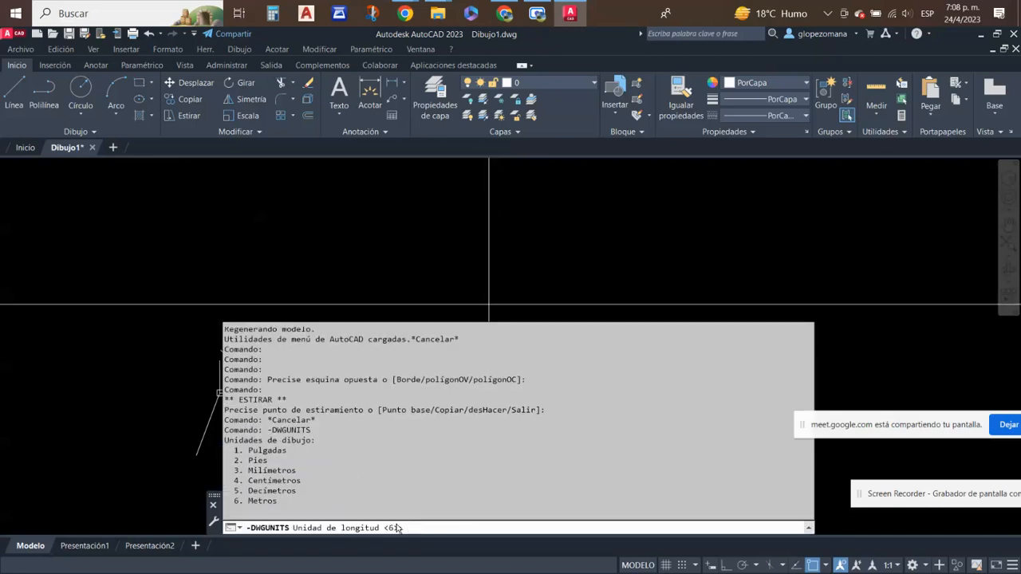
{"action": "key", "text": "Escape"}
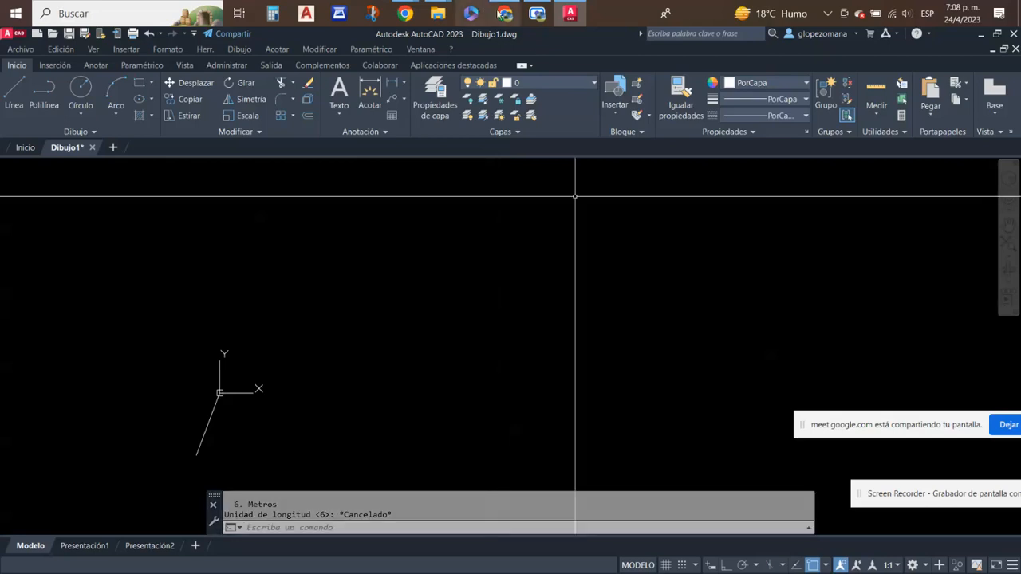
- Switch to the Google Meet call in Chrome and stop sharing the screen
{"action": "left_click", "coordinate": [504, 12]}
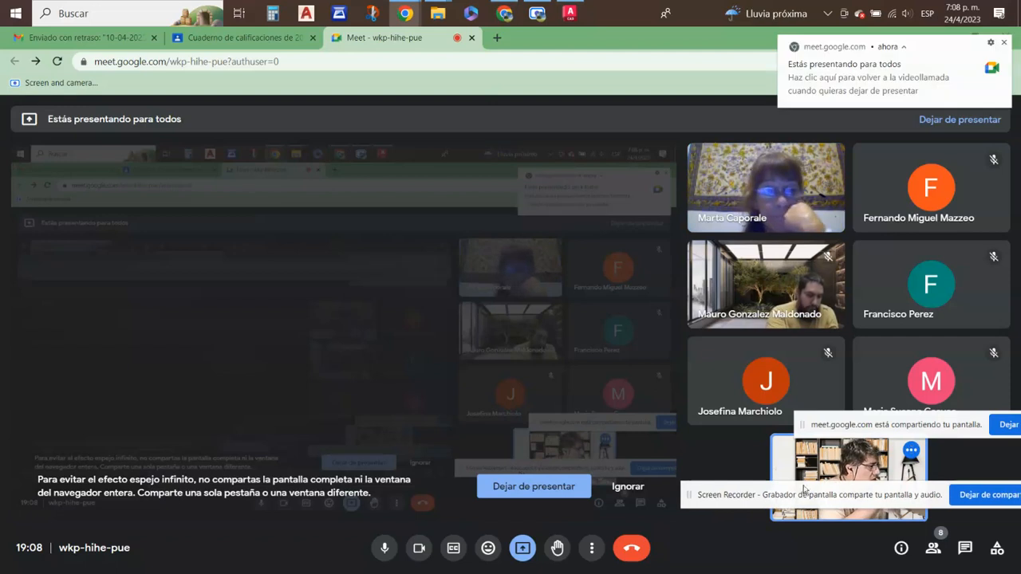
{"action": "left_click", "coordinate": [1004, 425]}
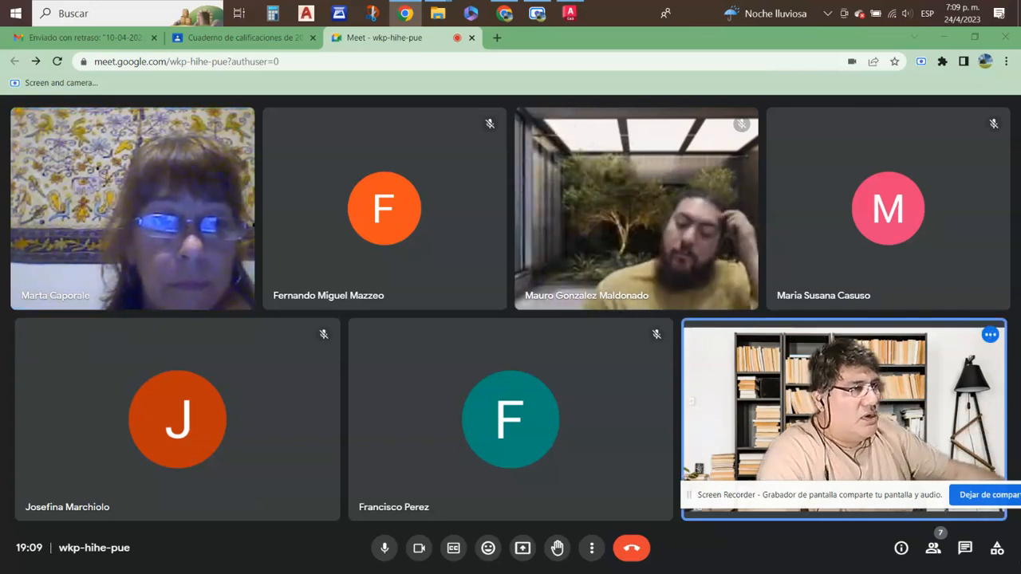
- Present the entire screen in the Meet call and switch back to the AutoCAD drawing
{"action": "left_click", "coordinate": [591, 548]}
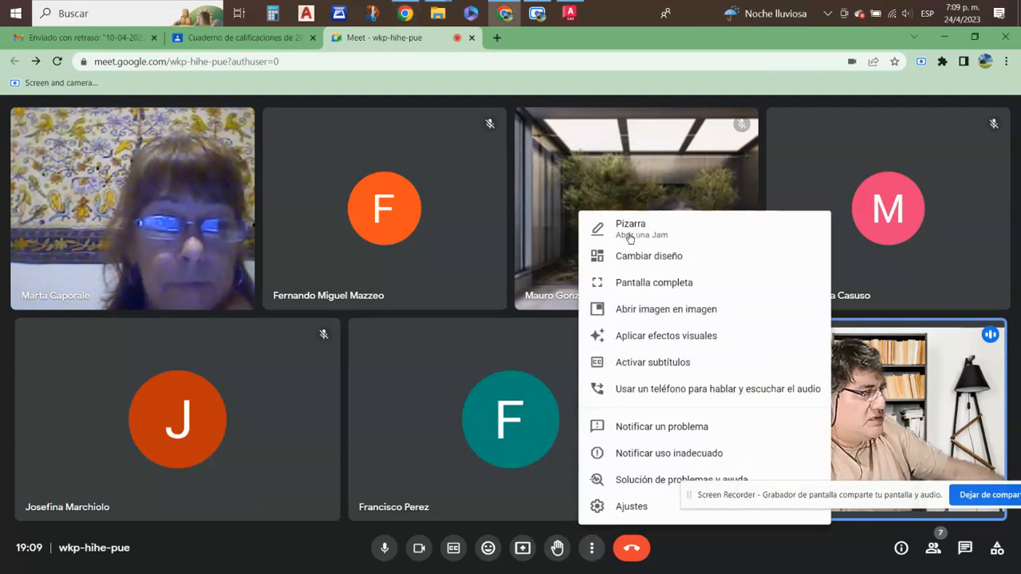
{"action": "left_click", "coordinate": [550, 551]}
{"action": "left_click", "coordinate": [556, 548]}
{"action": "left_click", "coordinate": [522, 548]}
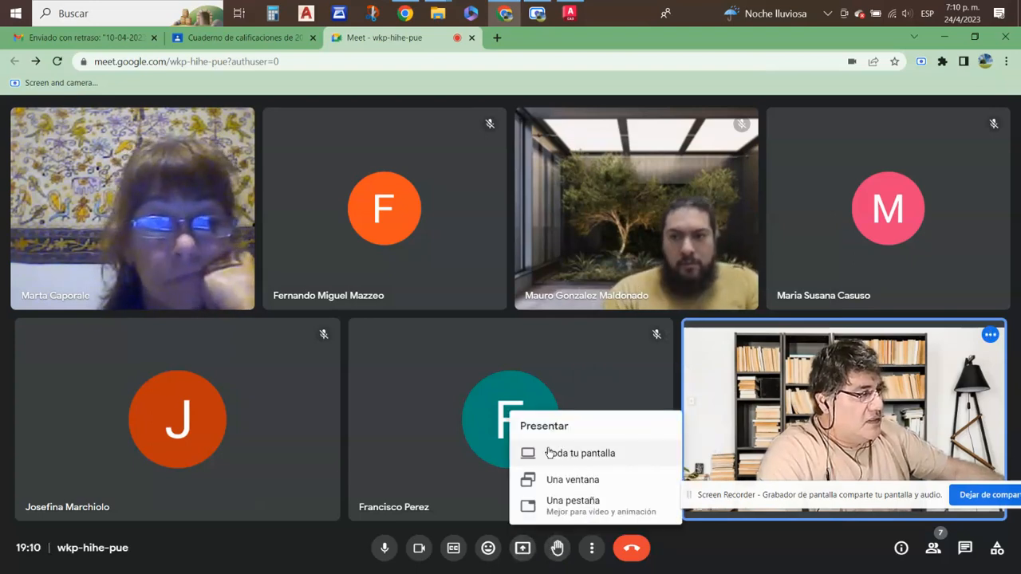
{"action": "left_click", "coordinate": [549, 453]}
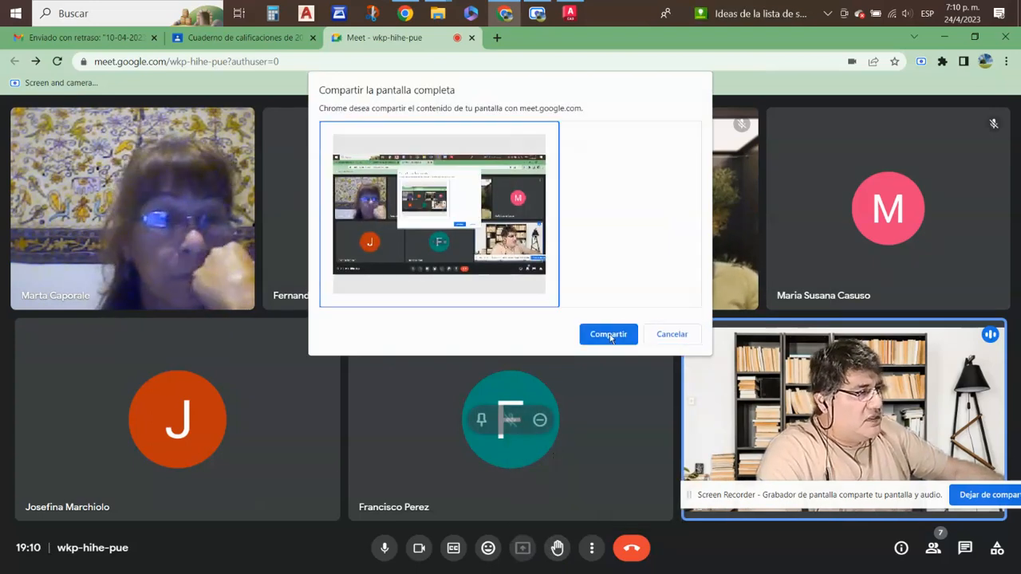
{"action": "left_click", "coordinate": [609, 335]}
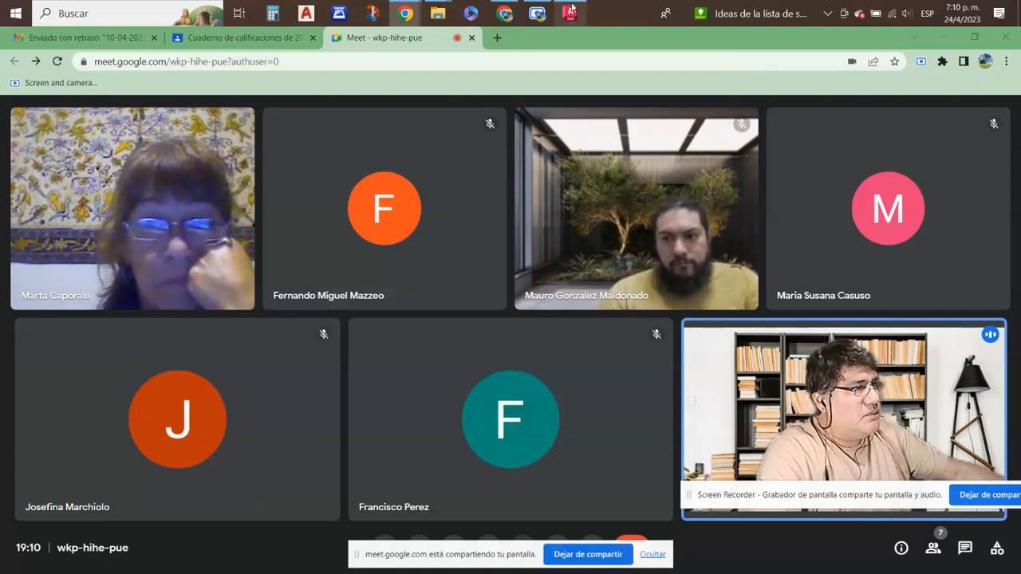
{"action": "mouse_move", "coordinate": [569, 13]}
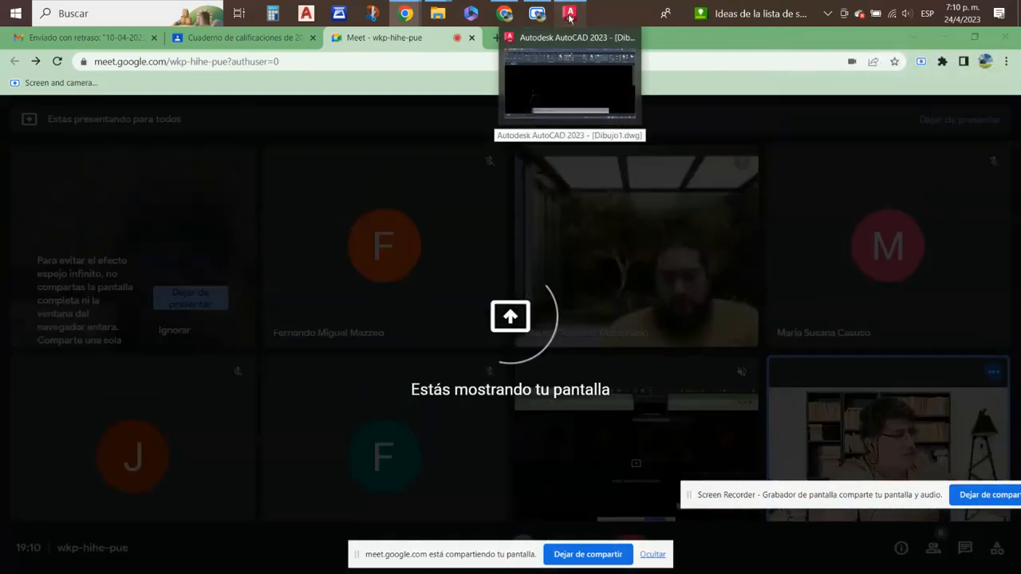
{"action": "left_click", "coordinate": [570, 13]}
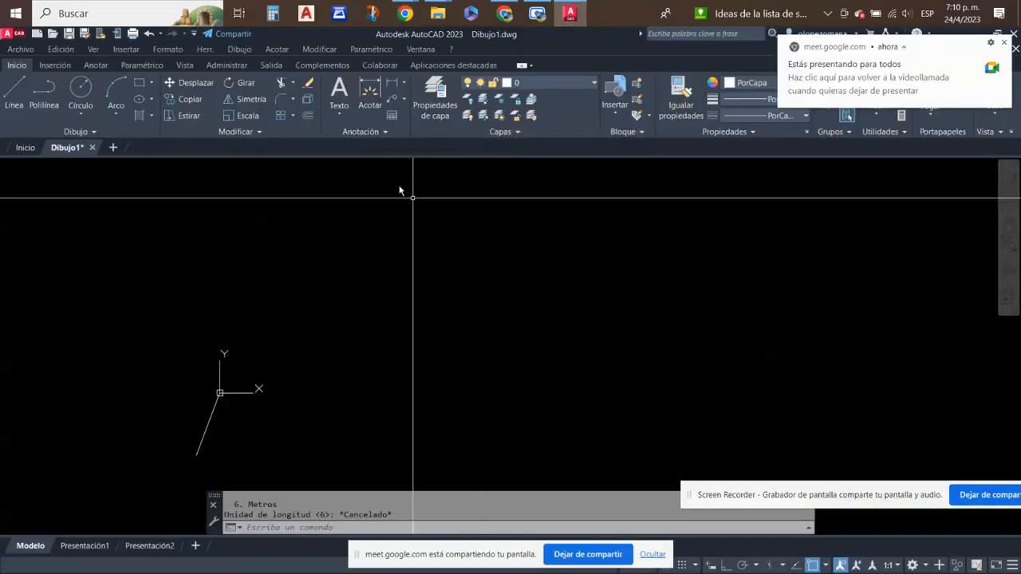
- Create a new drawing and stretch the horizontal line's free endpoint to a point below and left of the origin
{"action": "left_click", "coordinate": [114, 148]}
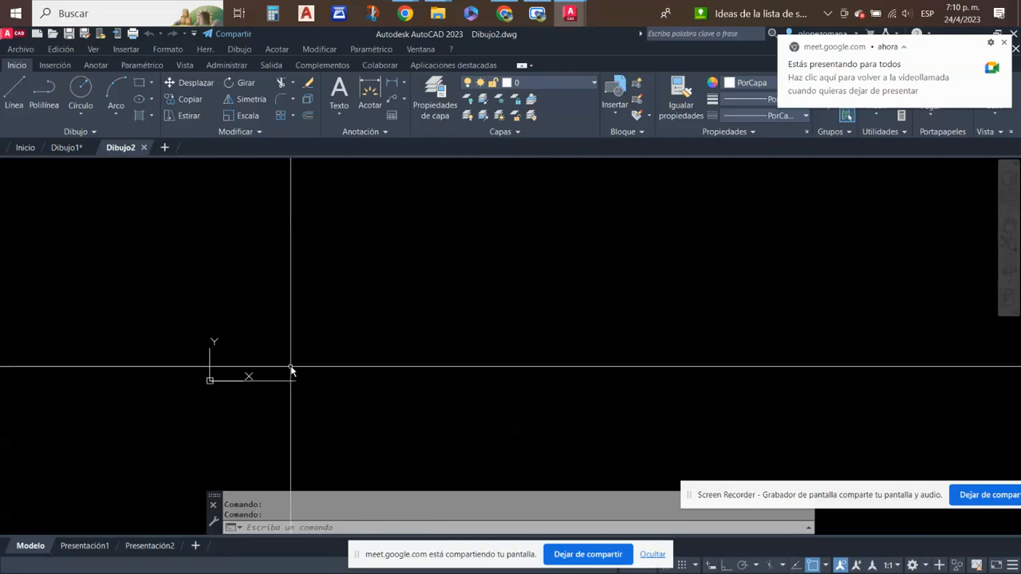
{"action": "left_click", "coordinate": [311, 343]}
{"action": "left_click", "coordinate": [253, 433]}
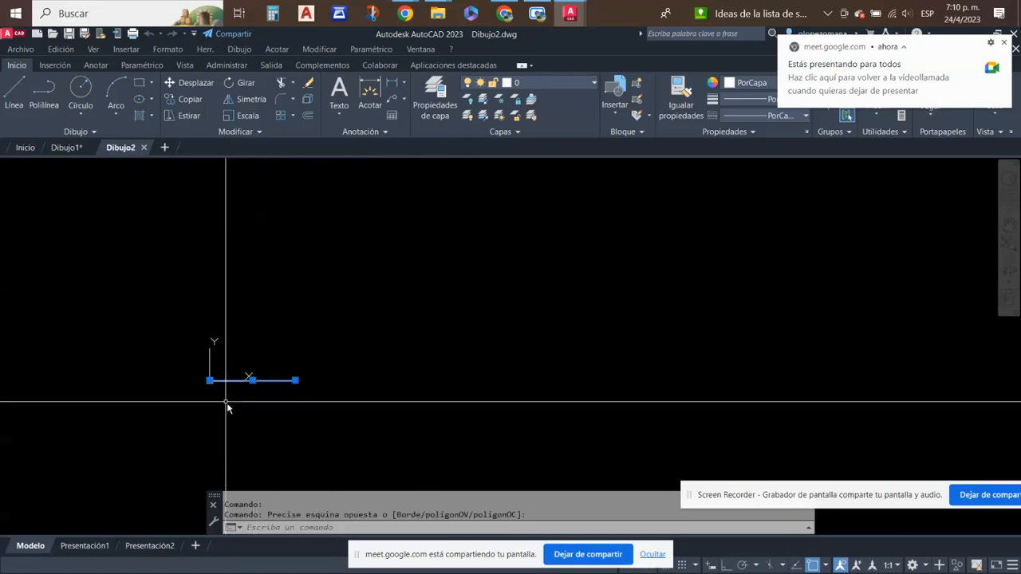
{"action": "scroll", "coordinate": [230, 403], "scroll_direction": "up", "scroll_amount": 4}
{"action": "left_click", "coordinate": [391, 350]}
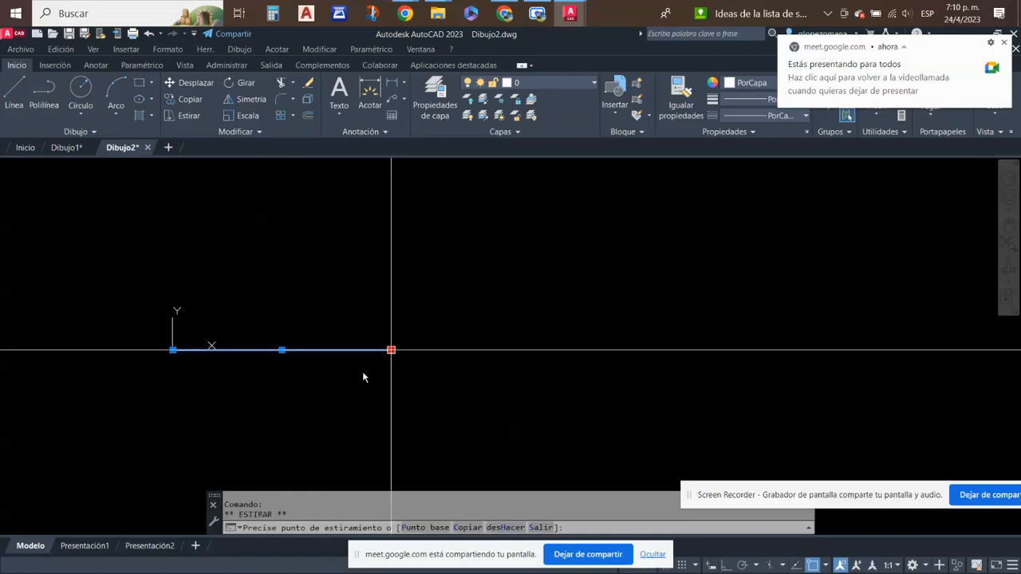
{"action": "left_click", "coordinate": [118, 478]}
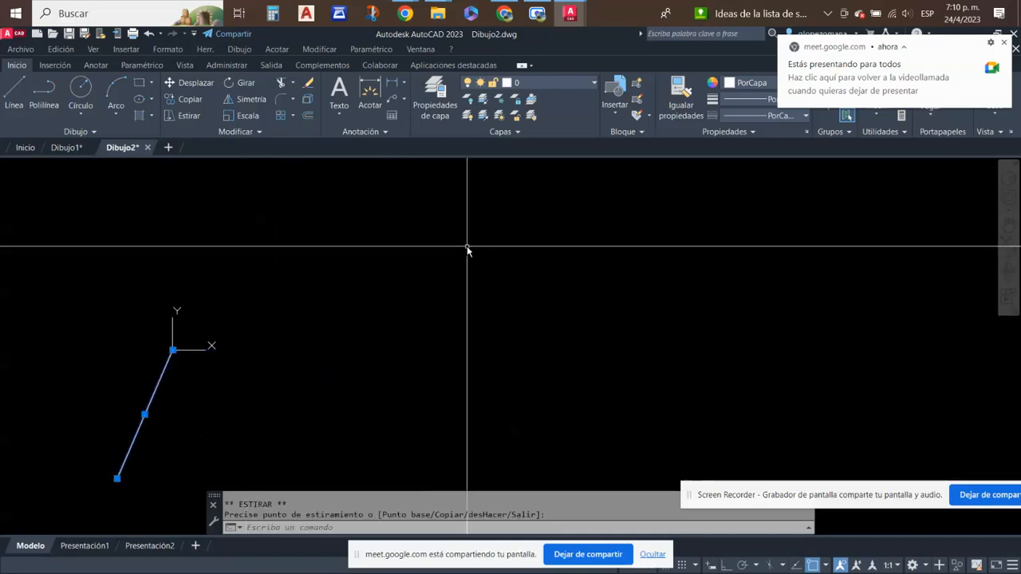
{"action": "key", "text": "Escape"}
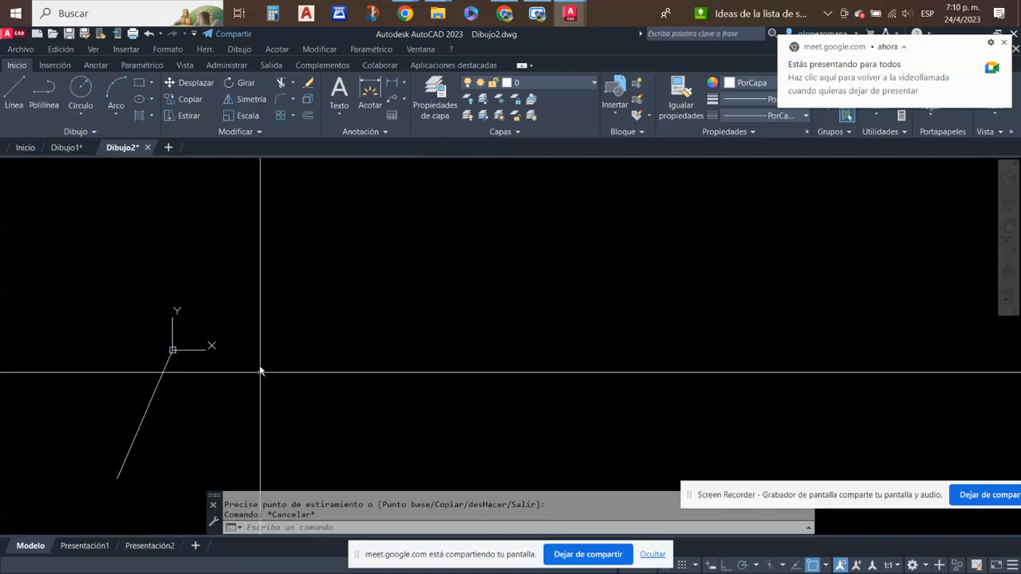
- Erase the slanted line starting at the origin in the new drawing
{"action": "left_click", "coordinate": [178, 399]}
{"action": "left_click", "coordinate": [130, 375]}
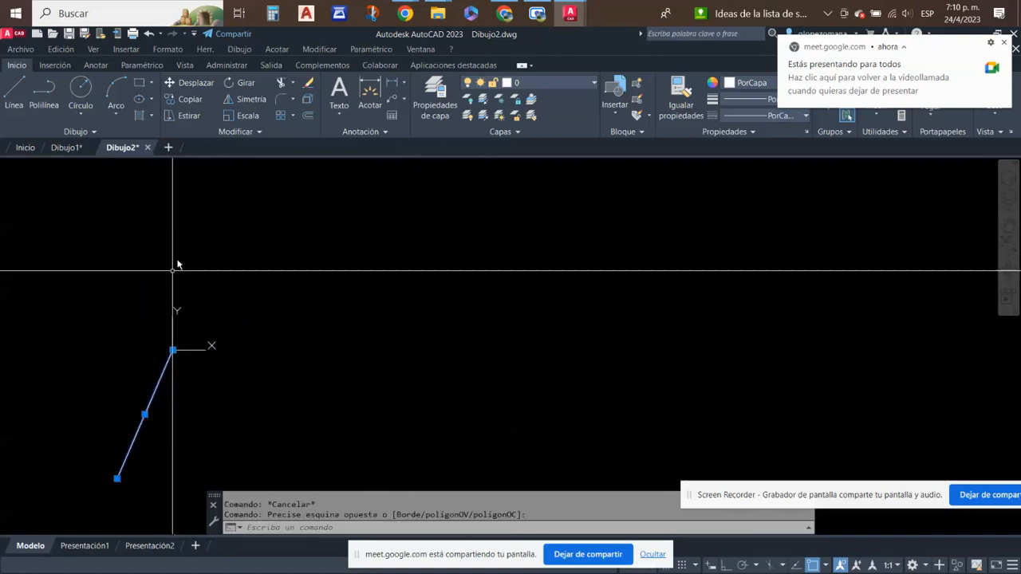
{"action": "left_click", "coordinate": [309, 83]}
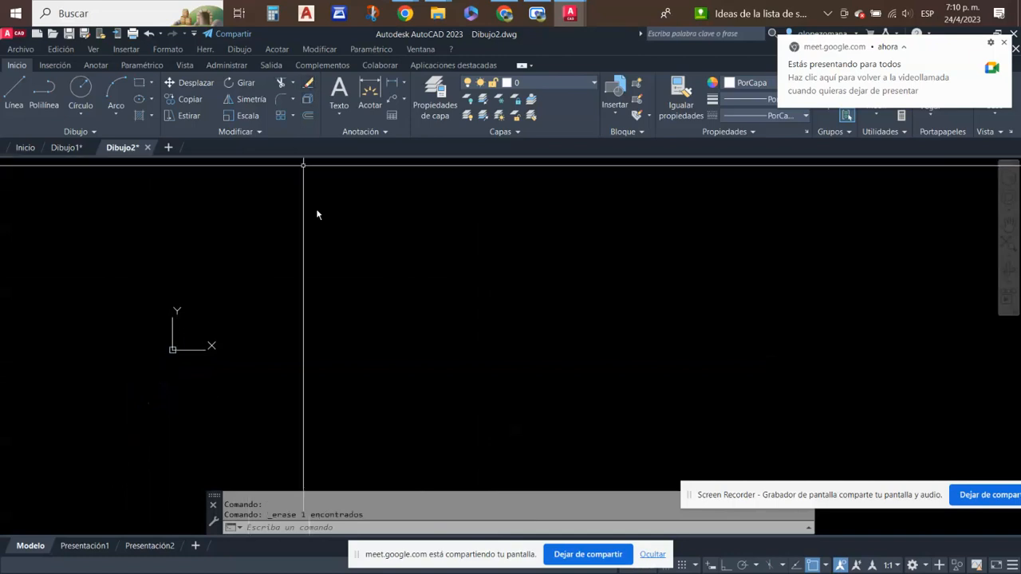
- Create a new drawing from the acadmetro.dwt template and check that its horizontal line can be selected
{"action": "left_click", "coordinate": [19, 50]}
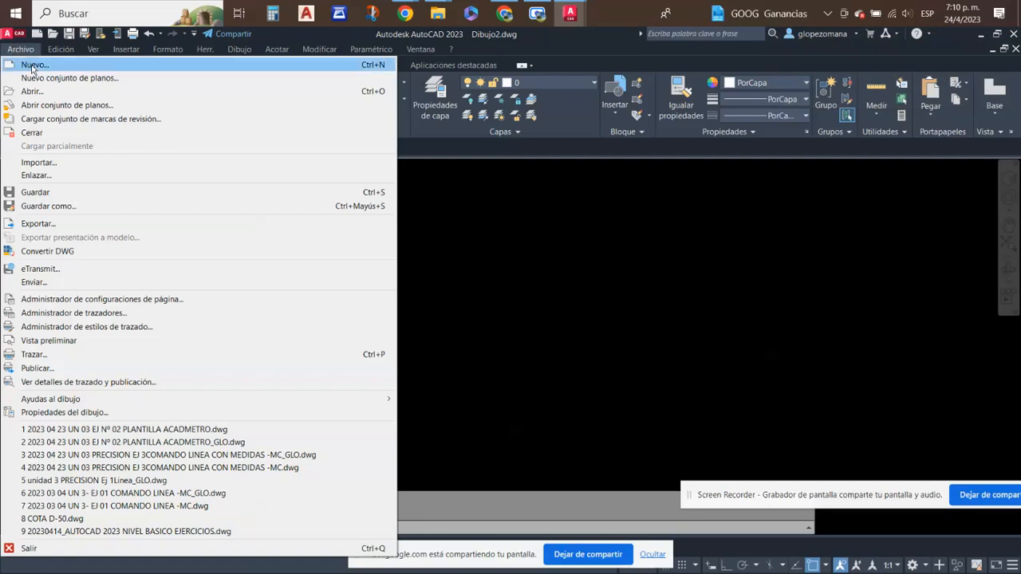
{"action": "left_click", "coordinate": [32, 66]}
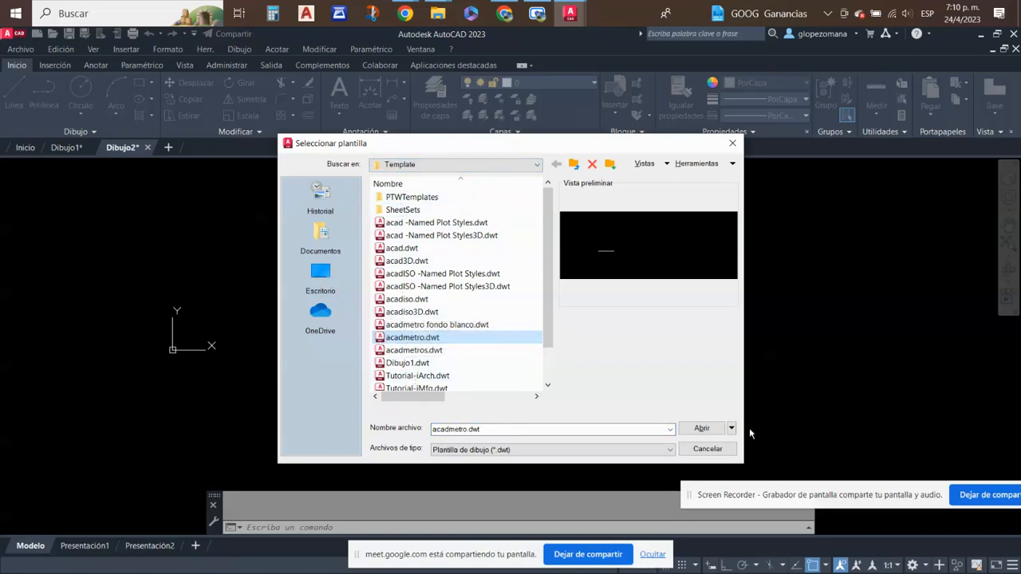
{"action": "left_click", "coordinate": [702, 429]}
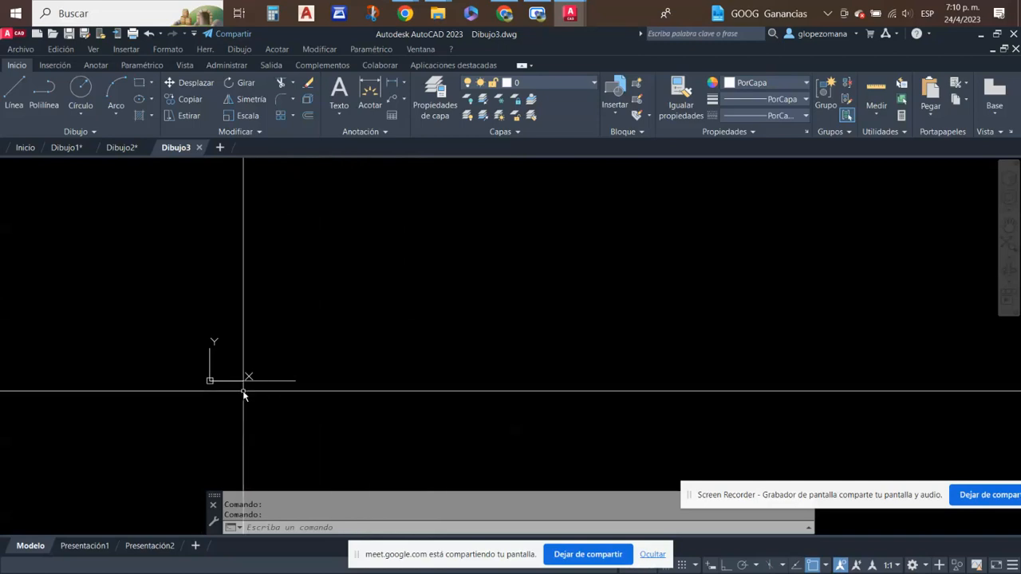
{"action": "left_click", "coordinate": [291, 381]}
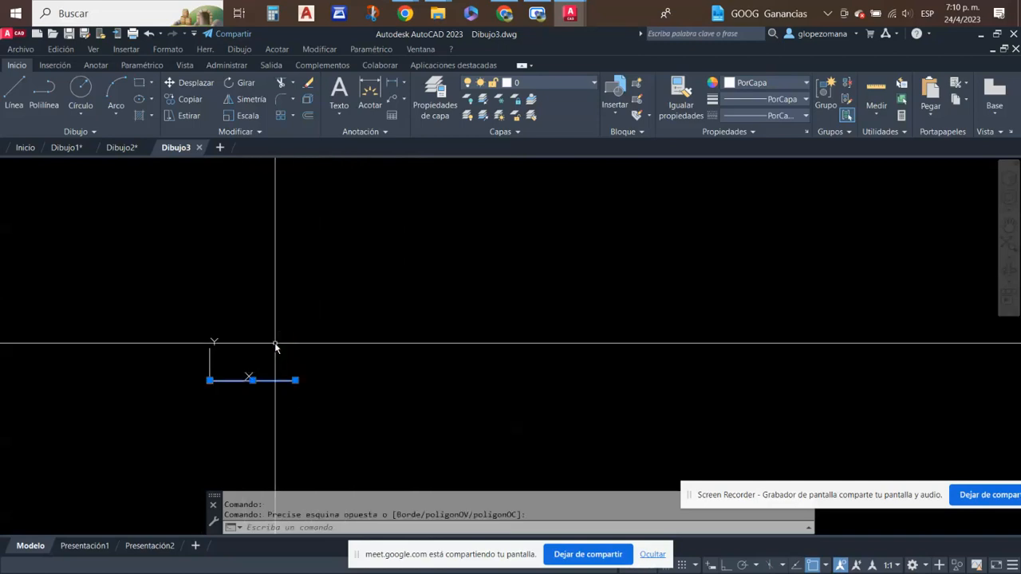
{"action": "key", "text": "Escape"}
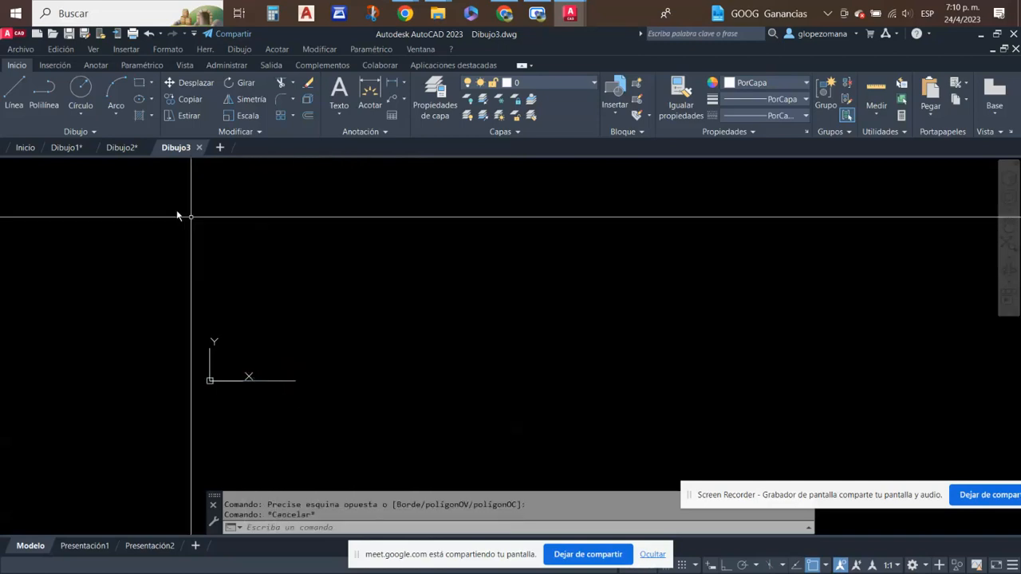
- Close the drawings Dibujo2 and Dibujo1 without saving their changes
{"action": "left_click", "coordinate": [146, 149]}
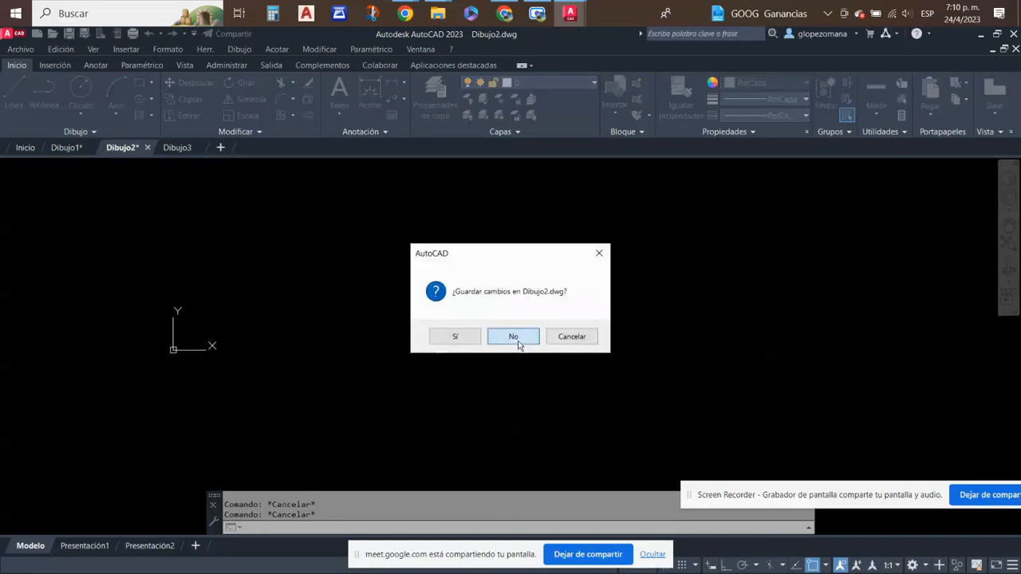
{"action": "left_click", "coordinate": [515, 339]}
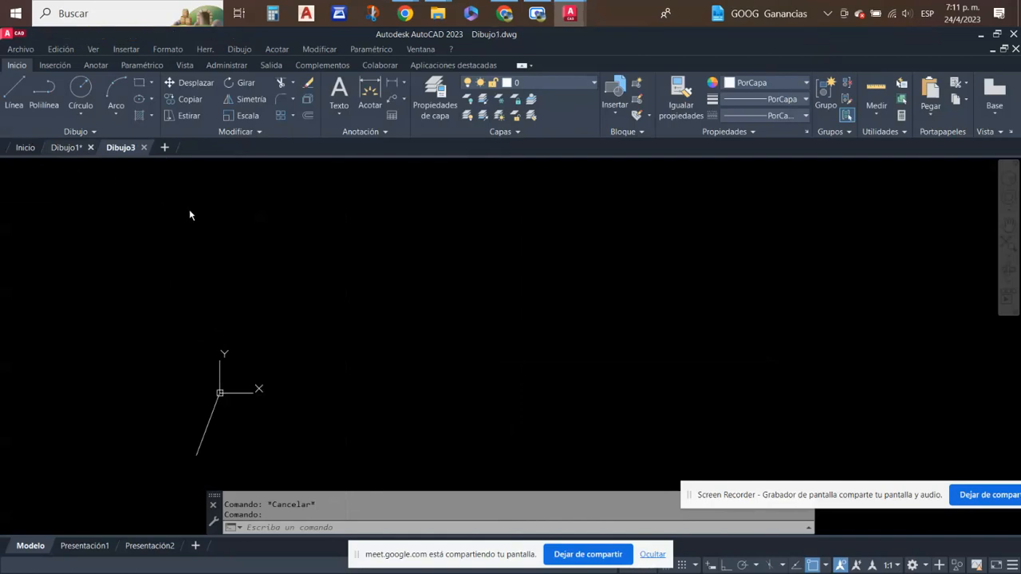
{"action": "left_click", "coordinate": [528, 341]}
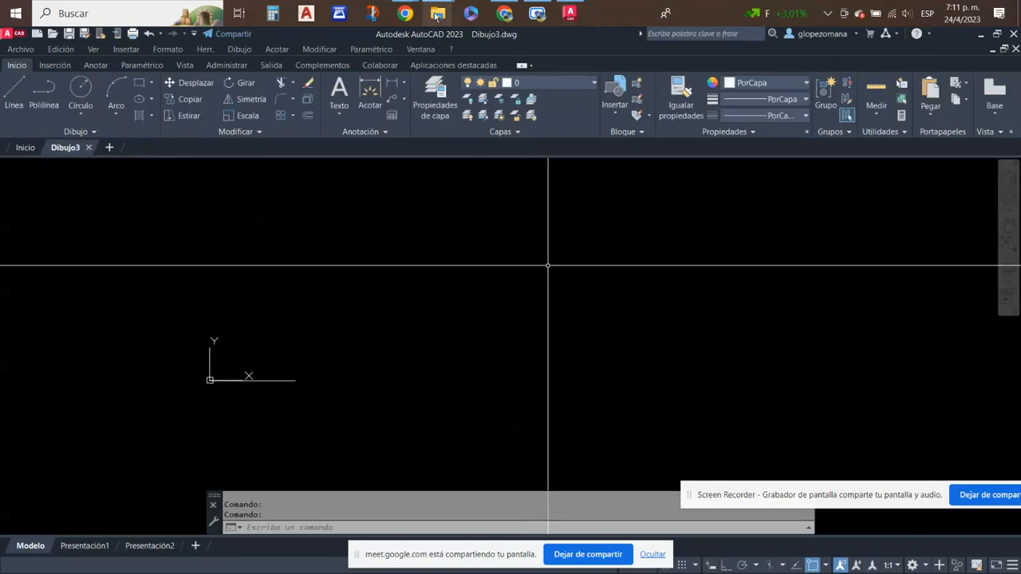
- Switch to Chrome and show the course's gradebook in Google Classroom
{"action": "mouse_move", "coordinate": [439, 16]}
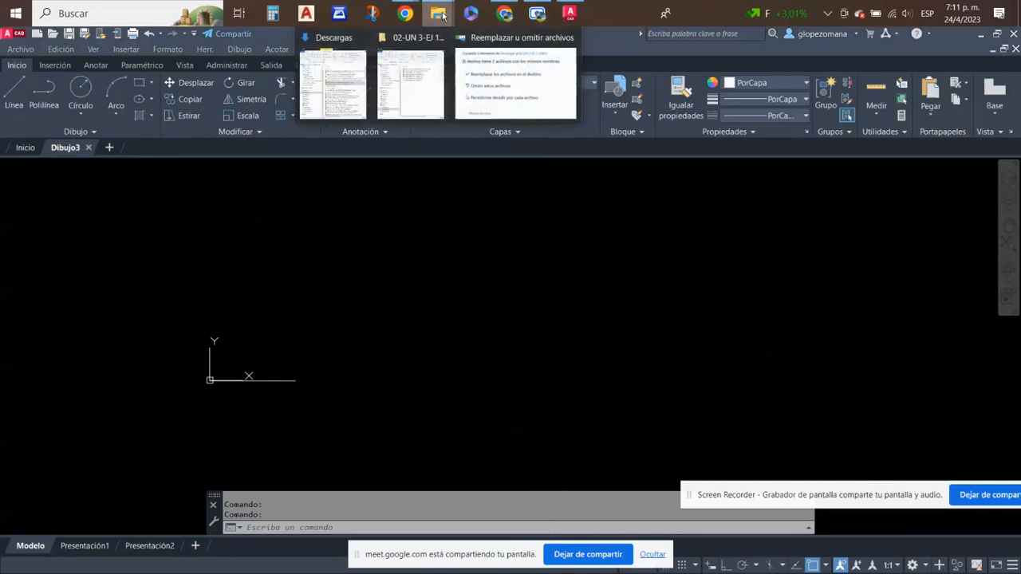
{"action": "left_click", "coordinate": [516, 90]}
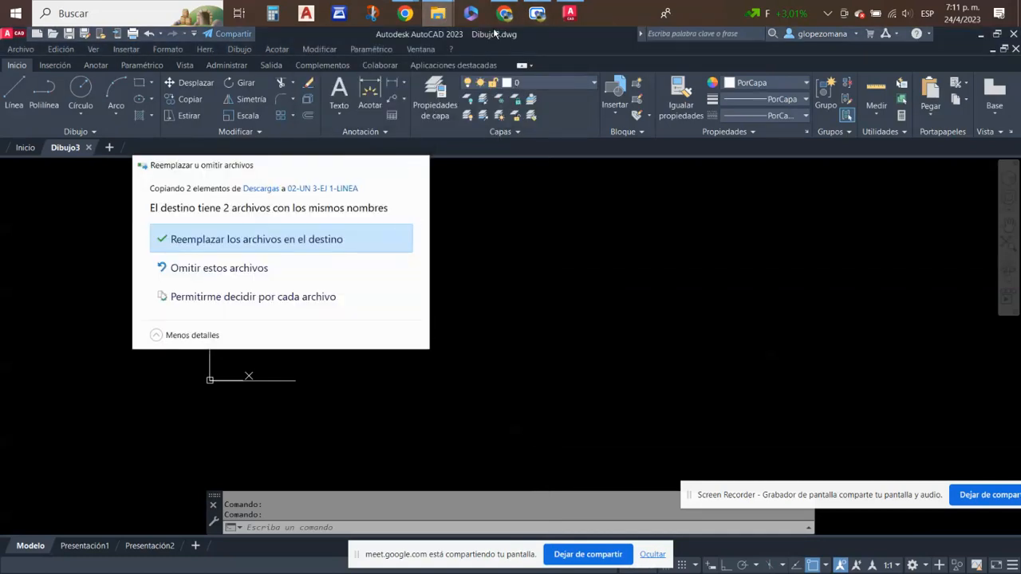
{"action": "left_click", "coordinate": [489, 38]}
{"action": "left_click", "coordinate": [505, 13]}
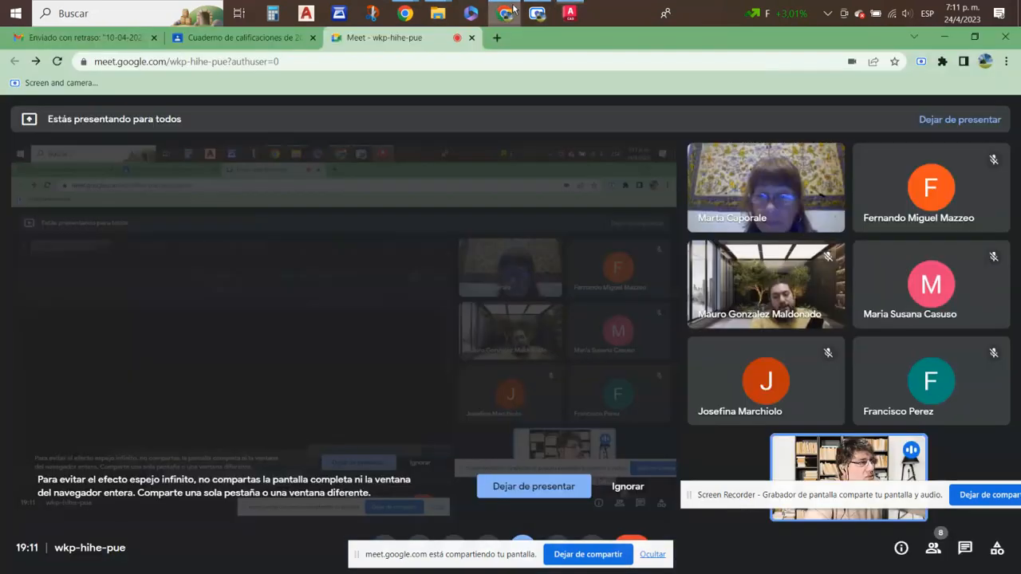
{"action": "left_click", "coordinate": [217, 40]}
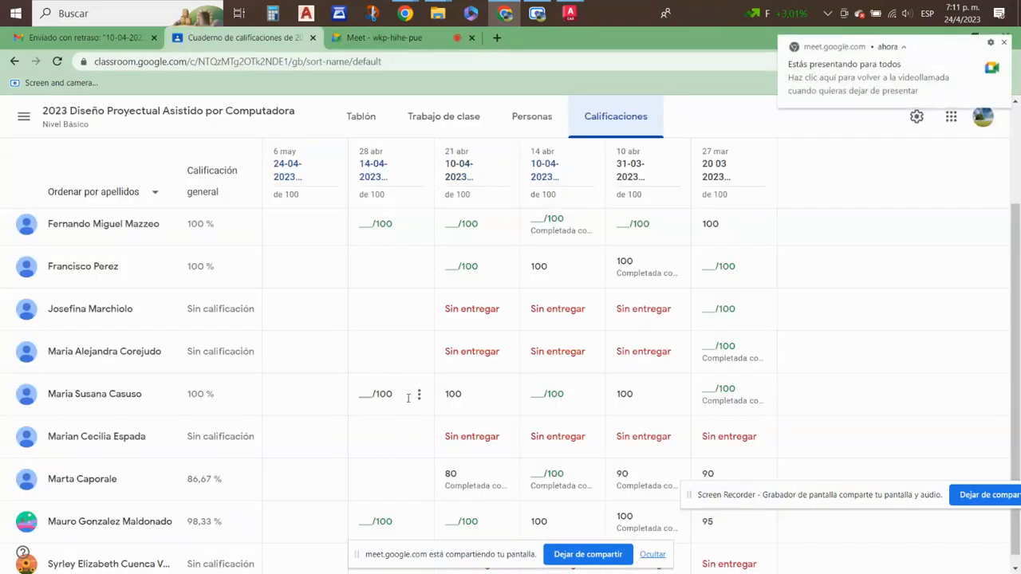
- Open the 10-04-2023 COMANDO LINEA CON MEDIDAS EJERCICIO 03 submission of the student with the 98,33 % overall grade and download its DWG file
{"action": "left_click", "coordinate": [380, 522]}
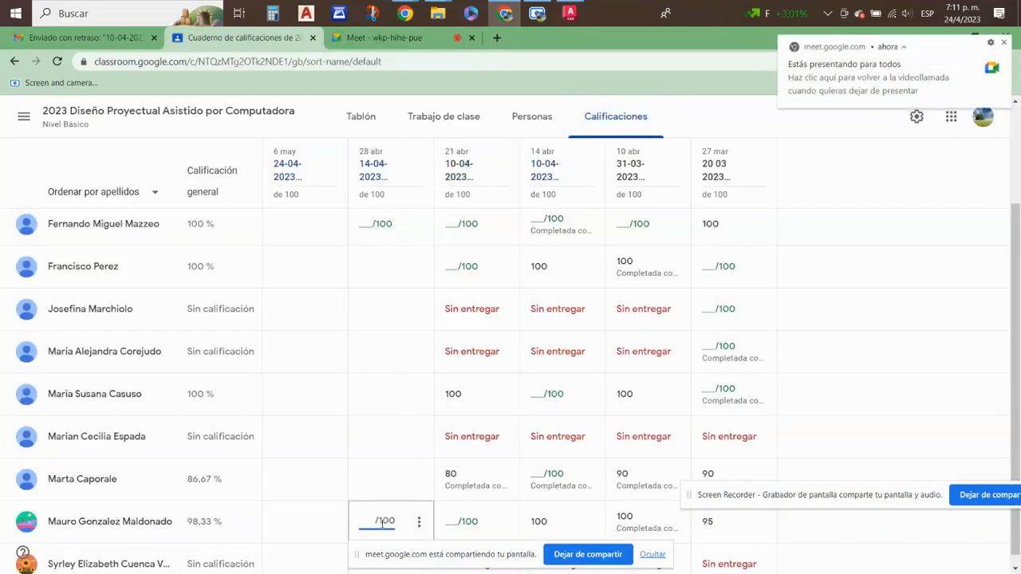
{"action": "left_click", "coordinate": [423, 524]}
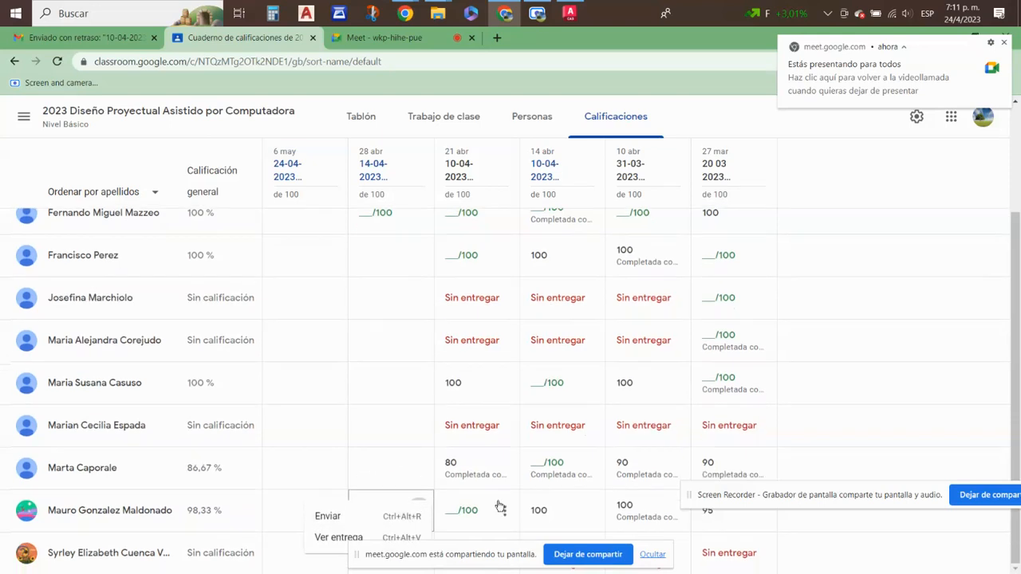
{"action": "left_click", "coordinate": [505, 517]}
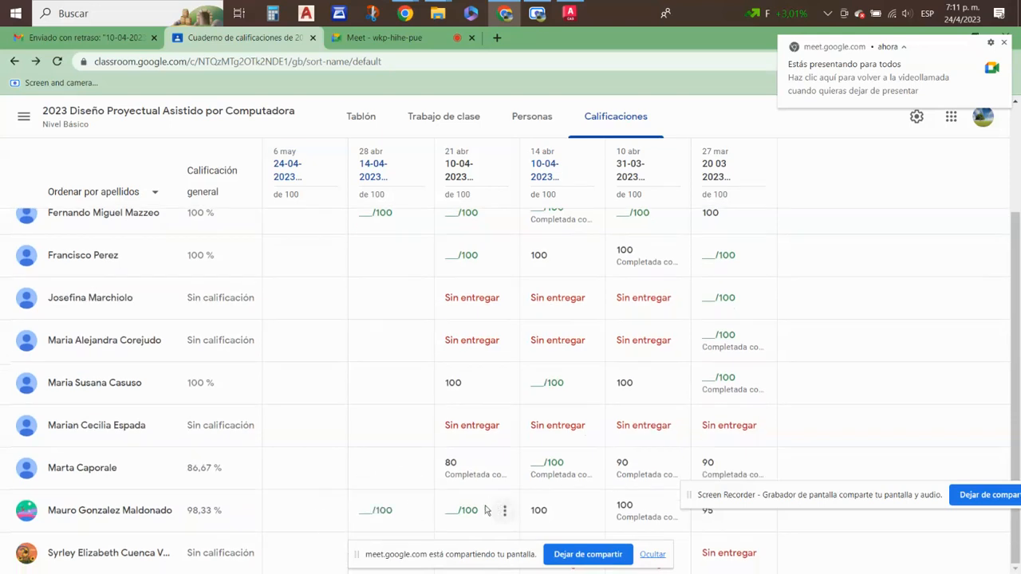
{"action": "left_click", "coordinate": [506, 512]}
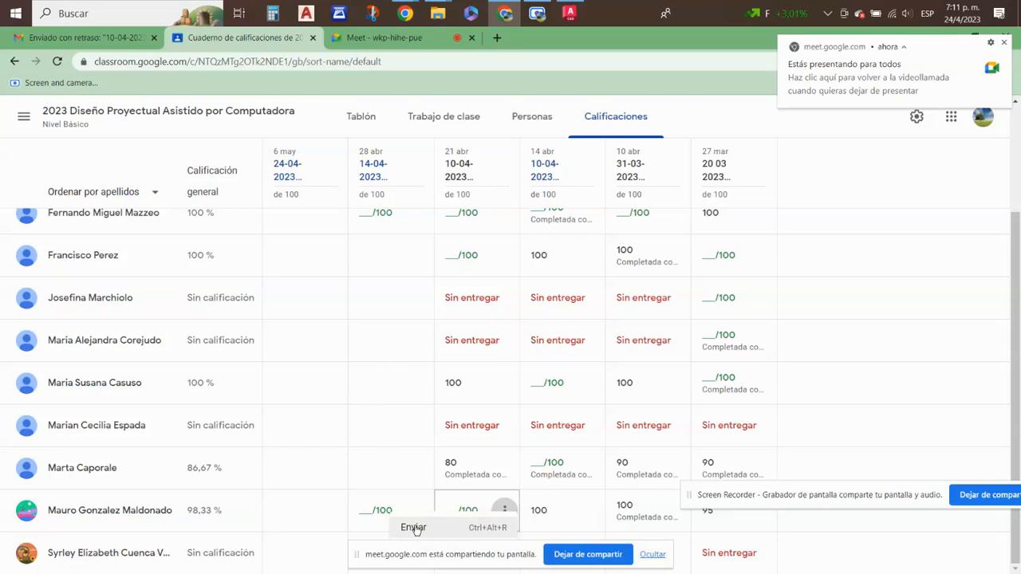
{"action": "left_click_drag", "start_coordinate": [482, 554], "coordinate": [949, 376]}
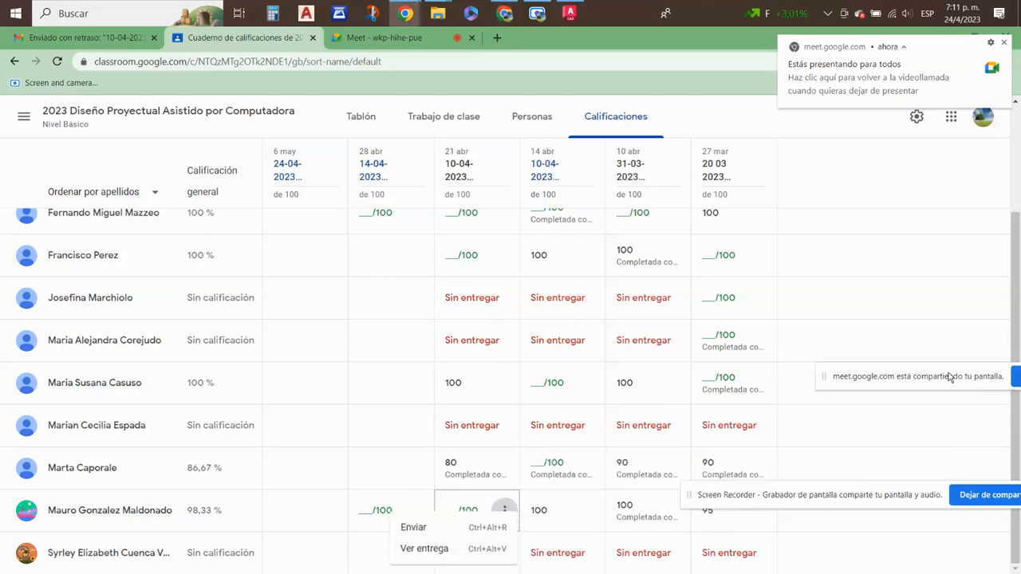
{"action": "left_click", "coordinate": [435, 549]}
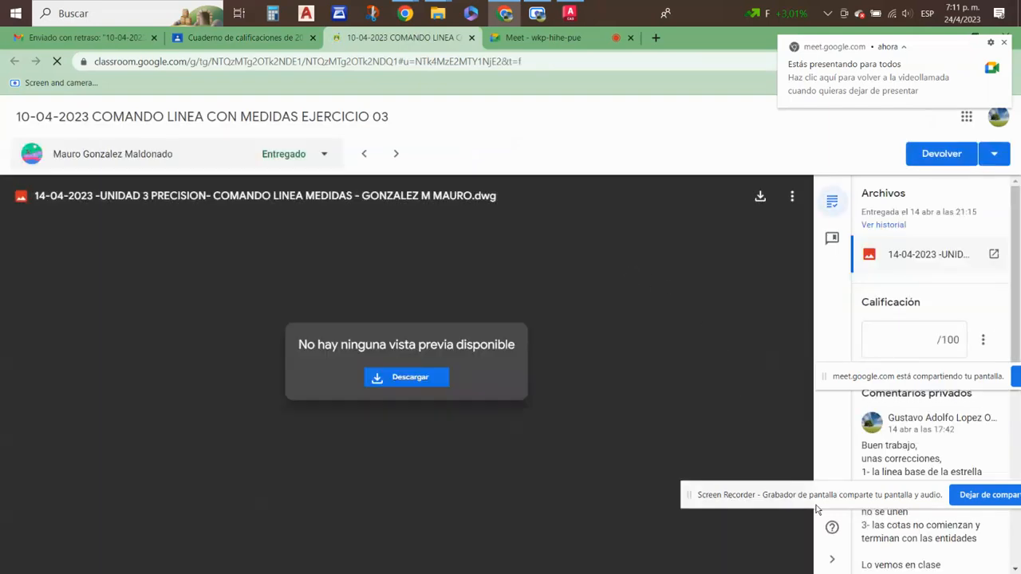
{"action": "left_click", "coordinate": [402, 373]}
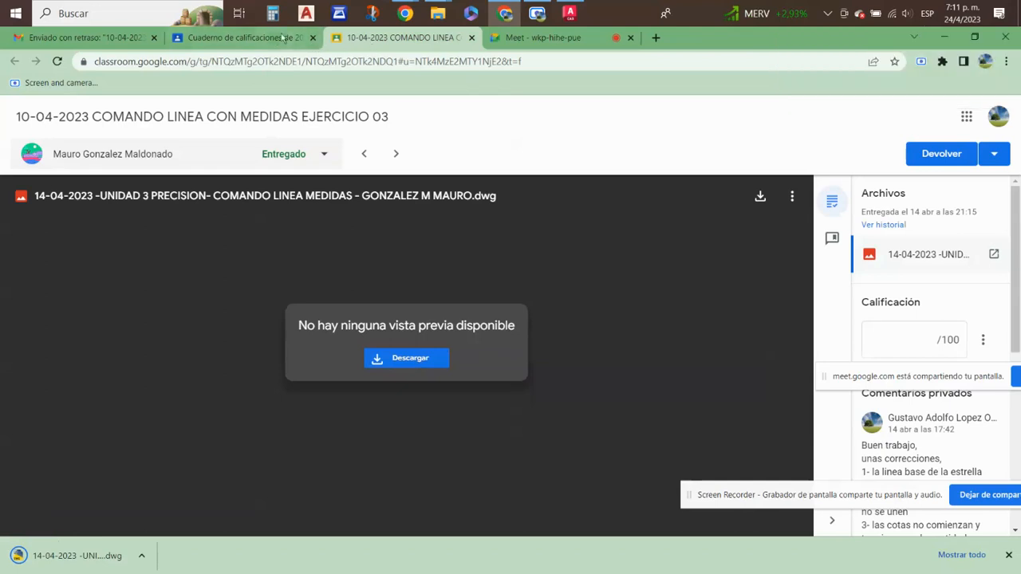
- Return to the gradebook and open the same student's submission for the 14-04-2023 selection methods exercise
{"action": "left_click", "coordinate": [275, 38]}
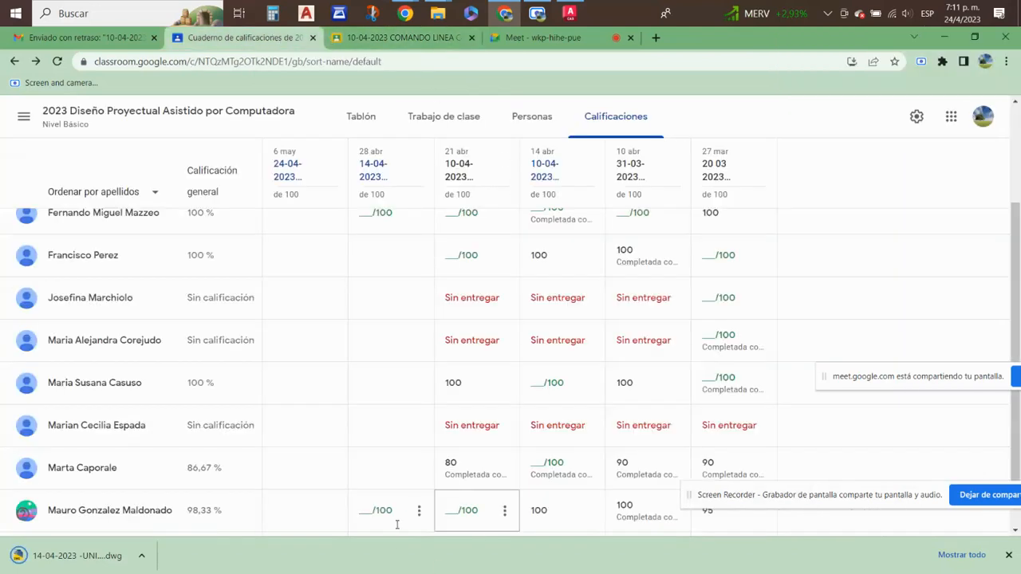
{"action": "left_click", "coordinate": [419, 511]}
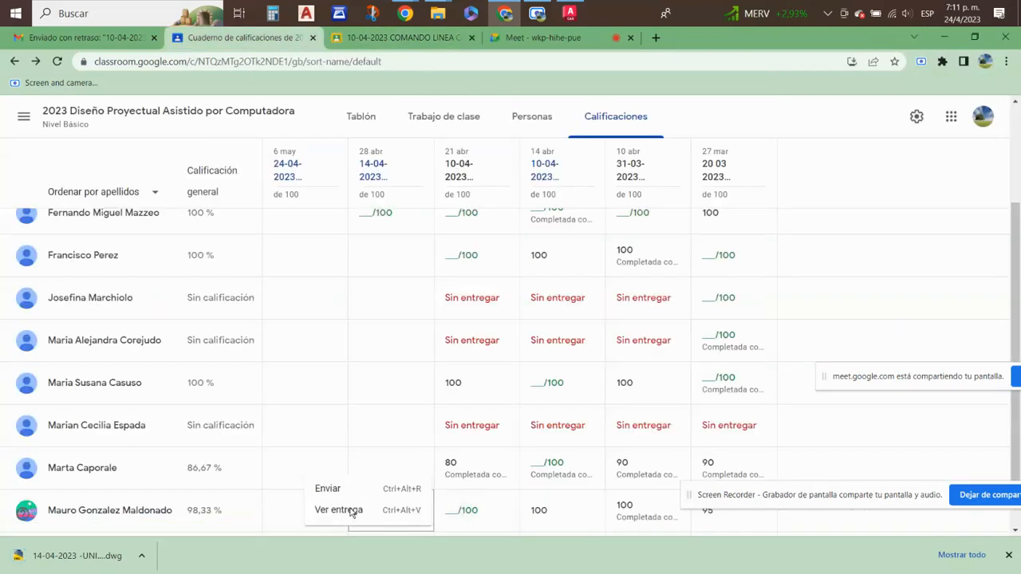
{"action": "left_click", "coordinate": [351, 510]}
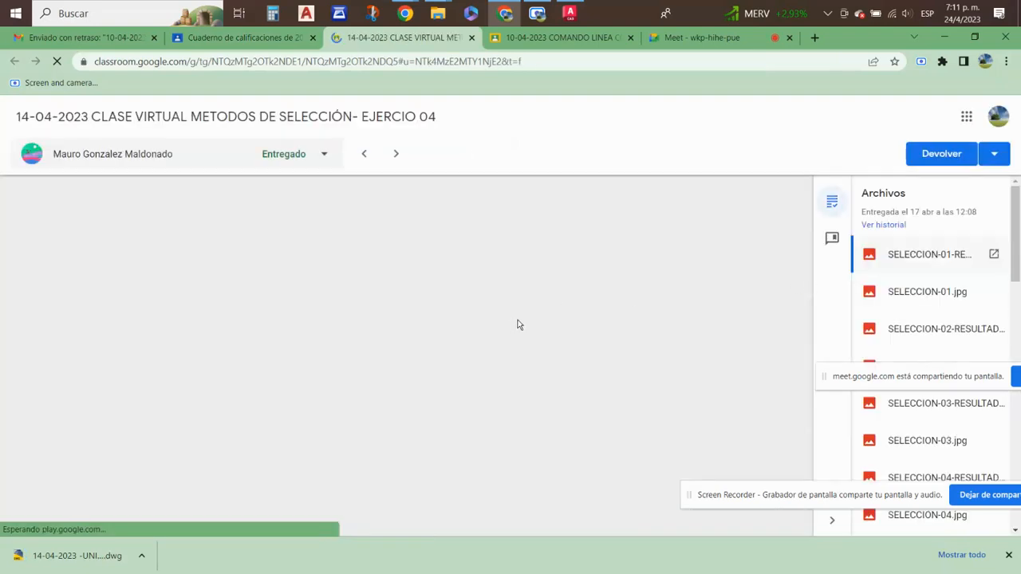
- Open the 17-04-2023 UNIDAD 3 PRESICION SELECCION Word document attached to the student's submission
{"action": "scroll", "coordinate": [957, 399], "scroll_direction": "down", "scroll_amount": 10}
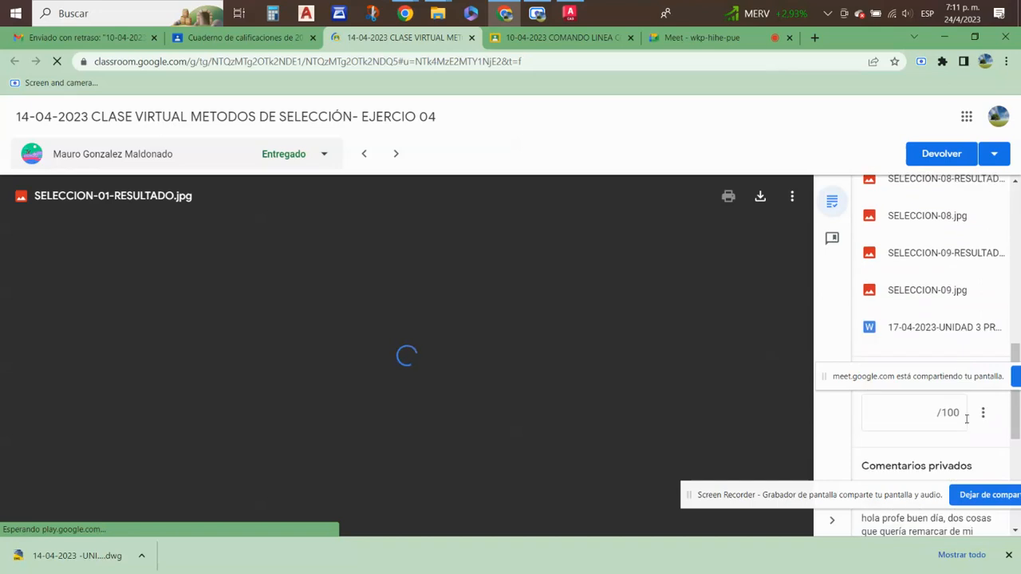
{"action": "scroll", "coordinate": [882, 412], "scroll_direction": "up", "scroll_amount": 4}
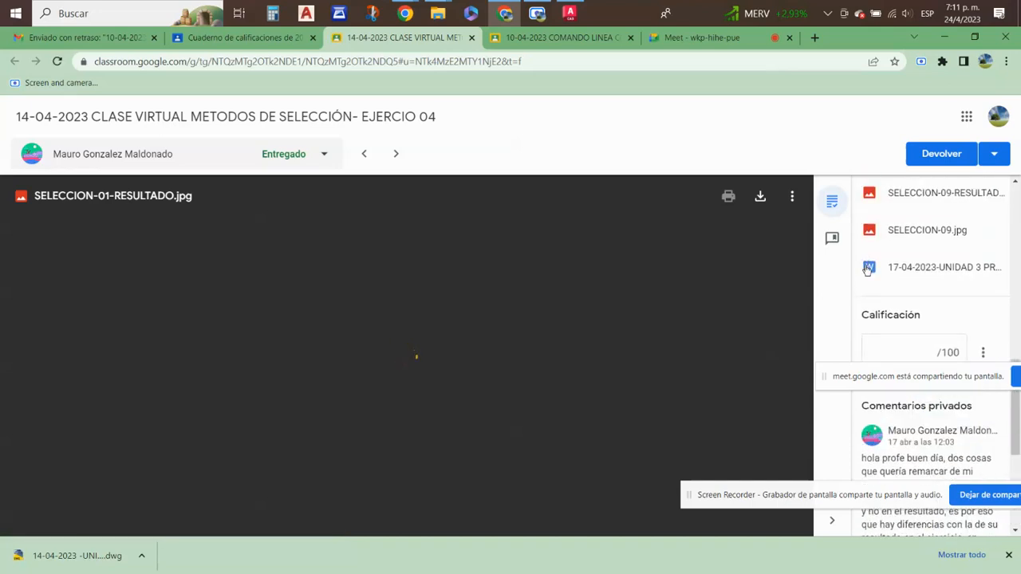
{"action": "left_click", "coordinate": [869, 269]}
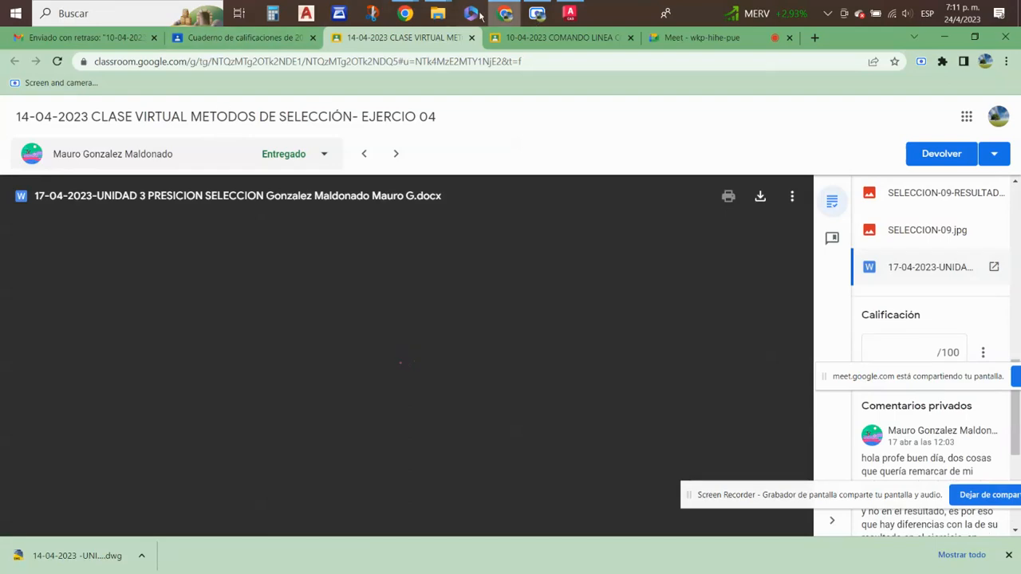
- Switch to the Descargas folder and open the student's downloaded 14-04-2023 UNIDAD 3 PRECISION COMANDO LINEA MEDIDAS drawing
{"action": "mouse_move", "coordinate": [438, 15]}
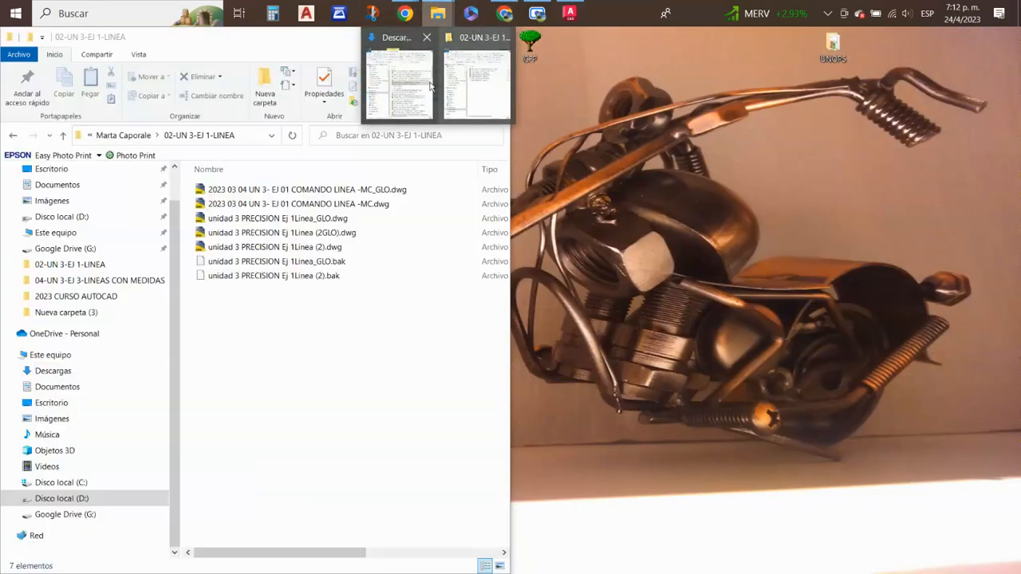
{"action": "left_click", "coordinate": [394, 79]}
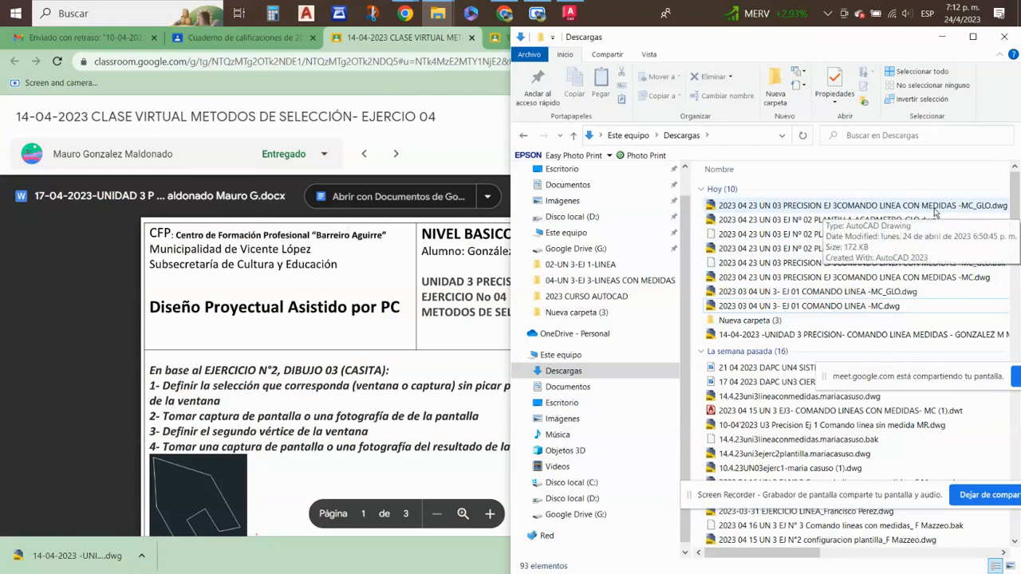
{"action": "left_click", "coordinate": [893, 335]}
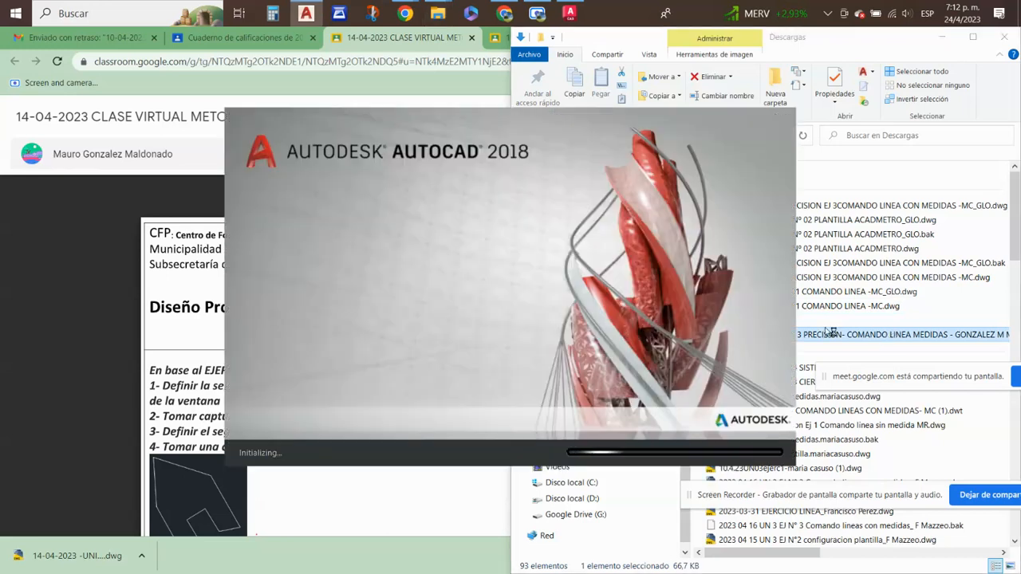
- Return to Chrome and examine the Word document's exercise instructions and the SELECCIÓN 01 and 05 window and capture examples
{"action": "left_click", "coordinate": [94, 269]}
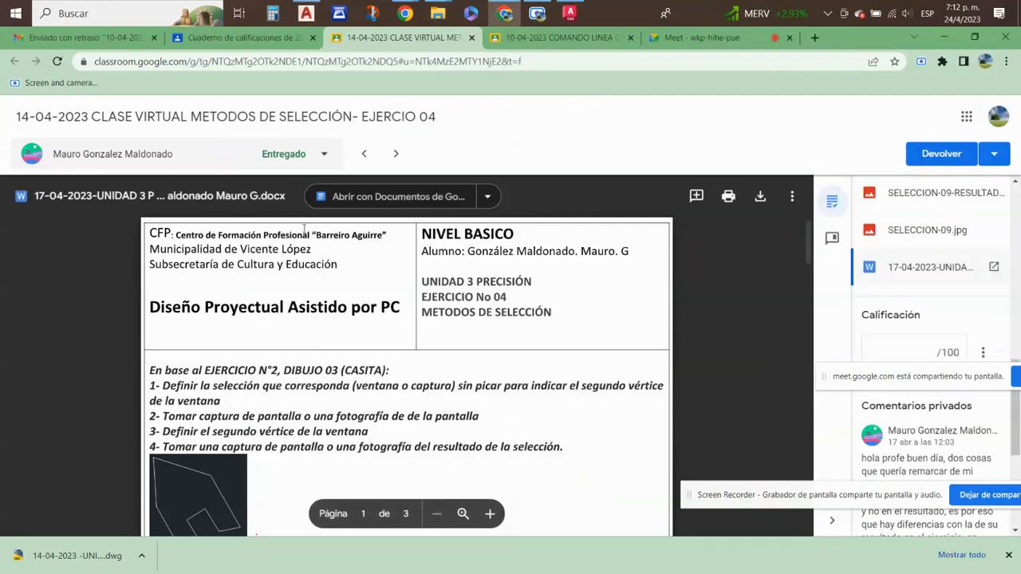
{"action": "scroll", "coordinate": [454, 343], "scroll_direction": "down", "scroll_amount": 3}
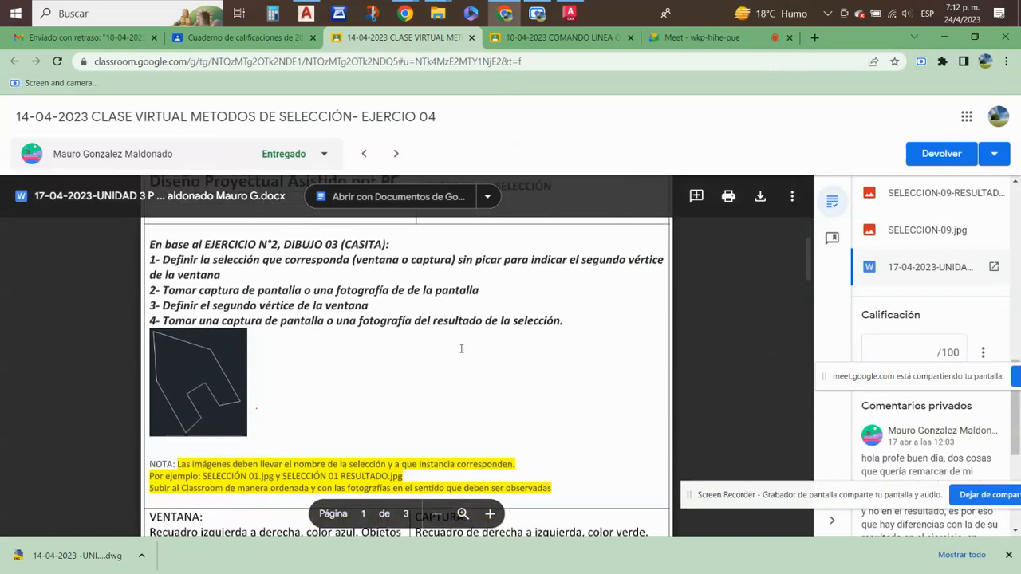
{"action": "scroll", "coordinate": [459, 369], "scroll_direction": "up", "scroll_amount": 1}
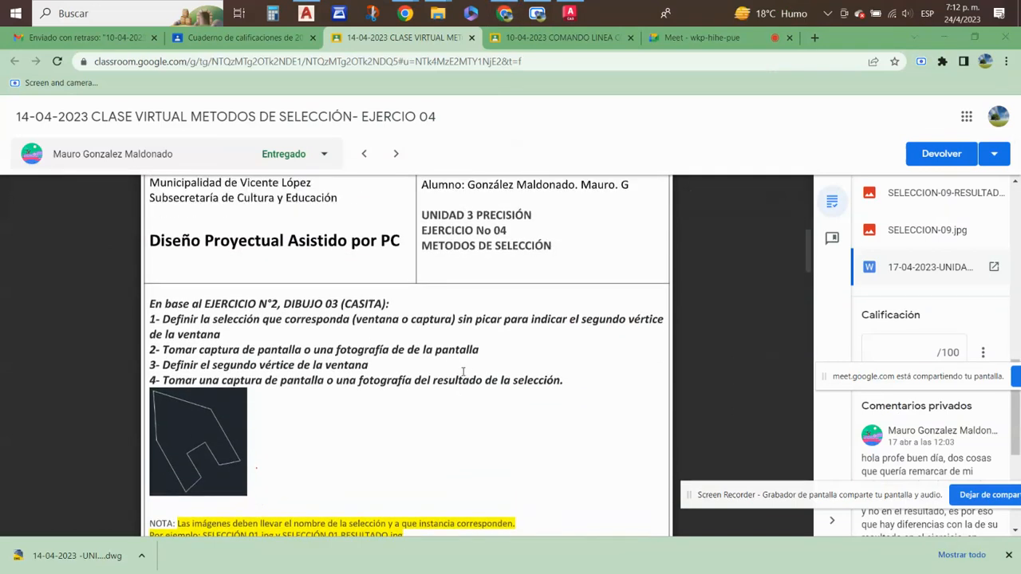
{"action": "scroll", "coordinate": [467, 373], "scroll_direction": "up", "scroll_amount": 1}
{"action": "scroll", "coordinate": [468, 373], "scroll_direction": "down", "scroll_amount": 1}
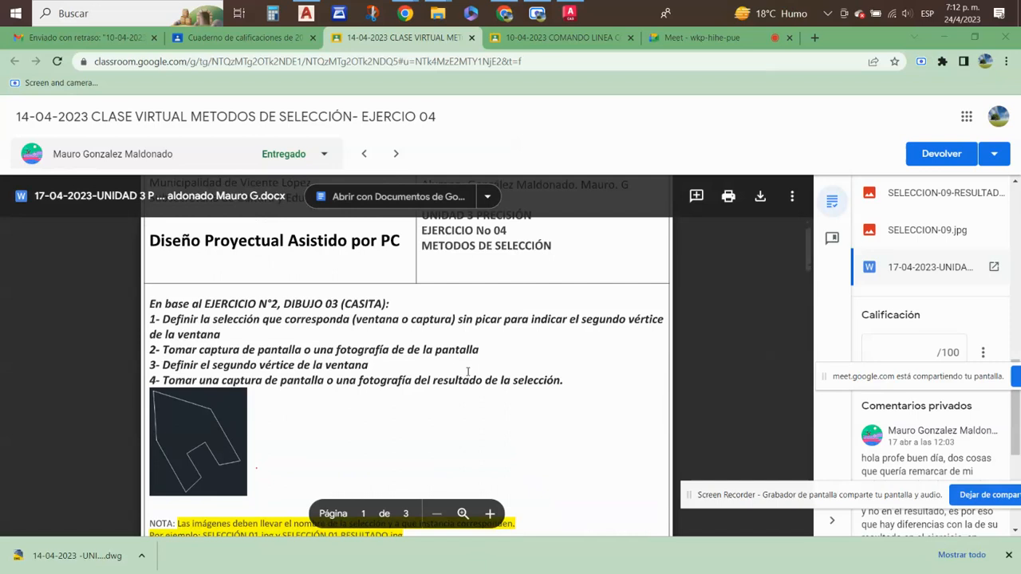
{"action": "scroll", "coordinate": [467, 373], "scroll_direction": "down", "scroll_amount": 1}
{"action": "scroll", "coordinate": [375, 344], "scroll_direction": "down", "scroll_amount": 4}
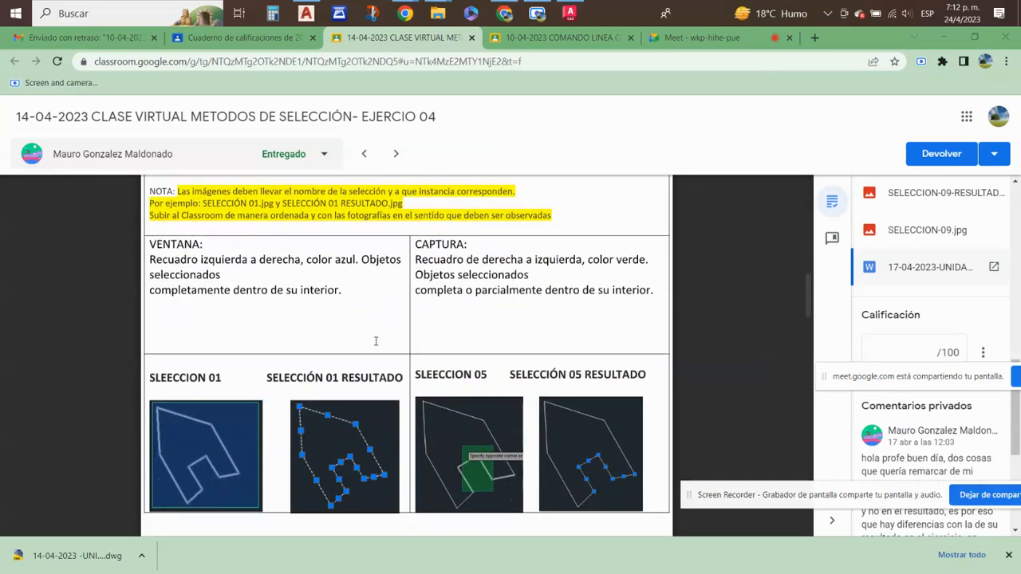
{"action": "scroll", "coordinate": [375, 340], "scroll_direction": "down", "scroll_amount": 1}
{"action": "scroll", "coordinate": [376, 341], "scroll_direction": "down", "scroll_amount": 1}
{"action": "scroll", "coordinate": [376, 341], "scroll_direction": "up", "scroll_amount": 1}
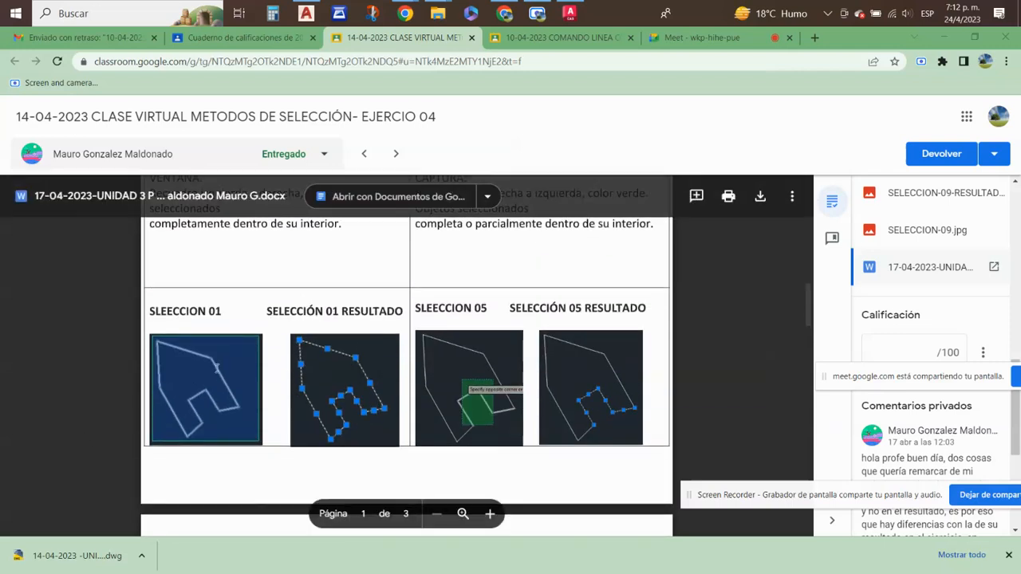
{"action": "scroll", "coordinate": [550, 458], "scroll_direction": "up", "scroll_amount": 1}
{"action": "scroll", "coordinate": [530, 428], "scroll_direction": "down", "scroll_amount": 1}
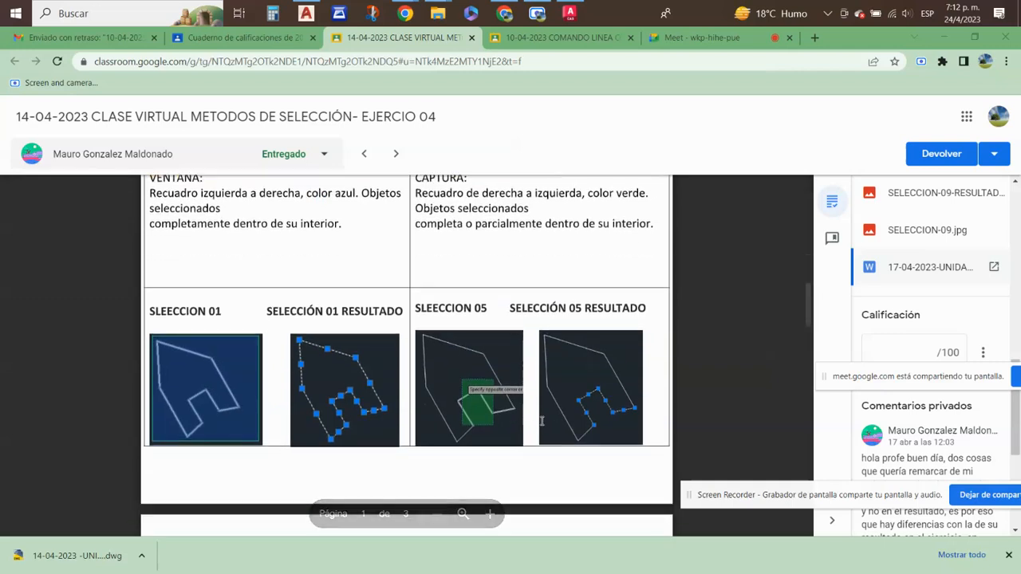
{"action": "scroll", "coordinate": [489, 389], "scroll_direction": "down", "scroll_amount": 5}
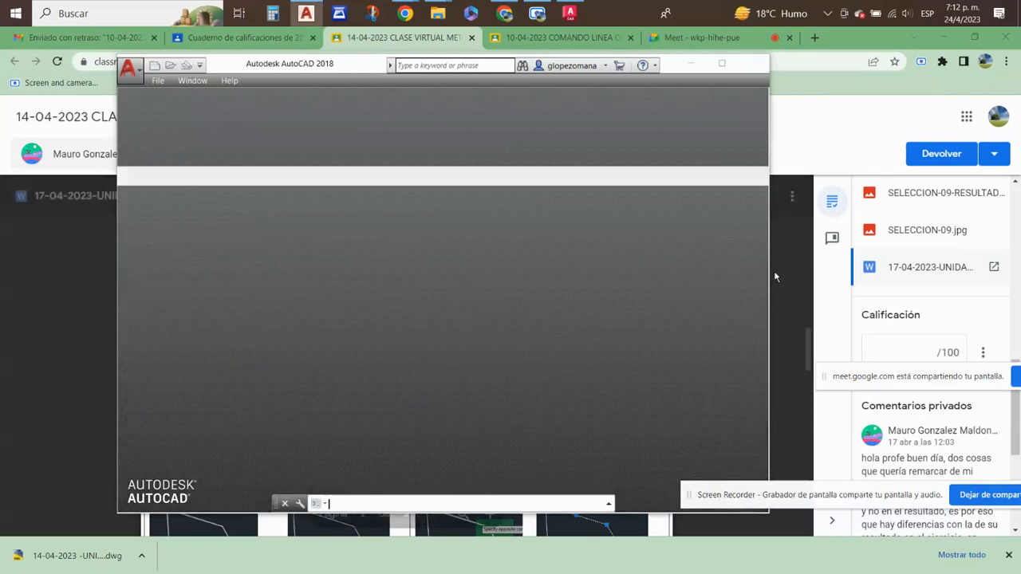
- Enlarge page 2 of the Word document and examine the captures and results of SELECCIÓN 02 to 04 and 06 to 08
{"action": "left_click", "coordinate": [775, 271]}
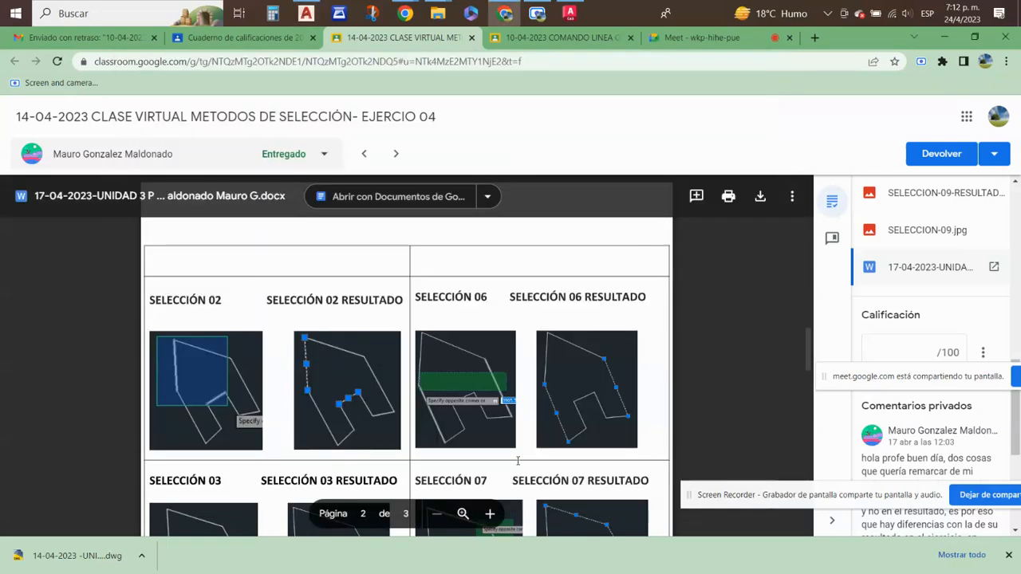
{"action": "scroll", "coordinate": [518, 460], "scroll_direction": "down", "scroll_amount": 1}
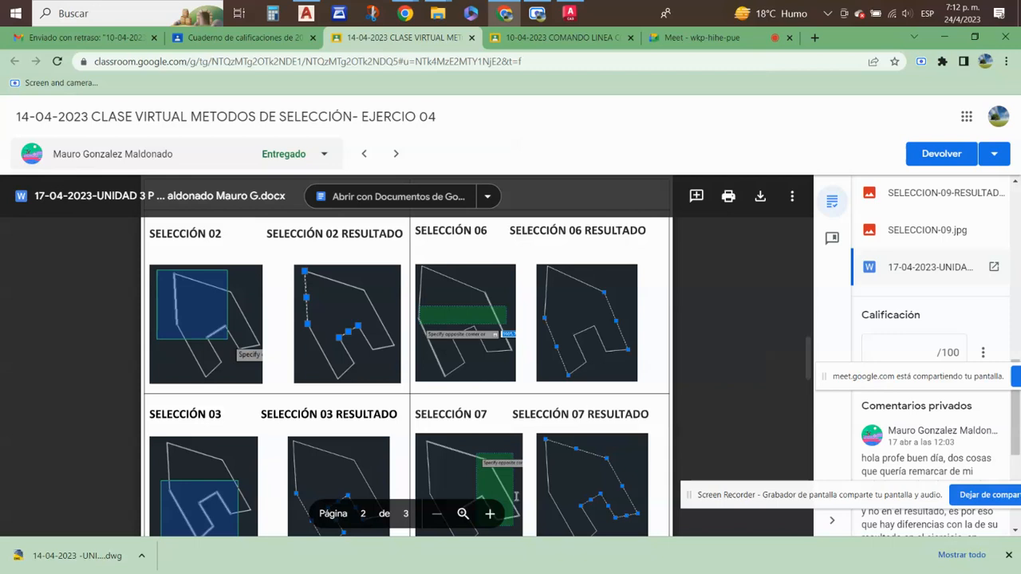
{"action": "left_click", "coordinate": [494, 522]}
{"action": "left_click", "coordinate": [491, 517]}
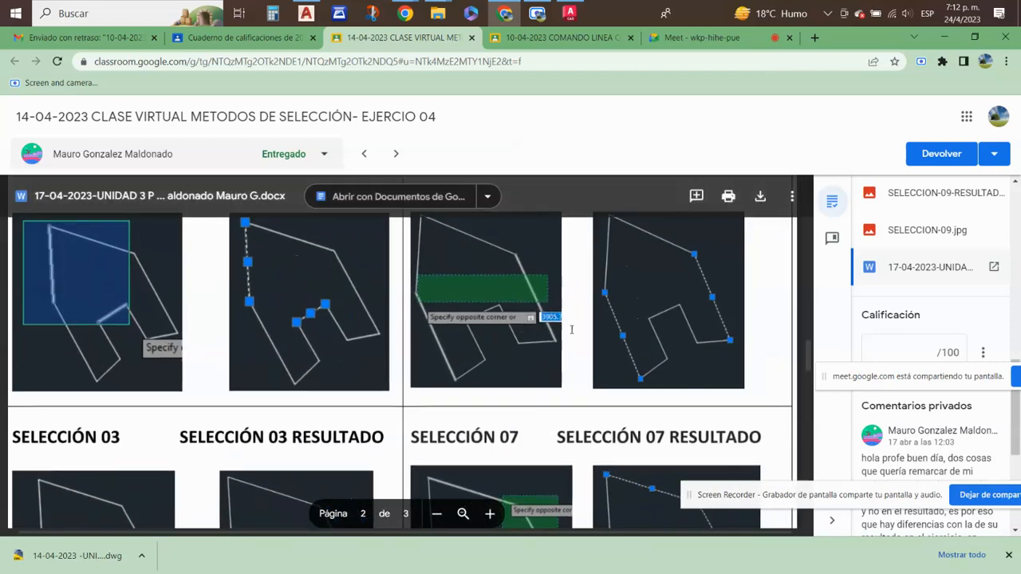
{"action": "scroll", "coordinate": [571, 330], "scroll_direction": "down", "scroll_amount": 3}
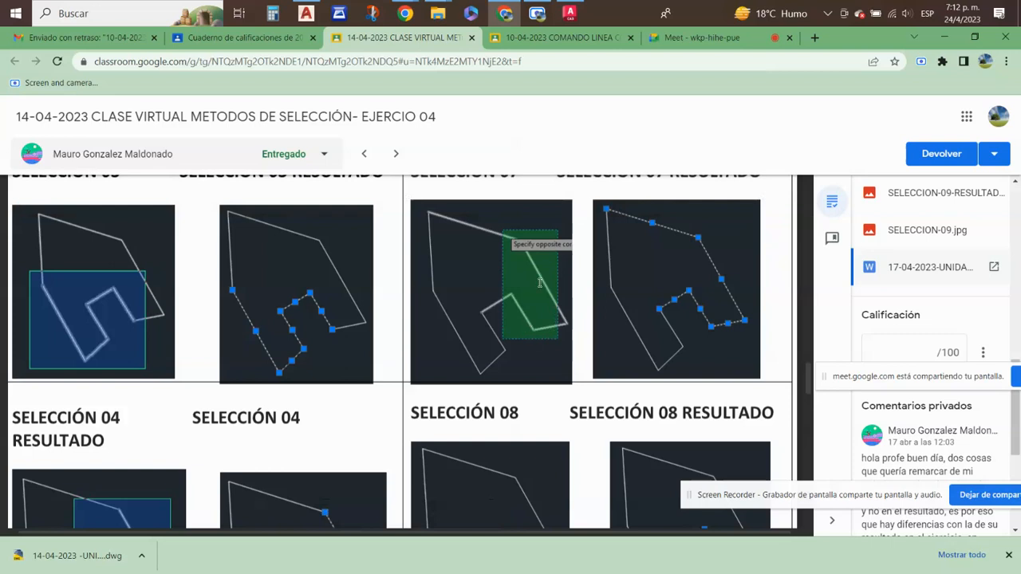
{"action": "scroll", "coordinate": [540, 283], "scroll_direction": "down", "scroll_amount": 3}
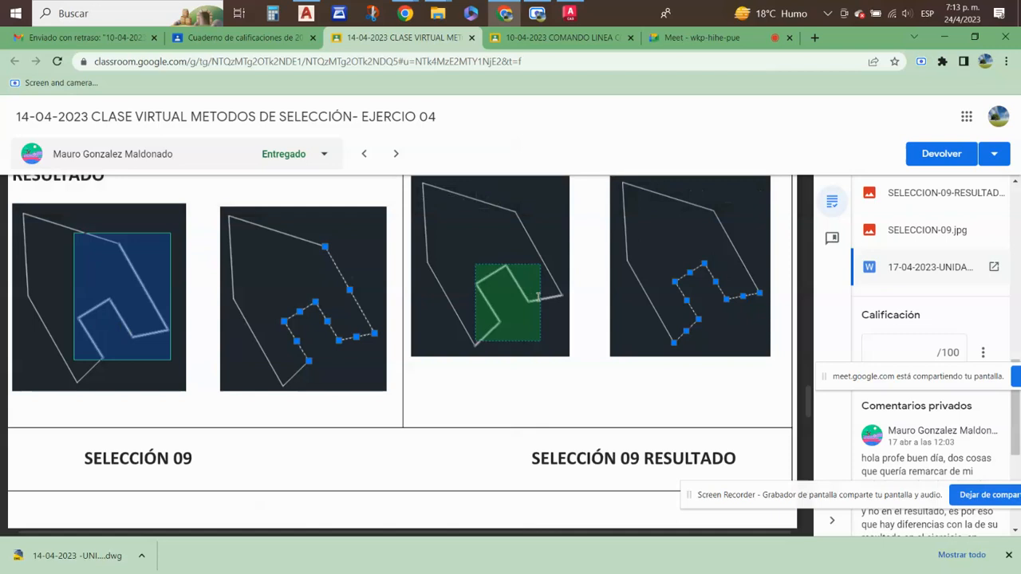
{"action": "scroll", "coordinate": [745, 357], "scroll_direction": "up", "scroll_amount": 1}
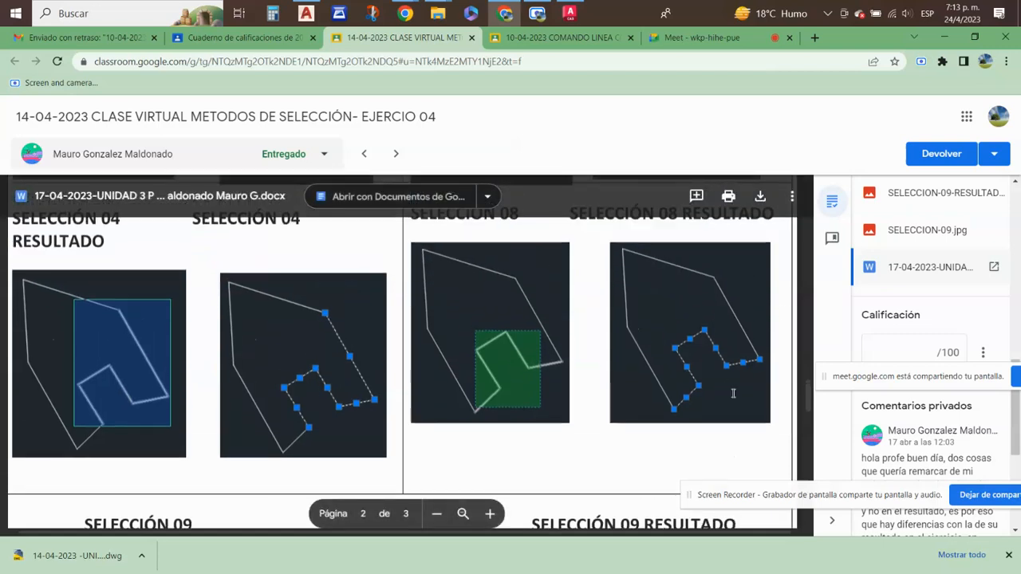
- Examine the SELECCIÓN 09 capture and result on page 3, and recheck the SELECCIÓN 04 and 08 images
{"action": "scroll", "coordinate": [478, 343], "scroll_direction": "down", "scroll_amount": 6}
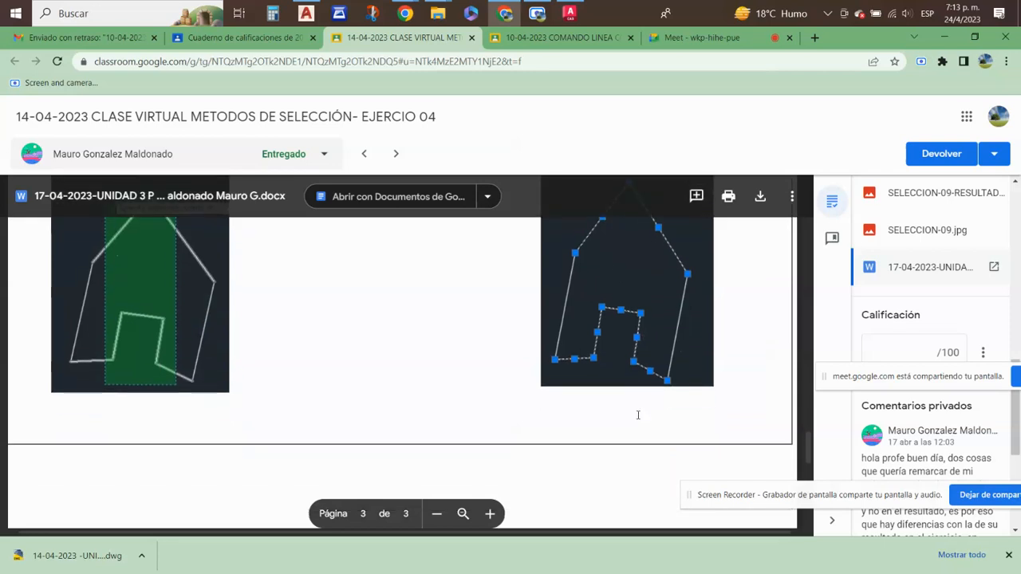
{"action": "scroll", "coordinate": [637, 415], "scroll_direction": "down", "scroll_amount": 1}
{"action": "scroll", "coordinate": [638, 415], "scroll_direction": "down", "scroll_amount": 4}
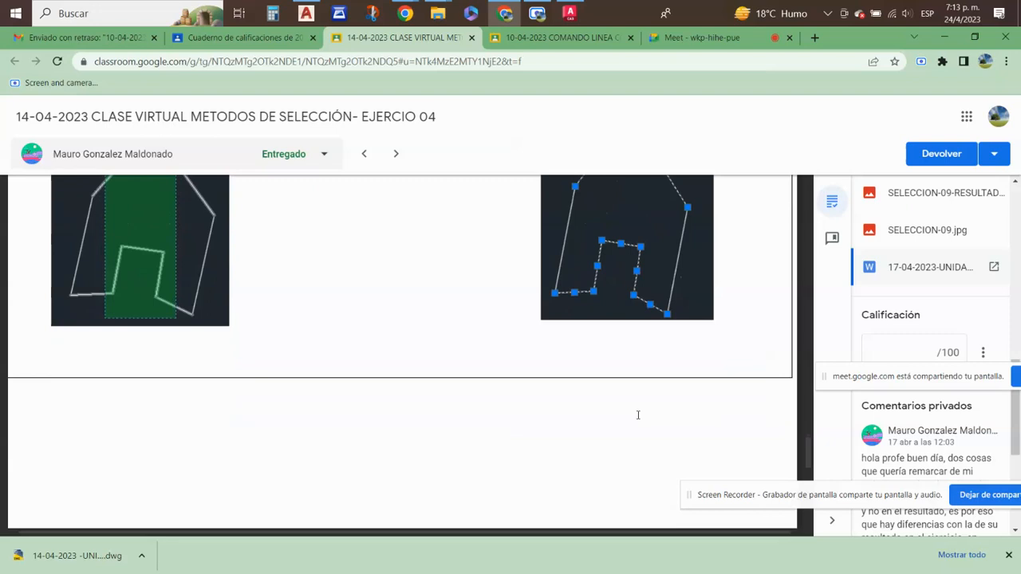
{"action": "scroll", "coordinate": [637, 412], "scroll_direction": "down", "scroll_amount": 1}
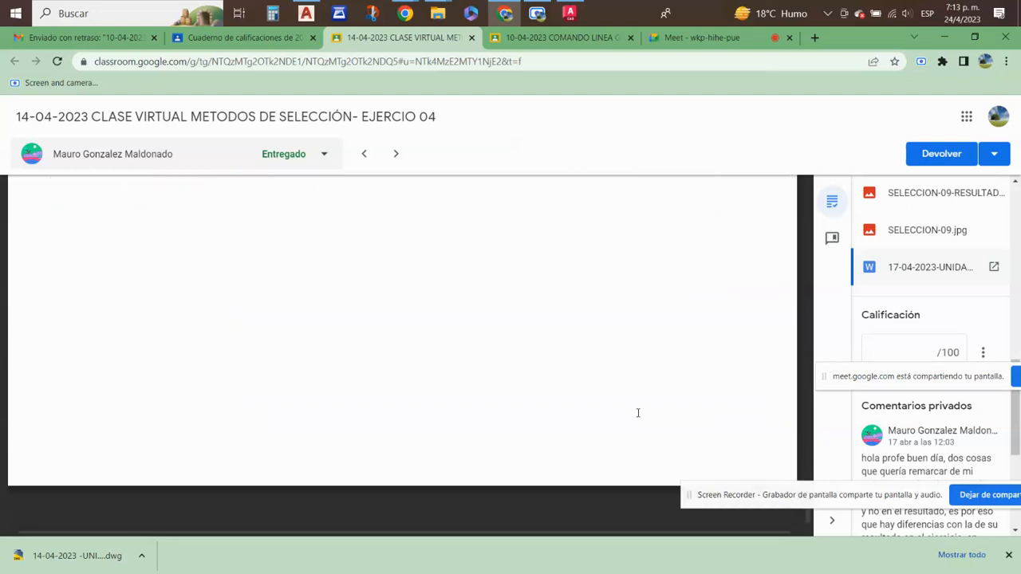
{"action": "scroll", "coordinate": [637, 412], "scroll_direction": "up", "scroll_amount": 5}
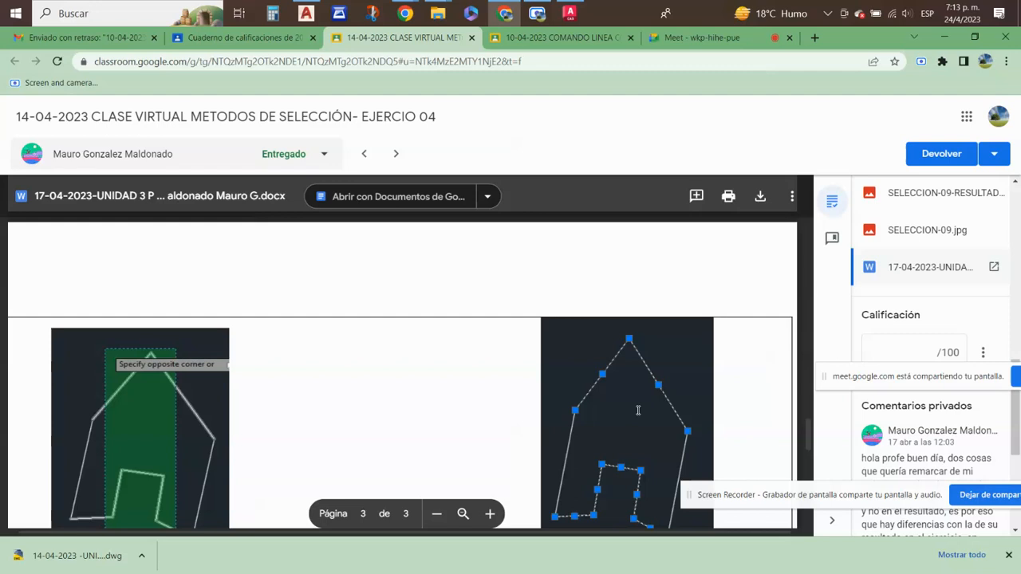
{"action": "scroll", "coordinate": [637, 410], "scroll_direction": "up", "scroll_amount": 5}
{"action": "scroll", "coordinate": [637, 410], "scroll_direction": "up", "scroll_amount": 1}
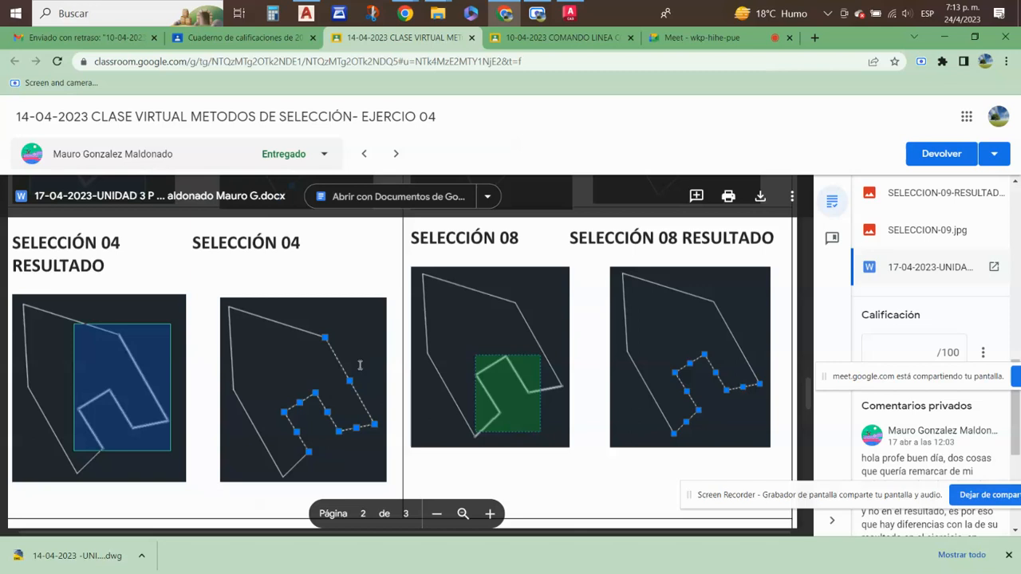
{"action": "scroll", "coordinate": [330, 357], "scroll_direction": "down", "scroll_amount": 2}
{"action": "scroll", "coordinate": [329, 359], "scroll_direction": "down", "scroll_amount": 5}
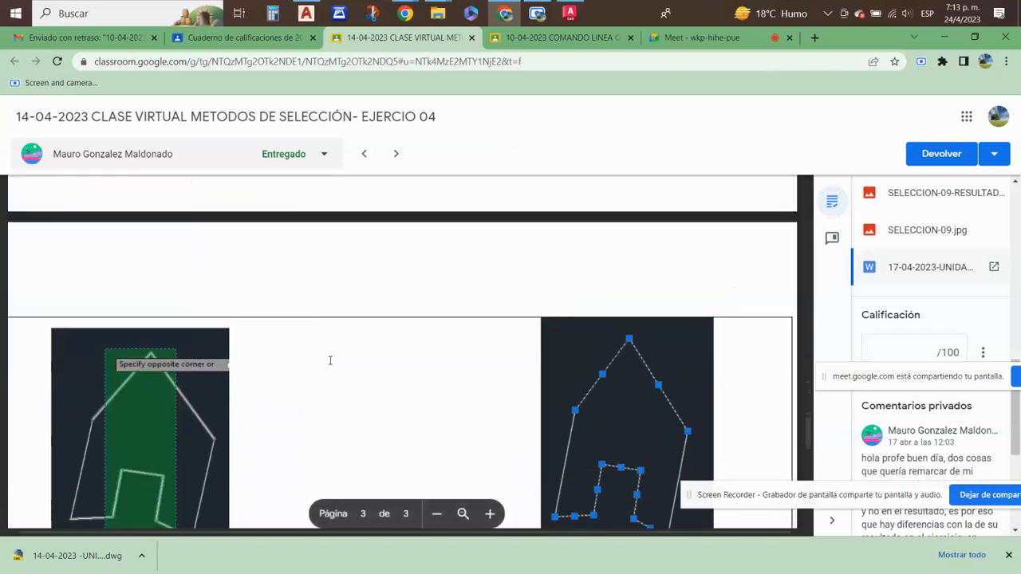
{"action": "scroll", "coordinate": [329, 361], "scroll_direction": "up", "scroll_amount": 5}
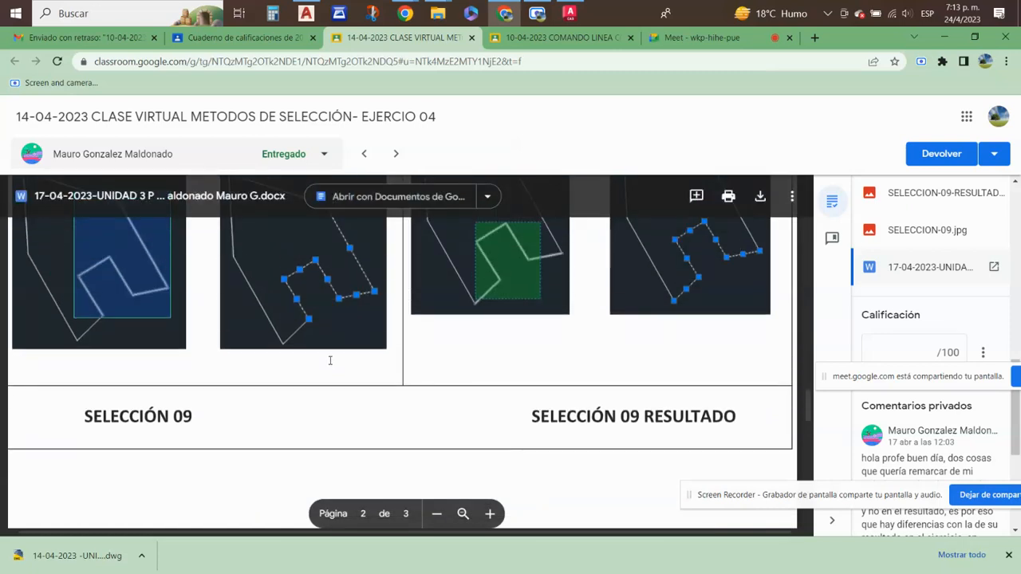
{"action": "scroll", "coordinate": [329, 361], "scroll_direction": "up", "scroll_amount": 2}
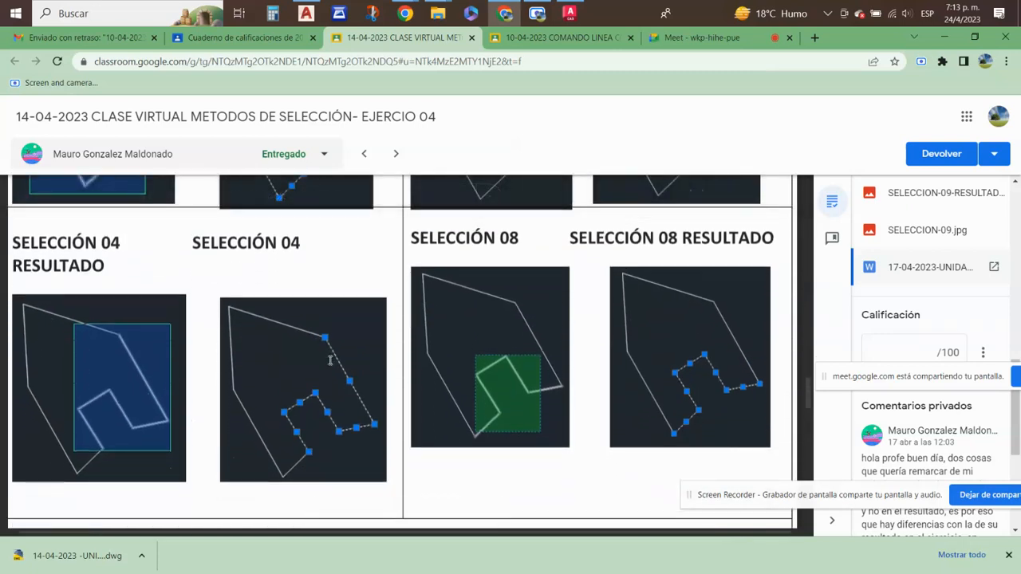
- Switch to AutoCAD 2023 and try to open the student's 14-04-2023 UNIDAD 3 PRECISION COMANDO LINEA MEDIDAS drawing from Descargas
{"action": "left_click", "coordinate": [568, 13]}
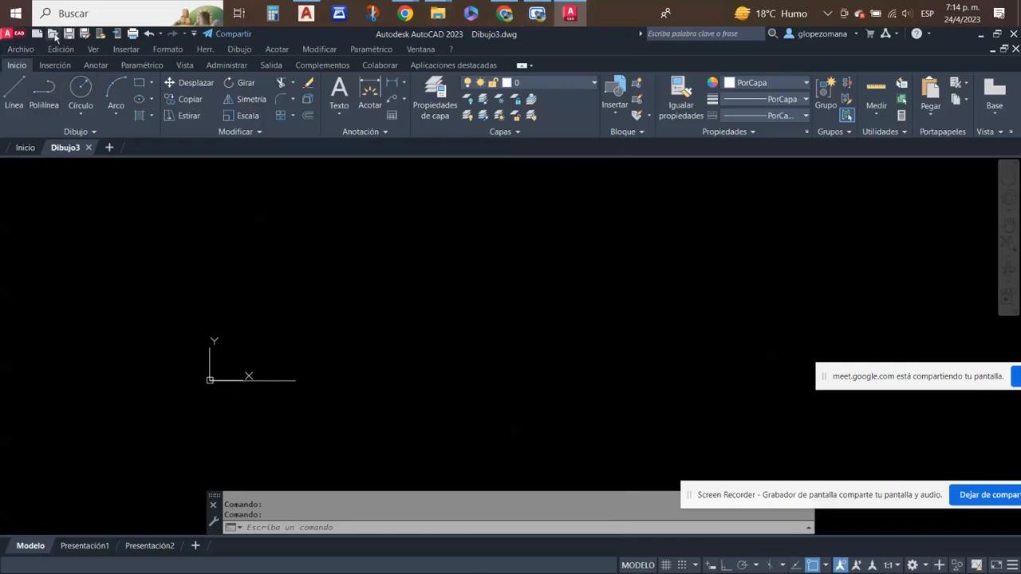
{"action": "key", "text": "ctrl+o"}
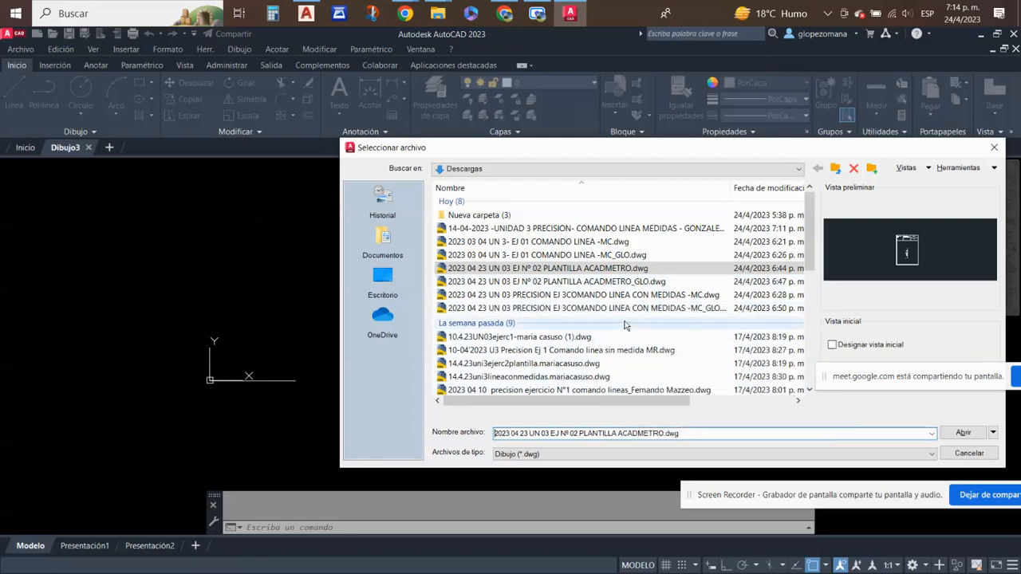
{"action": "left_click", "coordinate": [669, 229]}
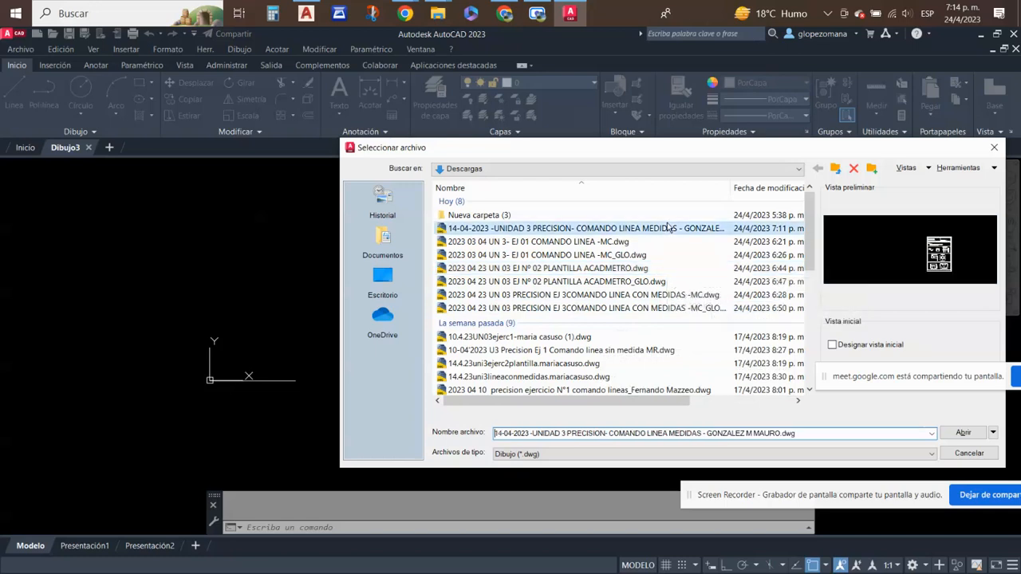
{"action": "double_click", "coordinate": [668, 228]}
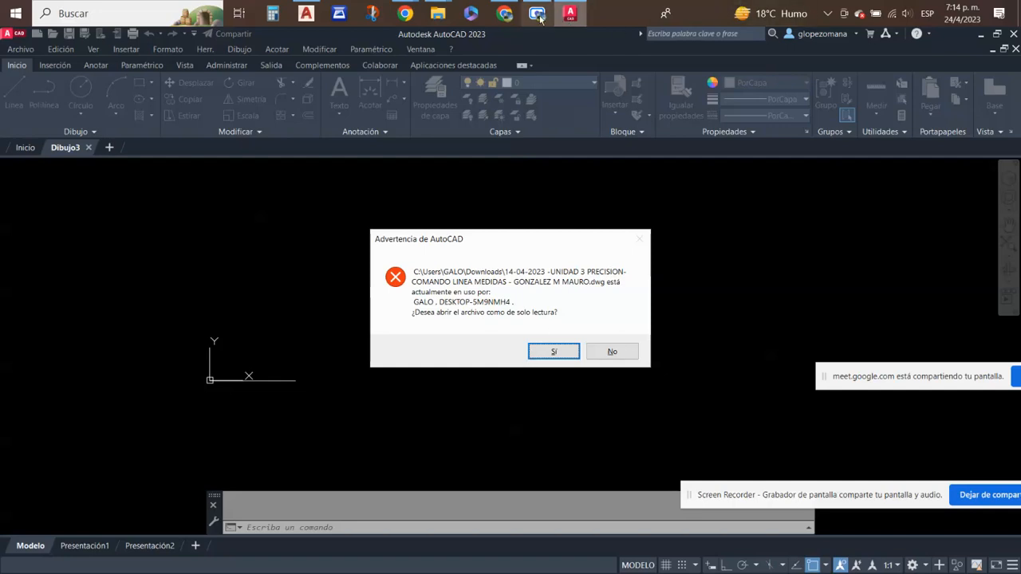
- Close AutoCAD 2018 with the student's drawing and decline opening the file as read-only in AutoCAD 2023
{"action": "left_click", "coordinate": [306, 13]}
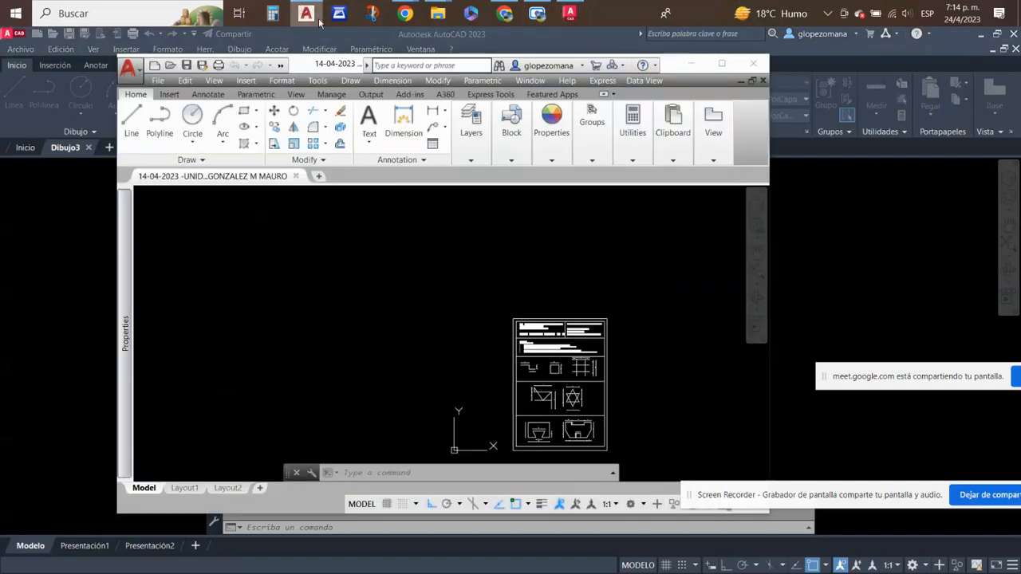
{"action": "left_click", "coordinate": [754, 63]}
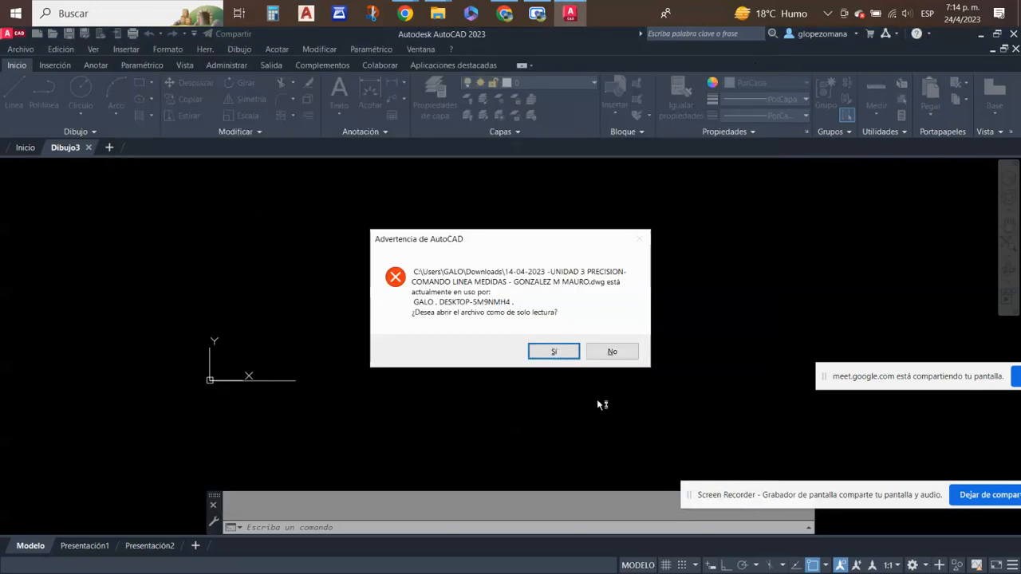
{"action": "left_click", "coordinate": [611, 351]}
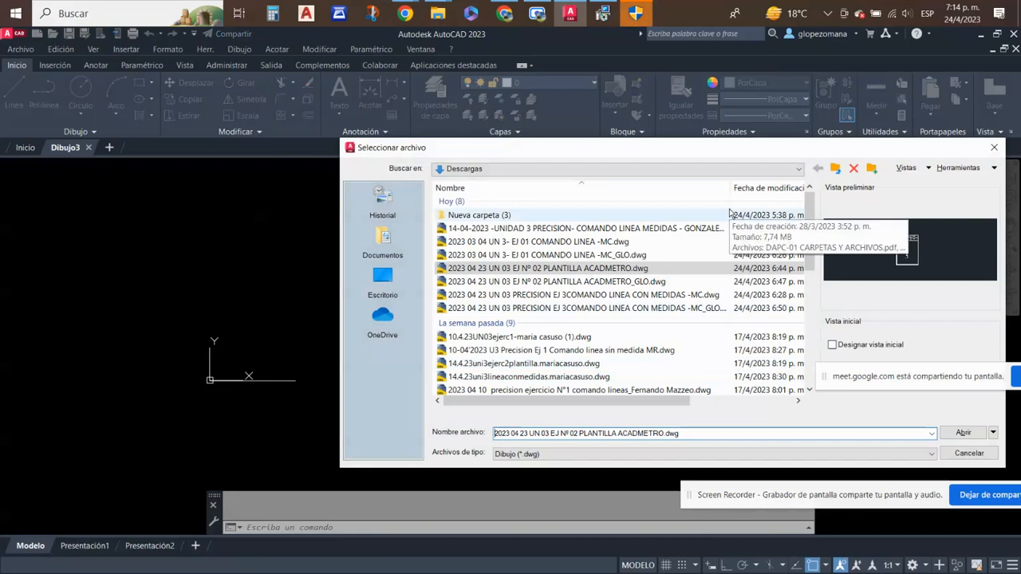
- Open the student's 14-04-2023 UNIDAD 3 PRECISION COMANDO LINEA MEDIDAS drawing from Descargas
{"action": "left_click", "coordinate": [659, 230]}
{"action": "double_click", "coordinate": [660, 231]}
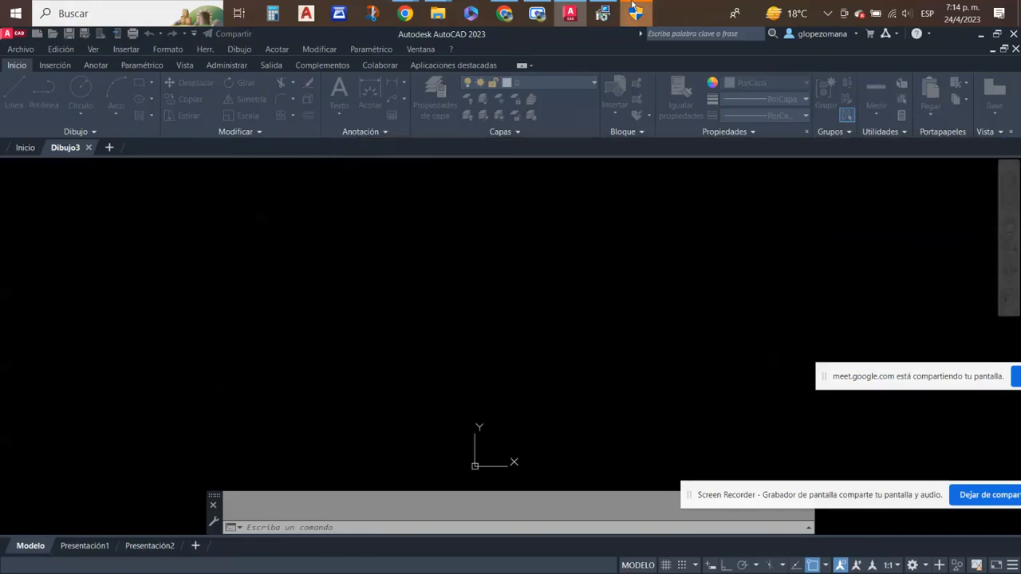
- Turn off the camera in the Google Meet call, and switch back to the student's drawing in AutoCAD 2023
{"action": "left_click", "coordinate": [504, 13]}
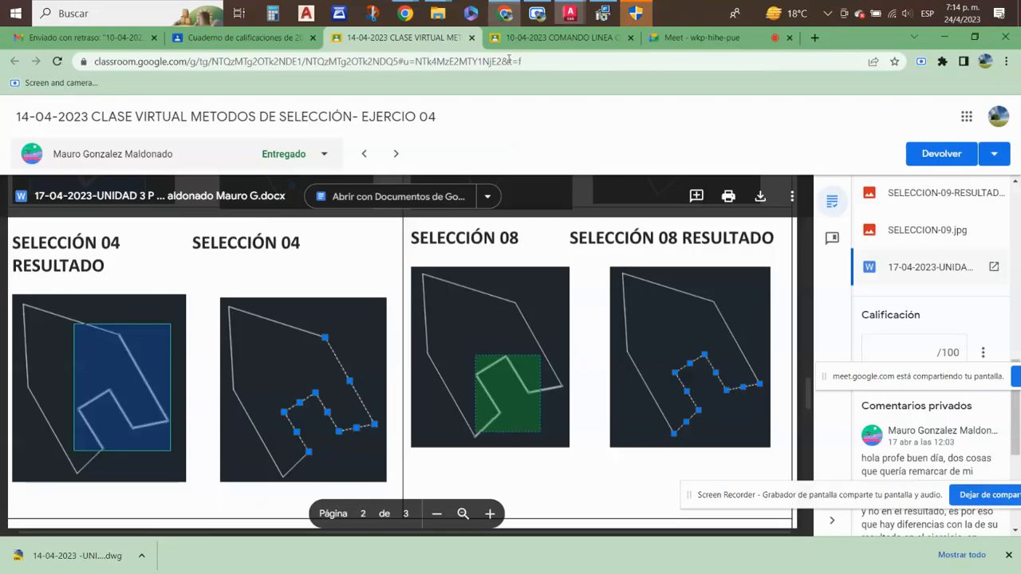
{"action": "left_click", "coordinate": [761, 38]}
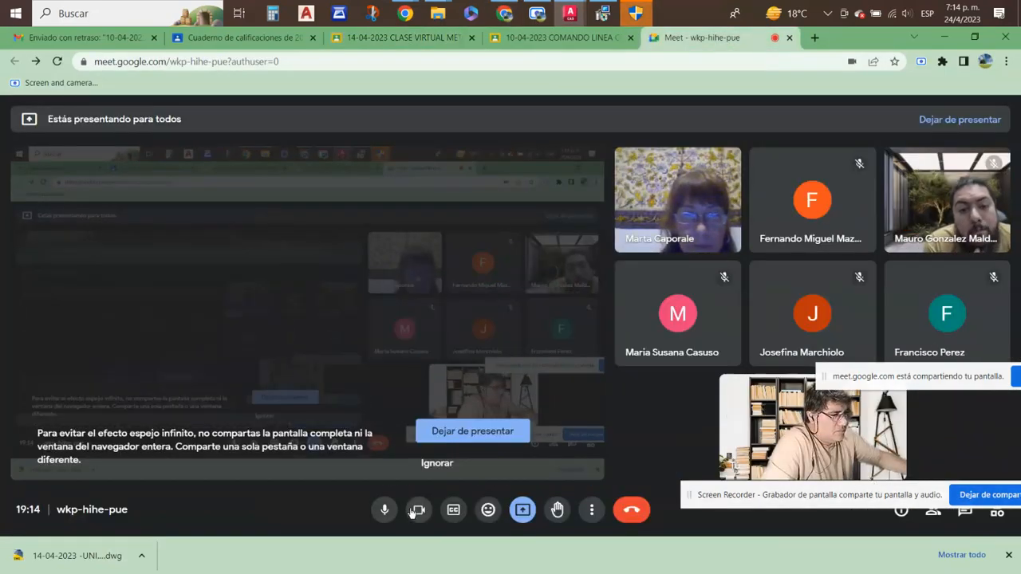
{"action": "left_click", "coordinate": [416, 509]}
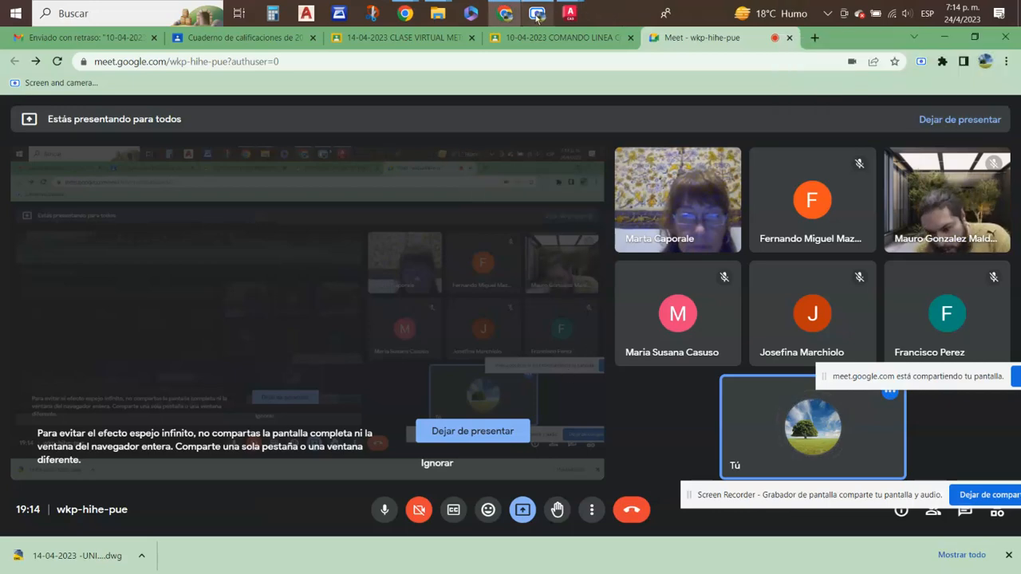
{"action": "mouse_move", "coordinate": [543, 19]}
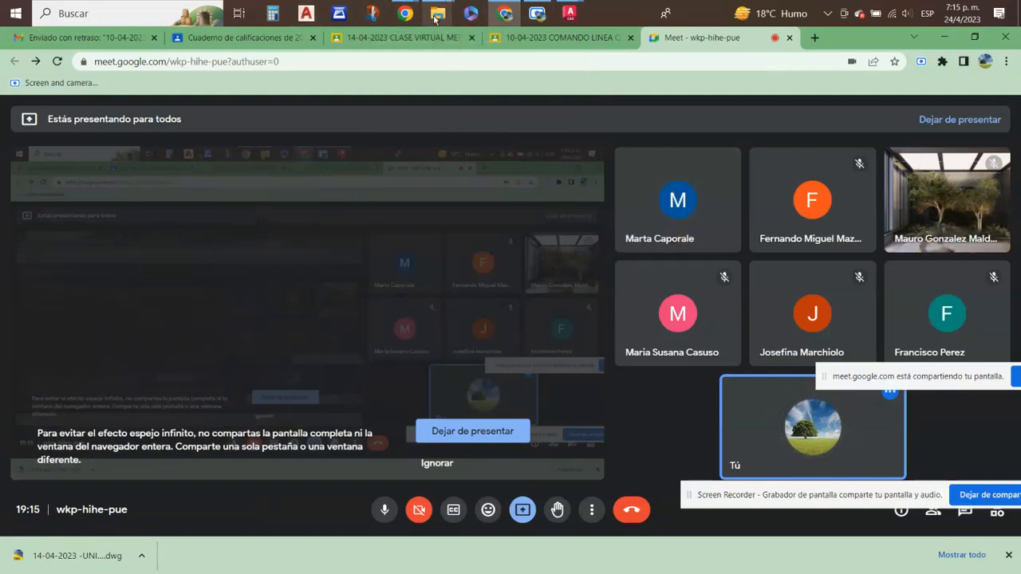
{"action": "mouse_move", "coordinate": [577, 9]}
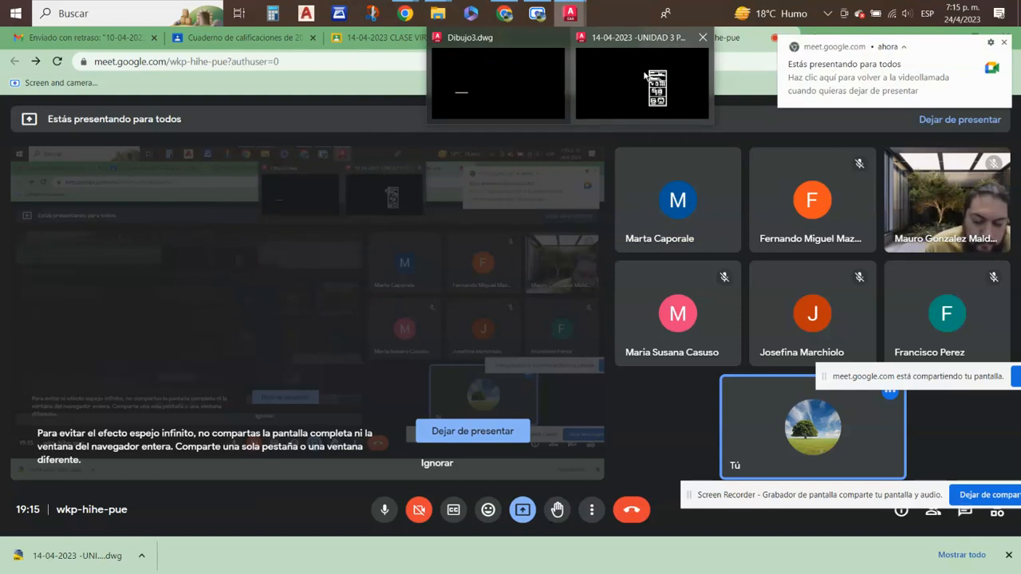
{"action": "left_click", "coordinate": [644, 77]}
- Browse in File Explorer up to the 2023 CURSO AUTOCAD folder and open 20230414_AUTOCAD 2023 NIVEL BASICO EJERCICIOS.dwg
{"action": "mouse_move", "coordinate": [437, 14]}
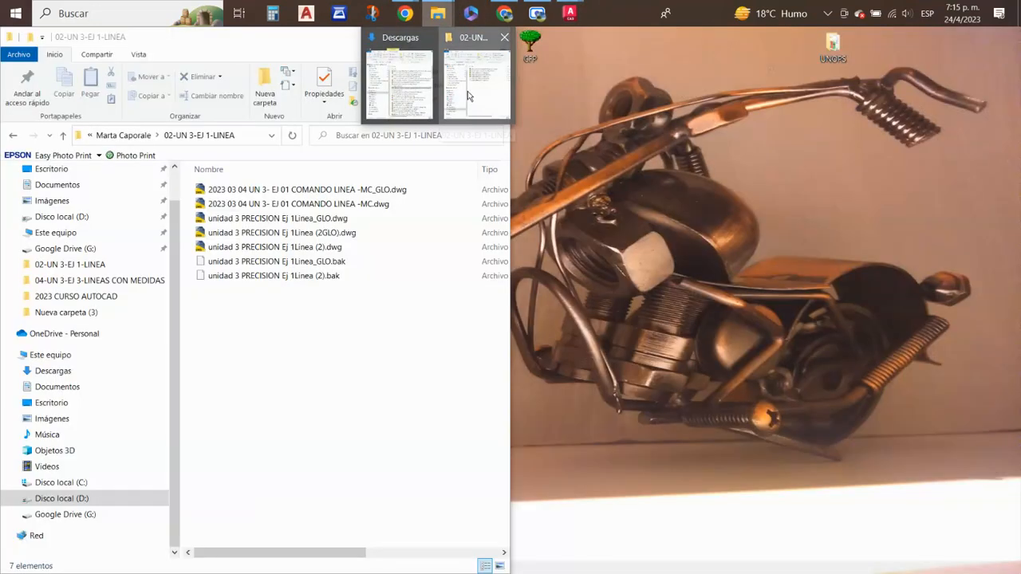
{"action": "left_click", "coordinate": [469, 91]}
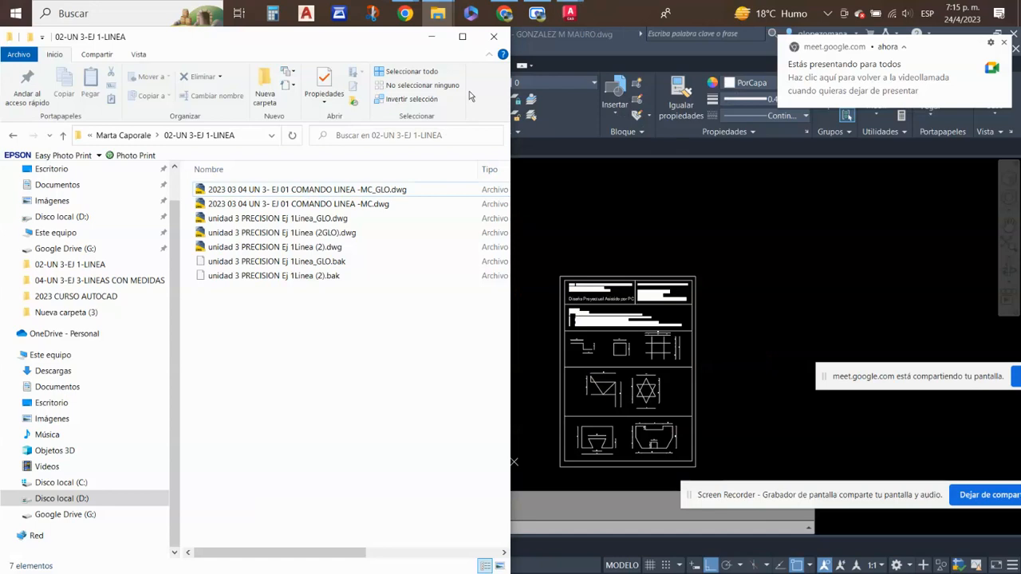
{"action": "left_click", "coordinate": [157, 136]}
{"action": "left_click", "coordinate": [128, 136]}
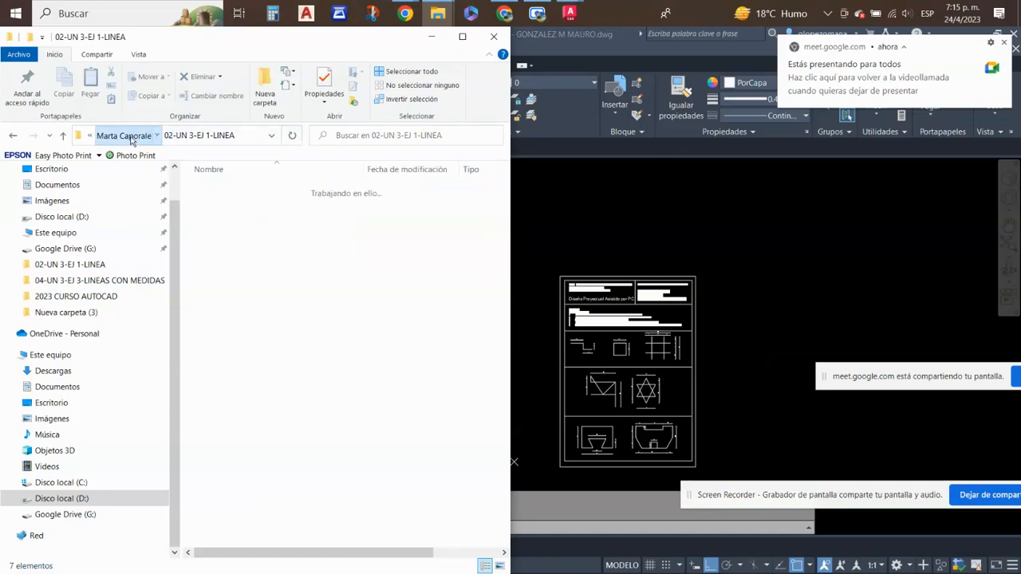
{"action": "left_click", "coordinate": [127, 137]}
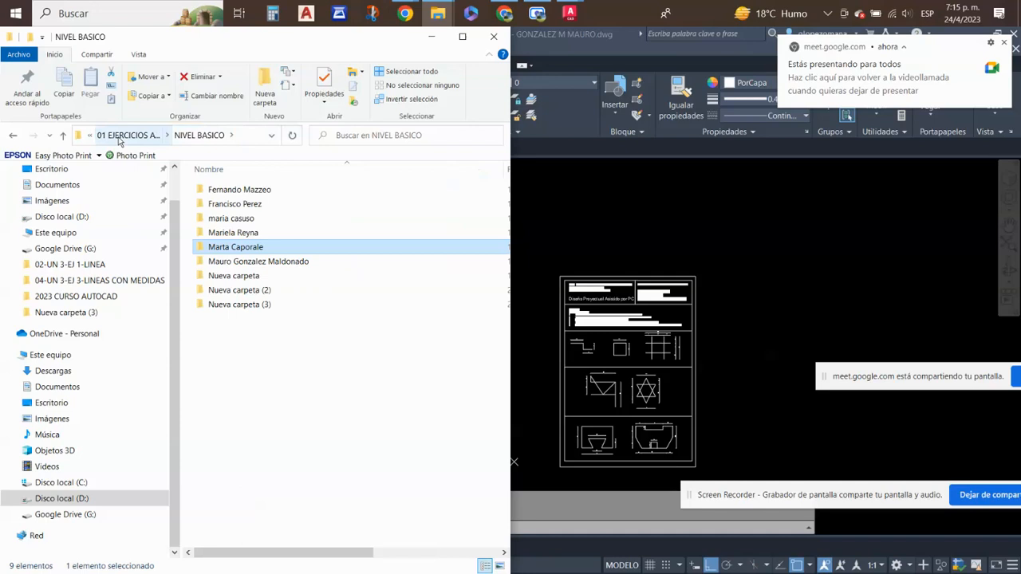
{"action": "left_click", "coordinate": [115, 138]}
{"action": "left_click", "coordinate": [107, 135]}
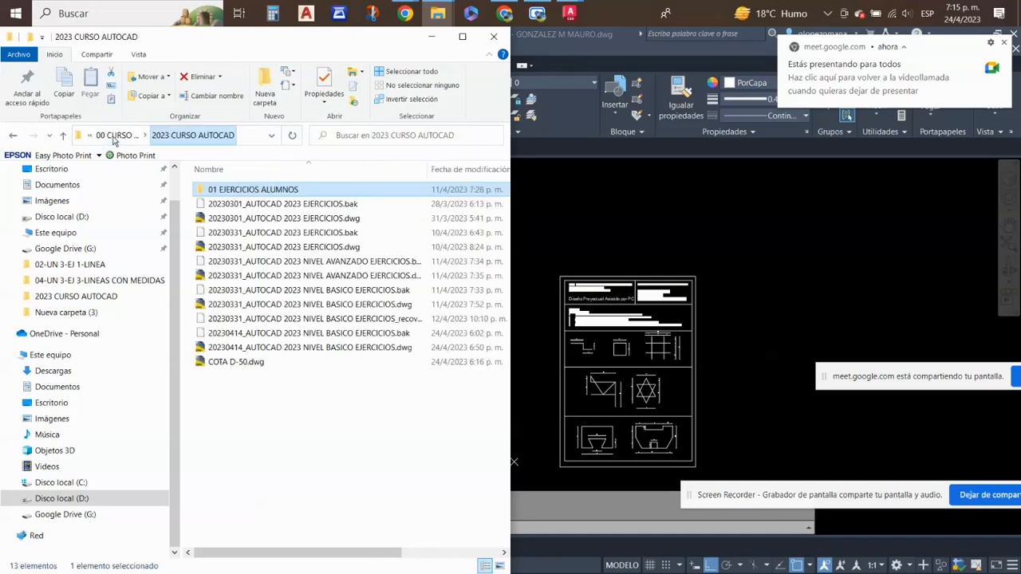
{"action": "left_click", "coordinate": [371, 351]}
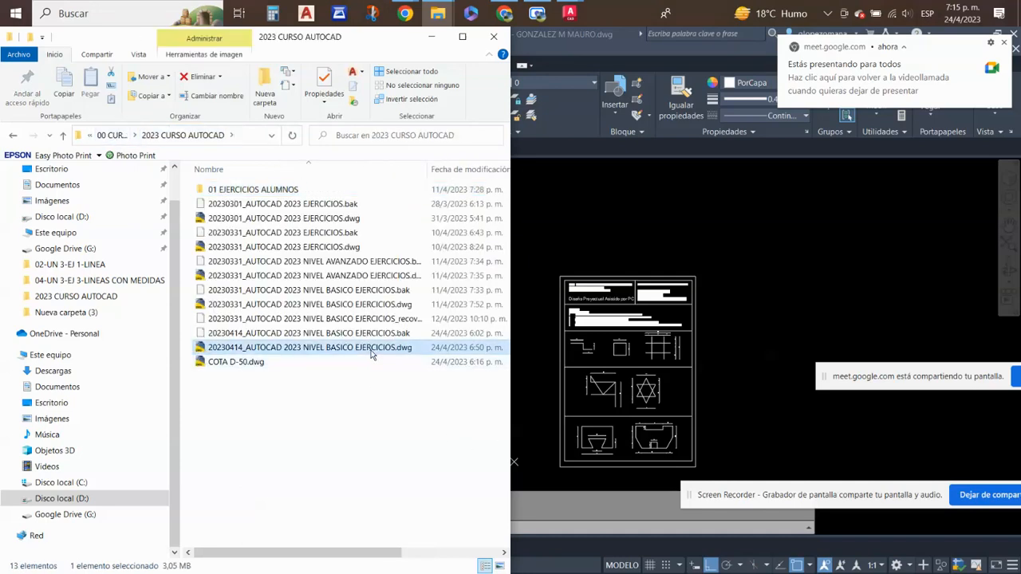
{"action": "double_click", "coordinate": [372, 351]}
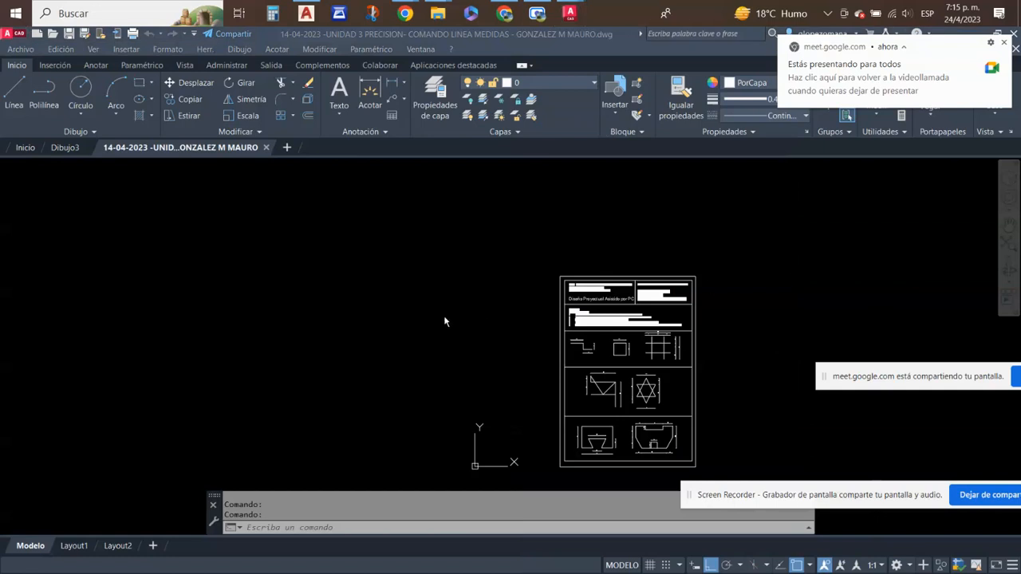
- Start opening a file in AutoCAD 2023 and close the other AutoCAD version's window holding the NIVEL BASICO EJERCICIOS drawing
{"action": "scroll", "coordinate": [443, 317], "scroll_direction": "down", "scroll_amount": 1}
{"action": "scroll", "coordinate": [608, 339], "scroll_direction": "up", "scroll_amount": 1}
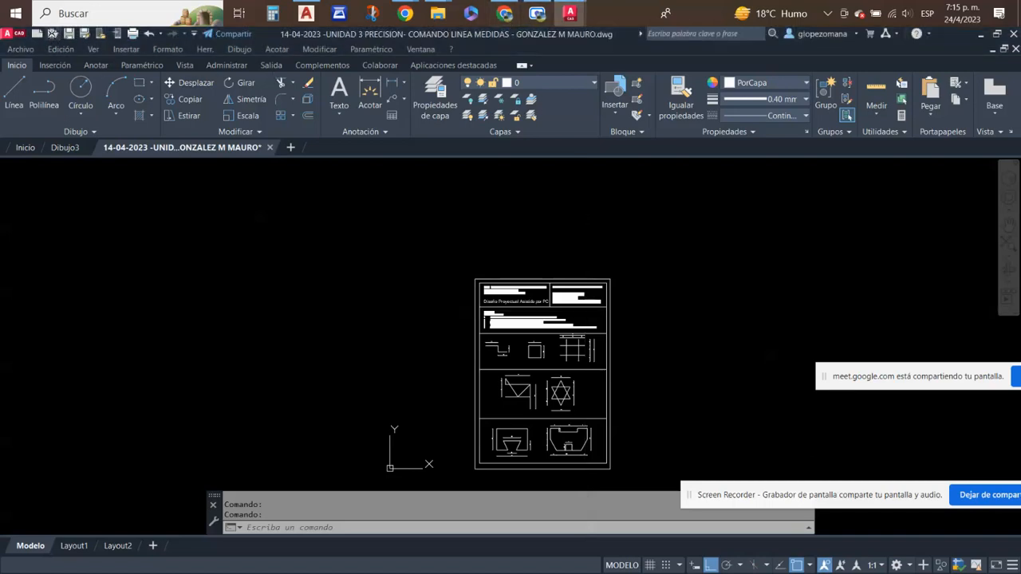
{"action": "left_click", "coordinate": [52, 33]}
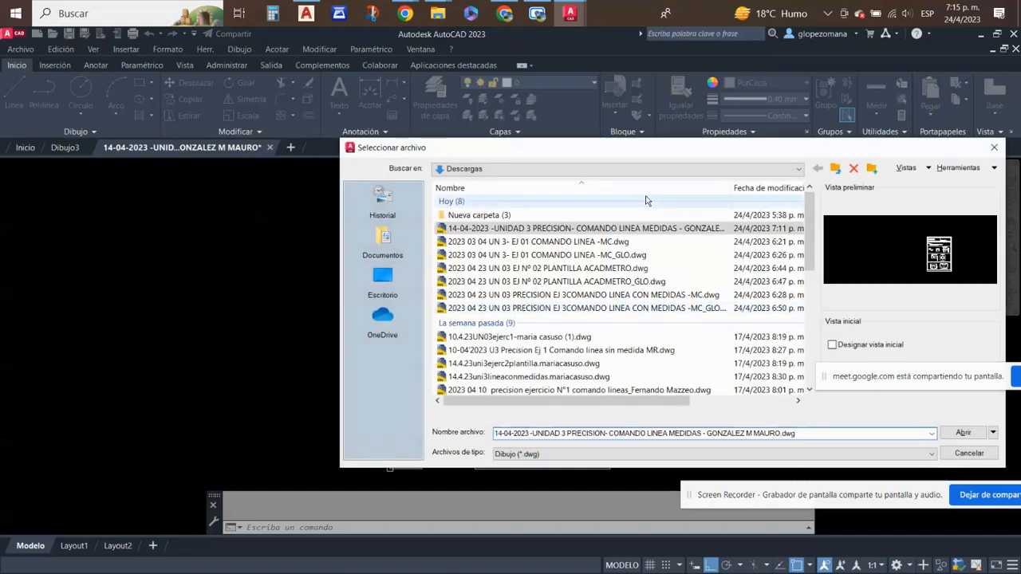
{"action": "left_click", "coordinate": [502, 170]}
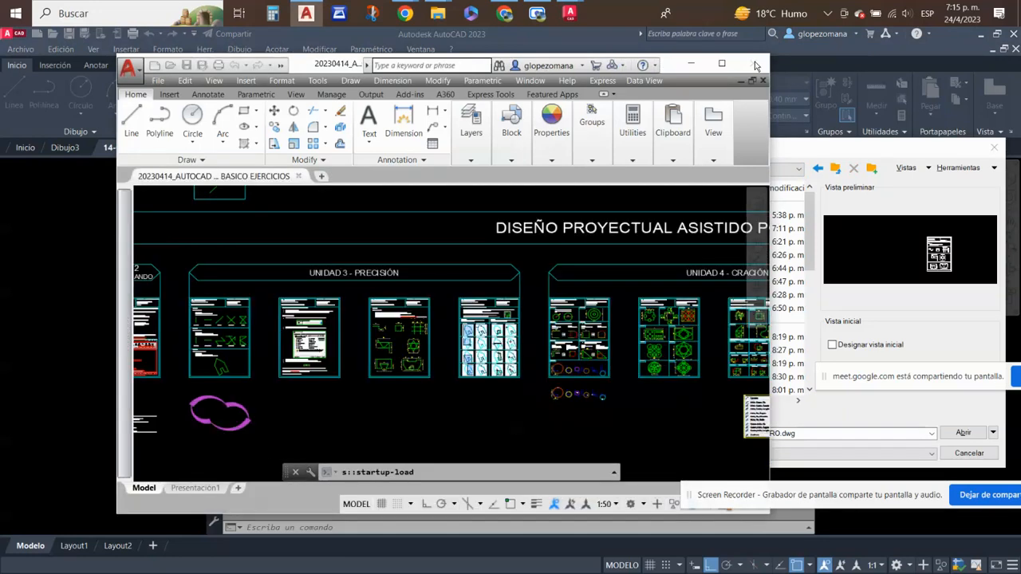
{"action": "left_click", "coordinate": [755, 65]}
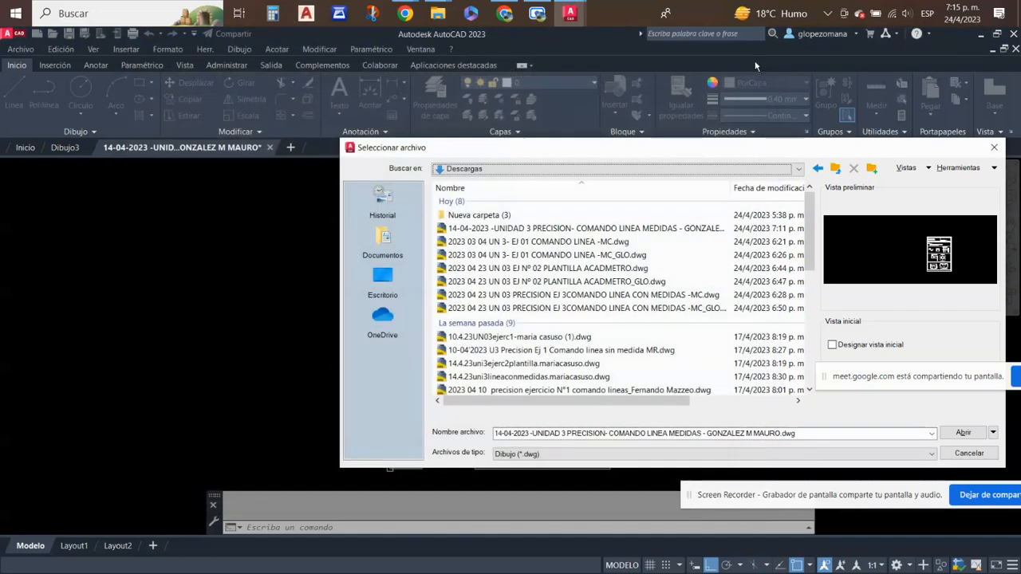
- Open 20230414_AUTOCAD 2023 NIVEL BASICO EJERCICIOS.dwg from 00 CURSO AUTOCAD 2D, 2023 CURSO AUTOCAD on drive D, skipping the unresolved references
{"action": "left_click", "coordinate": [499, 170]}
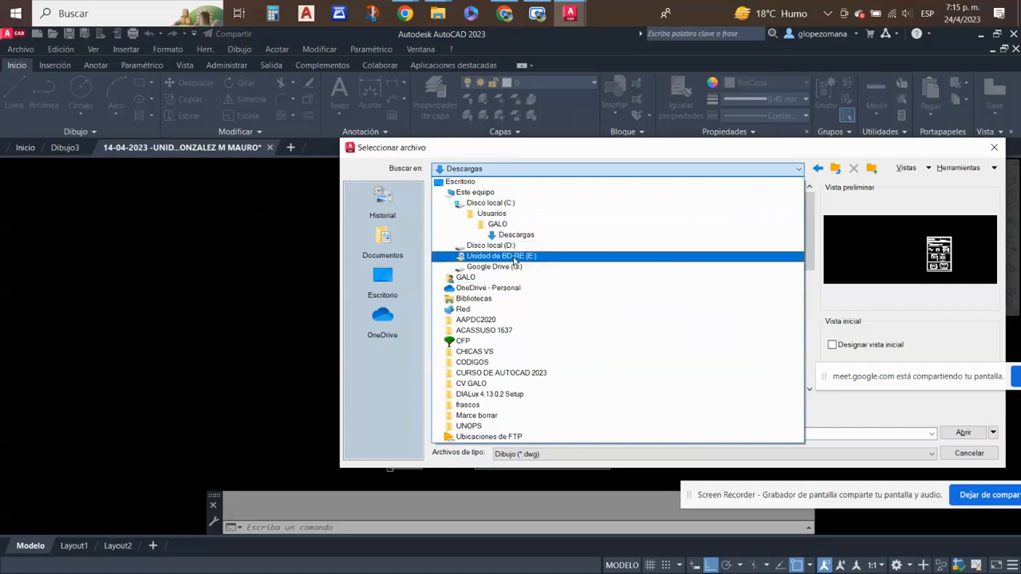
{"action": "left_click", "coordinate": [477, 193]}
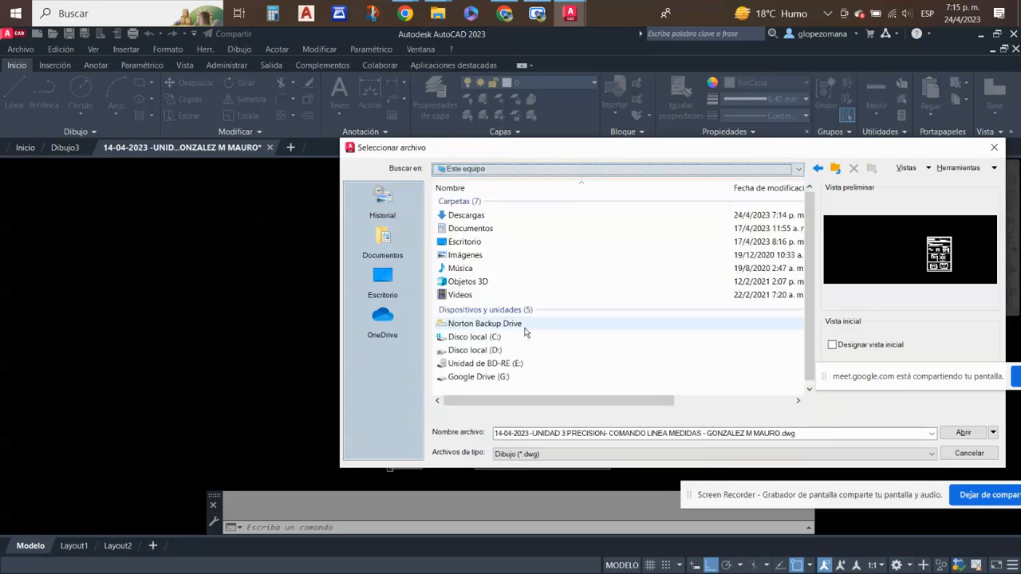
{"action": "double_click", "coordinate": [478, 350]}
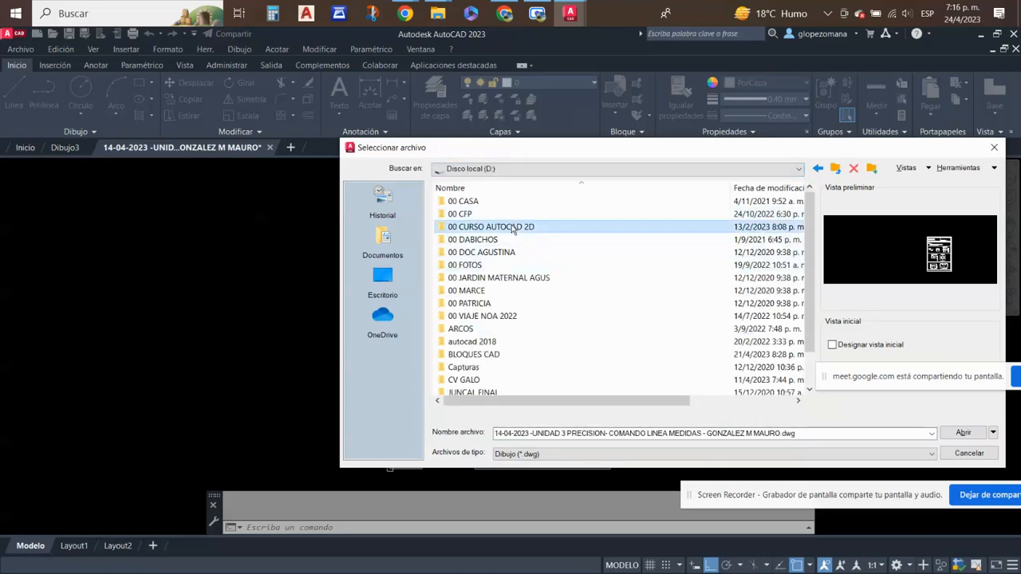
{"action": "double_click", "coordinate": [513, 227]}
{"action": "double_click", "coordinate": [497, 291]}
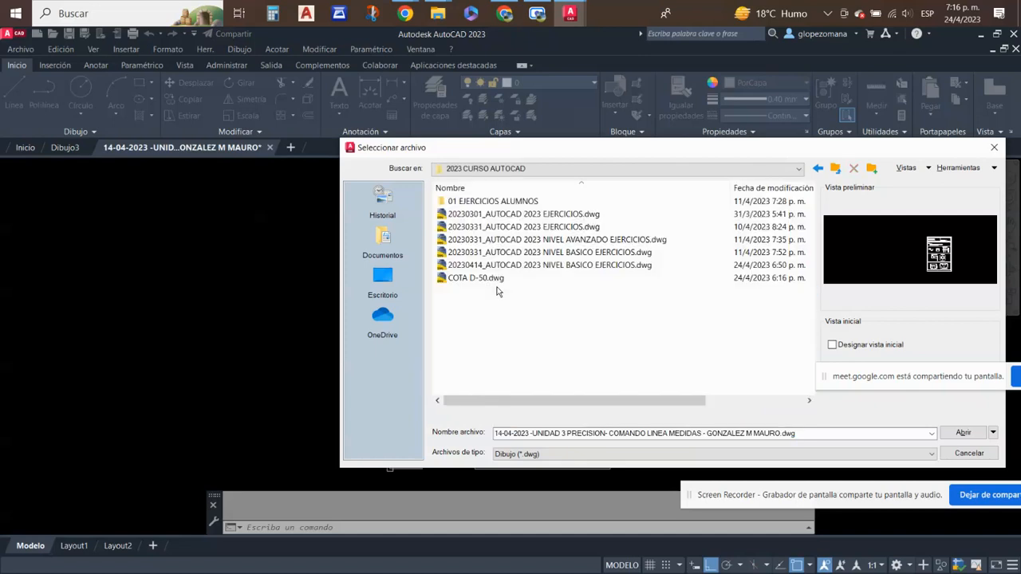
{"action": "left_click", "coordinate": [515, 266]}
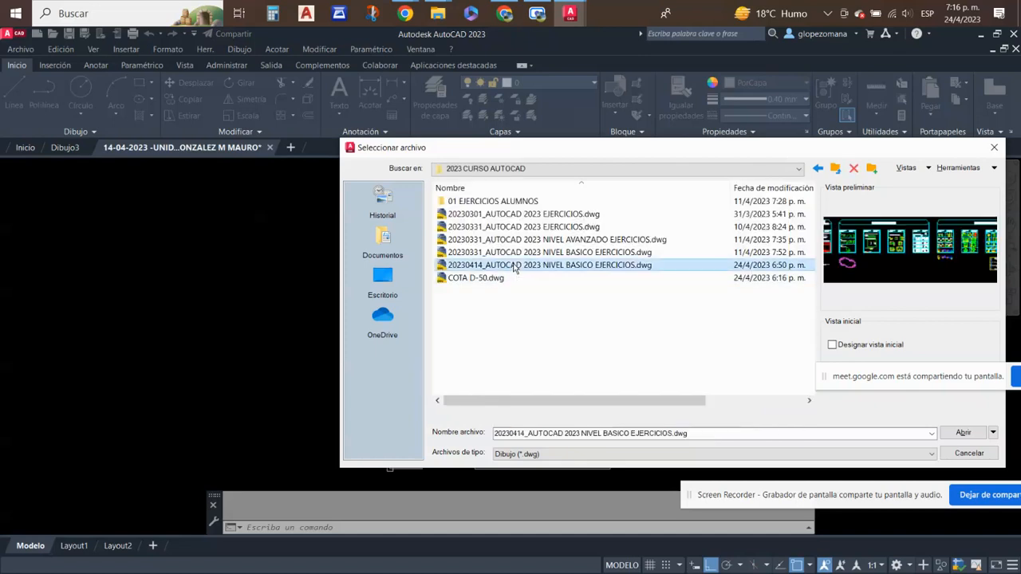
{"action": "double_click", "coordinate": [514, 266]}
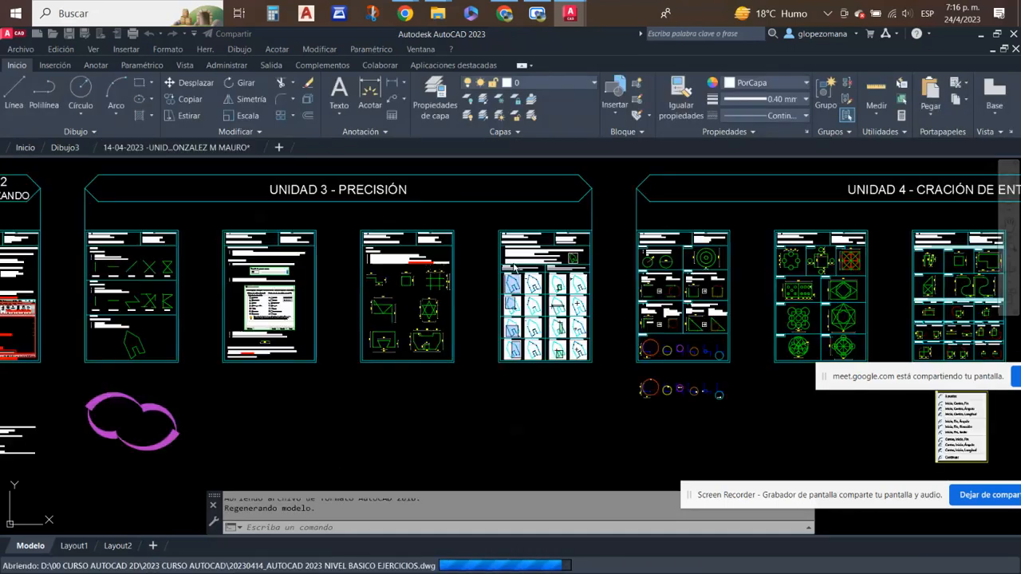
{"action": "left_click", "coordinate": [509, 326]}
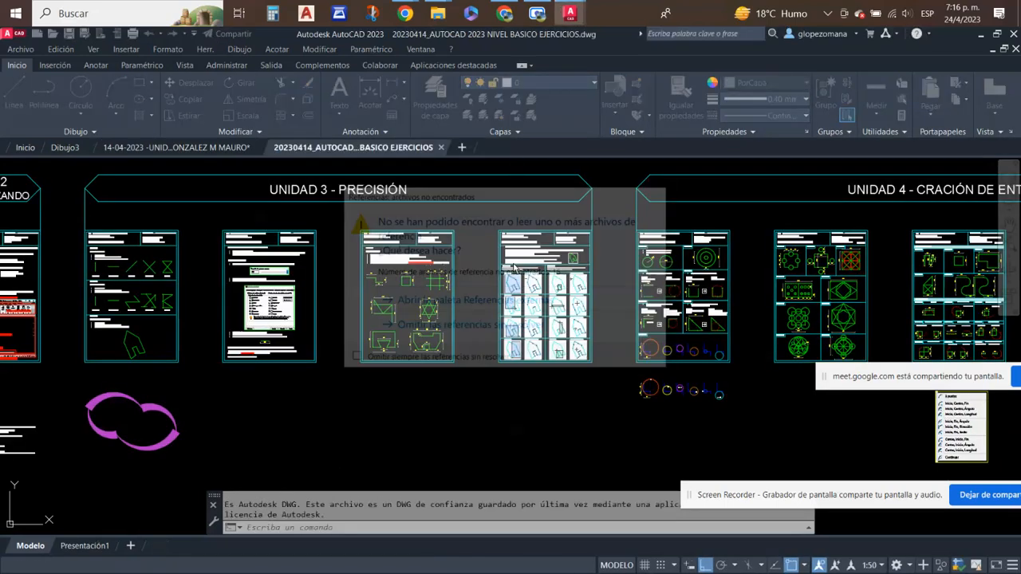
- Examine the SELECCIÓN 04 and 08 examples on the UNIDAD 3 EJERCICIO Nº 04 sheet and the house figure beside its instructions
{"action": "scroll", "coordinate": [571, 273], "scroll_direction": "up", "scroll_amount": 2}
{"action": "scroll", "coordinate": [557, 373], "scroll_direction": "up", "scroll_amount": 4}
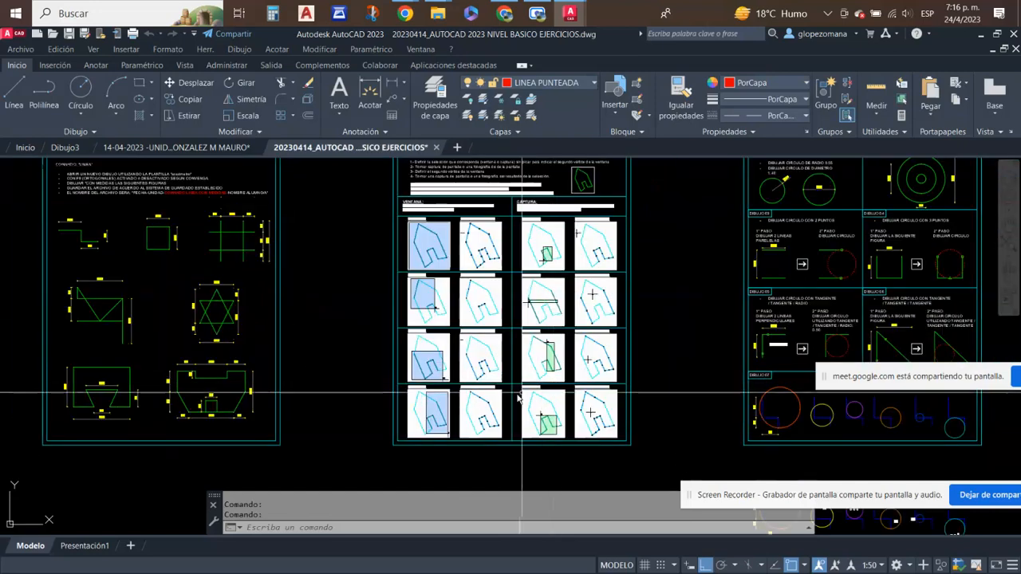
{"action": "scroll", "coordinate": [386, 473], "scroll_direction": "up", "scroll_amount": 2}
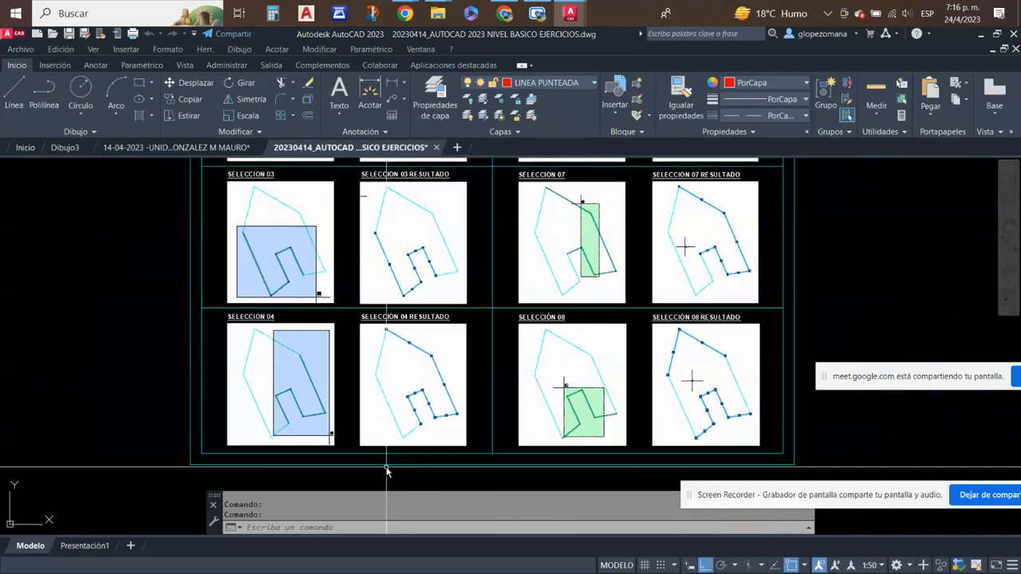
{"action": "scroll", "coordinate": [378, 458], "scroll_direction": "up", "scroll_amount": 2}
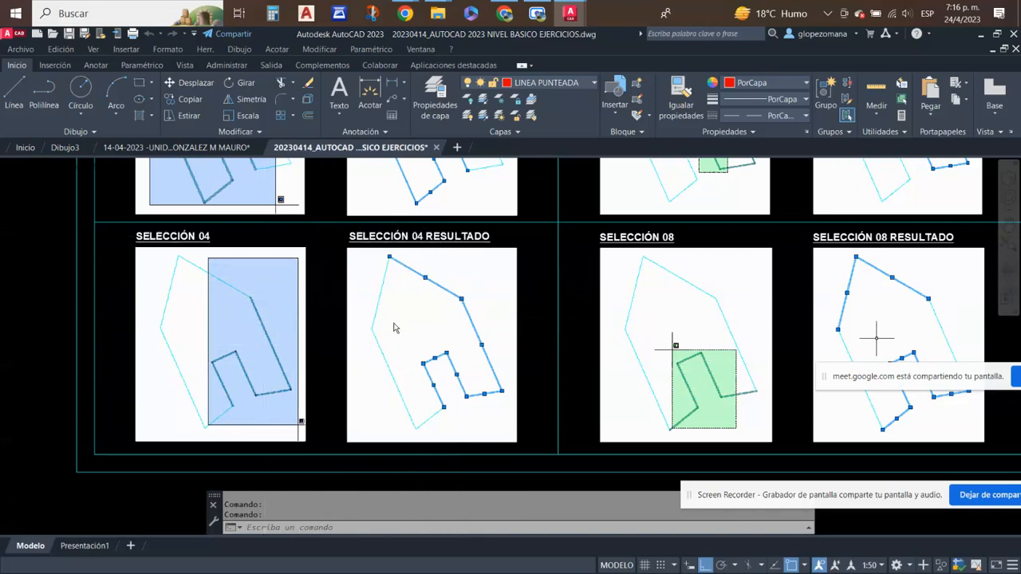
{"action": "scroll", "coordinate": [395, 327], "scroll_direction": "down", "scroll_amount": 2}
{"action": "middle_click_drag", "start_coordinate": [472, 306], "coordinate": [335, 484]}
{"action": "middle_click_drag", "start_coordinate": [788, 253], "coordinate": [743, 498]}
{"action": "middle_click_drag", "start_coordinate": [663, 340], "coordinate": [650, 519]}
{"action": "scroll", "coordinate": [455, 306], "scroll_direction": "up", "scroll_amount": 2}
{"action": "scroll", "coordinate": [492, 388], "scroll_direction": "up", "scroll_amount": 2}
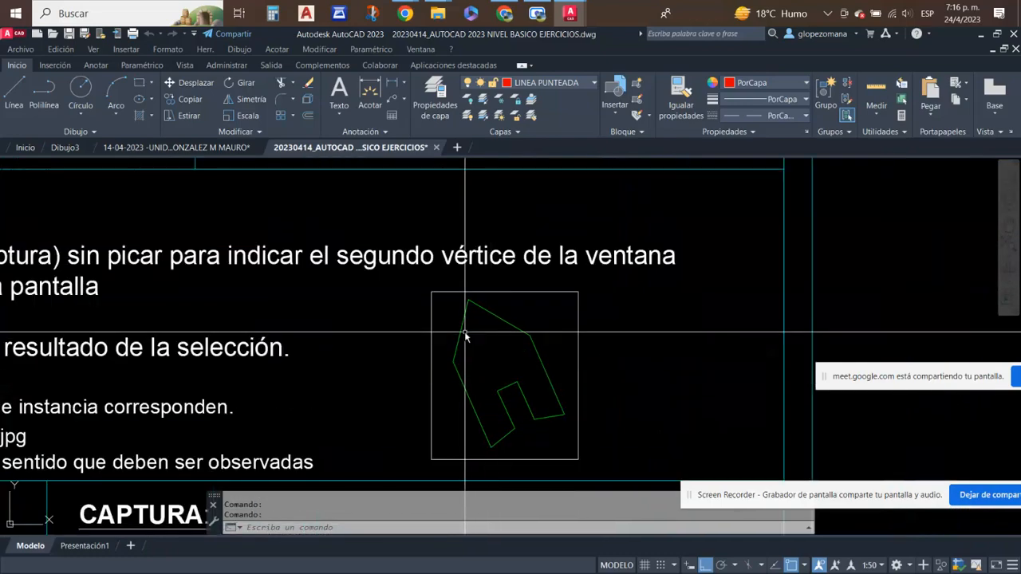
- Copy the whole house figure from the EJERCICIO Nº 04 instructions to the empty area below the sheet, with Ortho off
{"action": "scroll", "coordinate": [490, 342], "scroll_direction": "down", "scroll_amount": 4}
{"action": "middle_click_drag", "start_coordinate": [530, 213], "coordinate": [544, 185]}
{"action": "middle_click_drag", "start_coordinate": [619, 186], "coordinate": [603, 276]}
{"action": "scroll", "coordinate": [596, 263], "scroll_direction": "up", "scroll_amount": 7}
{"action": "middle_click_drag", "start_coordinate": [471, 256], "coordinate": [539, 400]}
{"action": "left_click", "coordinate": [417, 198]}
{"action": "left_click", "coordinate": [330, 335]}
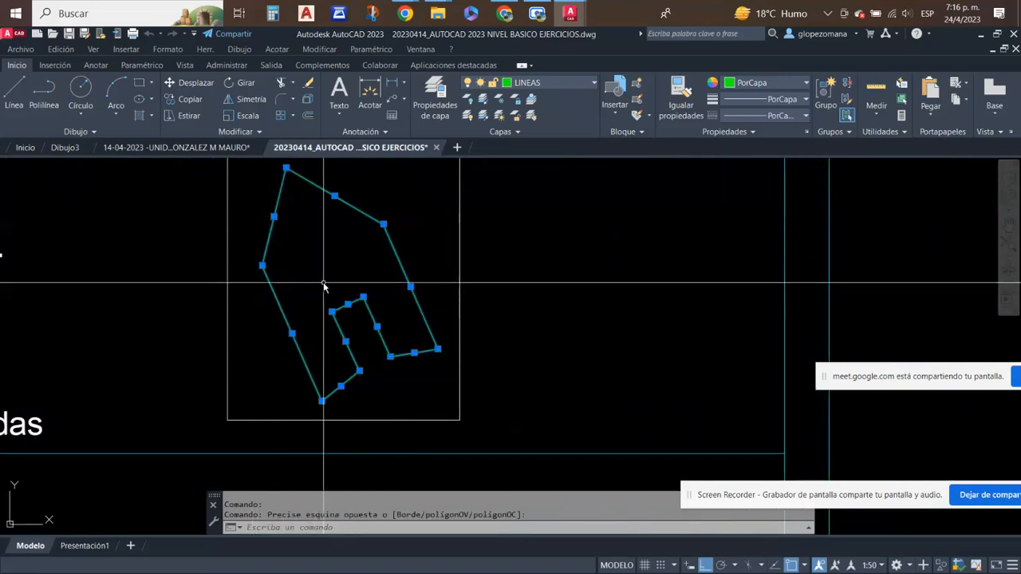
{"action": "left_click", "coordinate": [185, 101]}
{"action": "left_click", "coordinate": [348, 273]}
{"action": "scroll", "coordinate": [359, 399], "scroll_direction": "down", "scroll_amount": 6}
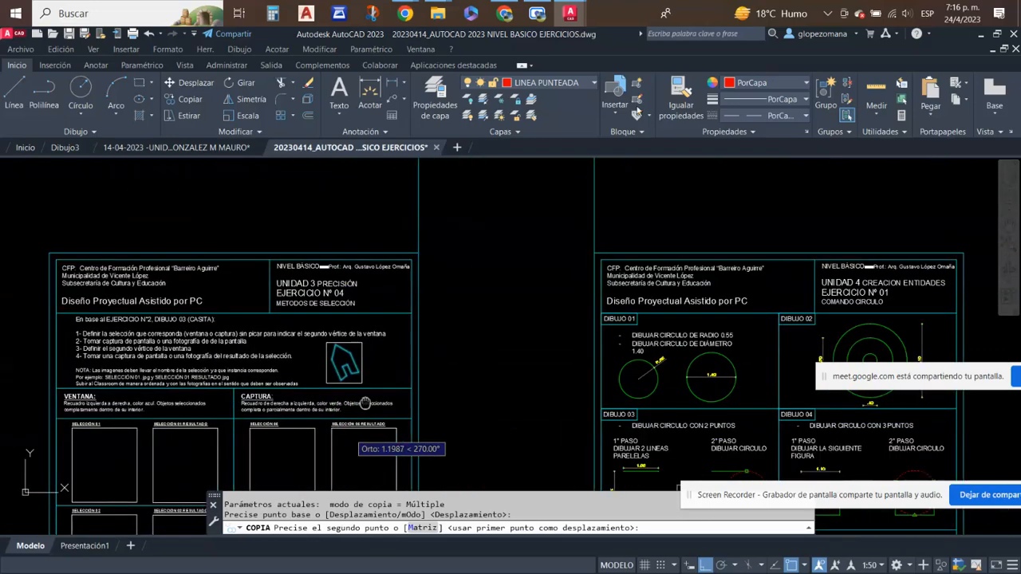
{"action": "middle_click_drag", "start_coordinate": [364, 403], "coordinate": [688, 63]}
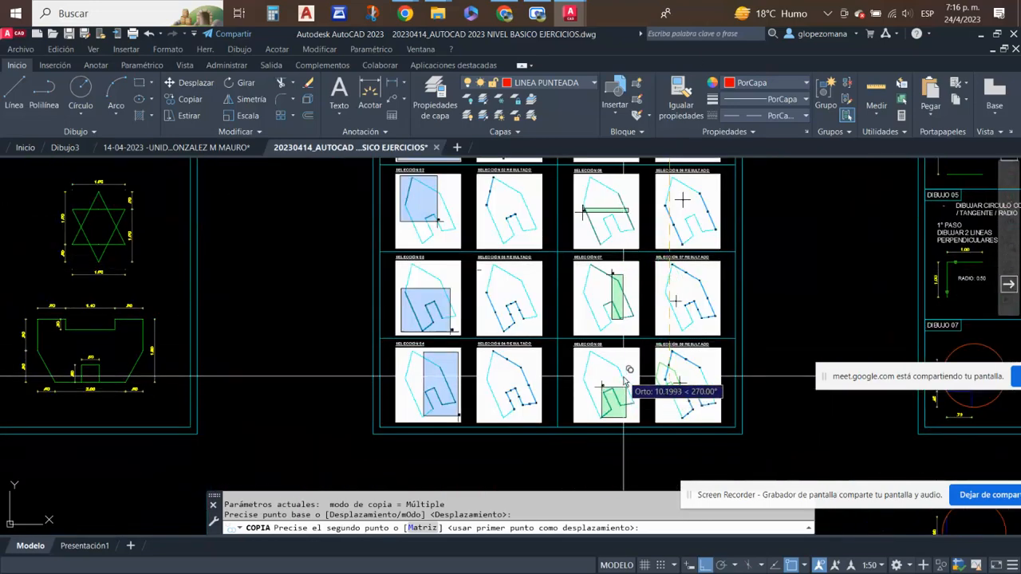
{"action": "scroll", "coordinate": [511, 462], "scroll_direction": "up", "scroll_amount": 2}
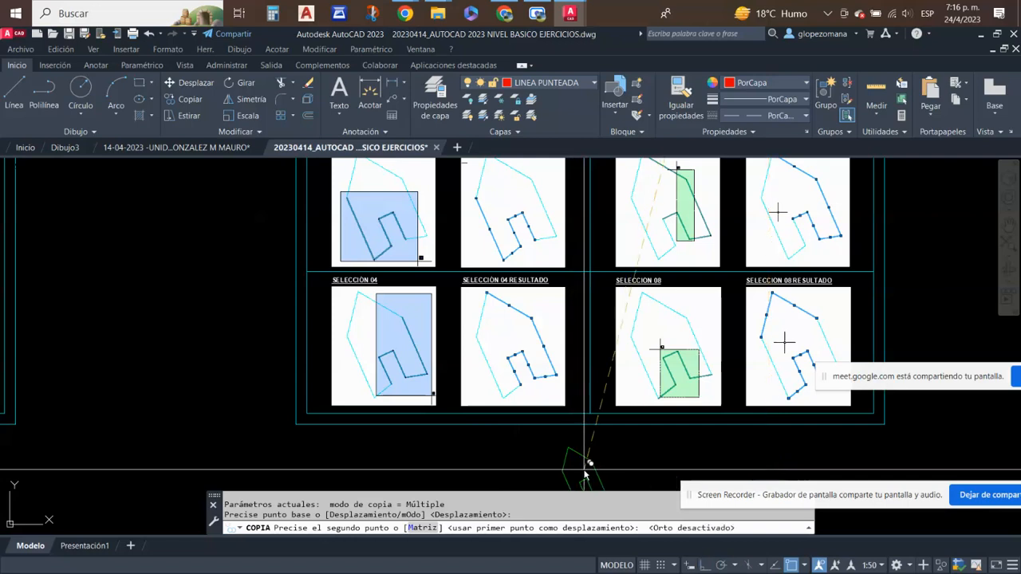
{"action": "left_click", "coordinate": [515, 450]}
{"action": "key", "text": "Escape"}
- Select the right-hand part of the copied house with a selection window, reproducing the SELECCIÓN 04 example
{"action": "middle_click_drag", "start_coordinate": [588, 387], "coordinate": [579, 301]}
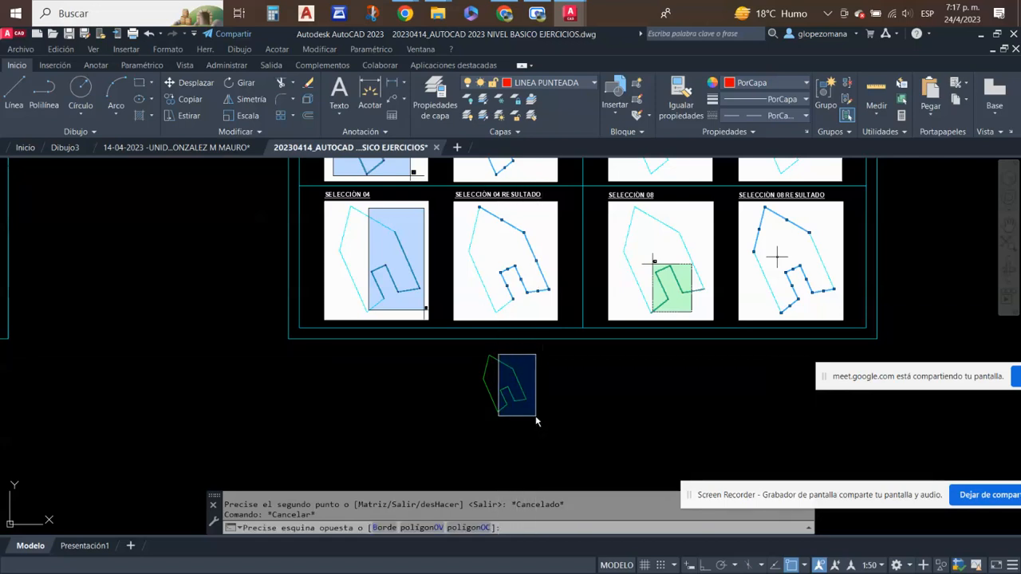
{"action": "left_click", "coordinate": [536, 421]}
{"action": "scroll", "coordinate": [504, 371], "scroll_direction": "up", "scroll_amount": 2}
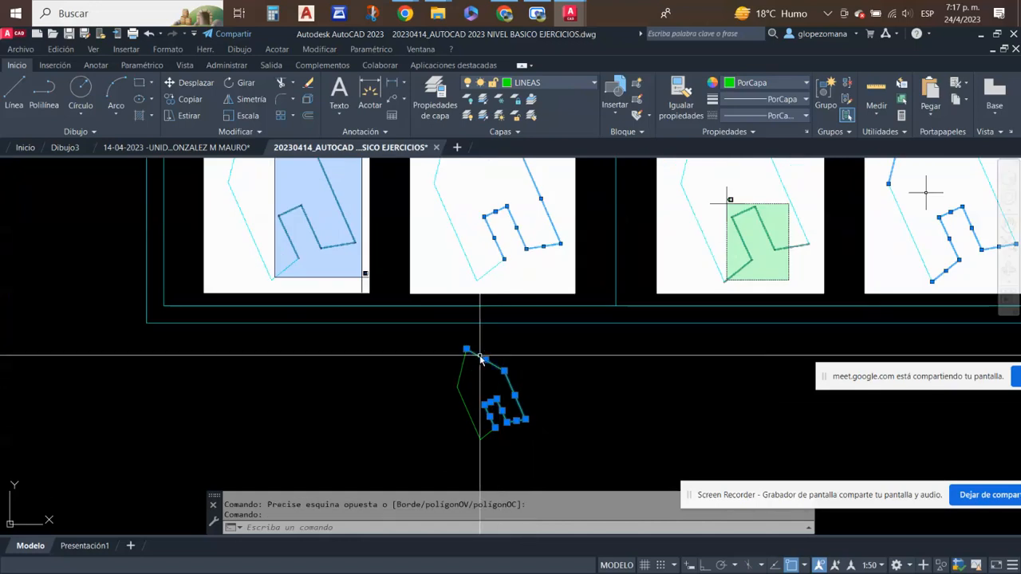
{"action": "scroll", "coordinate": [547, 405], "scroll_direction": "down", "scroll_amount": 2}
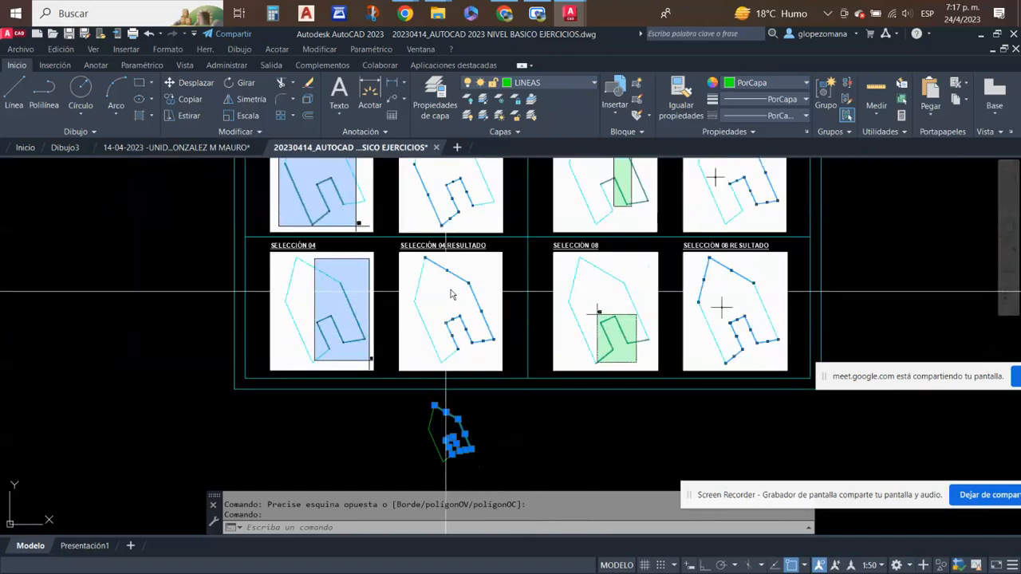
- Clear the selection and select the right-hand part of the copied house with a crossing selection for comparison with SELECCIÓN 04
{"action": "key", "text": "Escape"}
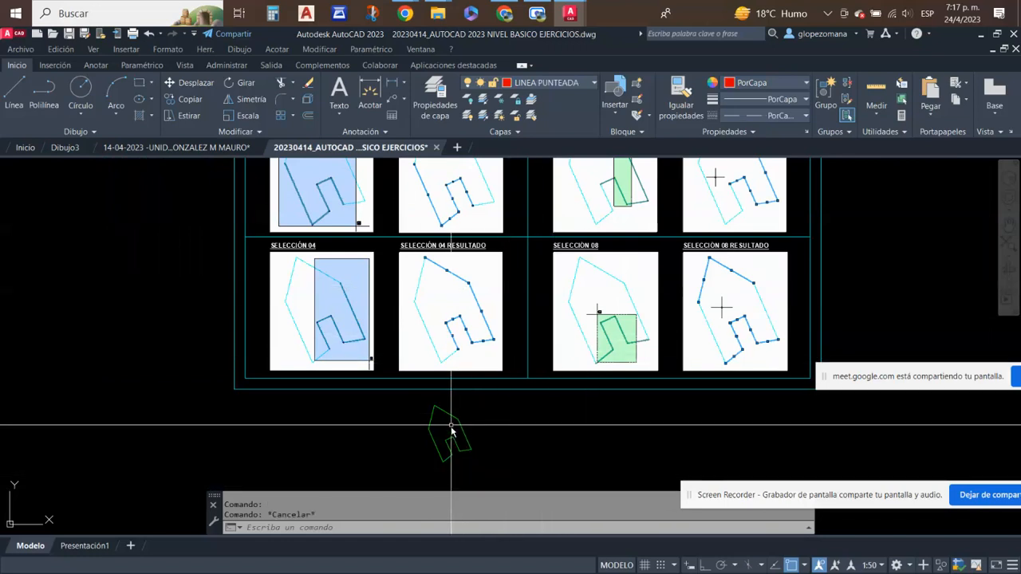
{"action": "scroll", "coordinate": [451, 430], "scroll_direction": "up", "scroll_amount": 2}
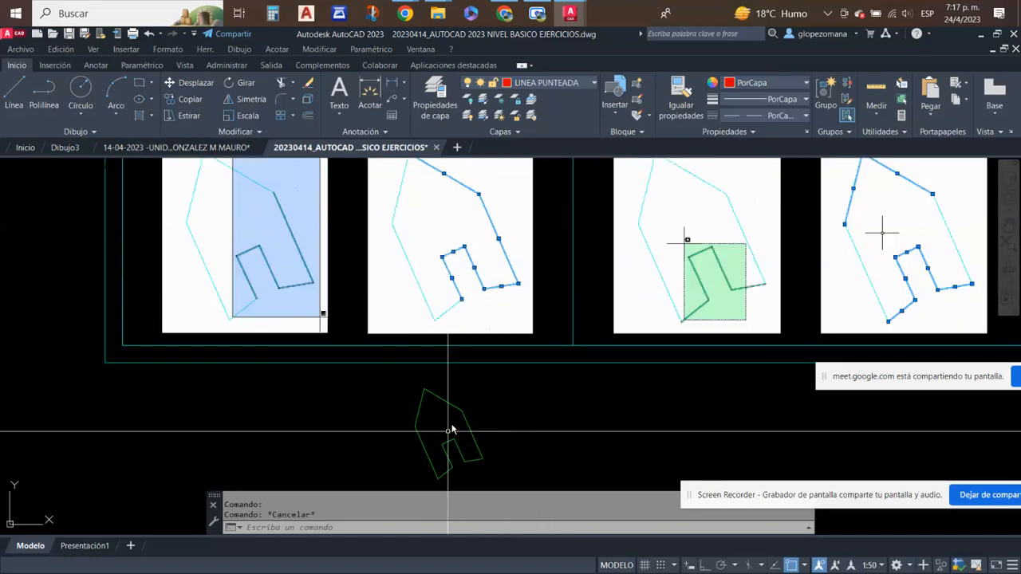
{"action": "key", "text": "Escape"}
{"action": "left_click", "coordinate": [485, 486]}
{"action": "left_click", "coordinate": [416, 381]}
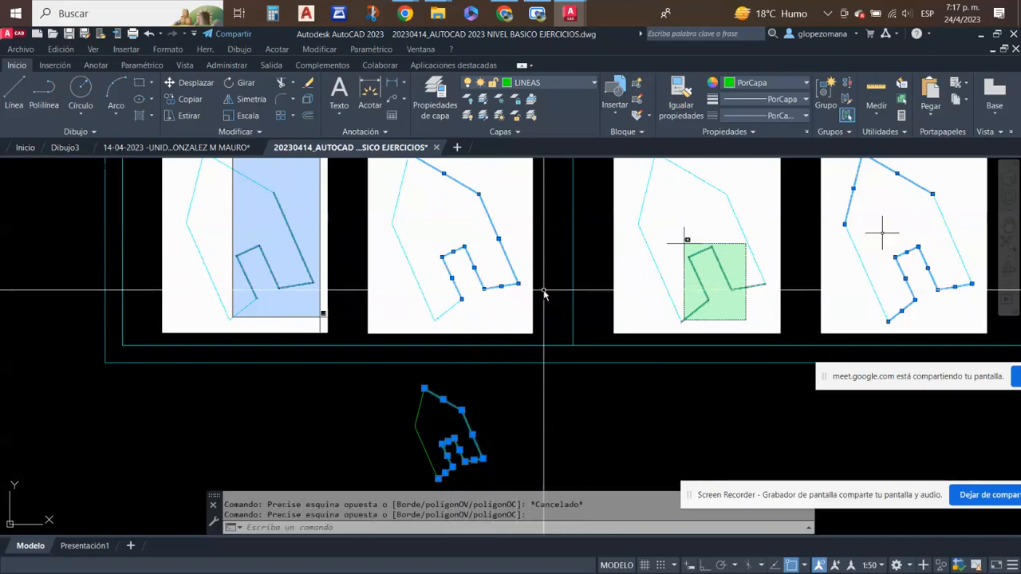
- Clear the crossing selection and try to reproduce SELECCIÓN 04 with a selection window over the house's right-hand part
{"action": "key", "text": "Escape"}
{"action": "scroll", "coordinate": [518, 334], "scroll_direction": "down", "scroll_amount": 2}
{"action": "middle_click_drag", "start_coordinate": [535, 379], "coordinate": [469, 410]}
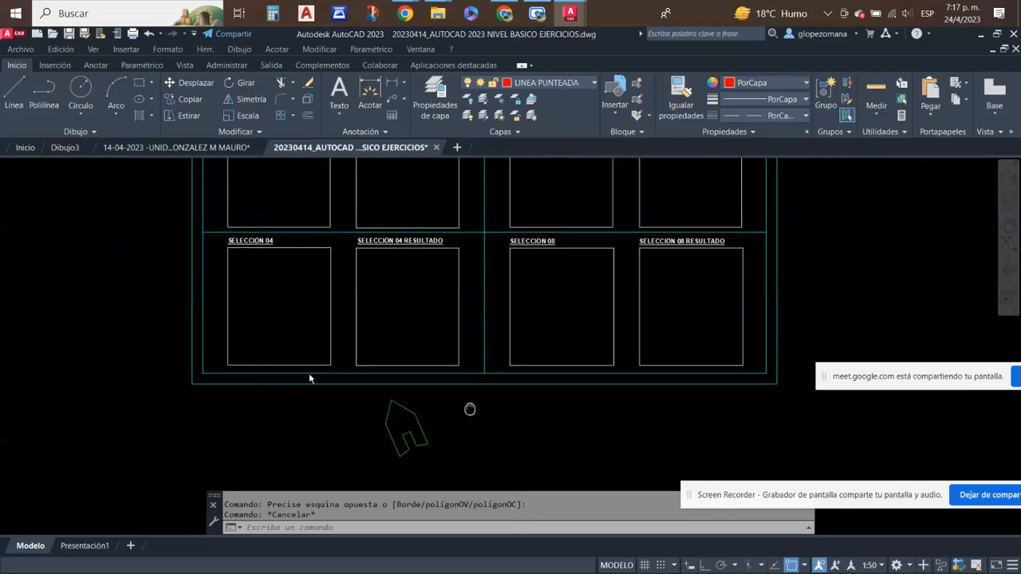
{"action": "left_click", "coordinate": [396, 394]}
{"action": "left_click", "coordinate": [439, 465]}
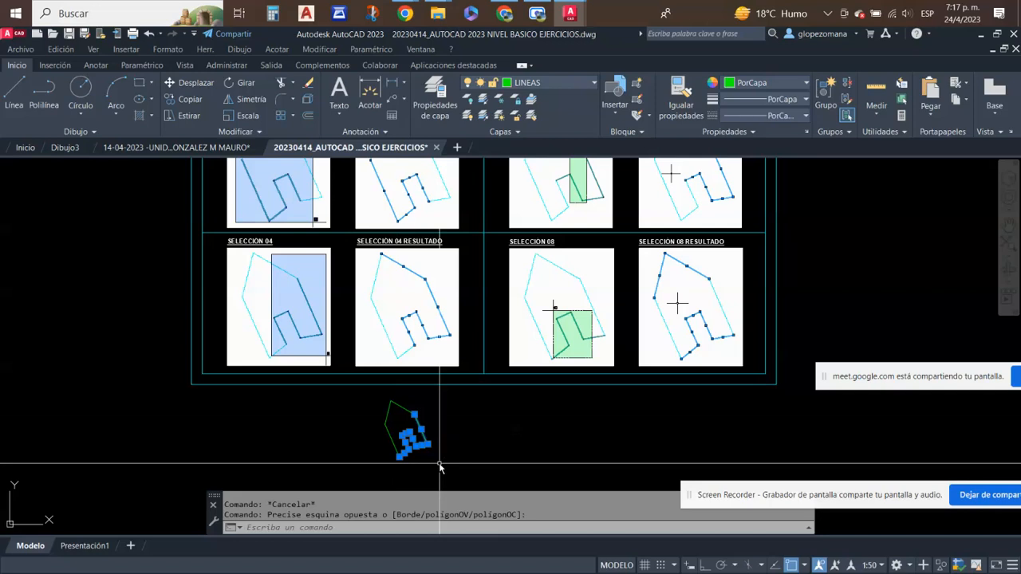
- Reselect the door outline and right wall of the house with a smaller window and add the right roof line, matching SELECCIÓN 04 RESULTADO
{"action": "key", "text": "Escape"}
{"action": "left_click", "coordinate": [401, 397]}
{"action": "left_click", "coordinate": [445, 458]}
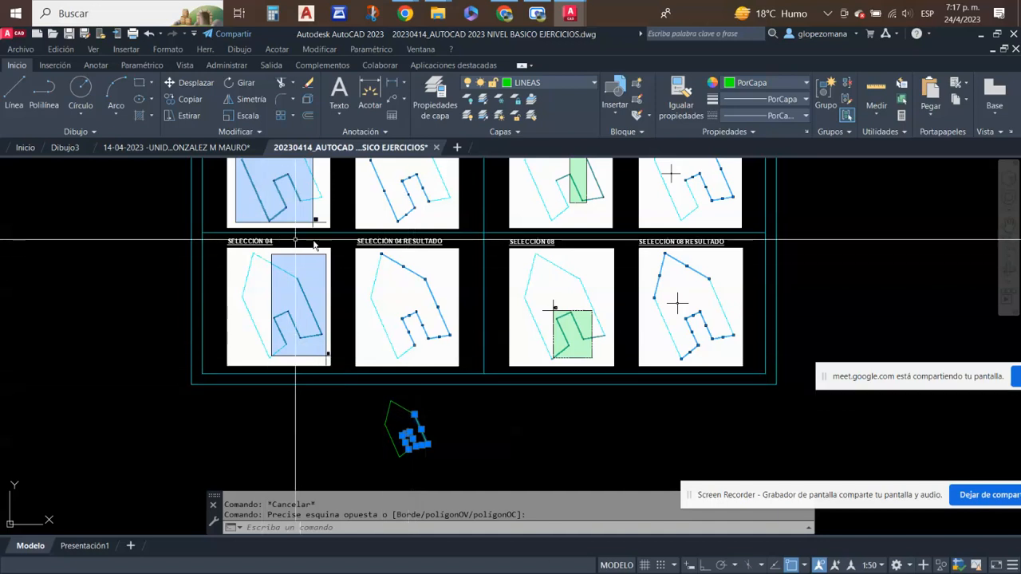
{"action": "left_click", "coordinate": [448, 407]}
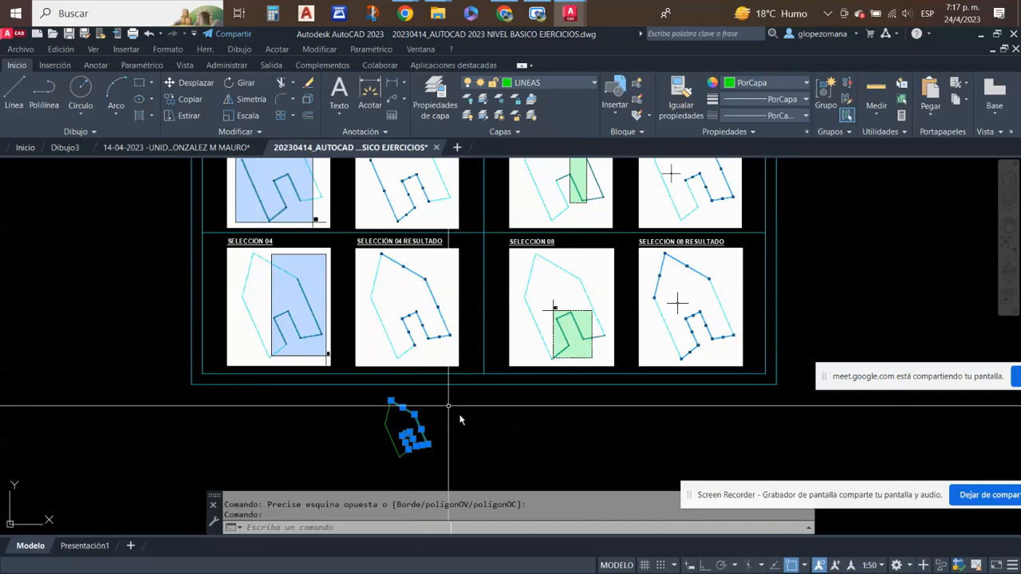
{"action": "middle_click_drag", "start_coordinate": [614, 446], "coordinate": [519, 485]}
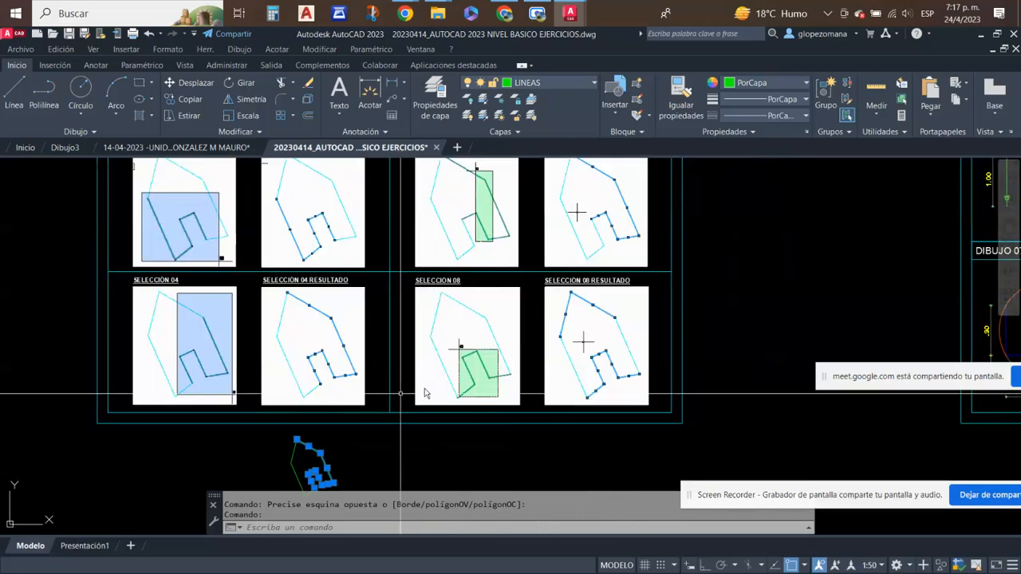
- Copy the whole green house figure horizontally to the empty area below the SELECCIÓN 08 RESULTADO example
{"action": "key", "text": "Escape"}
{"action": "middle_click_drag", "start_coordinate": [371, 467], "coordinate": [358, 456]}
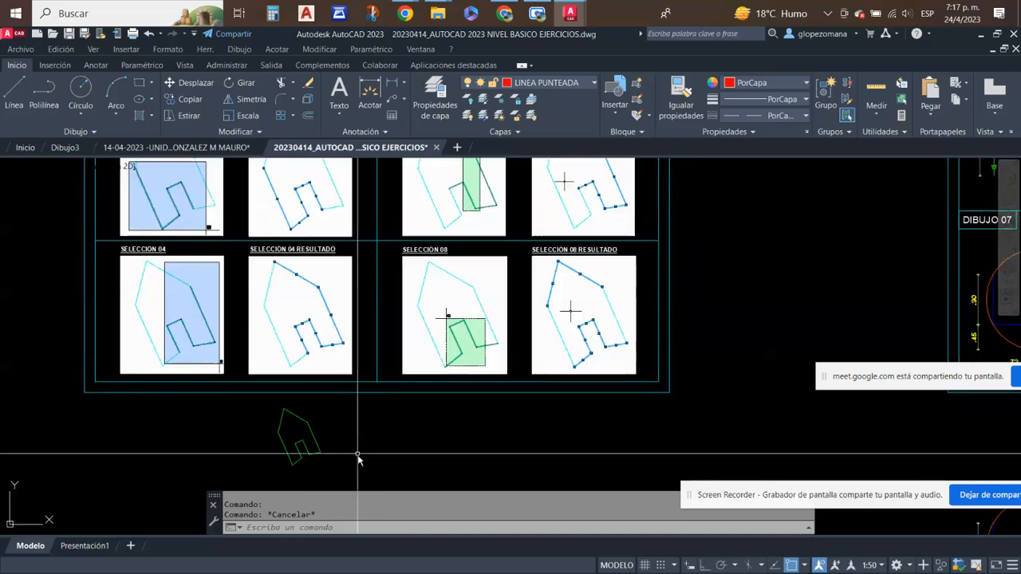
{"action": "left_click", "coordinate": [361, 466]}
{"action": "left_click", "coordinate": [274, 405]}
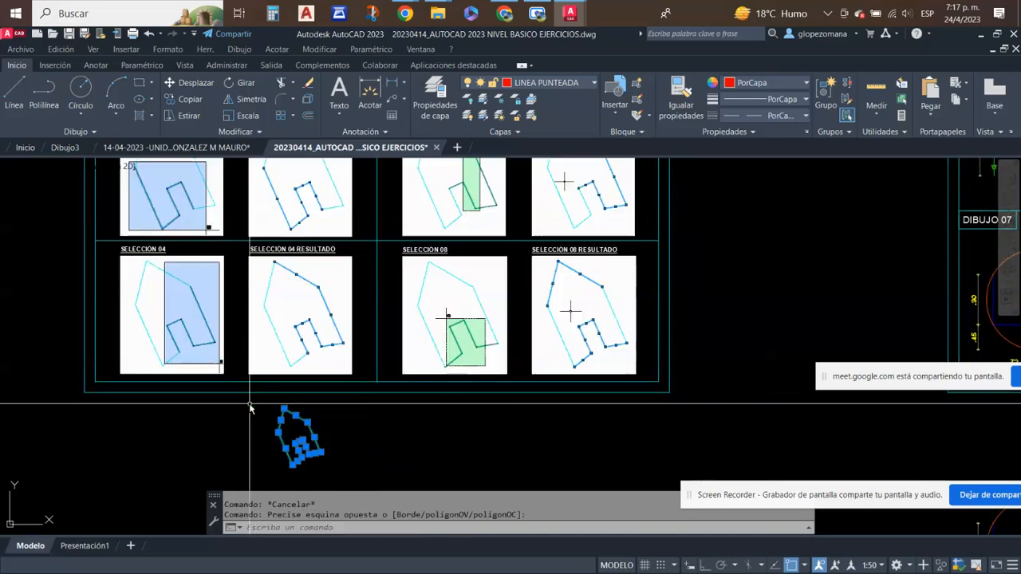
{"action": "left_click", "coordinate": [171, 100]}
{"action": "left_click", "coordinate": [402, 440]}
{"action": "left_click", "coordinate": [693, 440]}
{"action": "key", "text": "Escape"}
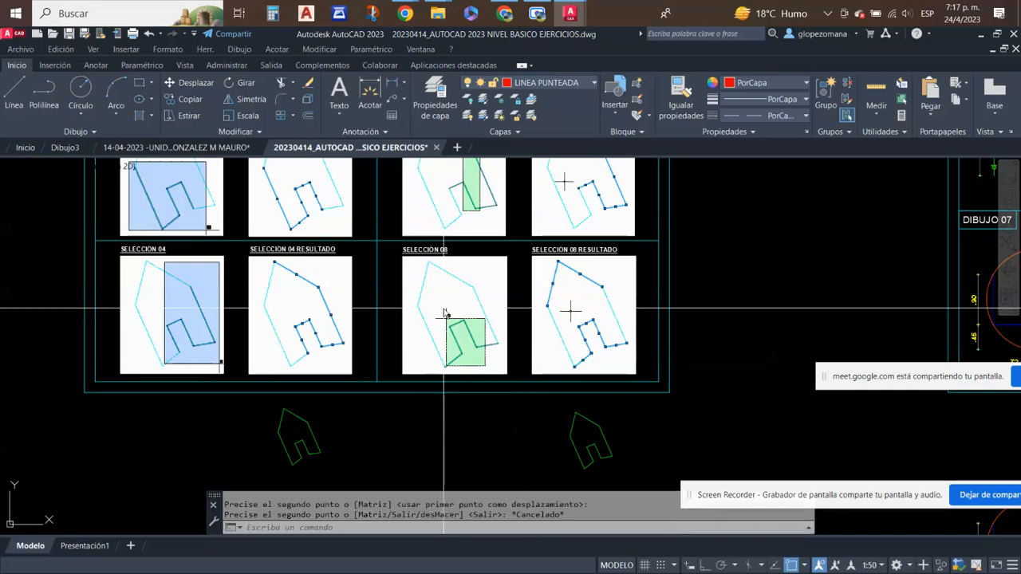
- Select the door outline and base lines of the second house with a crossing selection, reproducing the SELECCIÓN 08 example
{"action": "scroll", "coordinate": [472, 324], "scroll_direction": "up", "scroll_amount": 3}
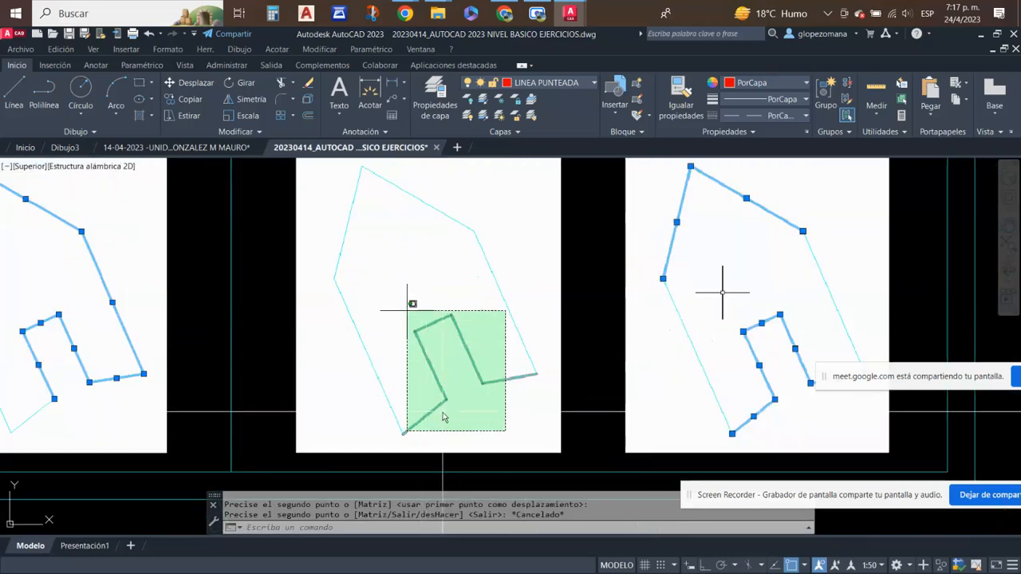
{"action": "scroll", "coordinate": [444, 364], "scroll_direction": "down", "scroll_amount": 2}
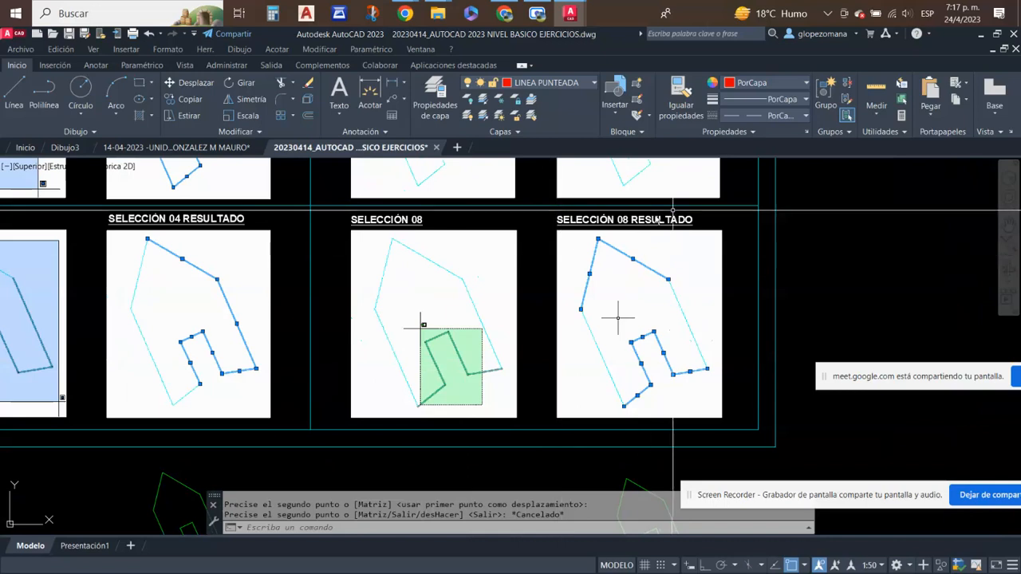
{"action": "scroll", "coordinate": [591, 269], "scroll_direction": "down", "scroll_amount": 2}
{"action": "mouse_move", "coordinate": [662, 305]}
{"action": "middle_mouse_down"}
{"action": "mouse_move", "coordinate": [560, 267]}
{"action": "mouse_move", "coordinate": [541, 276]}
{"action": "middle_mouse_up"}
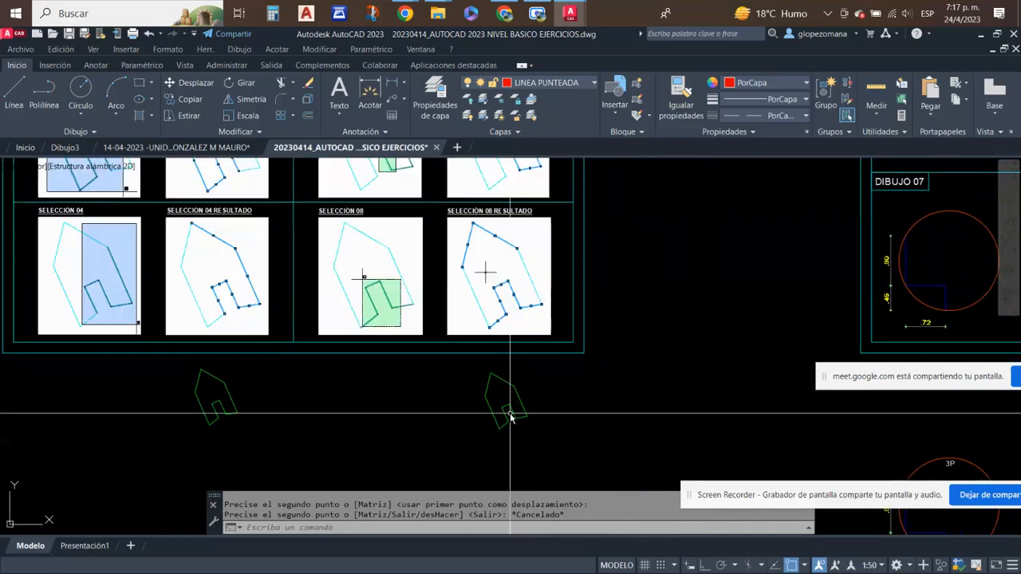
{"action": "scroll", "coordinate": [523, 431], "scroll_direction": "up", "scroll_amount": 2}
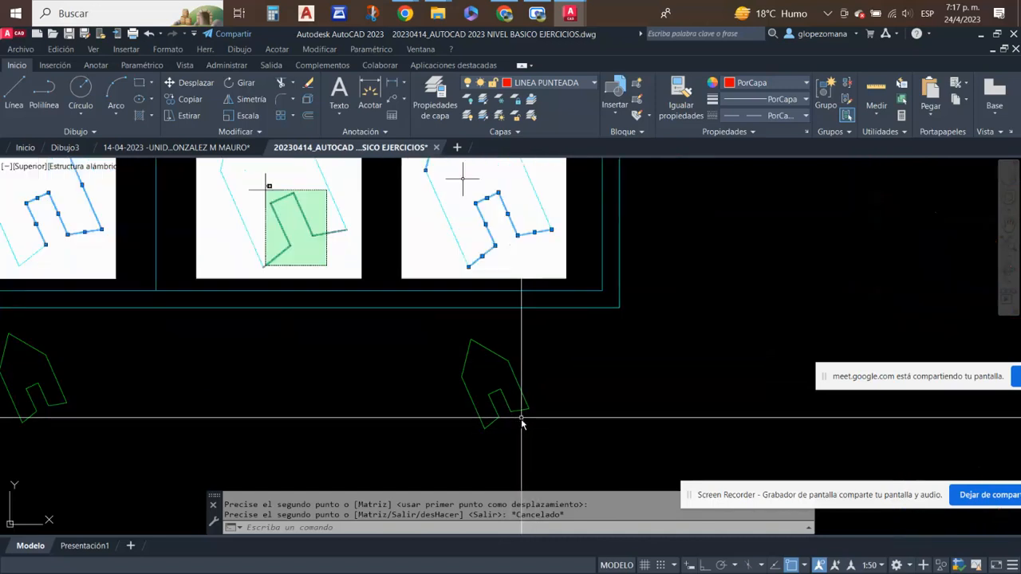
{"action": "left_click", "coordinate": [522, 431]}
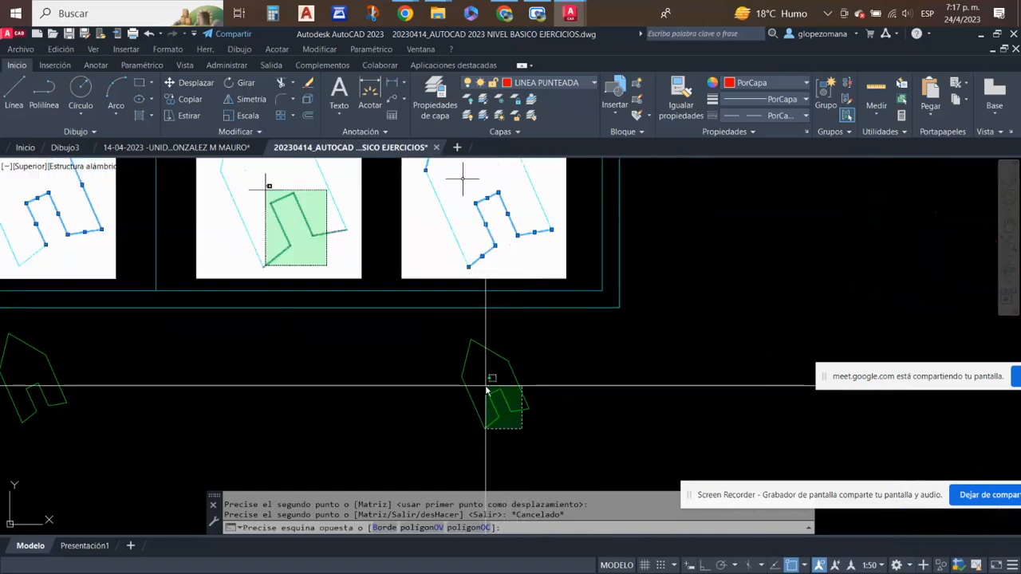
{"action": "left_click", "coordinate": [515, 409]}
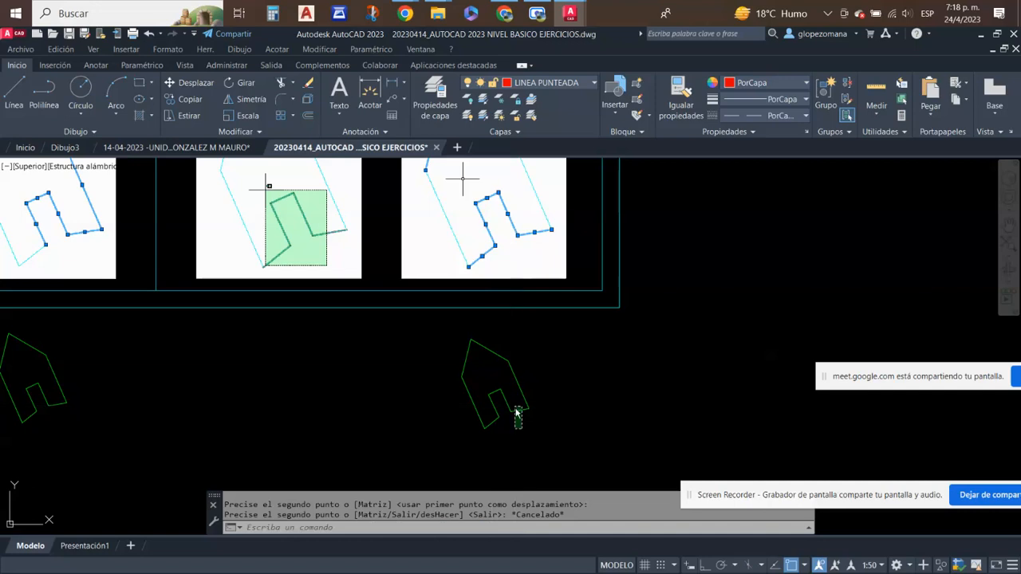
{"action": "left_click", "coordinate": [517, 424]}
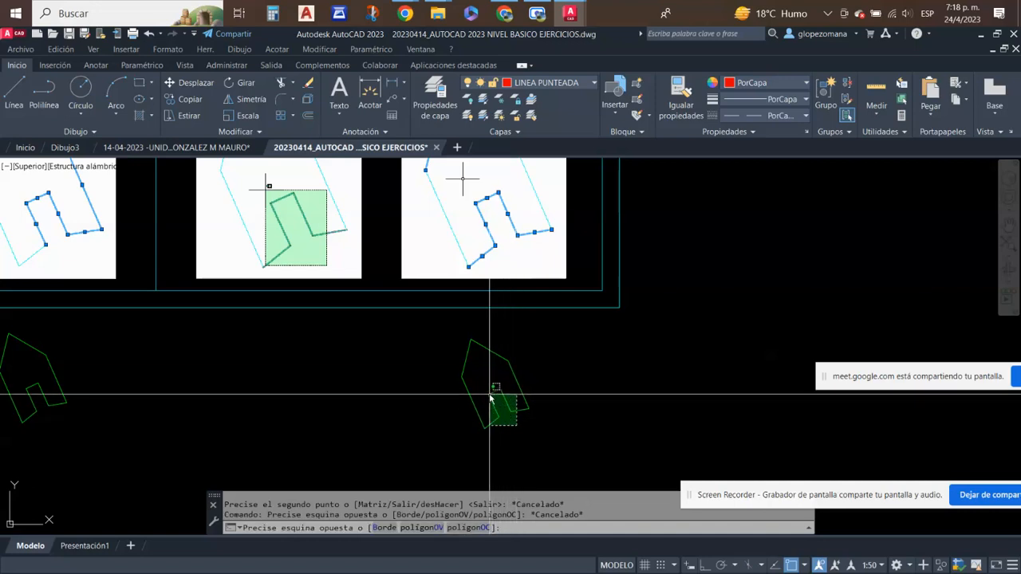
{"action": "left_click", "coordinate": [487, 394]}
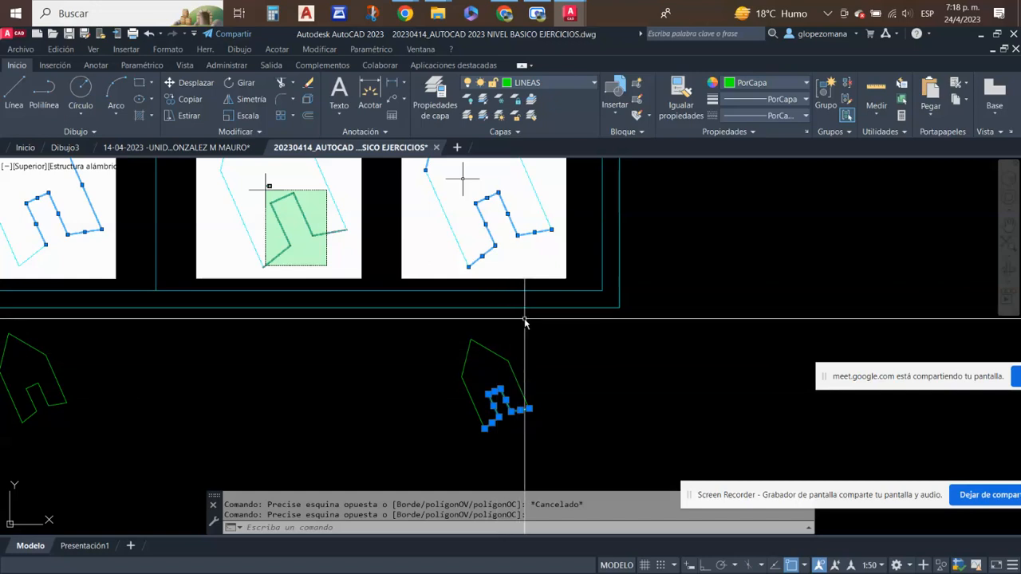
- Add the two roof lines of the second house to the selection individually, matching SELECCIÓN 08 RESULTADO
{"action": "middle_click_drag", "start_coordinate": [545, 348], "coordinate": [576, 375]}
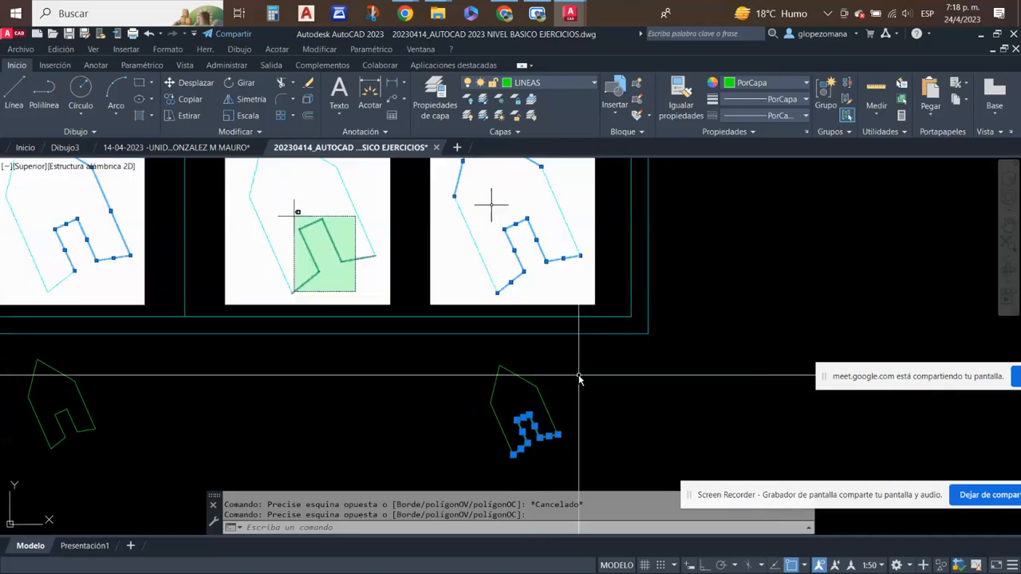
{"action": "scroll", "coordinate": [579, 381], "scroll_direction": "down", "scroll_amount": 2}
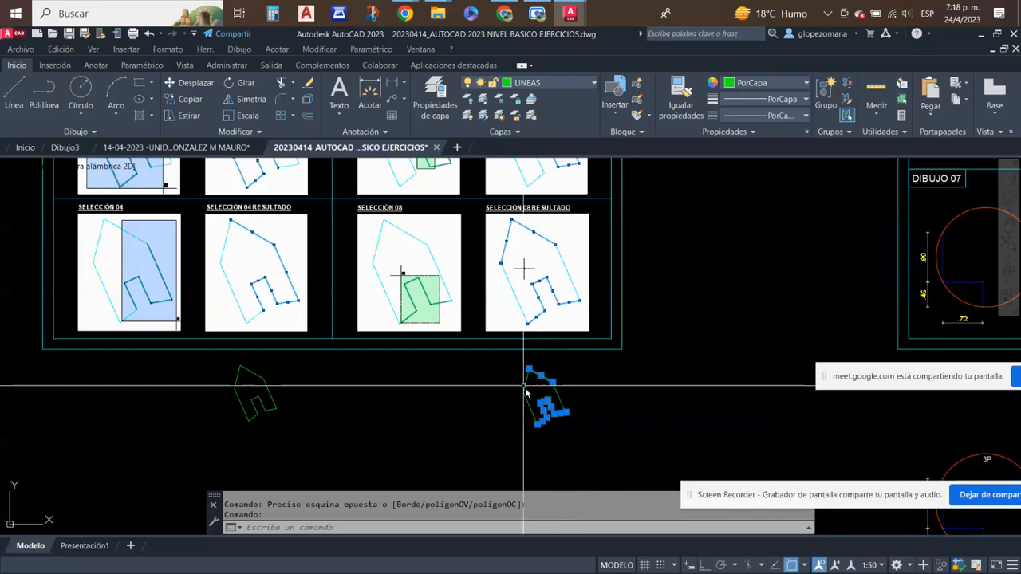
{"action": "left_click", "coordinate": [548, 373]}
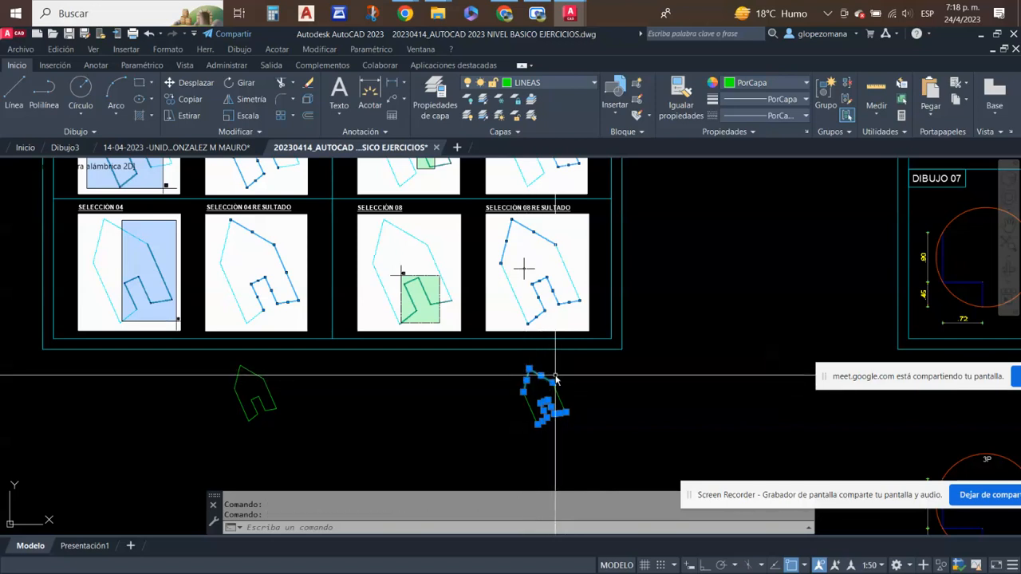
- Clear the selection and select the second house's door outline and base lines again with a crossing selection
{"action": "scroll", "coordinate": [556, 381], "scroll_direction": "up", "scroll_amount": 2}
{"action": "key", "text": "Escape"}
{"action": "left_click", "coordinate": [564, 456]}
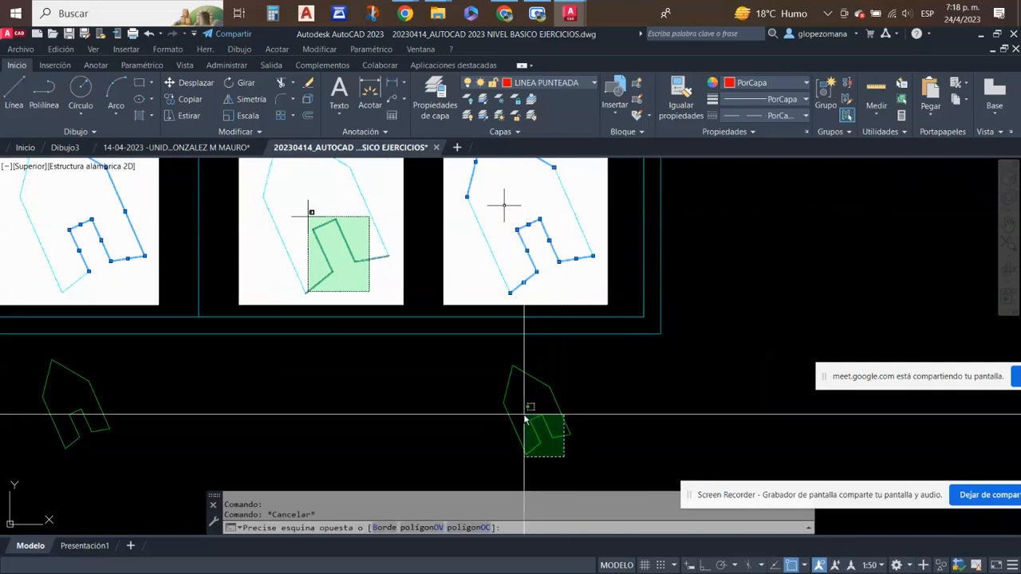
{"action": "key", "text": "Escape"}
{"action": "left_click", "coordinate": [550, 445]}
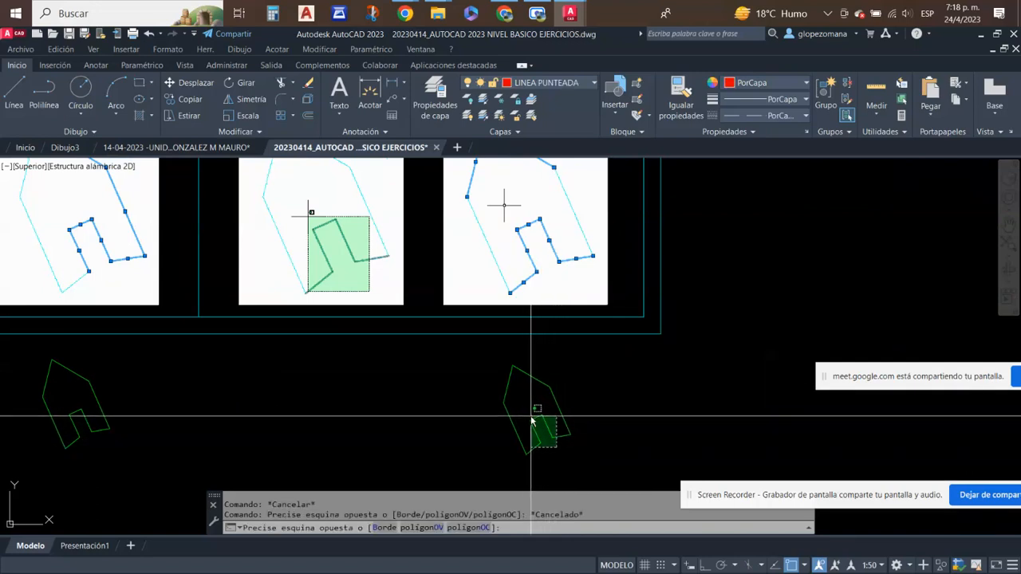
{"action": "left_click", "coordinate": [530, 416]}
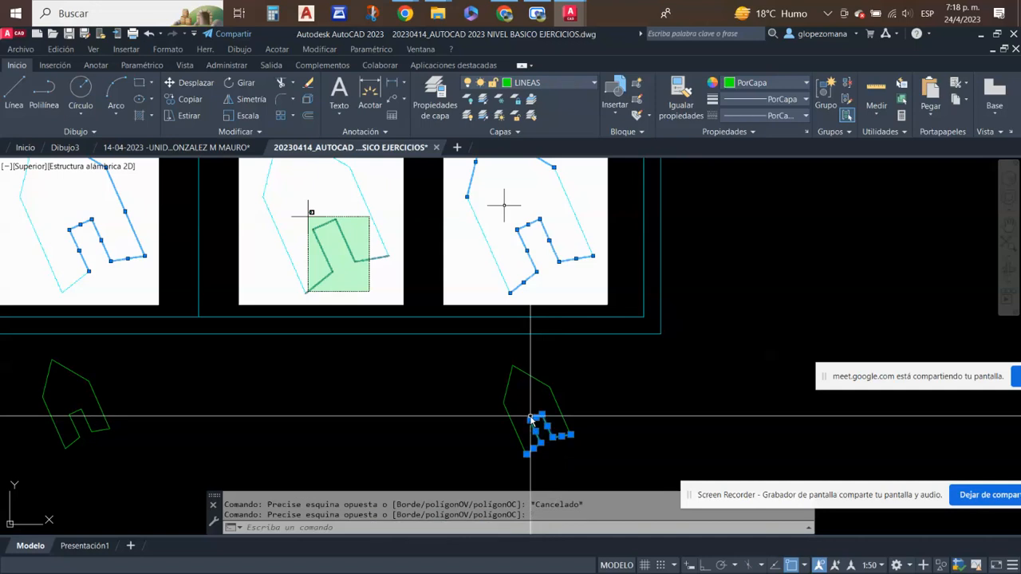
- Add the two roof lines to the selection with a selection window around the roof, then clear the selection
{"action": "left_click", "coordinate": [564, 354]}
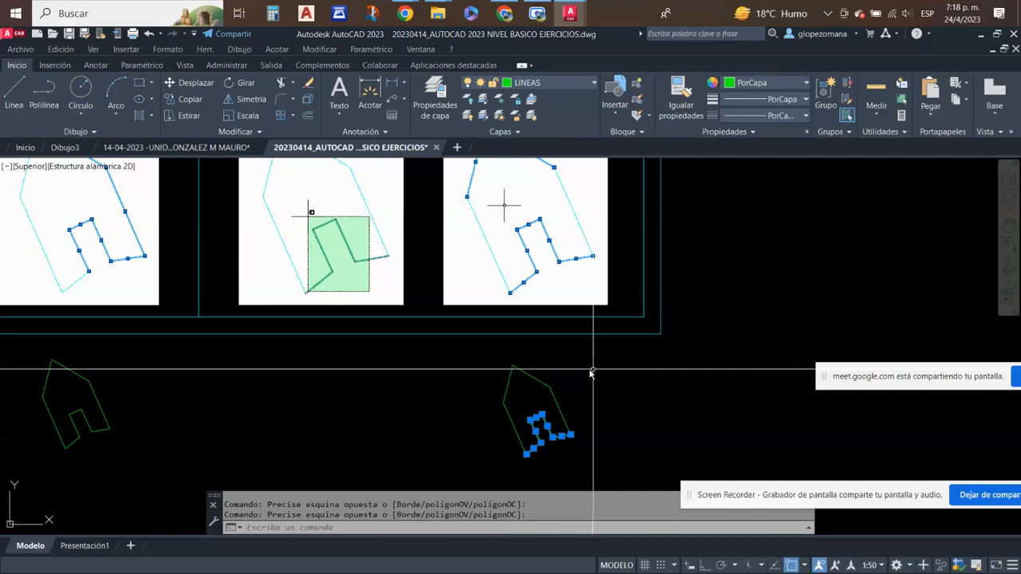
{"action": "left_click", "coordinate": [448, 345]}
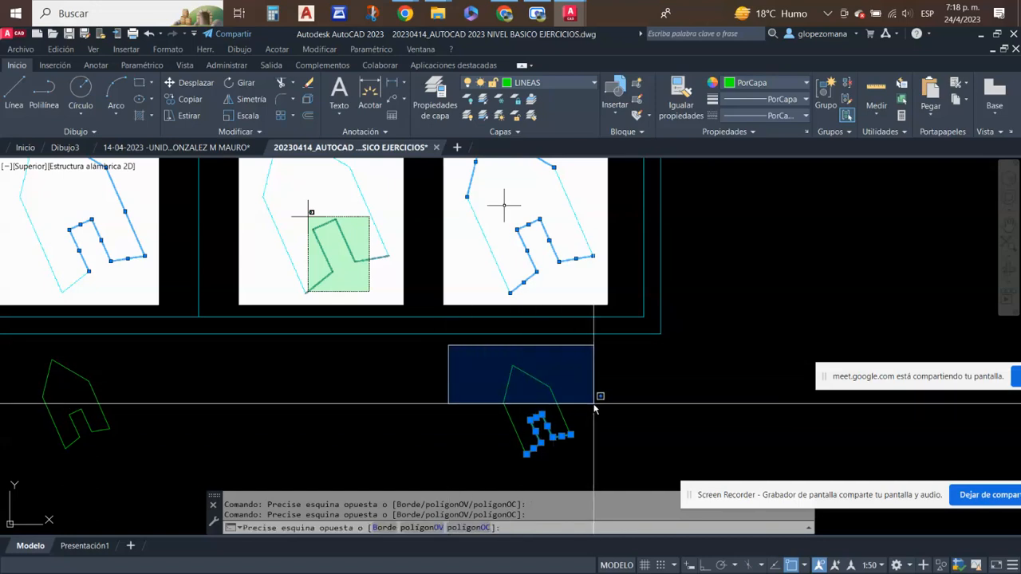
{"action": "left_click", "coordinate": [597, 408]}
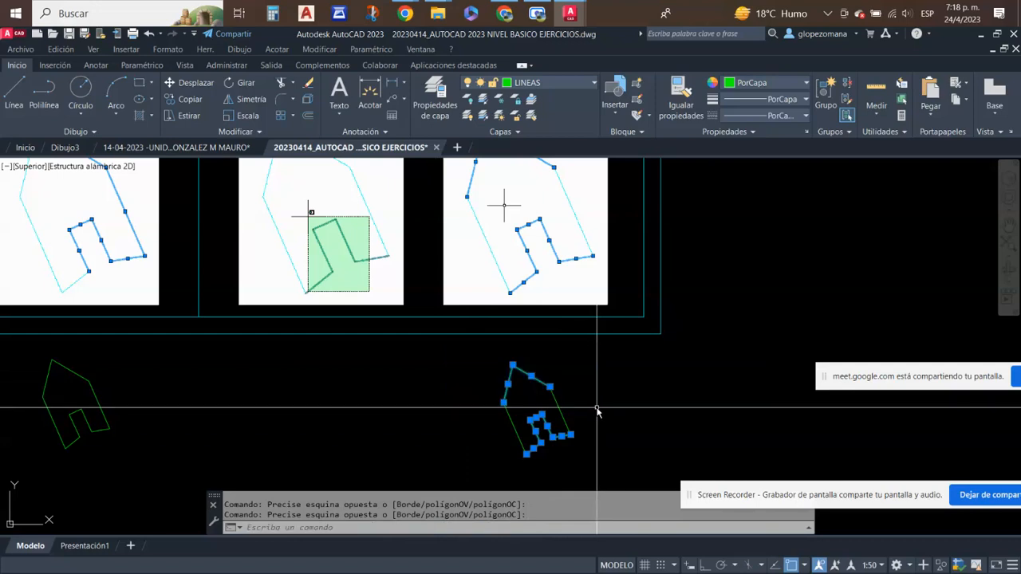
{"action": "scroll", "coordinate": [606, 368], "scroll_direction": "down", "scroll_amount": 2}
{"action": "key", "text": "Escape"}
- Examine the window and capture selection examples on the exercise sheet, comparing SELECCIÓN 03, 04, 07 and 08 with their results
{"action": "scroll", "coordinate": [649, 398], "scroll_direction": "down", "scroll_amount": 2}
{"action": "scroll", "coordinate": [665, 339], "scroll_direction": "up", "scroll_amount": 1}
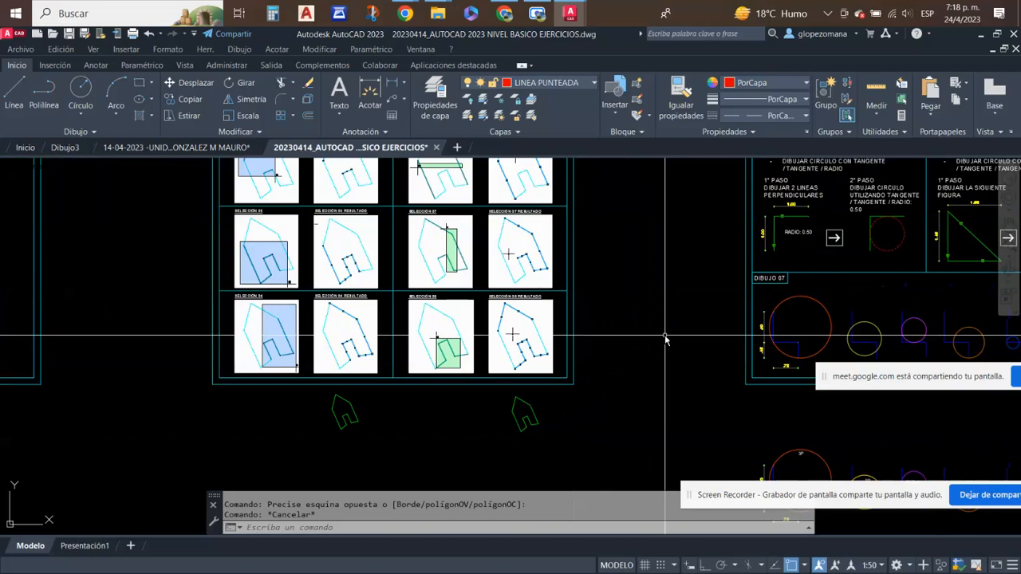
{"action": "scroll", "coordinate": [509, 317], "scroll_direction": "up", "scroll_amount": 2}
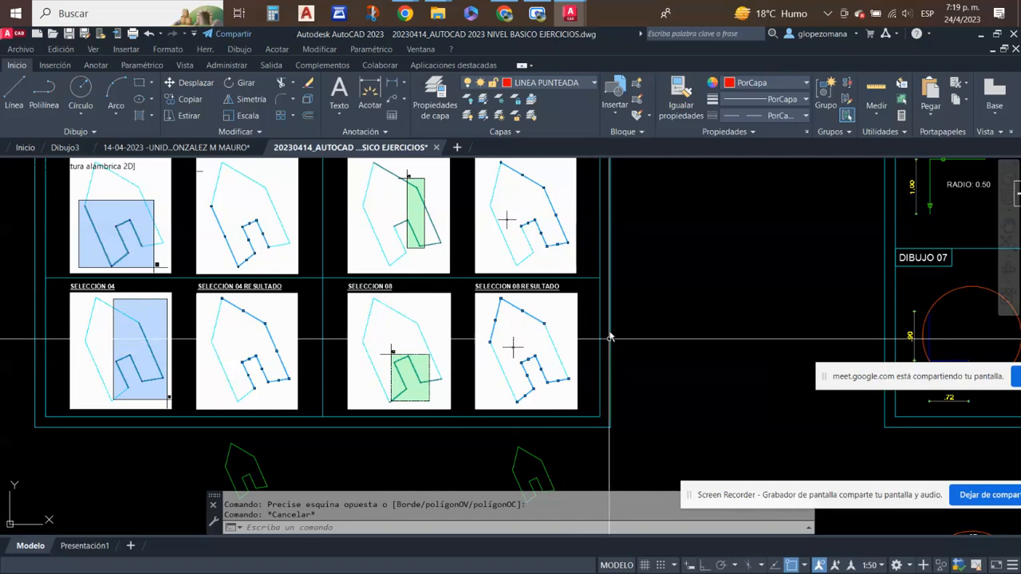
{"action": "middle_click_drag", "start_coordinate": [608, 335], "coordinate": [606, 287]}
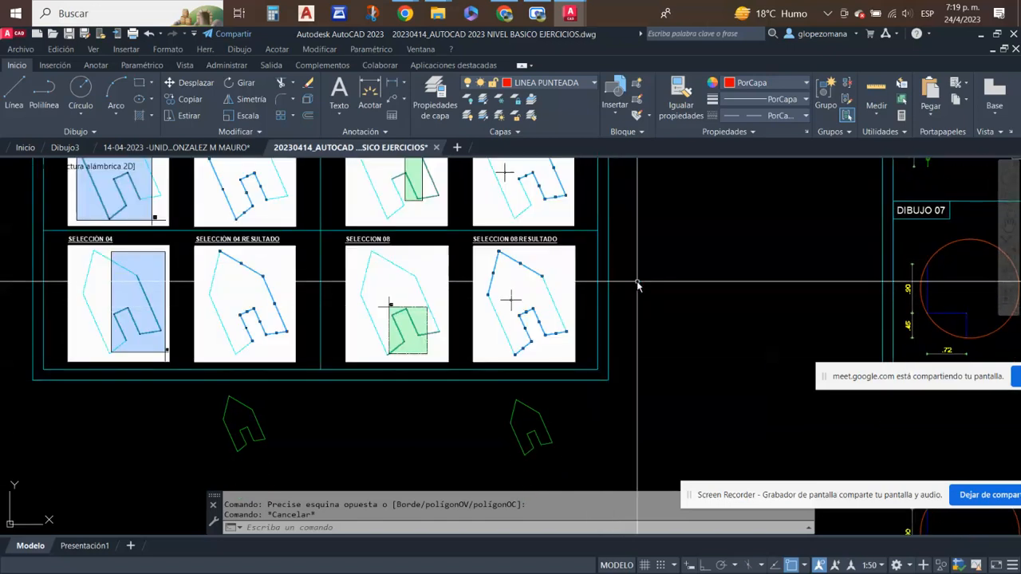
{"action": "middle_click_drag", "start_coordinate": [527, 308], "coordinate": [586, 373]}
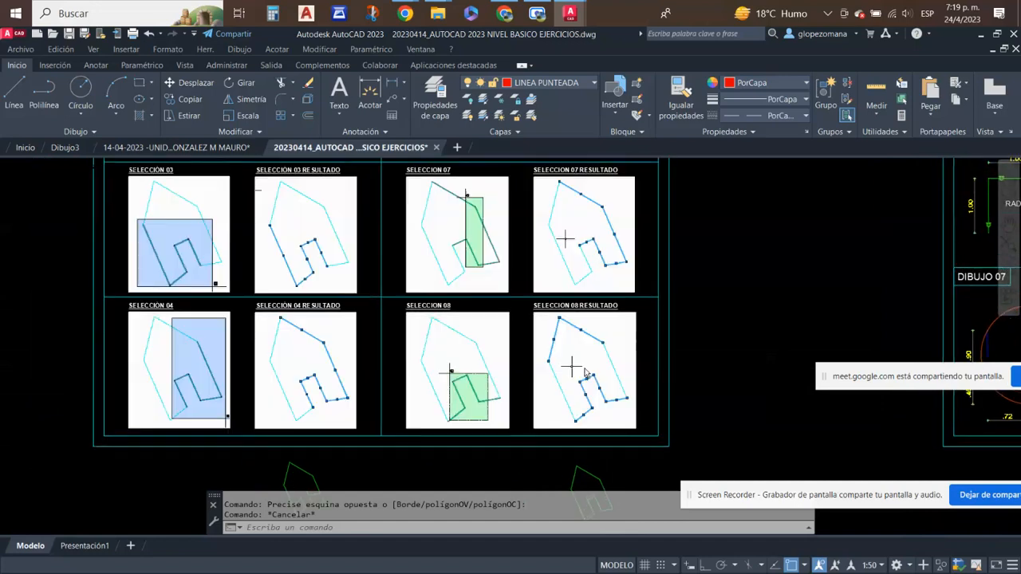
{"action": "scroll", "coordinate": [646, 291], "scroll_direction": "down", "scroll_amount": 2}
{"action": "middle_click_drag", "start_coordinate": [646, 291], "coordinate": [632, 373]}
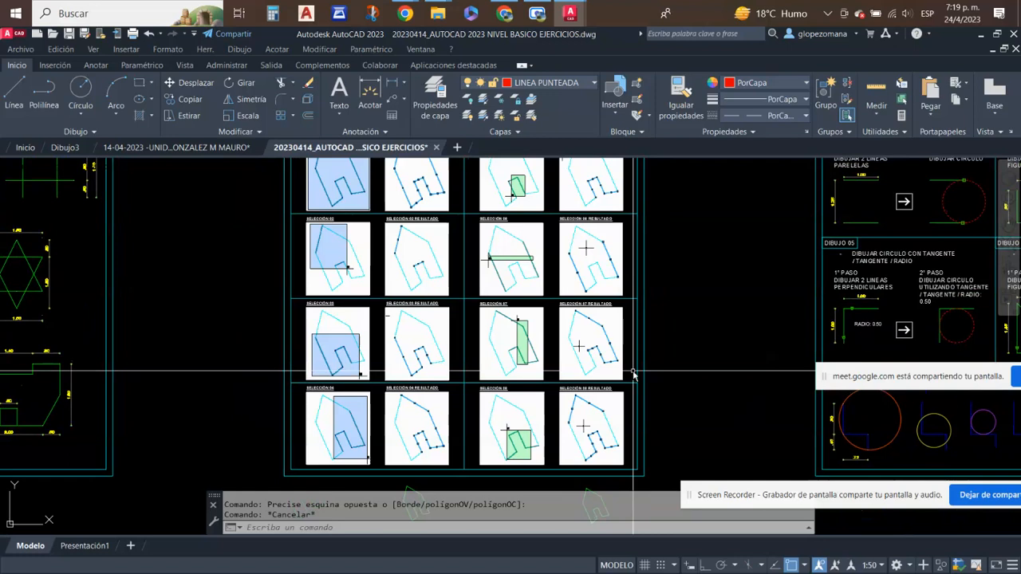
{"action": "middle_click_drag", "start_coordinate": [540, 422], "coordinate": [526, 279]}
{"action": "scroll", "coordinate": [423, 273], "scroll_direction": "up", "scroll_amount": 2}
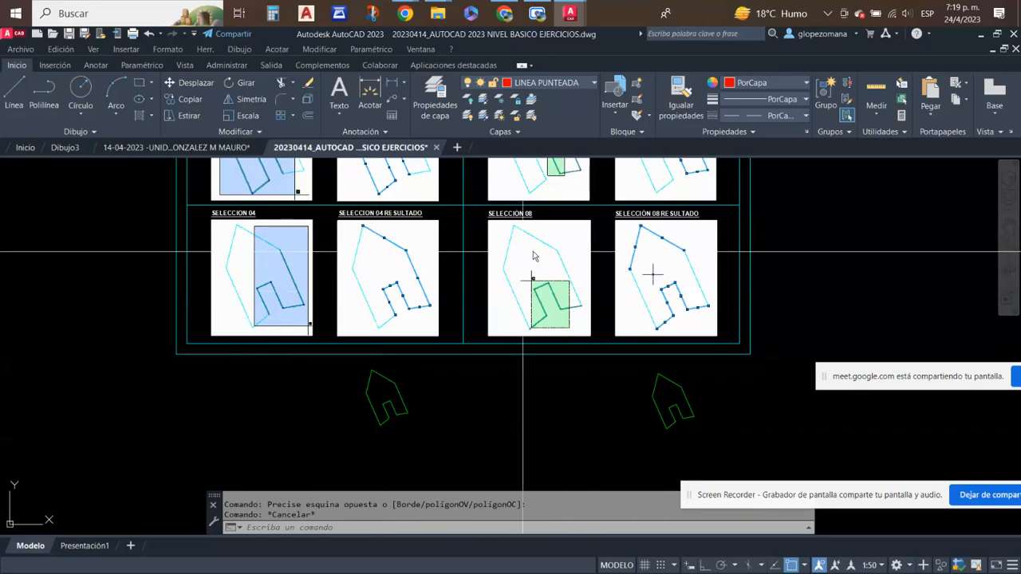
{"action": "key", "text": "Escape"}
{"action": "scroll", "coordinate": [546, 319], "scroll_direction": "down", "scroll_amount": 4}
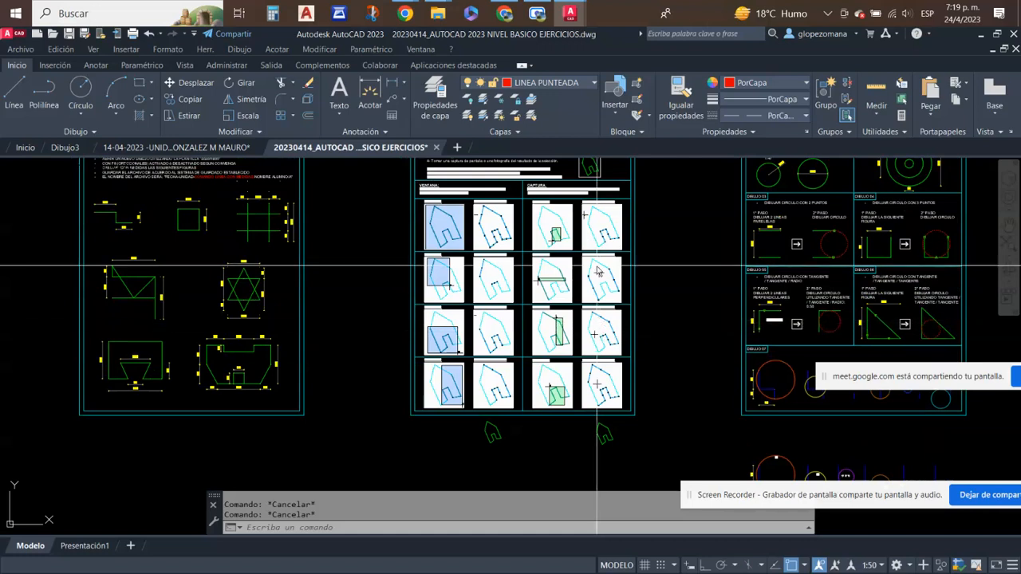
- Switch to the Google Meet call and move its screen-sharing notice away from the participant tiles
{"action": "scroll", "coordinate": [508, 415], "scroll_direction": "up", "scroll_amount": 2}
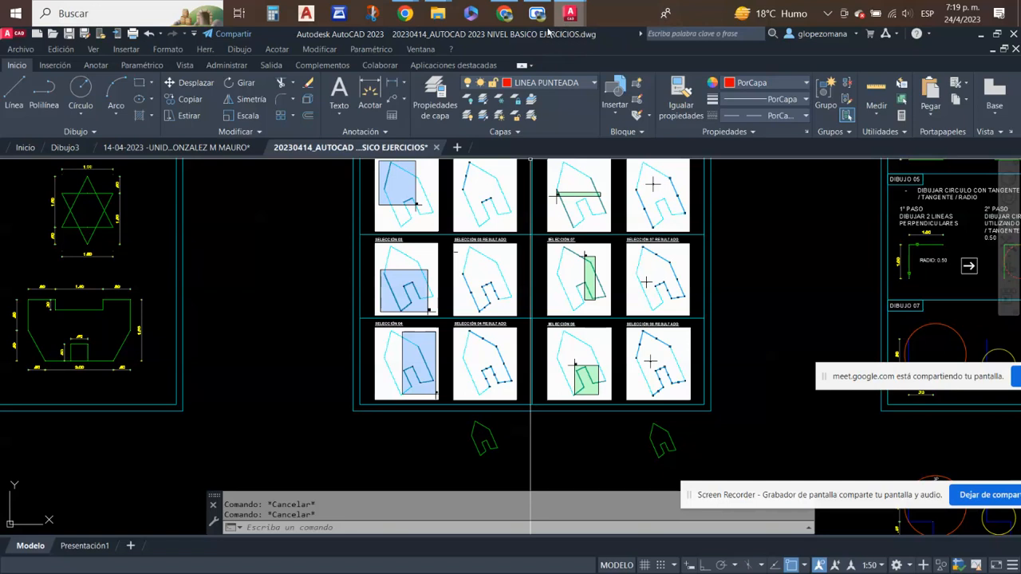
{"action": "left_click", "coordinate": [505, 14]}
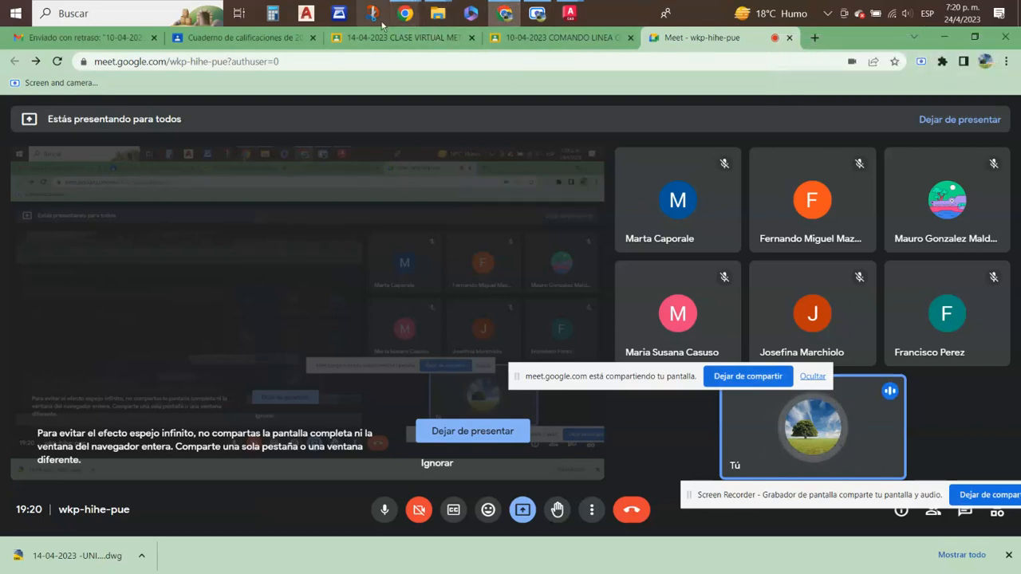
{"action": "left_click_drag", "start_coordinate": [618, 362], "coordinate": [808, 437]}
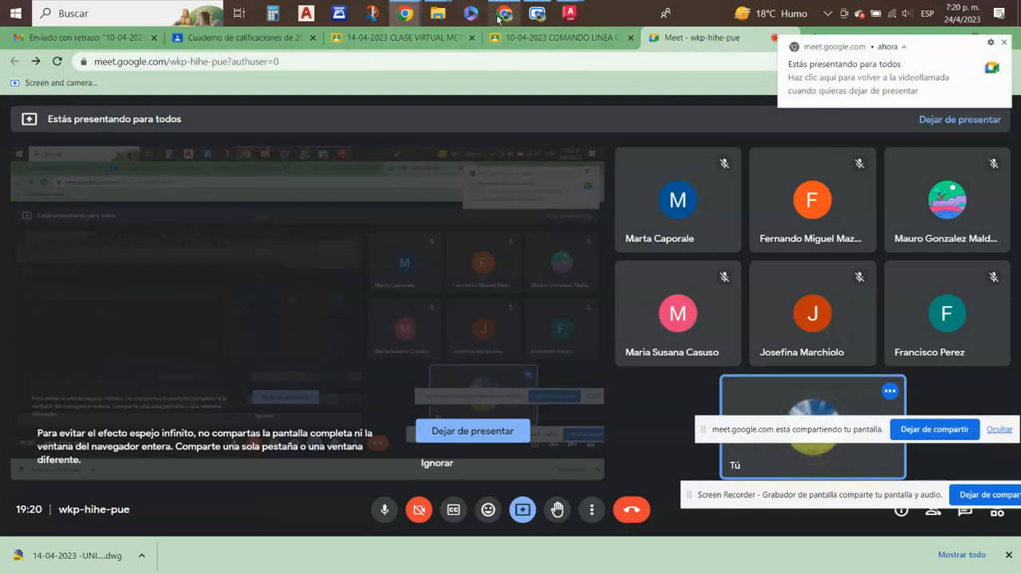
{"action": "mouse_move", "coordinate": [500, 23]}
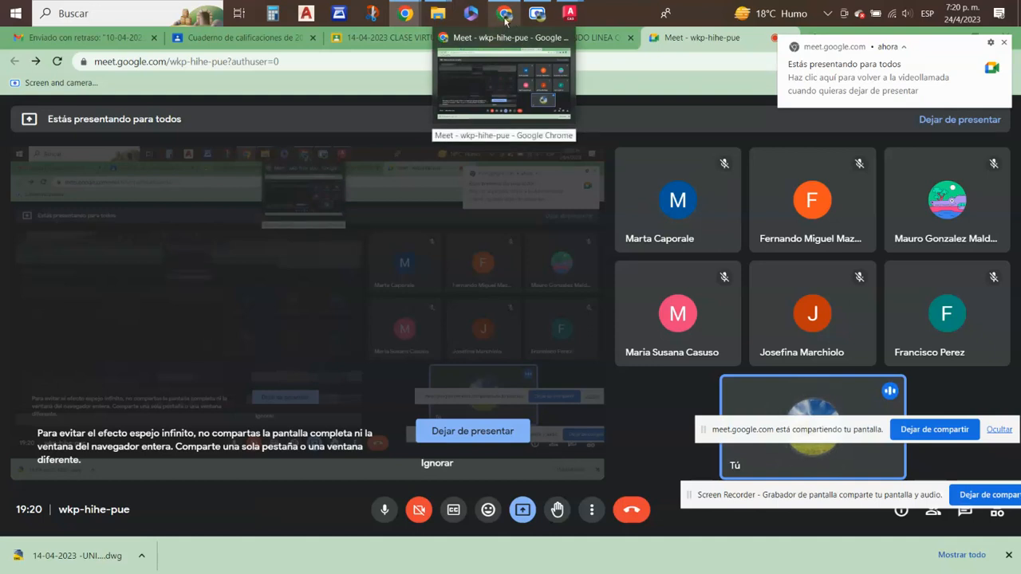
{"action": "left_click", "coordinate": [504, 22]}
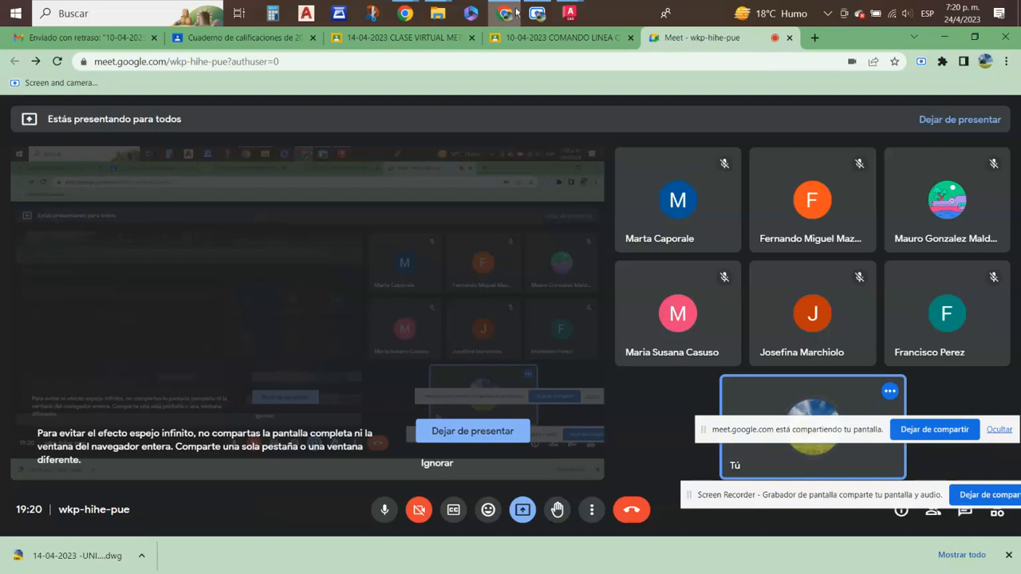
- Switch to the student's 14-04-2023 UNIDAD 3 PRECISION drawing in AutoCAD and examine the sheet header, instructions and first row of figures
{"action": "mouse_move", "coordinate": [568, 8]}
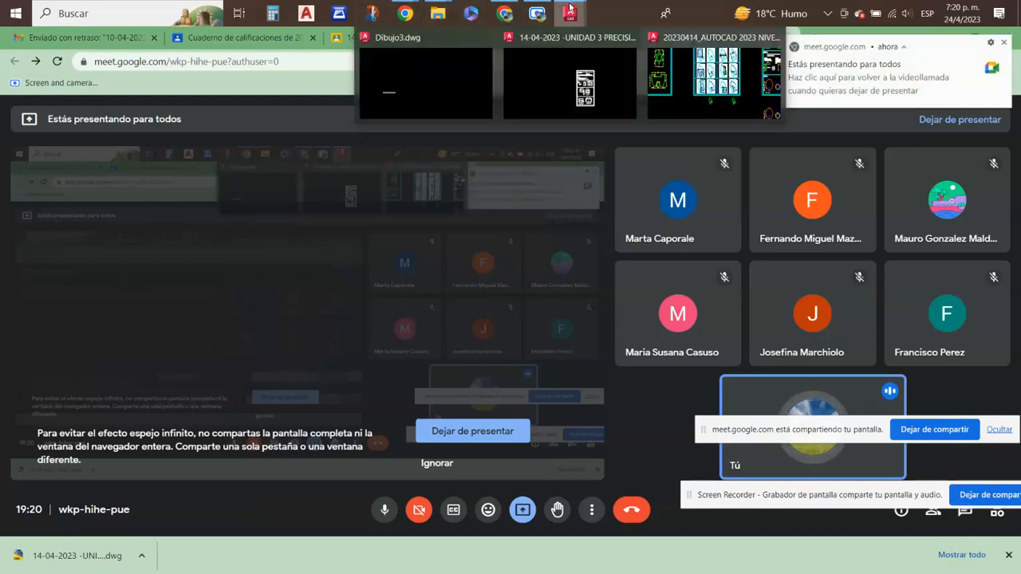
{"action": "left_click", "coordinate": [570, 95]}
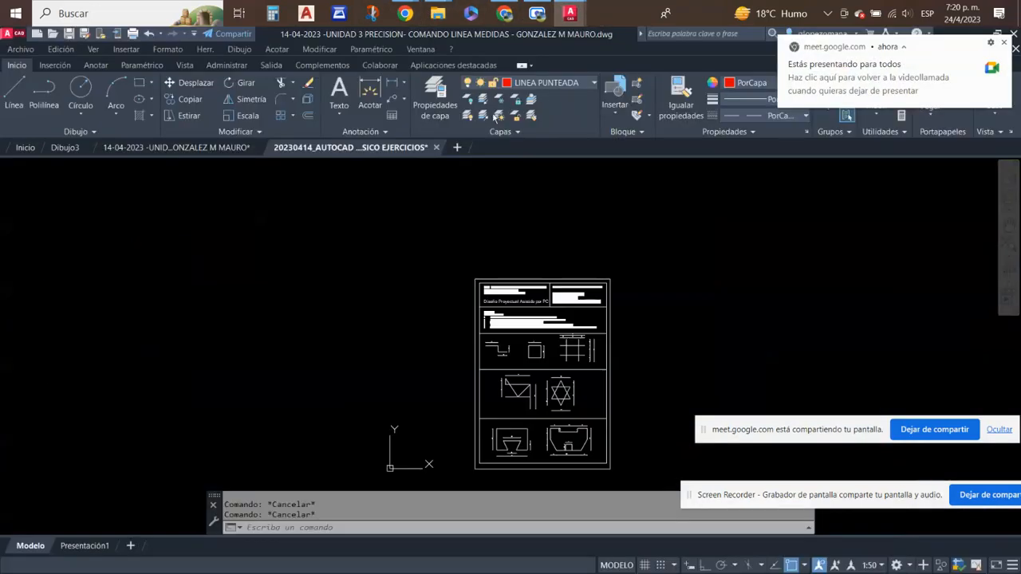
{"action": "scroll", "coordinate": [406, 268], "scroll_direction": "down", "scroll_amount": 2}
{"action": "scroll", "coordinate": [579, 296], "scroll_direction": "up", "scroll_amount": 5}
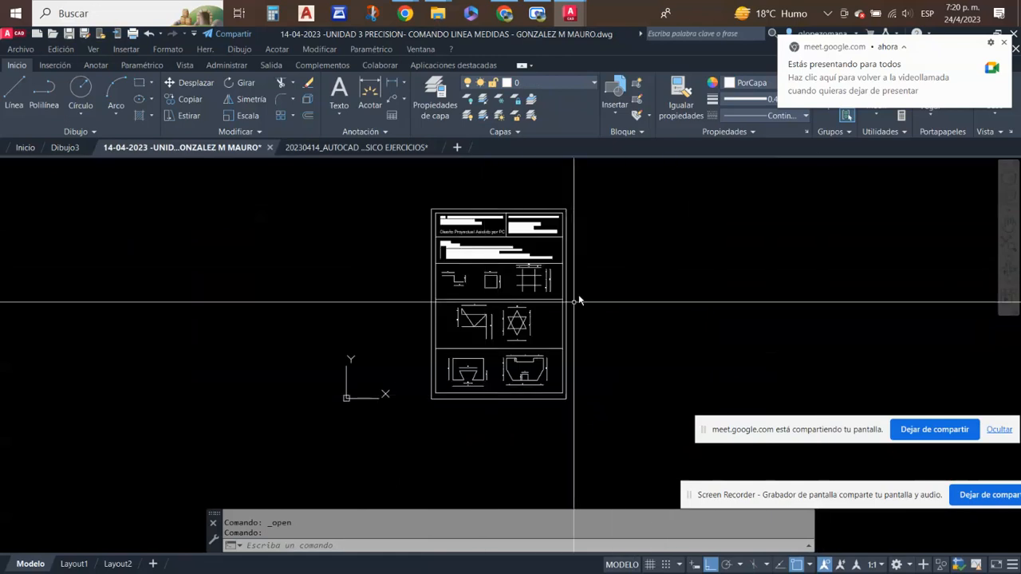
{"action": "scroll", "coordinate": [433, 315], "scroll_direction": "down", "scroll_amount": 2}
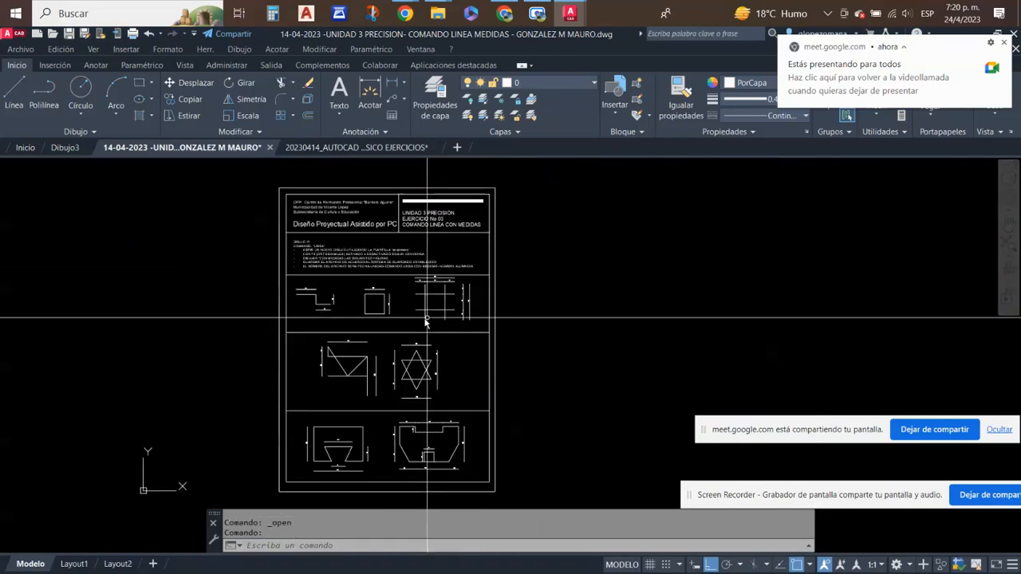
{"action": "scroll", "coordinate": [366, 450], "scroll_direction": "up", "scroll_amount": 2}
{"action": "middle_click_drag", "start_coordinate": [458, 368], "coordinate": [446, 492]}
{"action": "middle_click_drag", "start_coordinate": [458, 419], "coordinate": [443, 531]}
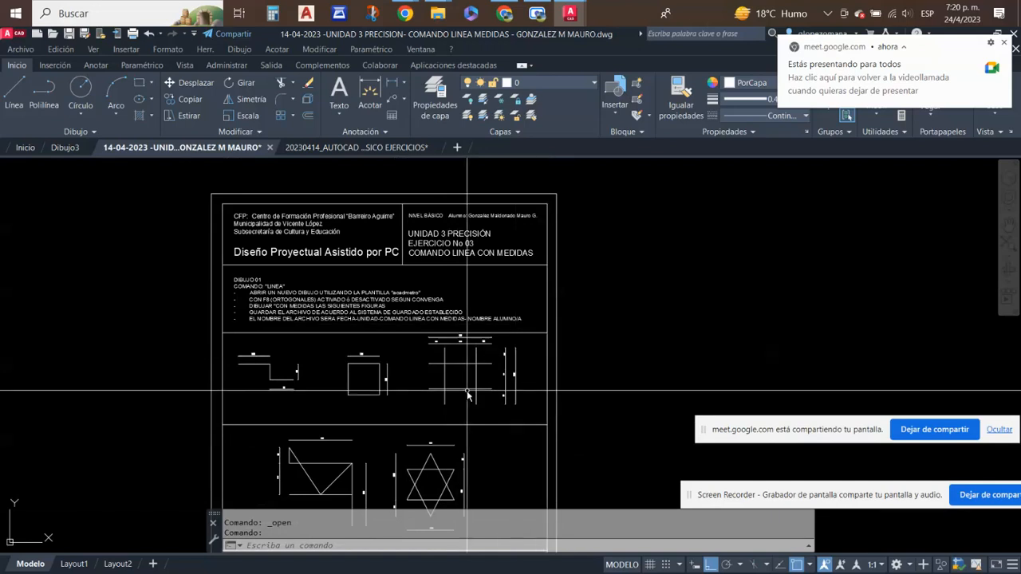
{"action": "middle_click_drag", "start_coordinate": [453, 405], "coordinate": [450, 353]}
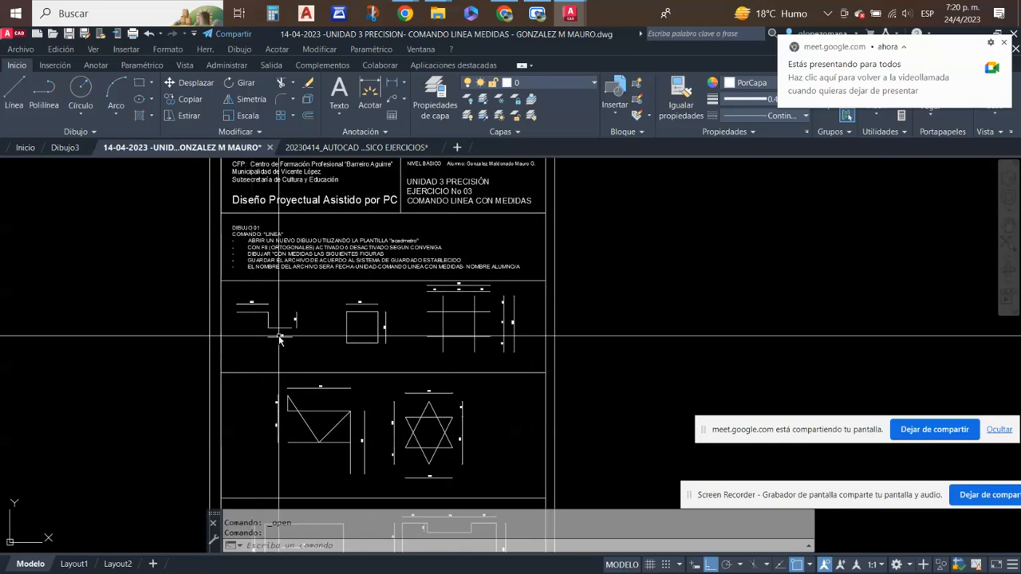
- Select the six-pointed star's lines with a selection window, inspect their intersections and endpoints, and clear the selection
{"action": "middle_click_drag", "start_coordinate": [362, 351], "coordinate": [364, 242]}
{"action": "scroll", "coordinate": [467, 329], "scroll_direction": "up", "scroll_amount": 2}
{"action": "scroll", "coordinate": [468, 330], "scroll_direction": "up", "scroll_amount": 3}
{"action": "scroll", "coordinate": [444, 314], "scroll_direction": "up", "scroll_amount": 3}
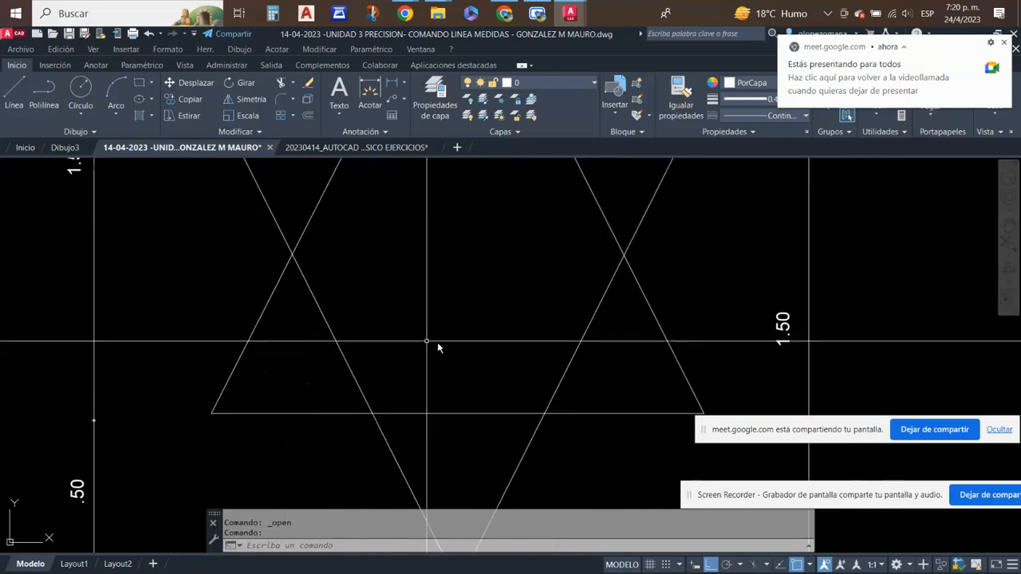
{"action": "scroll", "coordinate": [437, 348], "scroll_direction": "down", "scroll_amount": 6}
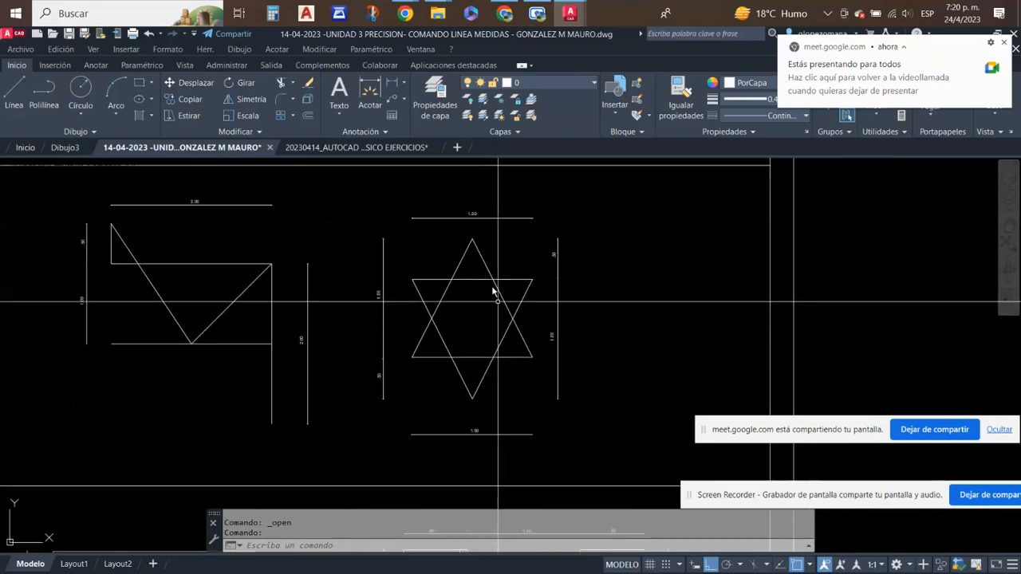
{"action": "left_click", "coordinate": [401, 223]}
{"action": "left_click", "coordinate": [542, 421]}
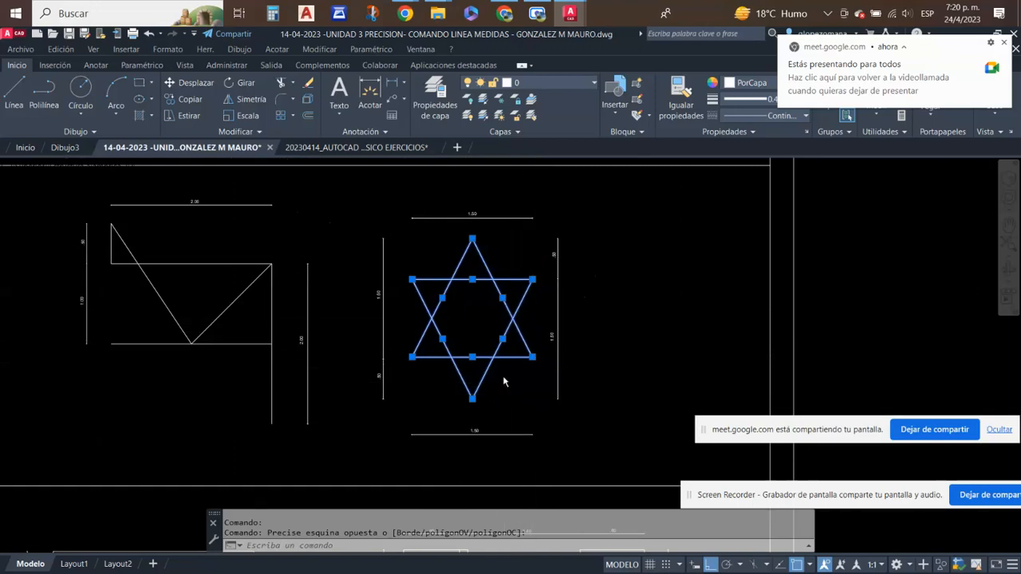
{"action": "scroll", "coordinate": [503, 381], "scroll_direction": "up", "scroll_amount": 5}
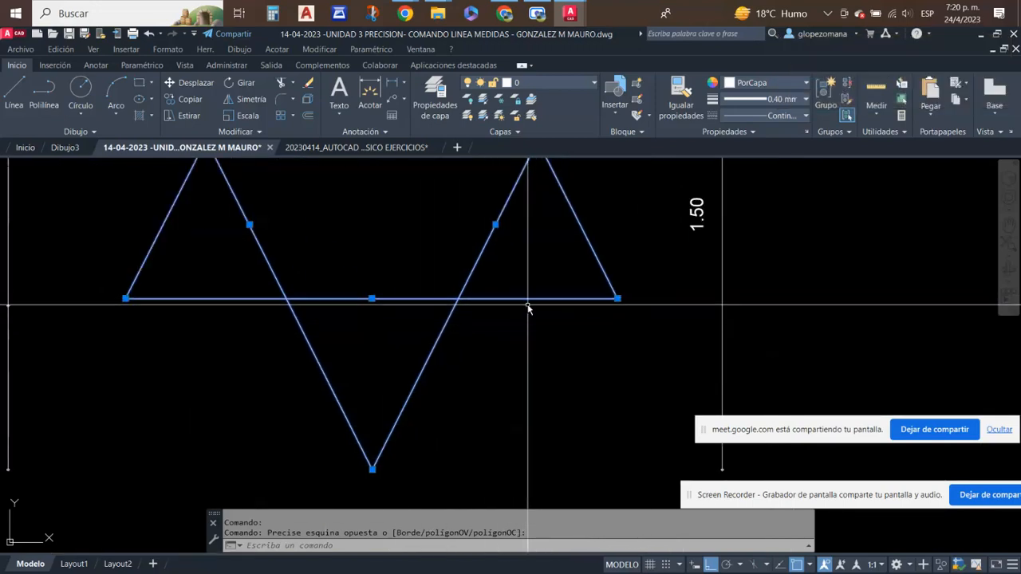
{"action": "scroll", "coordinate": [533, 303], "scroll_direction": "down", "scroll_amount": 4}
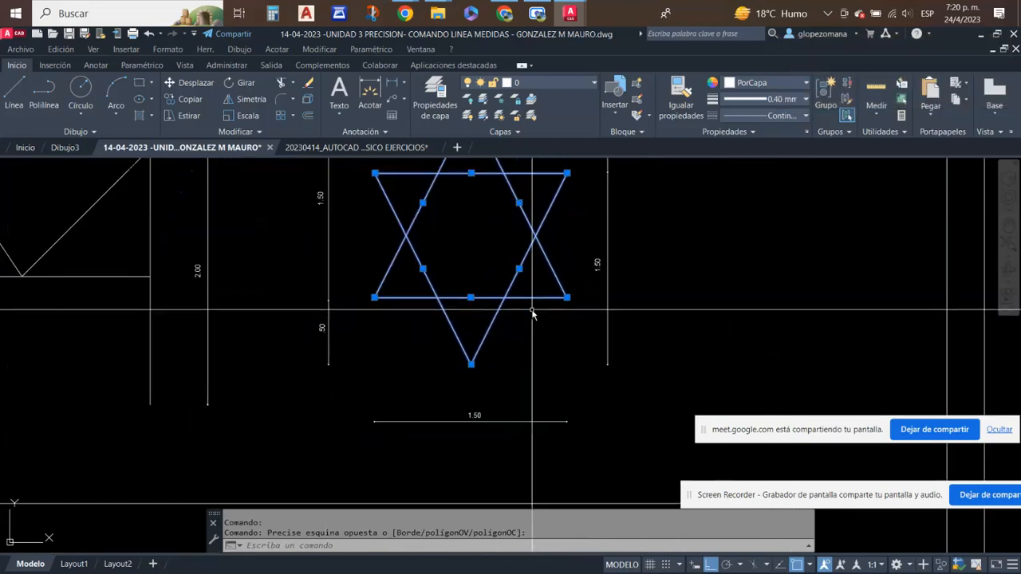
{"action": "key", "text": "Escape"}
- Examine the two dimensioned figures in the sheet's last row, then briefly check the NIVEL BASICO EJERCICIOS drawing and return to the student's sheet
{"action": "scroll", "coordinate": [470, 397], "scroll_direction": "down", "scroll_amount": 4}
{"action": "middle_click_drag", "start_coordinate": [470, 392], "coordinate": [467, 165]}
{"action": "middle_click_drag", "start_coordinate": [389, 224], "coordinate": [372, 284]}
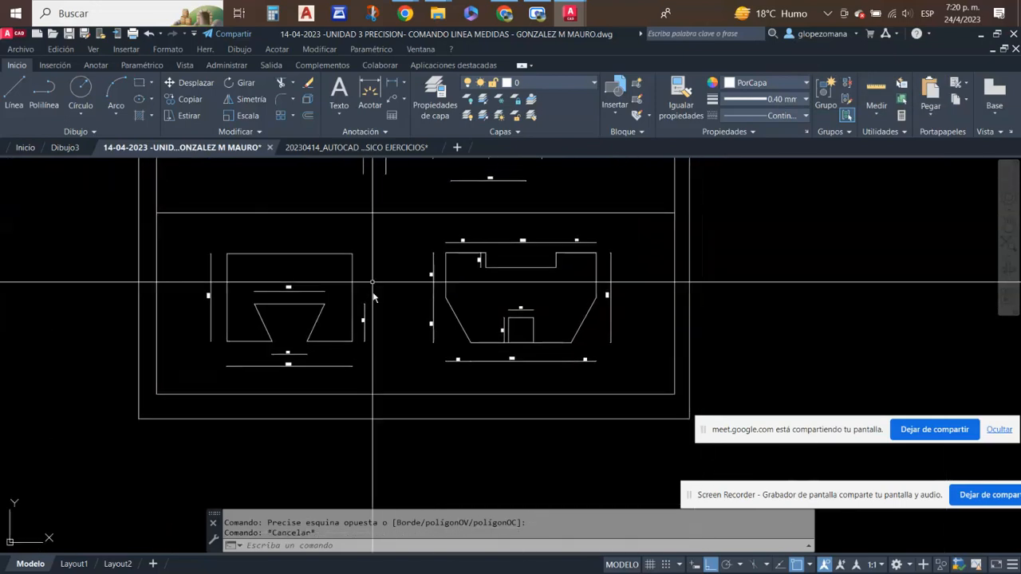
{"action": "scroll", "coordinate": [558, 327], "scroll_direction": "up", "scroll_amount": 2}
{"action": "scroll", "coordinate": [558, 327], "scroll_direction": "down", "scroll_amount": 7}
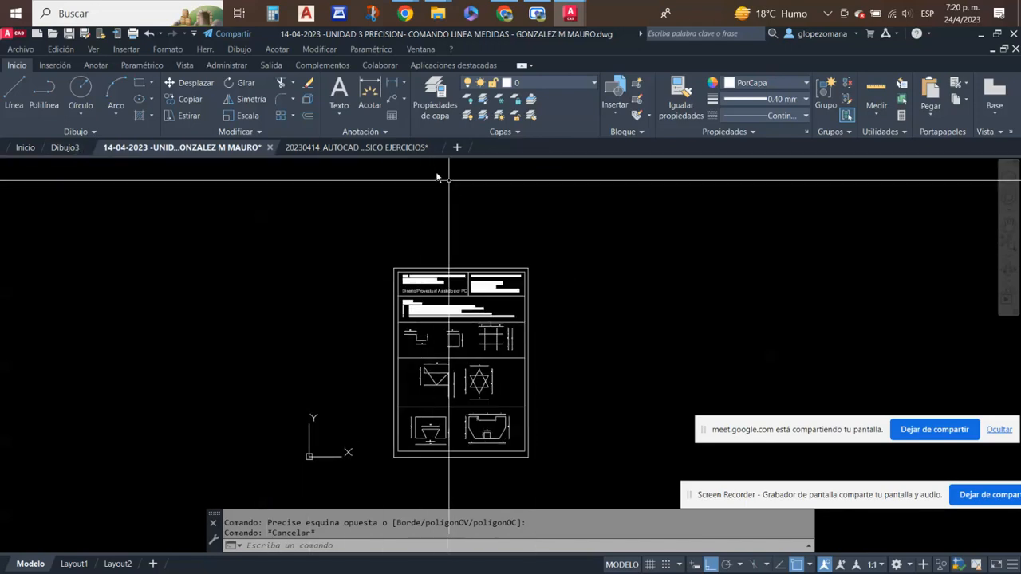
{"action": "left_click", "coordinate": [371, 151]}
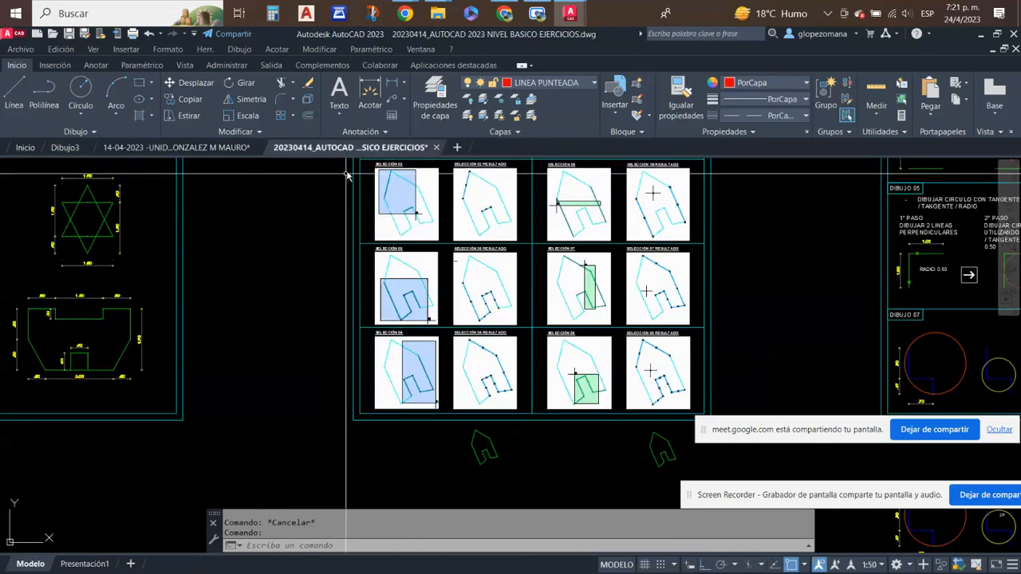
{"action": "left_click", "coordinate": [177, 149]}
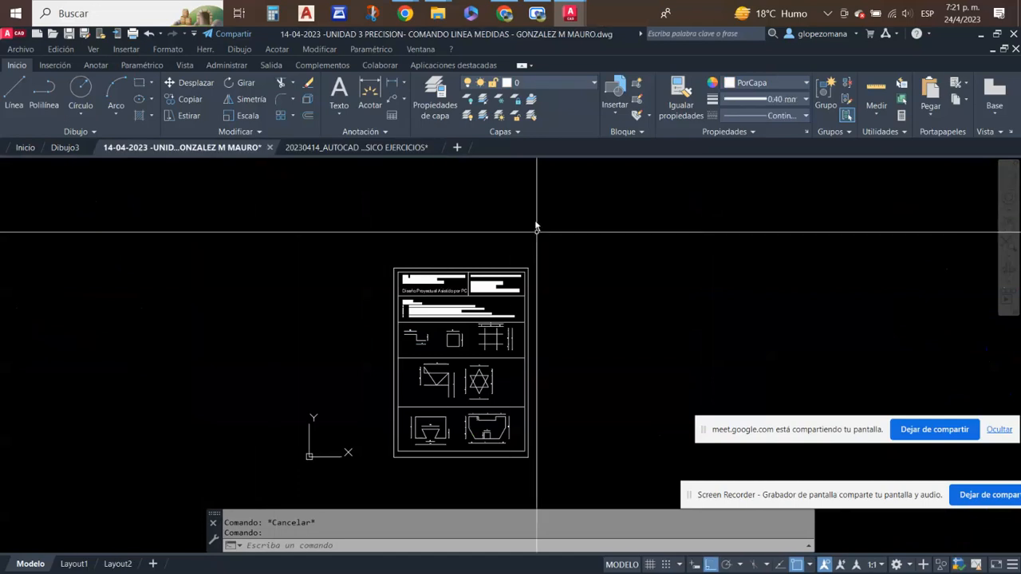
- Open the drawing 2023 04 23 UN 03 EJ Nº 02 PLANTILLA ACADMETRO.dwg from the Descargas folder
{"action": "left_click", "coordinate": [52, 34]}
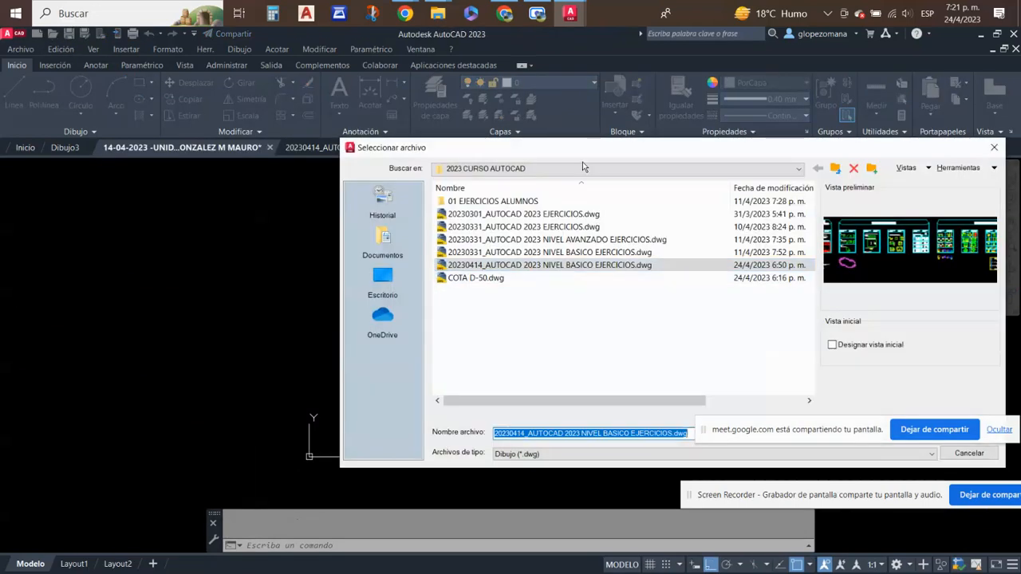
{"action": "left_click", "coordinate": [580, 168]}
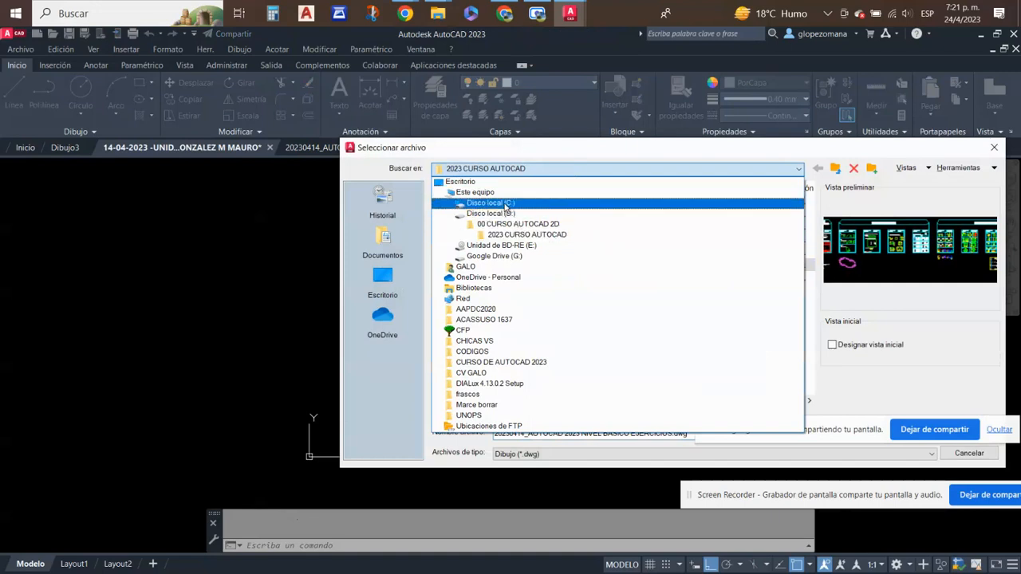
{"action": "left_click", "coordinate": [470, 193]}
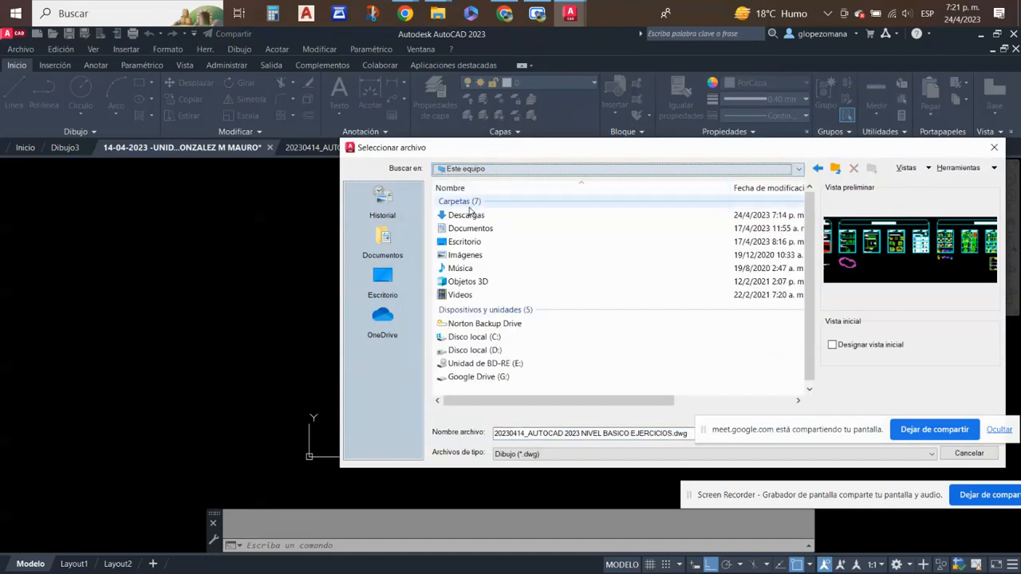
{"action": "double_click", "coordinate": [468, 217]}
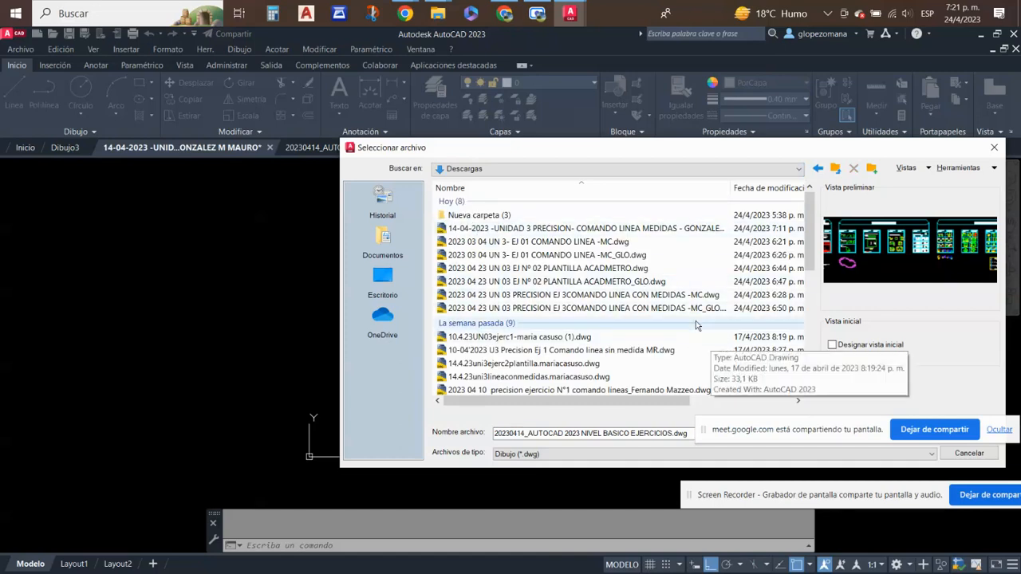
{"action": "left_click", "coordinate": [638, 271]}
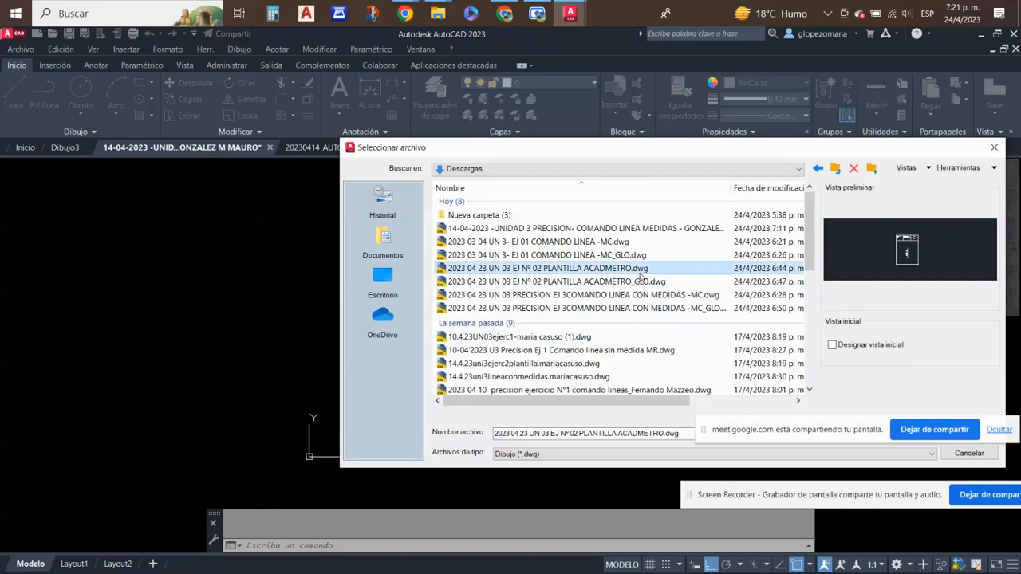
{"action": "double_click", "coordinate": [640, 271]}
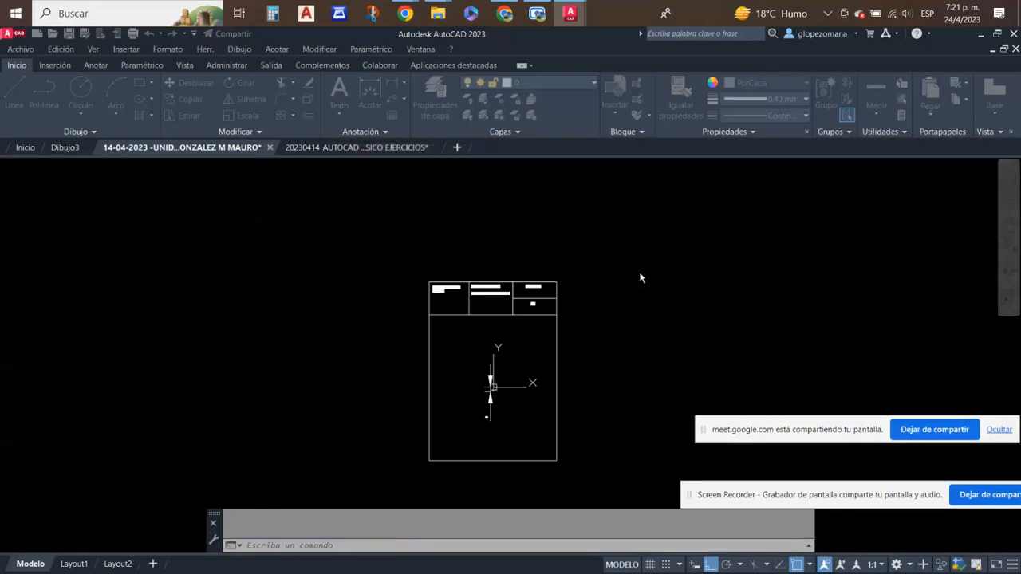
- Examine the short slanted line at the origin and its adjacent vertical dimension in the PLANTILLA ACADMETRO drawing
{"action": "scroll", "coordinate": [503, 388], "scroll_direction": "up", "scroll_amount": 5}
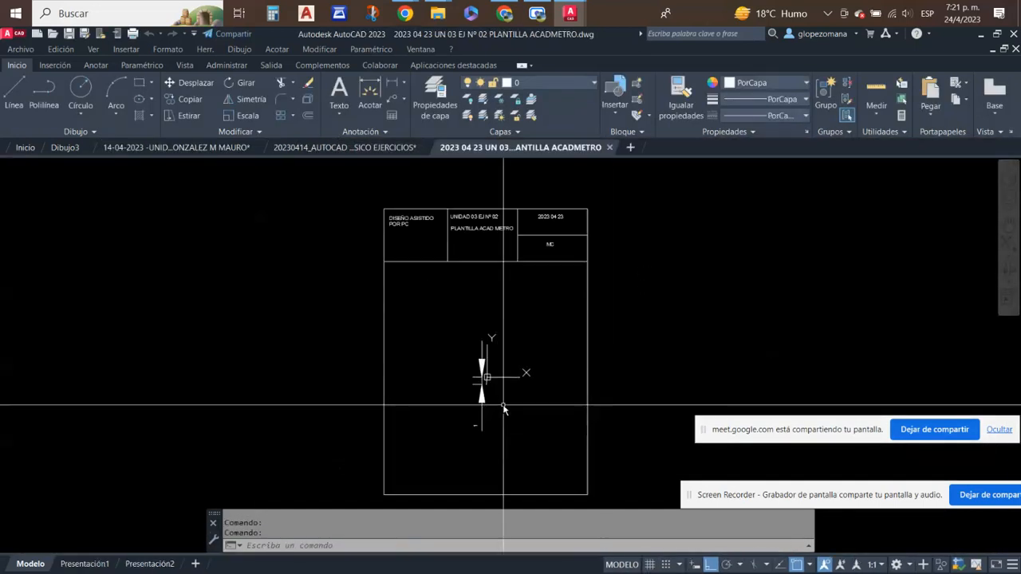
{"action": "scroll", "coordinate": [447, 315], "scroll_direction": "up", "scroll_amount": 5}
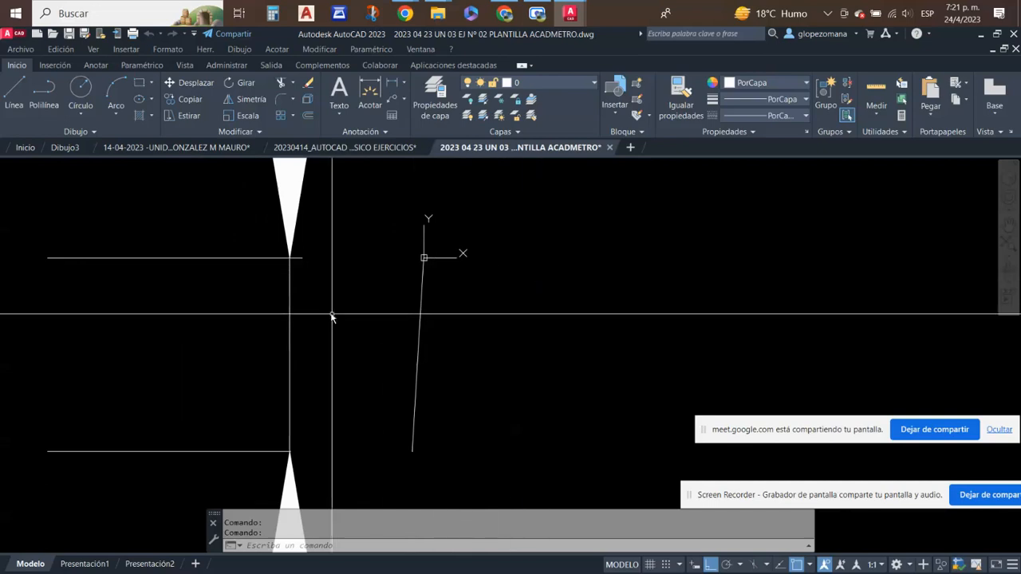
{"action": "scroll", "coordinate": [333, 316], "scroll_direction": "up", "scroll_amount": 2}
{"action": "scroll", "coordinate": [404, 293], "scroll_direction": "down", "scroll_amount": 2}
{"action": "middle_click_drag", "start_coordinate": [410, 290], "coordinate": [458, 255]}
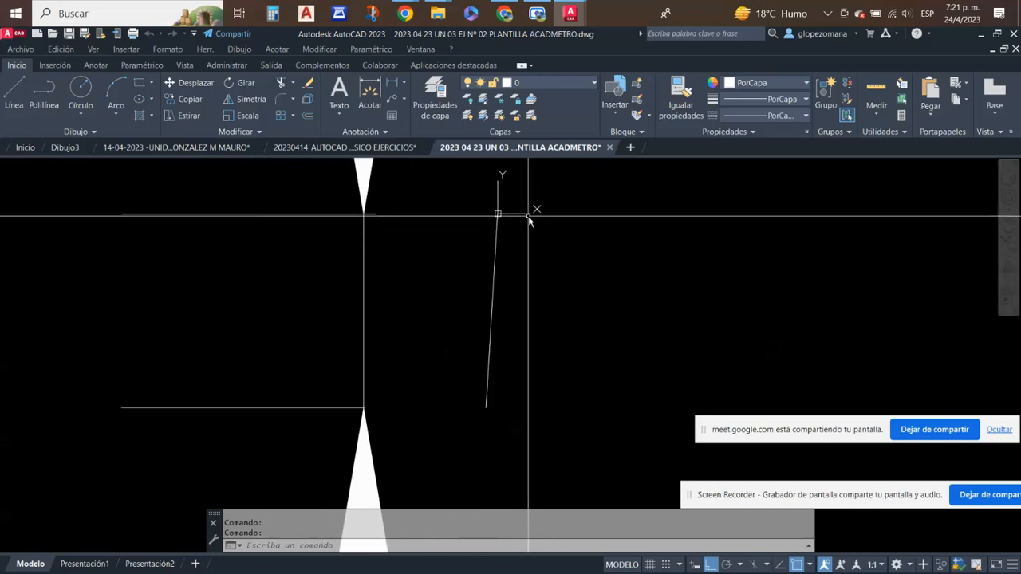
{"action": "middle_click_drag", "start_coordinate": [527, 226], "coordinate": [526, 252]}
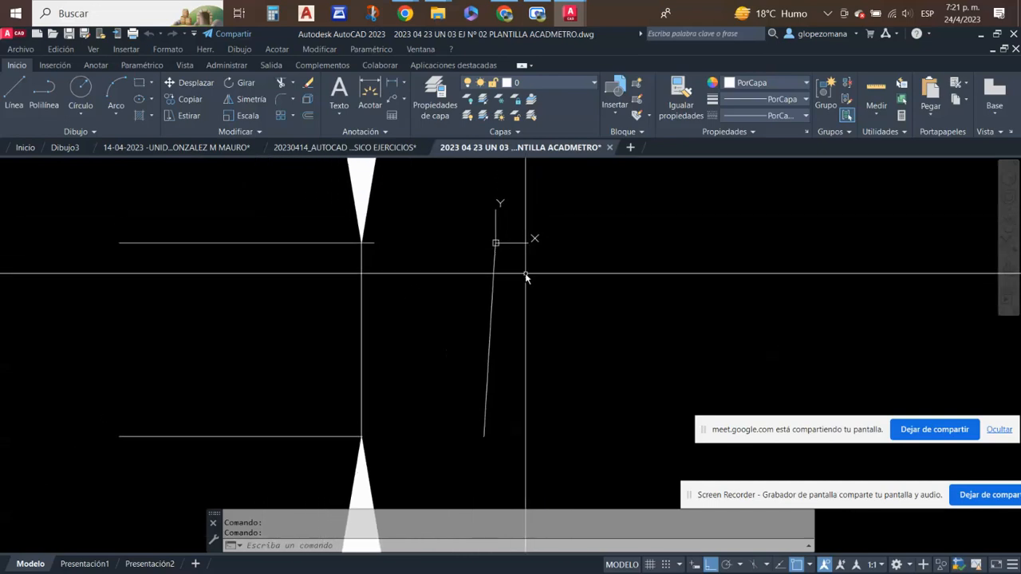
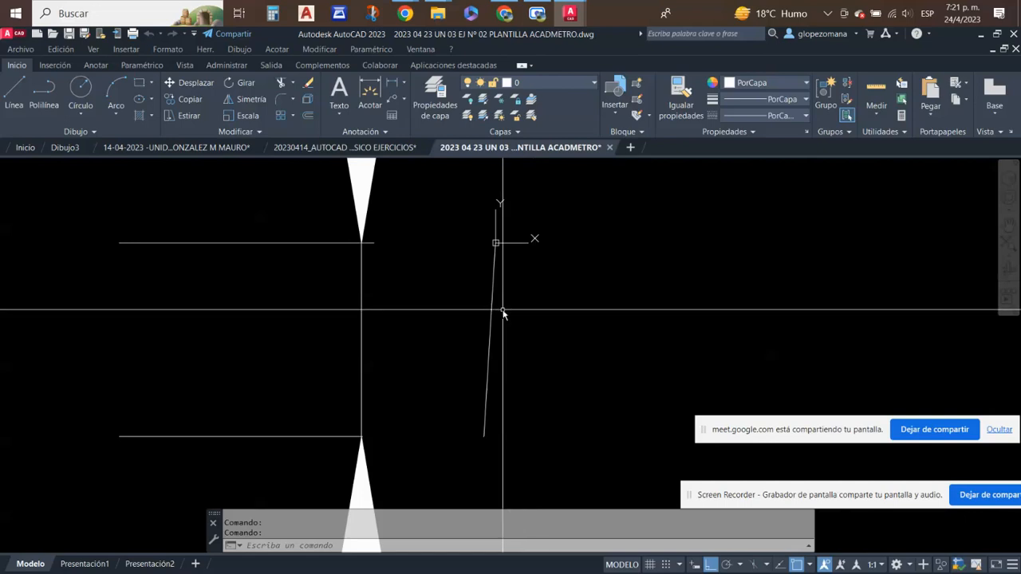
{"action": "mouse_move", "coordinate": [563, 285]}
{"action": "middle_mouse_down"}
{"action": "mouse_move", "coordinate": [578, 290]}
{"action": "mouse_move", "coordinate": [536, 305]}
{"action": "middle_mouse_up"}
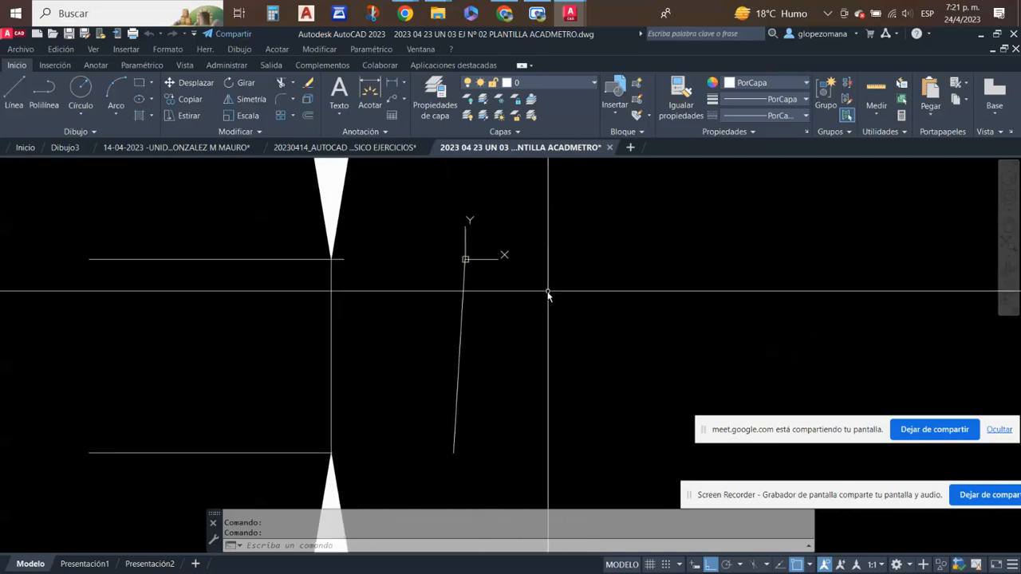
{"action": "middle_click_drag", "start_coordinate": [490, 314], "coordinate": [344, 315]}
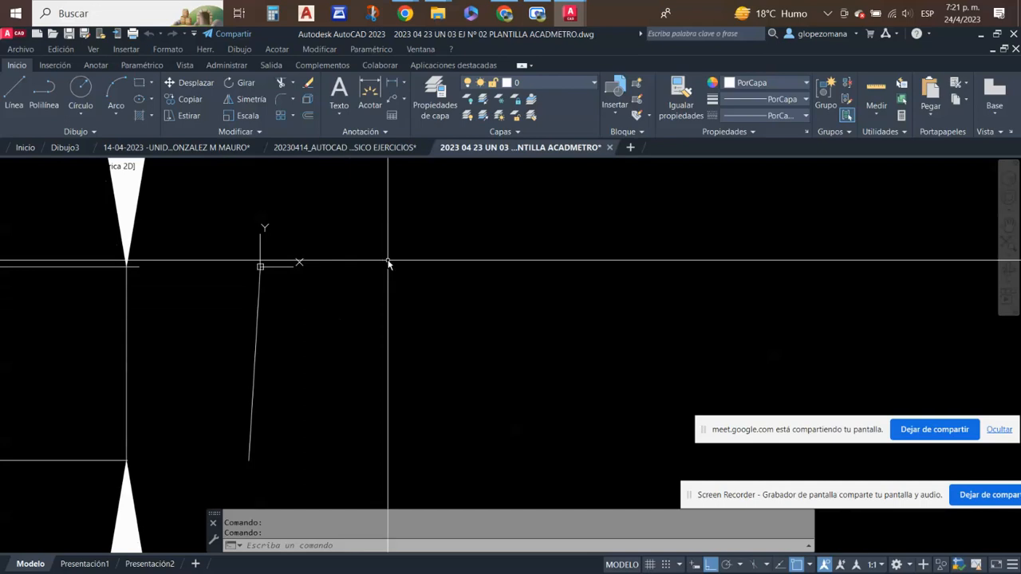
{"action": "left_click", "coordinate": [391, 82]}
{"action": "left_click", "coordinate": [557, 259]}
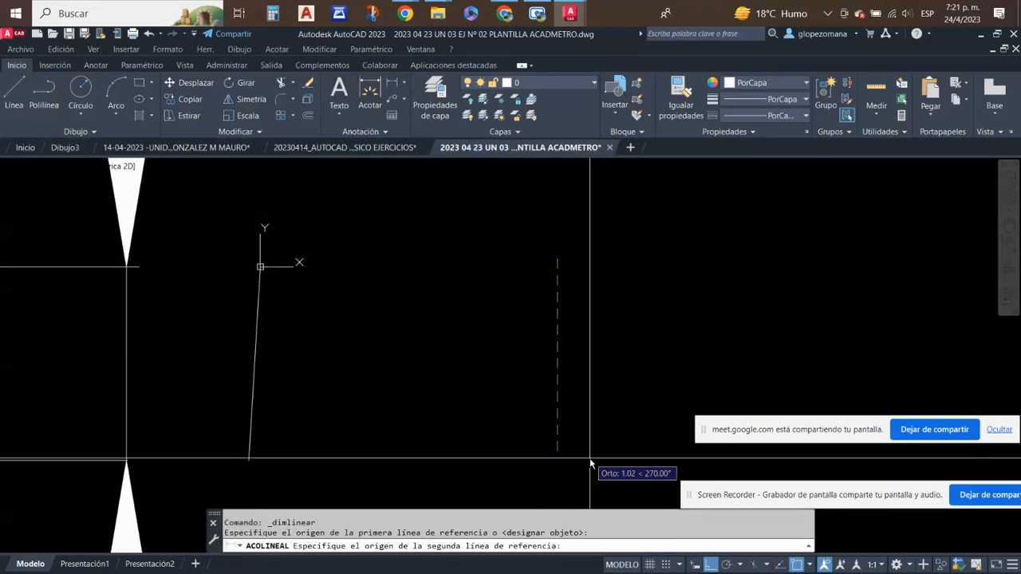
{"action": "left_click", "coordinate": [590, 461]}
{"action": "key", "text": "Escape"}
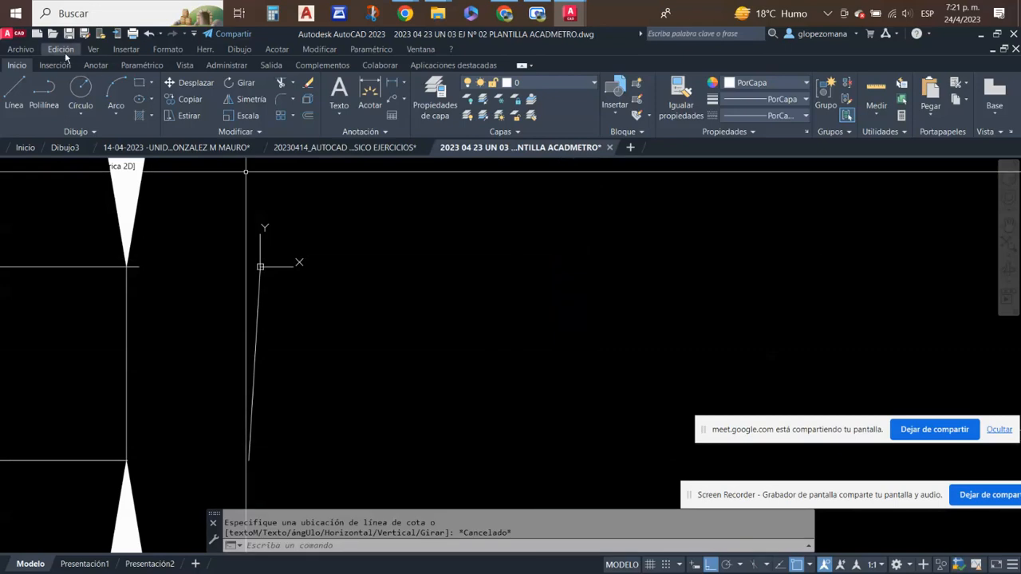
- Draw a vertical line about 1.04 units long in the empty area right of the slanted line at the origin
{"action": "left_click", "coordinate": [13, 94]}
{"action": "left_click", "coordinate": [569, 248]}
{"action": "left_click", "coordinate": [570, 448]}
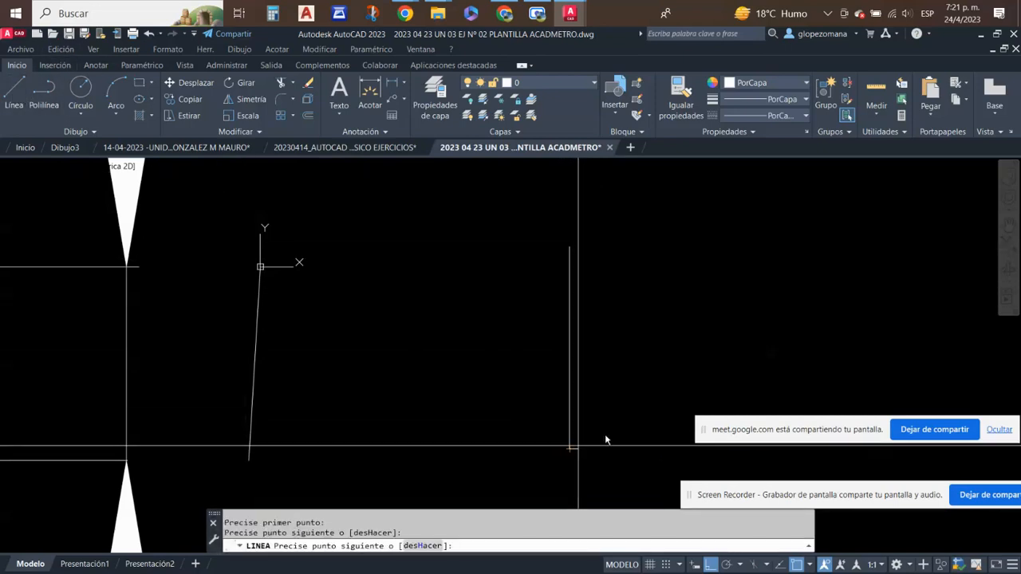
{"action": "key", "text": "Escape"}
{"action": "middle_click_drag", "start_coordinate": [670, 298], "coordinate": [561, 302]}
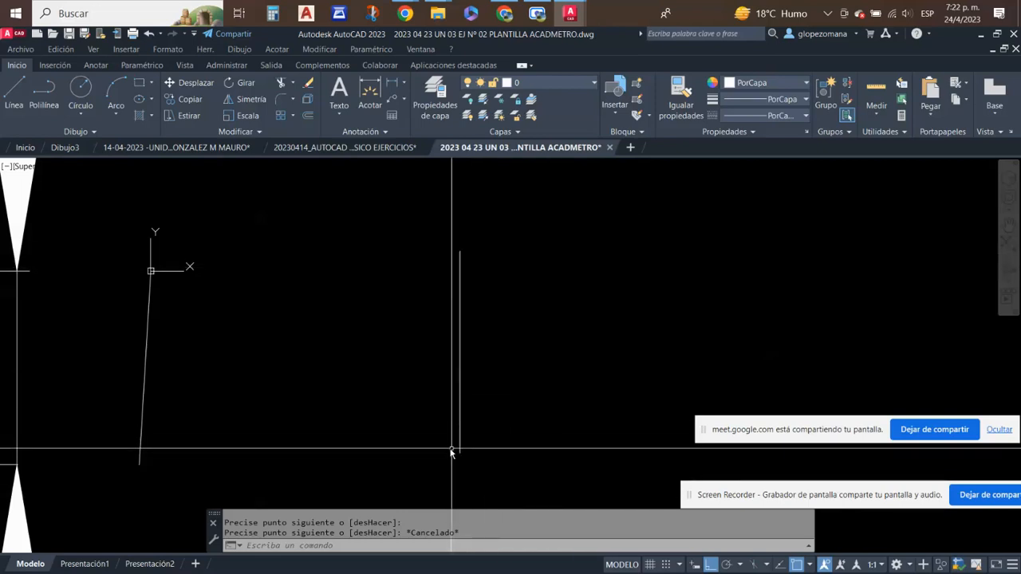
- Add a vertical linear dimension between the new vertical line's endpoints, placed to its right
{"action": "left_click", "coordinate": [380, 83]}
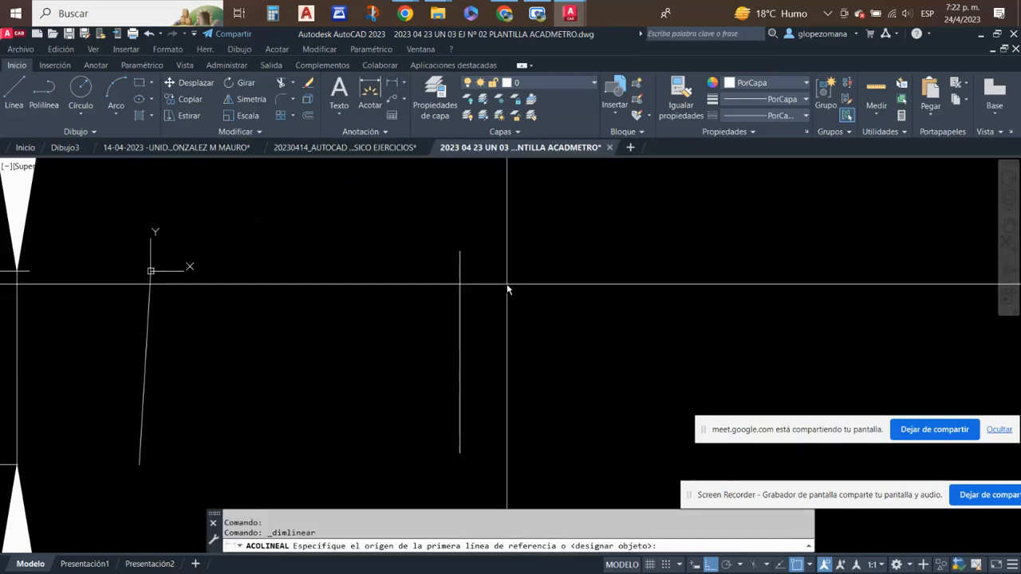
{"action": "left_click", "coordinate": [460, 252]}
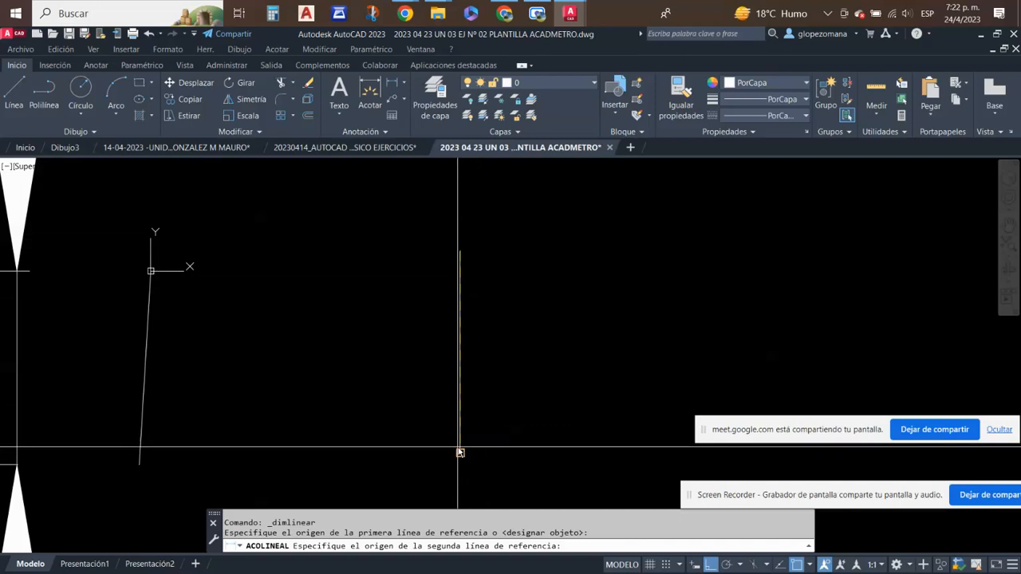
{"action": "left_click", "coordinate": [460, 453]}
{"action": "left_click", "coordinate": [585, 405]}
{"action": "scroll", "coordinate": [590, 403], "scroll_direction": "down", "scroll_amount": 5}
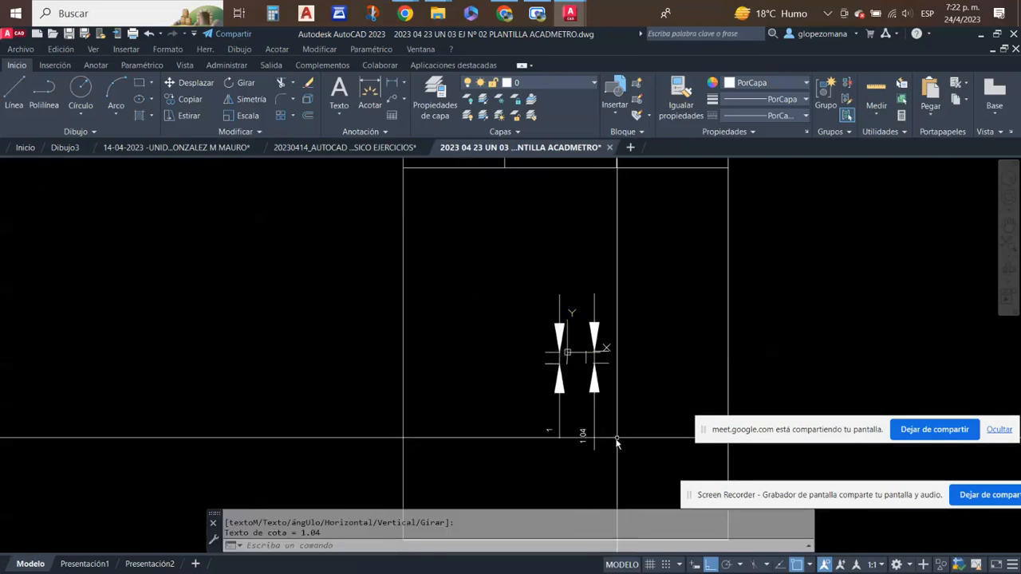
{"action": "scroll", "coordinate": [617, 436], "scroll_direction": "up", "scroll_amount": 4}
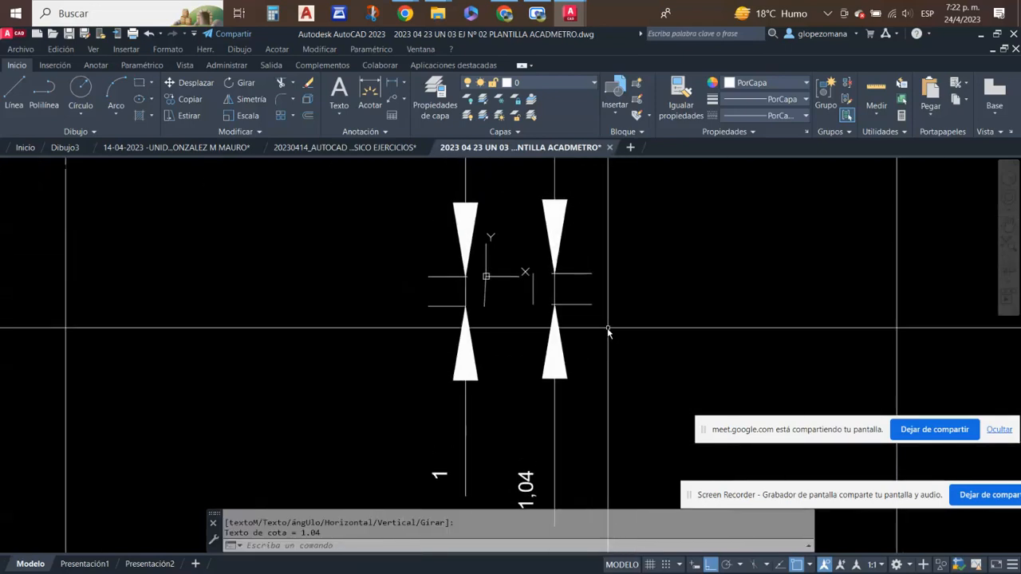
- Erase the practice vertical line together with its linear dimension
{"action": "key", "text": "Escape"}
{"action": "scroll", "coordinate": [310, 280], "scroll_direction": "up", "scroll_amount": 6}
{"action": "scroll", "coordinate": [705, 359], "scroll_direction": "down", "scroll_amount": 2}
{"action": "left_click", "coordinate": [759, 315]}
{"action": "left_click", "coordinate": [620, 372]}
{"action": "right_click", "coordinate": [679, 324]}
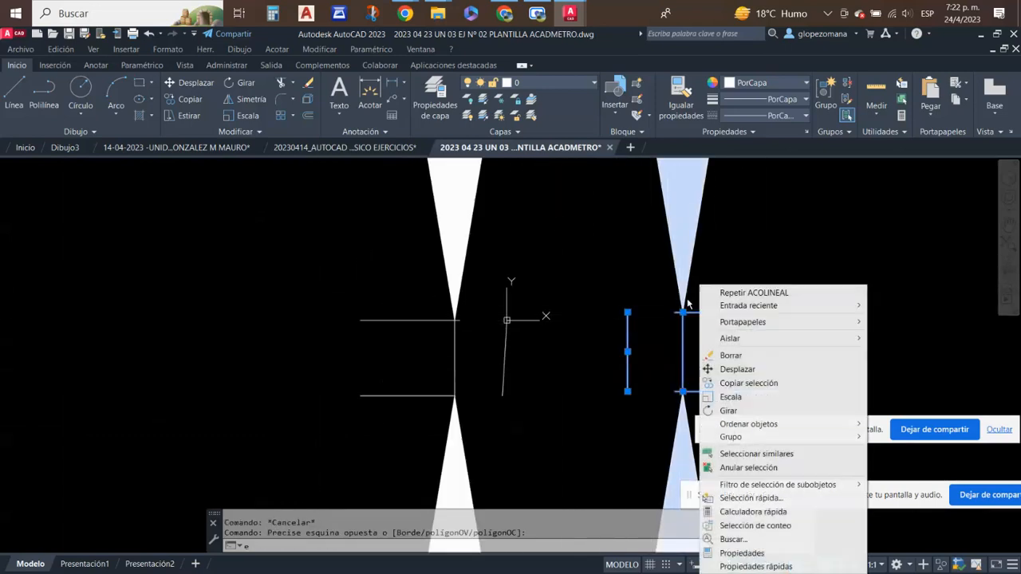
{"action": "left_click", "coordinate": [731, 355]}
- Draw a short horizontal line with ortho on in the empty area right of the origin, and erase it
{"action": "scroll", "coordinate": [558, 337], "scroll_direction": "up", "scroll_amount": 4}
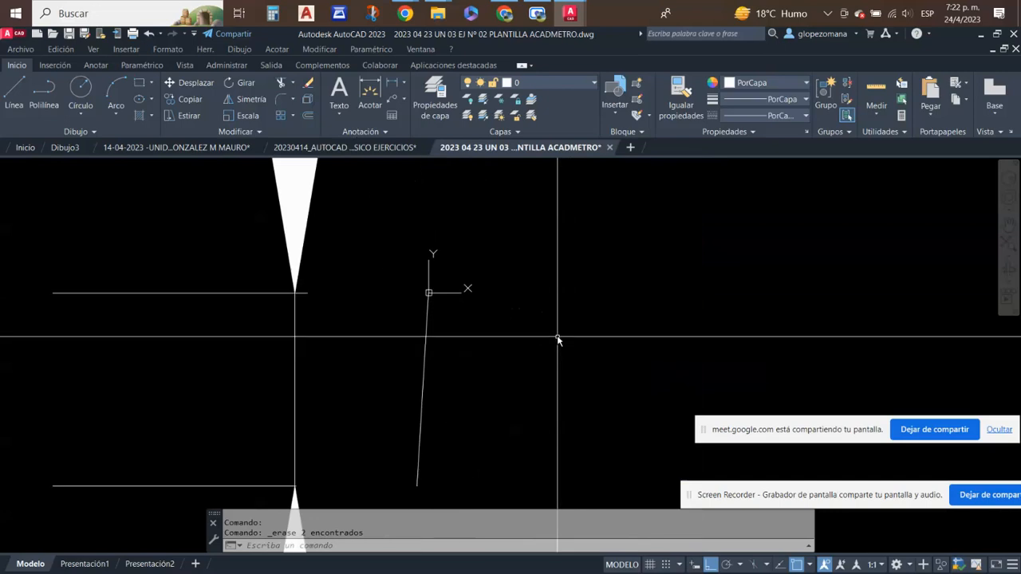
{"action": "scroll", "coordinate": [244, 338], "scroll_direction": "down", "scroll_amount": 4}
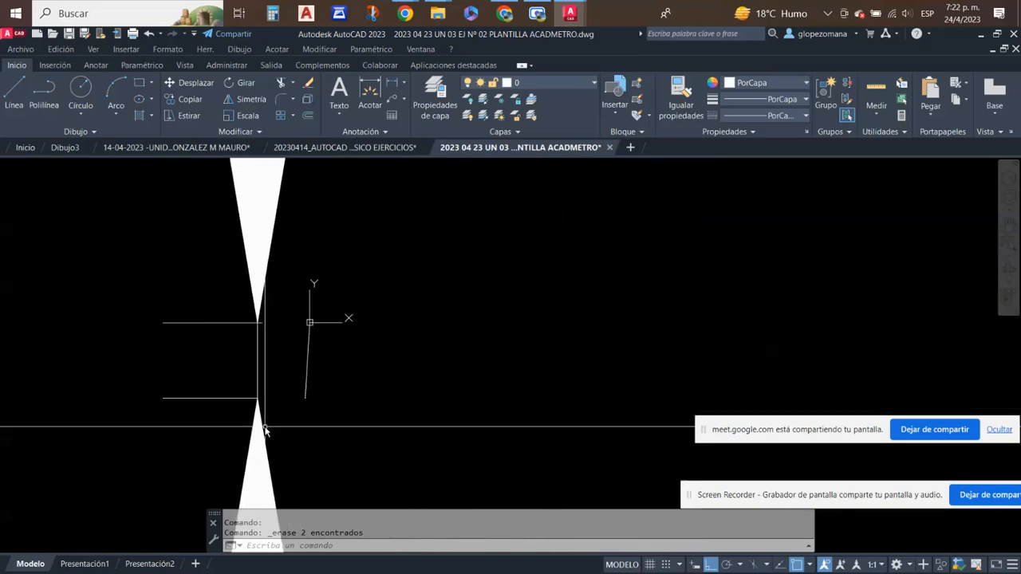
{"action": "scroll", "coordinate": [238, 335], "scroll_direction": "up", "scroll_amount": 4}
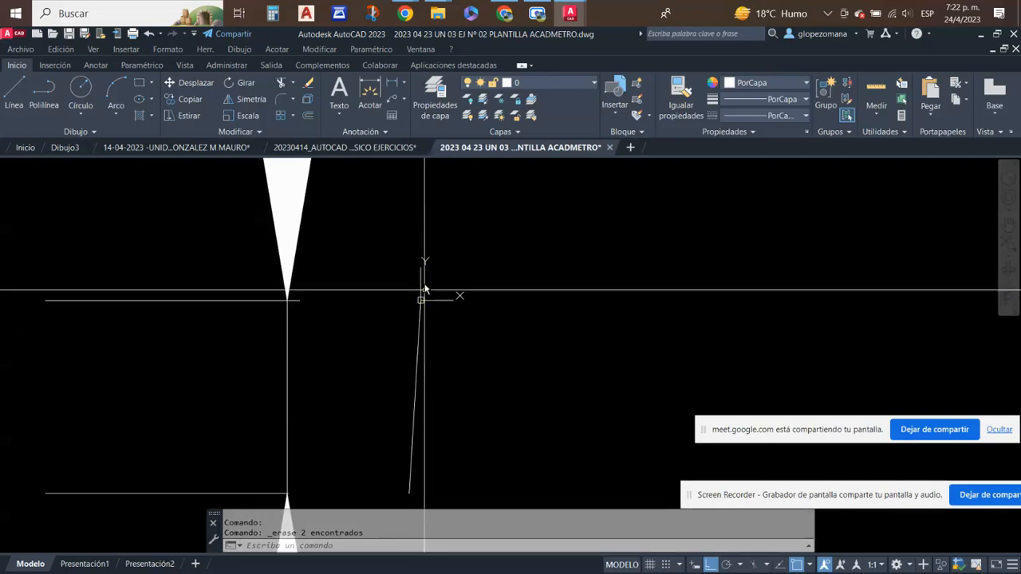
{"action": "scroll", "coordinate": [488, 347], "scroll_direction": "down", "scroll_amount": 2}
{"action": "mouse_move", "coordinate": [490, 348]}
{"action": "middle_mouse_down"}
{"action": "mouse_move", "coordinate": [481, 437]}
{"action": "mouse_move", "coordinate": [330, 391]}
{"action": "middle_mouse_up"}
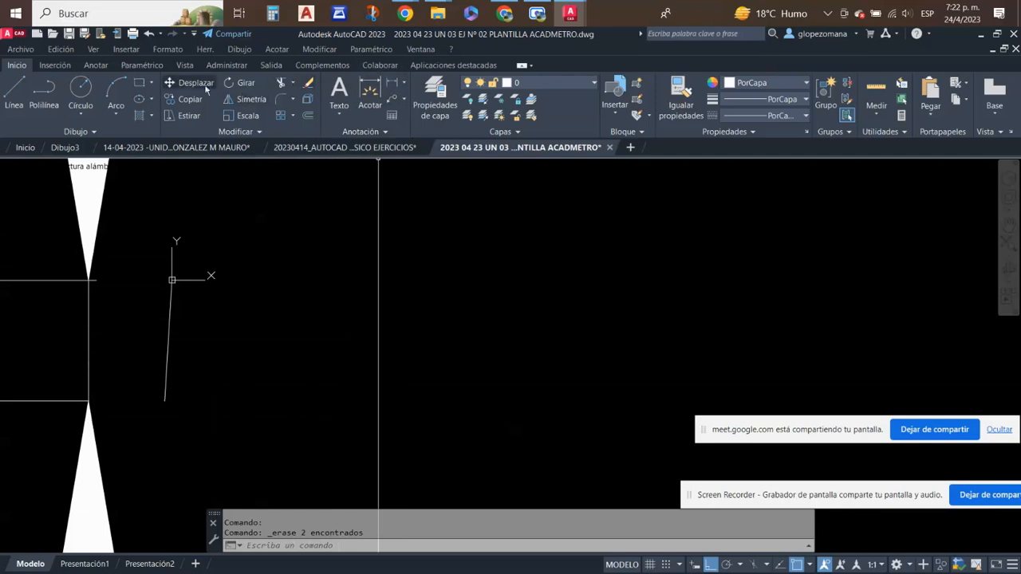
{"action": "left_click", "coordinate": [10, 91]}
{"action": "left_click", "coordinate": [585, 249]}
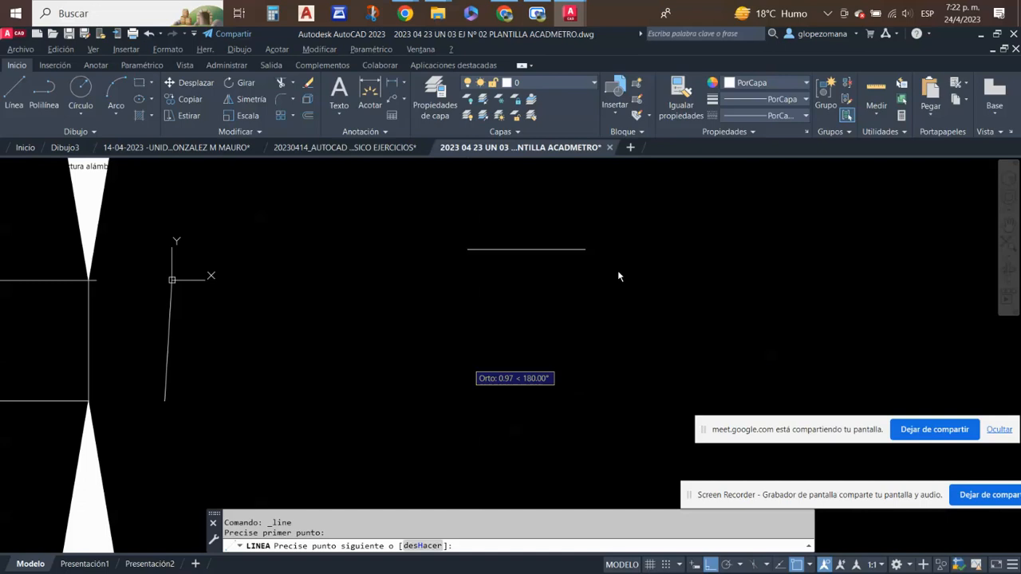
{"action": "left_click", "coordinate": [620, 249]}
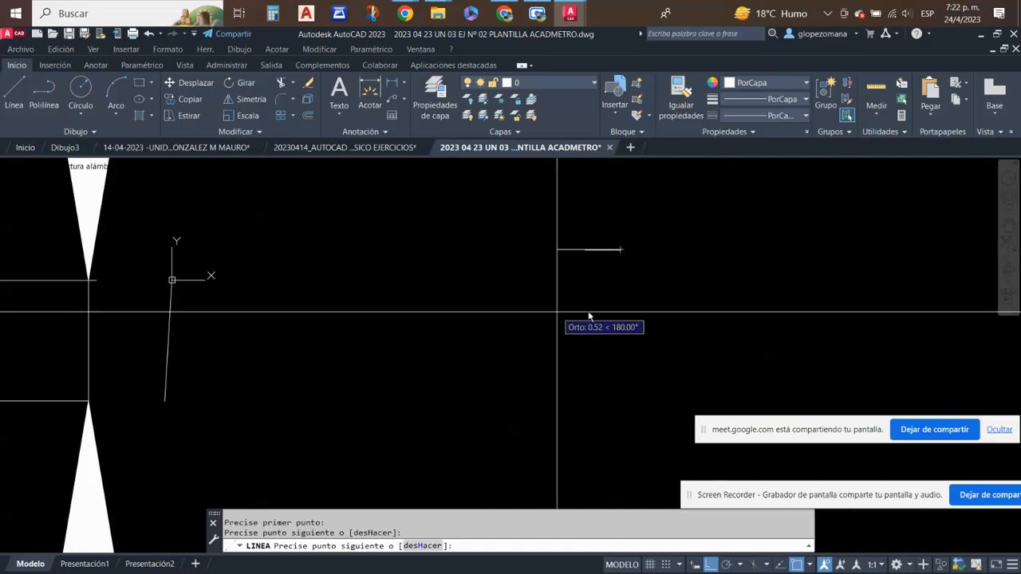
{"action": "key", "text": "Escape"}
{"action": "left_click", "coordinate": [654, 291]}
{"action": "left_click", "coordinate": [563, 216]}
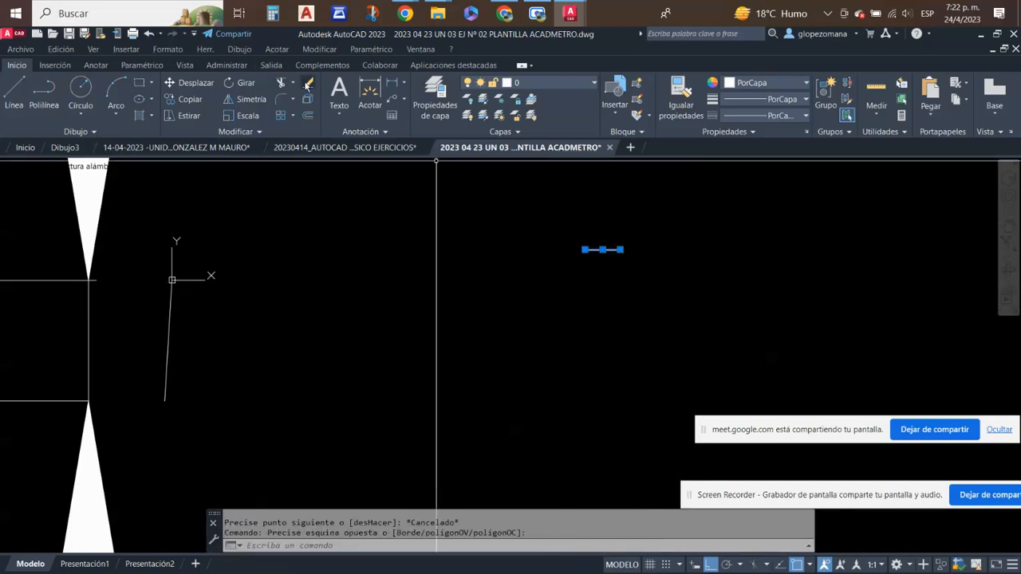
{"action": "left_click", "coordinate": [308, 84]}
- Draw a diagonal line about 0.81 units long with ortho off, right of the slanted line at the origin
{"action": "left_click", "coordinate": [22, 85]}
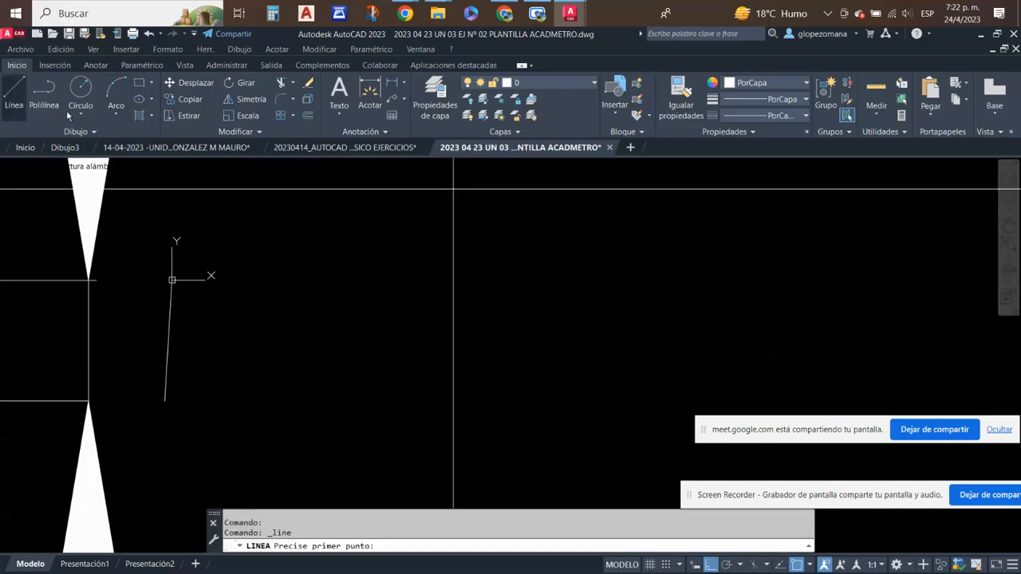
{"action": "left_click", "coordinate": [590, 259]}
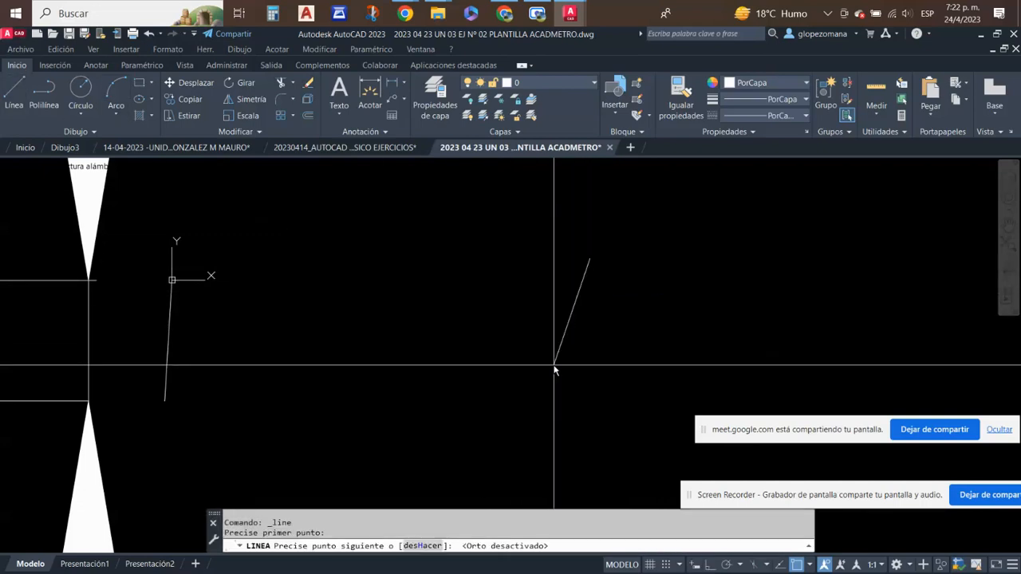
{"action": "left_click", "coordinate": [514, 321]}
{"action": "key", "text": "Escape"}
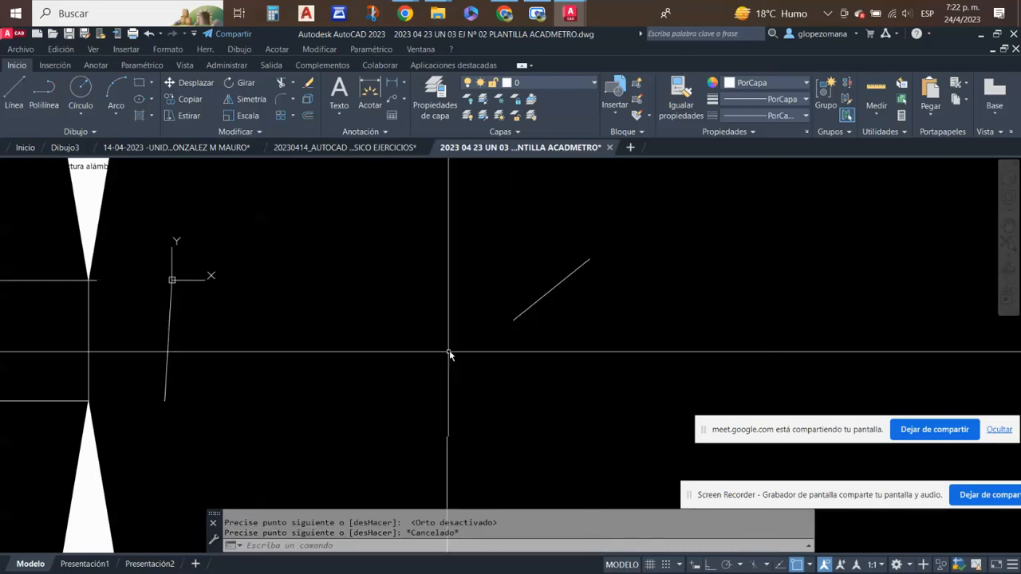
- Add a linear dimension for the diagonal line's vertical extent, placed between it and the origin
{"action": "middle_click_drag", "start_coordinate": [650, 289], "coordinate": [622, 296]}
{"action": "scroll", "coordinate": [584, 331], "scroll_direction": "up", "scroll_amount": 2}
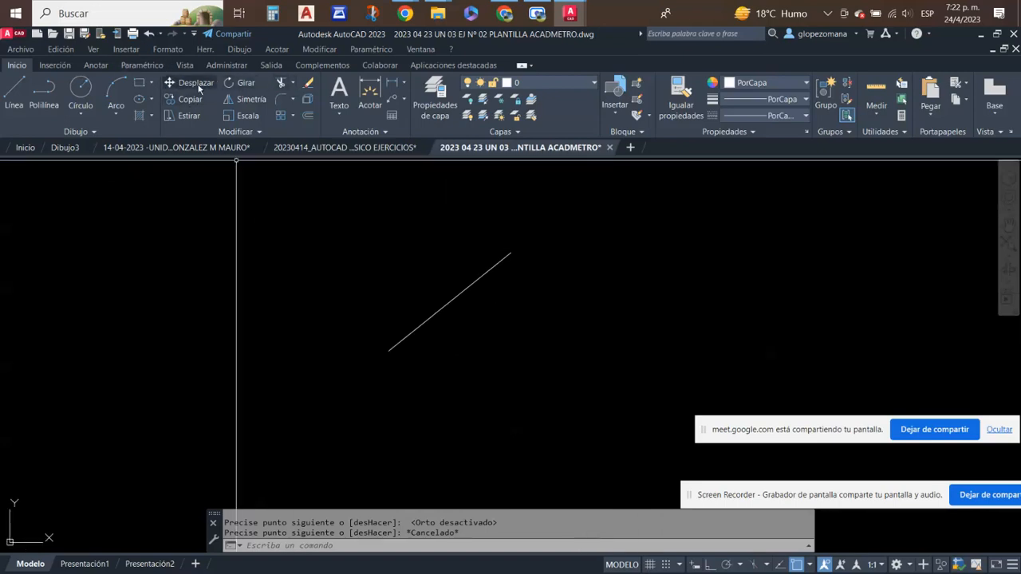
{"action": "left_click", "coordinate": [391, 83]}
{"action": "left_click", "coordinate": [511, 252]}
{"action": "left_click", "coordinate": [396, 346]}
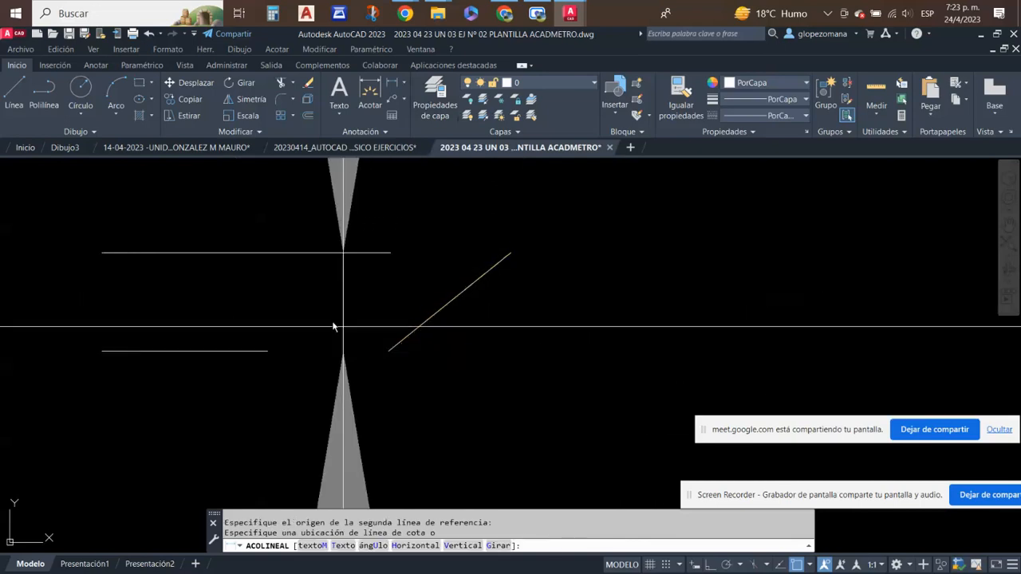
{"action": "scroll", "coordinate": [331, 271], "scroll_direction": "down", "scroll_amount": 6}
{"action": "left_click", "coordinate": [334, 272]}
- Add an aligned dimension between the diagonal line's endpoints, placed below and to the right of the line
{"action": "scroll", "coordinate": [351, 277], "scroll_direction": "down", "scroll_amount": 3}
{"action": "scroll", "coordinate": [331, 320], "scroll_direction": "up", "scroll_amount": 6}
{"action": "scroll", "coordinate": [303, 300], "scroll_direction": "up", "scroll_amount": 4}
{"action": "scroll", "coordinate": [303, 300], "scroll_direction": "down", "scroll_amount": 4}
{"action": "middle_click_drag", "start_coordinate": [401, 255], "coordinate": [395, 460]}
{"action": "middle_click_drag", "start_coordinate": [406, 275], "coordinate": [384, 321]}
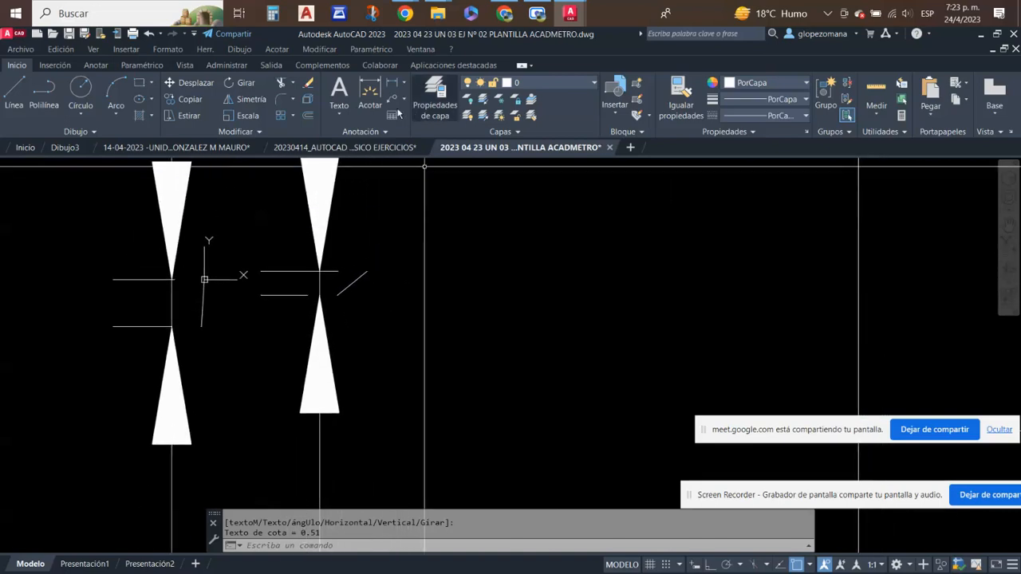
{"action": "left_click", "coordinate": [404, 84]}
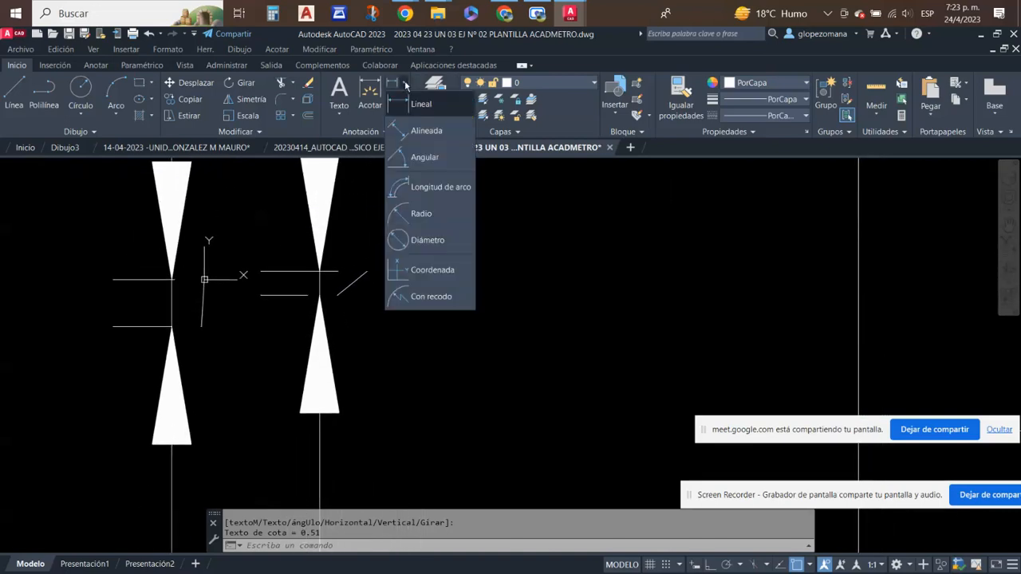
{"action": "left_click", "coordinate": [424, 130]}
{"action": "scroll", "coordinate": [369, 243], "scroll_direction": "up", "scroll_amount": 4}
{"action": "left_click", "coordinate": [367, 319]}
{"action": "key", "text": "Escape"}
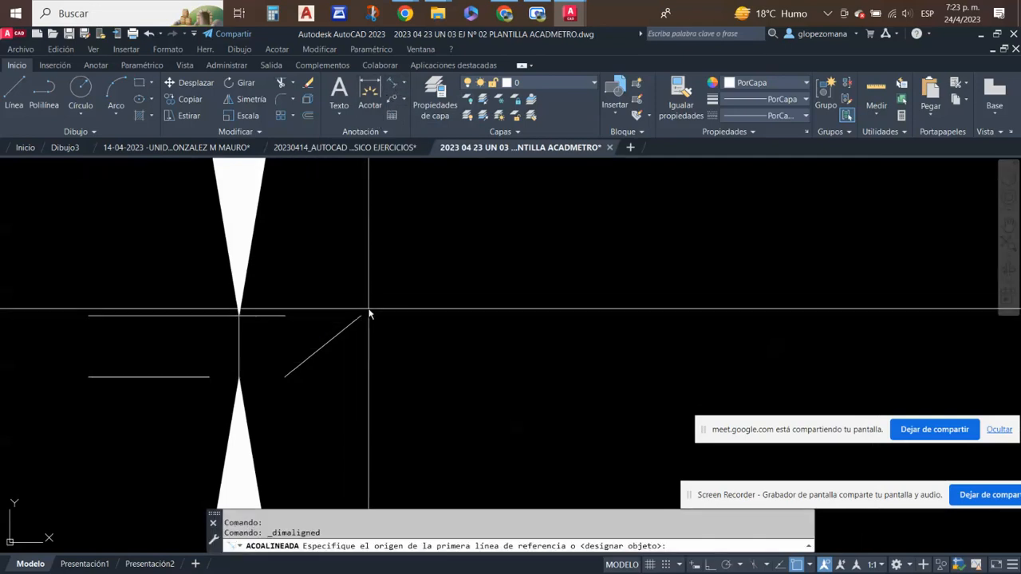
{"action": "left_click", "coordinate": [285, 378]}
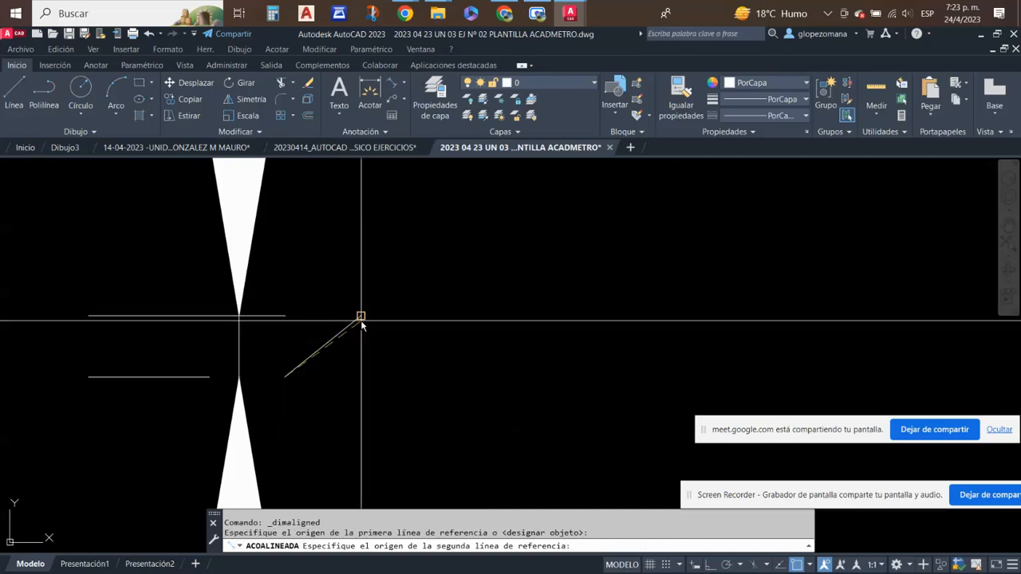
{"action": "left_click", "coordinate": [360, 317]}
{"action": "scroll", "coordinate": [383, 337], "scroll_direction": "down", "scroll_amount": 5}
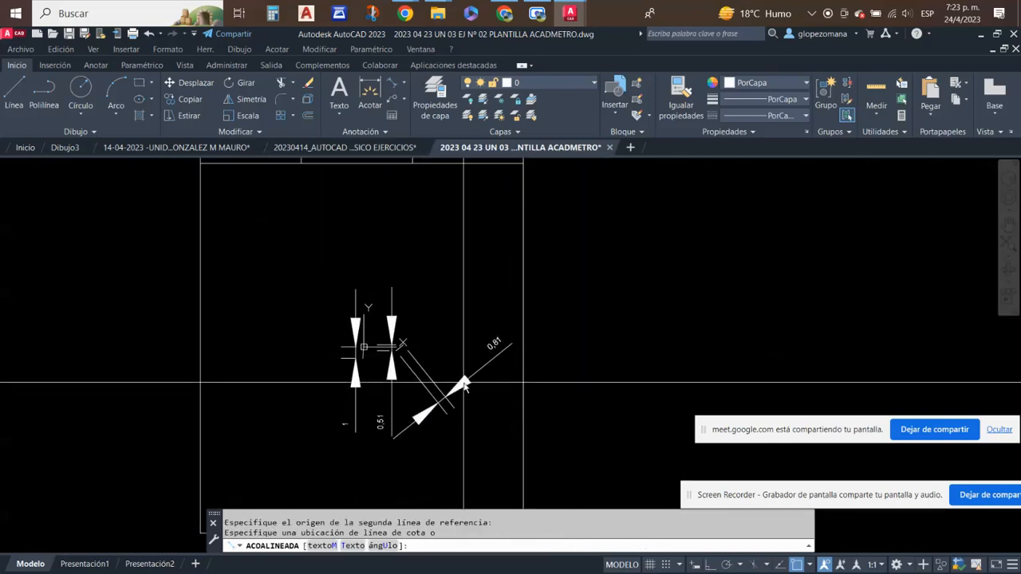
{"action": "left_click", "coordinate": [468, 396]}
- Compare the diagonal line's aligned and linear dimensions, then examine the slanted line at the origin with its vertical dimension
{"action": "scroll", "coordinate": [510, 343], "scroll_direction": "up", "scroll_amount": 3}
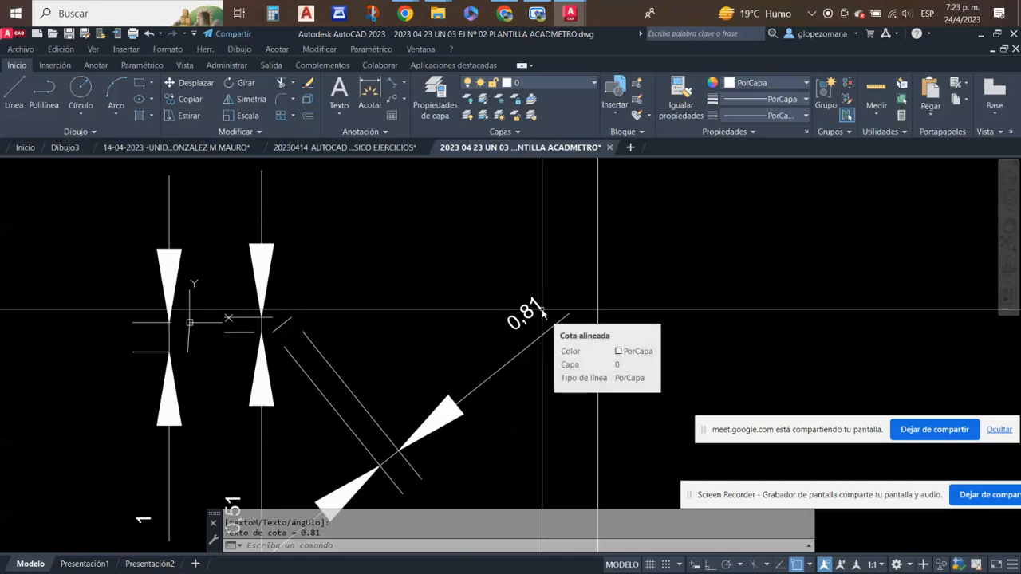
{"action": "scroll", "coordinate": [311, 335], "scroll_direction": "up", "scroll_amount": 2}
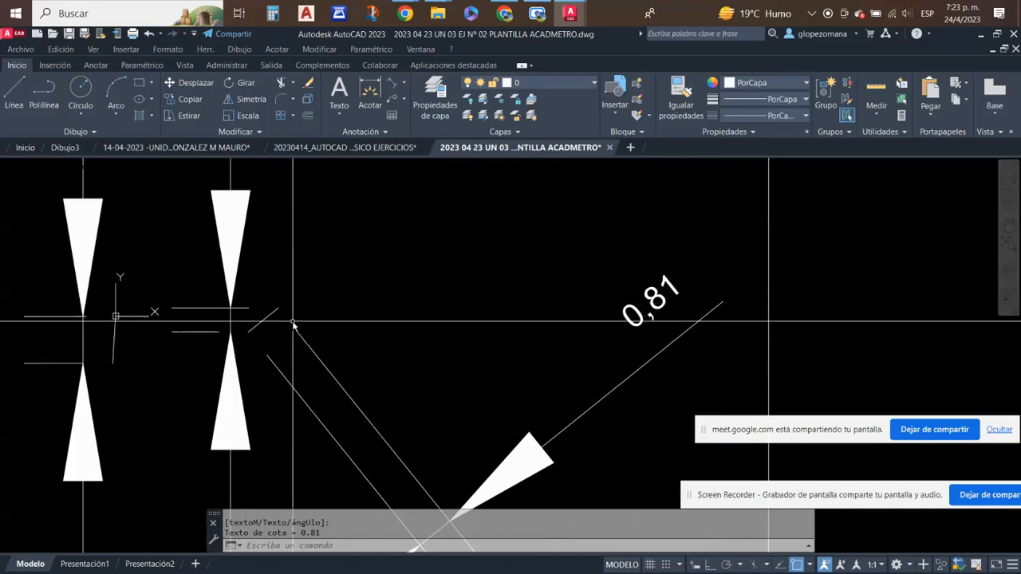
{"action": "scroll", "coordinate": [292, 325], "scroll_direction": "down", "scroll_amount": 3}
{"action": "scroll", "coordinate": [271, 334], "scroll_direction": "up", "scroll_amount": 2}
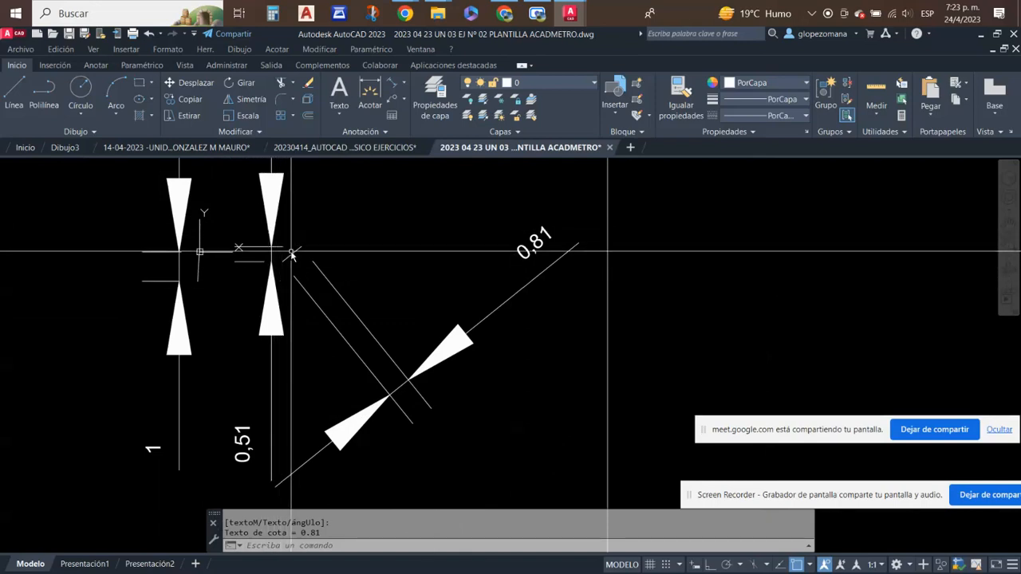
{"action": "scroll", "coordinate": [219, 263], "scroll_direction": "up", "scroll_amount": 4}
{"action": "scroll", "coordinate": [171, 297], "scroll_direction": "up", "scroll_amount": 2}
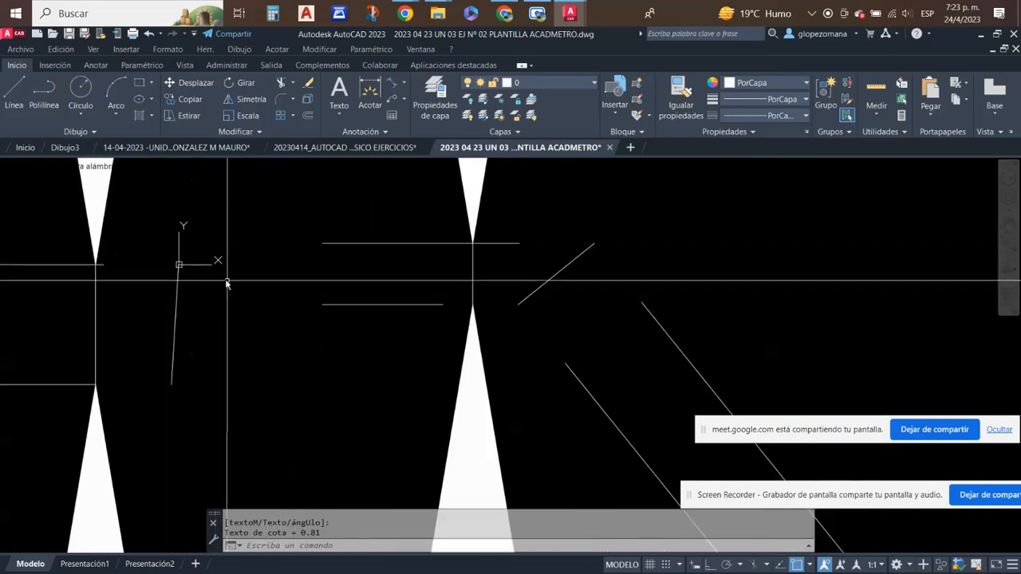
{"action": "scroll", "coordinate": [189, 295], "scroll_direction": "up", "scroll_amount": 2}
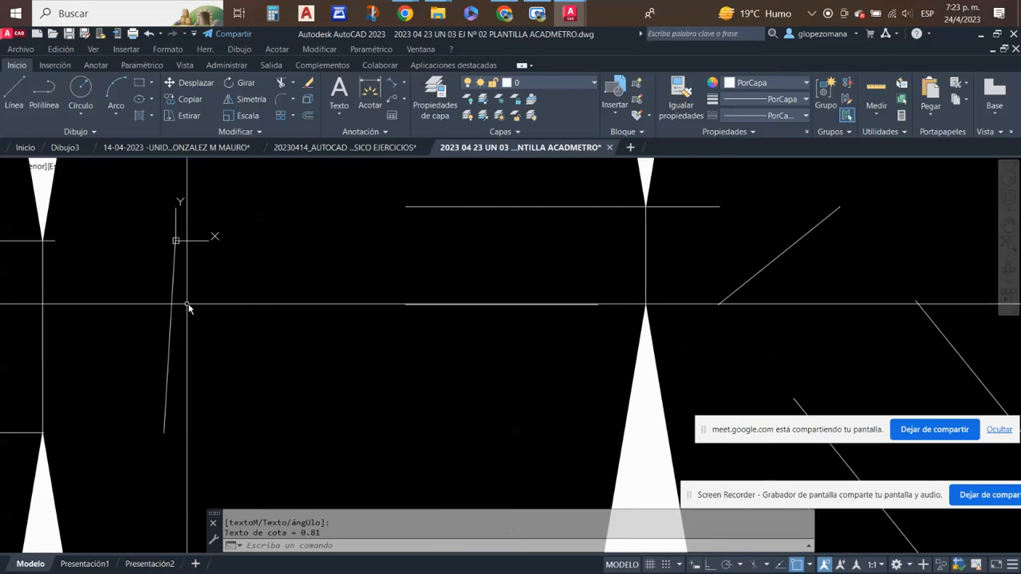
{"action": "scroll", "coordinate": [255, 334], "scroll_direction": "down", "scroll_amount": 6}
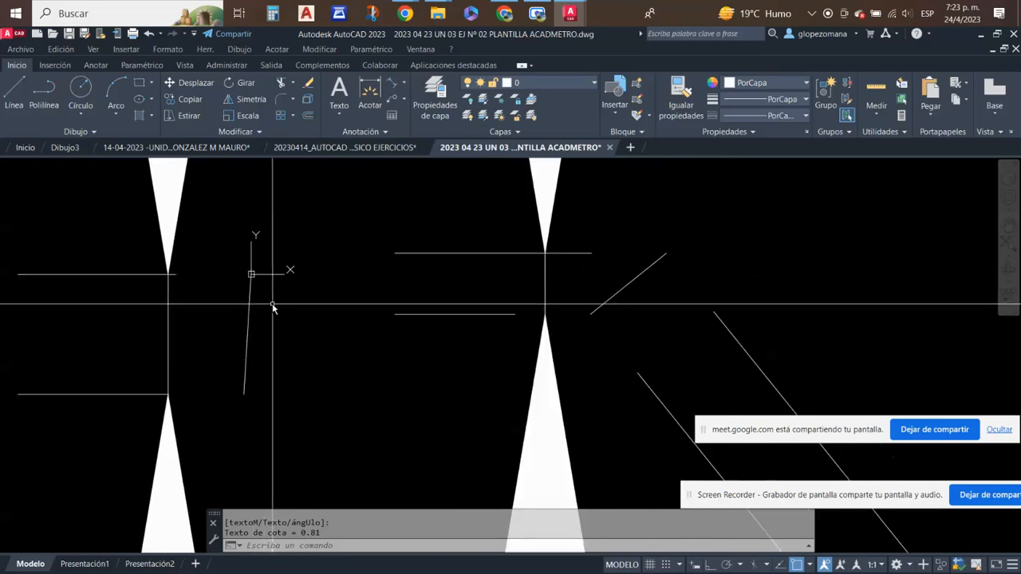
{"action": "middle_click_drag", "start_coordinate": [243, 444], "coordinate": [245, 335]}
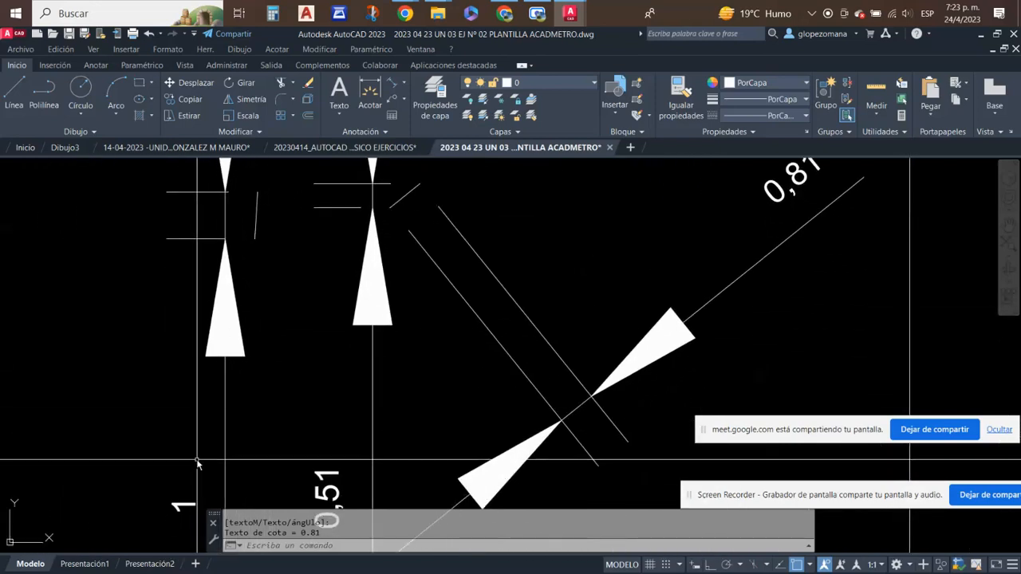
- List the geometric data of the slanted line at the origin with the LIST command
{"action": "middle_click_drag", "start_coordinate": [267, 257], "coordinate": [268, 319]}
{"action": "scroll", "coordinate": [268, 290], "scroll_direction": "up", "scroll_amount": 2}
{"action": "left_click", "coordinate": [268, 289]}
{"action": "left_click", "coordinate": [243, 272]}
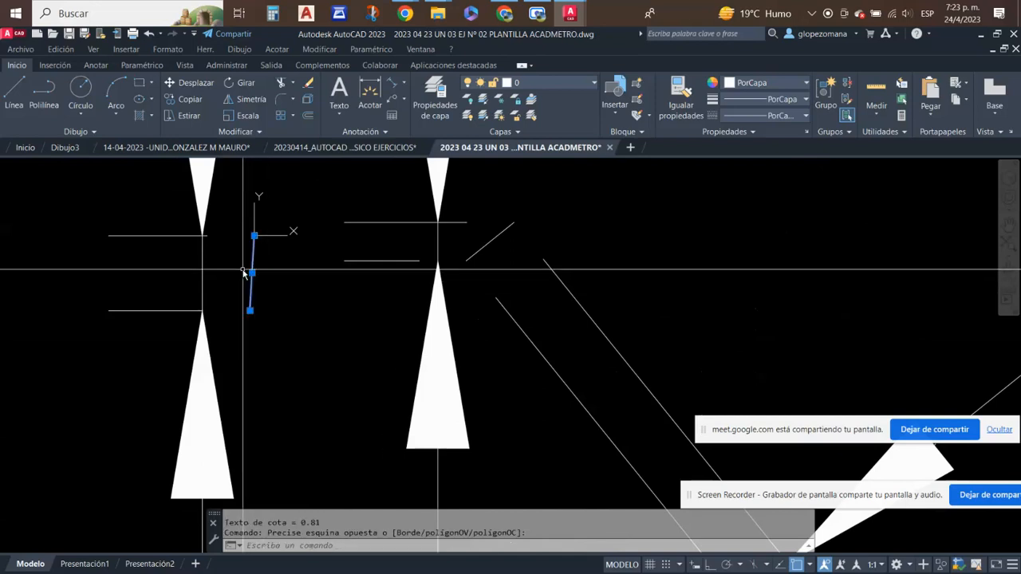
{"action": "type", "text": "list"}
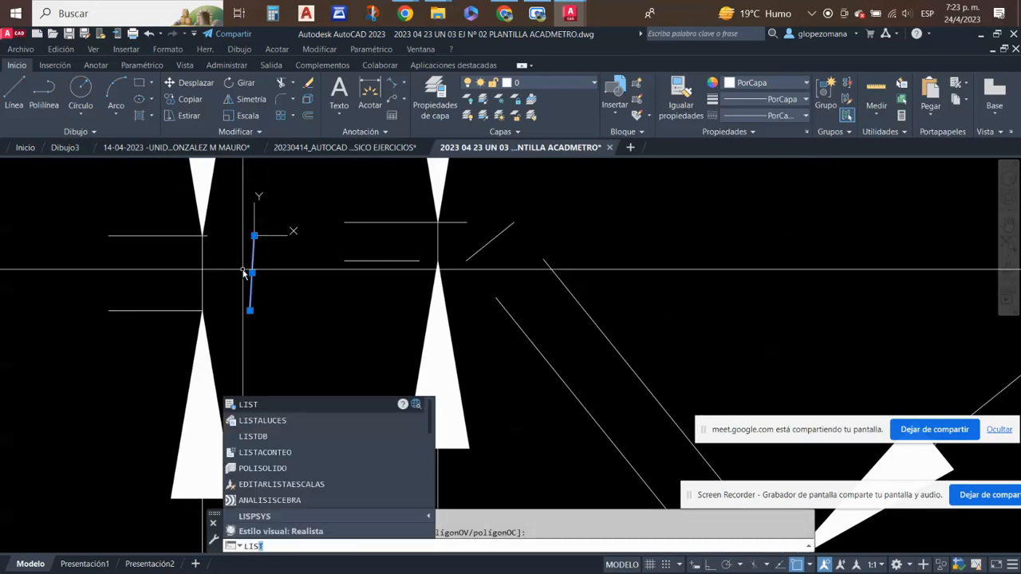
{"action": "key", "text": "Return"}
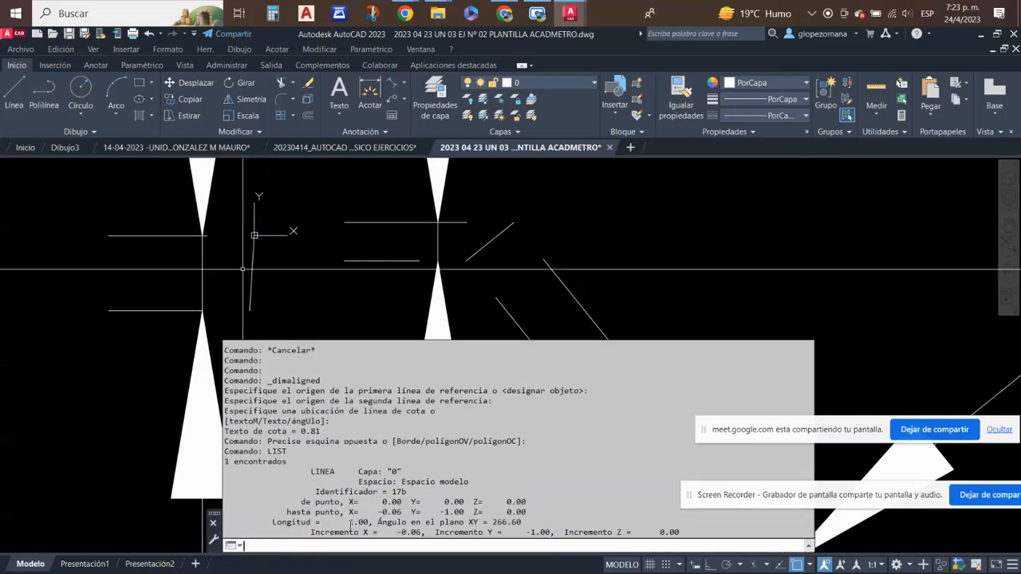
{"action": "key", "text": "Escape"}
{"action": "scroll", "coordinate": [456, 273], "scroll_direction": "down", "scroll_amount": 2}
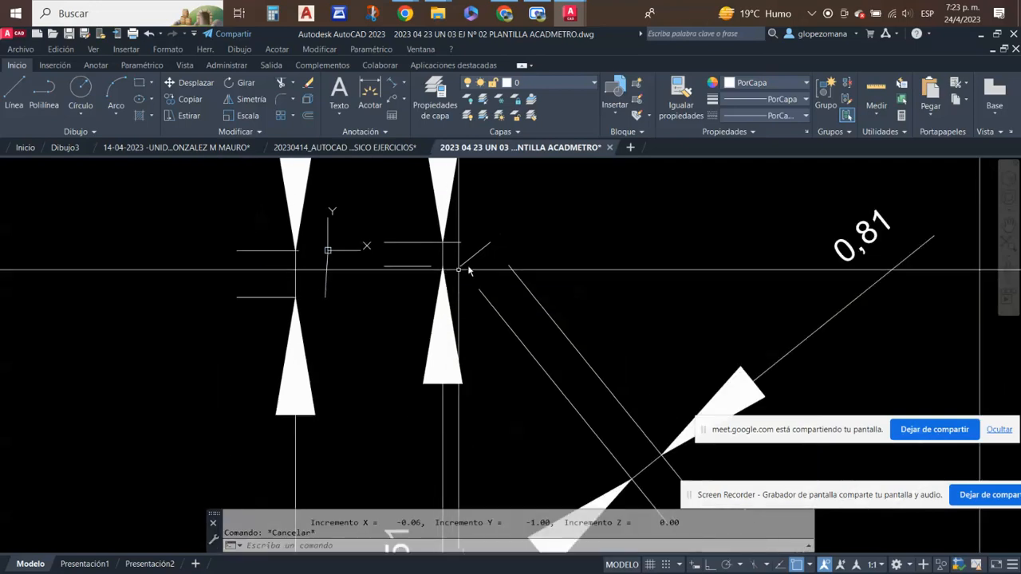
- Select the vertical dimension of the slanted line at the origin and open its properties
{"action": "scroll", "coordinate": [369, 253], "scroll_direction": "up", "scroll_amount": 2}
{"action": "scroll", "coordinate": [331, 275], "scroll_direction": "down", "scroll_amount": 2}
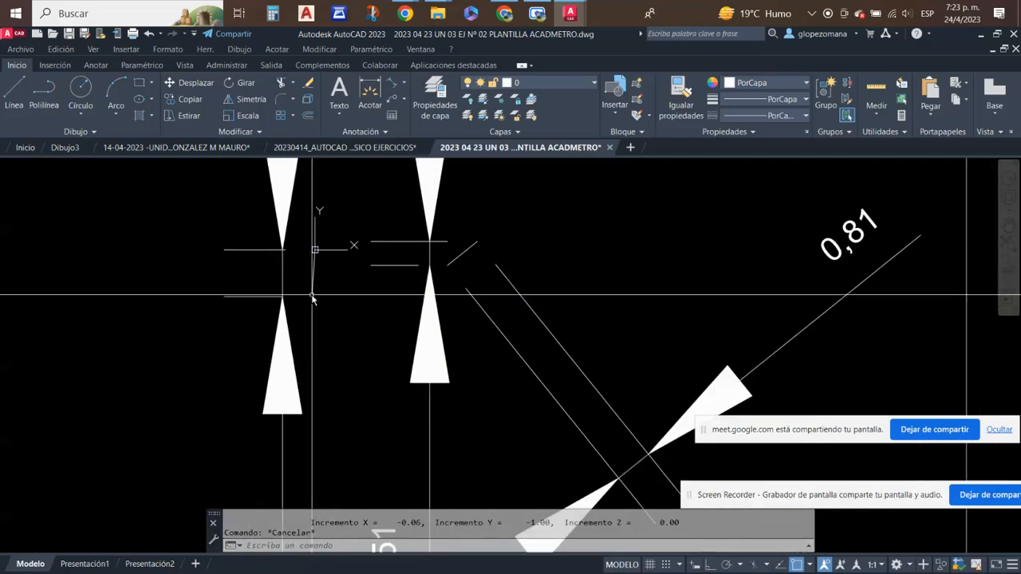
{"action": "scroll", "coordinate": [320, 249], "scroll_direction": "up", "scroll_amount": 2}
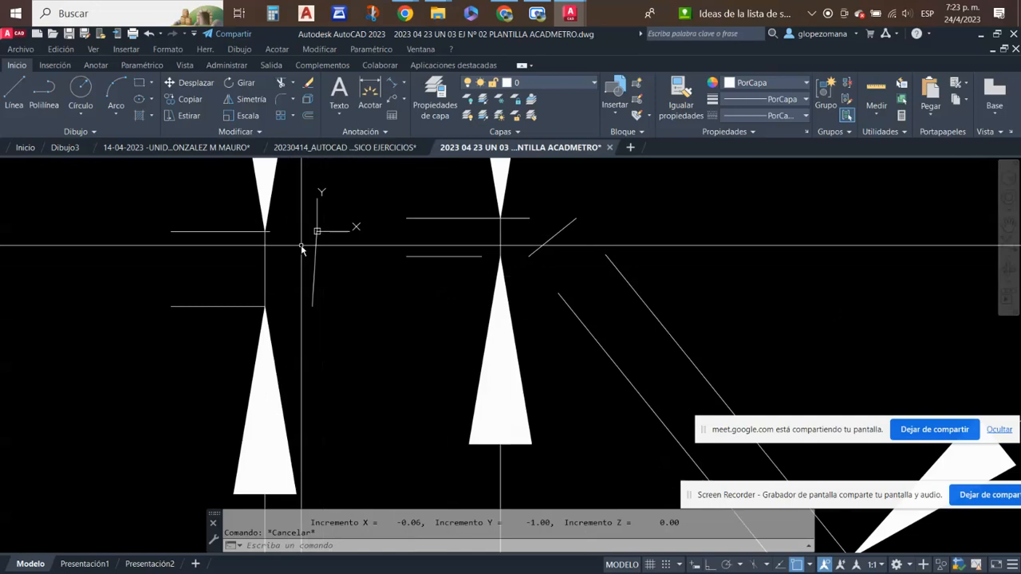
{"action": "scroll", "coordinate": [307, 287], "scroll_direction": "down", "scroll_amount": 2}
{"action": "scroll", "coordinate": [309, 273], "scroll_direction": "up", "scroll_amount": 2}
{"action": "left_click", "coordinate": [319, 296]}
{"action": "left_click", "coordinate": [255, 338]}
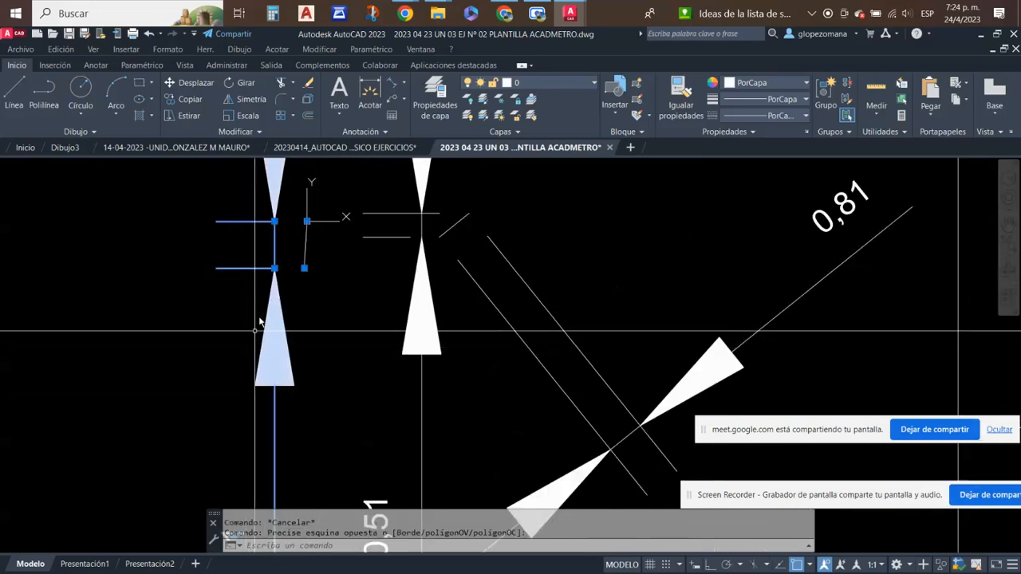
{"action": "scroll", "coordinate": [298, 205], "scroll_direction": "up", "scroll_amount": 4}
{"action": "scroll", "coordinate": [369, 250], "scroll_direction": "down", "scroll_amount": 5}
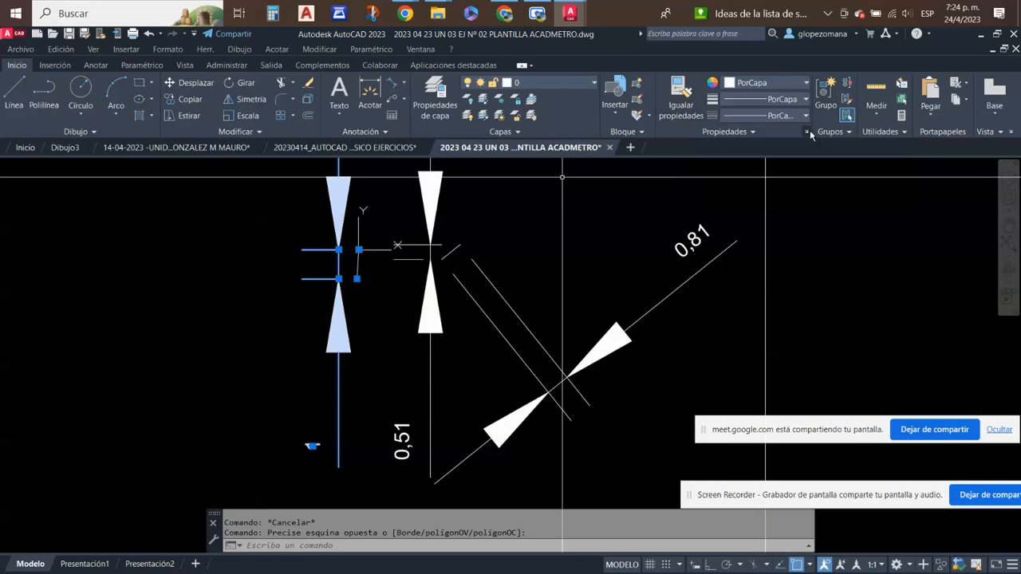
{"action": "left_click", "coordinate": [807, 132]}
{"action": "mouse_move", "coordinate": [11, 436]}
- Set the primary units precision of the origin line's vertical dimension to show seven decimals, and deselect it
{"action": "scroll", "coordinate": [76, 432], "scroll_direction": "down", "scroll_amount": 2}
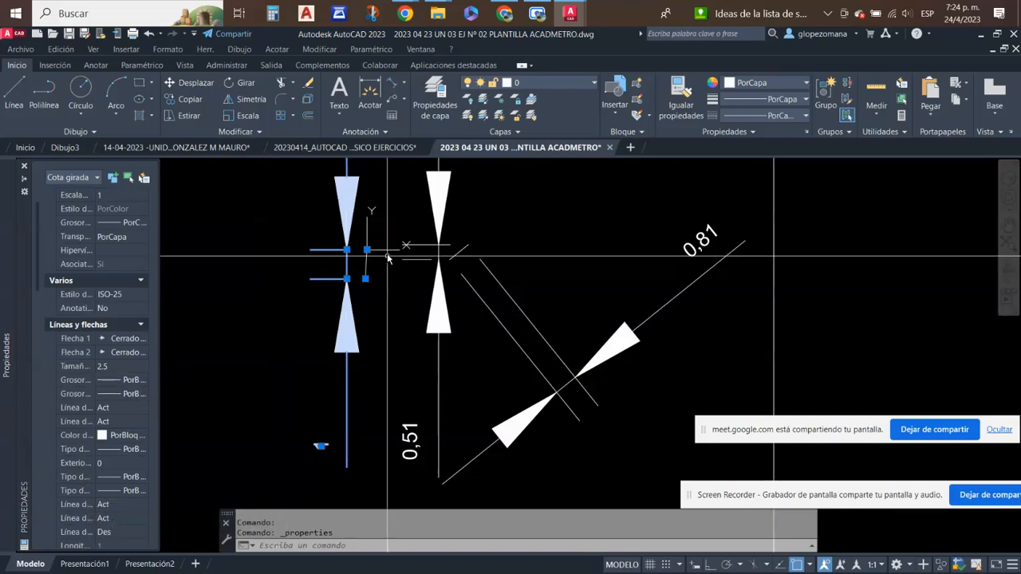
{"action": "scroll", "coordinate": [371, 260], "scroll_direction": "up", "scroll_amount": 8}
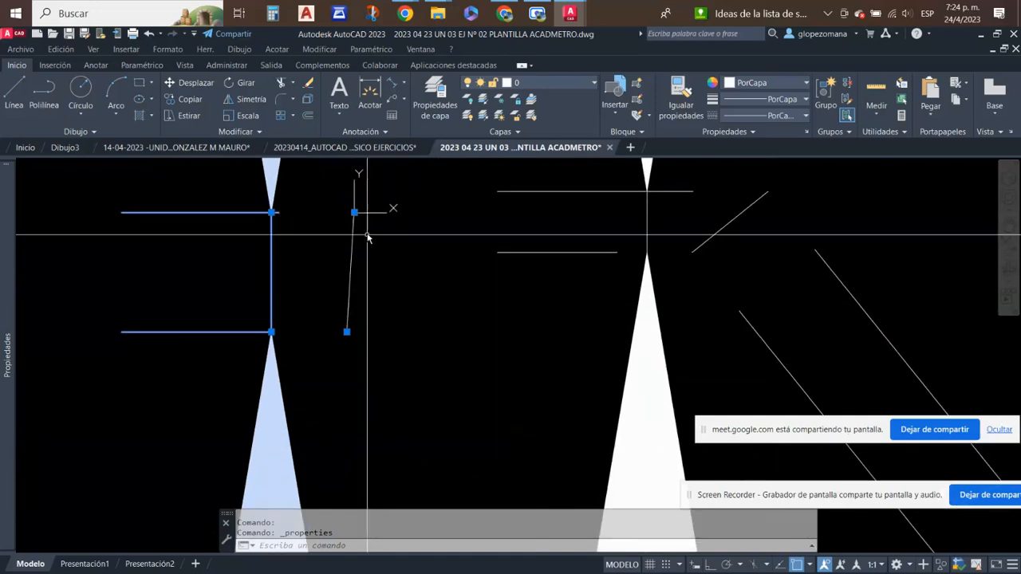
{"action": "scroll", "coordinate": [372, 254], "scroll_direction": "up", "scroll_amount": 3}
{"action": "scroll", "coordinate": [391, 207], "scroll_direction": "down", "scroll_amount": 8}
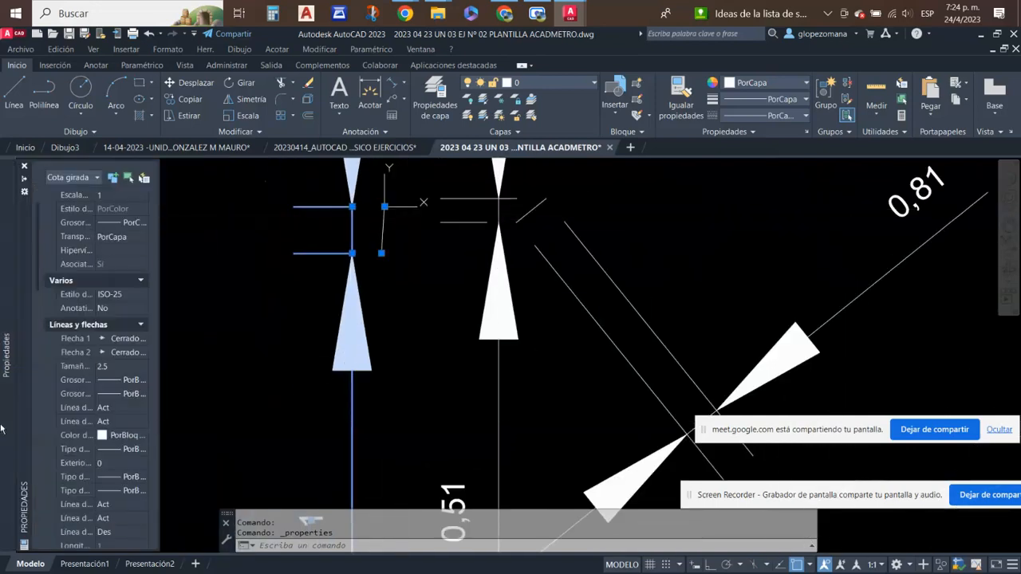
{"action": "scroll", "coordinate": [111, 490], "scroll_direction": "down", "scroll_amount": 3}
{"action": "scroll", "coordinate": [102, 498], "scroll_direction": "down", "scroll_amount": 10}
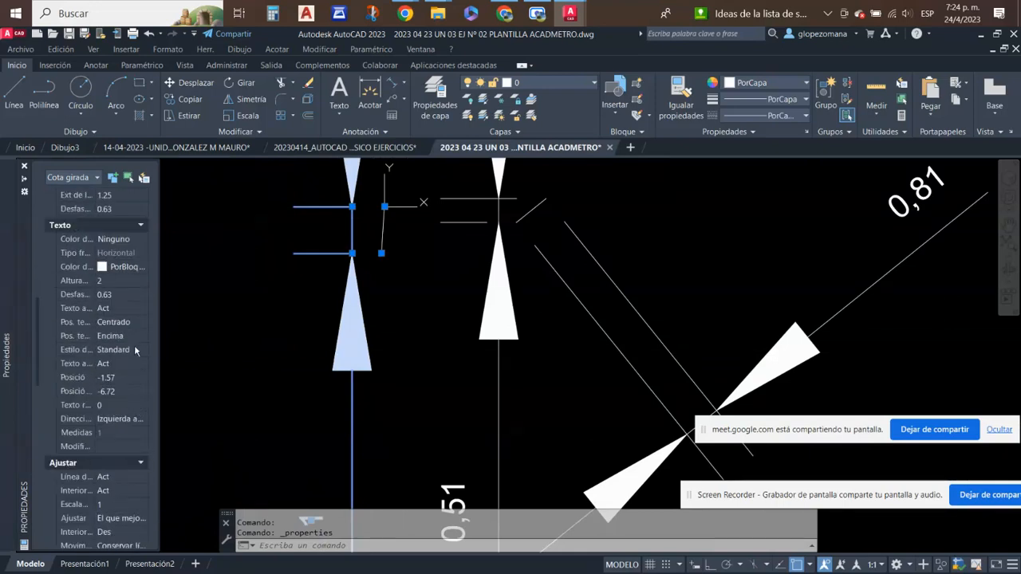
{"action": "scroll", "coordinate": [135, 350], "scroll_direction": "down", "scroll_amount": 3}
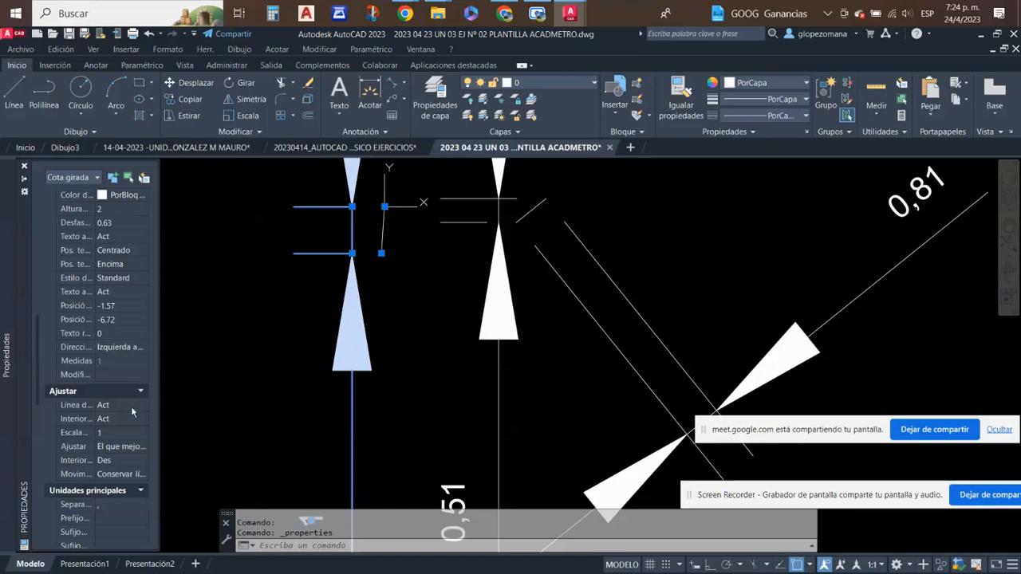
{"action": "scroll", "coordinate": [135, 284], "scroll_direction": "up", "scroll_amount": 3}
{"action": "scroll", "coordinate": [135, 285], "scroll_direction": "down", "scroll_amount": 3}
{"action": "scroll", "coordinate": [134, 293], "scroll_direction": "down", "scroll_amount": 2}
{"action": "scroll", "coordinate": [120, 463], "scroll_direction": "down", "scroll_amount": 5}
{"action": "left_click", "coordinate": [109, 476]}
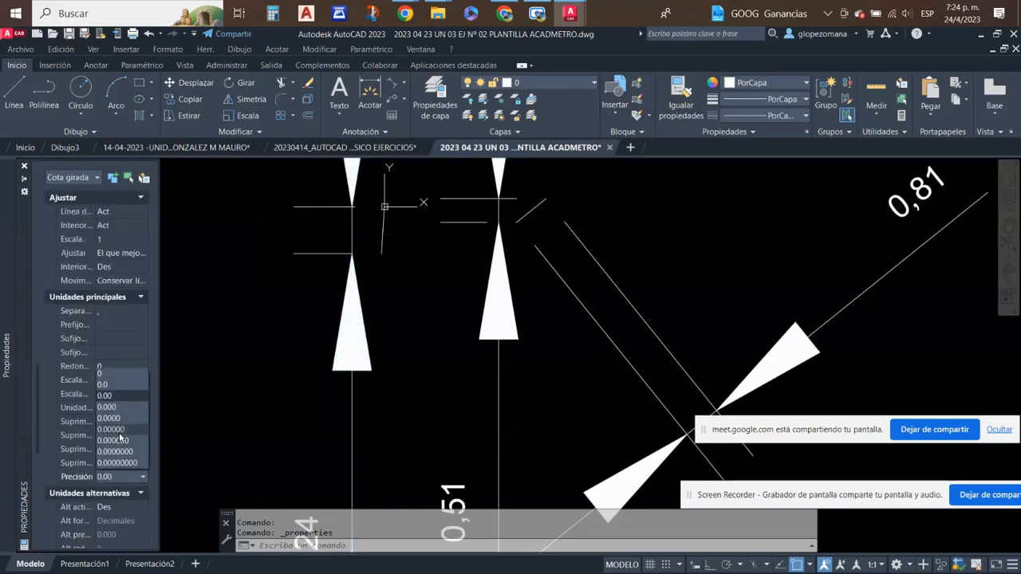
{"action": "scroll", "coordinate": [391, 391], "scroll_direction": "down", "scroll_amount": 3}
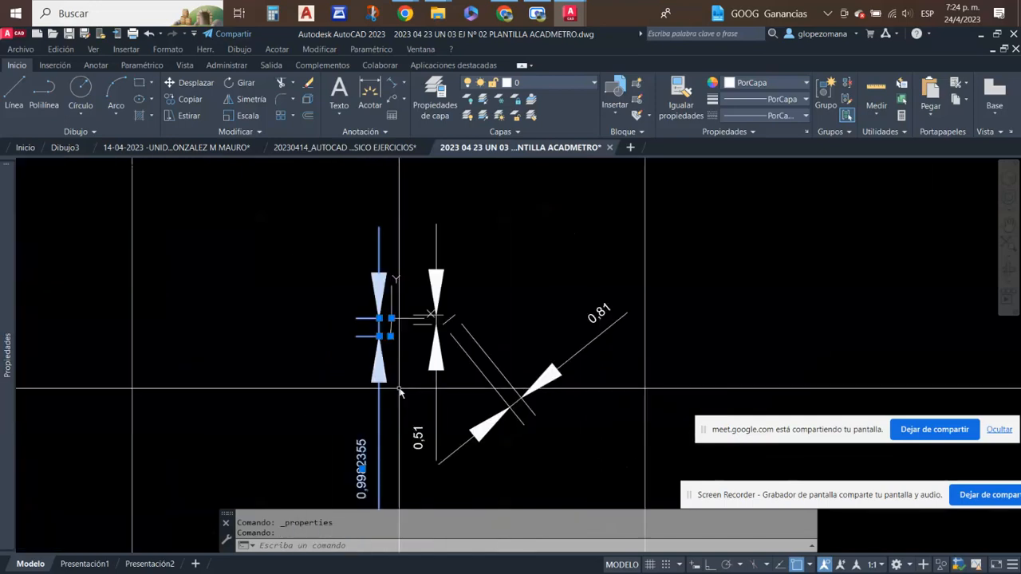
{"action": "scroll", "coordinate": [391, 439], "scroll_direction": "up", "scroll_amount": 3}
{"action": "middle_click_drag", "start_coordinate": [397, 434], "coordinate": [408, 407]}
{"action": "key", "text": "Escape"}
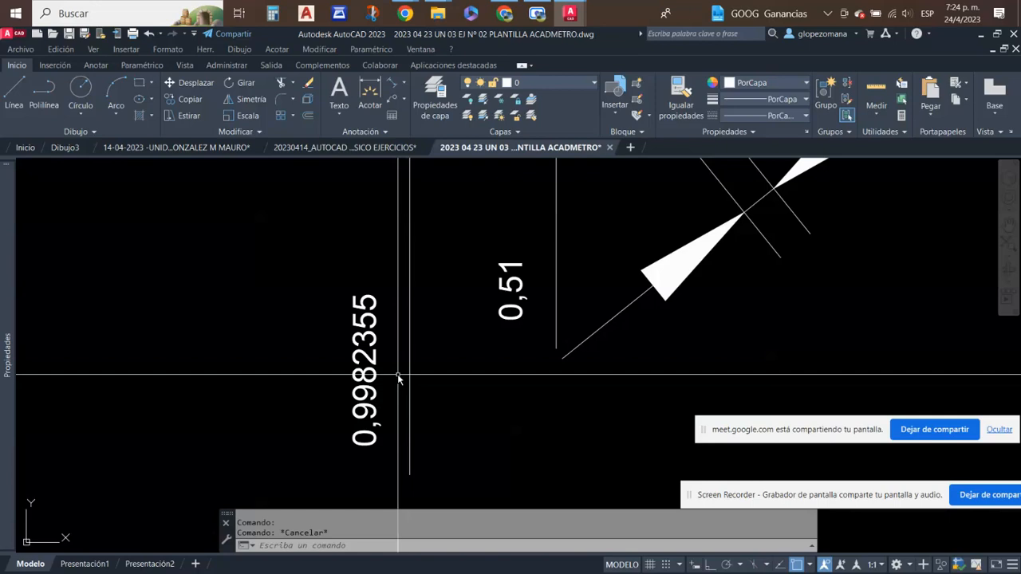
- Compare the origin line's vertical dimension with the diagonal line's linear and aligned dimensions, highlighting the diagonal line
{"action": "scroll", "coordinate": [441, 343], "scroll_direction": "down", "scroll_amount": 4}
{"action": "scroll", "coordinate": [449, 391], "scroll_direction": "up", "scroll_amount": 2}
{"action": "middle_click_drag", "start_coordinate": [396, 391], "coordinate": [401, 310]}
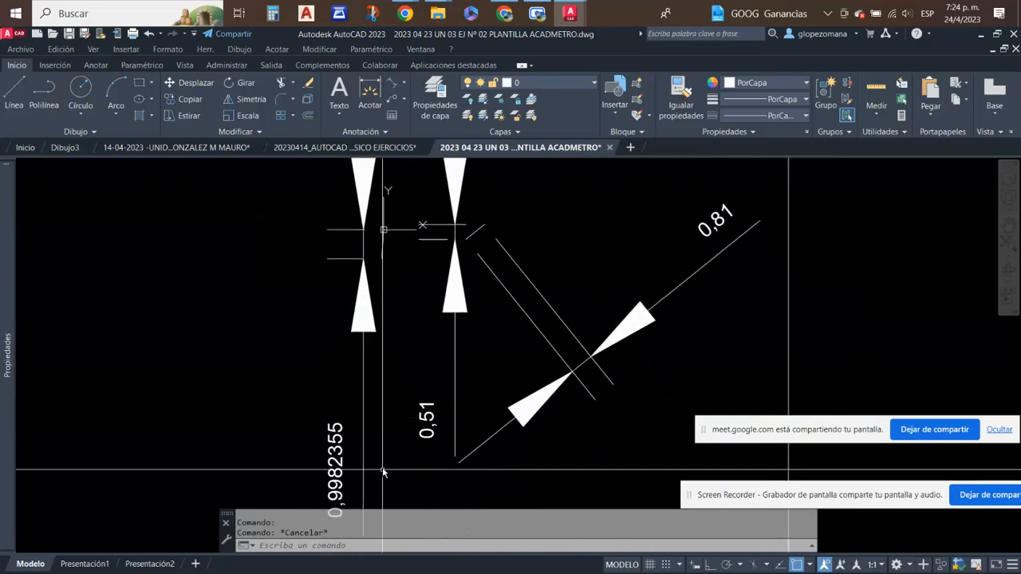
{"action": "middle_click_drag", "start_coordinate": [383, 476], "coordinate": [387, 386]}
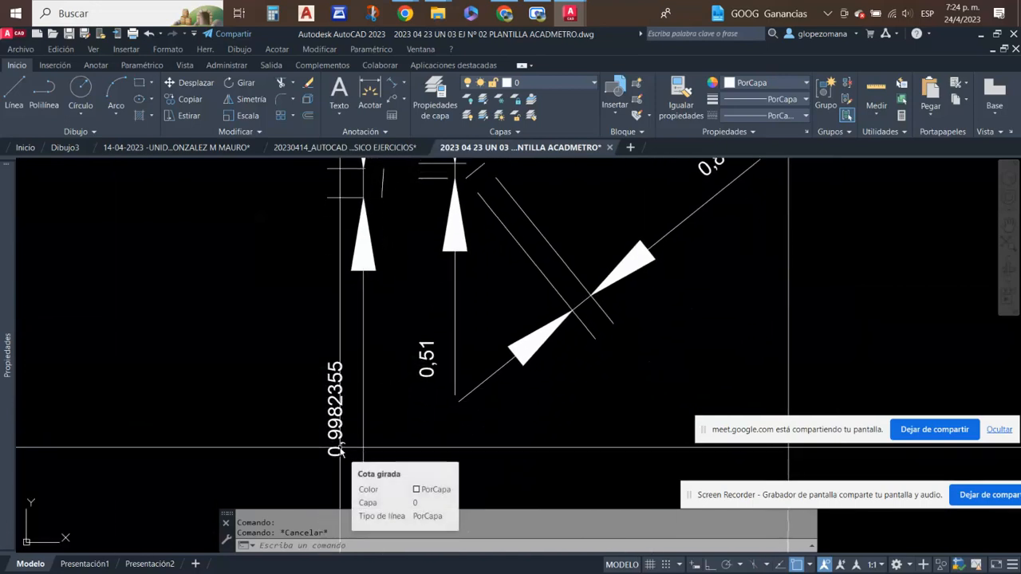
{"action": "middle_click_drag", "start_coordinate": [450, 392], "coordinate": [408, 460]}
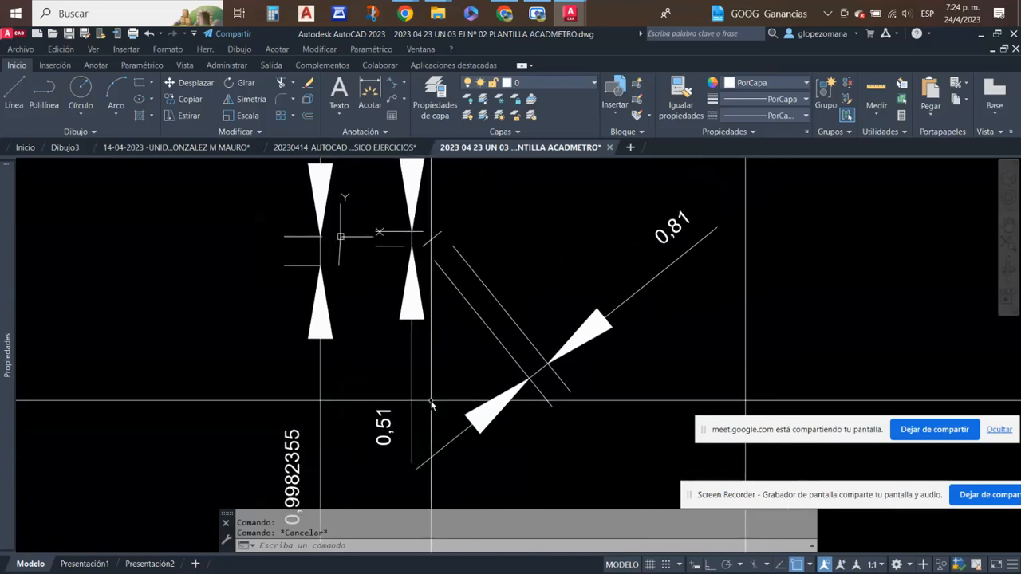
{"action": "scroll", "coordinate": [441, 391], "scroll_direction": "down", "scroll_amount": 1}
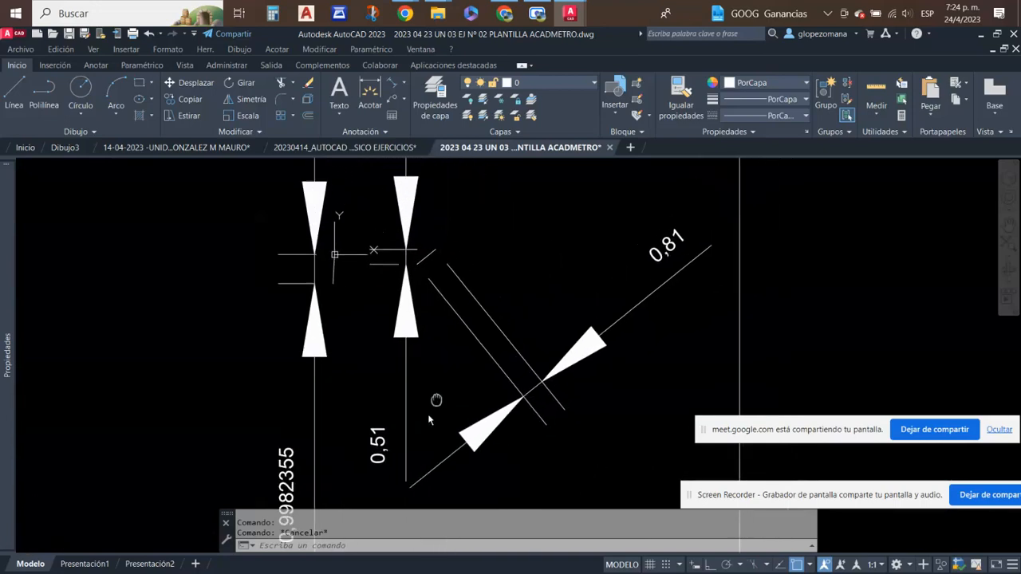
{"action": "scroll", "coordinate": [410, 308], "scroll_direction": "up", "scroll_amount": 5}
{"action": "scroll", "coordinate": [394, 311], "scroll_direction": "up", "scroll_amount": 4}
{"action": "left_click", "coordinate": [439, 322]}
{"action": "left_click", "coordinate": [383, 258]}
{"action": "scroll", "coordinate": [550, 280], "scroll_direction": "down", "scroll_amount": 6}
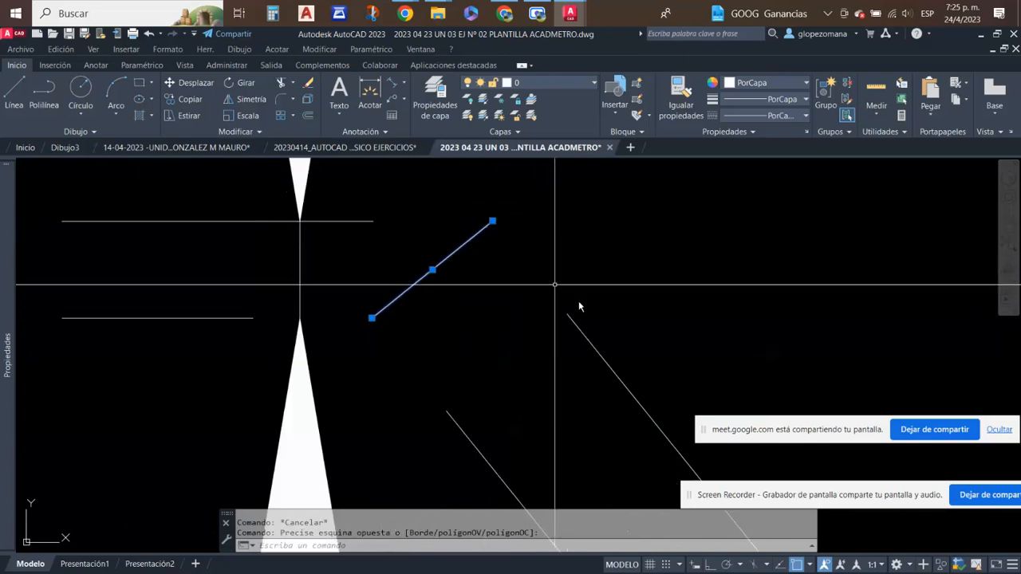
{"action": "scroll", "coordinate": [528, 470], "scroll_direction": "down", "scroll_amount": 5}
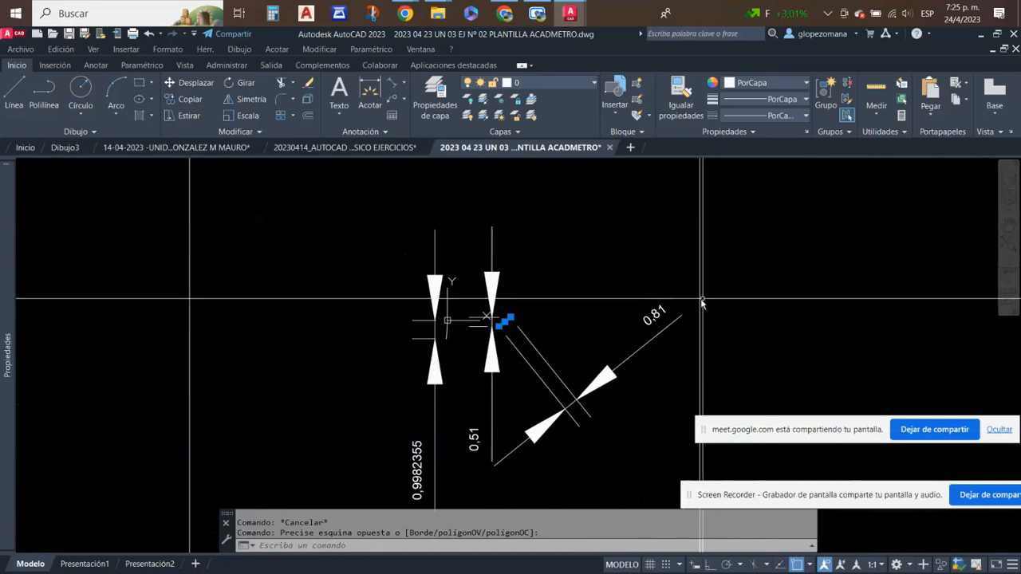
{"action": "scroll", "coordinate": [572, 322], "scroll_direction": "up", "scroll_amount": 2}
{"action": "key", "text": "Escape"}
- Erase the diagonal line together with its linear and aligned dimensions, keeping the slanted line at the origin and its dimension
{"action": "middle_click", "coordinate": [523, 231]}
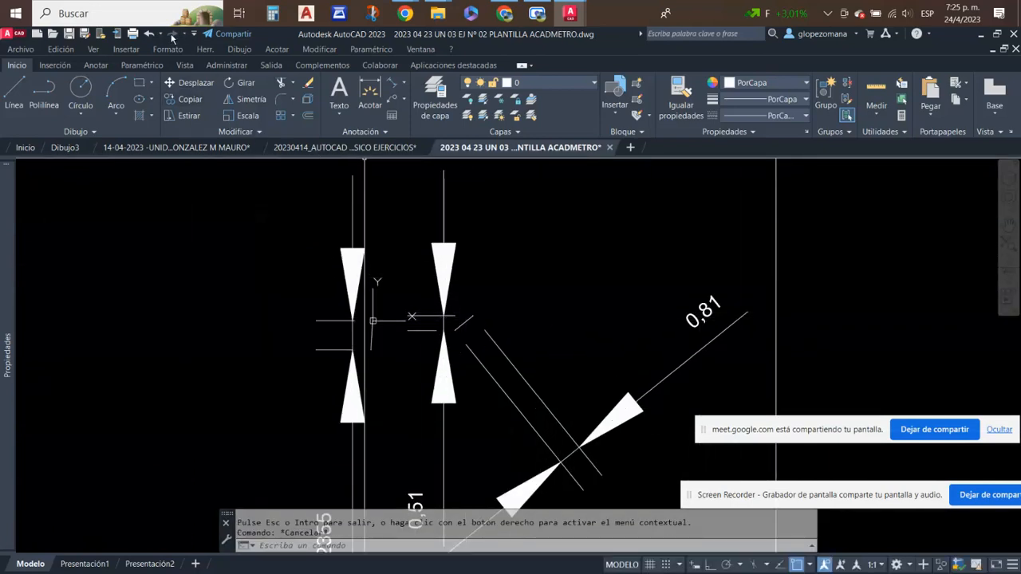
{"action": "left_click", "coordinate": [307, 85]}
{"action": "left_click", "coordinate": [564, 239]}
{"action": "left_click", "coordinate": [398, 456]}
{"action": "key", "text": "Return"}
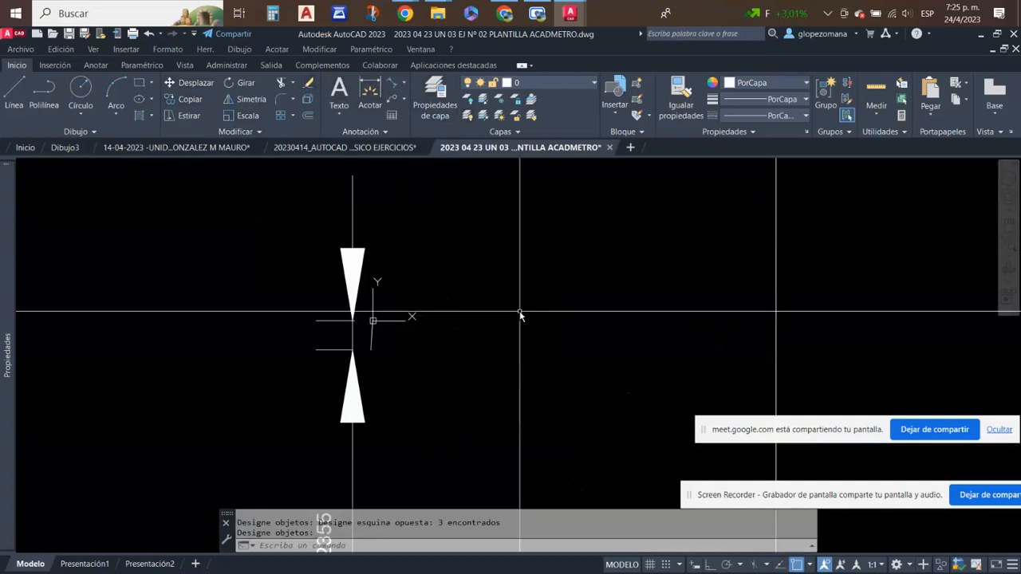
{"action": "scroll", "coordinate": [436, 332], "scroll_direction": "up", "scroll_amount": 3}
{"action": "middle_click_drag", "start_coordinate": [373, 330], "coordinate": [501, 353]}
{"action": "scroll", "coordinate": [495, 349], "scroll_direction": "down", "scroll_amount": 1}
{"action": "scroll", "coordinate": [499, 350], "scroll_direction": "down", "scroll_amount": 3}
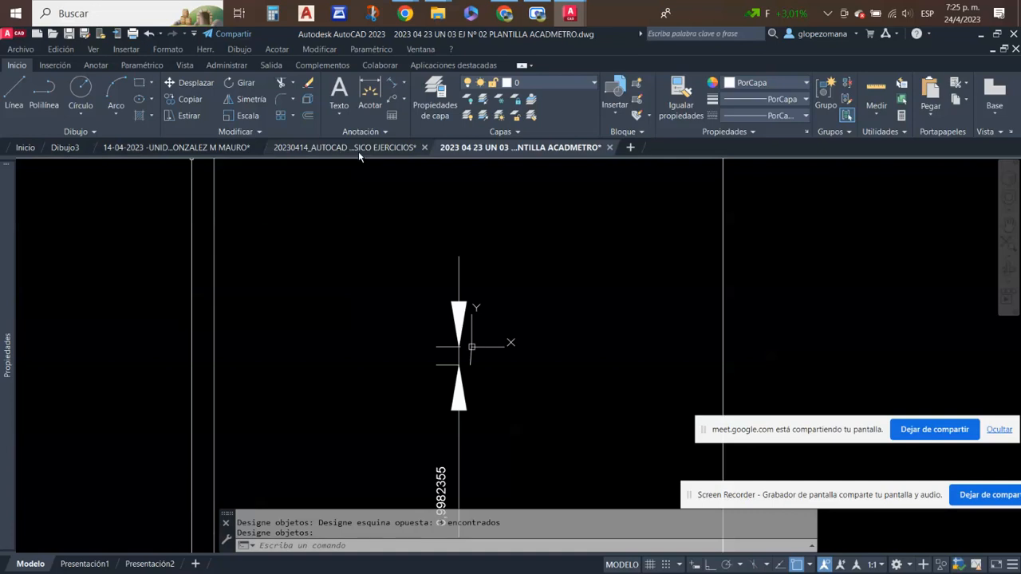
- Switch to the 20230414_AUTOCAD NIVEL BASICO EJERCICIOS drawing and review the Unidad 4 exercise sheets beside those of Unidad 3
{"action": "left_click", "coordinate": [358, 151]}
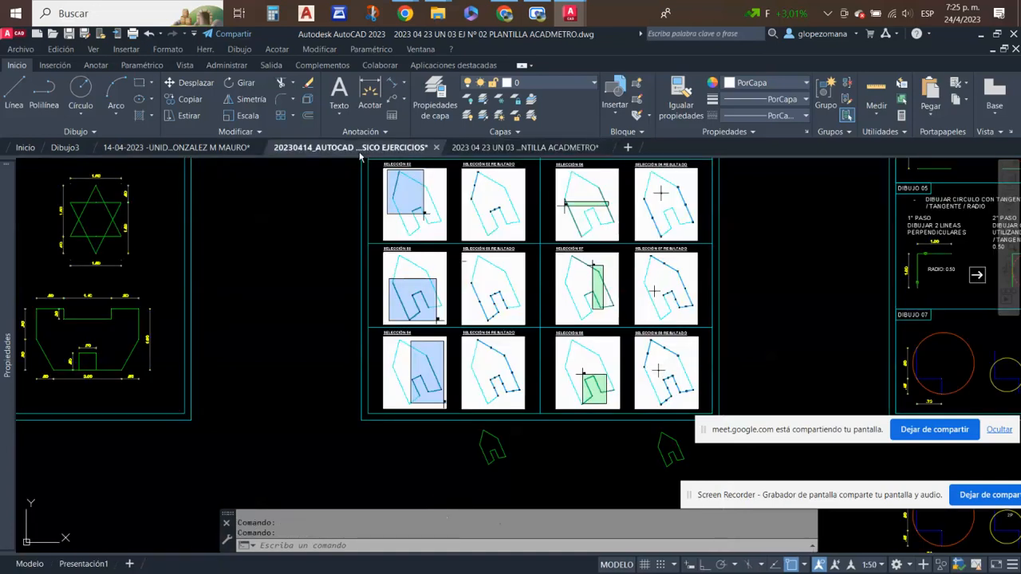
{"action": "scroll", "coordinate": [551, 341], "scroll_direction": "down", "scroll_amount": 5}
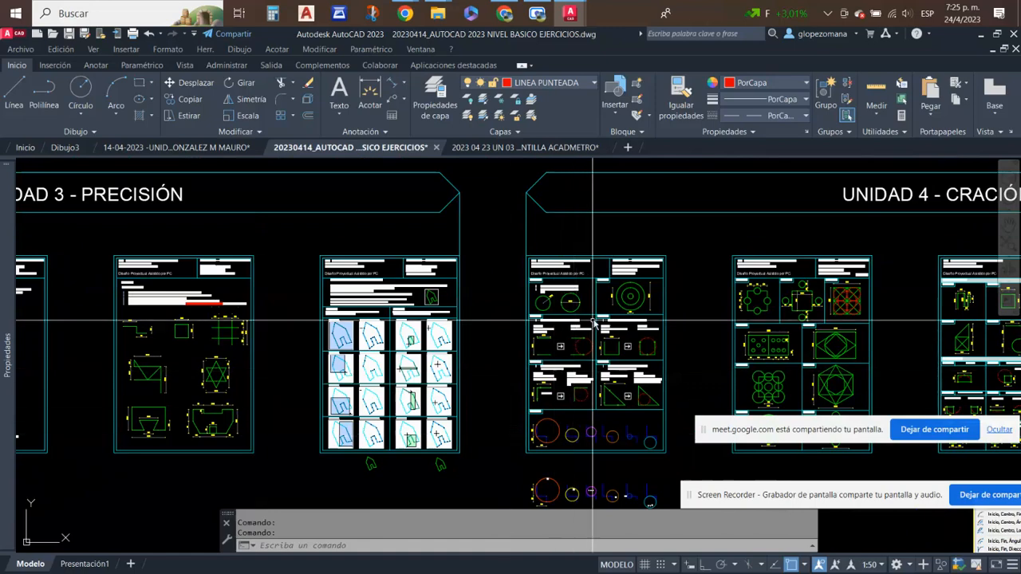
{"action": "scroll", "coordinate": [681, 288], "scroll_direction": "up", "scroll_amount": 3}
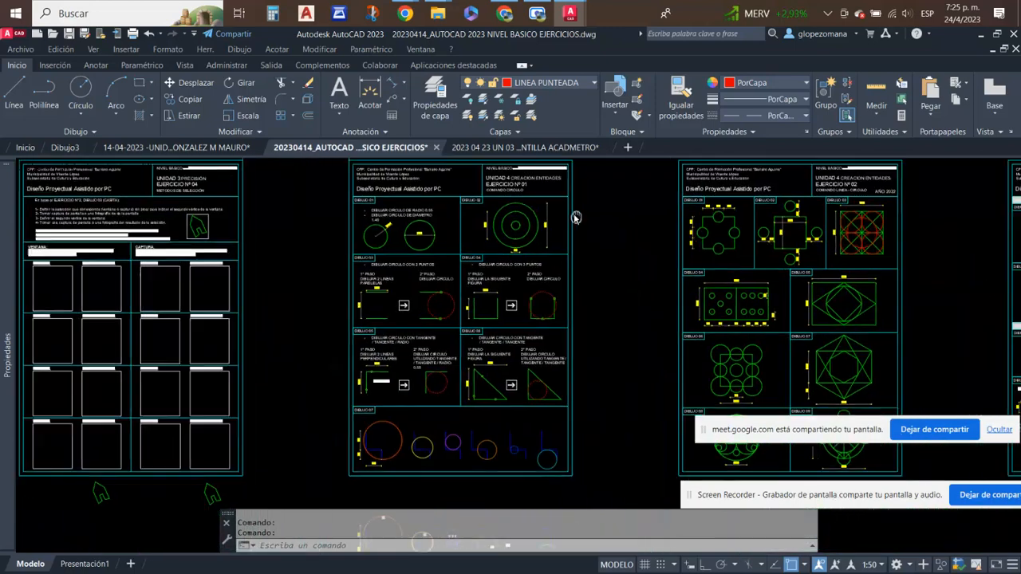
{"action": "middle_click_drag", "start_coordinate": [548, 238], "coordinate": [531, 259]}
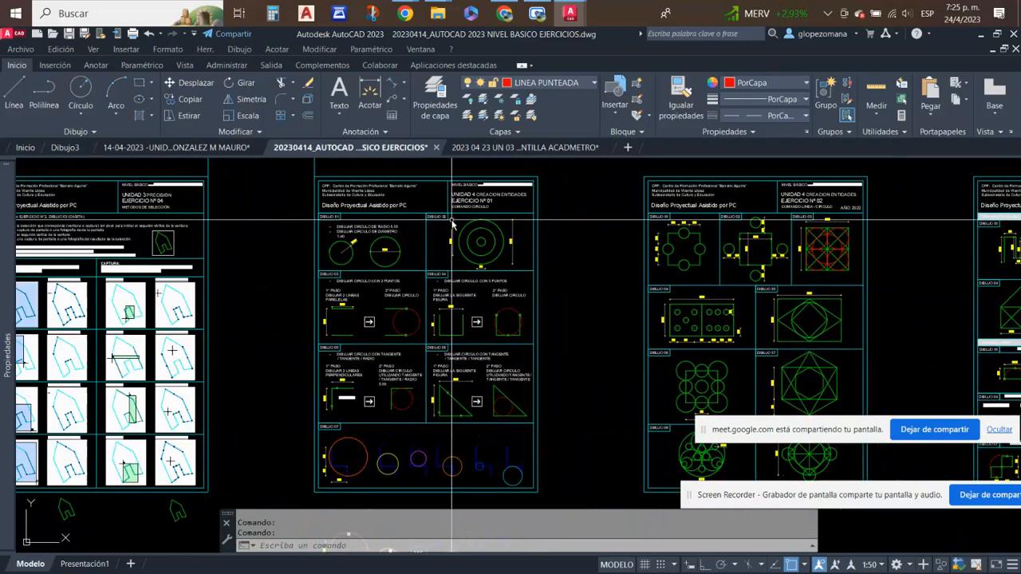
{"action": "middle_click_drag", "start_coordinate": [450, 227], "coordinate": [491, 233]}
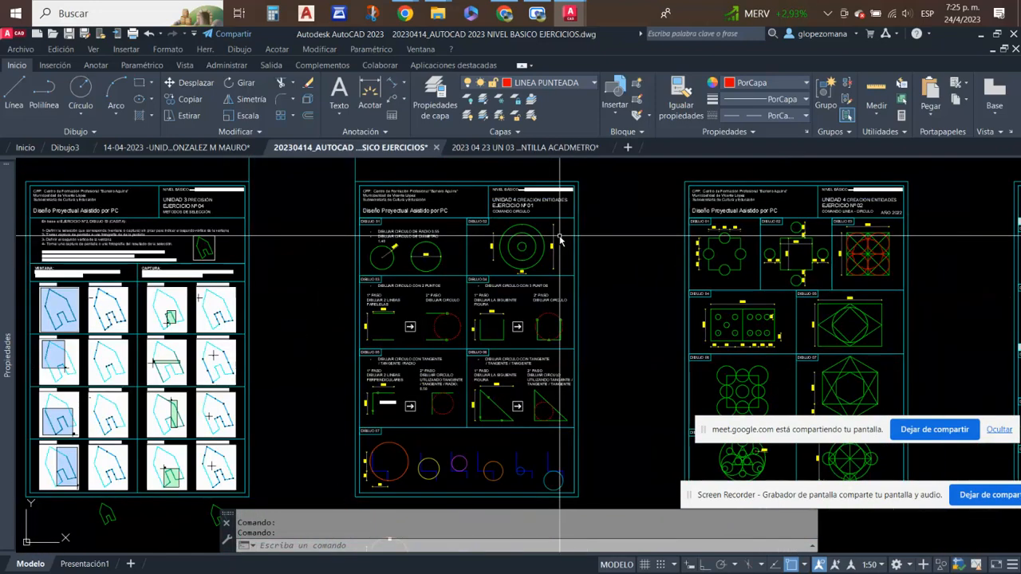
{"action": "scroll", "coordinate": [331, 291], "scroll_direction": "down", "scroll_amount": 2}
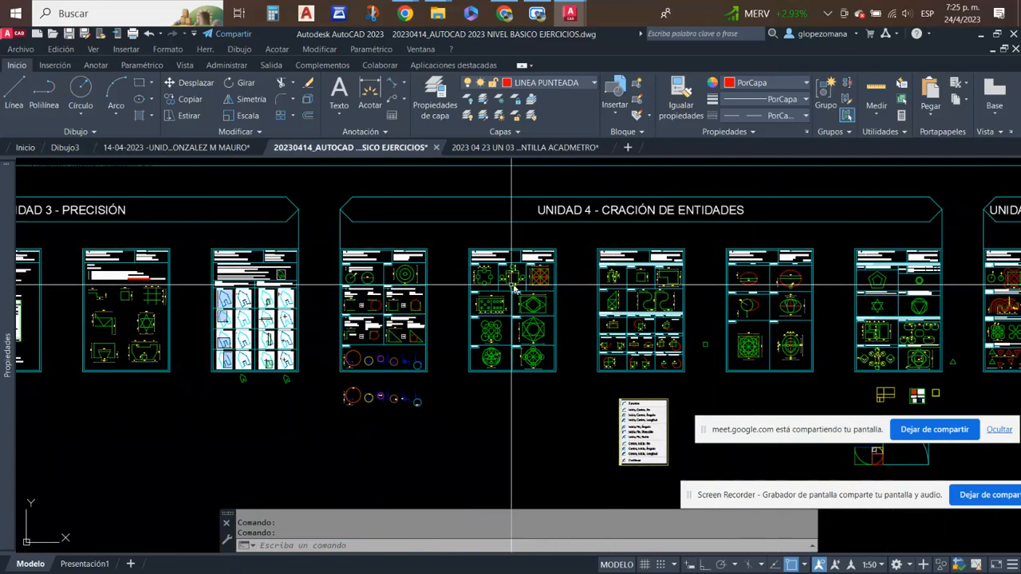
{"action": "scroll", "coordinate": [379, 271], "scroll_direction": "up", "scroll_amount": 3}
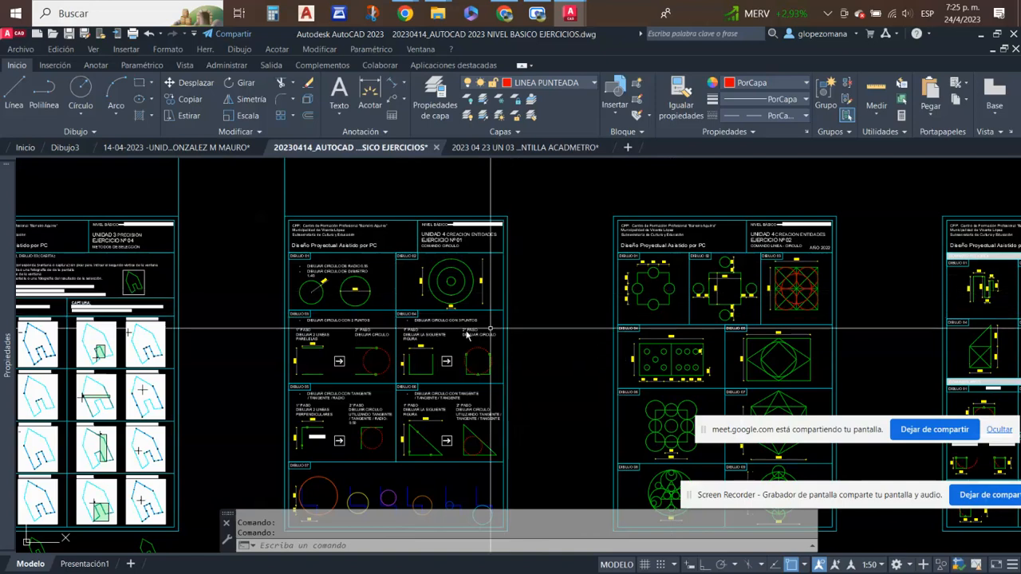
{"action": "scroll", "coordinate": [450, 291], "scroll_direction": "down", "scroll_amount": 2}
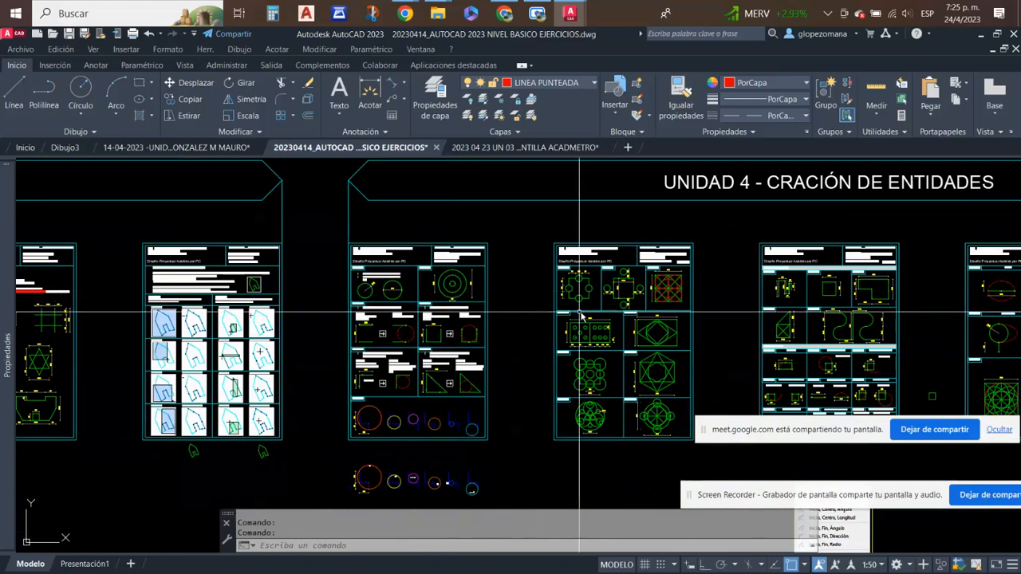
{"action": "scroll", "coordinate": [645, 291], "scroll_direction": "up", "scroll_amount": 5}
{"action": "scroll", "coordinate": [486, 257], "scroll_direction": "down", "scroll_amount": 2}
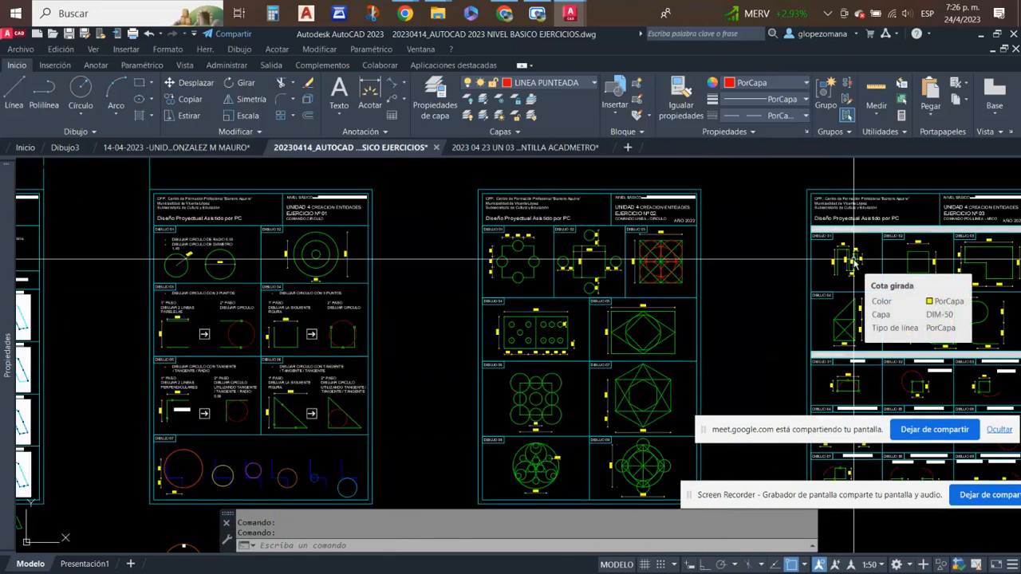
{"action": "scroll", "coordinate": [850, 255], "scroll_direction": "down", "scroll_amount": 2}
{"action": "middle_click_drag", "start_coordinate": [130, 295], "coordinate": [228, 296]}
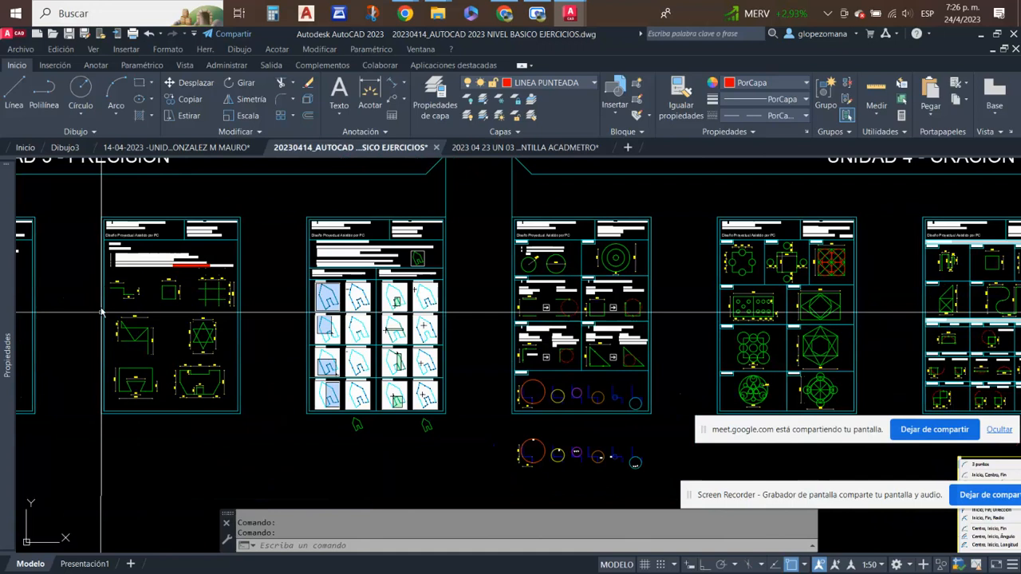
- Examine the first Unidad 4 exercise sheet up close, with the extra circle figures drawn below it
{"action": "scroll", "coordinate": [660, 296], "scroll_direction": "up", "scroll_amount": 2}
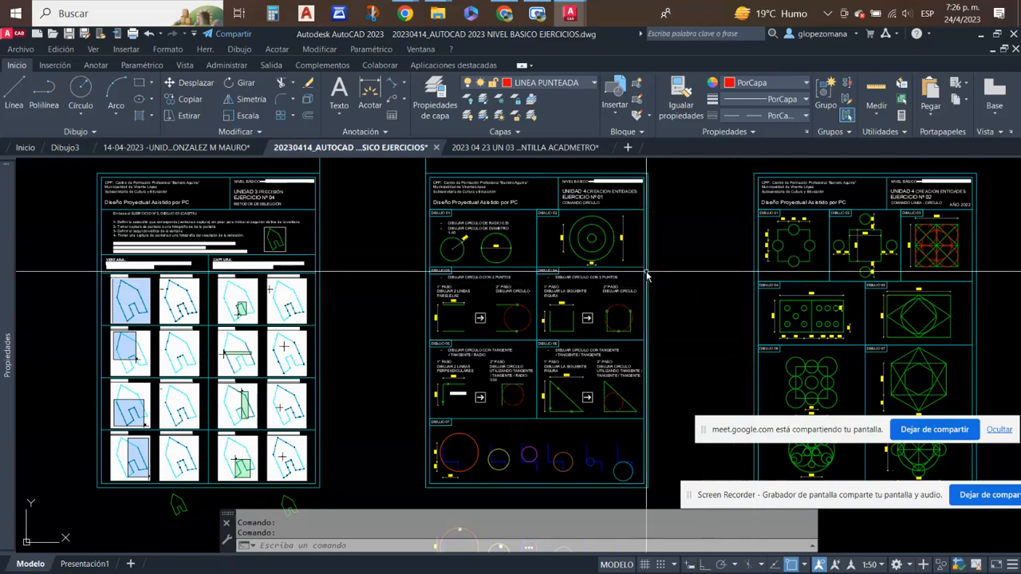
{"action": "scroll", "coordinate": [649, 267], "scroll_direction": "down", "scroll_amount": 2}
{"action": "middle_click_drag", "start_coordinate": [568, 350], "coordinate": [558, 335]}
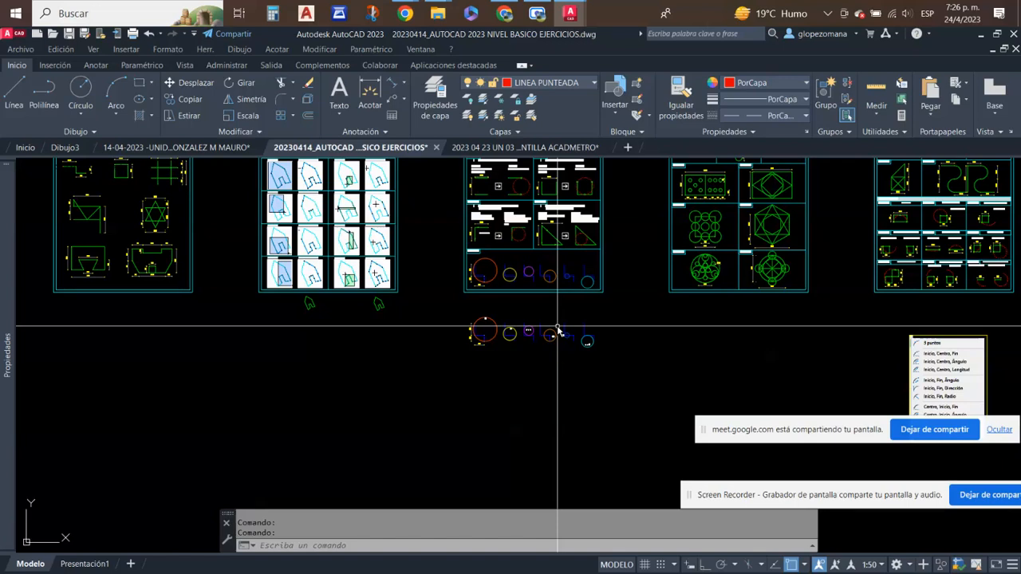
{"action": "mouse_move", "coordinate": [590, 392]}
{"action": "middle_mouse_down"}
{"action": "mouse_move", "coordinate": [485, 405]}
{"action": "mouse_move", "coordinate": [481, 387]}
{"action": "middle_mouse_up"}
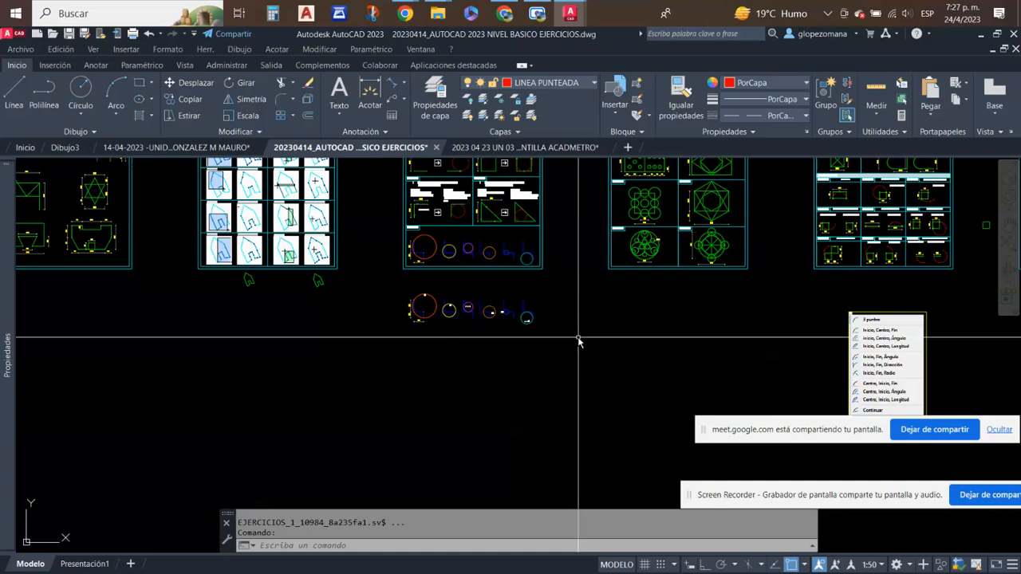
- Switch to Google Classroom in Chrome and open the UN 4 CREACION DE ENTIDADES topic in the course's classwork
{"action": "left_click", "coordinate": [504, 14]}
{"action": "left_click", "coordinate": [562, 38]}
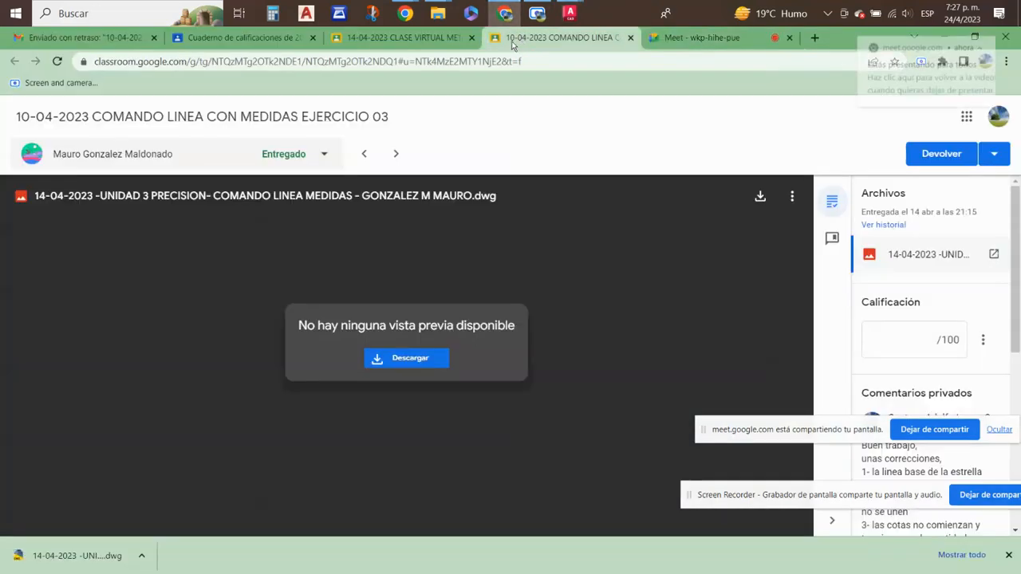
{"action": "left_click", "coordinate": [281, 37]}
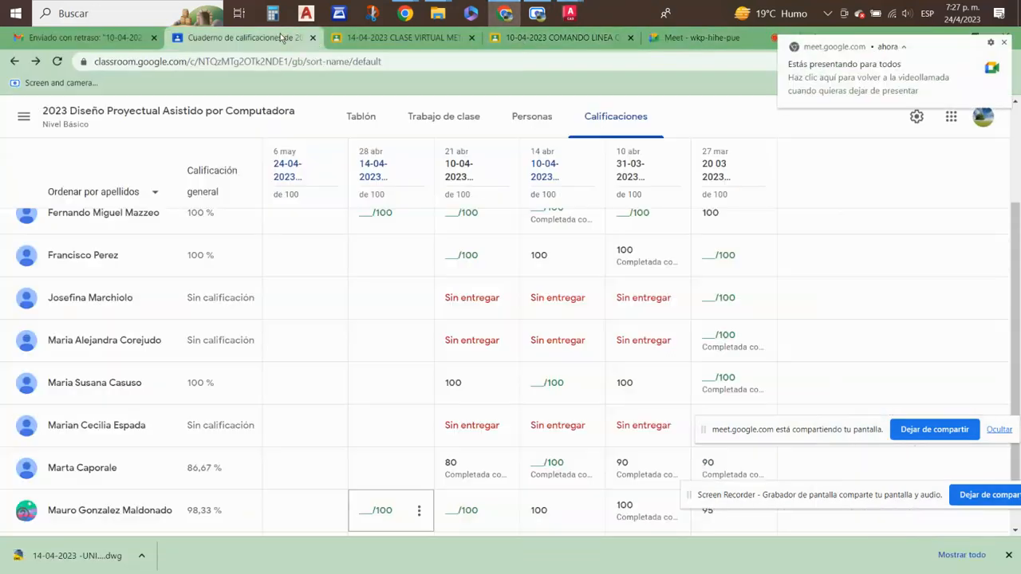
{"action": "left_click", "coordinate": [465, 117]}
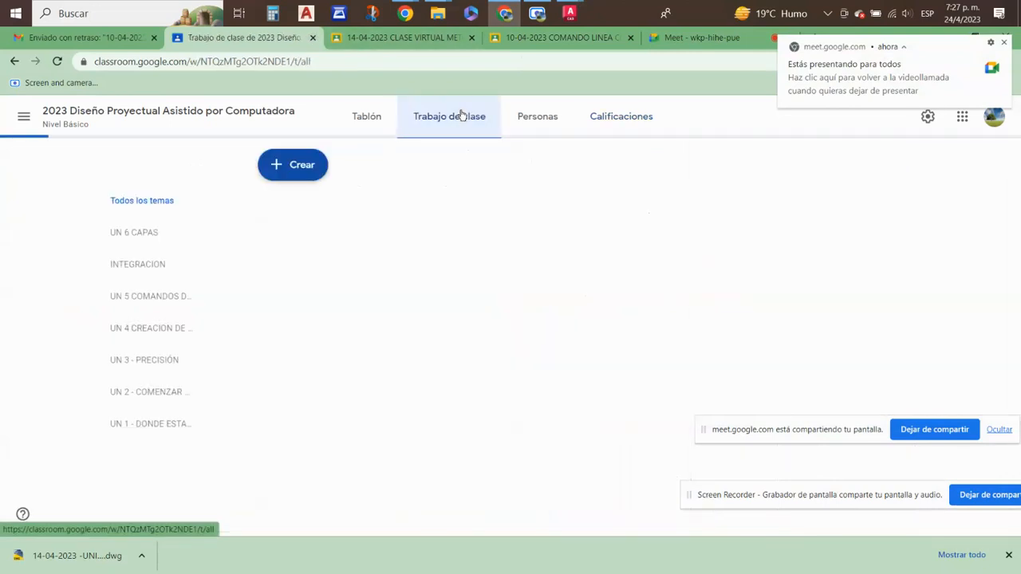
{"action": "left_click", "coordinate": [157, 338]}
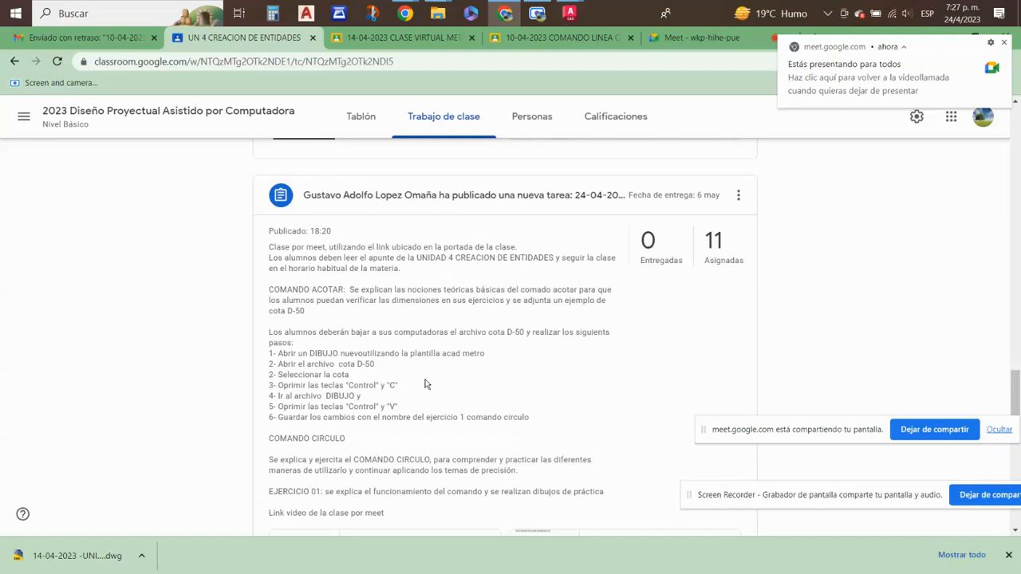
- Review the Unidad 4 assignment's instructions and attachments, and the posted DAPC-04-CREACION DE ENTIDADES.pdf reading material
{"action": "scroll", "coordinate": [425, 384], "scroll_direction": "down", "scroll_amount": 3}
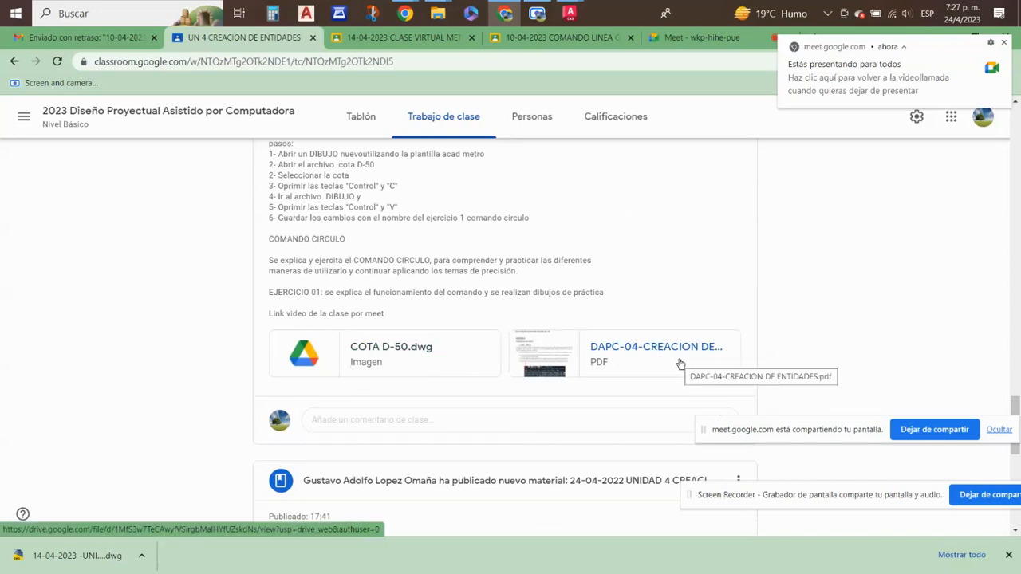
{"action": "scroll", "coordinate": [680, 364], "scroll_direction": "down", "scroll_amount": 3}
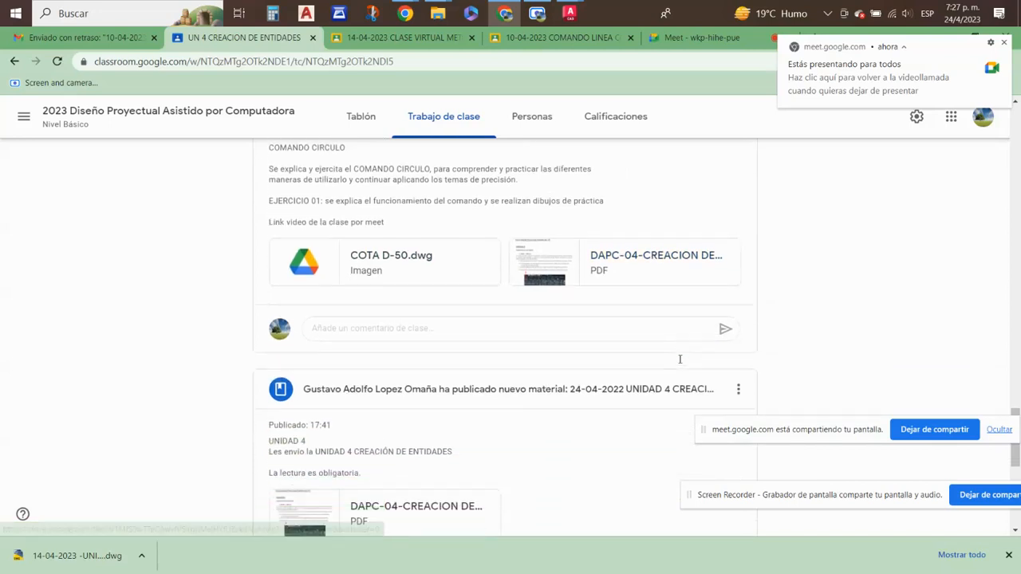
{"action": "scroll", "coordinate": [681, 365], "scroll_direction": "up", "scroll_amount": 4}
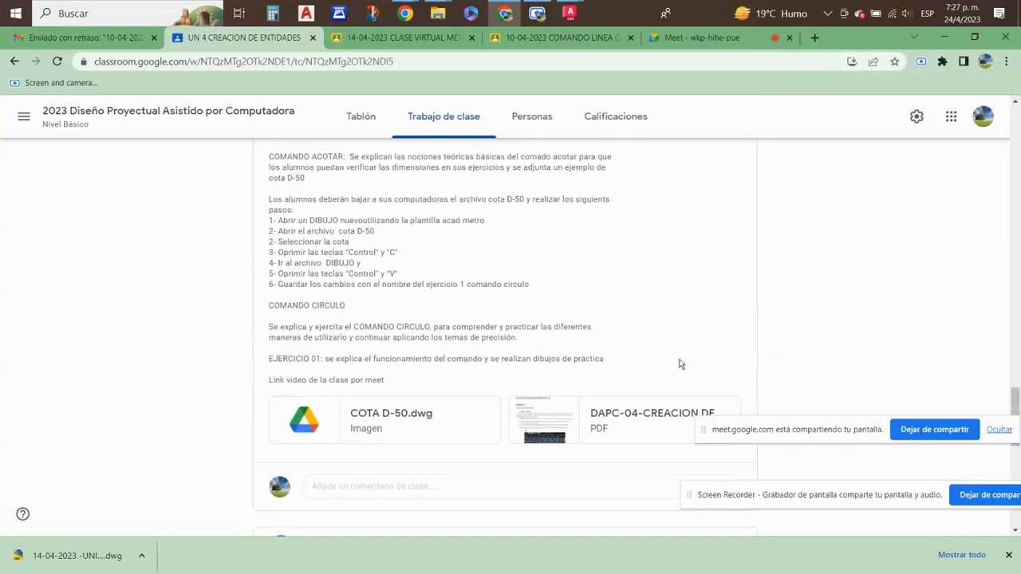
{"action": "scroll", "coordinate": [574, 401], "scroll_direction": "down", "scroll_amount": 2}
{"action": "scroll", "coordinate": [684, 346], "scroll_direction": "down", "scroll_amount": 2}
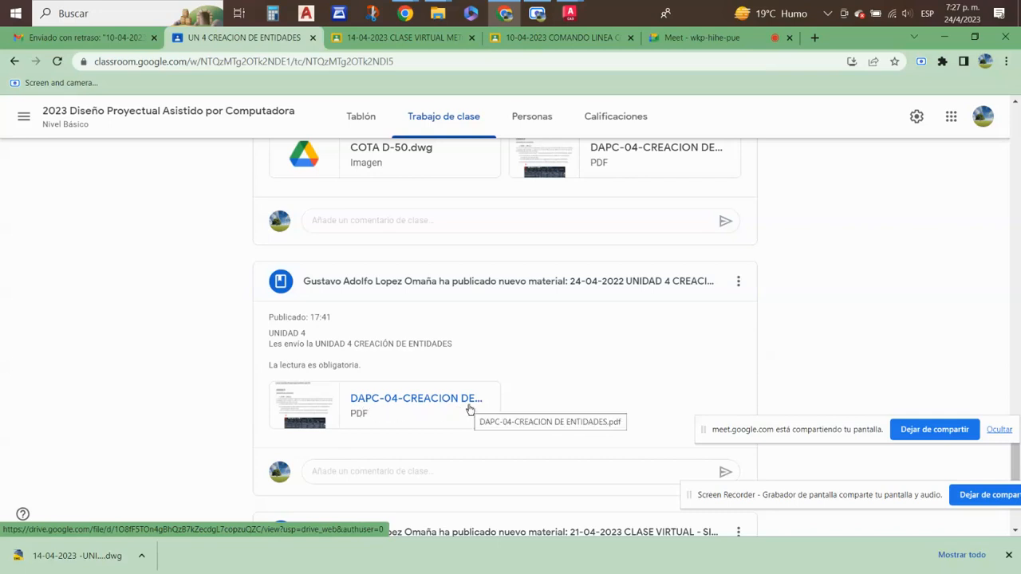
{"action": "scroll", "coordinate": [504, 380], "scroll_direction": "up", "scroll_amount": 3}
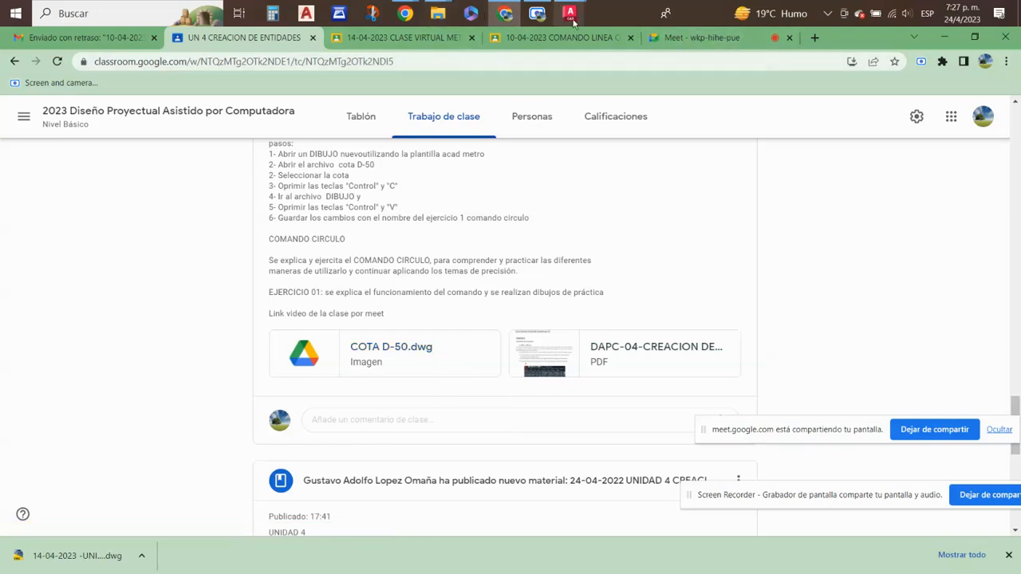
- Return to AutoCAD 2023 and examine the dimension arrowheads in DIBUJO 05 and DIBUJO 07 of the Unidad 4 circle exercise
{"action": "mouse_move", "coordinate": [569, 15]}
{"action": "left_click", "coordinate": [701, 95]}
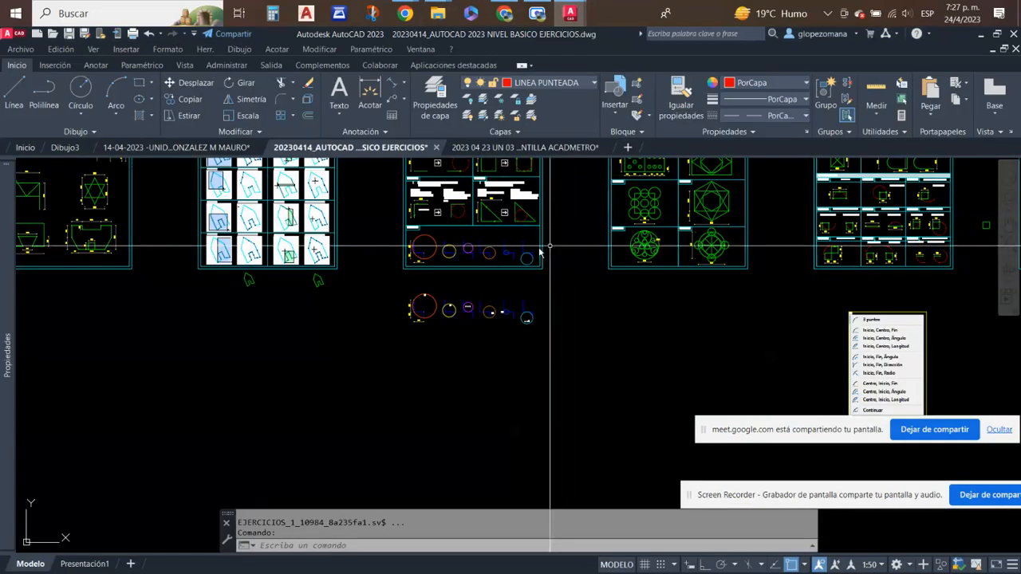
{"action": "scroll", "coordinate": [383, 280], "scroll_direction": "up", "scroll_amount": 5}
{"action": "scroll", "coordinate": [327, 319], "scroll_direction": "up", "scroll_amount": 3}
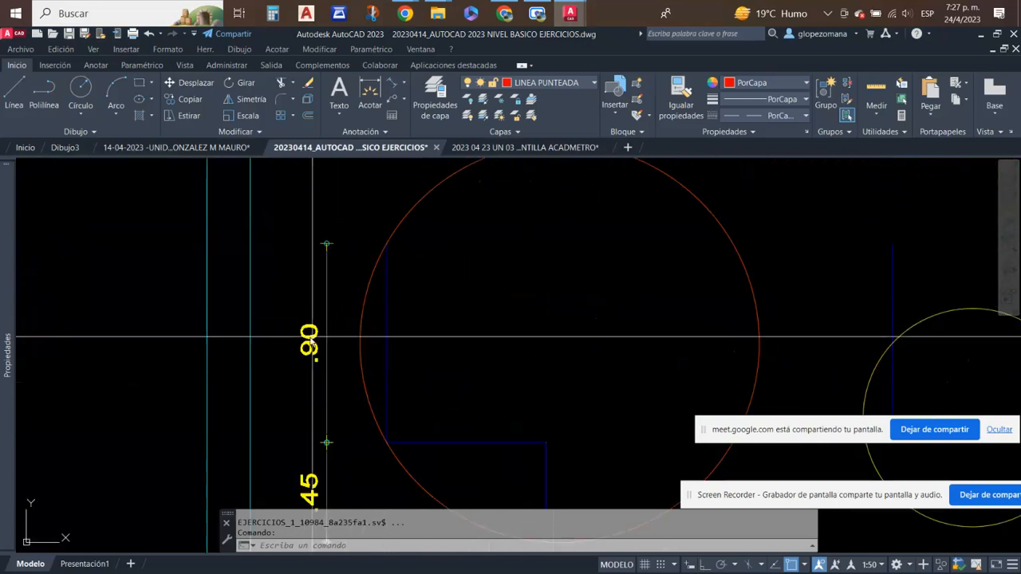
{"action": "scroll", "coordinate": [328, 310], "scroll_direction": "down", "scroll_amount": 1}
{"action": "scroll", "coordinate": [328, 310], "scroll_direction": "down", "scroll_amount": 4}
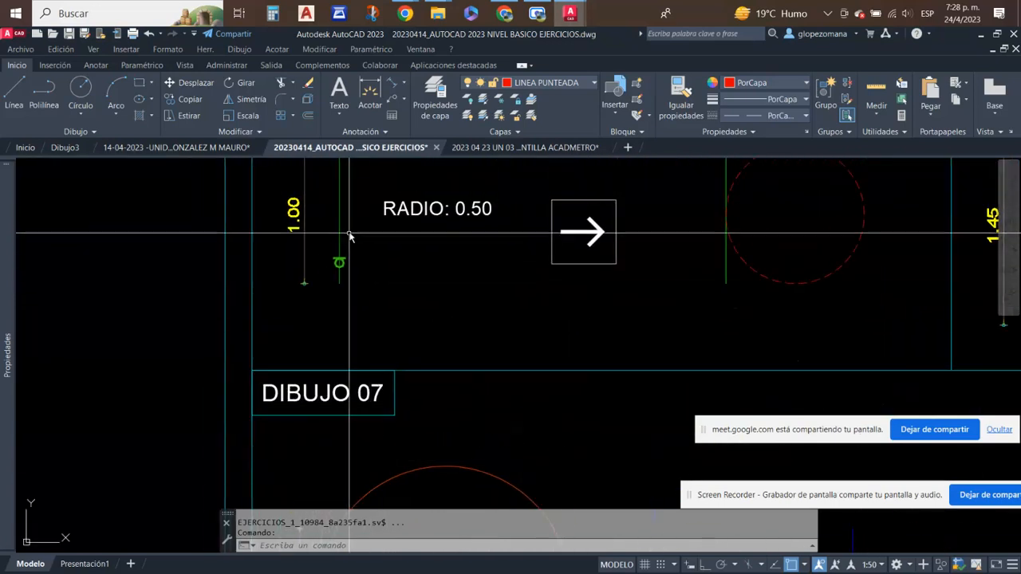
{"action": "scroll", "coordinate": [310, 283], "scroll_direction": "up", "scroll_amount": 5}
{"action": "scroll", "coordinate": [314, 277], "scroll_direction": "up", "scroll_amount": 4}
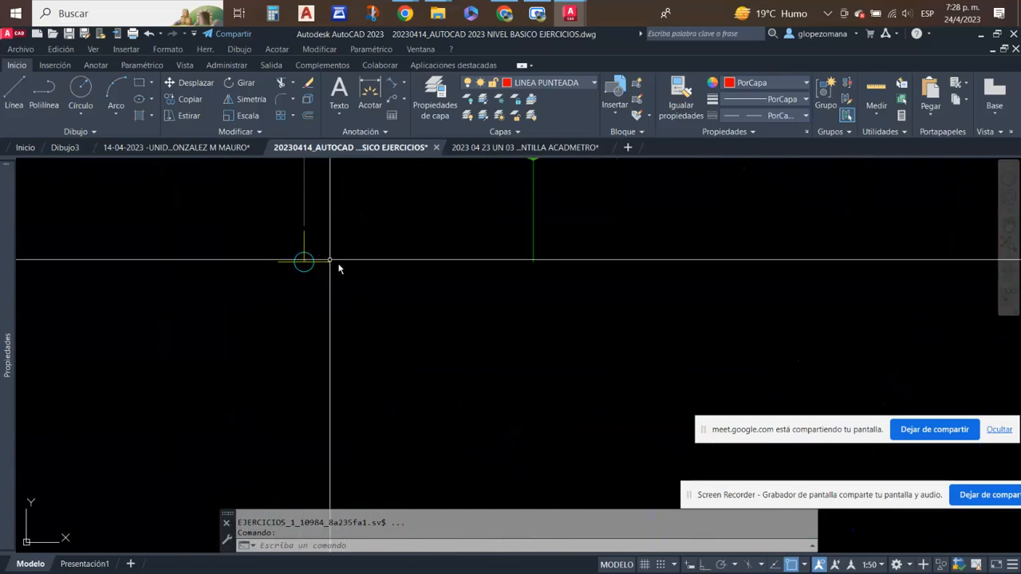
{"action": "scroll", "coordinate": [314, 282], "scroll_direction": "down", "scroll_amount": 8}
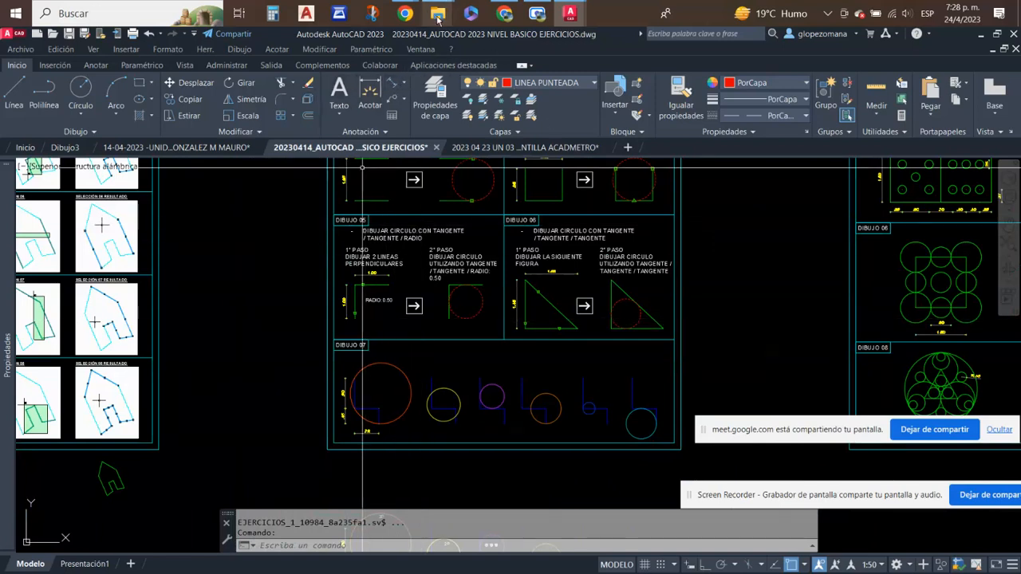
- Open COTA D-50.dwg from the 2023 CURSO AUTOCAD folder in File Explorer
{"action": "mouse_move", "coordinate": [437, 16]}
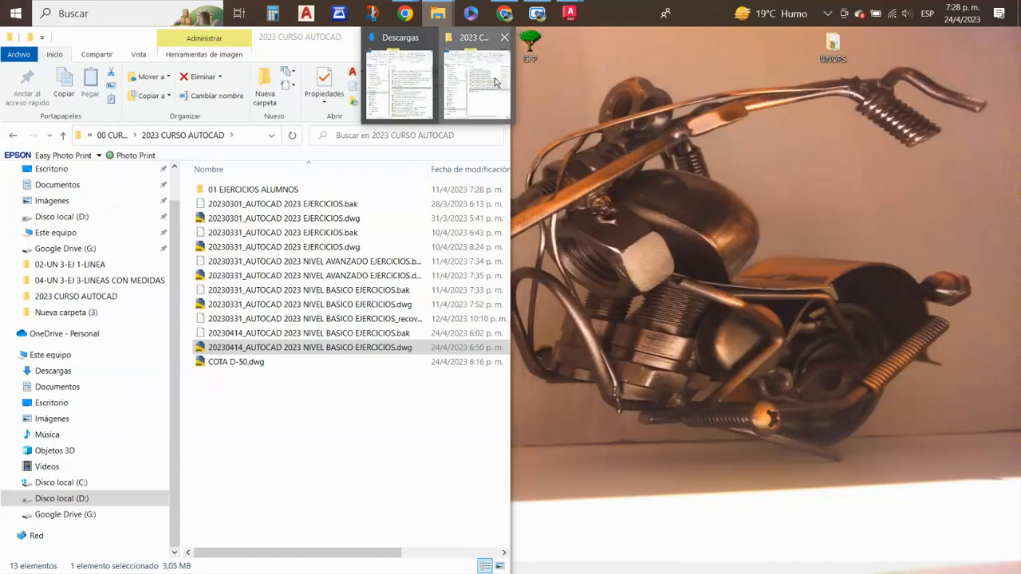
{"action": "left_click", "coordinate": [495, 83]}
{"action": "left_click", "coordinate": [240, 362]}
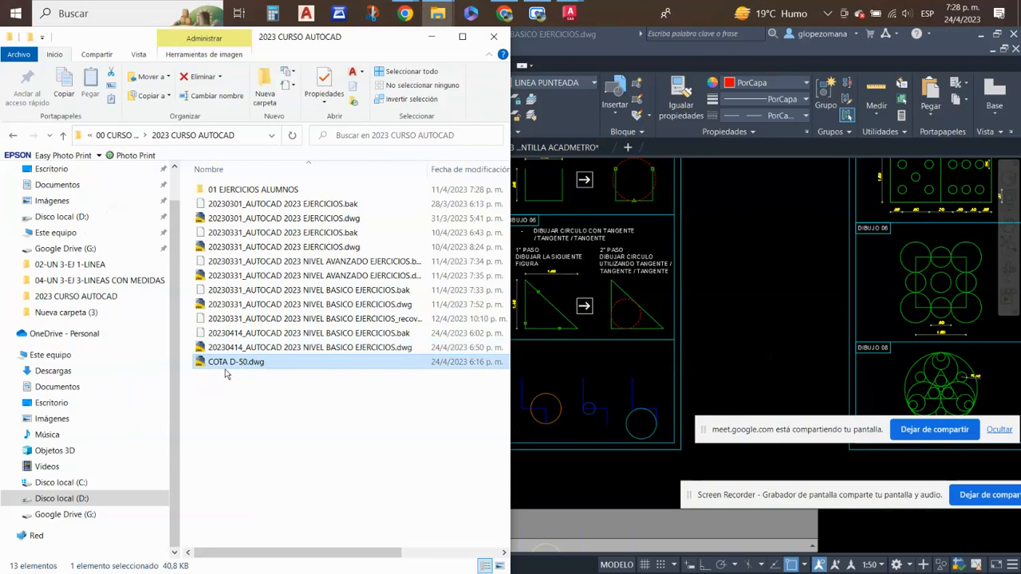
{"action": "double_click", "coordinate": [227, 365]}
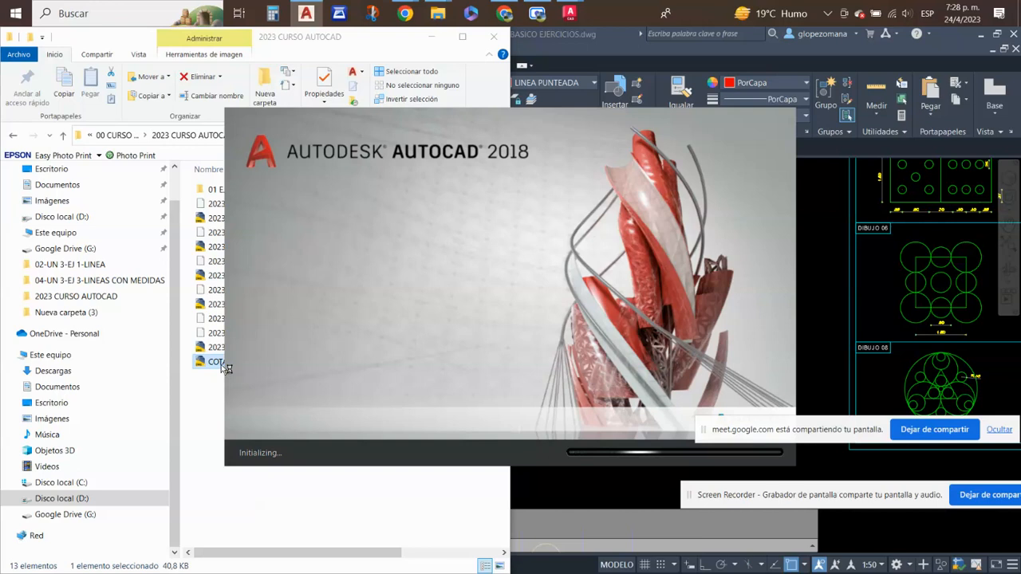
{"action": "mouse_move", "coordinate": [973, 6]}
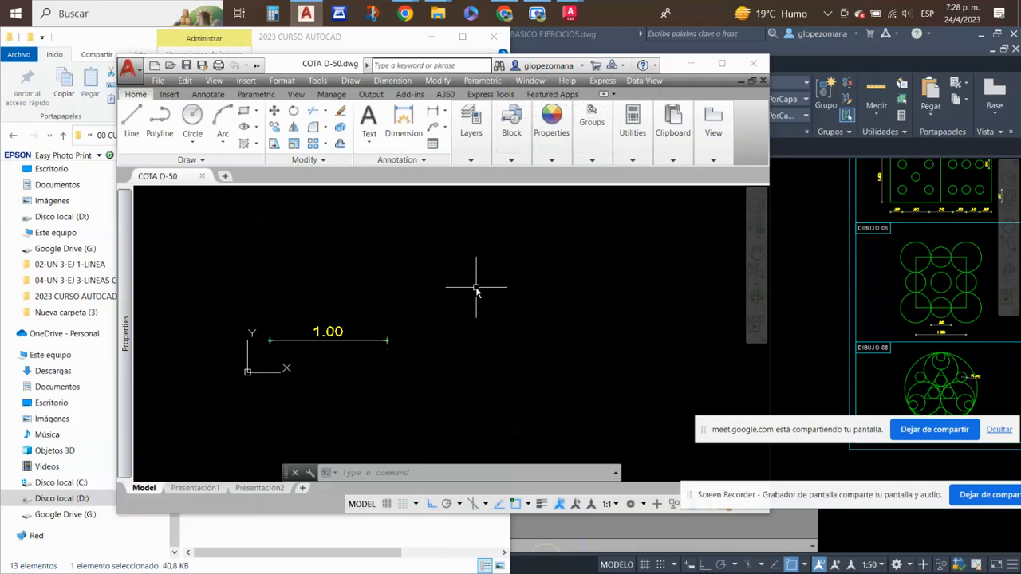
- Check the length unit of the COTA D-50 drawing with the -DWGUNITS command, and cancel without changing it
{"action": "type", "text": "d"}
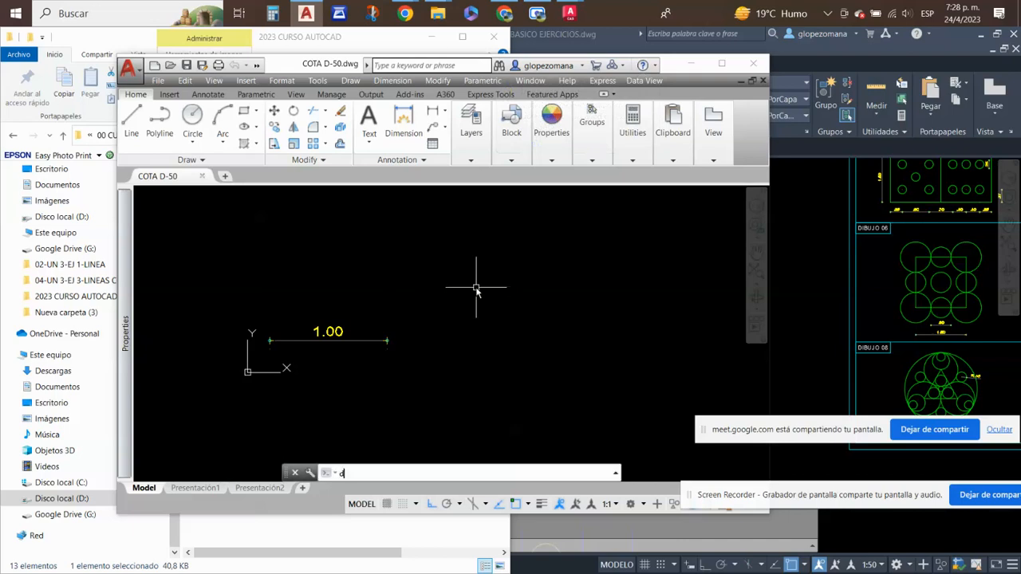
{"action": "type", "text": "wgun"}
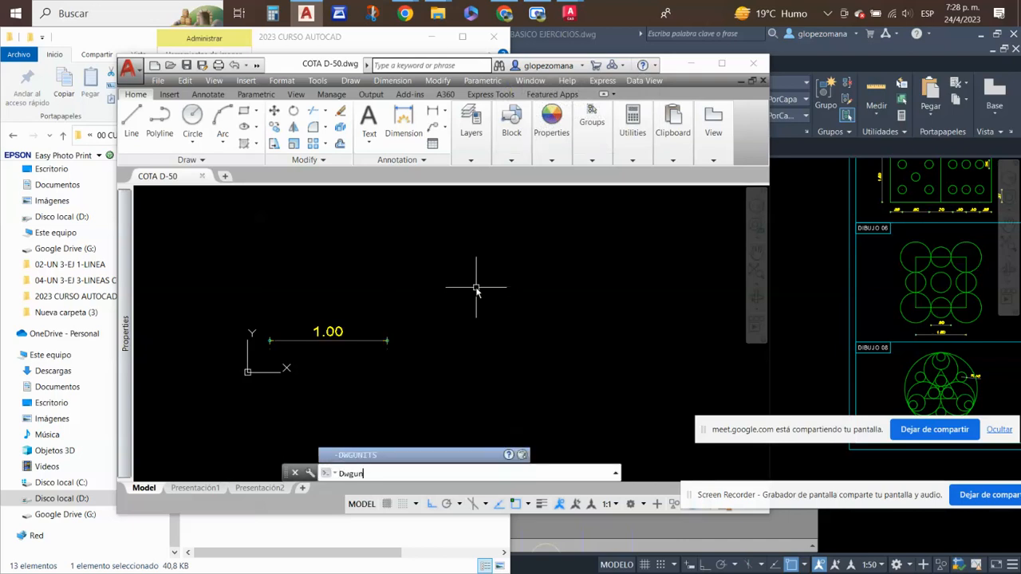
{"action": "left_click", "coordinate": [362, 455]}
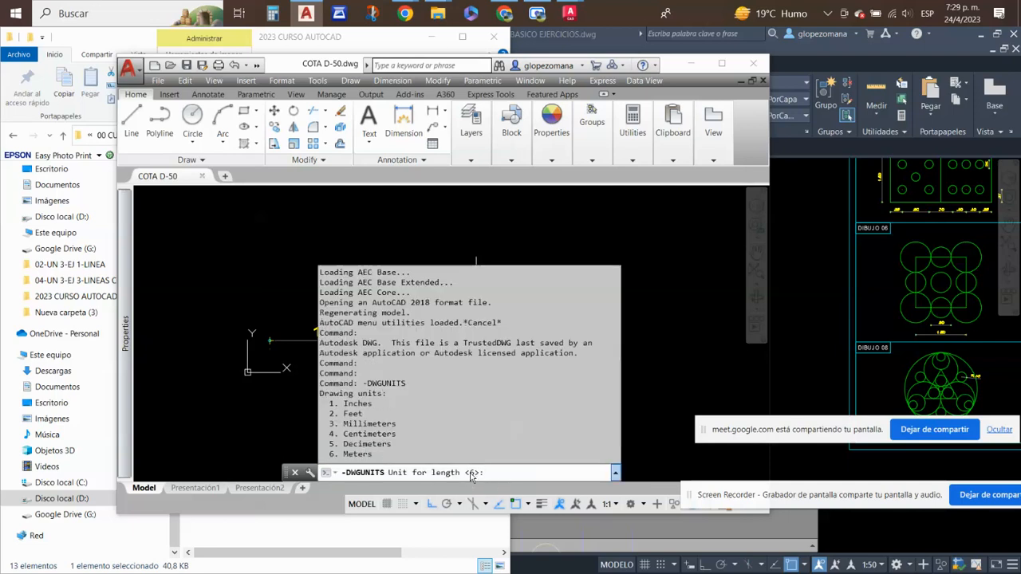
{"action": "key", "text": "Escape"}
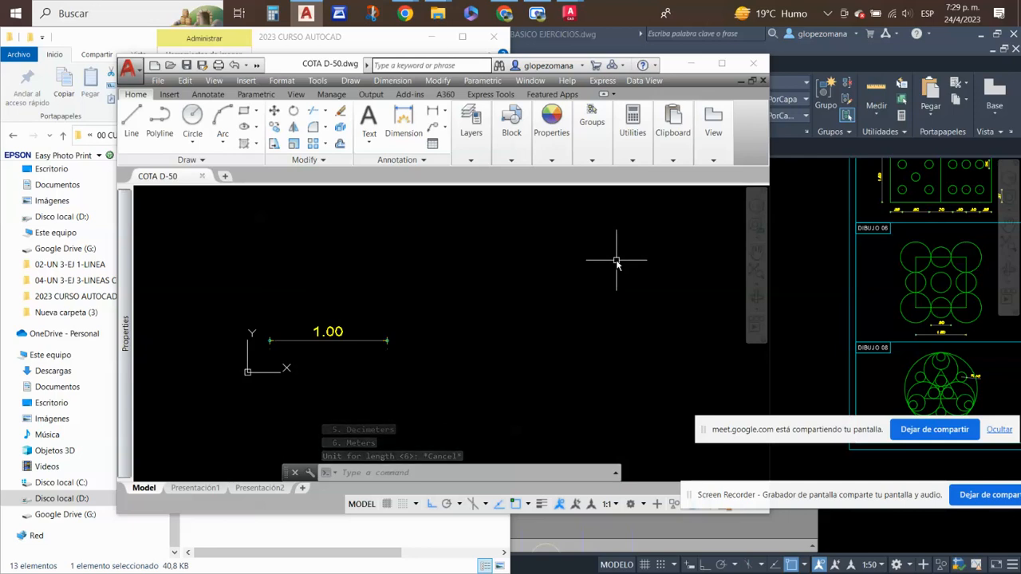
{"action": "key", "text": "Escape"}
- Copy the sample dimension in COTA D-50.dwg to the clipboard
{"action": "key", "text": "ctrl+c"}
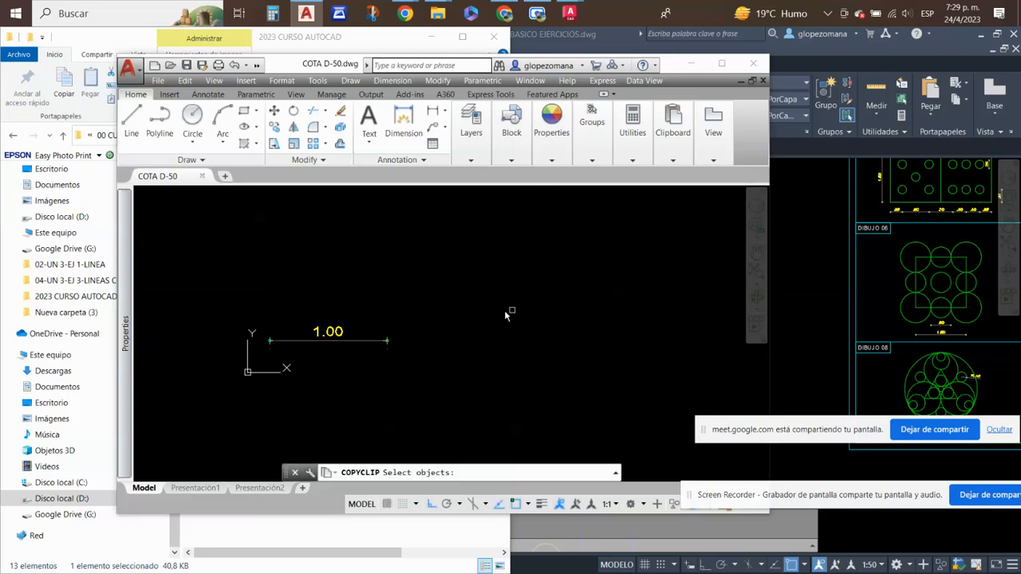
{"action": "left_click", "coordinate": [483, 264]}
{"action": "left_click", "coordinate": [256, 380]}
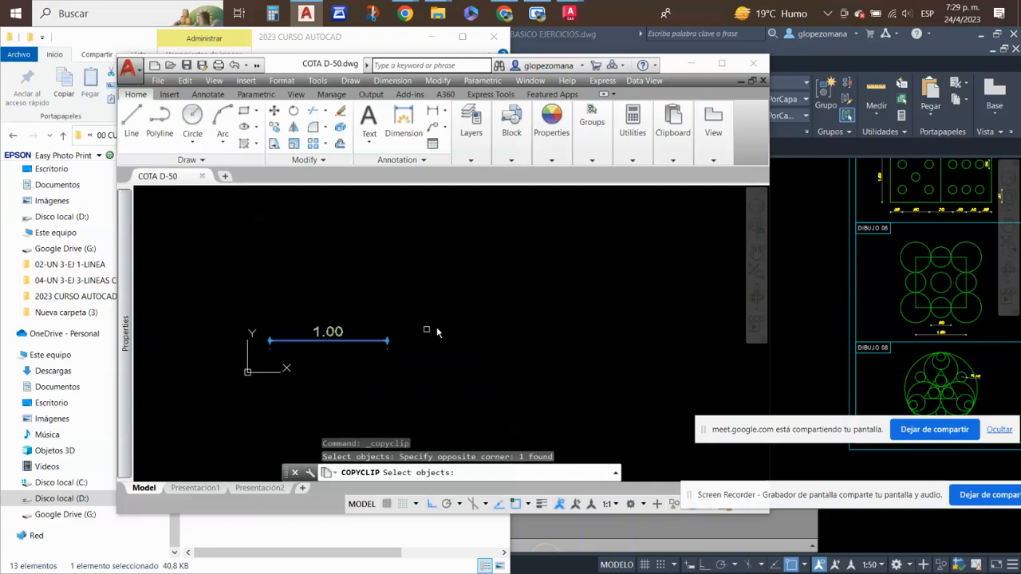
{"action": "key", "text": "Return"}
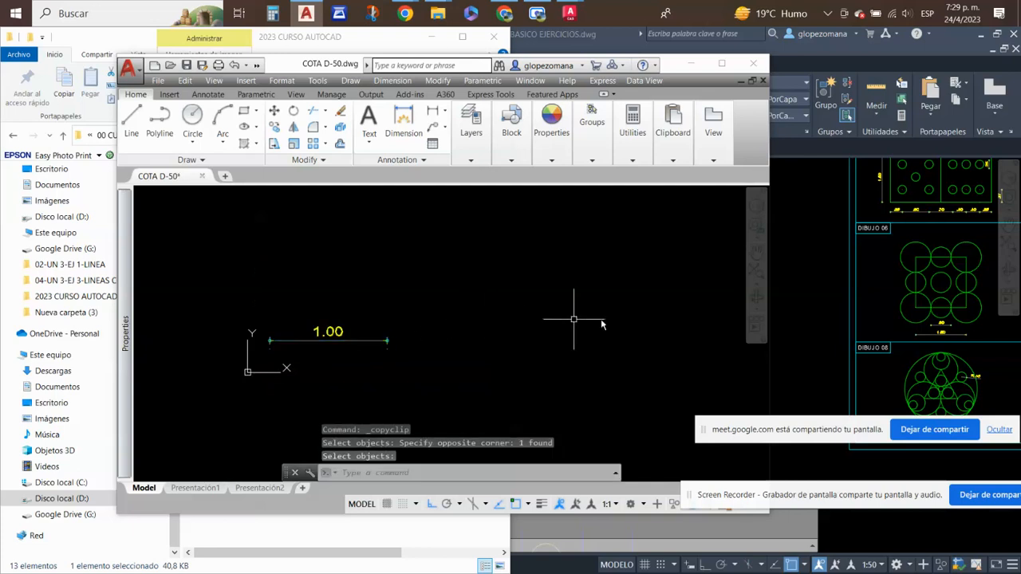
- Create a new drawing in AutoCAD 2023 and paste the copied dimension above and to the right of the origin line
{"action": "left_click", "coordinate": [823, 254]}
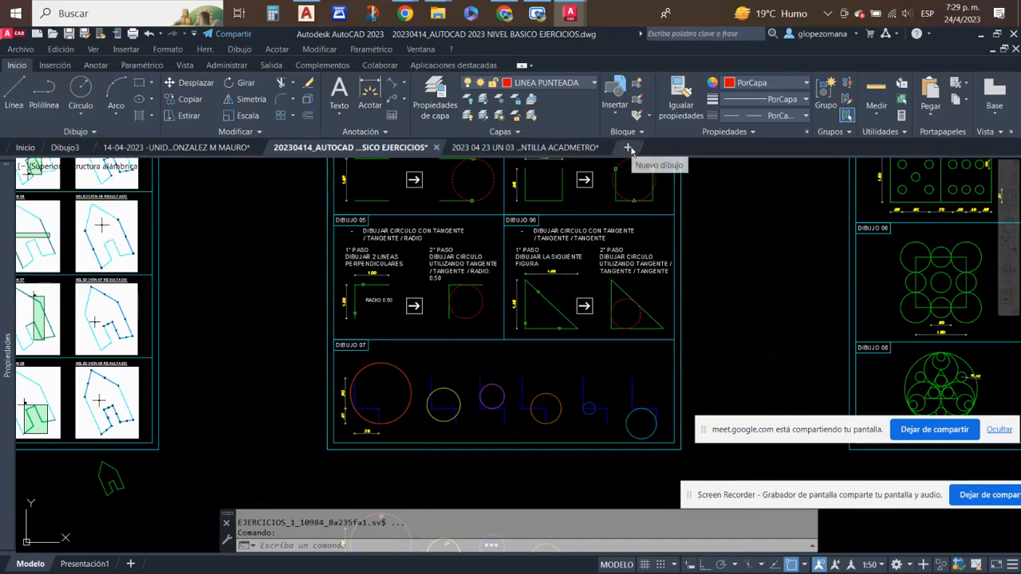
{"action": "left_click", "coordinate": [628, 148]}
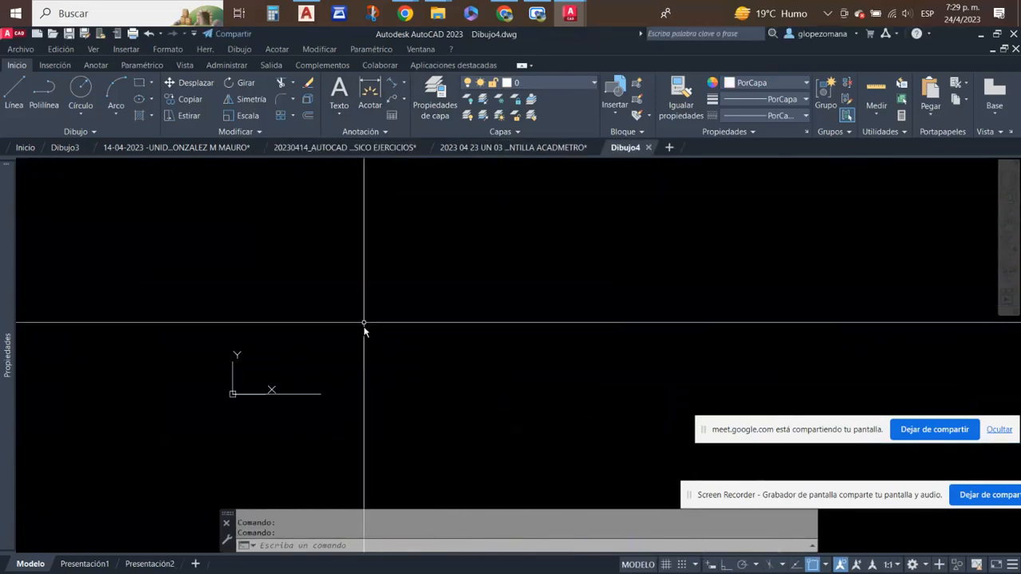
{"action": "left_click", "coordinate": [330, 377]}
{"action": "left_click", "coordinate": [296, 439]}
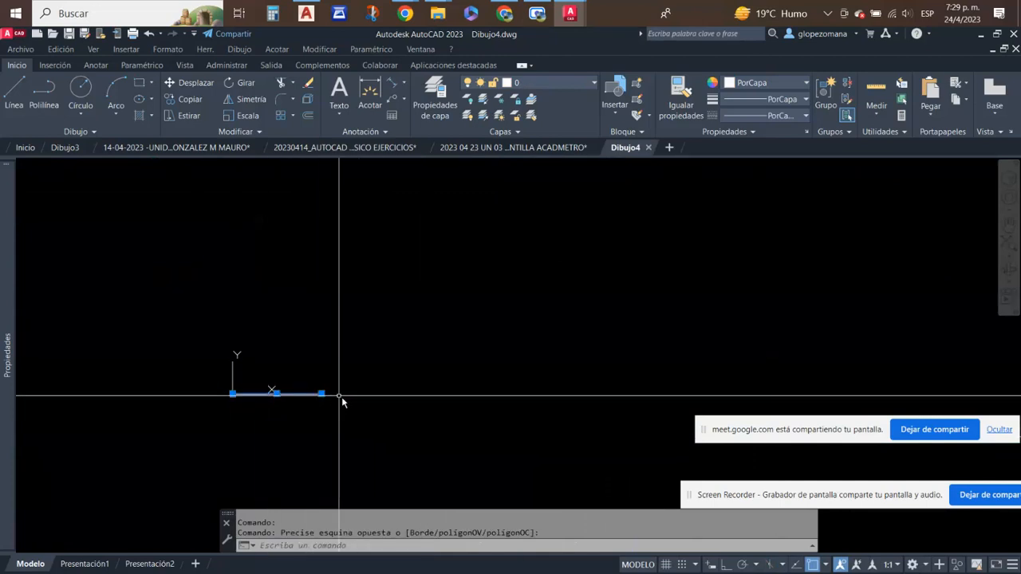
{"action": "middle_click_drag", "start_coordinate": [582, 356], "coordinate": [480, 426]}
{"action": "key", "text": "Escape"}
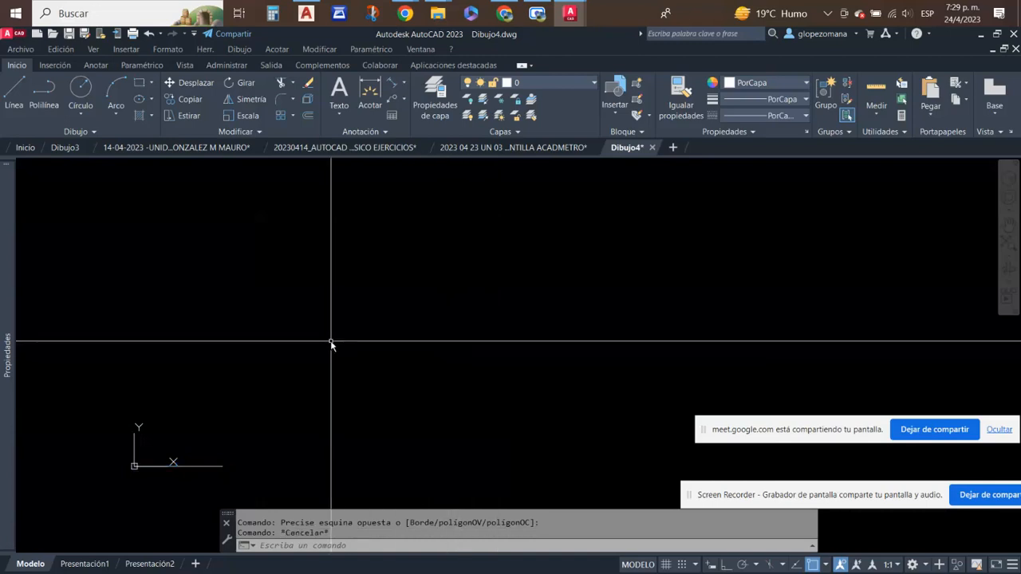
{"action": "key", "text": "ctrl+v"}
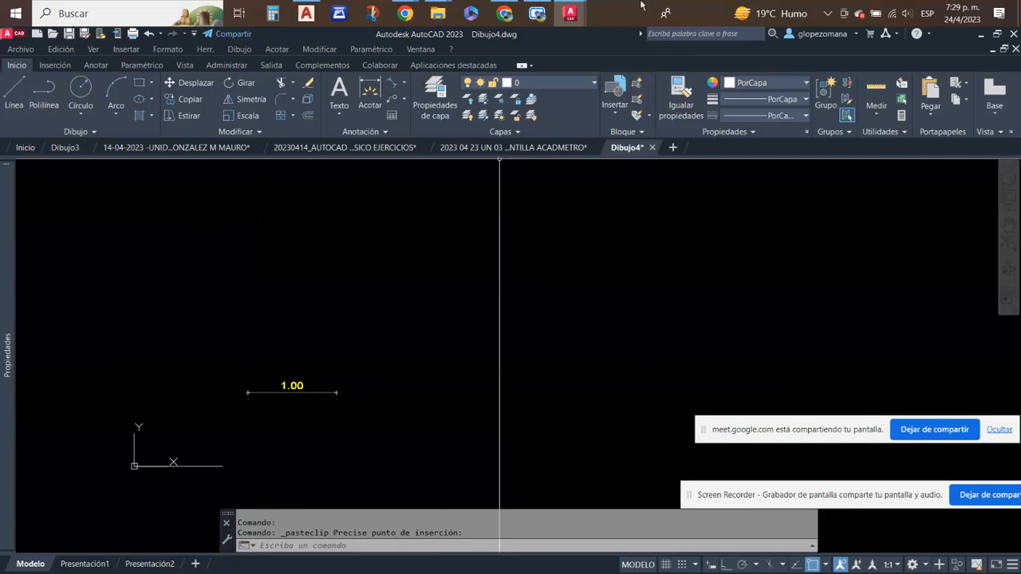
- Go back to the 20230414_AUTOCAD NIVEL BASICO EJERCICIOS drawing and examine the dimensioned perpendicular lines of DIBUJO 05
{"action": "mouse_move", "coordinate": [498, 149]}
{"action": "left_click", "coordinate": [345, 147]}
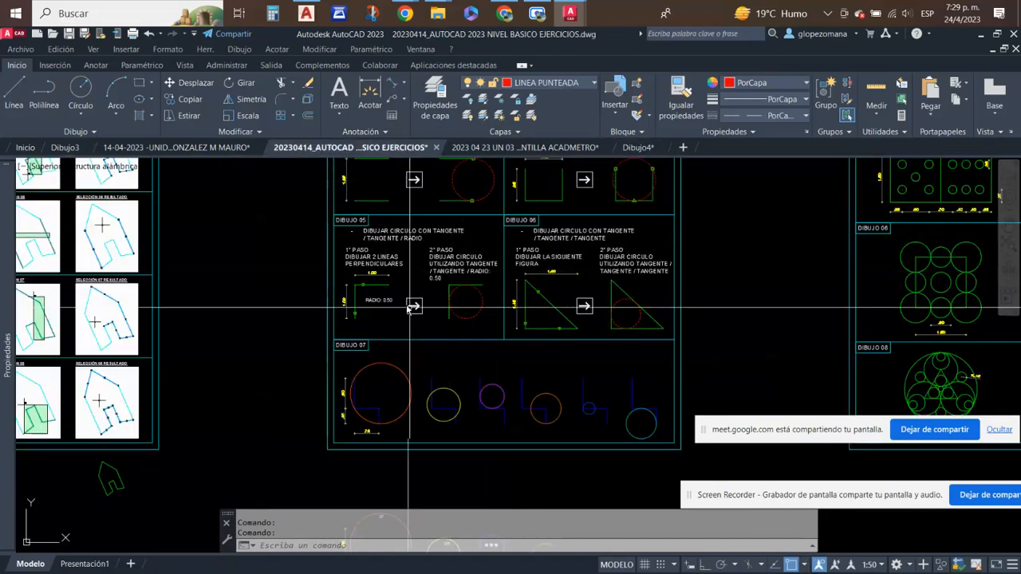
{"action": "scroll", "coordinate": [399, 295], "scroll_direction": "up", "scroll_amount": 8}
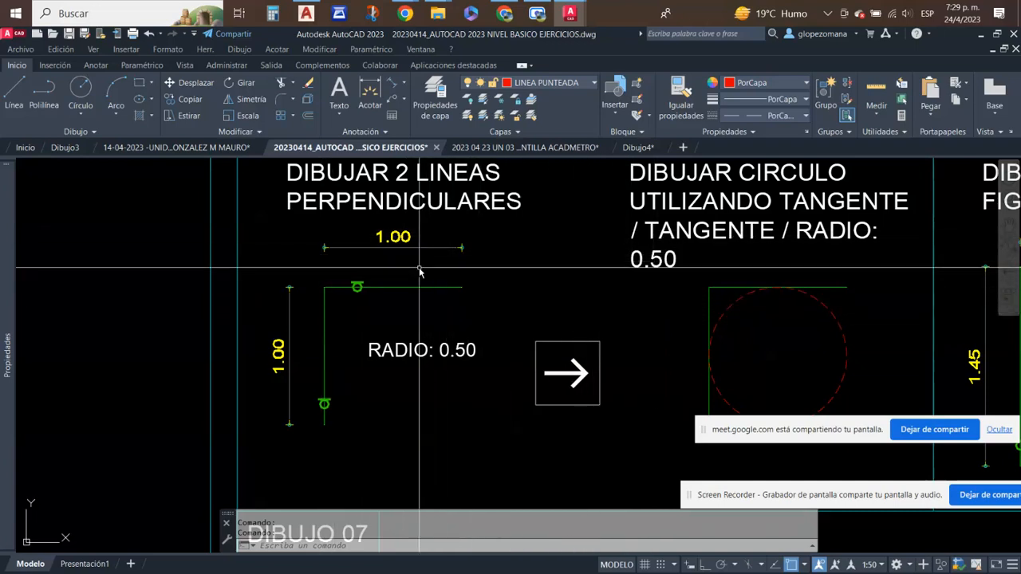
- Look over the tangent-circle exercises with the perpendicular lines and the triangle, and return to the Dibujo4 drawing
{"action": "scroll", "coordinate": [419, 269], "scroll_direction": "down", "scroll_amount": 2}
{"action": "middle_click_drag", "start_coordinate": [569, 285], "coordinate": [283, 276]}
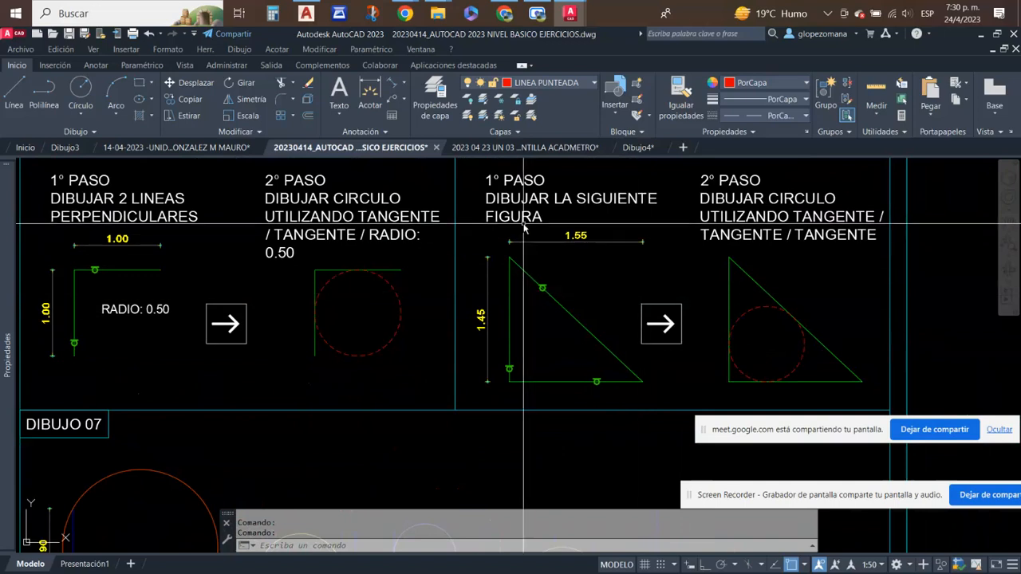
{"action": "left_click", "coordinate": [638, 148]}
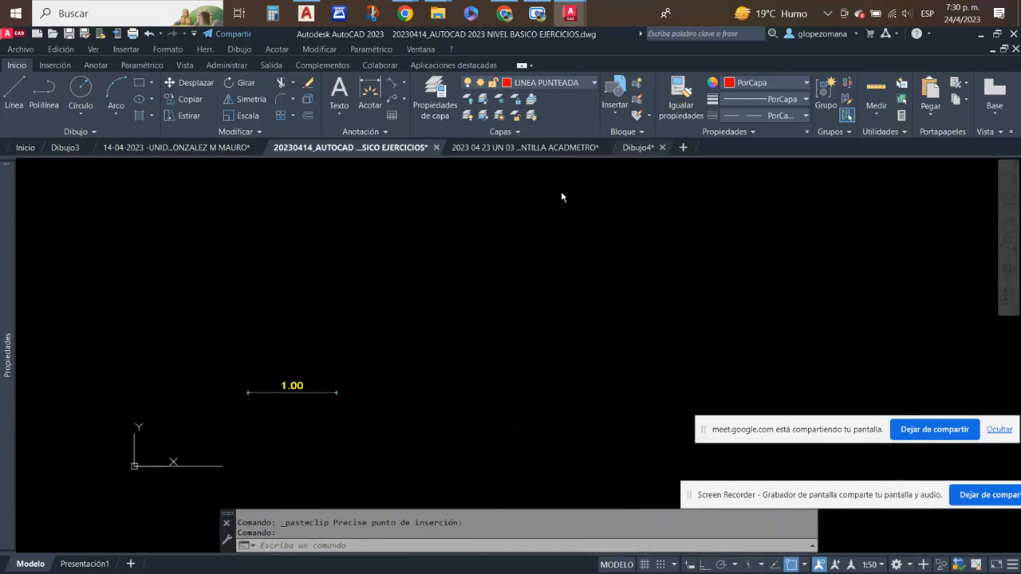
{"action": "key", "text": "ctrl+v"}
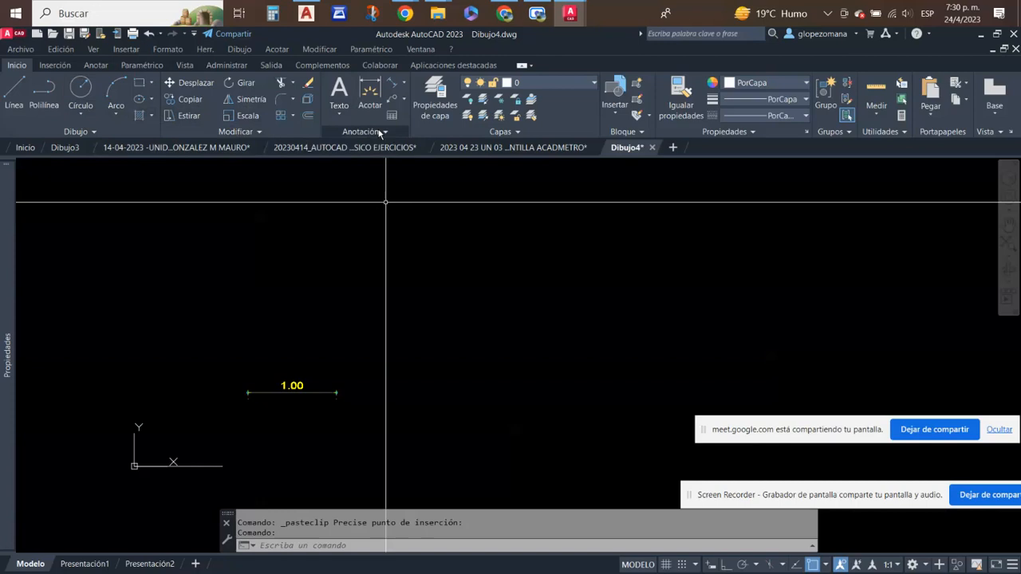
- Add a horizontal linear dimension between the endpoints of the origin line, placed below it
{"action": "left_click", "coordinate": [404, 85]}
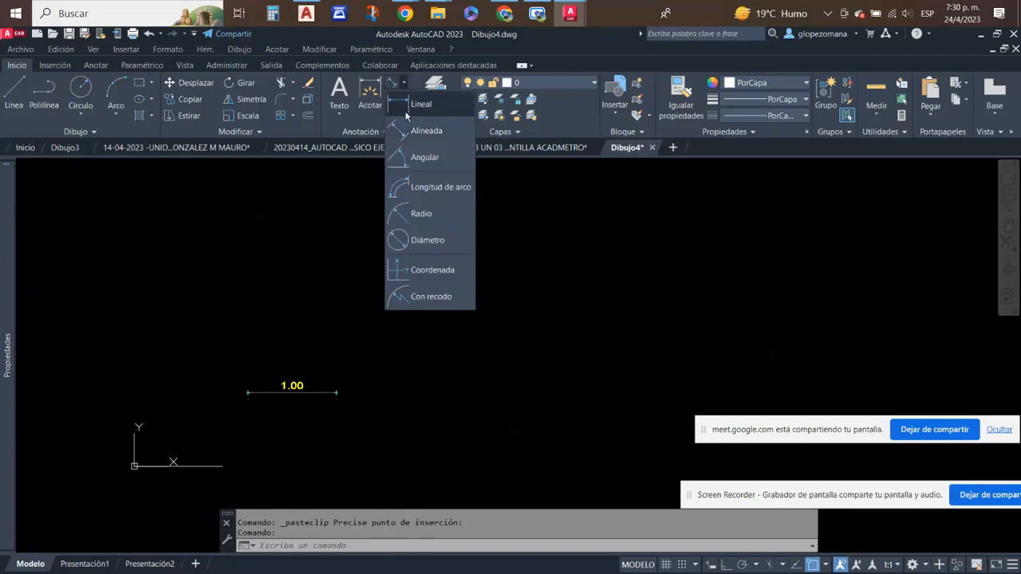
{"action": "left_click", "coordinate": [417, 106]}
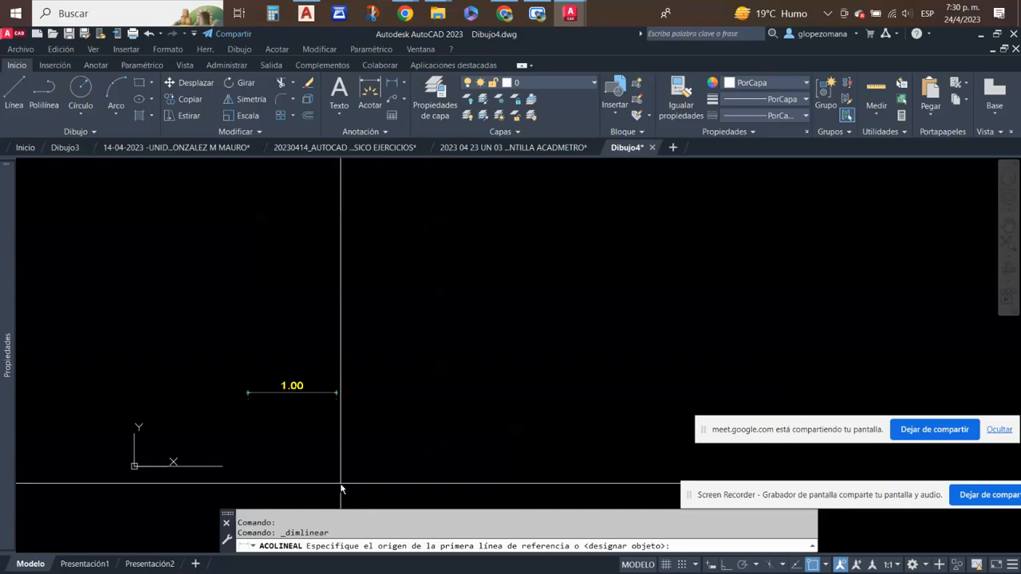
{"action": "left_click", "coordinate": [222, 467]}
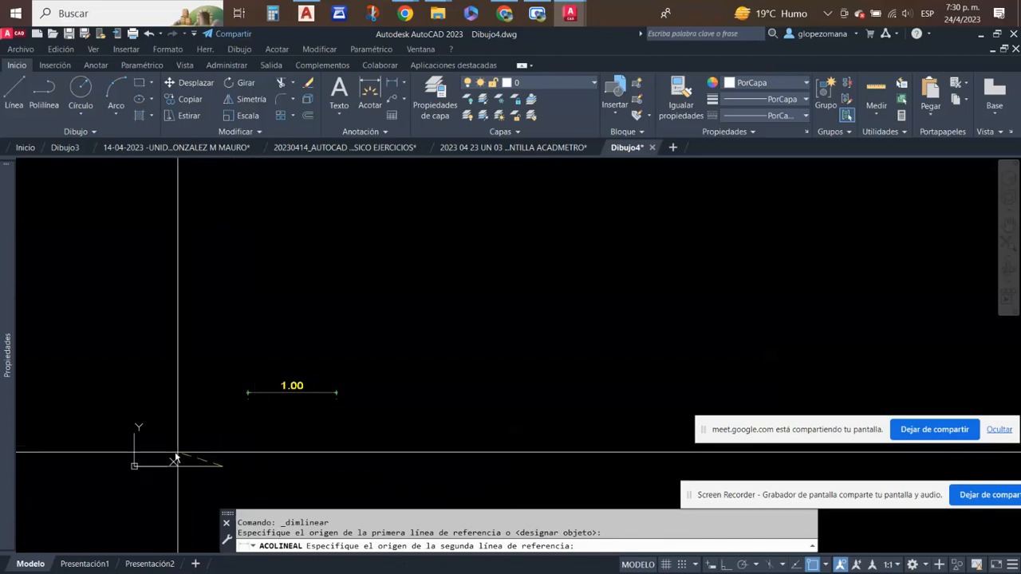
{"action": "left_click", "coordinate": [134, 465]}
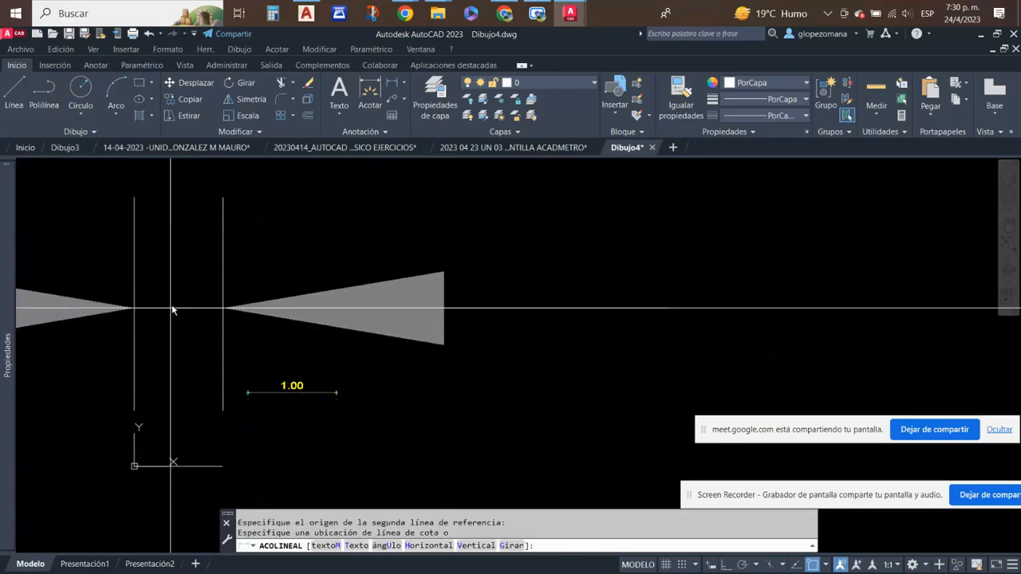
{"action": "scroll", "coordinate": [190, 284], "scroll_direction": "down", "scroll_amount": 4}
{"action": "left_click", "coordinate": [225, 389]}
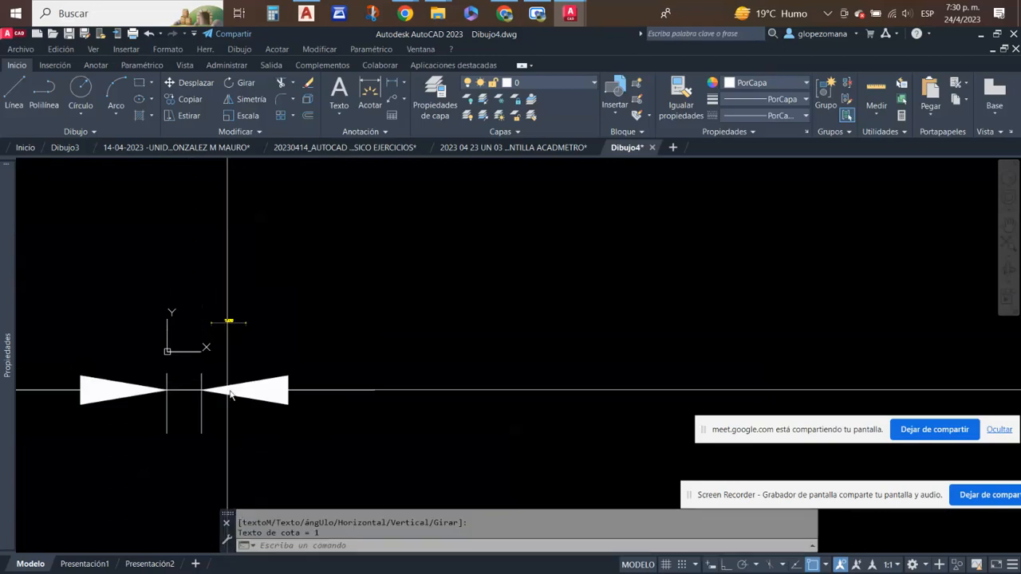
{"action": "scroll", "coordinate": [371, 355], "scroll_direction": "down", "scroll_amount": 3}
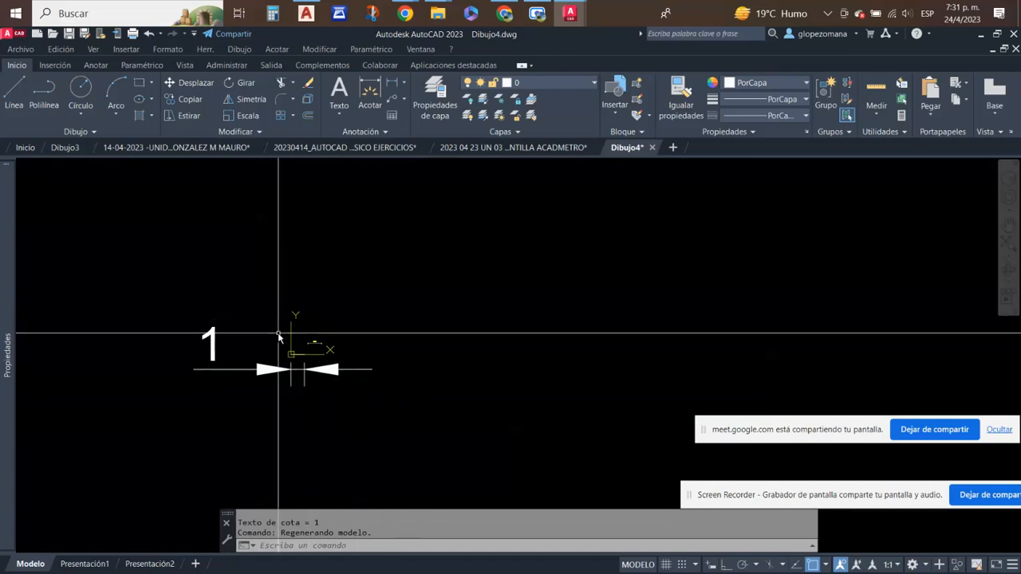
{"action": "scroll", "coordinate": [276, 335], "scroll_direction": "up", "scroll_amount": 2}
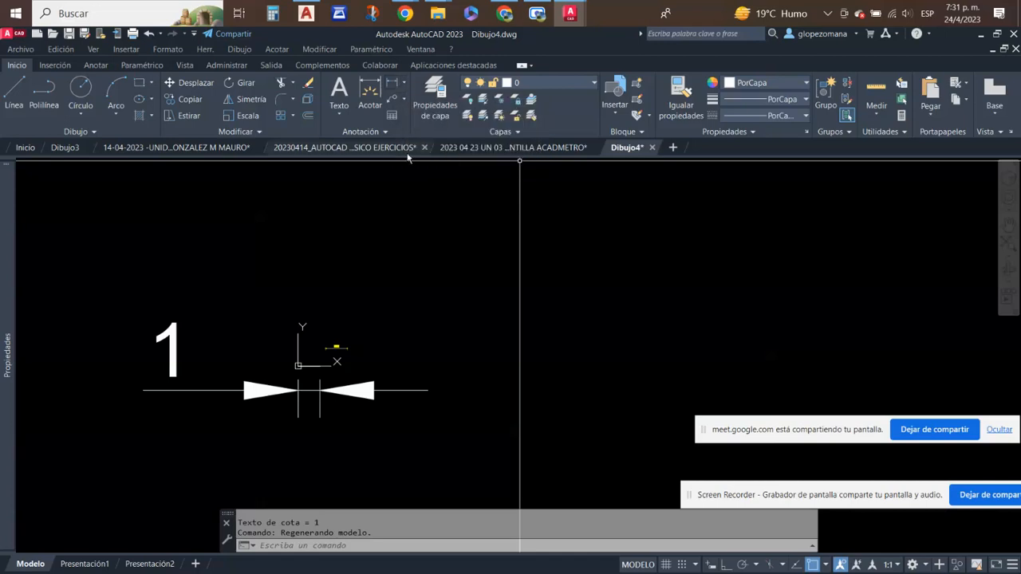
- Turn on ortho mode and place a vertical linear dimension about 5.31 units long in the empty area beside the origin line
{"action": "left_click", "coordinate": [384, 77]}
{"action": "left_click", "coordinate": [586, 258]}
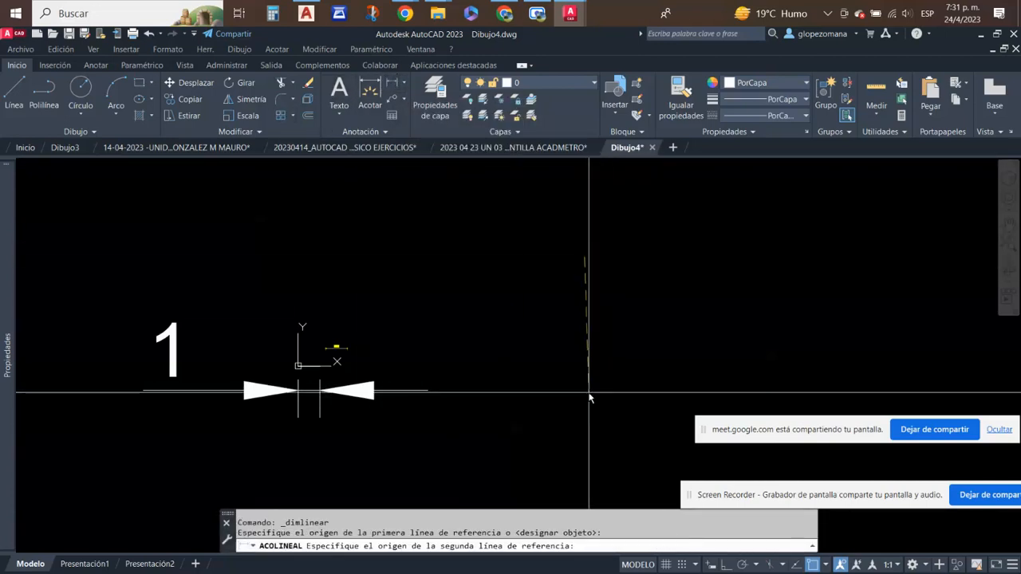
{"action": "key", "text": "F8"}
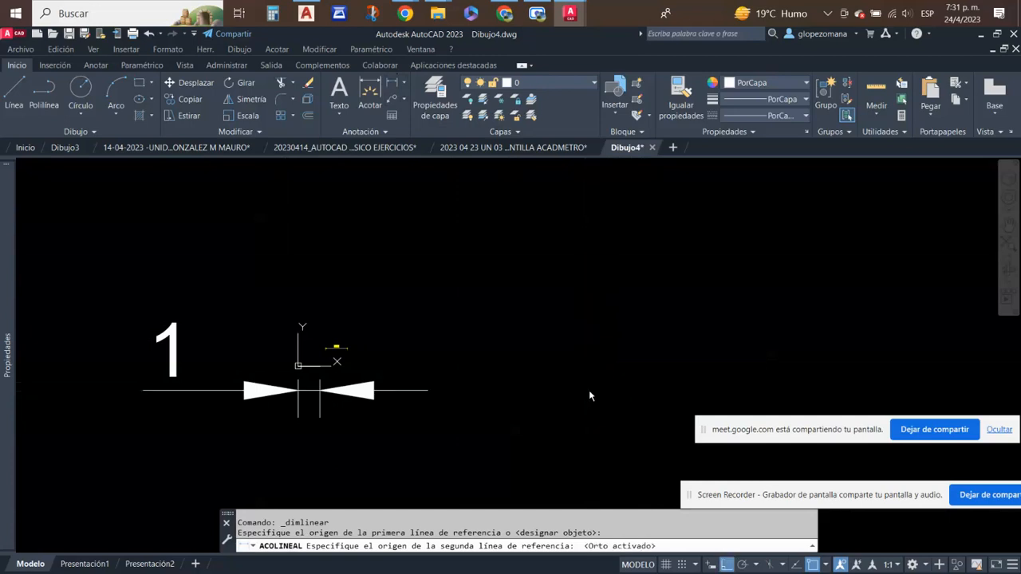
{"action": "left_click", "coordinate": [578, 371]}
{"action": "left_click", "coordinate": [567, 342]}
{"action": "scroll", "coordinate": [570, 283], "scroll_direction": "down", "scroll_amount": 4}
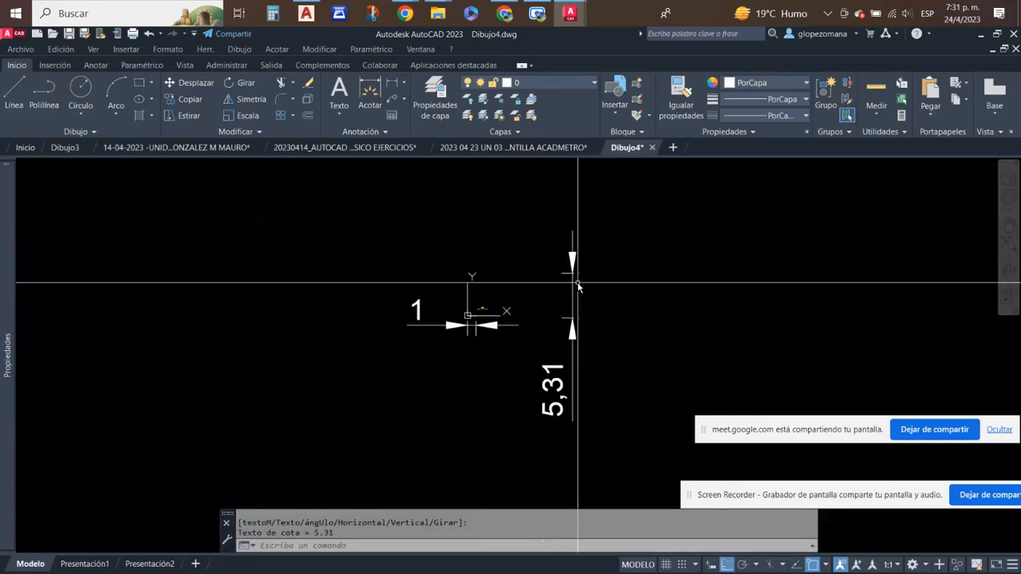
{"action": "scroll", "coordinate": [592, 303], "scroll_direction": "up", "scroll_amount": 2}
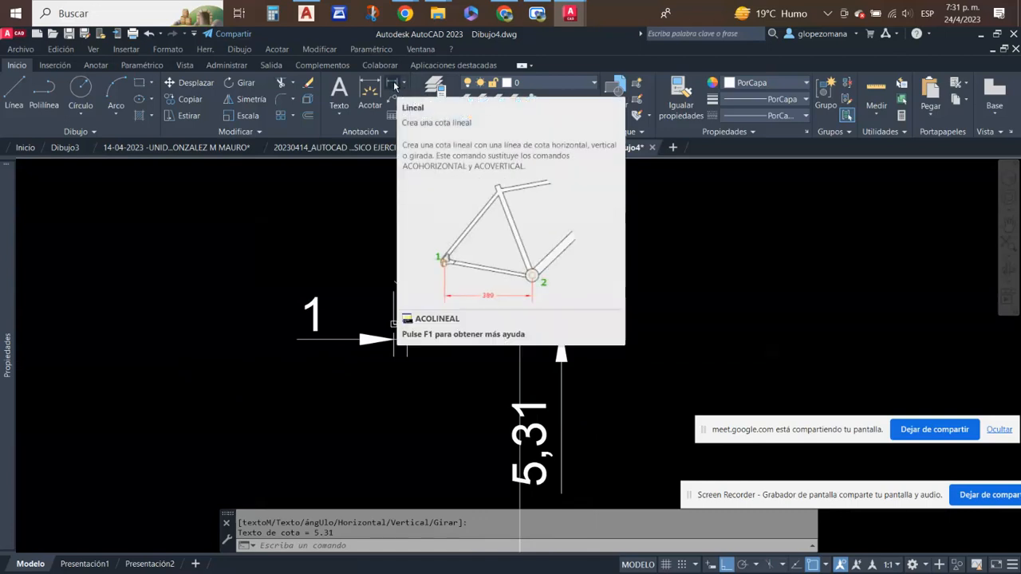
{"action": "key", "text": "Escape"}
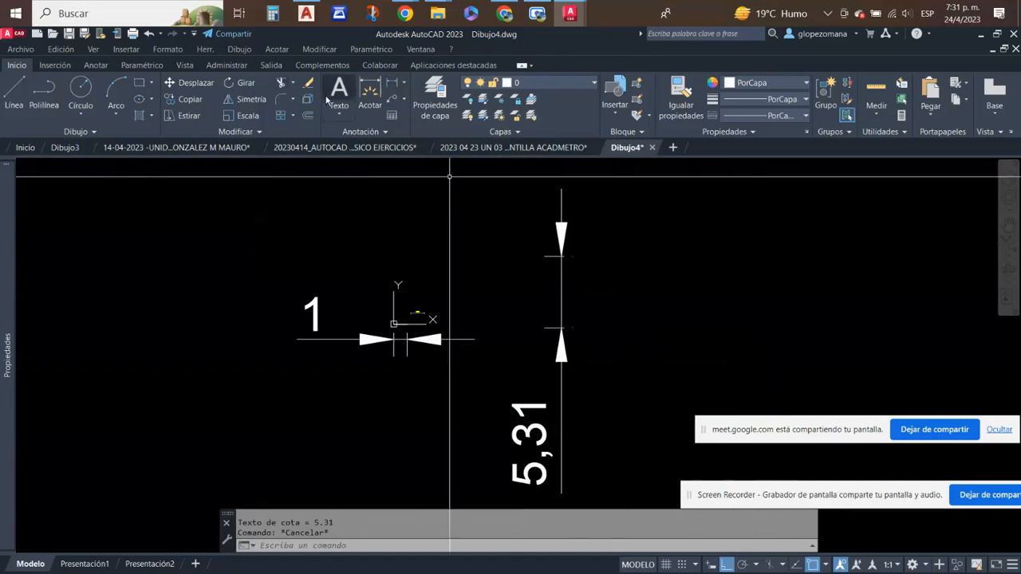
- Erase the vertical linear dimension beside the origin line
{"action": "left_click", "coordinate": [308, 82]}
{"action": "left_click", "coordinate": [647, 230]}
{"action": "left_click", "coordinate": [542, 390]}
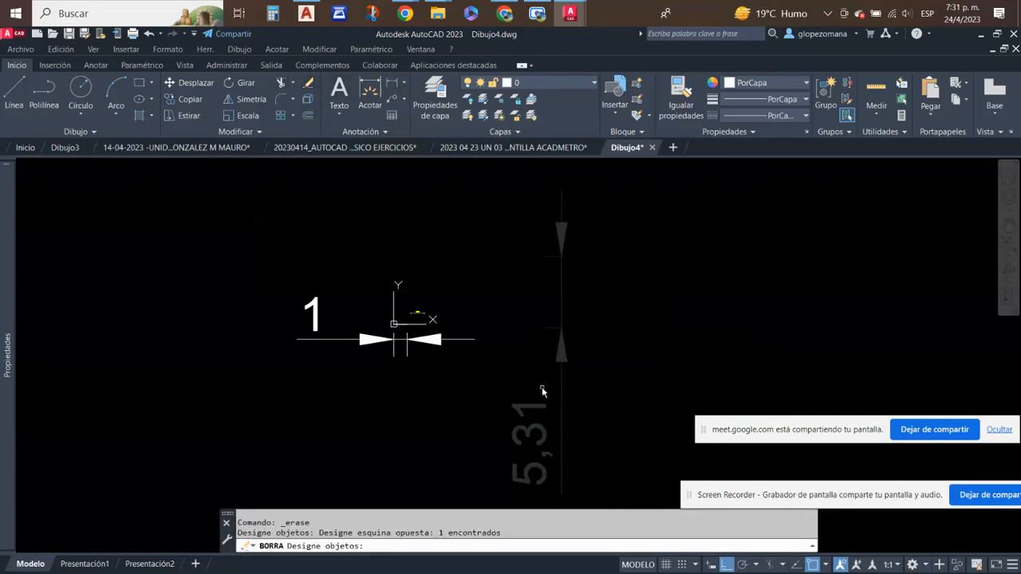
{"action": "key", "text": "Return"}
{"action": "scroll", "coordinate": [446, 358], "scroll_direction": "up", "scroll_amount": 5}
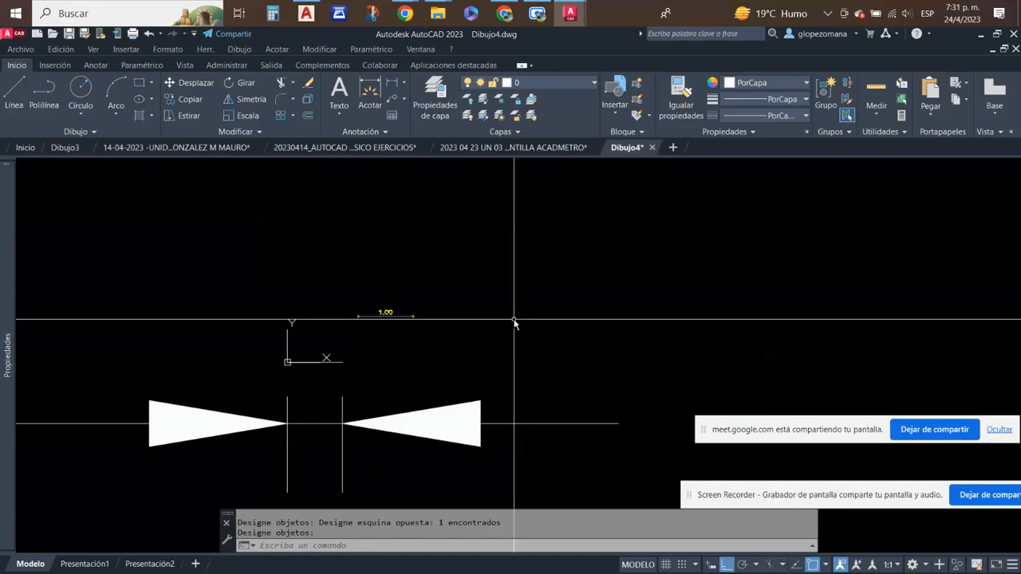
- Review the available text styles, choosing Standard, and highlight the origin line with the oversized dimension below it
{"action": "left_click", "coordinate": [386, 133]}
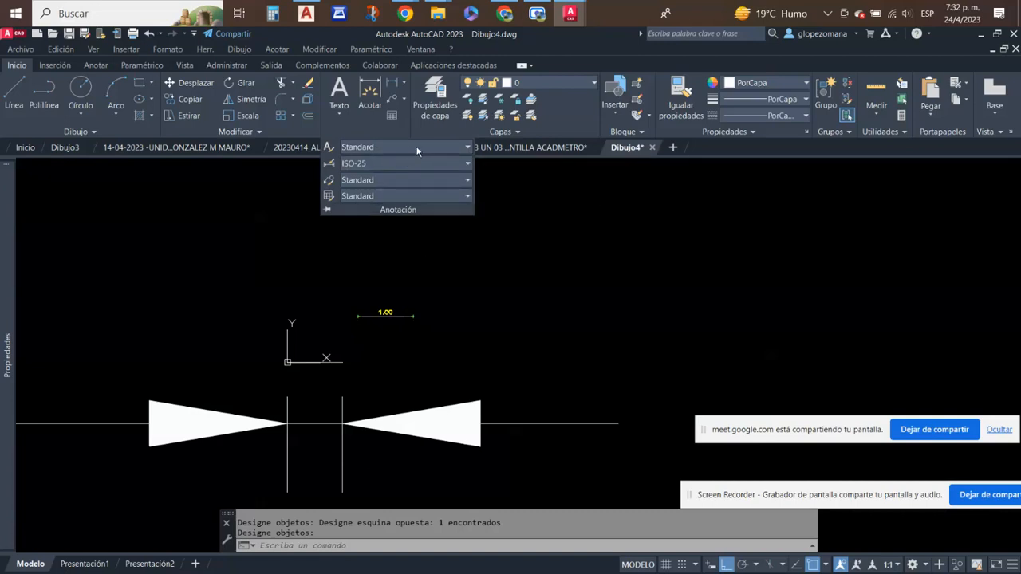
{"action": "left_click", "coordinate": [469, 150]}
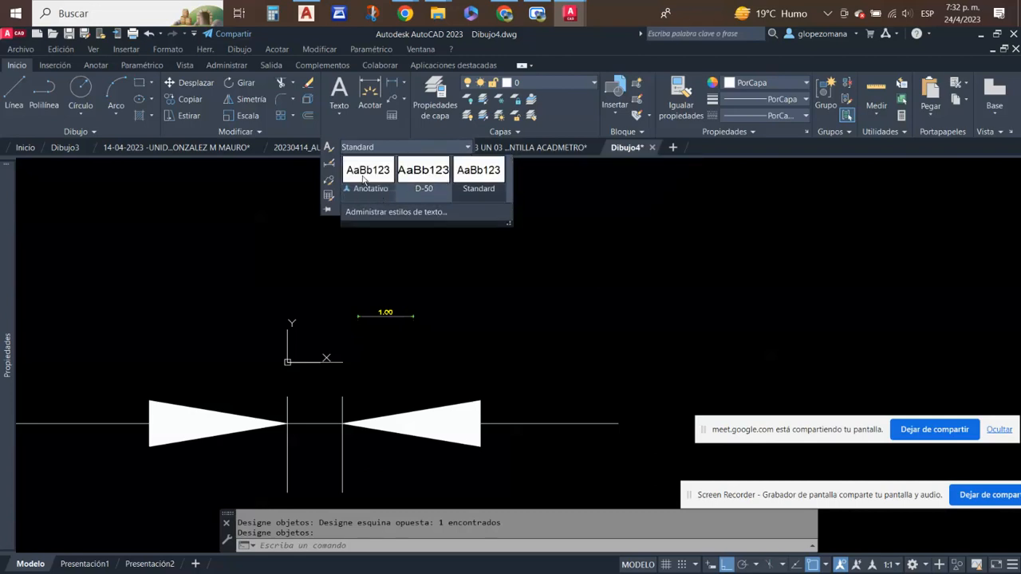
{"action": "left_click", "coordinate": [476, 190]}
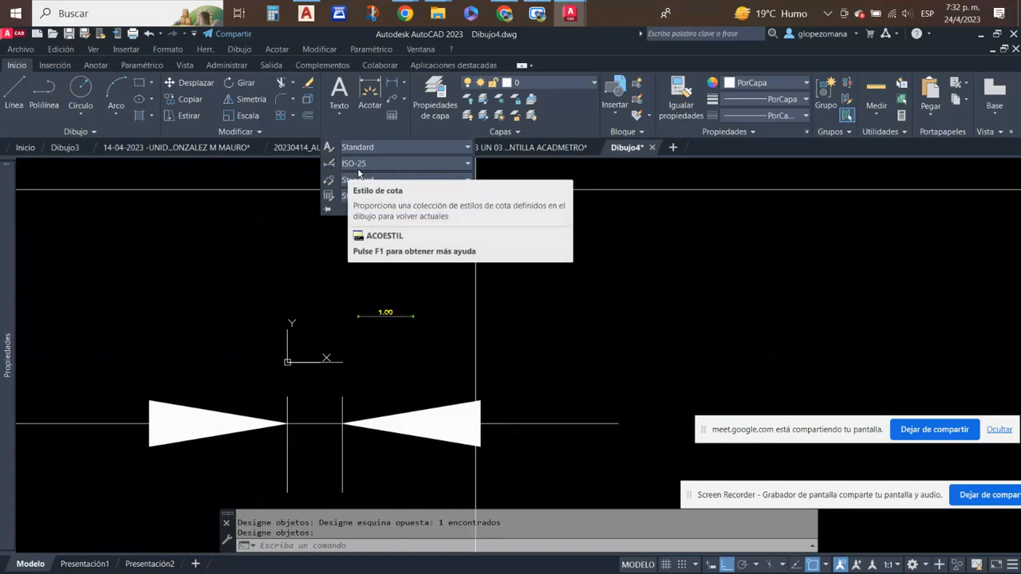
{"action": "key", "text": "Escape"}
{"action": "left_click", "coordinate": [541, 381]}
{"action": "left_click", "coordinate": [457, 449]}
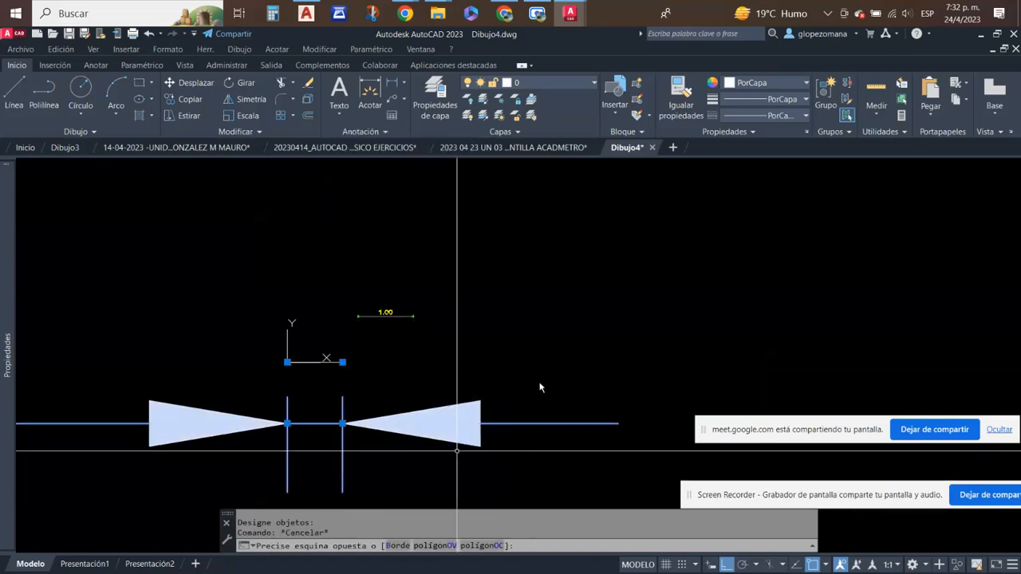
{"action": "scroll", "coordinate": [536, 302], "scroll_direction": "down", "scroll_amount": 4}
{"action": "scroll", "coordinate": [537, 302], "scroll_direction": "up", "scroll_amount": 3}
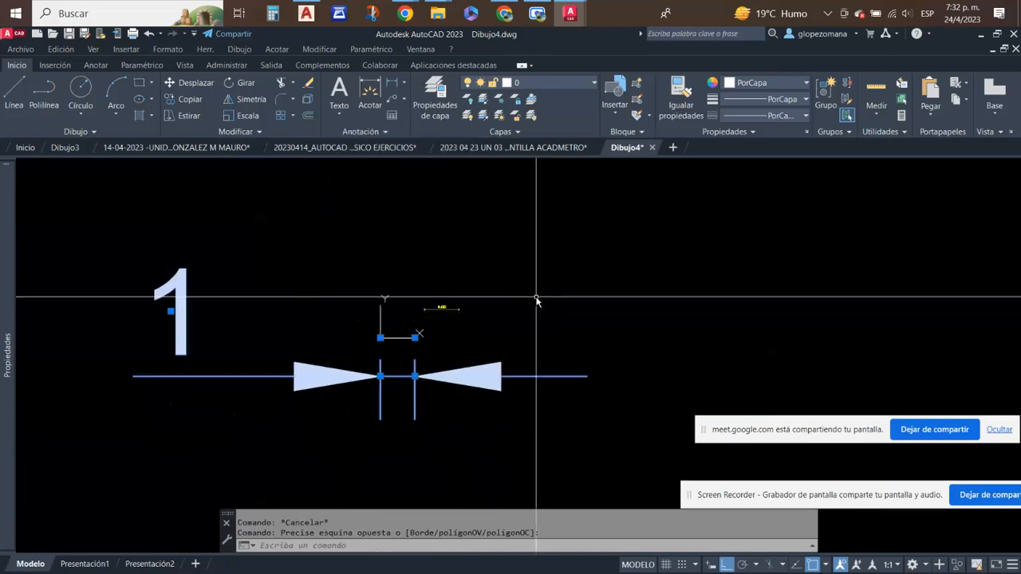
- Set the dimension style to D-50 and add a linear dimension above the origin line between its endpoints
{"action": "left_click", "coordinate": [386, 133]}
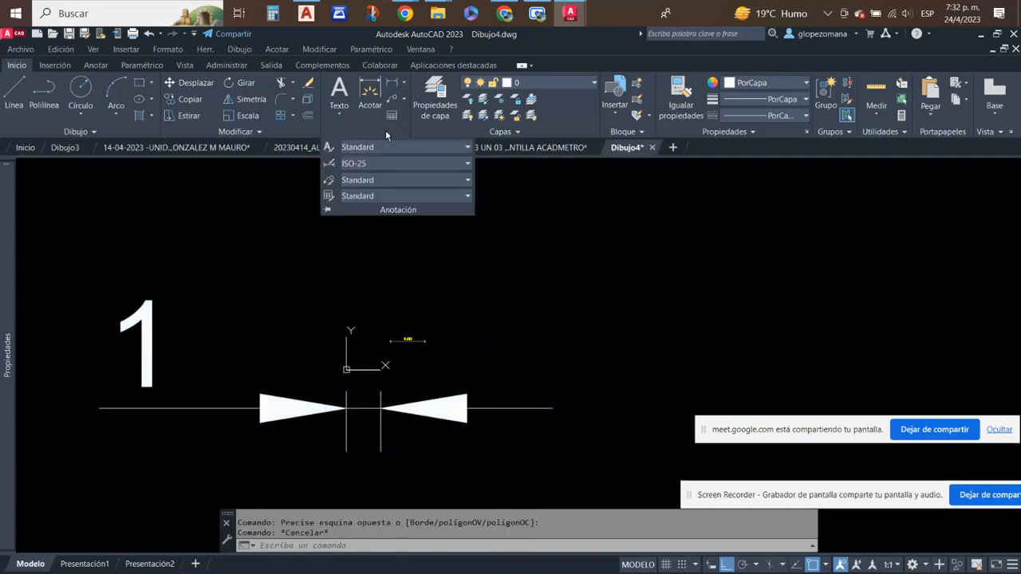
{"action": "left_click", "coordinate": [467, 164]}
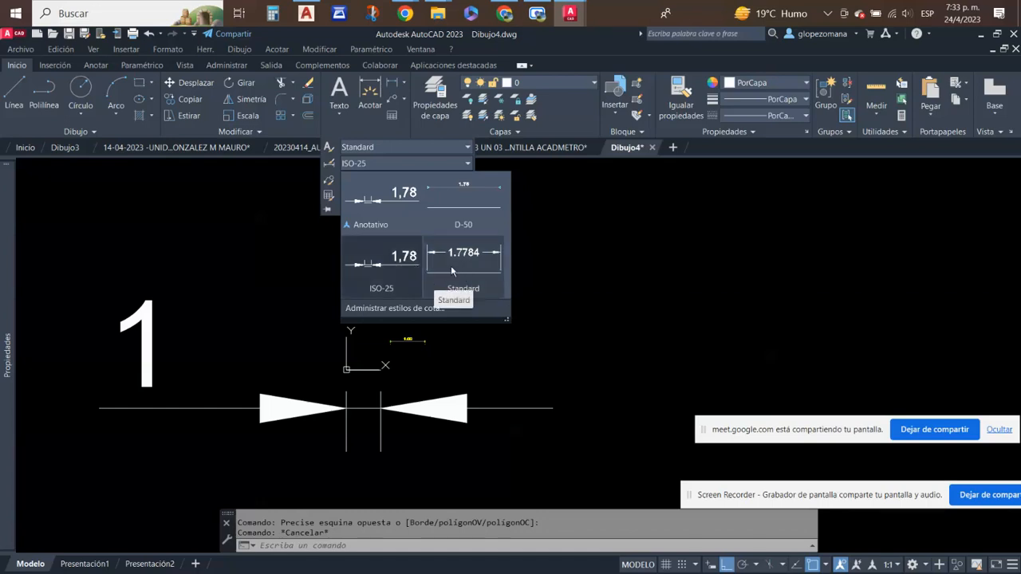
{"action": "left_click", "coordinate": [478, 213]}
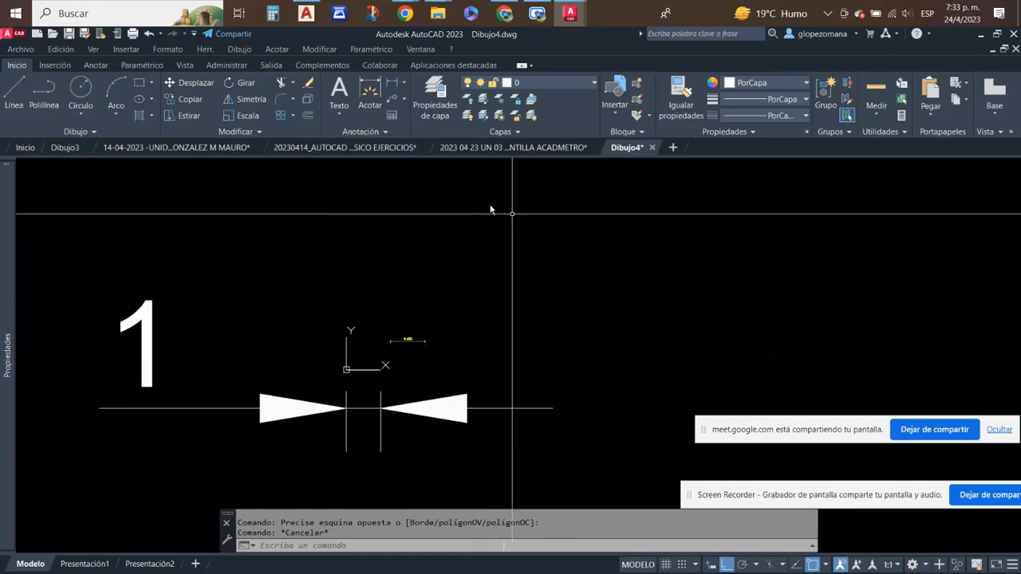
{"action": "left_click", "coordinate": [391, 84]}
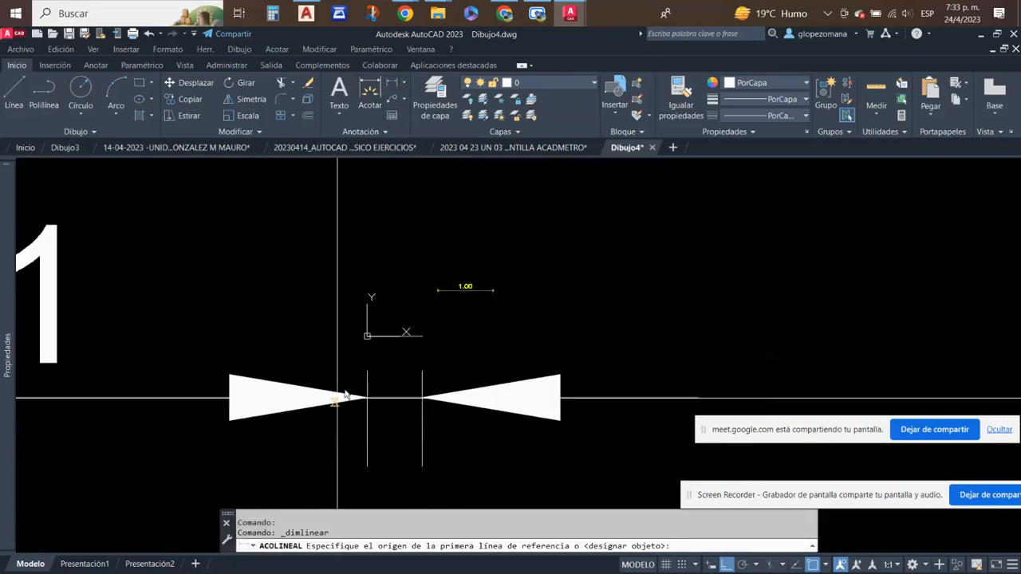
{"action": "scroll", "coordinate": [371, 315], "scroll_direction": "up", "scroll_amount": 6}
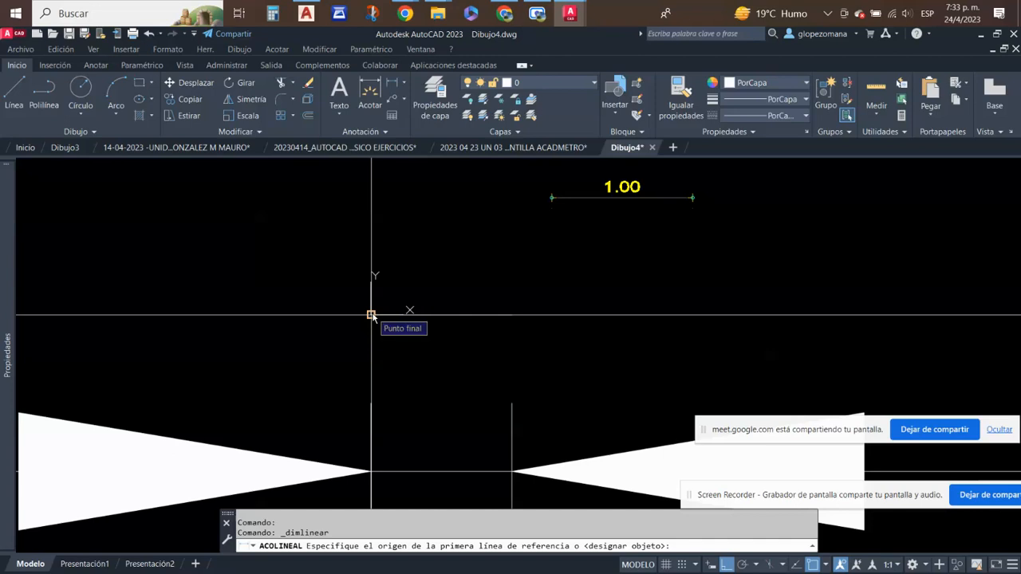
{"action": "left_click", "coordinate": [371, 315]}
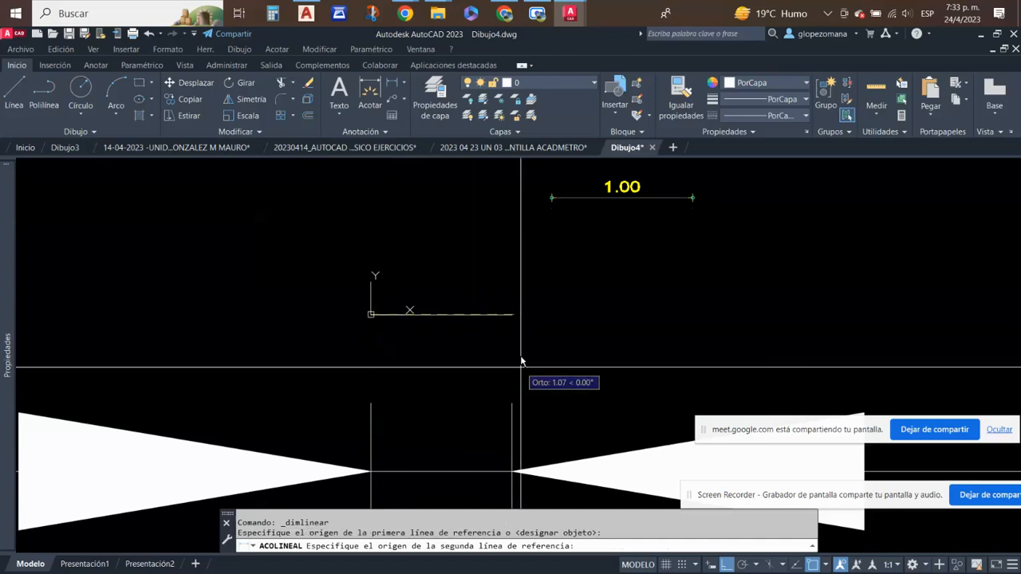
{"action": "left_click", "coordinate": [511, 315]}
{"action": "left_click", "coordinate": [462, 249]}
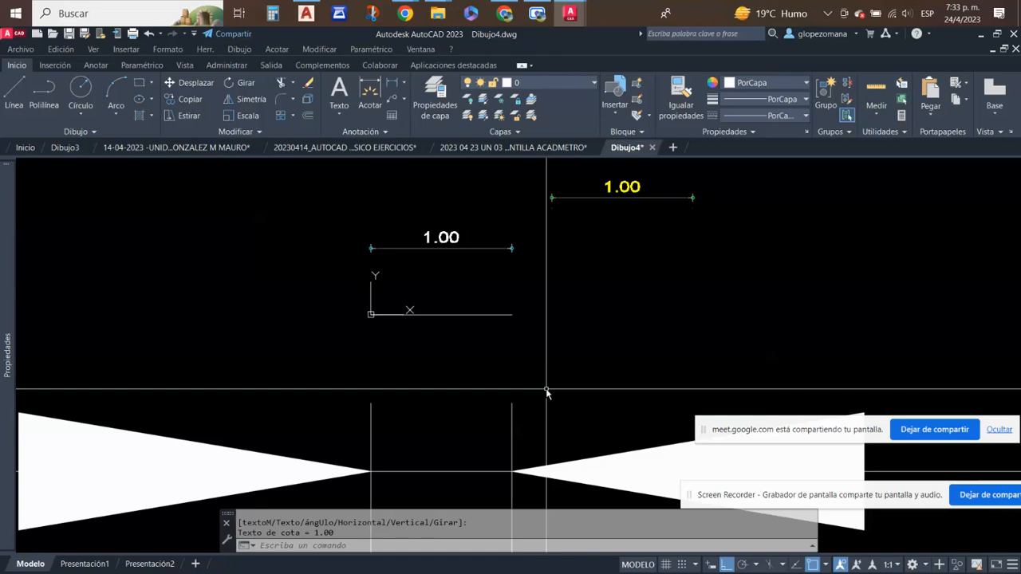
{"action": "scroll", "coordinate": [569, 279], "scroll_direction": "down", "scroll_amount": 3}
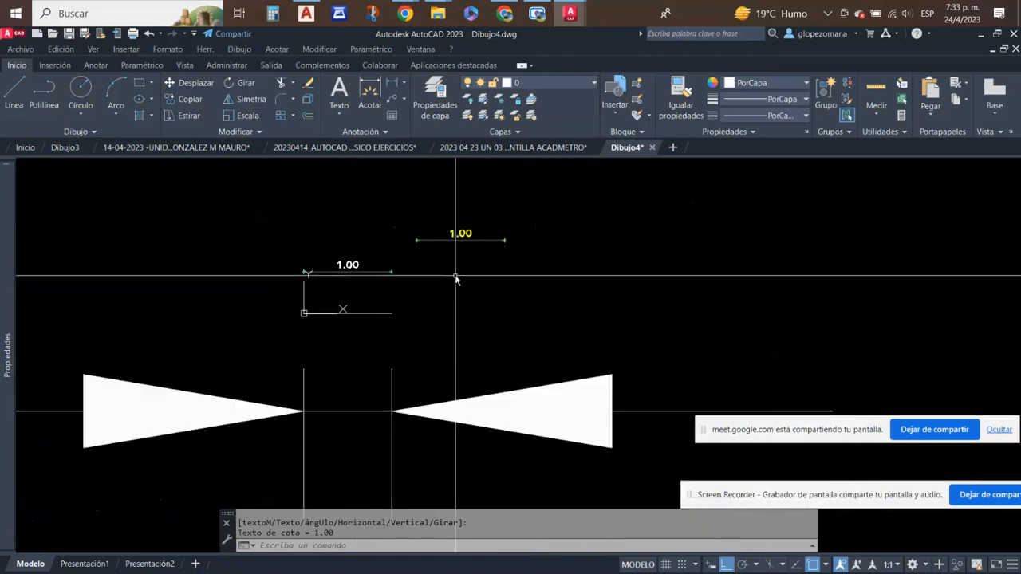
- Compare the oversized dimension below the origin line with the D-50 dimension above it, and review the available dimension styles
{"action": "left_click", "coordinate": [385, 133]}
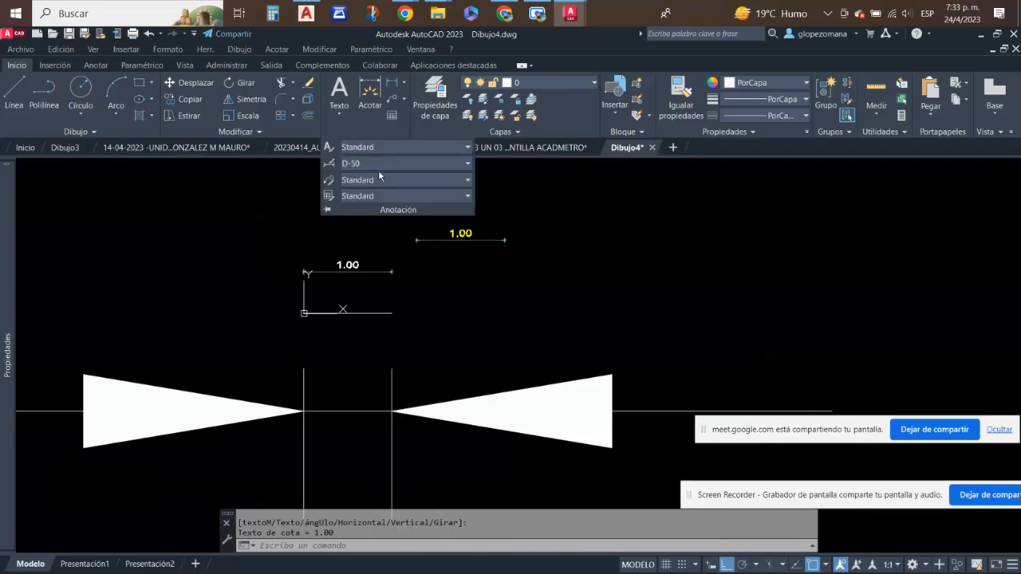
{"action": "left_click", "coordinate": [393, 163]}
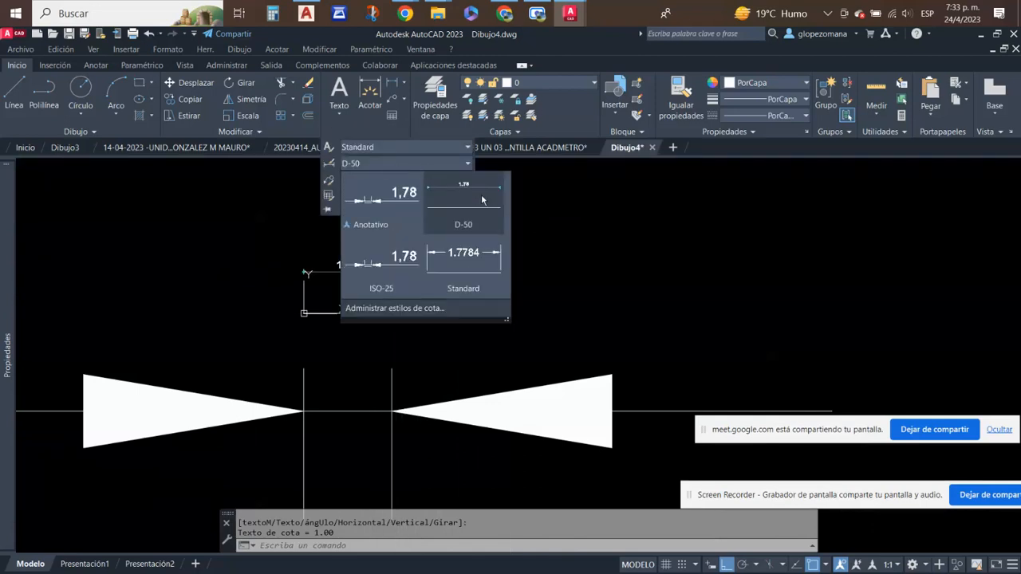
{"action": "left_click", "coordinate": [418, 167]}
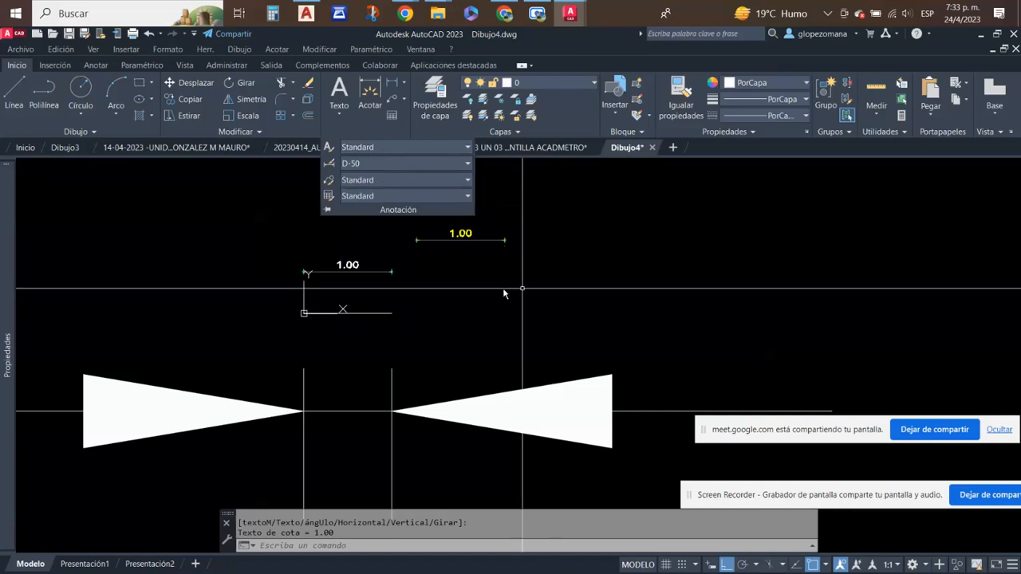
{"action": "key", "text": "Escape"}
{"action": "scroll", "coordinate": [528, 290], "scroll_direction": "down", "scroll_amount": 5}
{"action": "left_click", "coordinate": [578, 326]}
{"action": "left_click", "coordinate": [543, 383]}
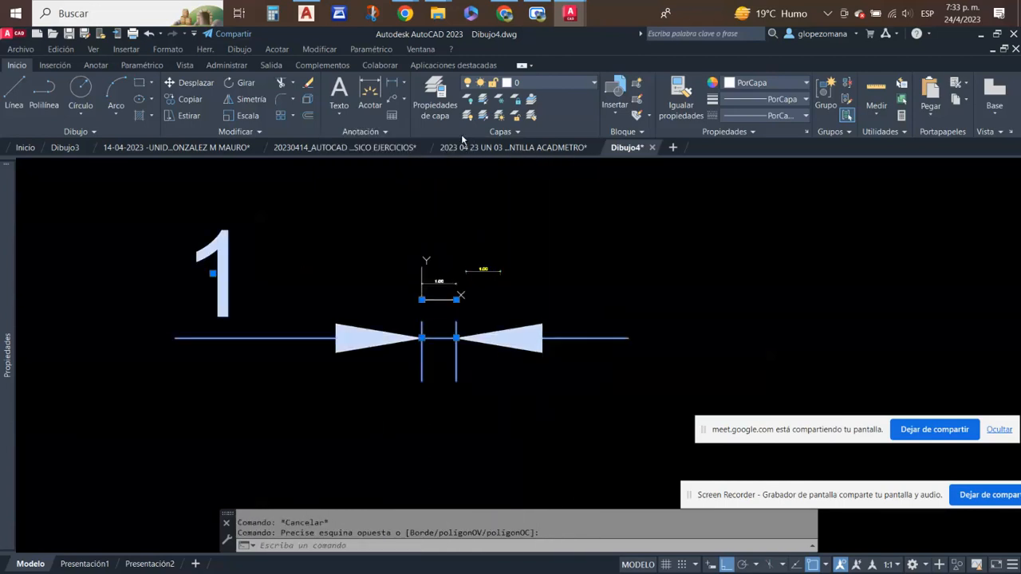
{"action": "key", "text": "Escape"}
{"action": "left_click", "coordinate": [340, 306]}
{"action": "left_click", "coordinate": [299, 349]}
{"action": "key", "text": "Escape"}
{"action": "left_click", "coordinate": [386, 132]}
{"action": "left_click", "coordinate": [394, 155]}
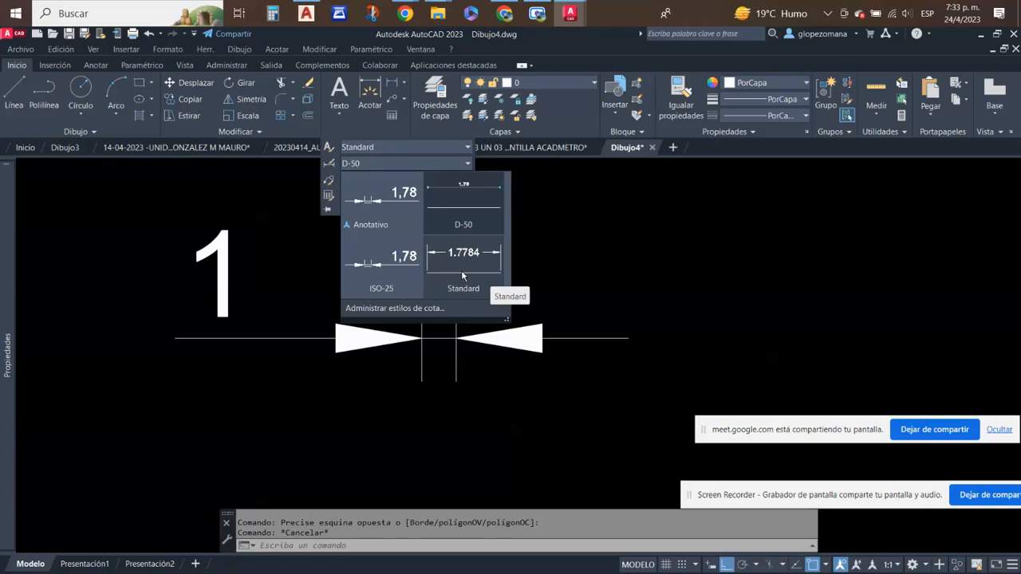
- Set the dimension style to Standard and add a linear dimension between the extension line ends of the oversized dimension, just below its arrows
{"action": "left_click", "coordinate": [471, 273]}
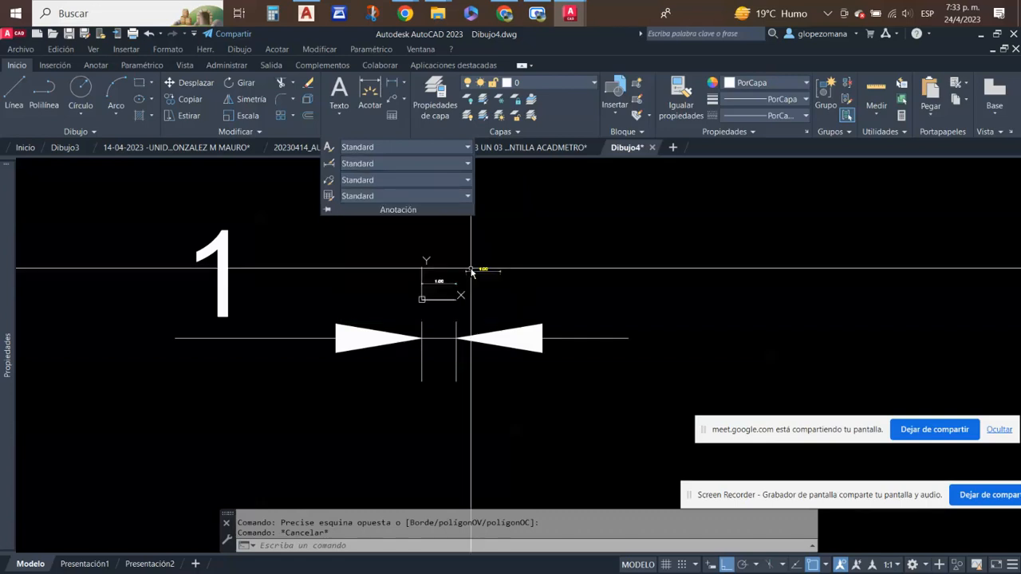
{"action": "left_click", "coordinate": [391, 83]}
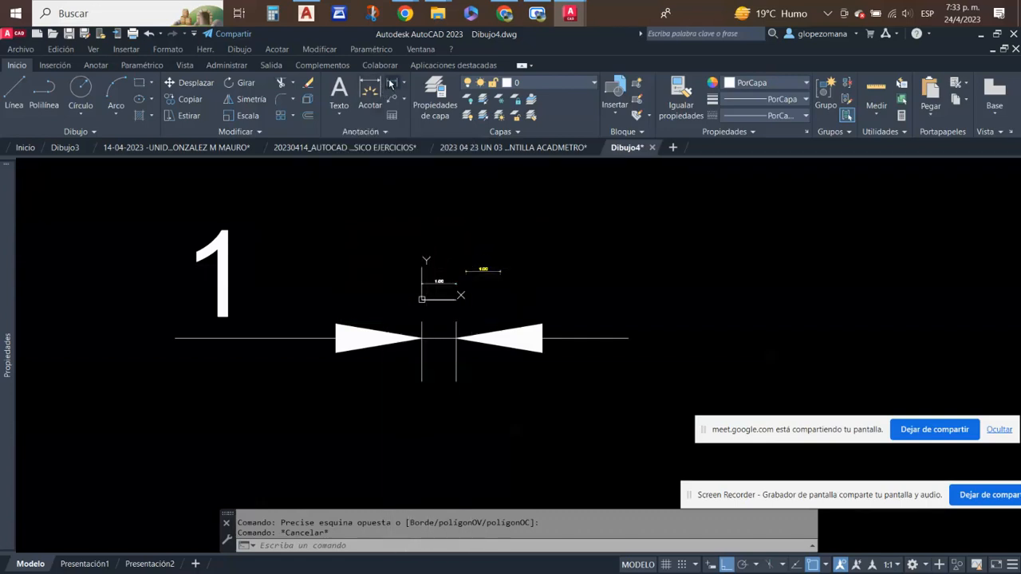
{"action": "left_click", "coordinate": [421, 380]}
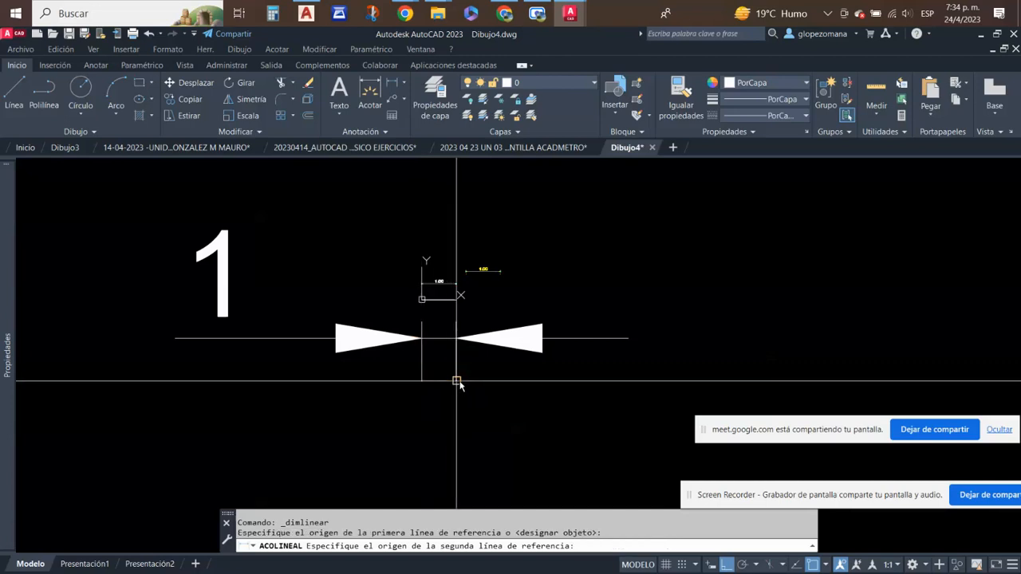
{"action": "left_click", "coordinate": [455, 382]}
{"action": "scroll", "coordinate": [446, 410], "scroll_direction": "down", "scroll_amount": 4}
{"action": "scroll", "coordinate": [448, 377], "scroll_direction": "up", "scroll_amount": 4}
{"action": "scroll", "coordinate": [451, 377], "scroll_direction": "up", "scroll_amount": 8}
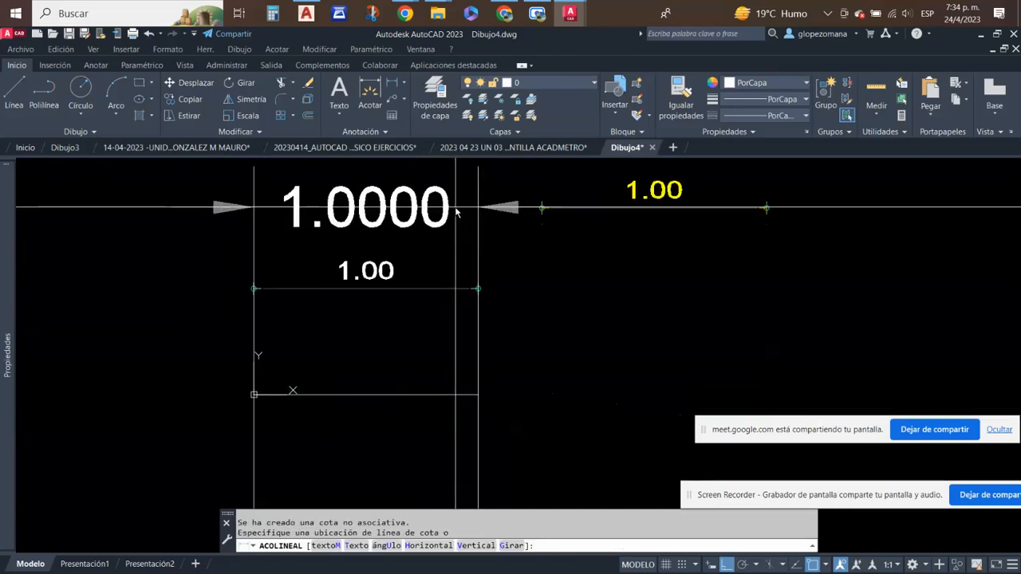
{"action": "scroll", "coordinate": [469, 287], "scroll_direction": "down", "scroll_amount": 5}
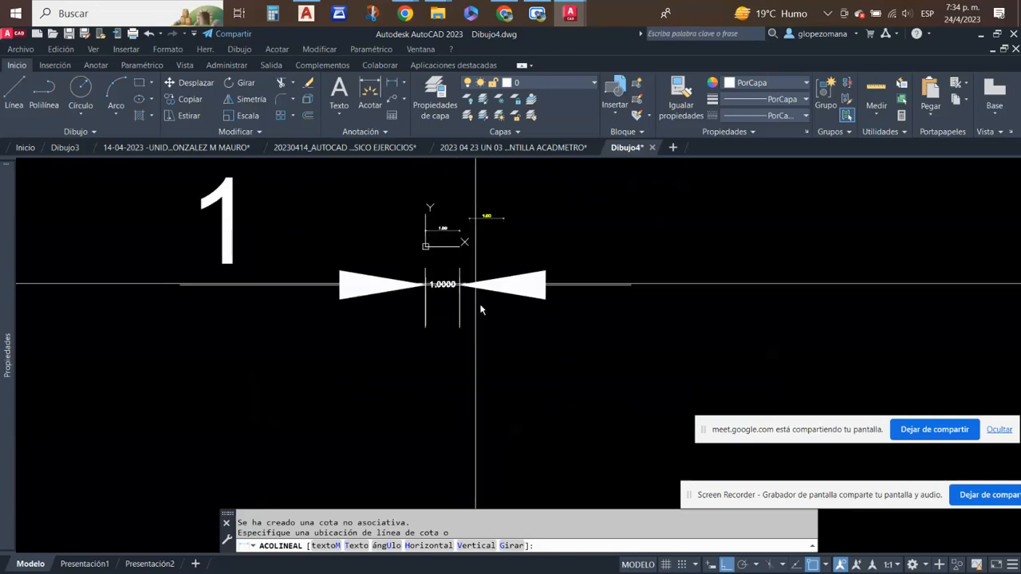
{"action": "left_click", "coordinate": [481, 311]}
{"action": "key", "text": "Escape"}
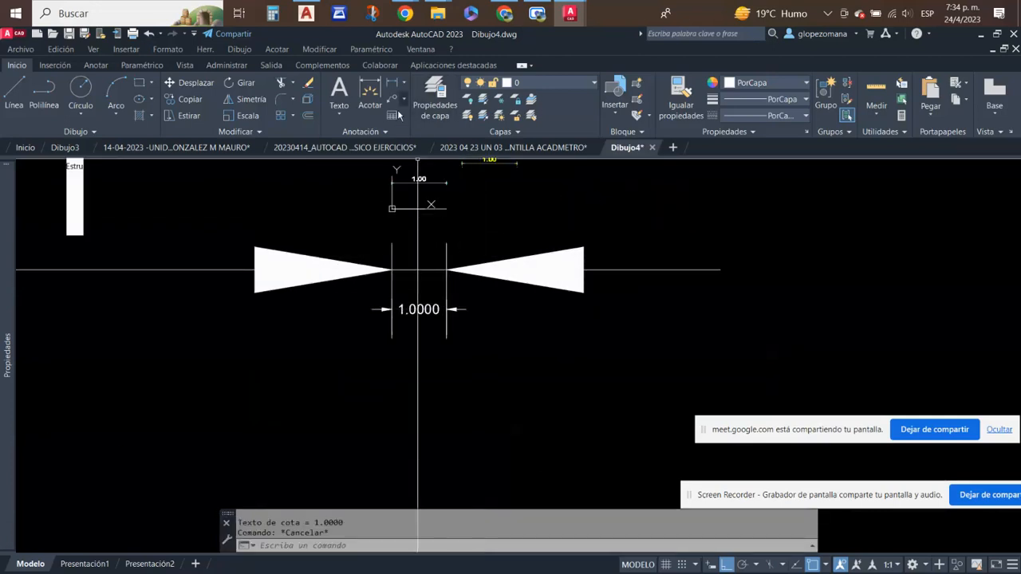
- Set the dimension style to Anotativo and add a linear dimension at annotation scale 1:1 between the same extension line ends
{"action": "left_click", "coordinate": [385, 133]}
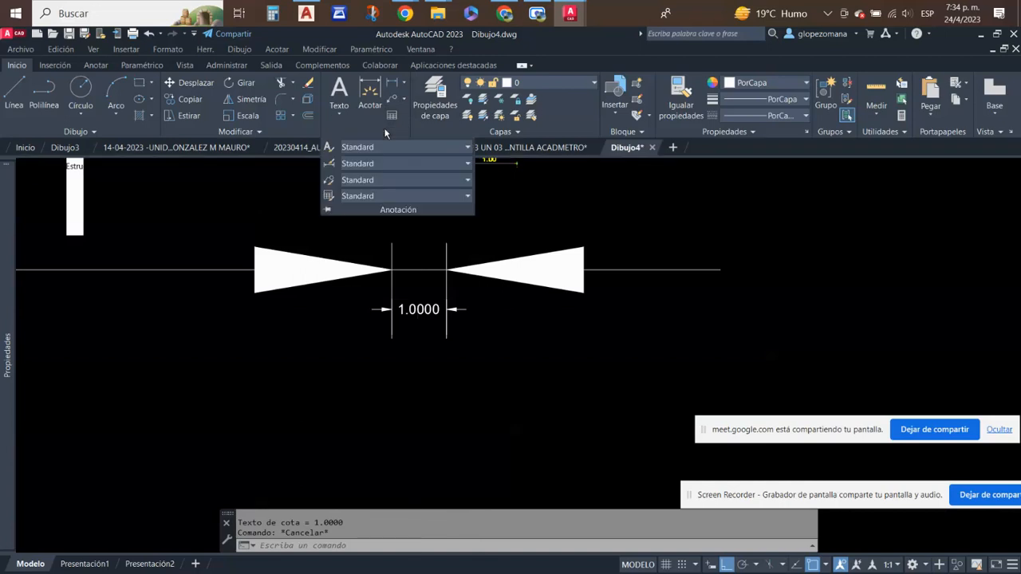
{"action": "left_click", "coordinate": [468, 163]}
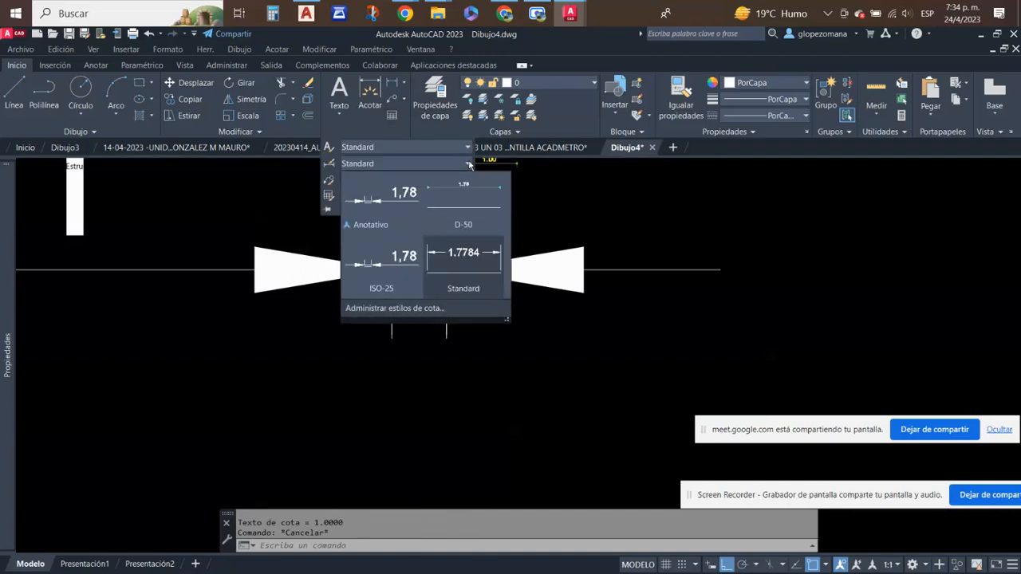
{"action": "left_click", "coordinate": [370, 201]}
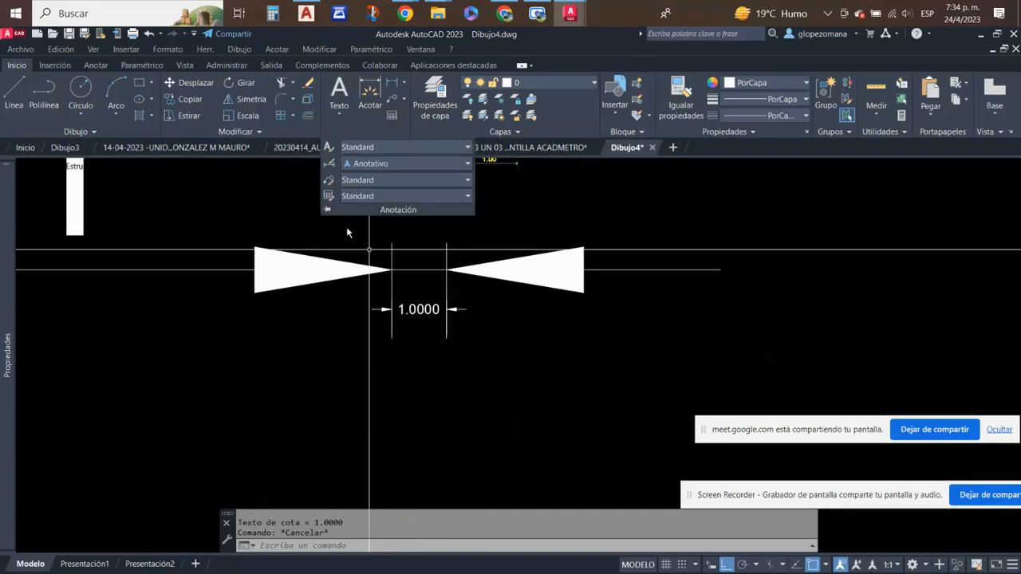
{"action": "left_click", "coordinate": [391, 83]}
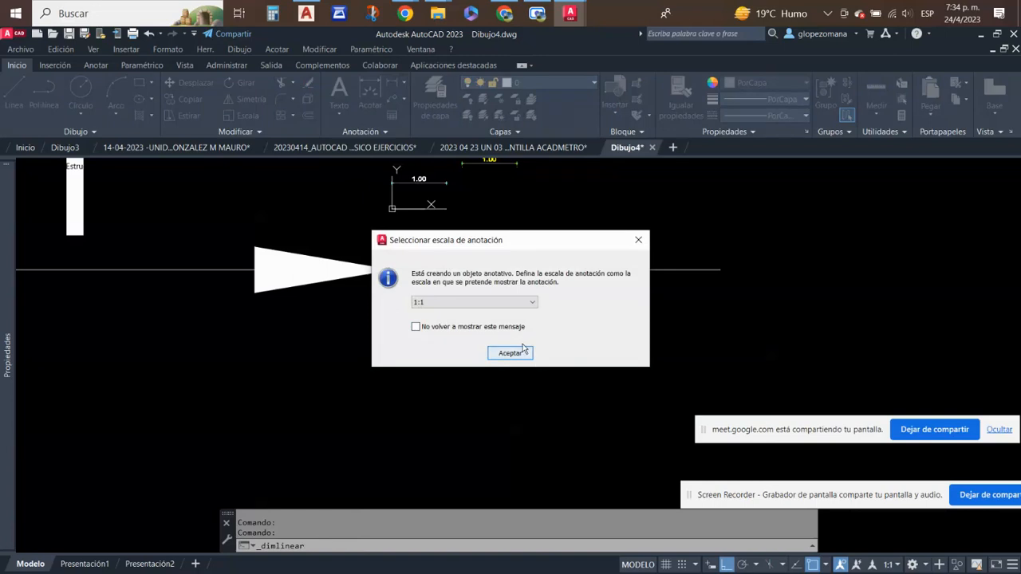
{"action": "left_click", "coordinate": [509, 354]}
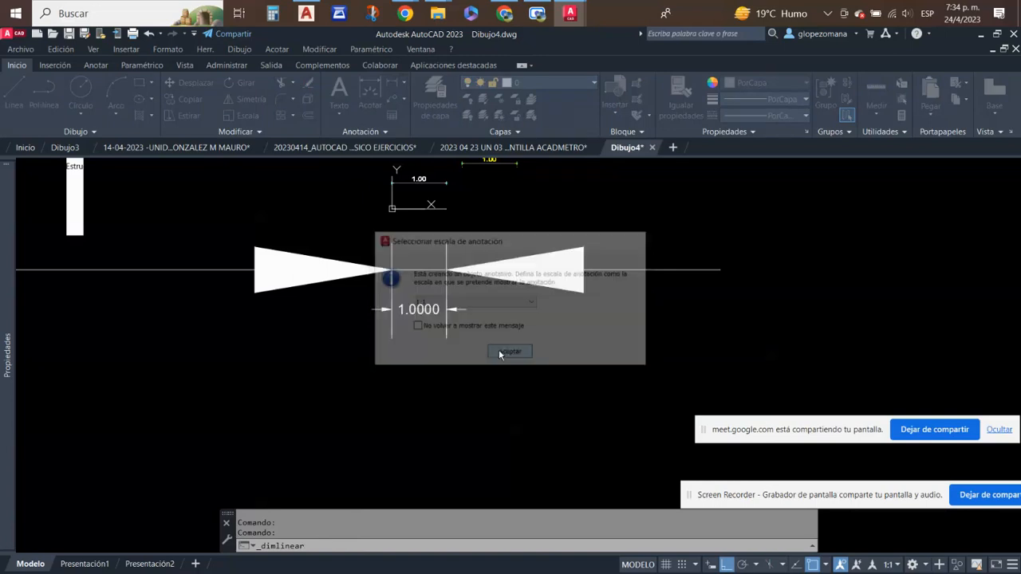
{"action": "left_click", "coordinate": [391, 338]}
{"action": "scroll", "coordinate": [447, 339], "scroll_direction": "down", "scroll_amount": 5}
{"action": "left_click", "coordinate": [445, 338]}
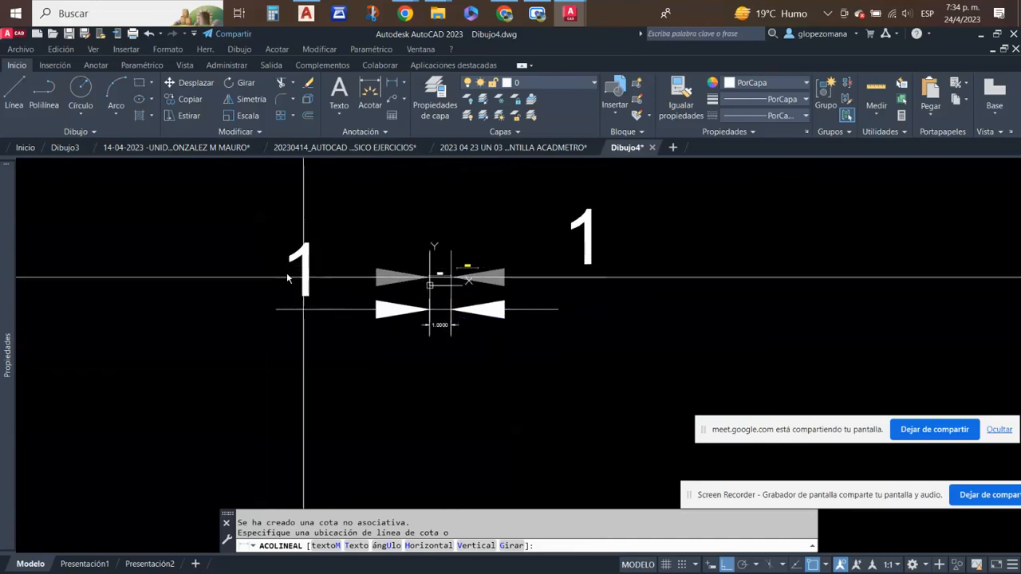
{"action": "left_click", "coordinate": [342, 308]}
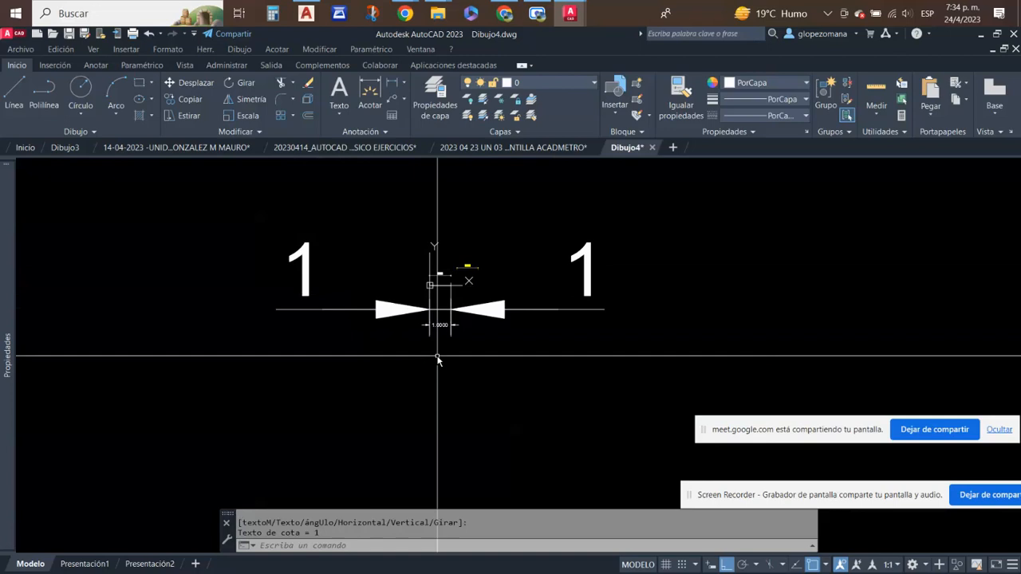
- Erase the three comparison dimensions below the origin line, keeping the two small D-50 dimensions
{"action": "scroll", "coordinate": [637, 362], "scroll_direction": "up", "scroll_amount": 2}
{"action": "left_click", "coordinate": [604, 376]}
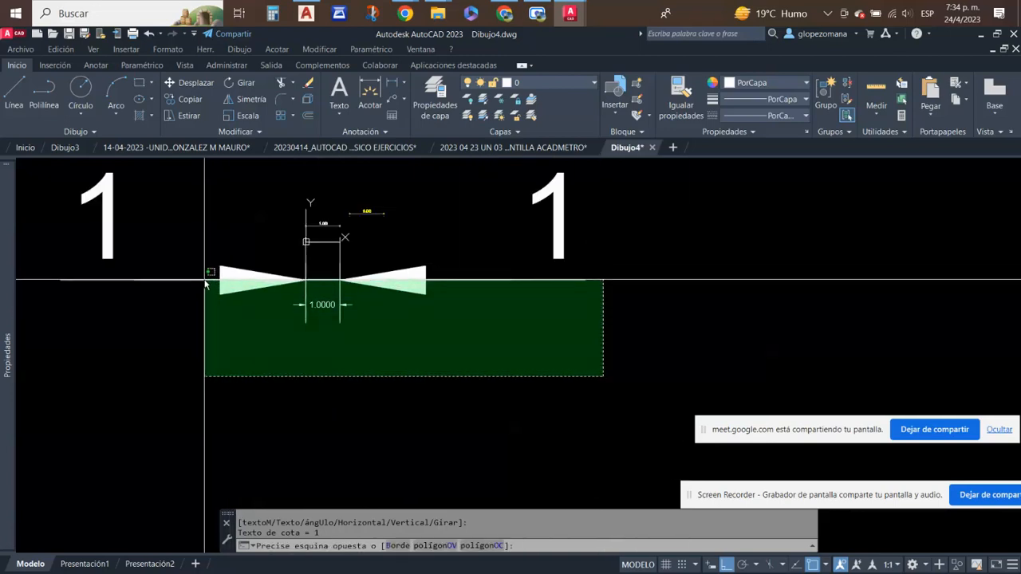
{"action": "left_click", "coordinate": [204, 281]}
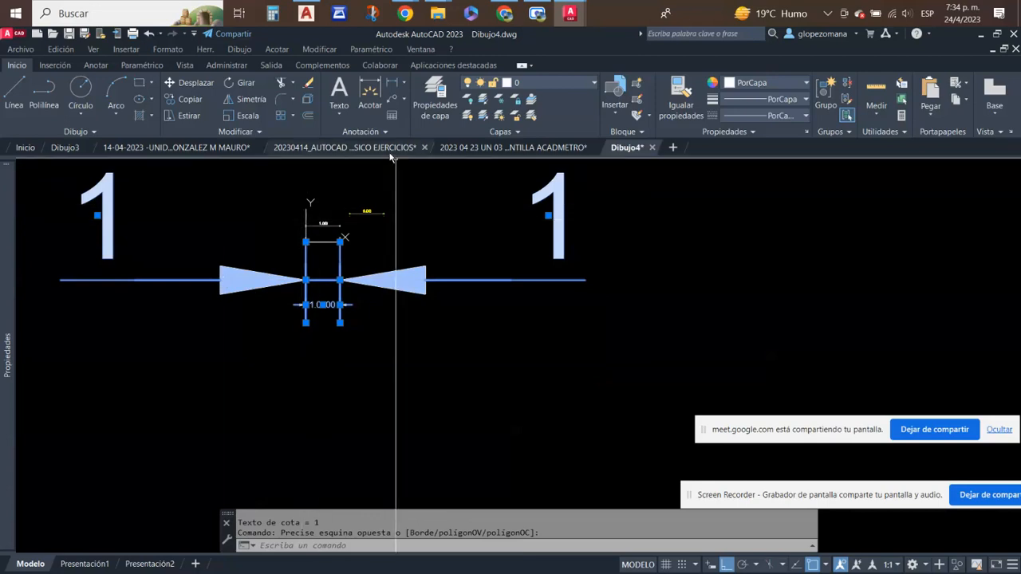
{"action": "left_click", "coordinate": [307, 82]}
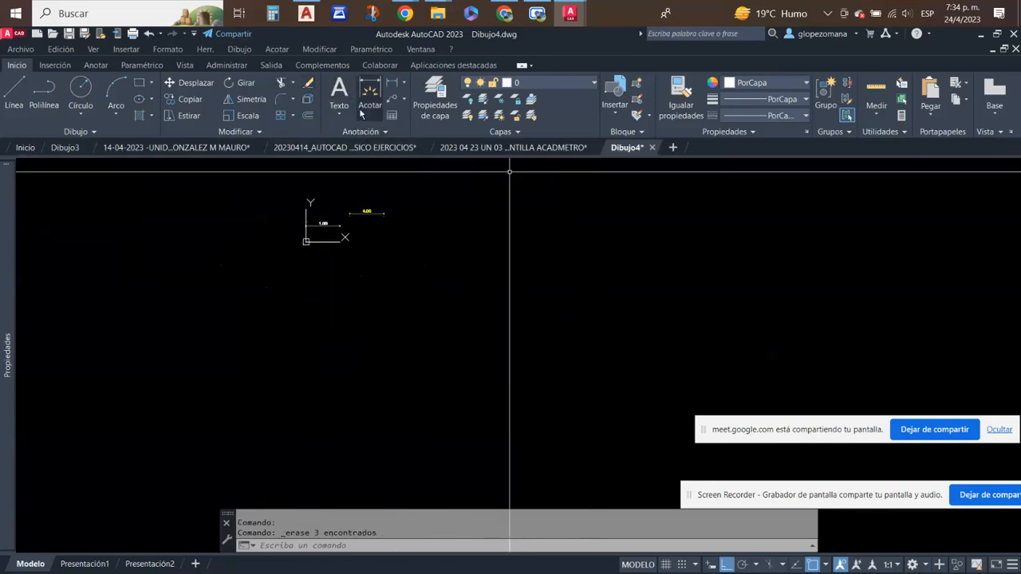
- Examine the D-50 dimension above the origin line beside the yellow sample dimension, highlighting it without changing it
{"action": "scroll", "coordinate": [306, 210], "scroll_direction": "up", "scroll_amount": 3}
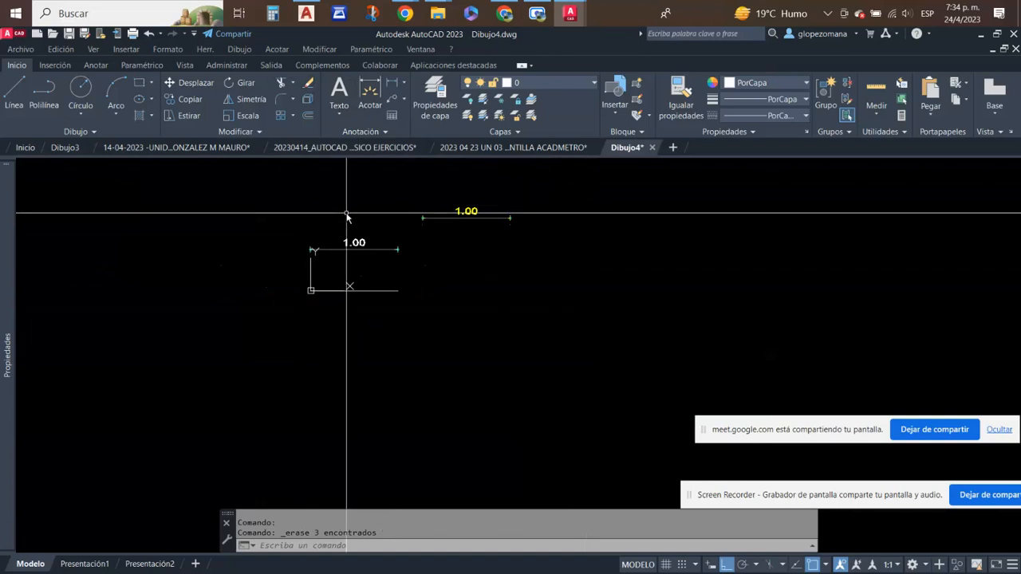
{"action": "scroll", "coordinate": [387, 187], "scroll_direction": "up", "scroll_amount": 2}
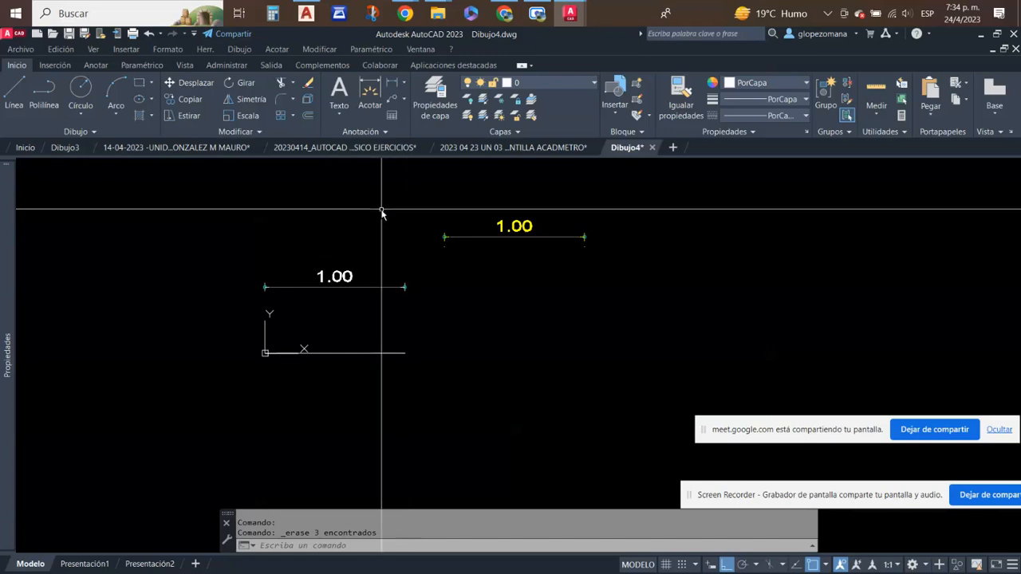
{"action": "middle_click_drag", "start_coordinate": [515, 261], "coordinate": [513, 284]}
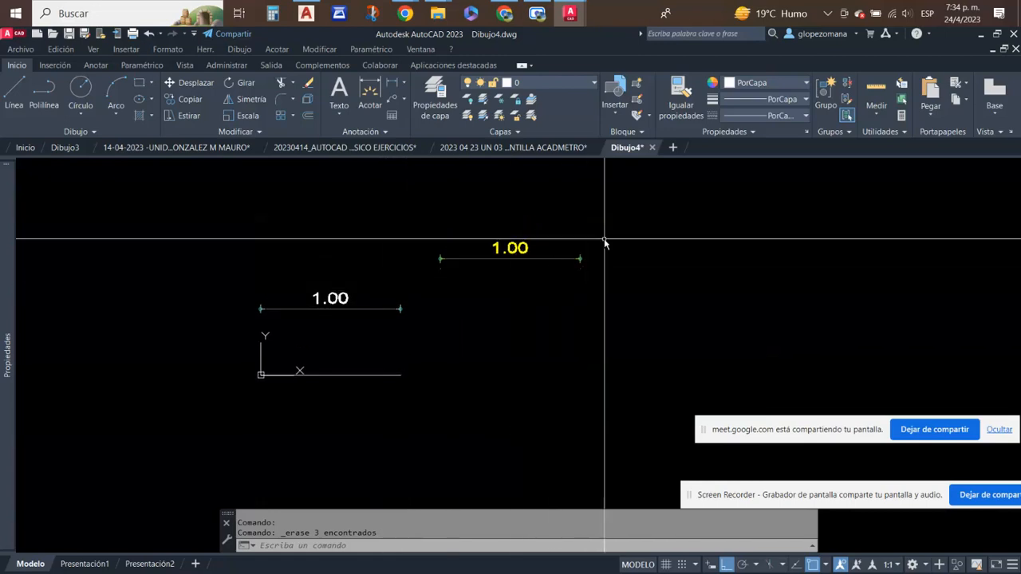
{"action": "left_click", "coordinate": [441, 327]}
{"action": "left_click", "coordinate": [335, 269]}
{"action": "type", "text": "e"}
{"action": "right_click", "coordinate": [348, 290]}
{"action": "key", "text": "Escape"}
{"action": "key", "text": "Escape"}
{"action": "left_click", "coordinate": [375, 326]}
{"action": "left_click", "coordinate": [338, 276]}
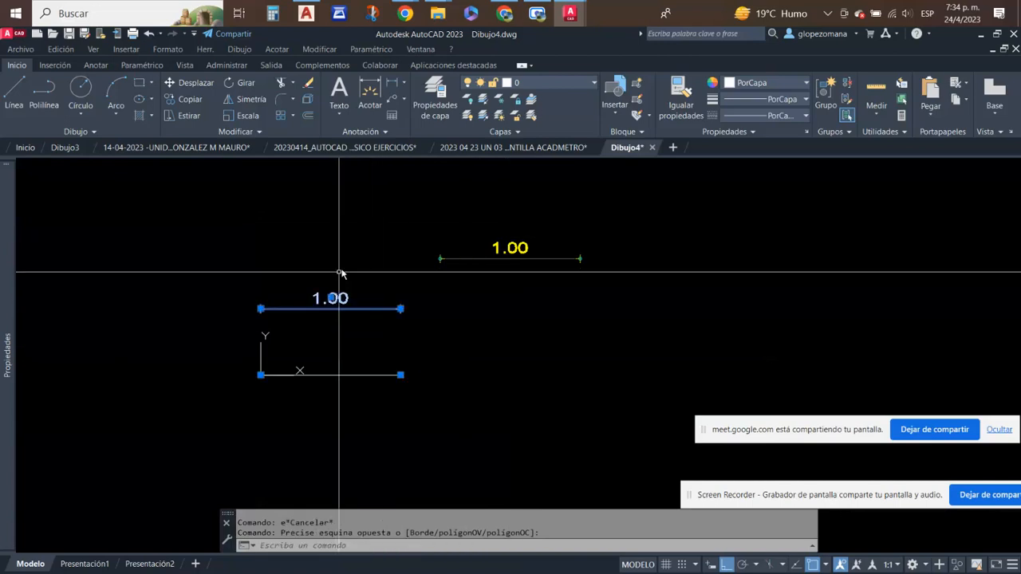
{"action": "key", "text": "Escape"}
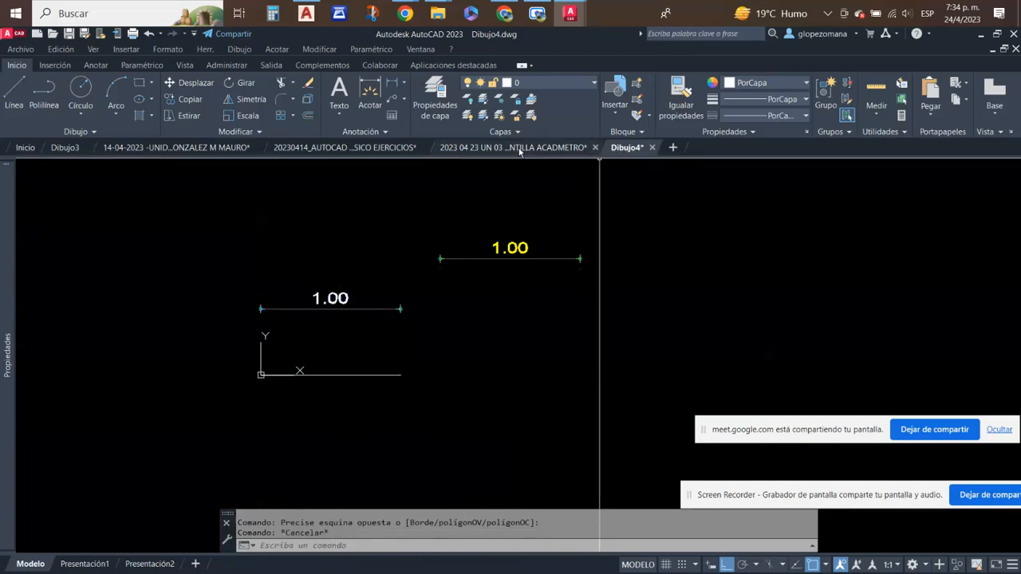
- Open COTA D-50.dwg as read-only from the 2023 CURSO AUTOCAD folder inside 00 CURSO AUTOCAD 2D on drive D
{"action": "mouse_move", "coordinate": [519, 152]}
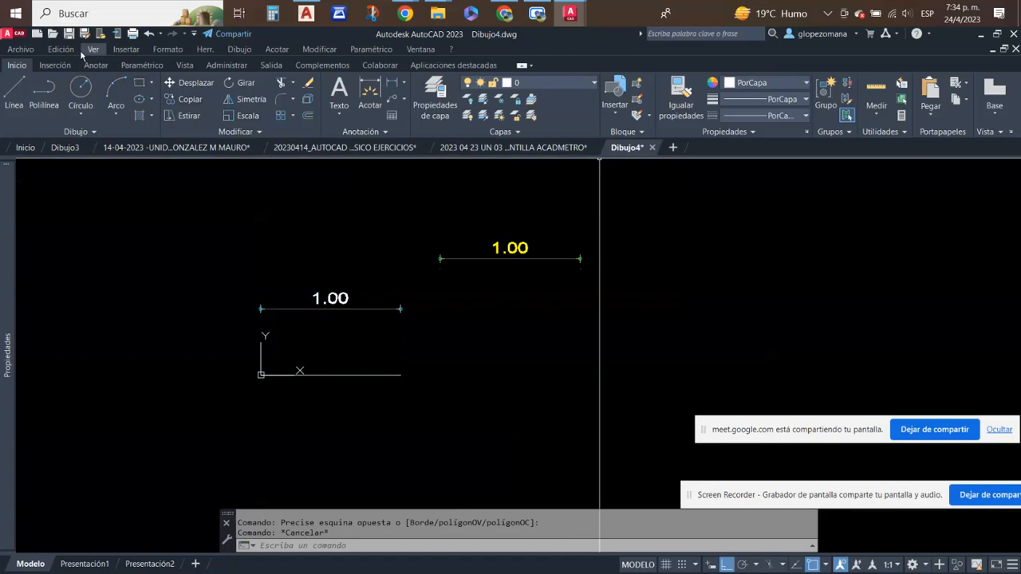
{"action": "left_click", "coordinate": [52, 35]}
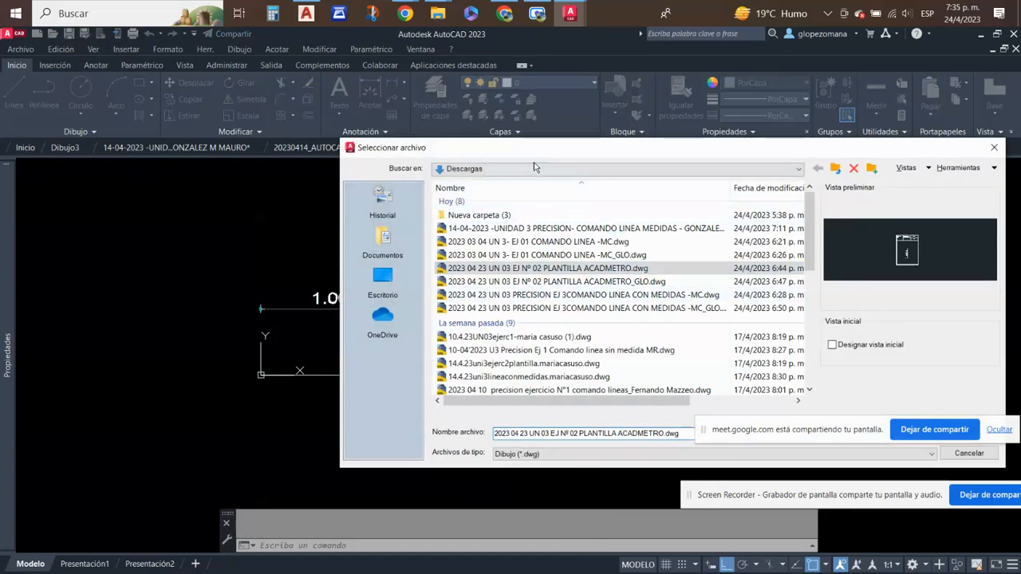
{"action": "left_click", "coordinate": [613, 169]}
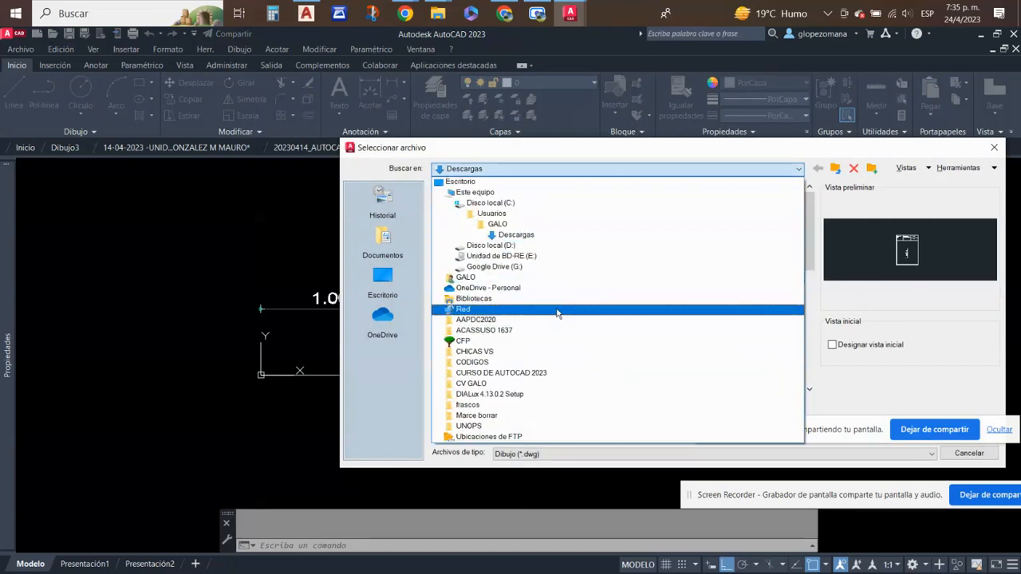
{"action": "left_click", "coordinate": [484, 195]}
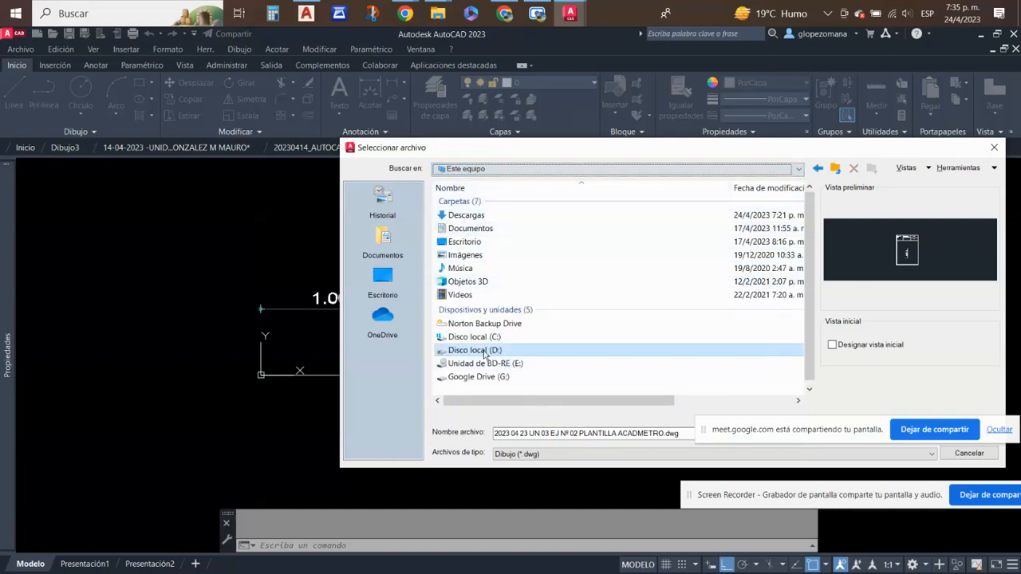
{"action": "double_click", "coordinate": [484, 351]}
{"action": "double_click", "coordinate": [510, 228]}
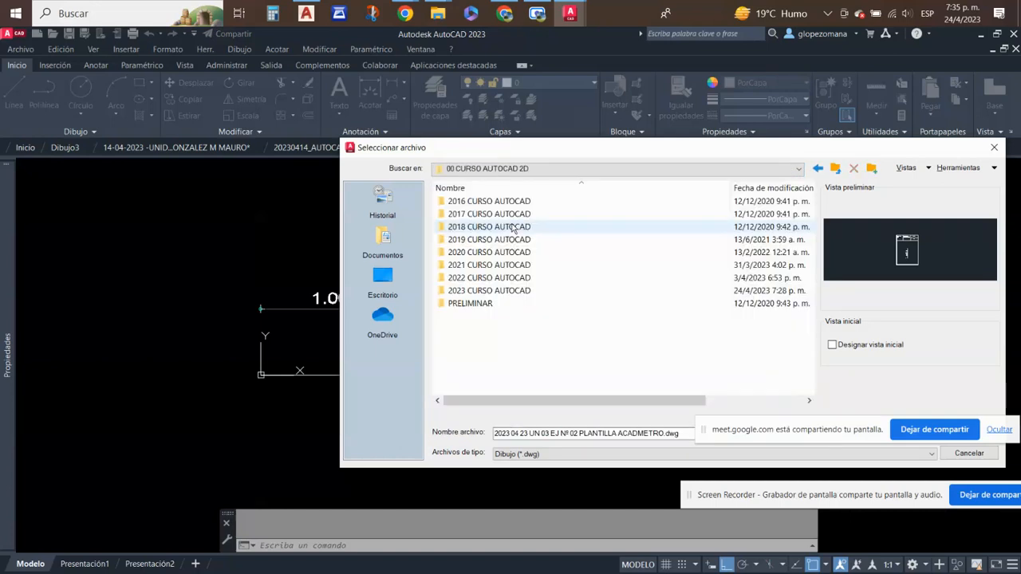
{"action": "double_click", "coordinate": [511, 291]}
{"action": "left_click", "coordinate": [478, 278]}
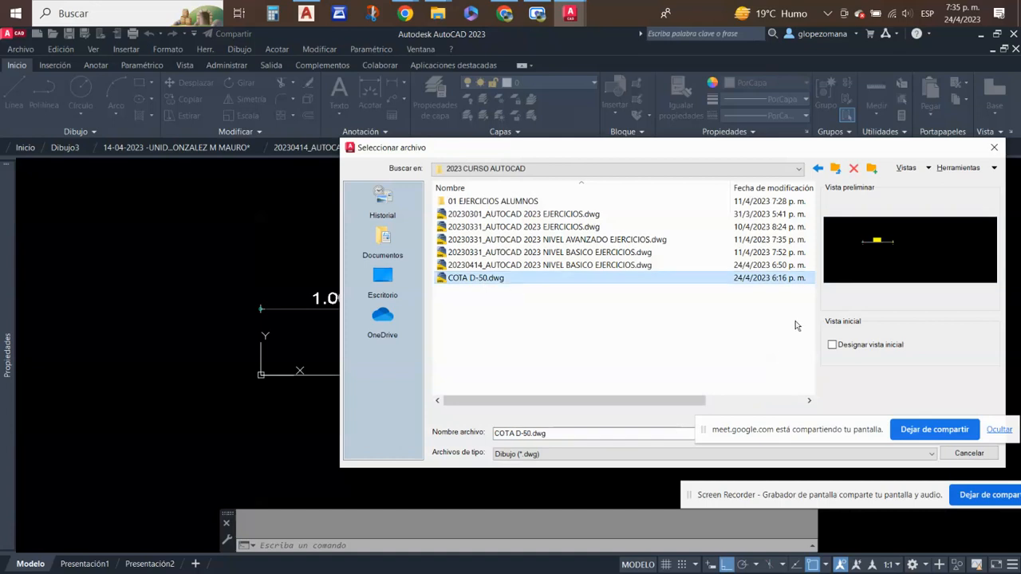
{"action": "key", "text": "Return"}
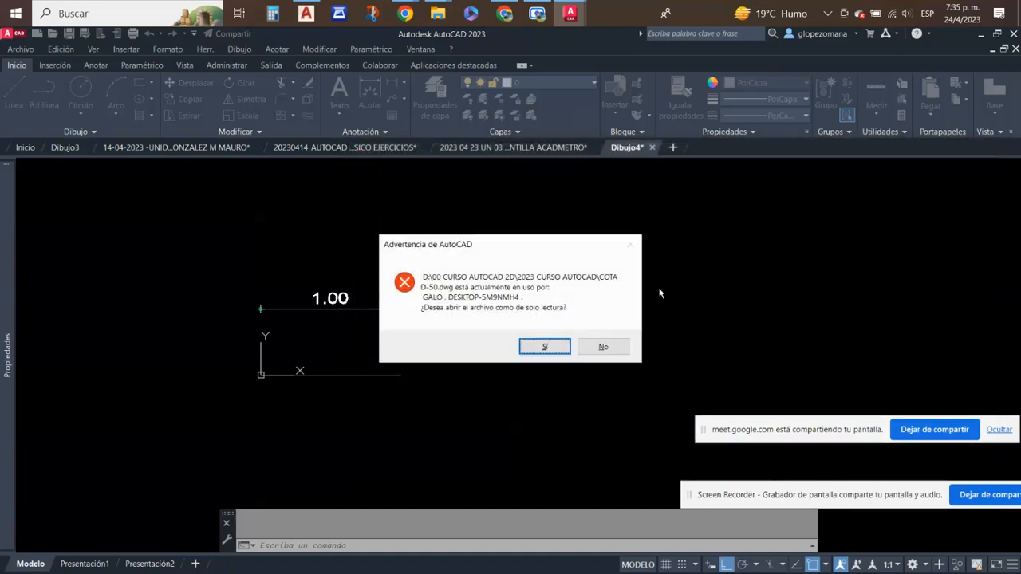
{"action": "left_click", "coordinate": [543, 347]}
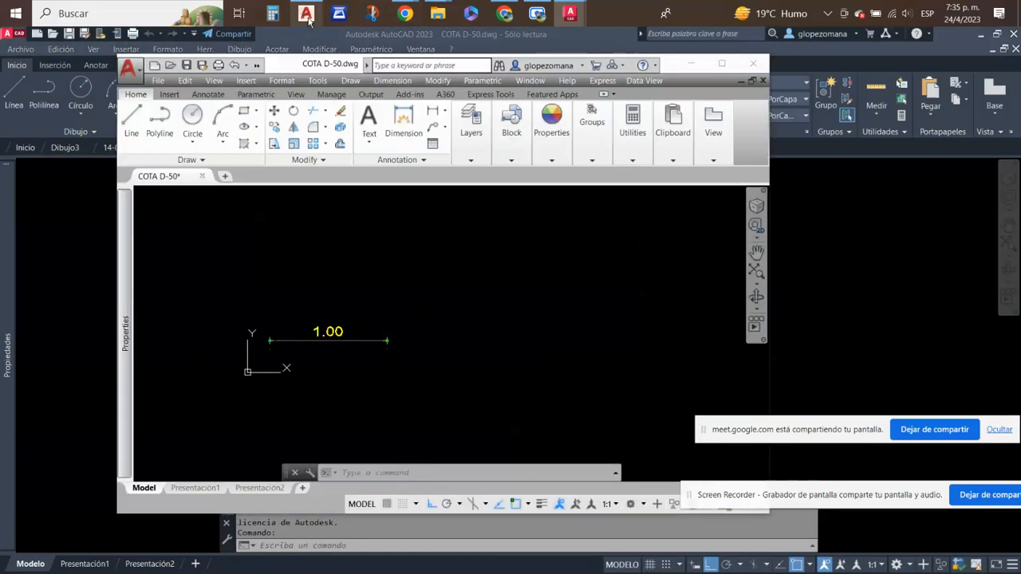
- Close the other AutoCAD session that holds COTA D-50.dwg, discarding its changes
{"action": "left_click", "coordinate": [743, 82]}
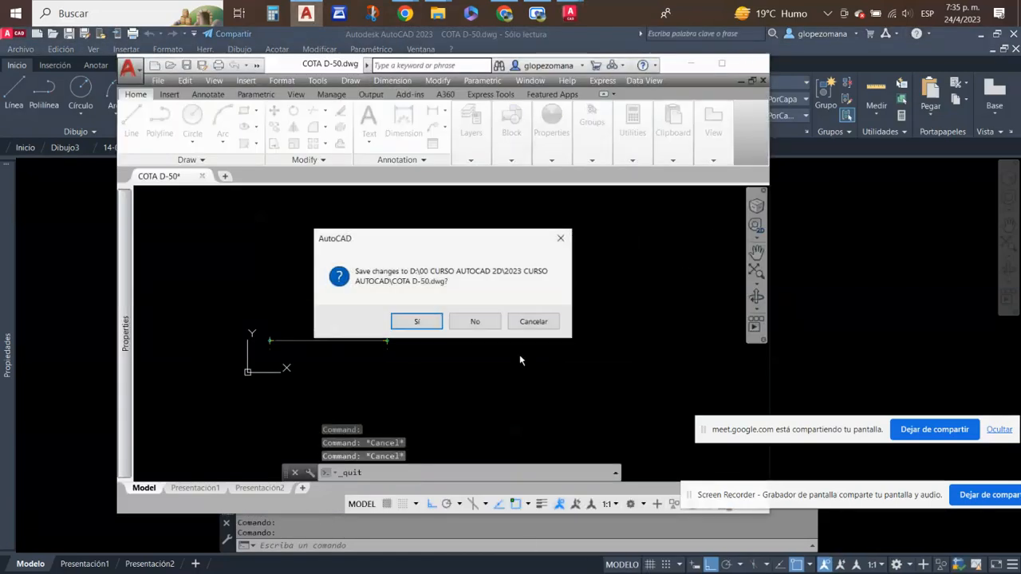
{"action": "left_click", "coordinate": [485, 319]}
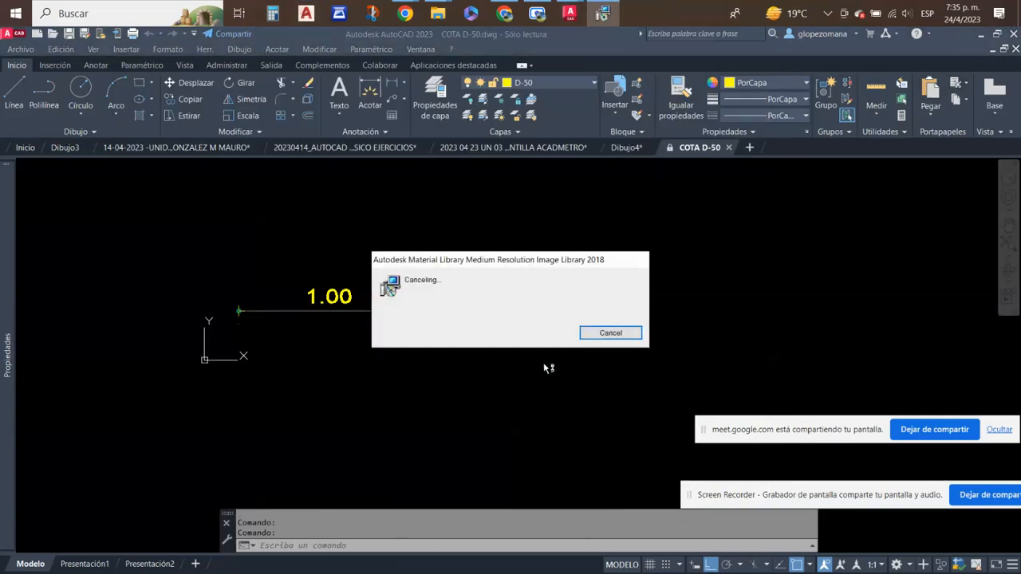
- Copy the yellow D-50 sample dimension from COTA D-50.dwg to the clipboard and start a new drawing
{"action": "scroll", "coordinate": [492, 266], "scroll_direction": "down", "scroll_amount": 2}
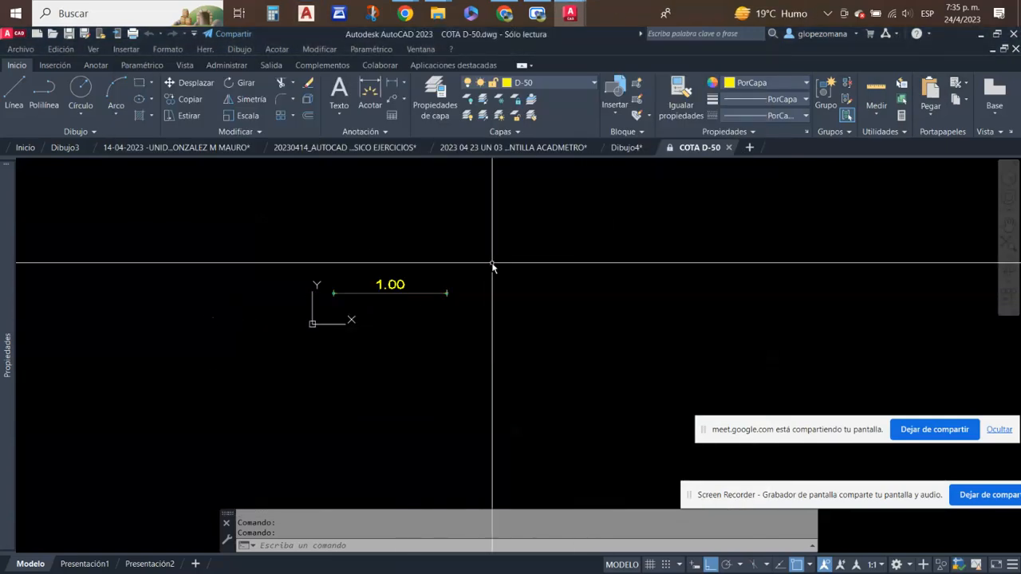
{"action": "left_click", "coordinate": [507, 241]}
{"action": "left_click", "coordinate": [279, 360]}
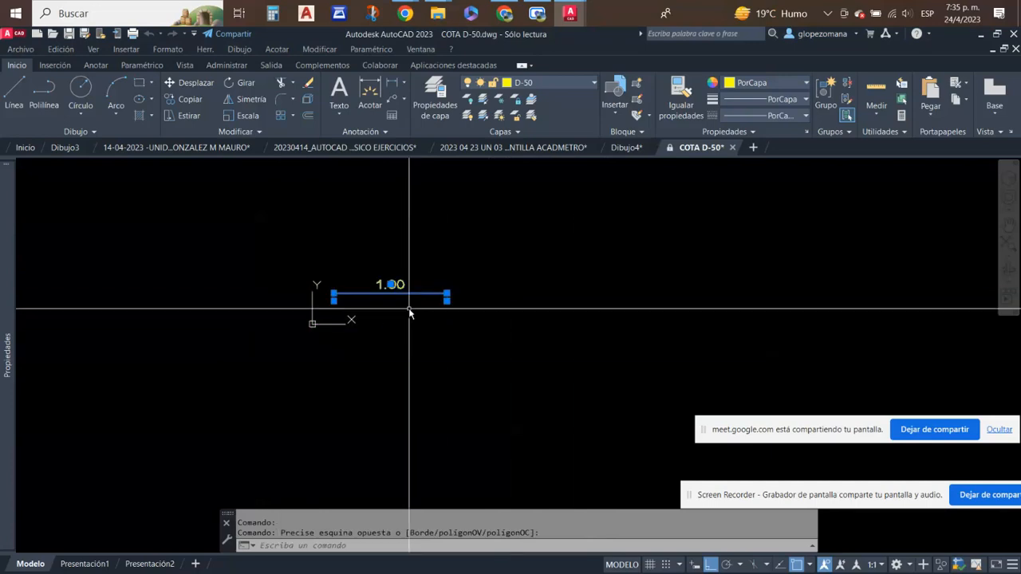
{"action": "key", "text": "ctrl+c"}
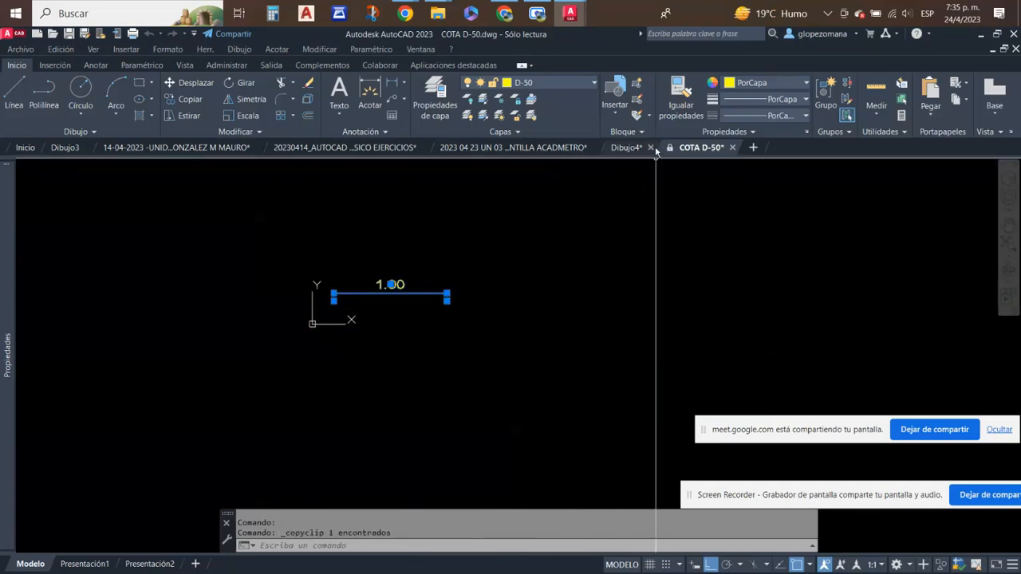
{"action": "left_click", "coordinate": [753, 148]}
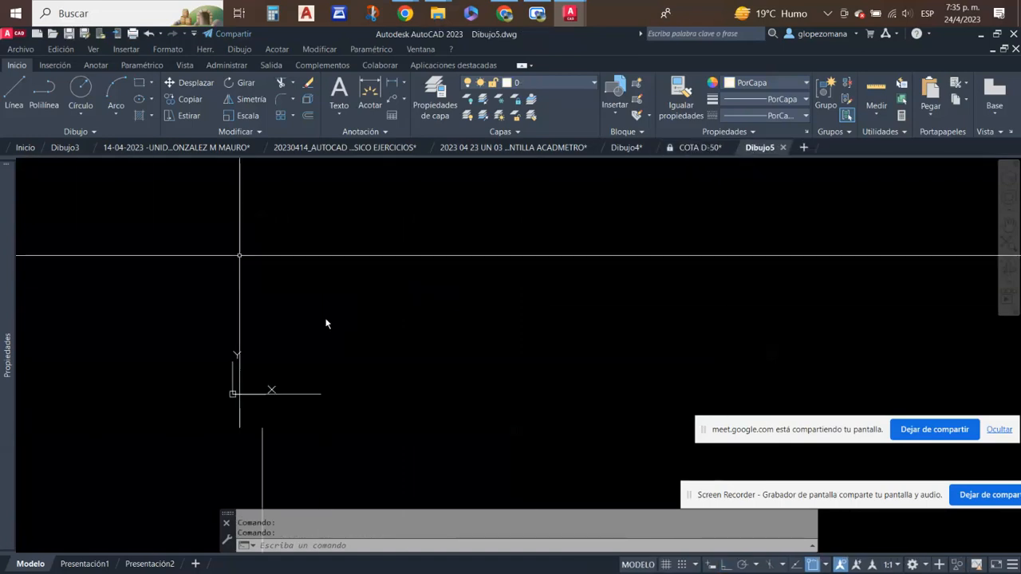
- Examine the dimension styles available in the new drawing, without changing the current one
{"action": "left_click", "coordinate": [384, 132]}
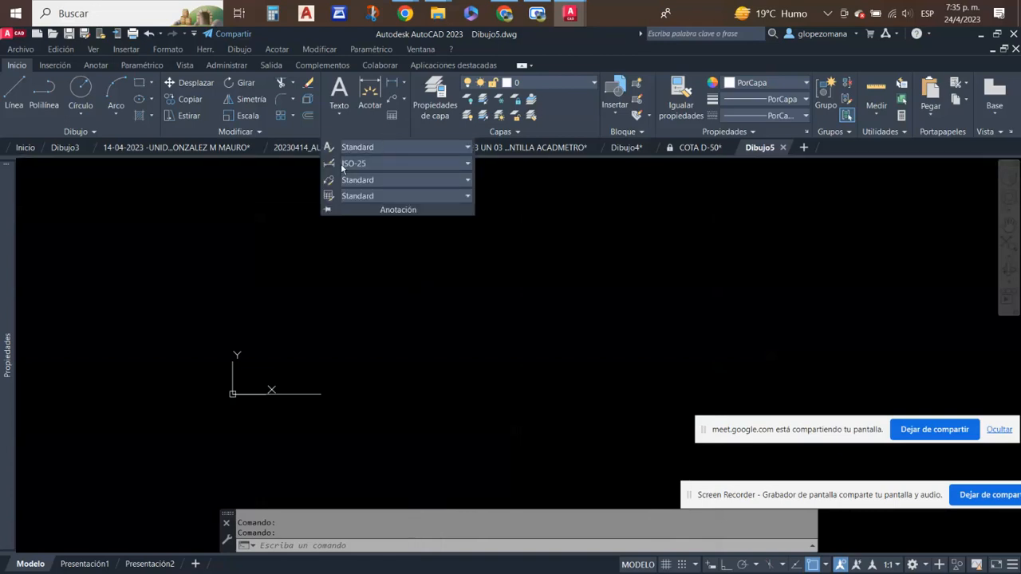
{"action": "left_click", "coordinate": [468, 164]}
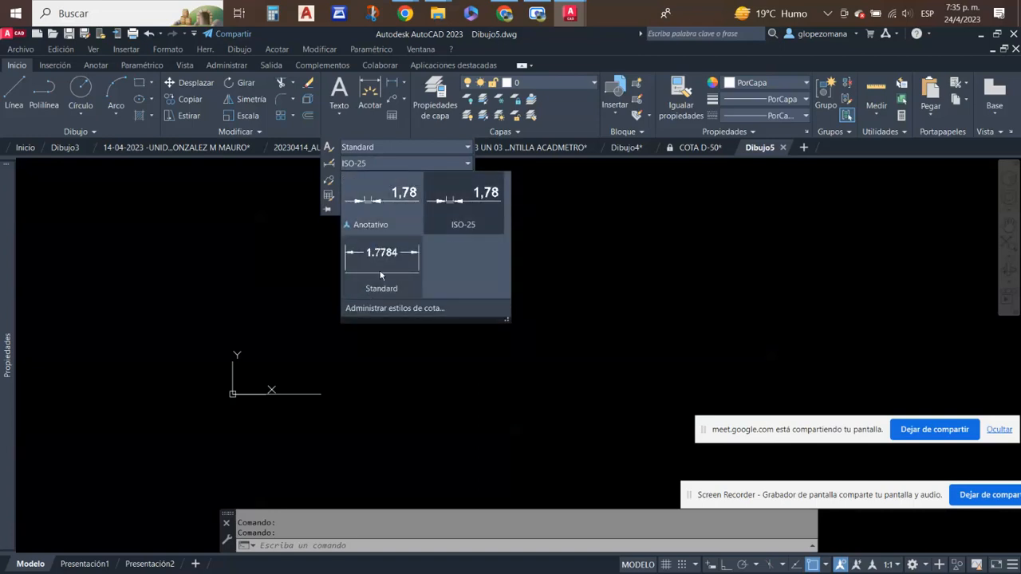
{"action": "key", "text": "Escape"}
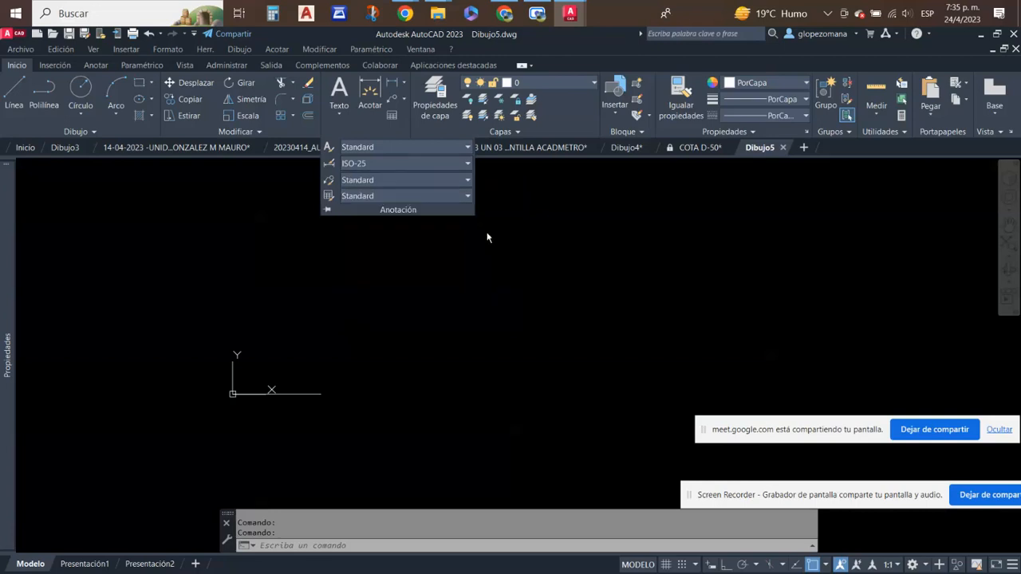
{"action": "key", "text": "Escape"}
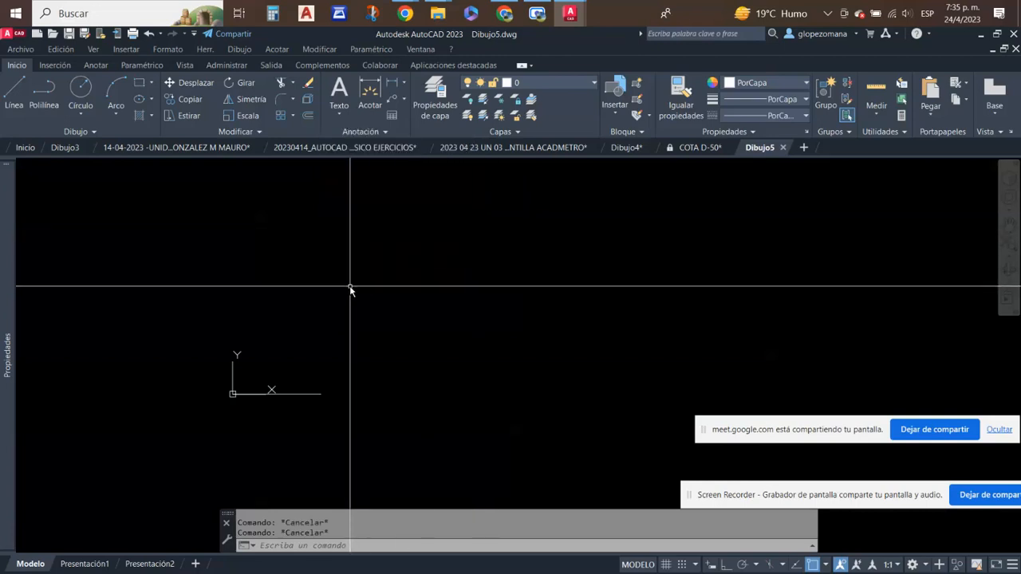
- Paste the copied D-50 sample dimension above the origin line and make D-50 the current dimension style
{"action": "key", "text": "ctrl+v"}
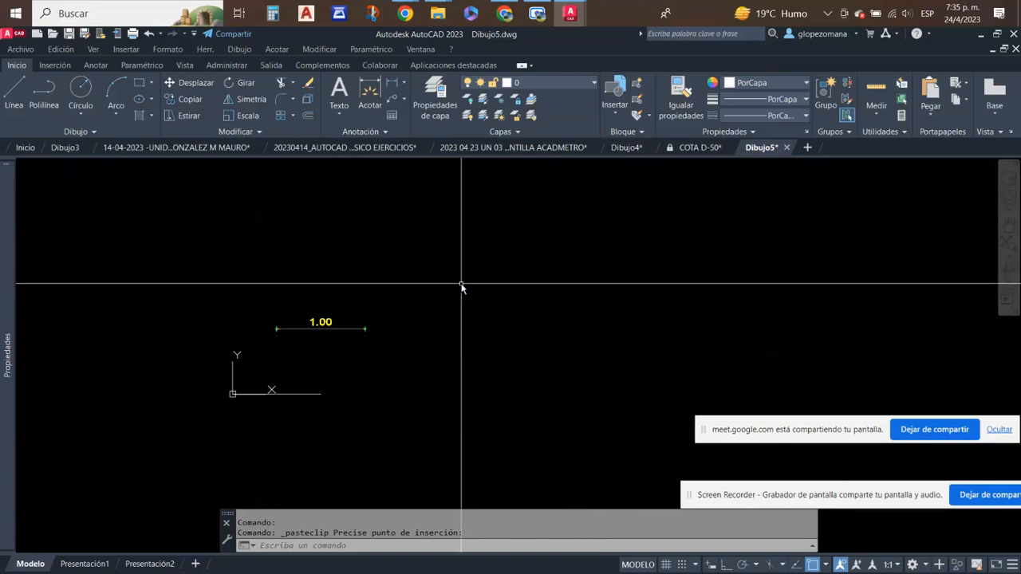
{"action": "left_click", "coordinate": [386, 132]}
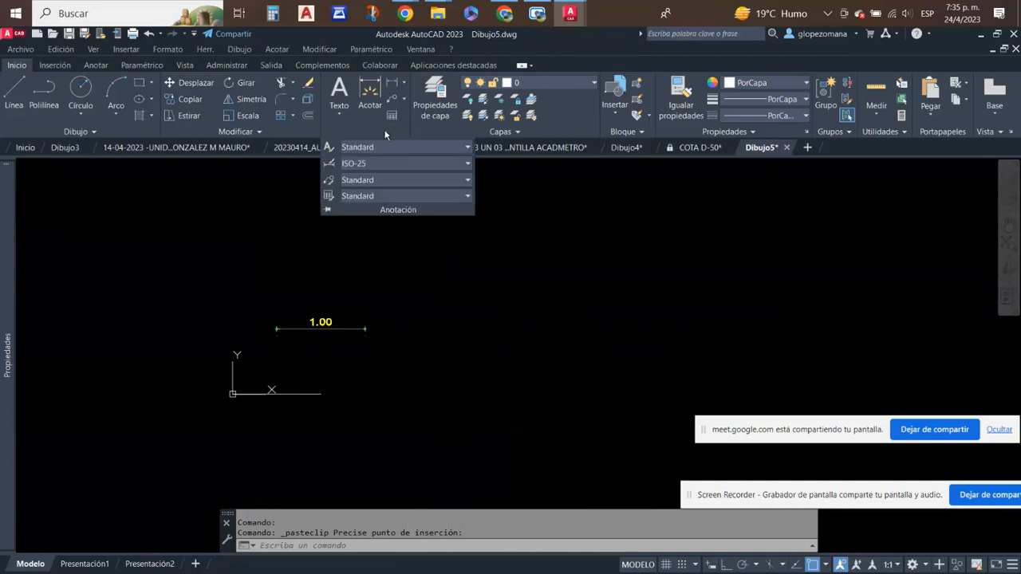
{"action": "left_click", "coordinate": [468, 164]}
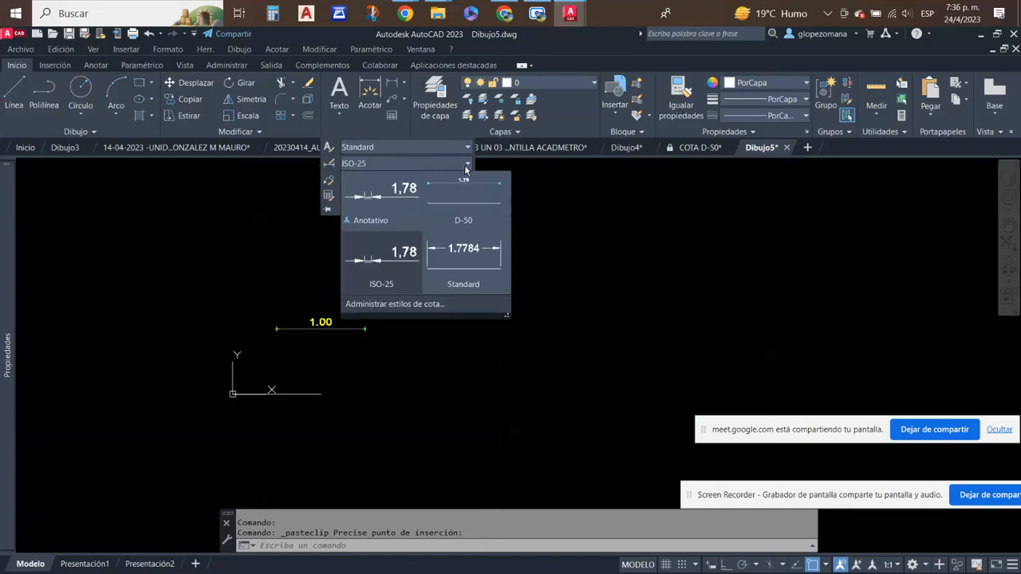
{"action": "left_click", "coordinate": [477, 207]}
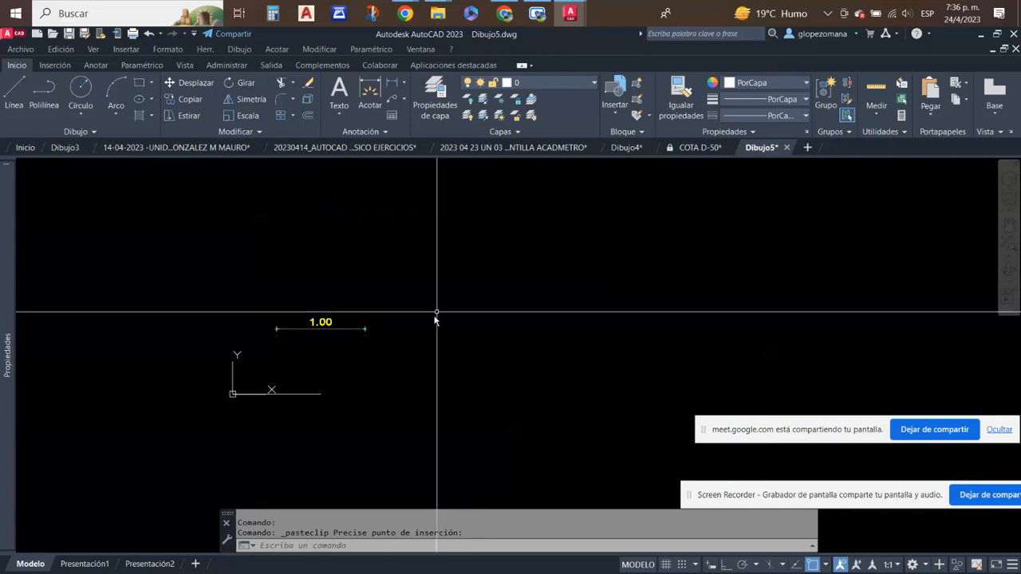
- Place a horizontal linear trial dimension about 0.79 long beside the pasted yellow sample
{"action": "scroll", "coordinate": [329, 373], "scroll_direction": "up", "scroll_amount": 2}
{"action": "left_click", "coordinate": [391, 84]}
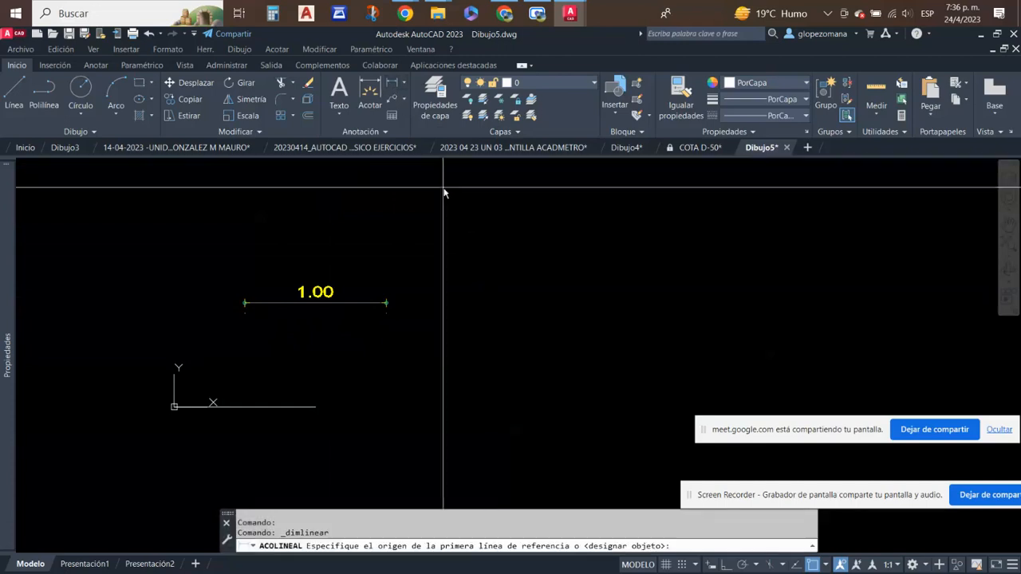
{"action": "left_click", "coordinate": [439, 255]}
{"action": "left_click", "coordinate": [552, 255]}
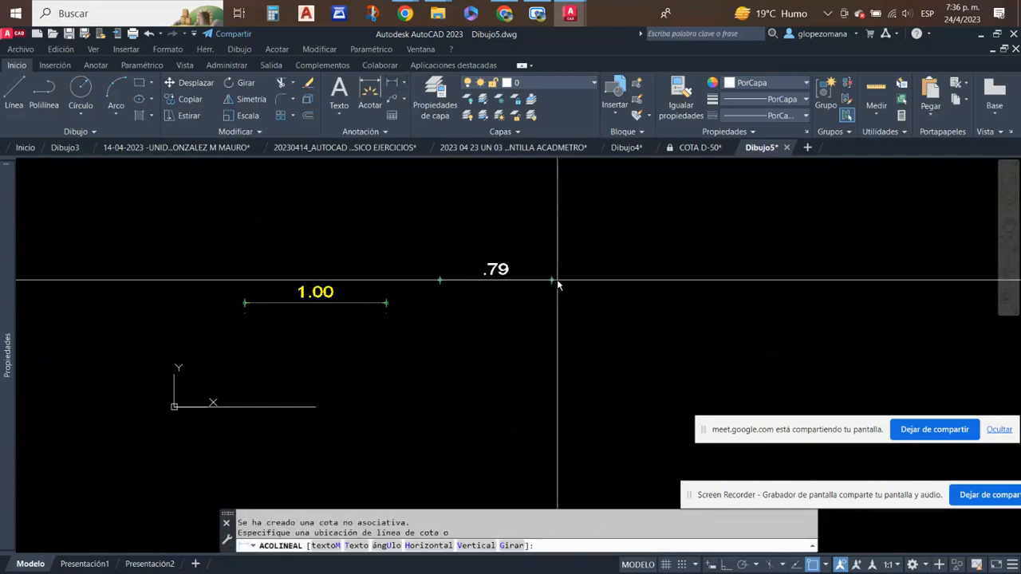
{"action": "left_click", "coordinate": [558, 279]}
- Place a vertical linear trial dimension about 0.95 long beside the horizontal trial dimension
{"action": "left_click", "coordinate": [390, 84]}
{"action": "left_click", "coordinate": [642, 196]}
{"action": "left_click", "coordinate": [645, 330]}
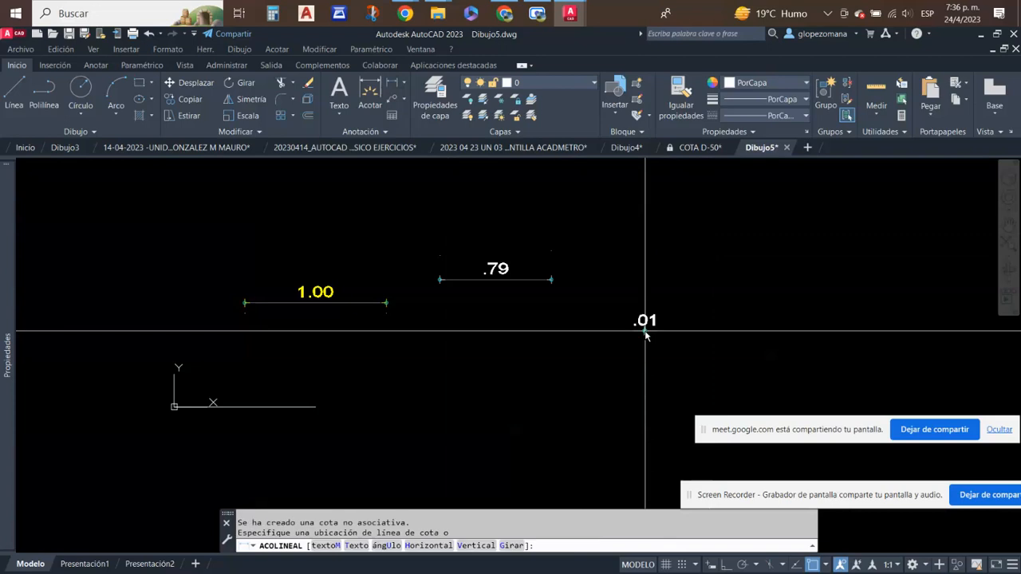
{"action": "left_click", "coordinate": [597, 315]}
{"action": "key", "text": "Escape"}
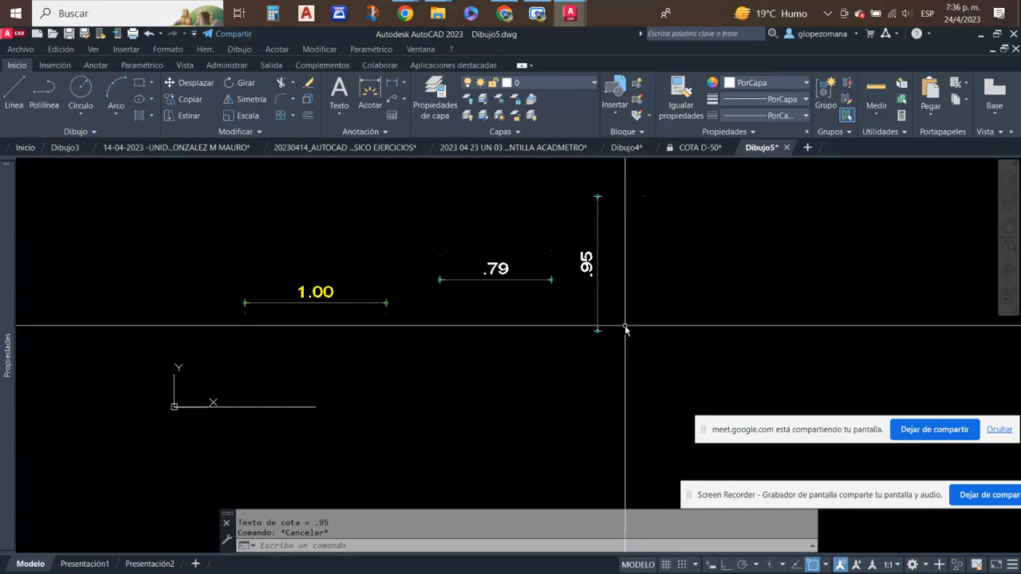
{"action": "left_click", "coordinate": [638, 314]}
{"action": "left_click", "coordinate": [433, 205]}
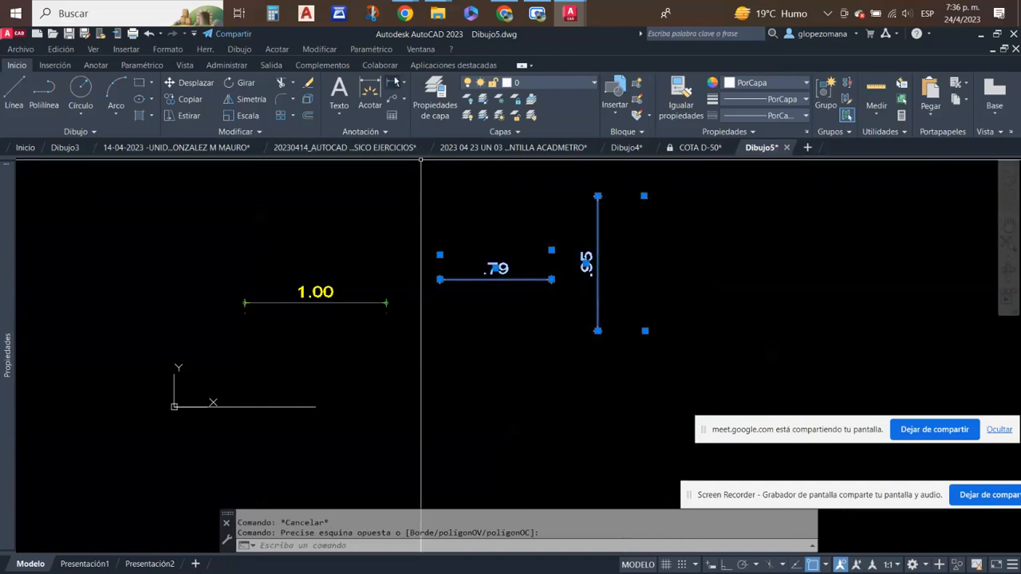
{"action": "key", "text": "Escape"}
{"action": "left_click", "coordinate": [522, 328]}
{"action": "left_click", "coordinate": [502, 261]}
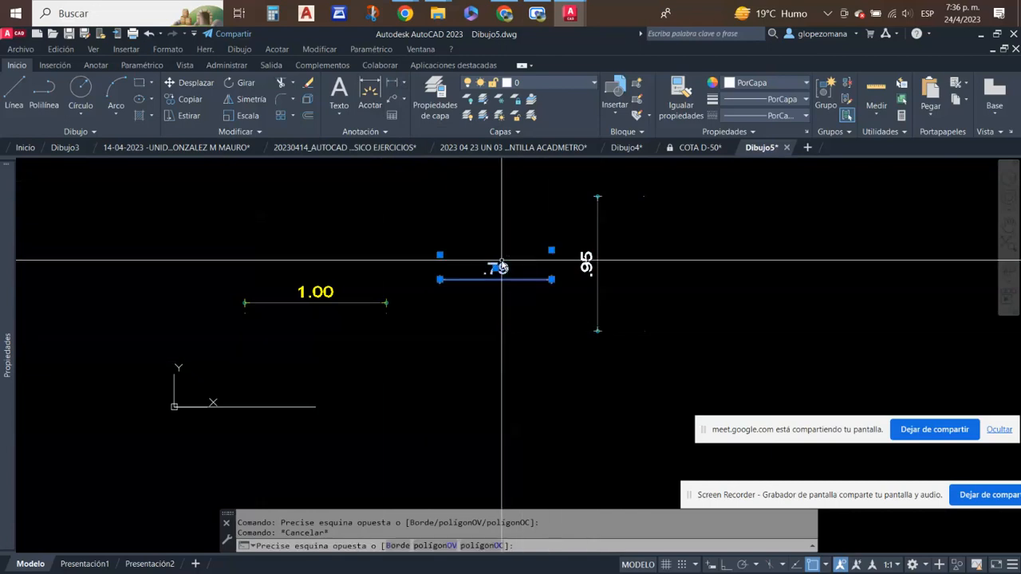
{"action": "key", "text": "Escape"}
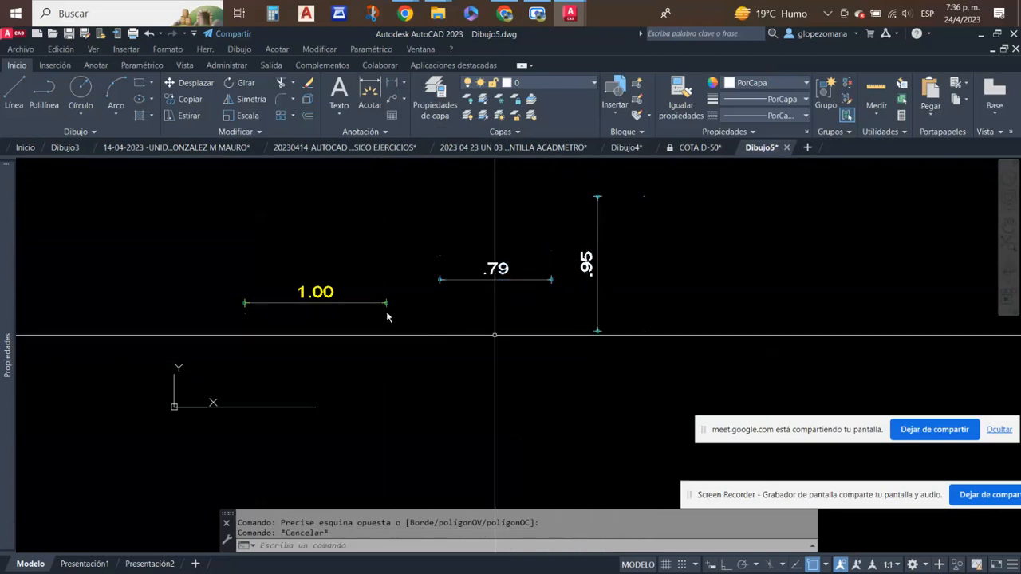
- Erase the horizontal and vertical trial dimensions together with the pasted yellow sample dimension
{"action": "left_click", "coordinate": [598, 341]}
{"action": "left_click", "coordinate": [490, 163]}
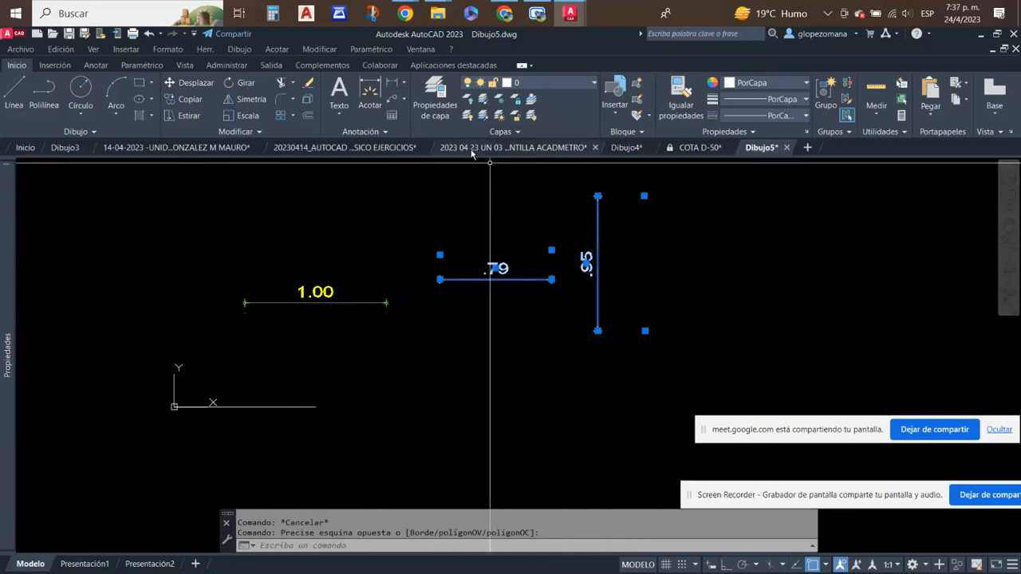
{"action": "left_click", "coordinate": [761, 335]}
{"action": "left_click", "coordinate": [309, 276]}
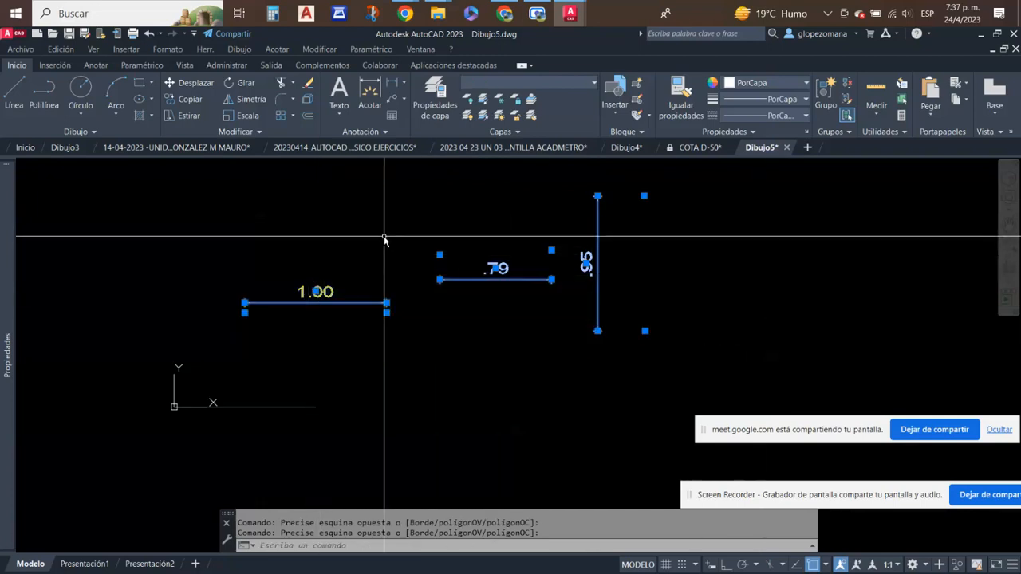
{"action": "left_click", "coordinate": [308, 84]}
- Add a linear dimension along the origin line from end to end, placed above the line
{"action": "left_click", "coordinate": [392, 83]}
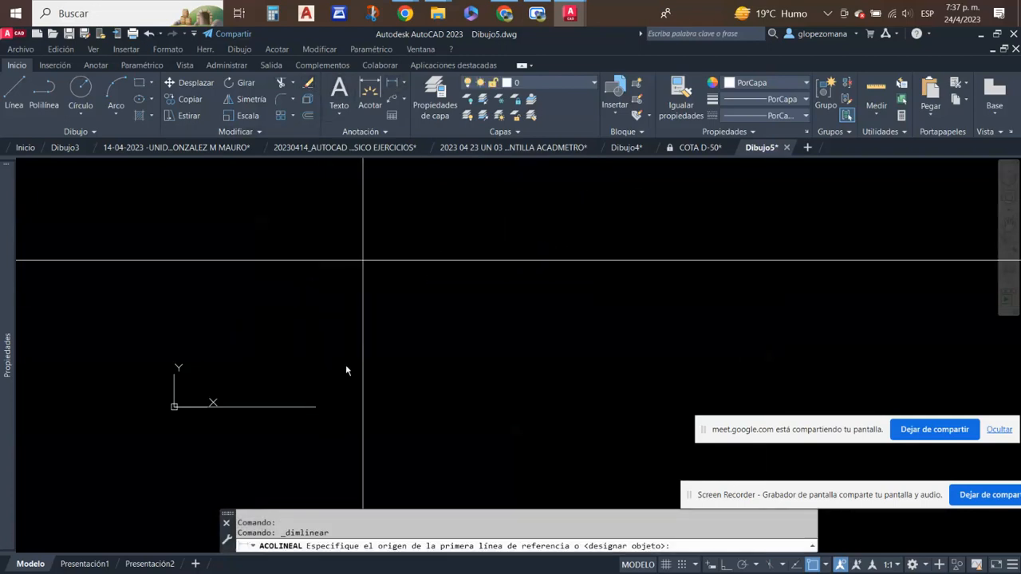
{"action": "left_click", "coordinate": [174, 407]}
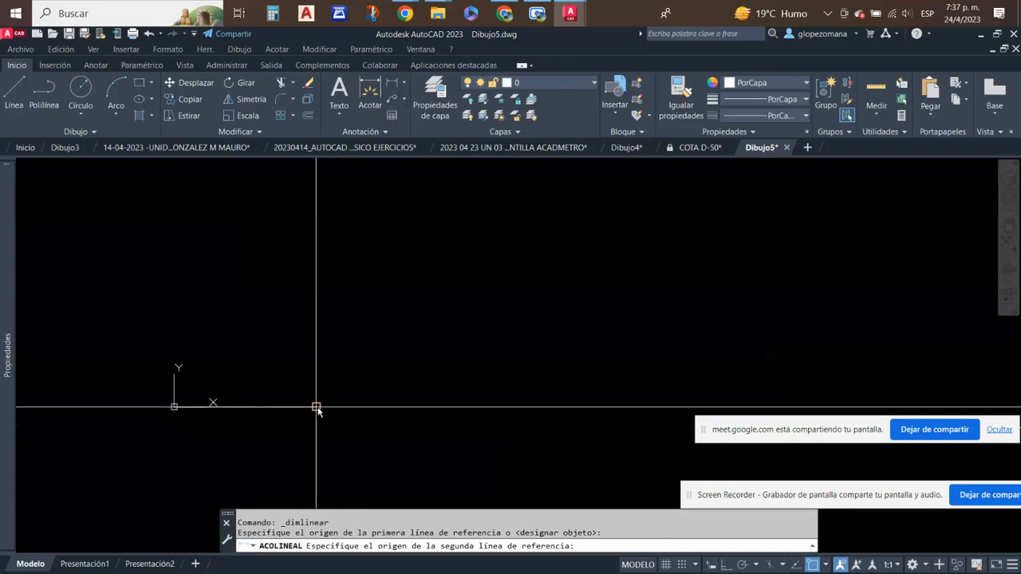
{"action": "left_click", "coordinate": [316, 406]}
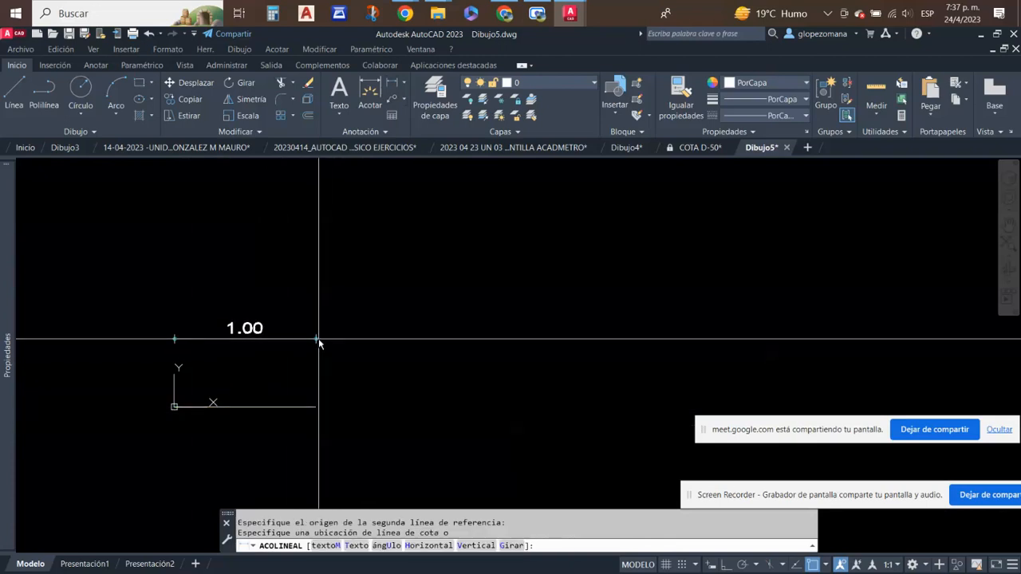
{"action": "left_click", "coordinate": [319, 339]}
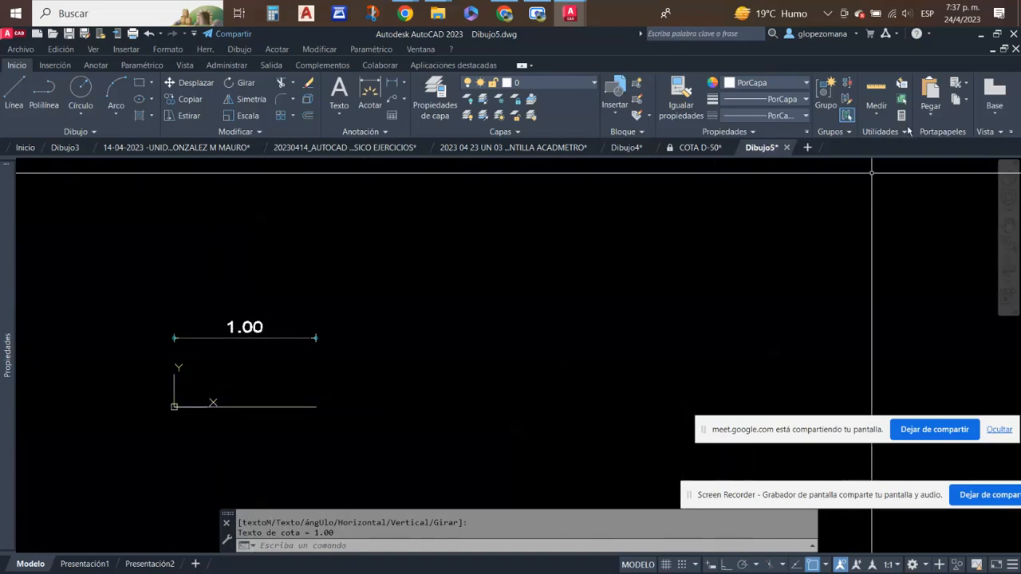
- Start another new drawing, check its origin line, and return to Dibujo5
{"action": "left_click", "coordinate": [807, 147]}
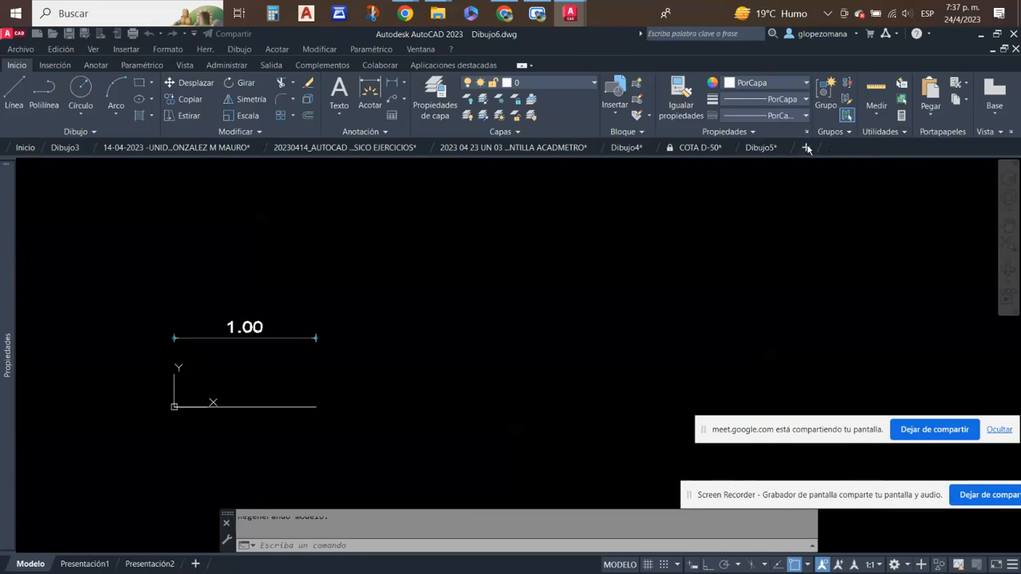
{"action": "left_click", "coordinate": [305, 405]}
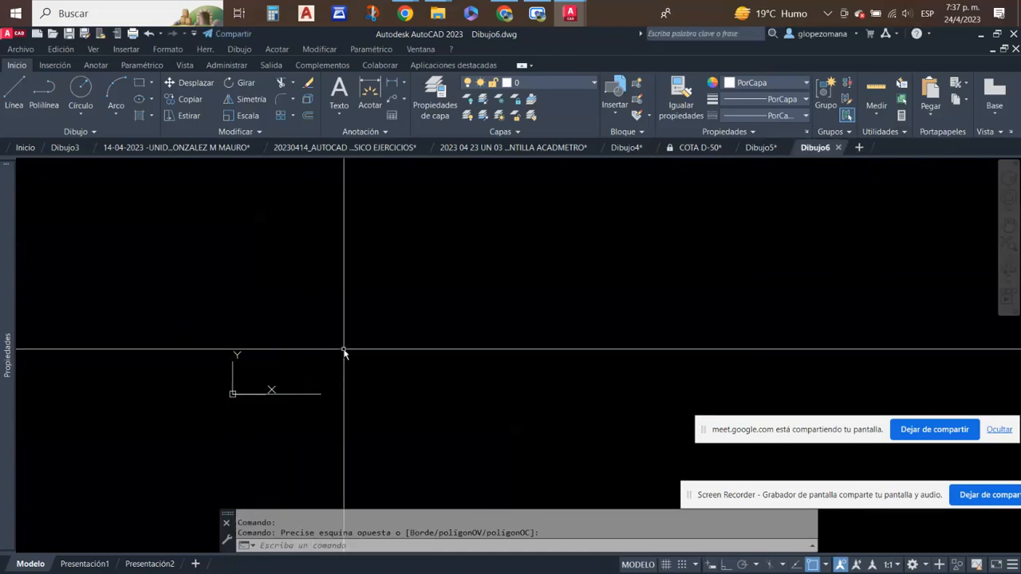
{"action": "left_click", "coordinate": [282, 434]}
{"action": "key", "text": "Escape"}
{"action": "left_click", "coordinate": [759, 147]}
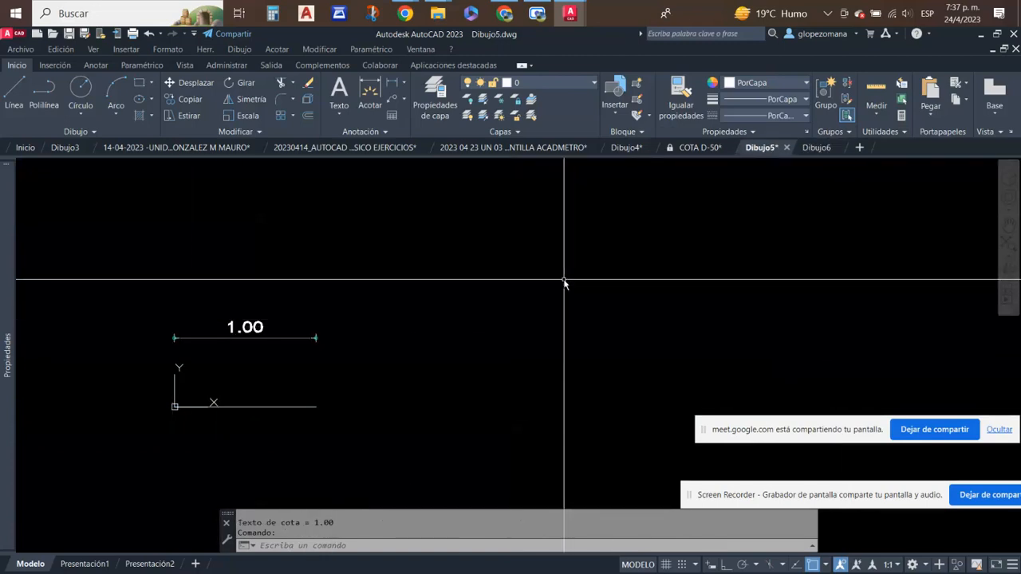
- Highlight the dimension above the origin line in Dibujo5 to examine it, and clear the selection
{"action": "left_click", "coordinate": [237, 358]}
{"action": "left_click", "coordinate": [227, 304]}
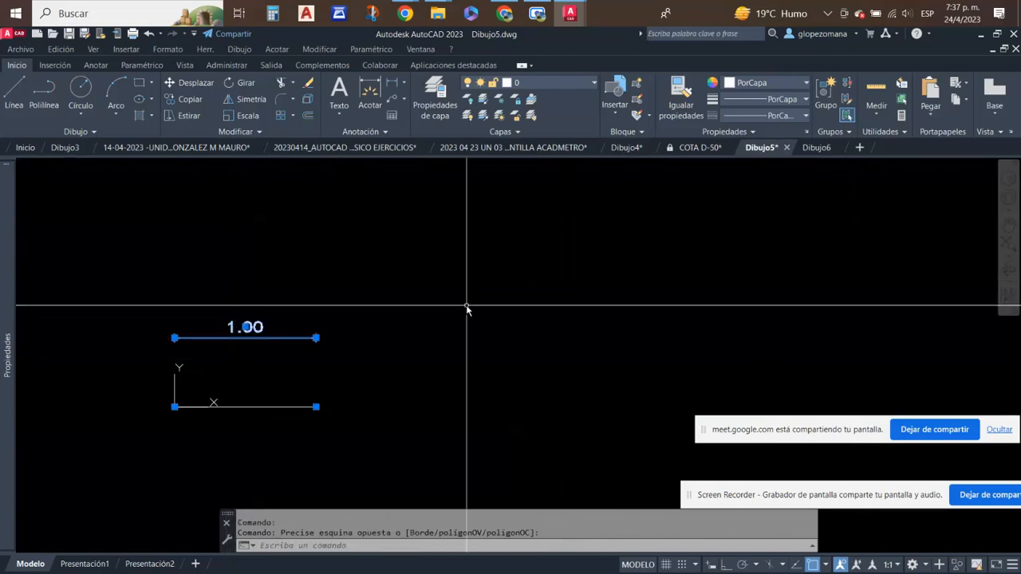
{"action": "key", "text": "Escape"}
{"action": "key", "text": "Escape"}
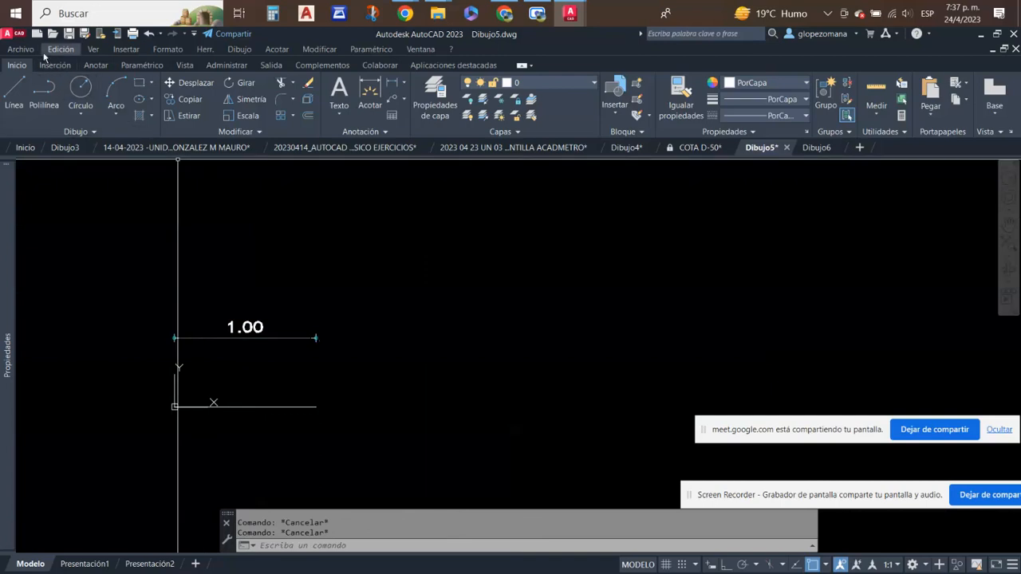
- Save Dibujo5 as the drawing template acadmetro.dwt in the Template folder, replacing the existing file and accepting the metric template options
{"action": "left_click", "coordinate": [19, 50]}
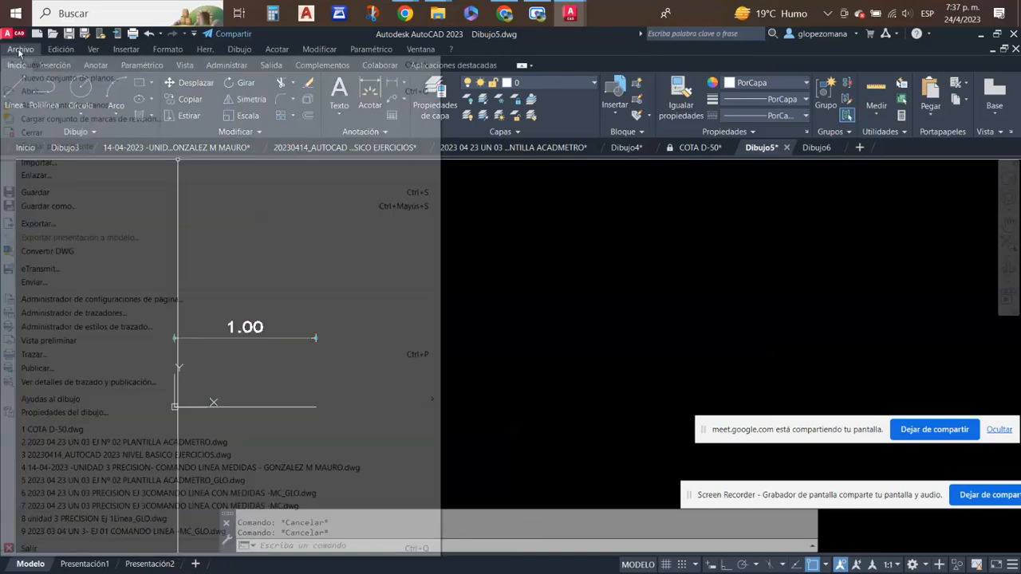
{"action": "left_click", "coordinate": [12, 33]}
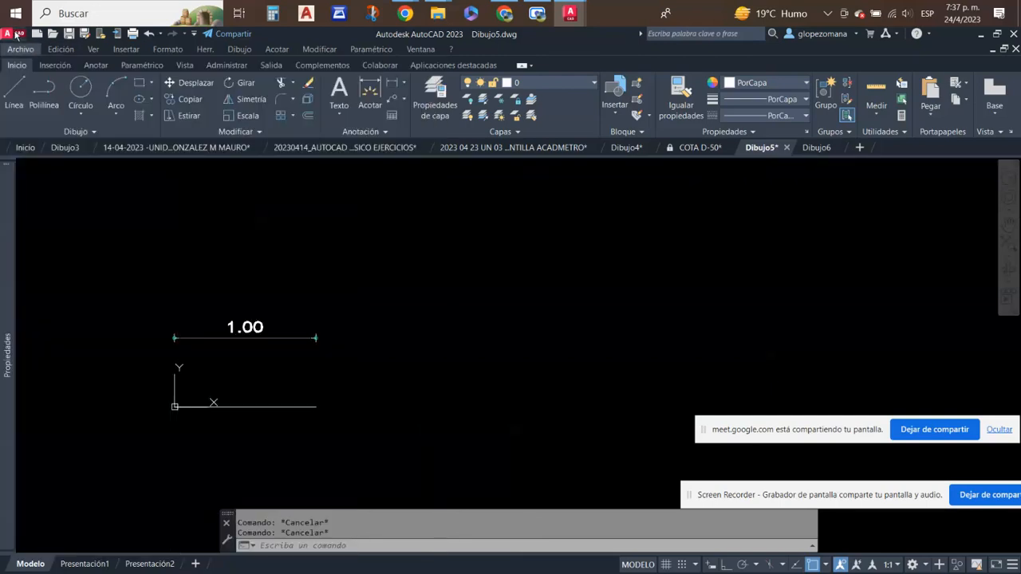
{"action": "left_click", "coordinate": [12, 34]}
{"action": "mouse_move", "coordinate": [35, 204]}
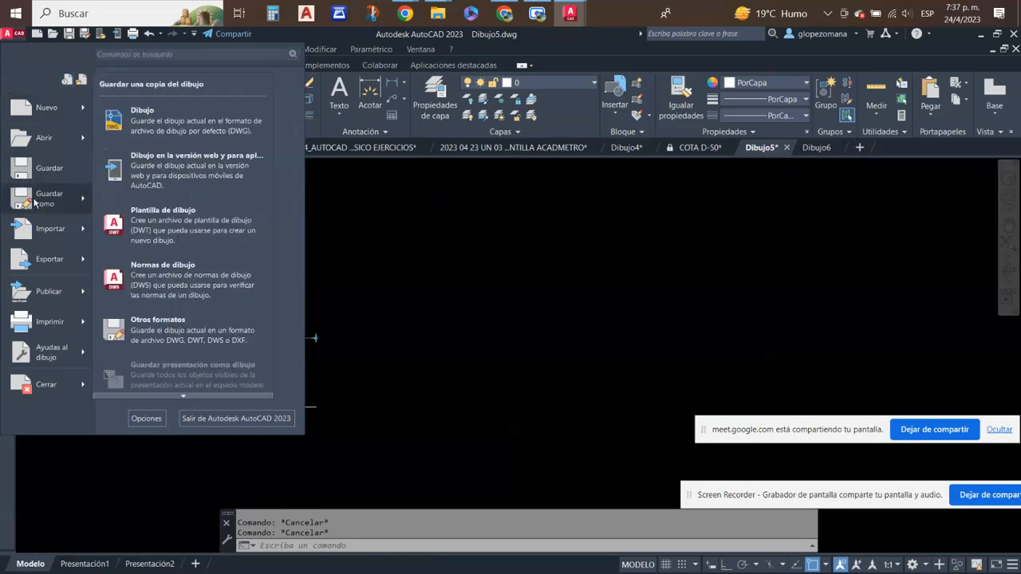
{"action": "left_click", "coordinate": [198, 228]}
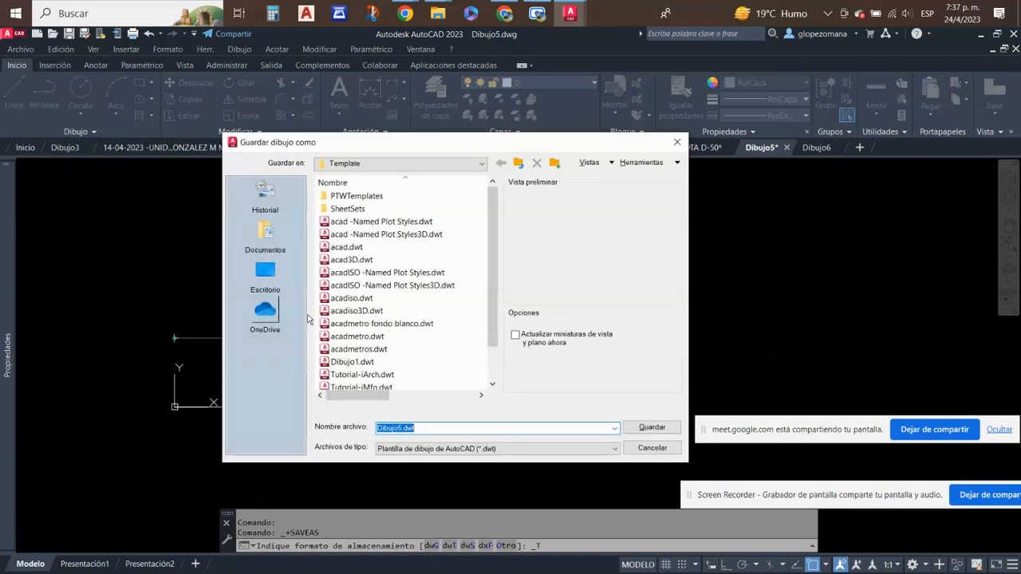
{"action": "left_click", "coordinate": [356, 336]}
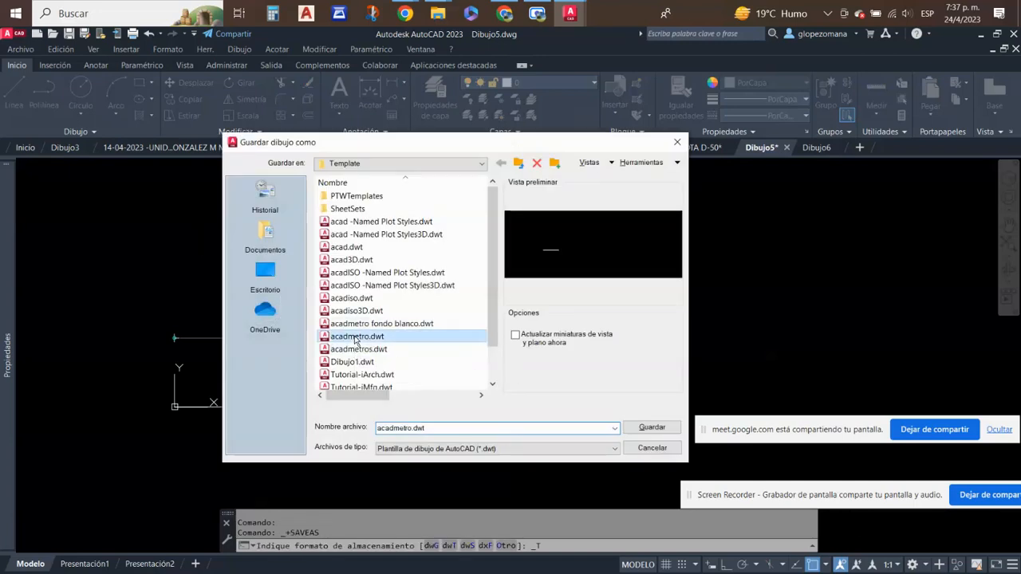
{"action": "left_click", "coordinate": [652, 427]}
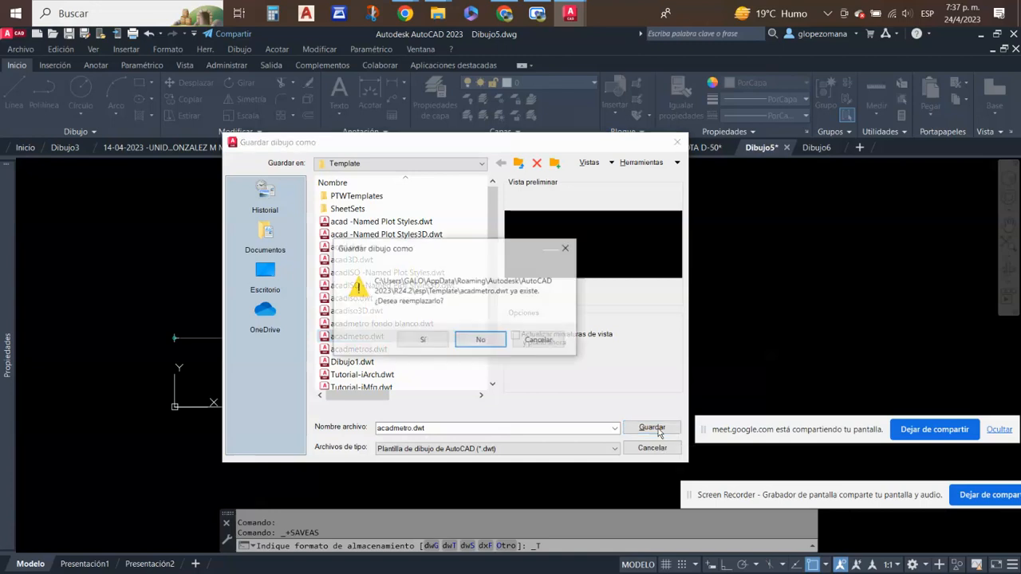
{"action": "left_click", "coordinate": [422, 341]}
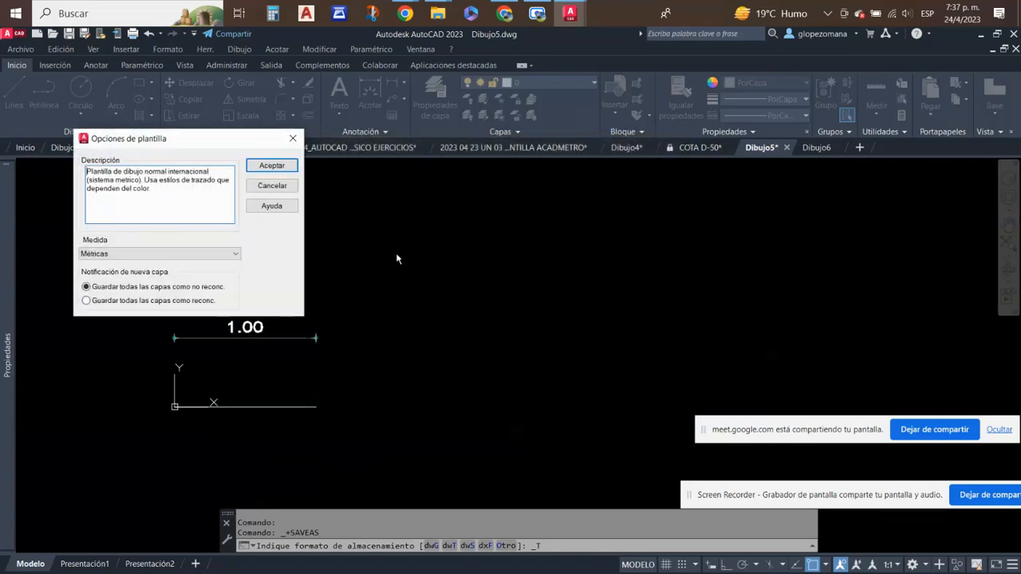
{"action": "left_click", "coordinate": [272, 166]}
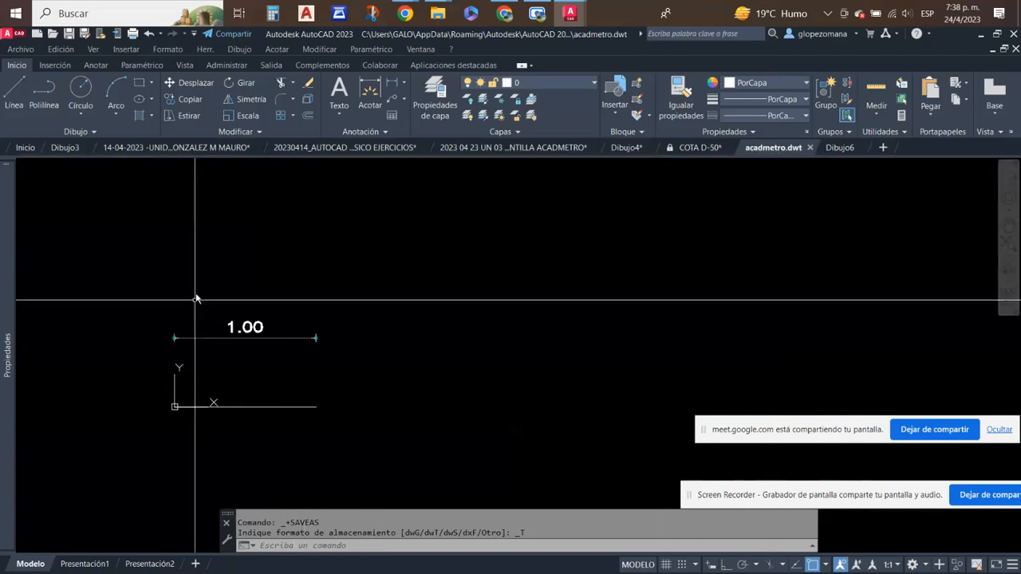
{"action": "mouse_move", "coordinate": [795, 149]}
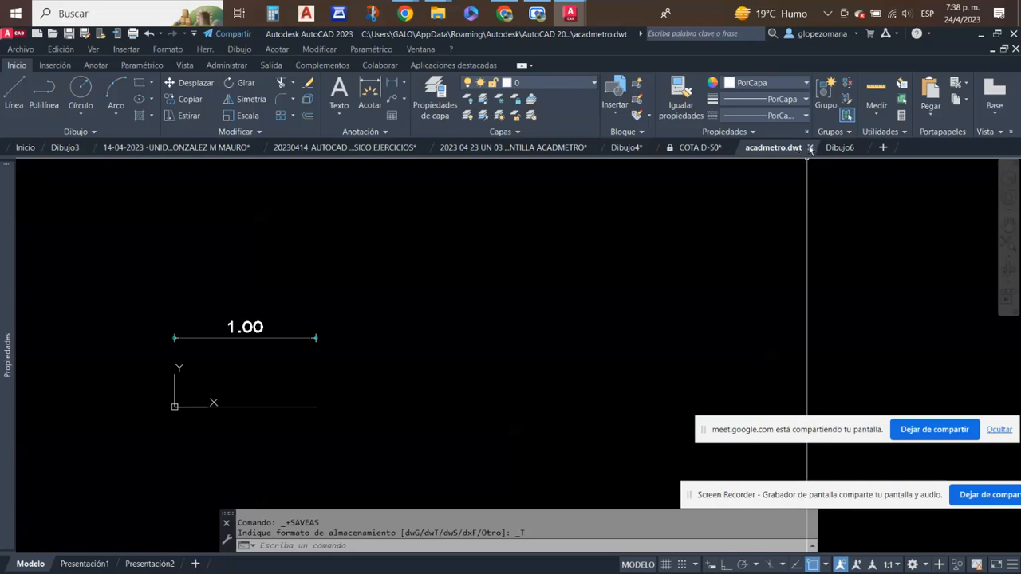
- Close acadmetro.dwt and start a new drawing, highlighting the template's dimension above the origin line to check it
{"action": "left_click", "coordinate": [811, 149]}
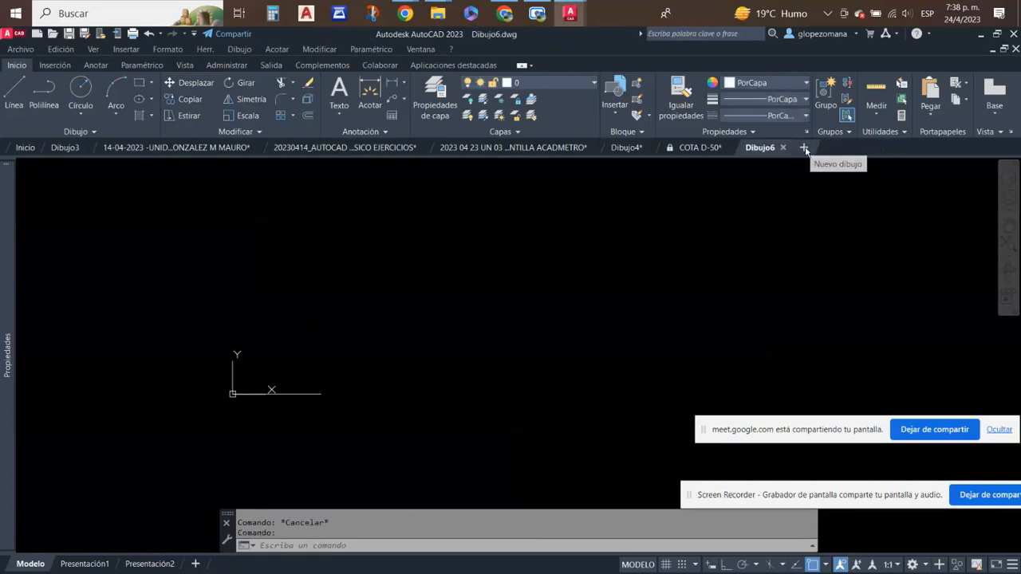
{"action": "left_click", "coordinate": [805, 148]}
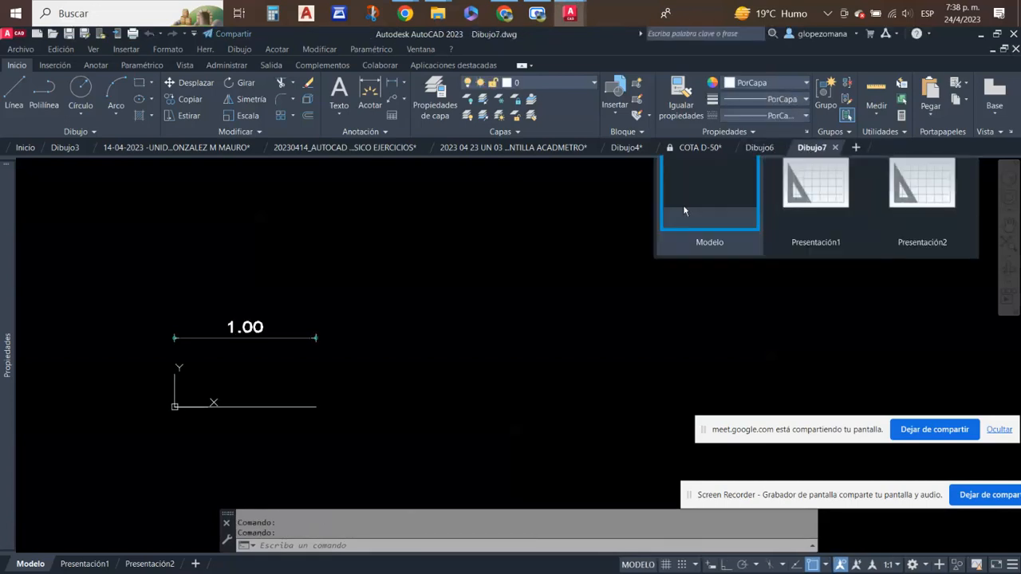
{"action": "left_click", "coordinate": [296, 369]}
{"action": "left_click", "coordinate": [255, 302]}
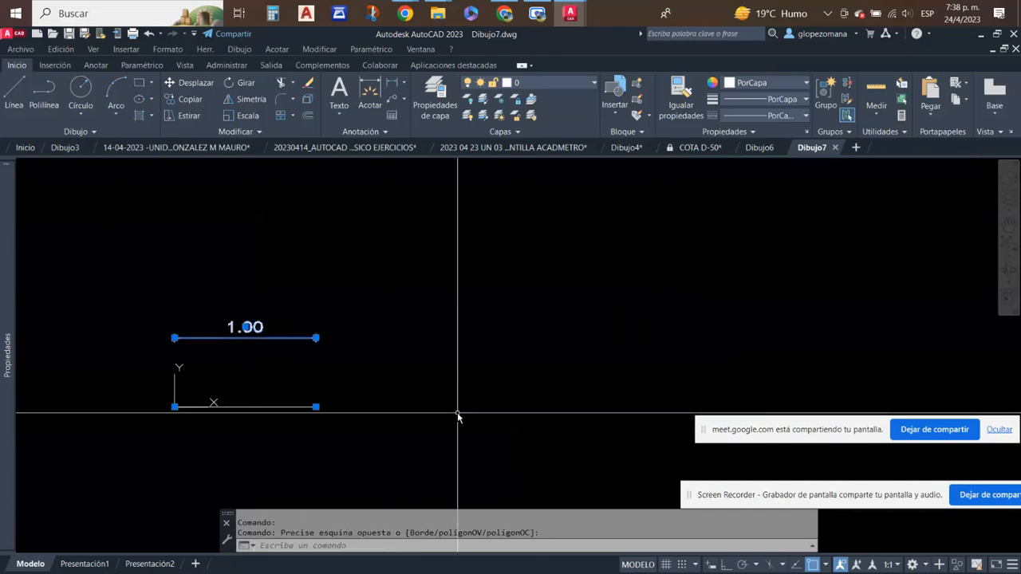
{"action": "key", "text": "Escape"}
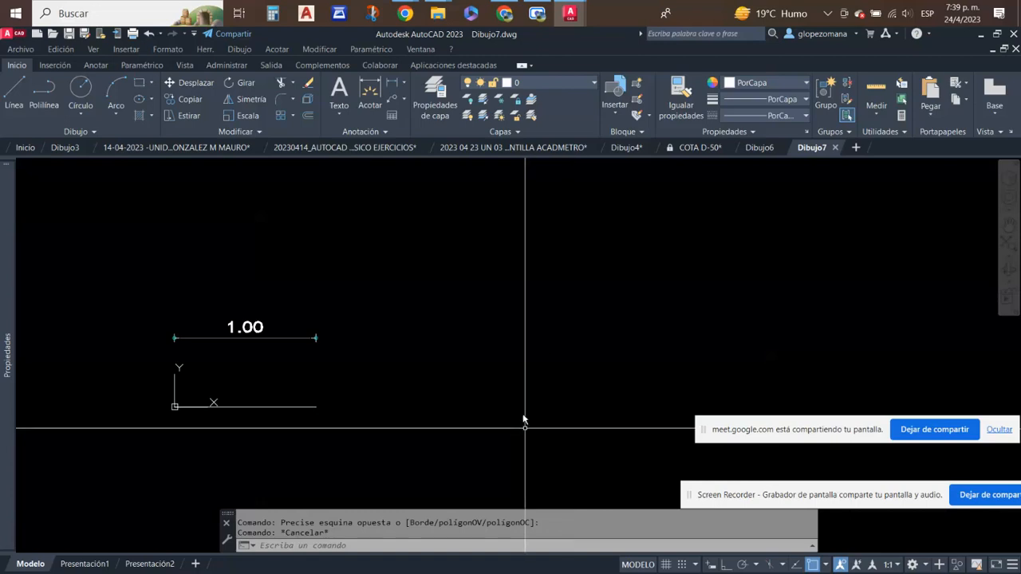
{"action": "left_click", "coordinate": [359, 343]}
{"action": "left_click", "coordinate": [244, 279]}
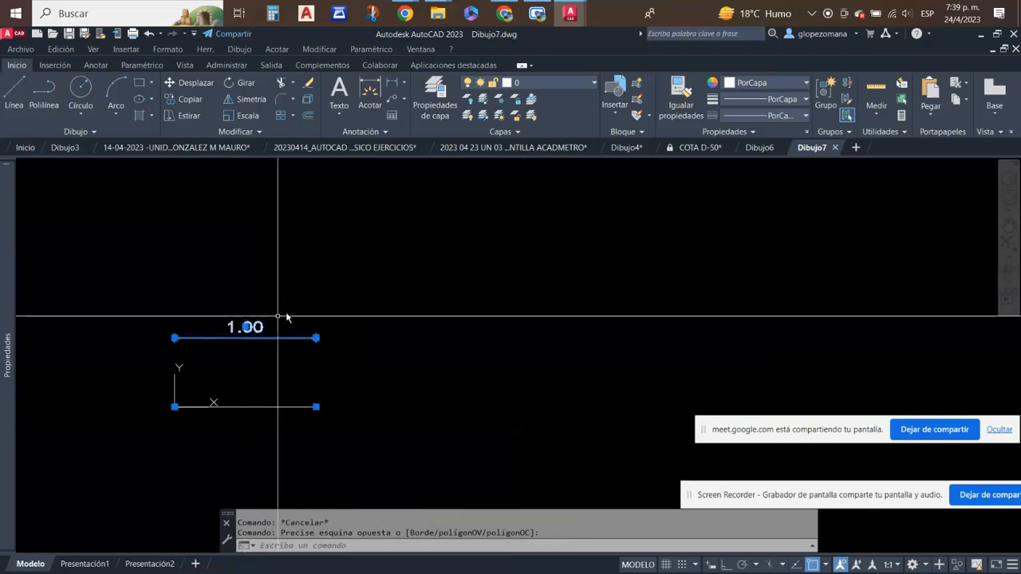
{"action": "key", "text": "Escape"}
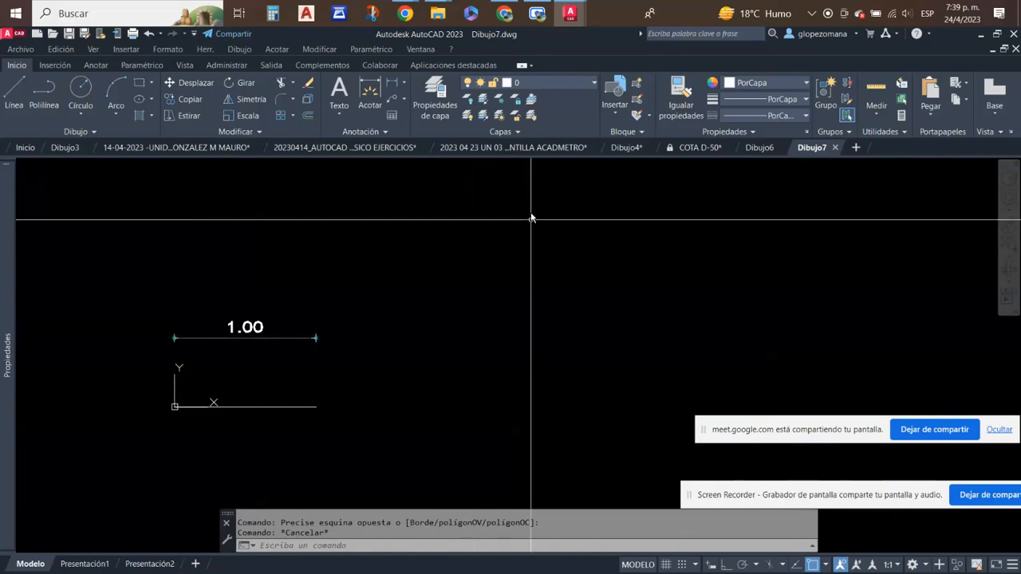
- Start another new drawing and check which dimension style is current in it
{"action": "left_click", "coordinate": [857, 148]}
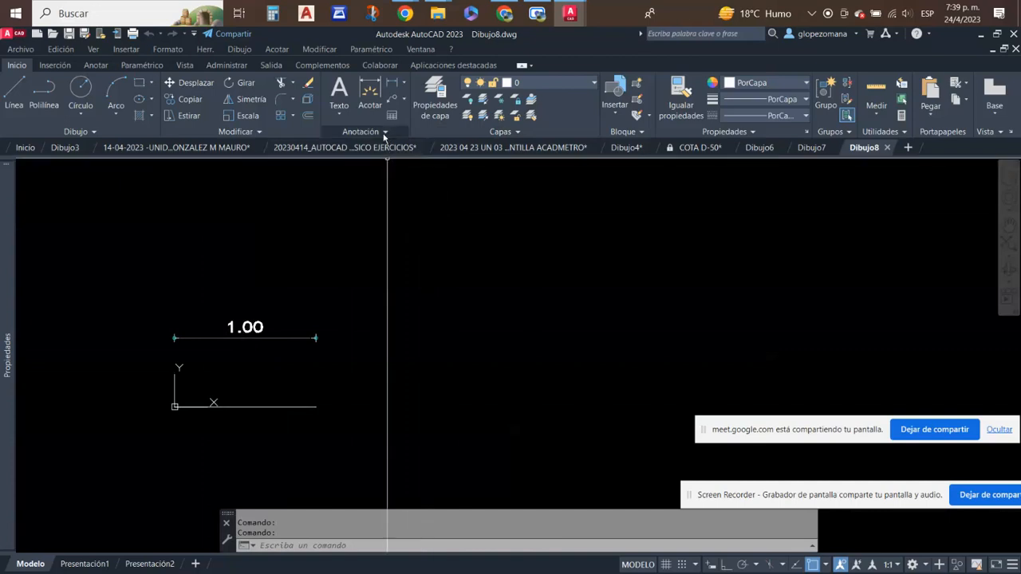
{"action": "left_click", "coordinate": [385, 132]}
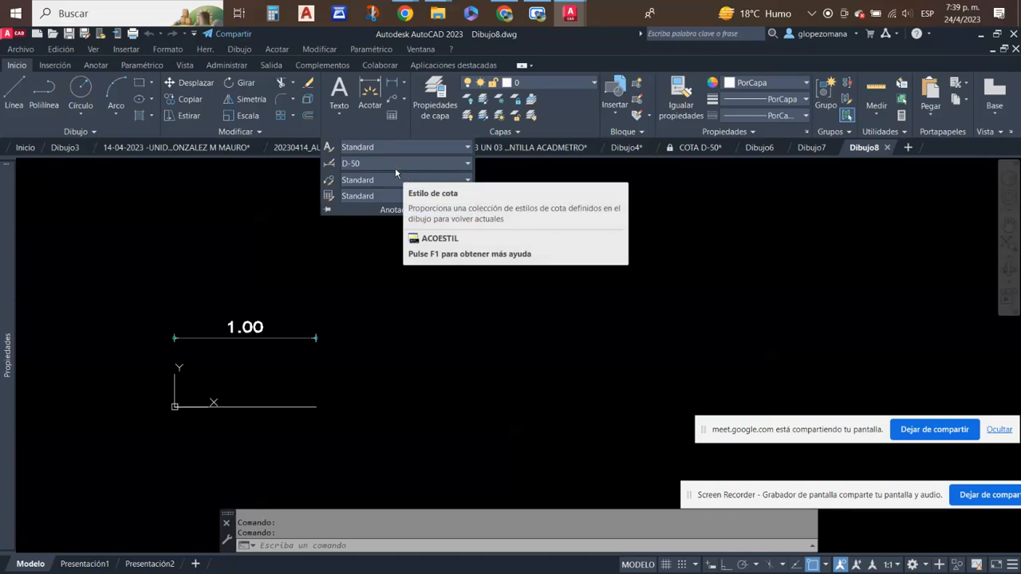
{"action": "key", "text": "Escape"}
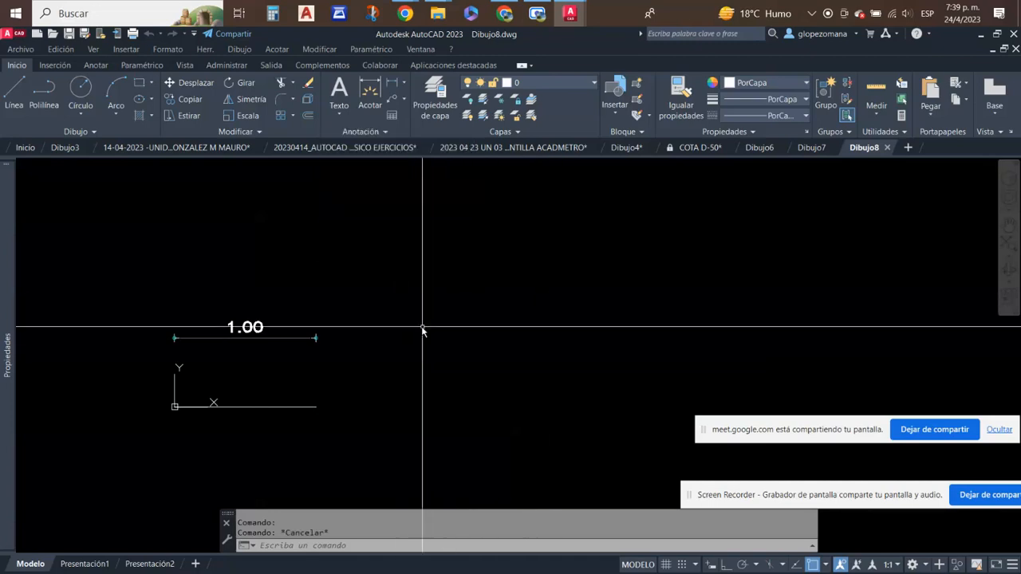
- Place a test horizontal linear dimension about 0.84 long beside the existing one, between two free points
{"action": "left_click", "coordinate": [390, 83]}
{"action": "left_click", "coordinate": [378, 273]}
{"action": "left_click", "coordinate": [497, 274]}
{"action": "left_click", "coordinate": [508, 342]}
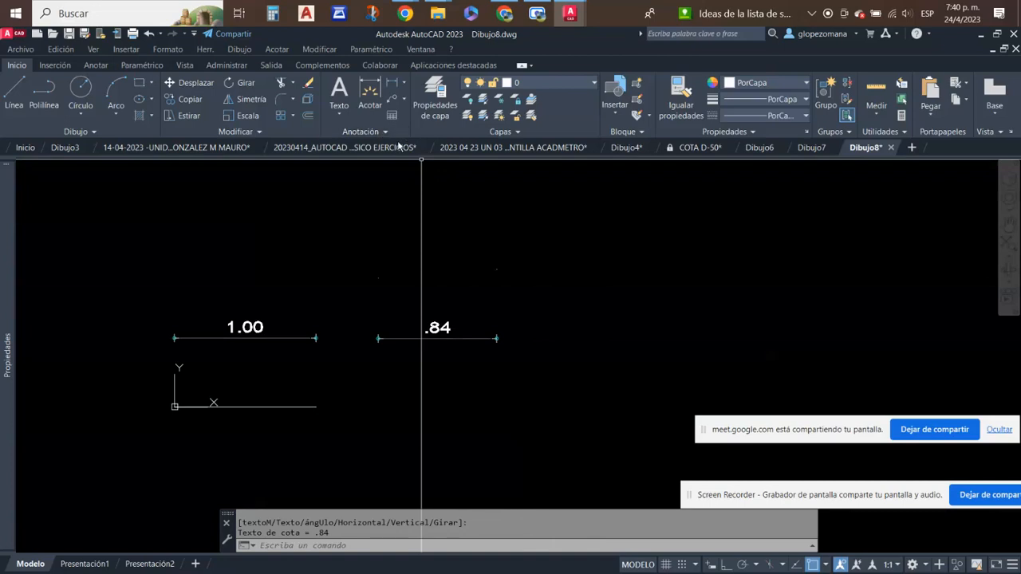
{"action": "left_click", "coordinate": [548, 272]}
{"action": "left_click", "coordinate": [200, 350]}
{"action": "key", "text": "Escape"}
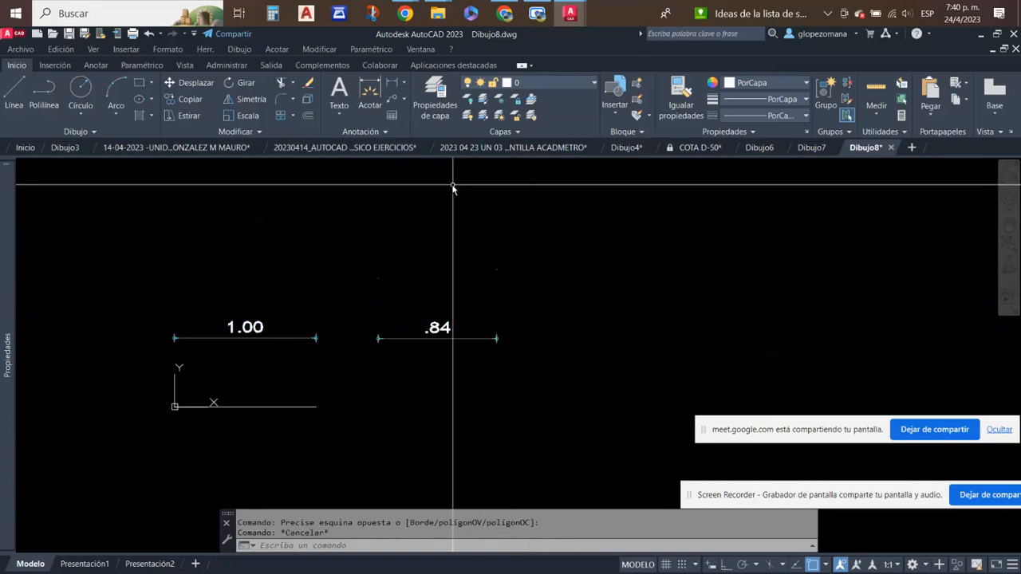
- Erase the test dimension beside the original one
{"action": "left_click", "coordinate": [311, 83]}
{"action": "left_click", "coordinate": [542, 269]}
{"action": "left_click", "coordinate": [458, 397]}
{"action": "key", "text": "Return"}
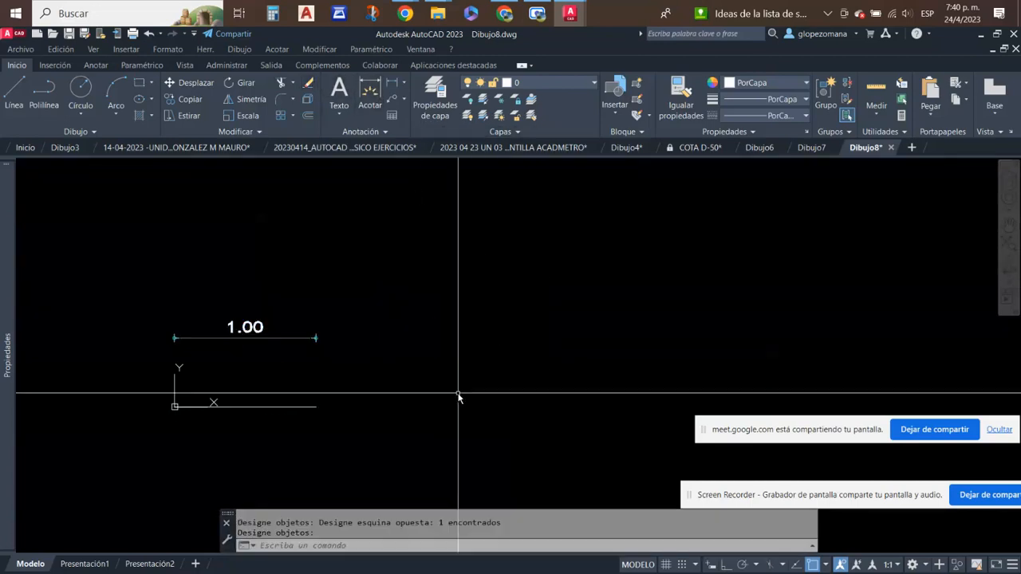
- Draw a horizontal line about 1.19 long above and beyond the existing dimension, with ortho mode on
{"action": "middle_click_drag", "start_coordinate": [391, 296], "coordinate": [364, 353]}
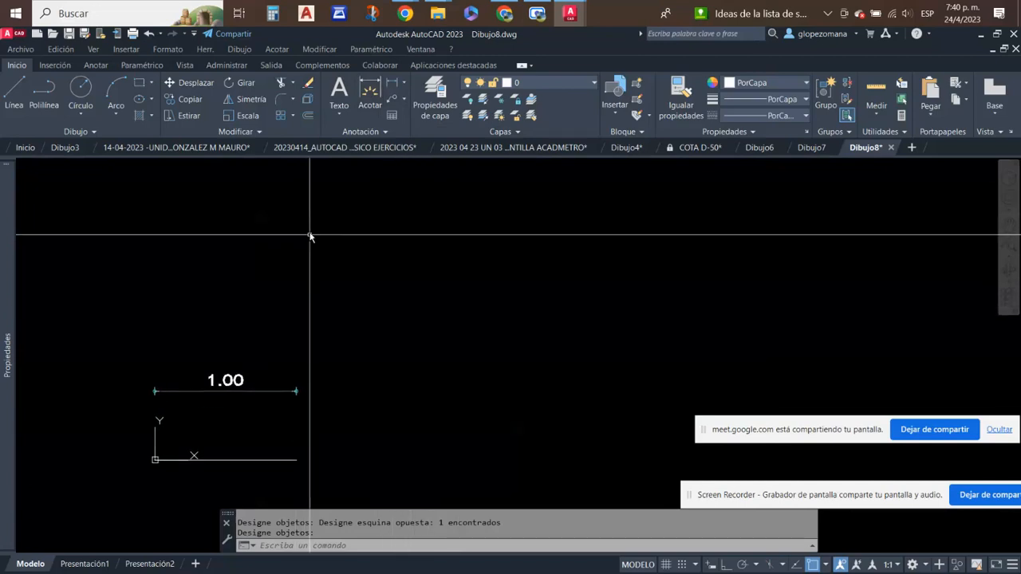
{"action": "left_click", "coordinate": [13, 89]}
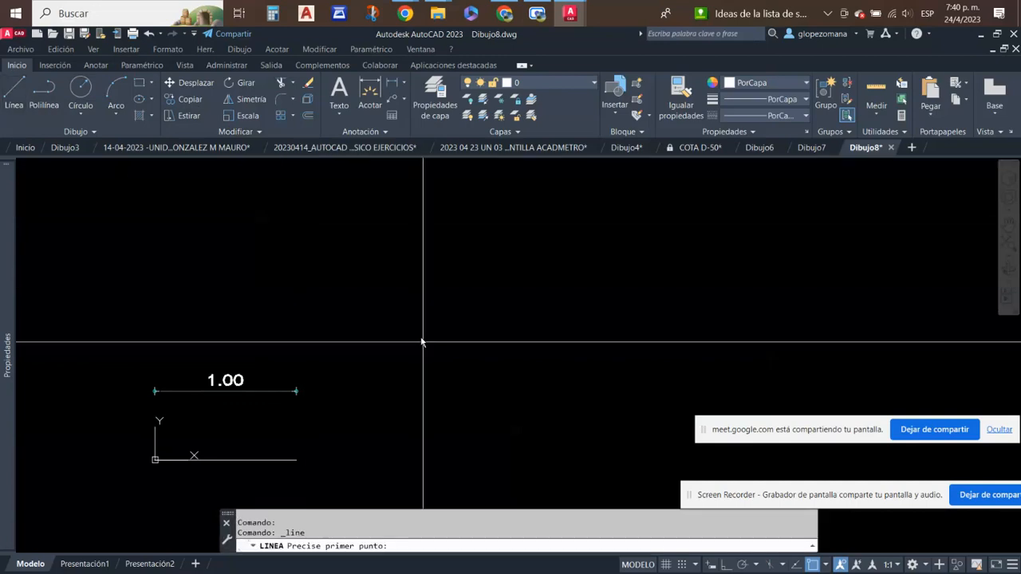
{"action": "left_click", "coordinate": [287, 295]}
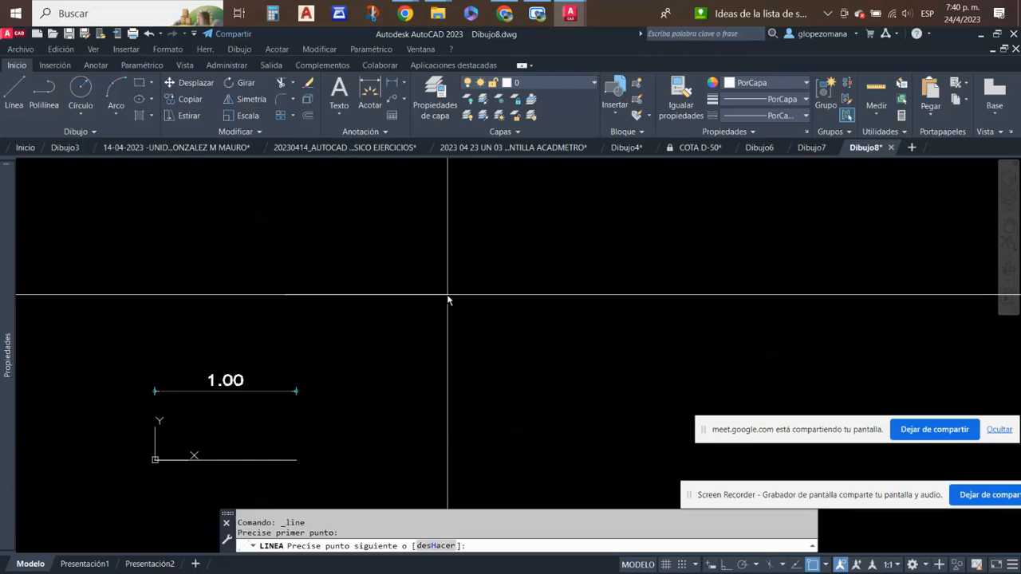
{"action": "left_click", "coordinate": [454, 295]}
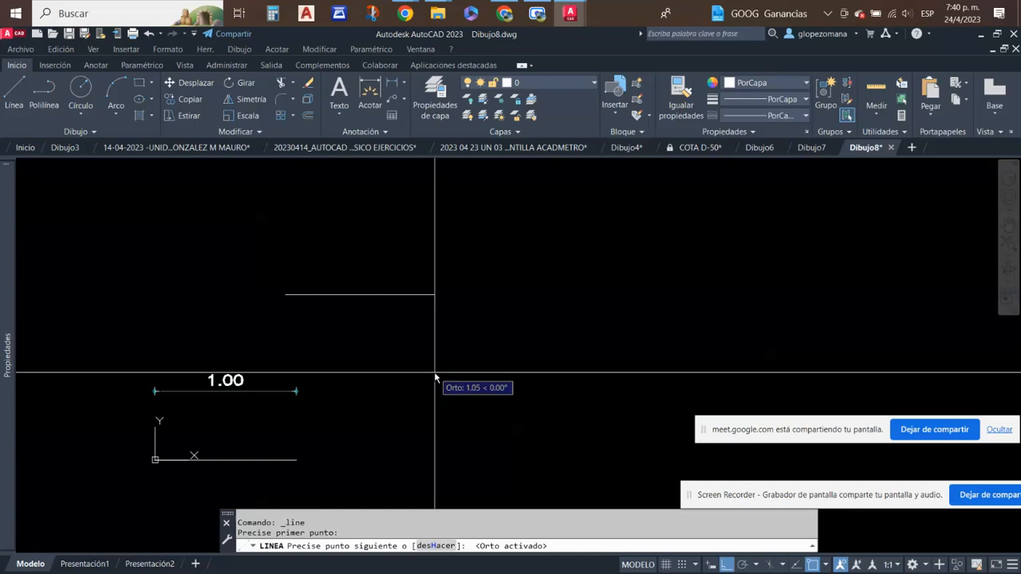
{"action": "key", "text": "Escape"}
- Examine the grips of the existing dimension and the endpoints of the new line, clearing each selection
{"action": "left_click", "coordinate": [303, 417]}
{"action": "left_click", "coordinate": [190, 436]}
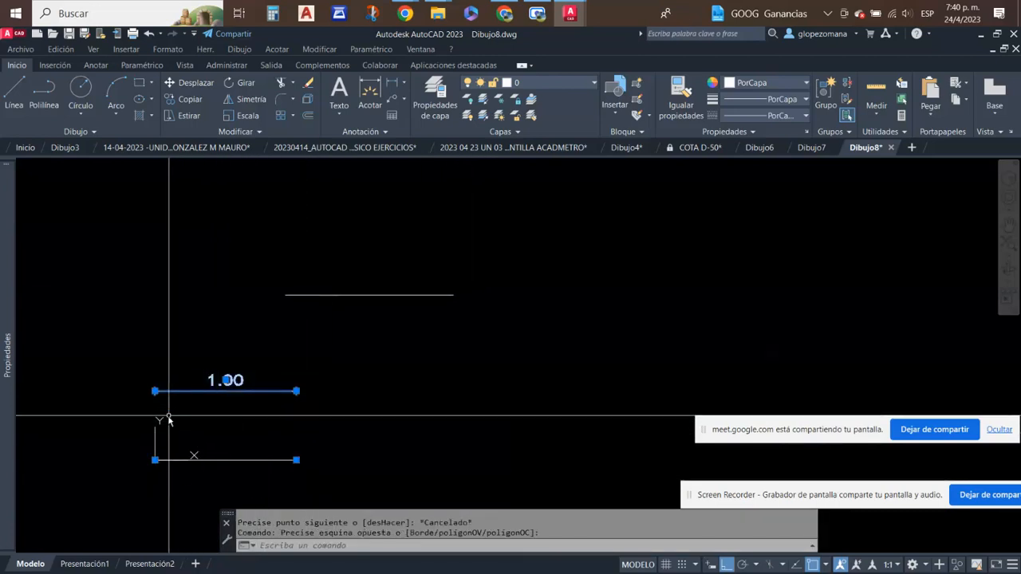
{"action": "scroll", "coordinate": [190, 471], "scroll_direction": "up", "scroll_amount": 4}
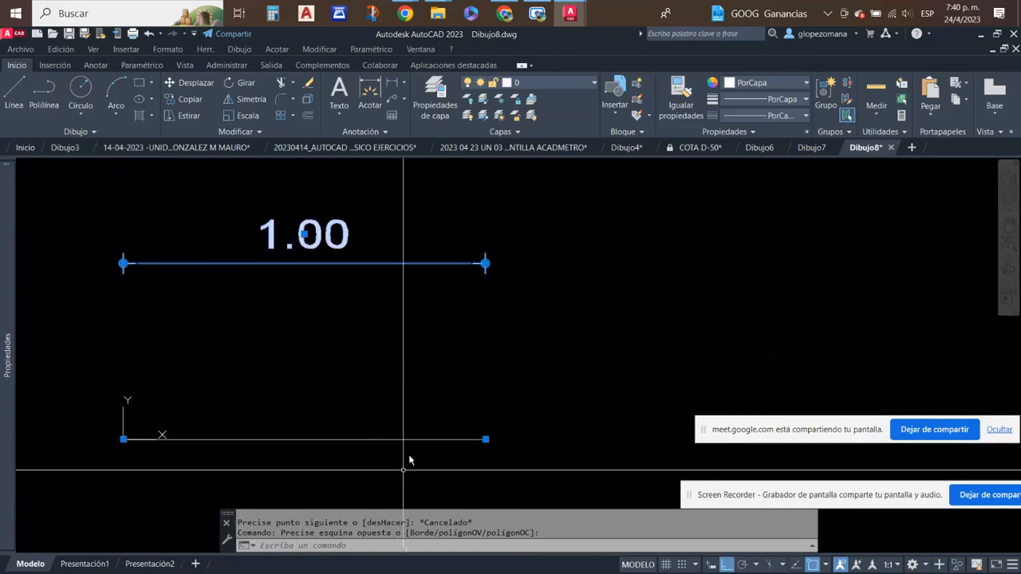
{"action": "scroll", "coordinate": [471, 363], "scroll_direction": "down", "scroll_amount": 2}
{"action": "middle_click_drag", "start_coordinate": [473, 365], "coordinate": [425, 444]}
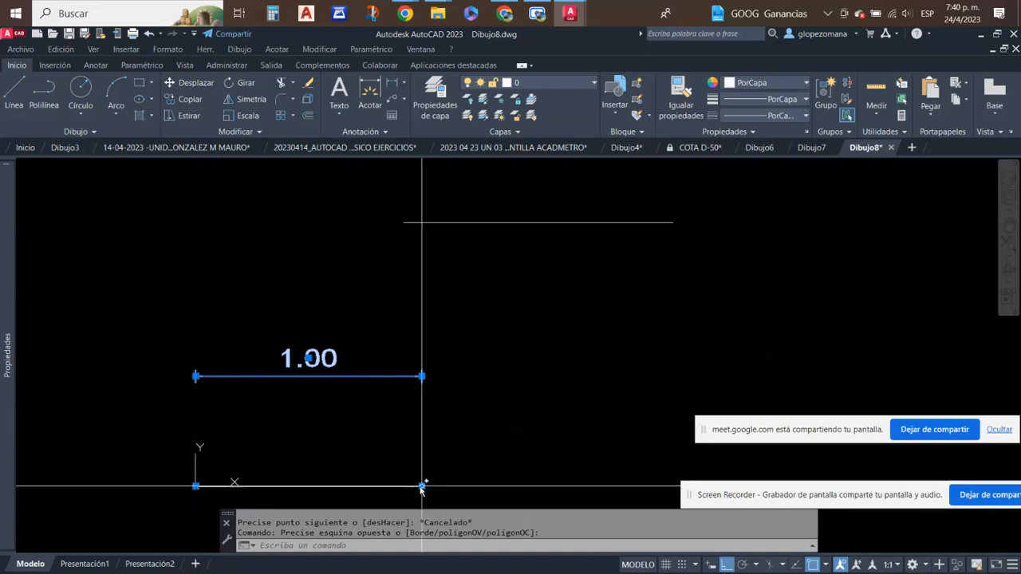
{"action": "key", "text": "Escape"}
{"action": "left_click", "coordinate": [443, 421]}
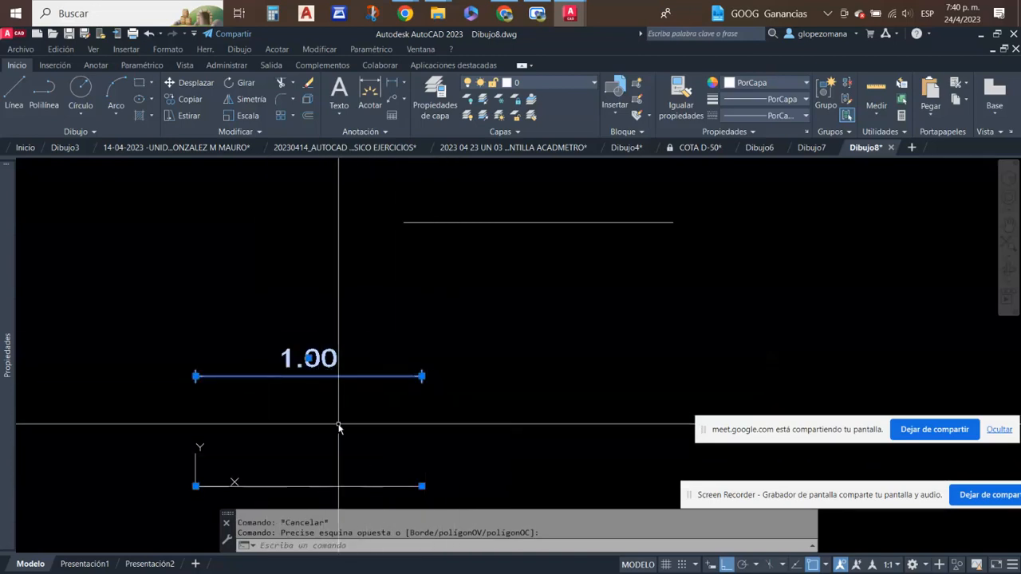
{"action": "key", "text": "Escape"}
{"action": "left_click", "coordinate": [599, 171]}
{"action": "left_click", "coordinate": [543, 239]}
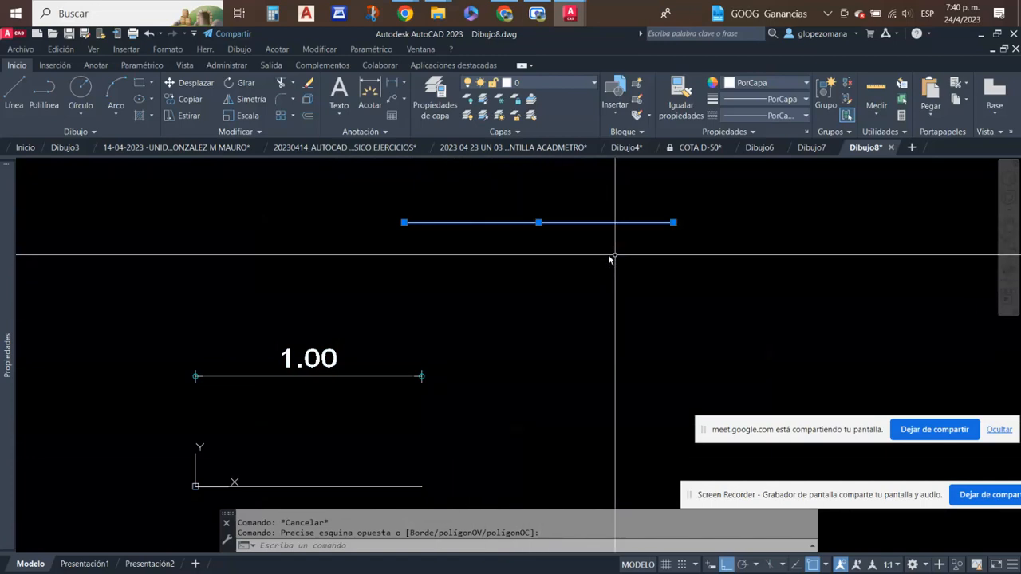
{"action": "key", "text": "Escape"}
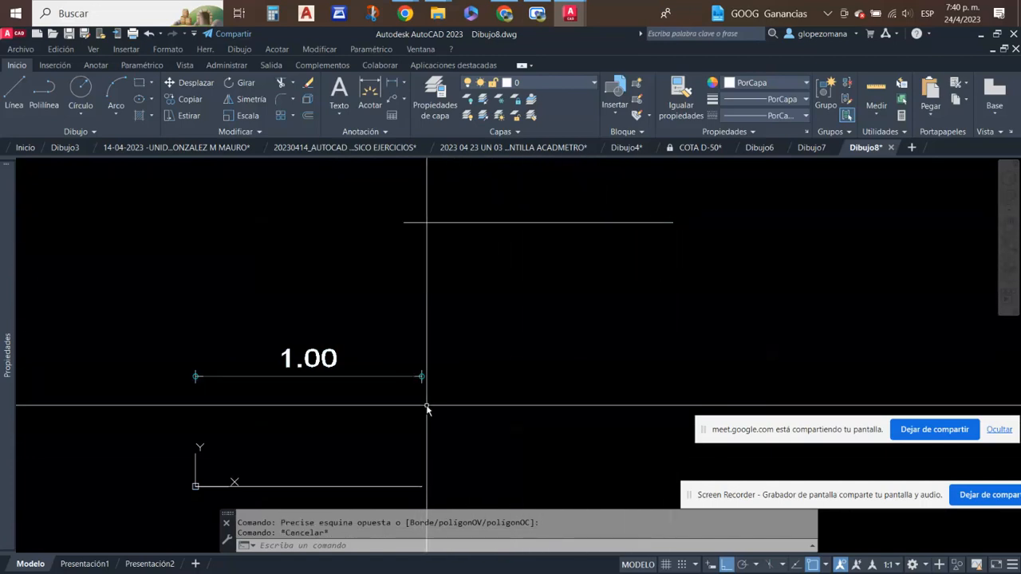
- Stretch both origin points of the existing dimension onto the endpoints of the new upper line
{"action": "left_click", "coordinate": [428, 405]}
{"action": "left_click", "coordinate": [338, 318]}
{"action": "left_click", "coordinate": [421, 485]}
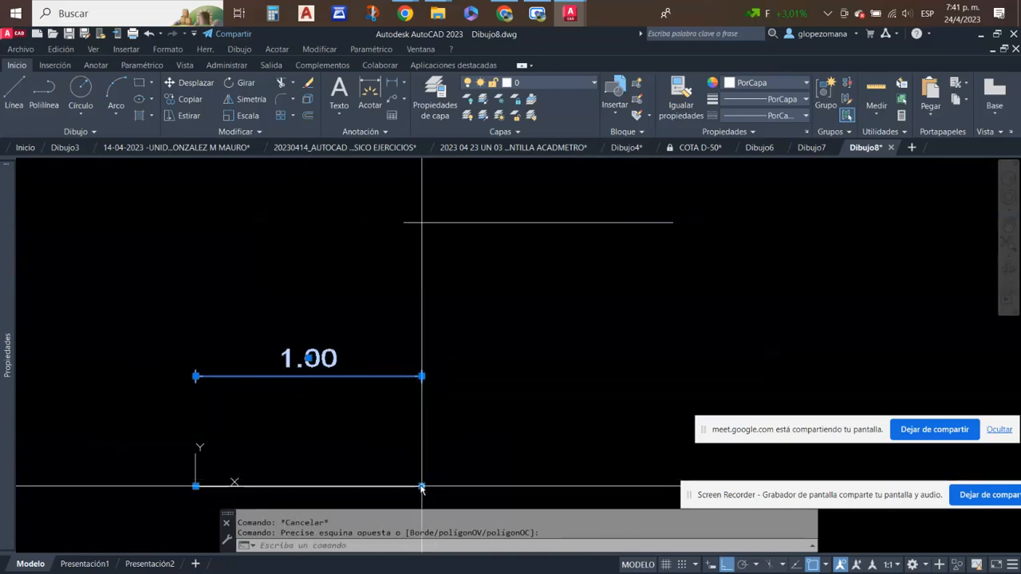
{"action": "left_click", "coordinate": [671, 222]}
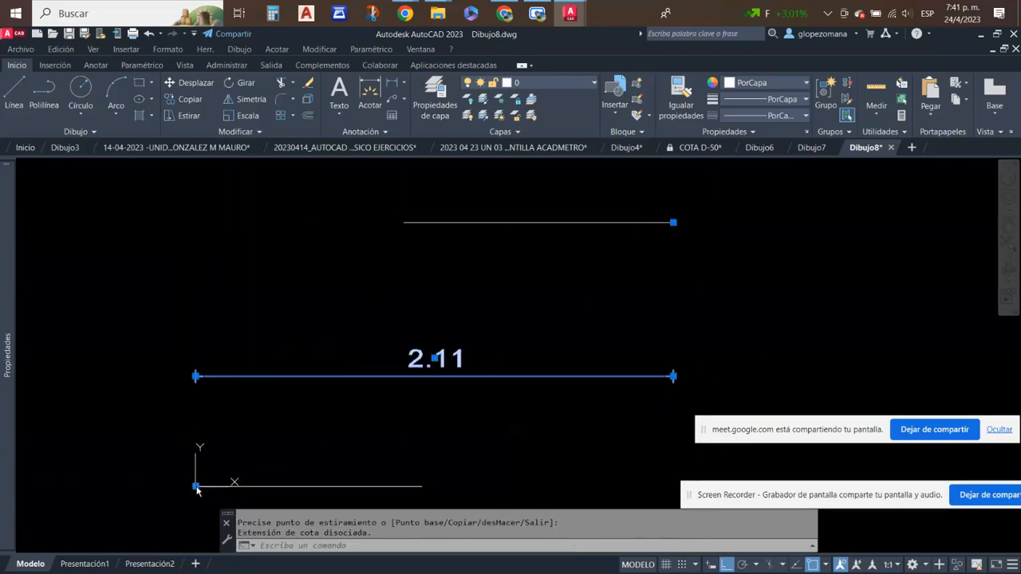
{"action": "left_click", "coordinate": [404, 222]}
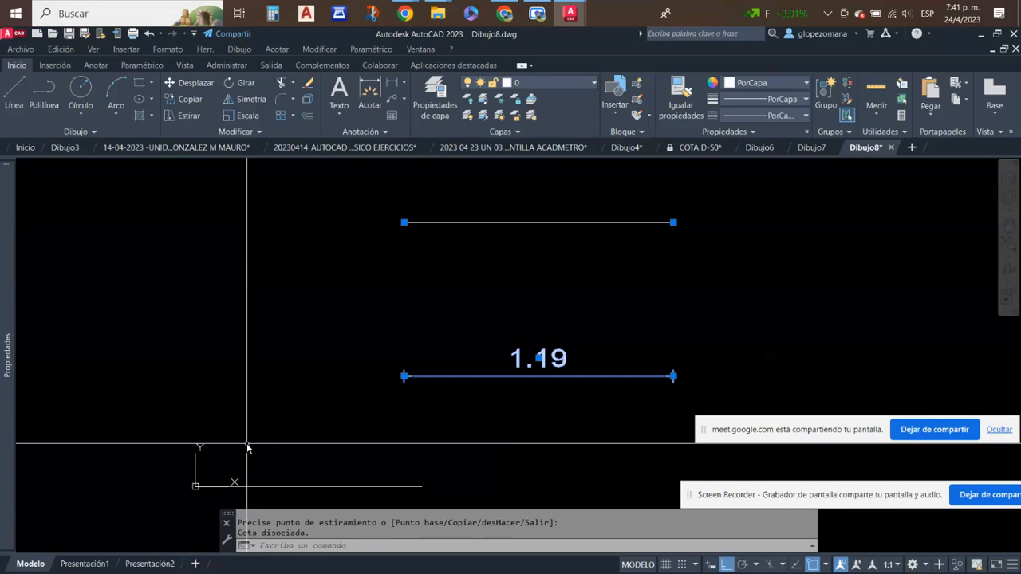
{"action": "key", "text": "Escape"}
- Use Stretch to shorten the upper line and its dimension together to about 0.36, keeping their start points fixed
{"action": "middle_click_drag", "start_coordinate": [590, 387], "coordinate": [408, 449]}
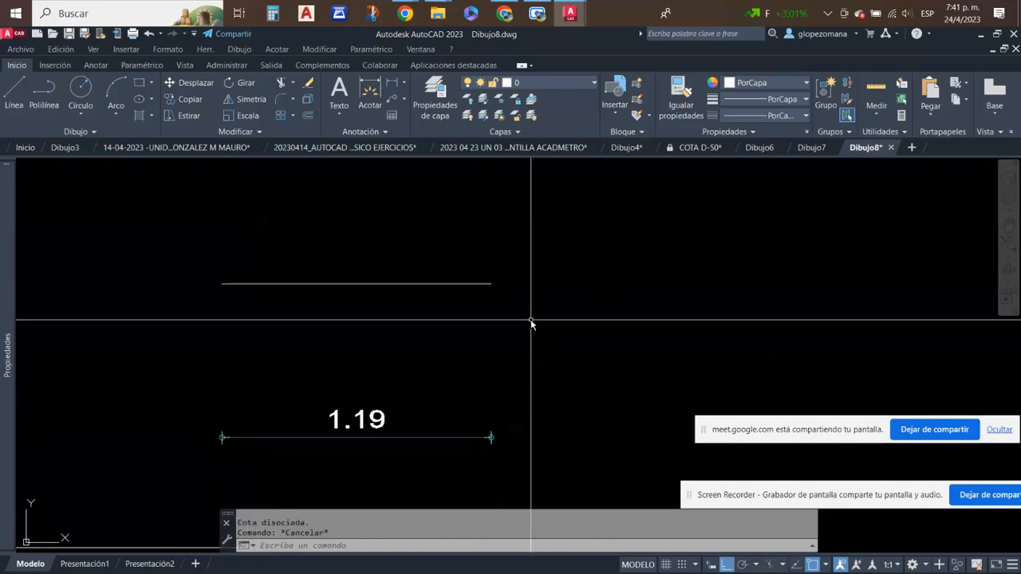
{"action": "left_click", "coordinate": [501, 265]}
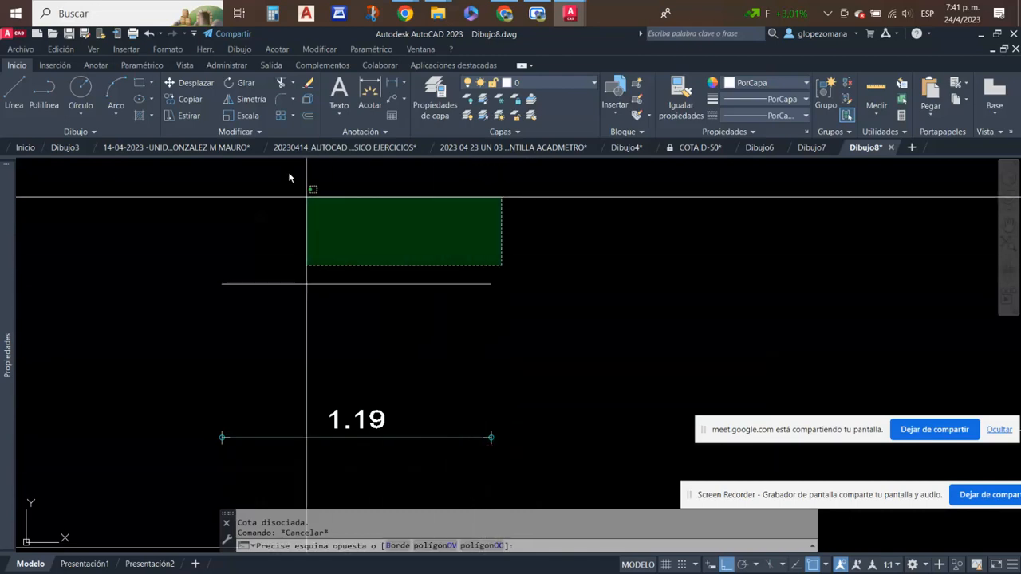
{"action": "key", "text": "Escape"}
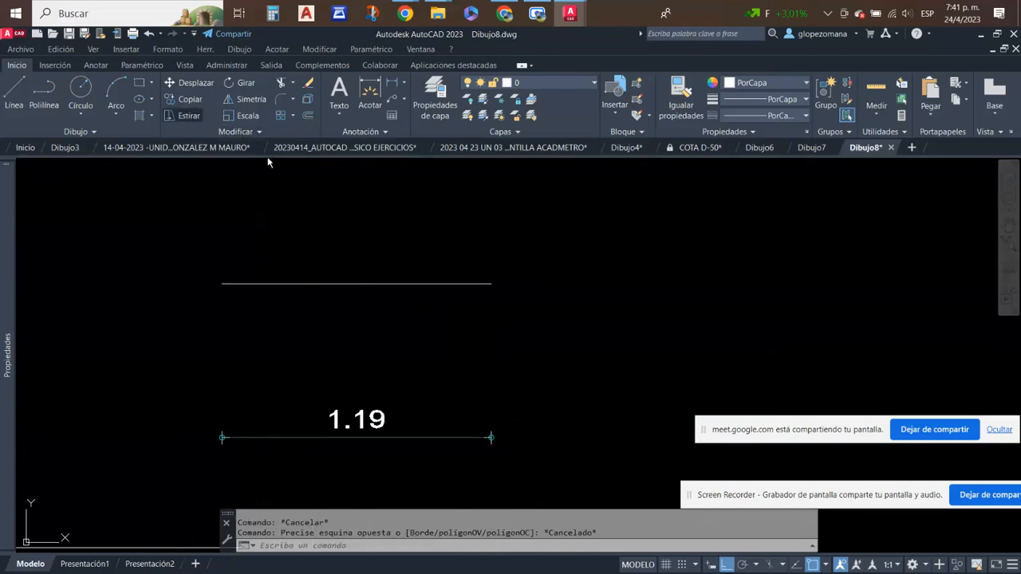
{"action": "left_click", "coordinate": [189, 115]}
{"action": "left_click", "coordinate": [638, 226]}
{"action": "left_click", "coordinate": [447, 484]}
{"action": "key", "text": "Return"}
{"action": "left_click", "coordinate": [457, 372]}
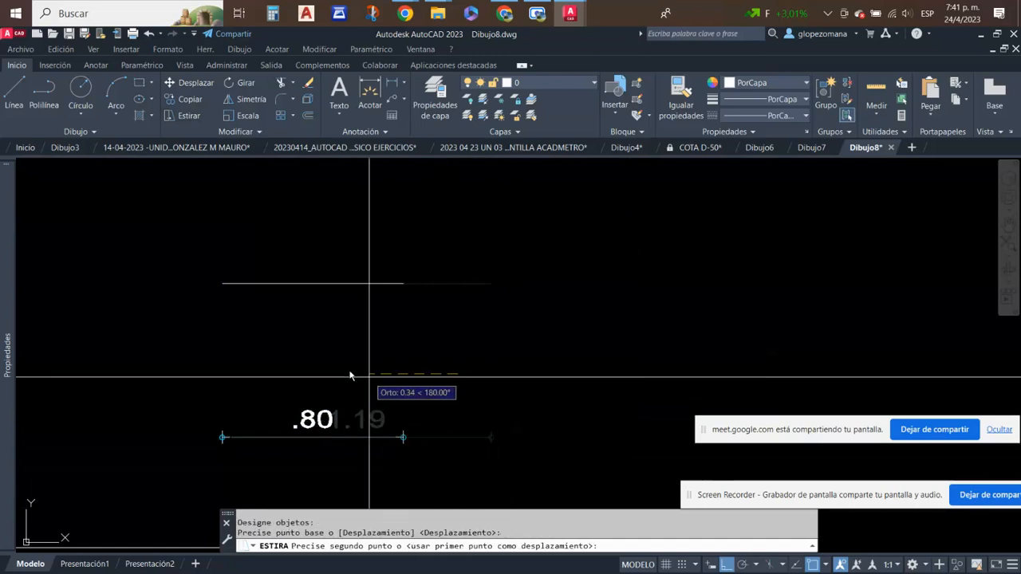
{"action": "left_click", "coordinate": [271, 362]}
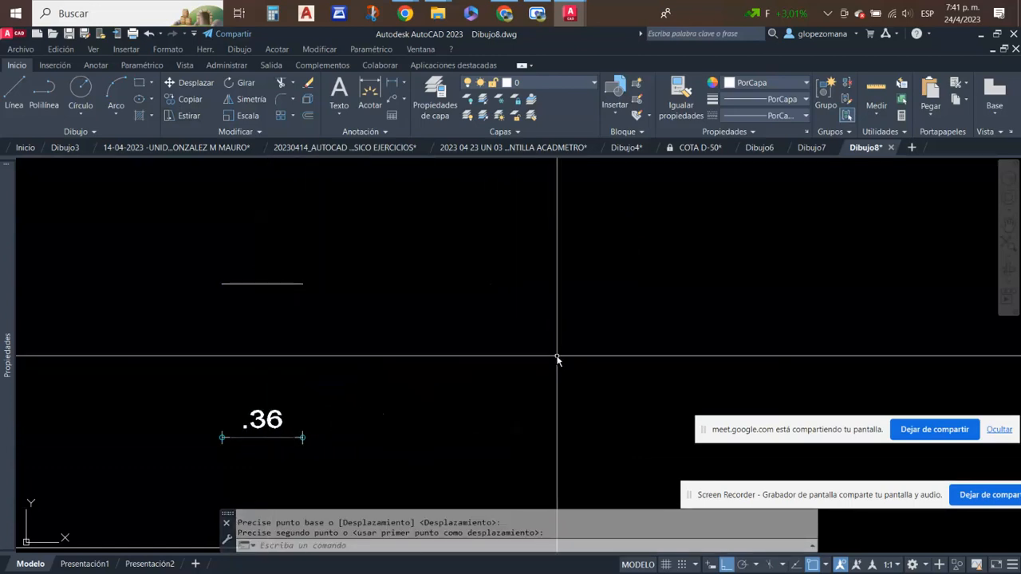
- Stretch the dimension's starting origin point from the upper line onto the midpoint of the origin line
{"action": "scroll", "coordinate": [285, 309], "scroll_direction": "down", "scroll_amount": 3}
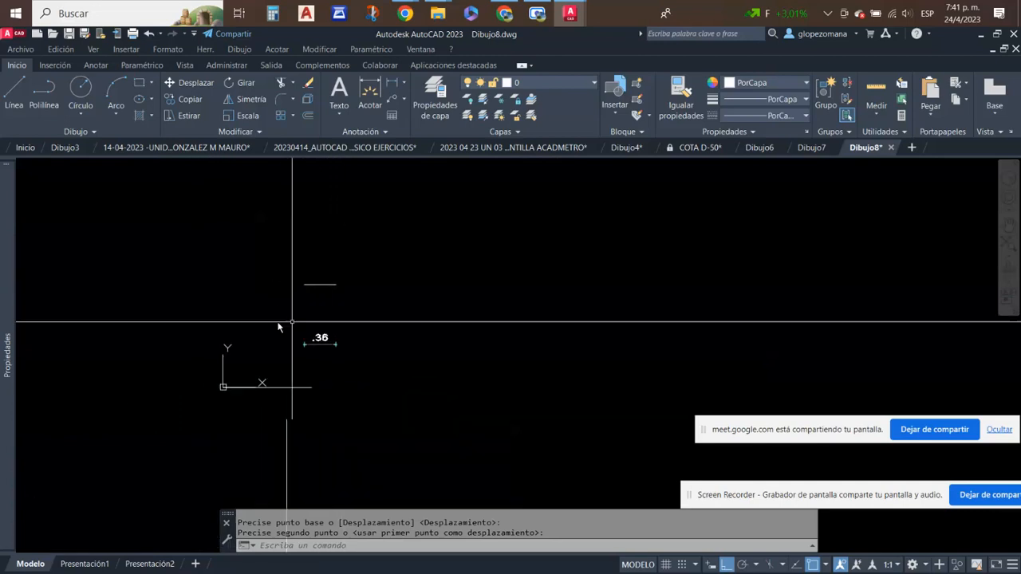
{"action": "scroll", "coordinate": [290, 291], "scroll_direction": "up", "scroll_amount": 4}
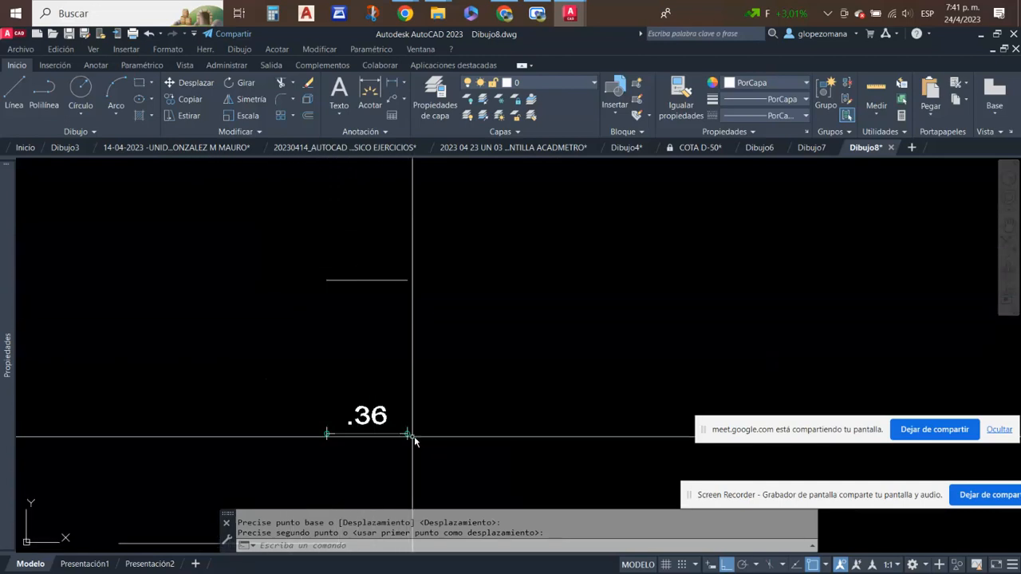
{"action": "scroll", "coordinate": [469, 355], "scroll_direction": "down", "scroll_amount": 2}
{"action": "left_click", "coordinate": [452, 422]}
{"action": "left_click", "coordinate": [383, 373]}
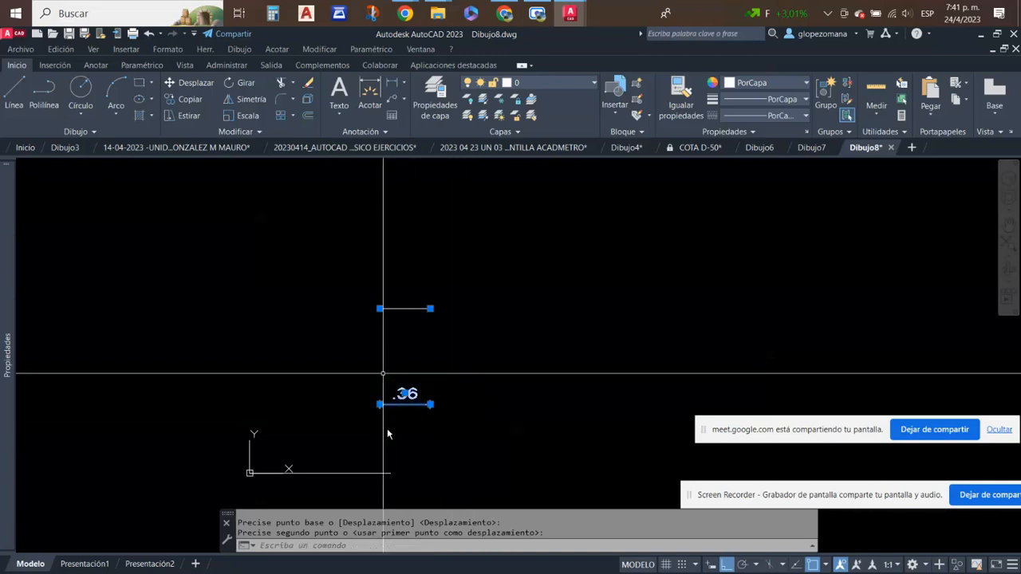
{"action": "left_click", "coordinate": [380, 310]}
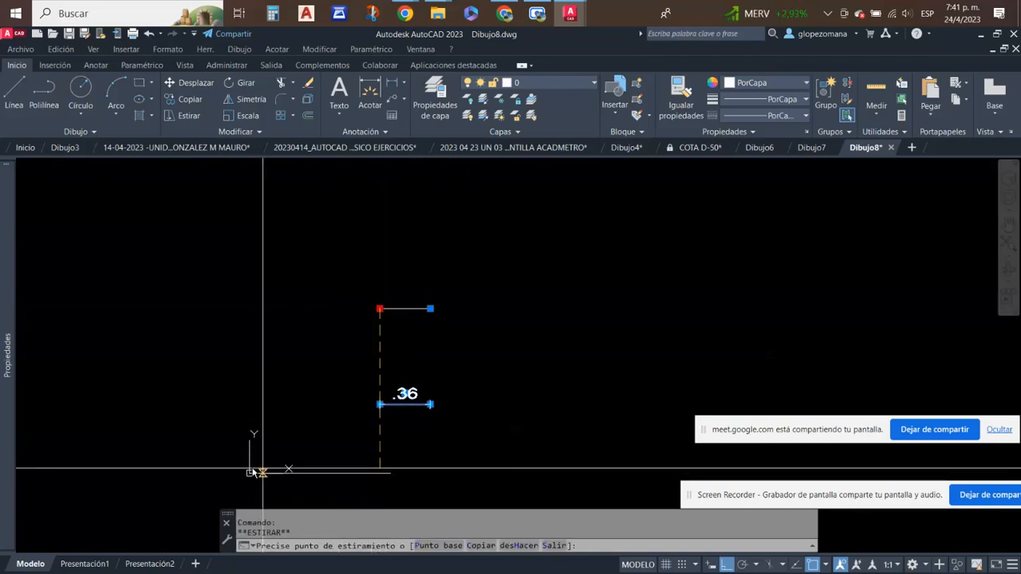
{"action": "left_click", "coordinate": [319, 473]}
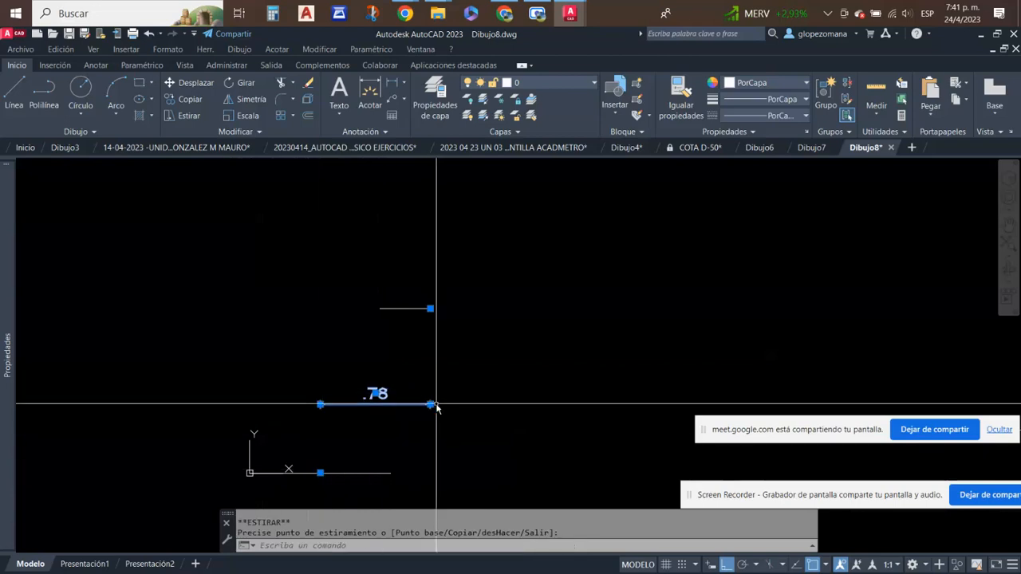
- Stretch the dimension's remaining origin point from the upper line onto the far endpoint of the origin line
{"action": "left_click", "coordinate": [430, 307]}
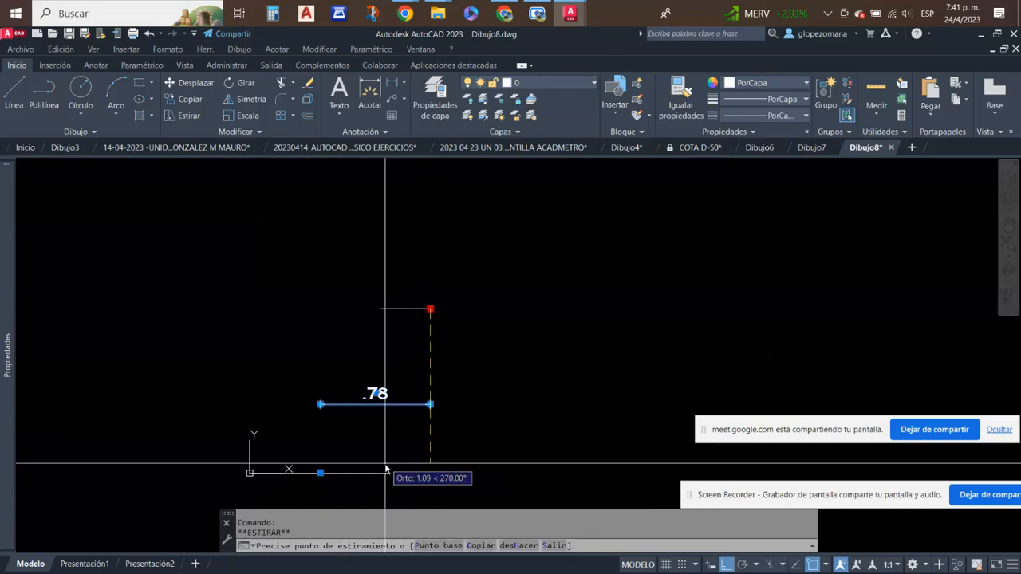
{"action": "left_click", "coordinate": [388, 473]}
{"action": "scroll", "coordinate": [388, 334], "scroll_direction": "up", "scroll_amount": 2}
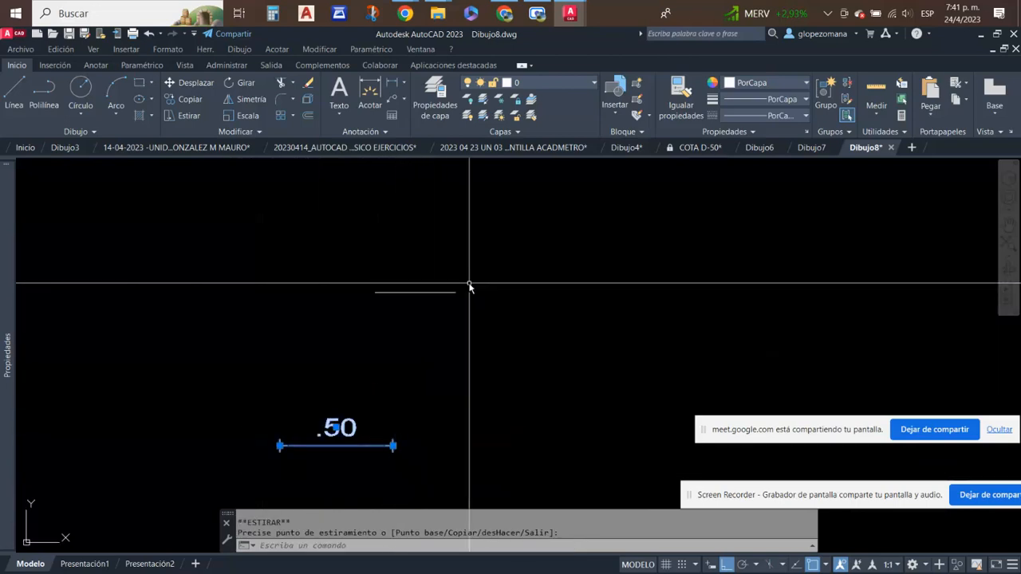
{"action": "scroll", "coordinate": [469, 284], "scroll_direction": "down", "scroll_amount": 2}
{"action": "key", "text": "Escape"}
{"action": "left_click", "coordinate": [453, 309]}
{"action": "left_click", "coordinate": [426, 286]}
{"action": "type", "text": "e"}
{"action": "right_click", "coordinate": [418, 339]}
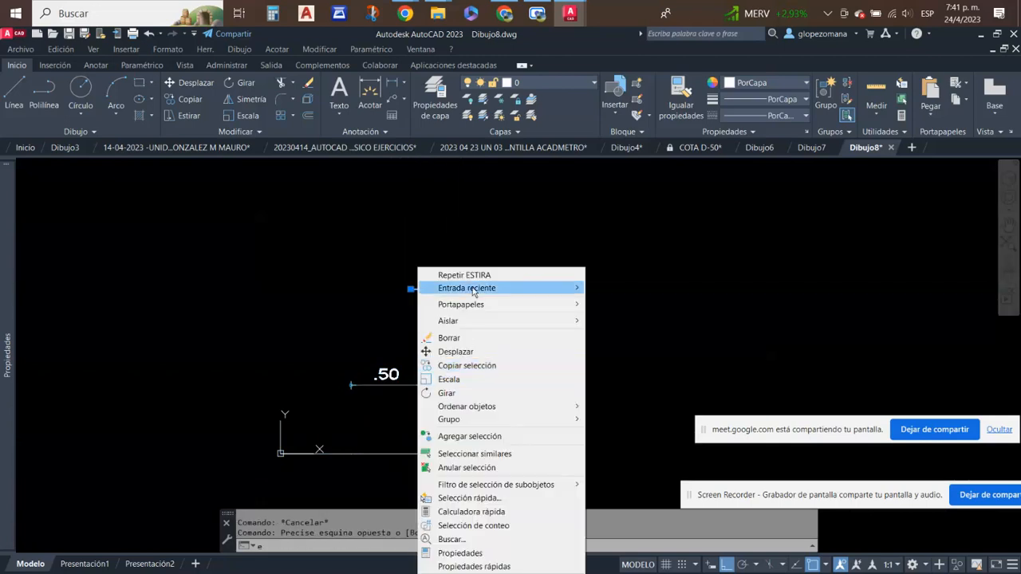
{"action": "key", "text": "Escape"}
- Erase the short upper line above the dimension
{"action": "left_click", "coordinate": [308, 82]}
{"action": "left_click", "coordinate": [454, 319]}
{"action": "left_click", "coordinate": [412, 257]}
{"action": "scroll", "coordinate": [439, 403], "scroll_direction": "up", "scroll_amount": 3}
{"action": "scroll", "coordinate": [469, 332], "scroll_direction": "down", "scroll_amount": 1}
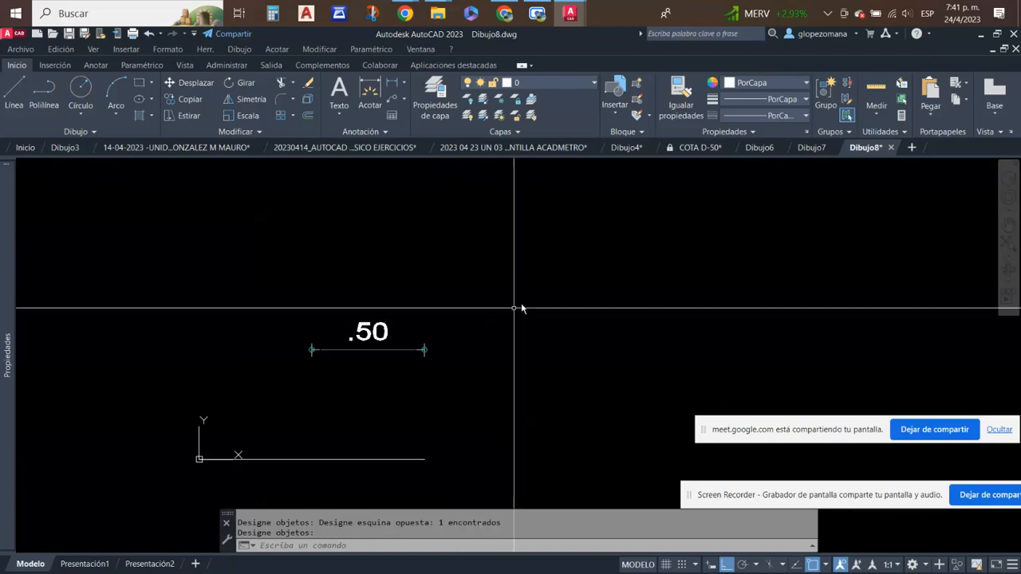
{"action": "key", "text": "Return"}
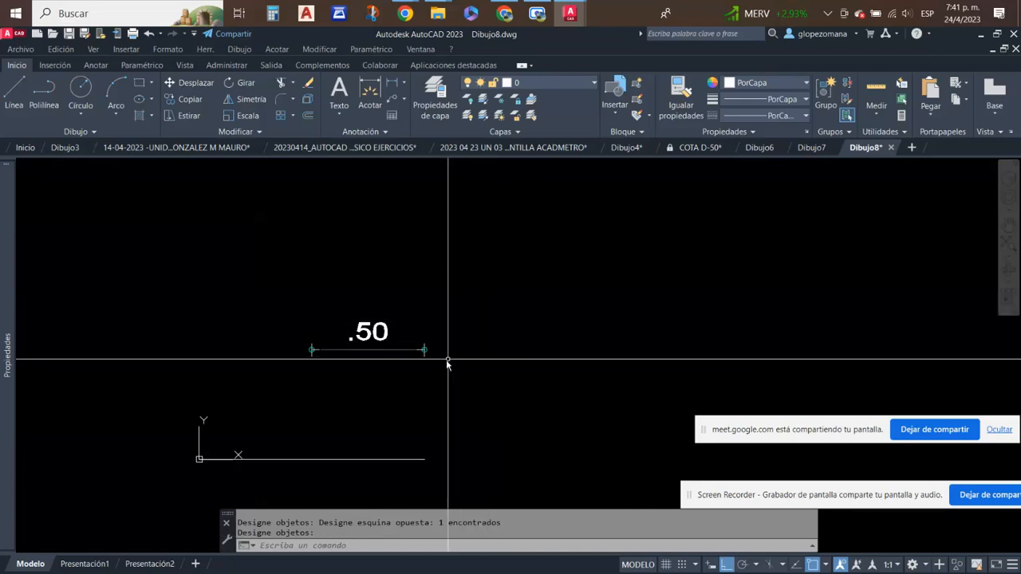
- Erase the dimension above the origin line, keeping the line itself
{"action": "left_click", "coordinate": [446, 360]}
{"action": "left_click", "coordinate": [275, 278]}
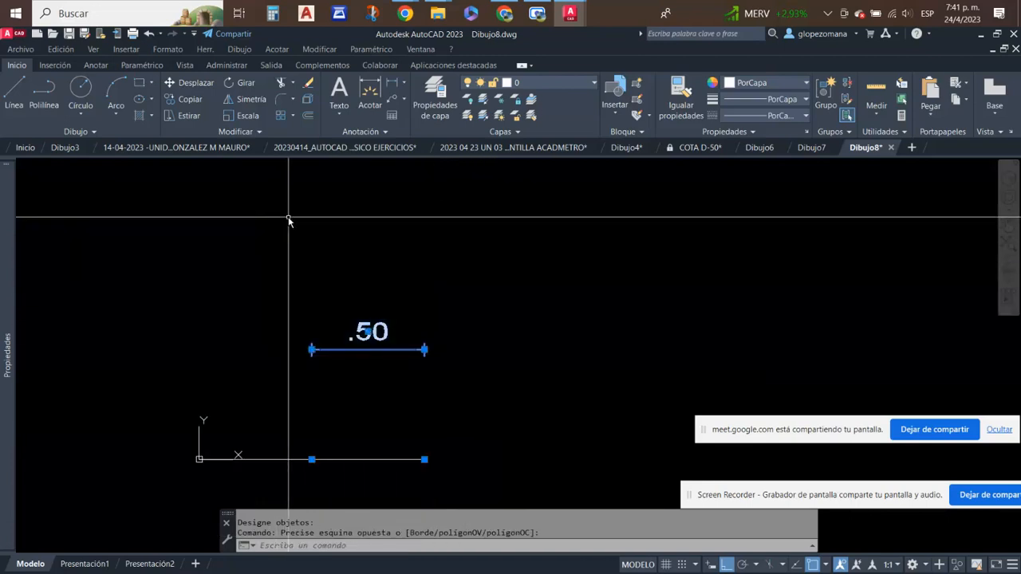
{"action": "left_click", "coordinate": [307, 84]}
{"action": "scroll", "coordinate": [591, 407], "scroll_direction": "down", "scroll_amount": 2}
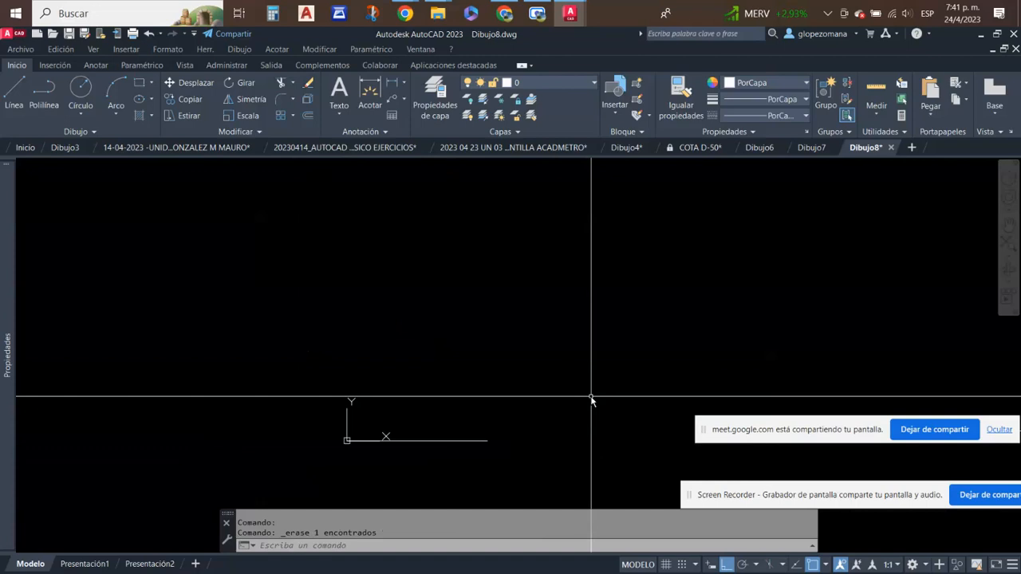
- Close the Dibujo8 drawing without saving, and also close Dibujo7 and Dibujo6
{"action": "left_click", "coordinate": [891, 148]}
{"action": "left_click", "coordinate": [572, 337]}
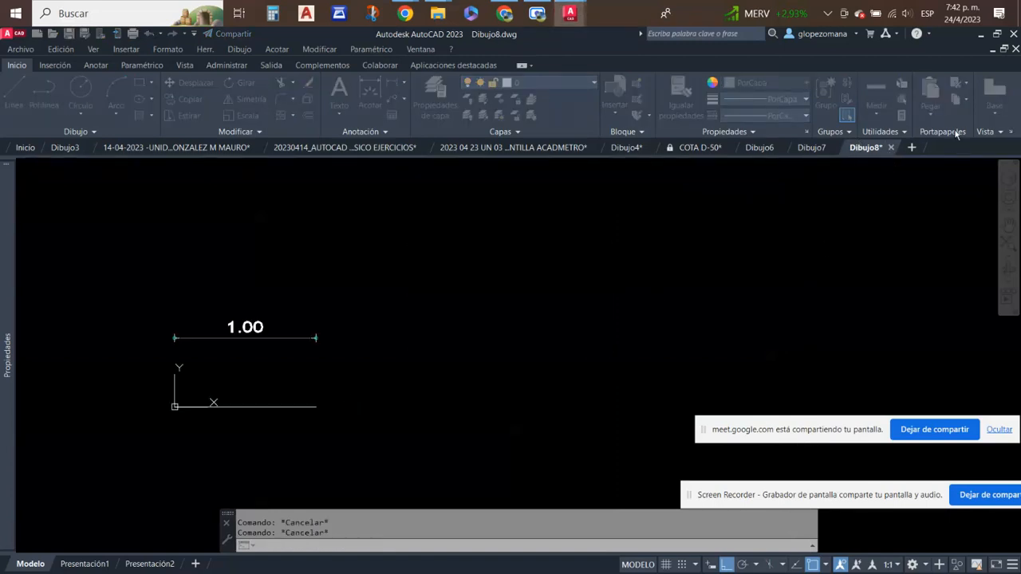
{"action": "left_click", "coordinate": [835, 148]}
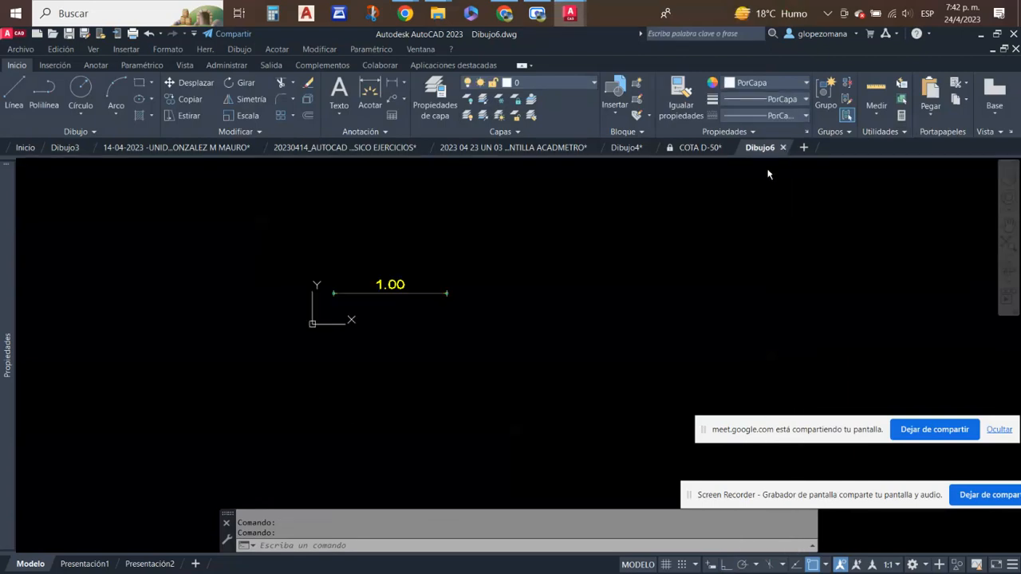
{"action": "left_click", "coordinate": [782, 148]}
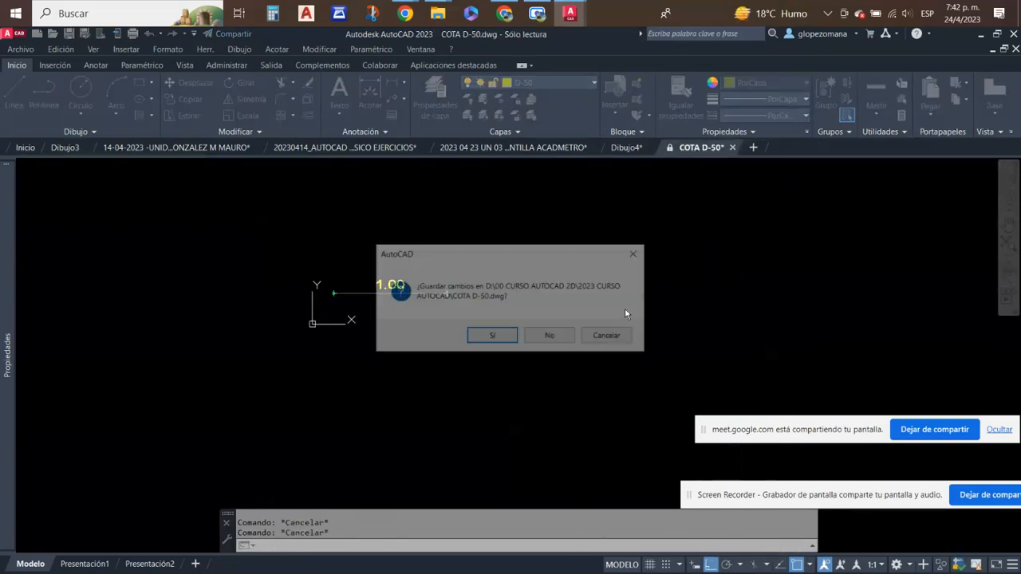
- Close COTA D-50, Dibujo4 and the PLANTILLA ACADMETRO exercise drawing, discarding the changes in each
{"action": "left_click", "coordinate": [541, 341]}
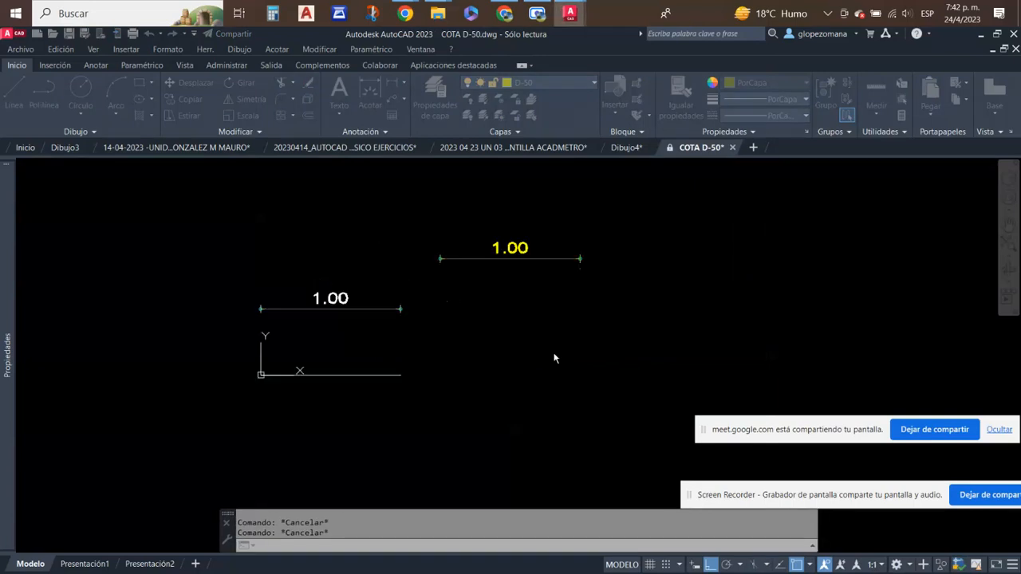
{"action": "left_click", "coordinate": [652, 148]}
{"action": "left_click", "coordinate": [515, 337]}
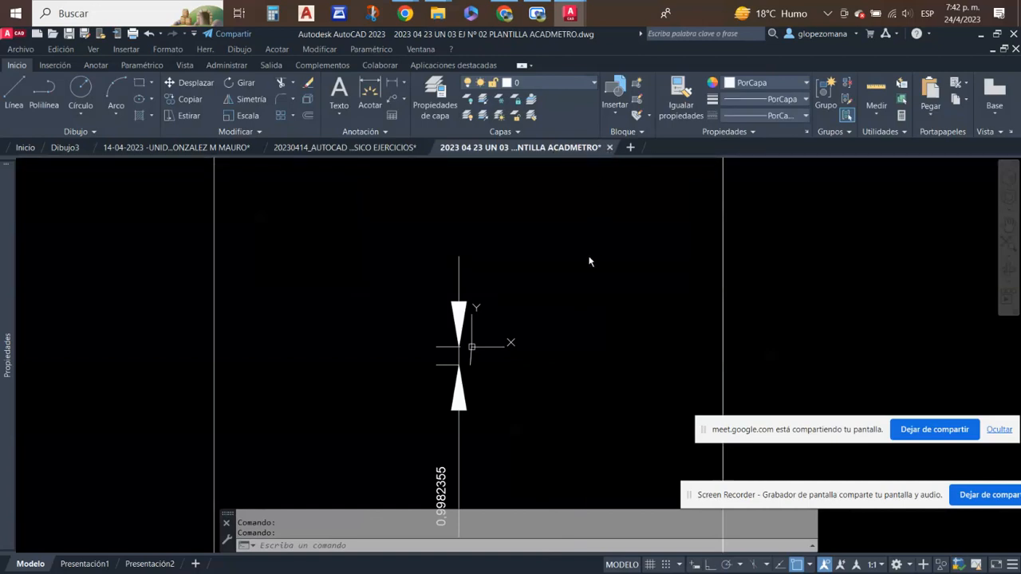
{"action": "left_click", "coordinate": [609, 148]}
{"action": "left_click", "coordinate": [553, 337]}
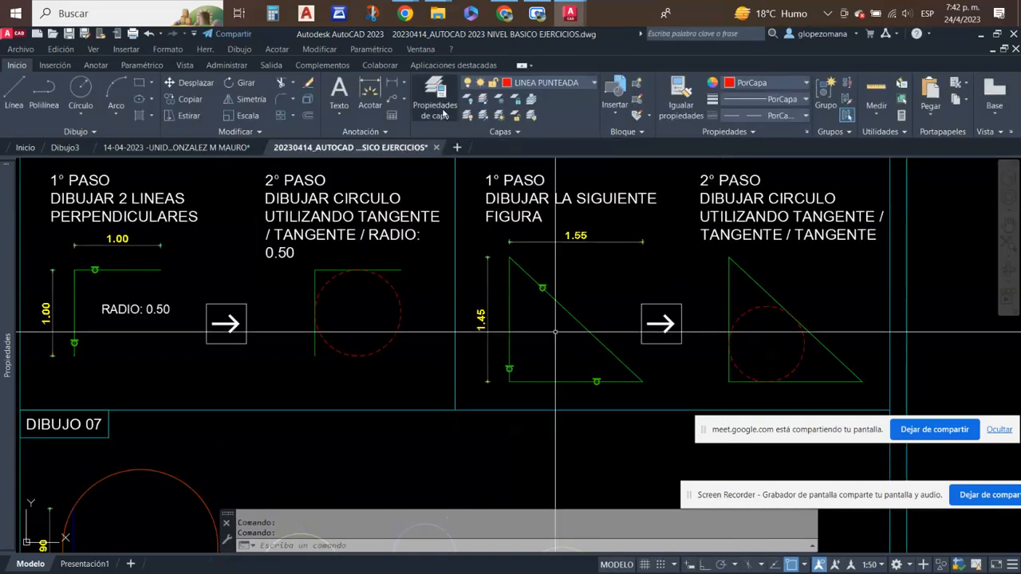
- Examine DIBUJO 05 to DIBUJO 07 on the circle exercise sheet, with a brief look at the Classroom page in Chrome
{"action": "scroll", "coordinate": [383, 319], "scroll_direction": "down", "scroll_amount": 4}
{"action": "middle_click_drag", "start_coordinate": [404, 273], "coordinate": [407, 179]}
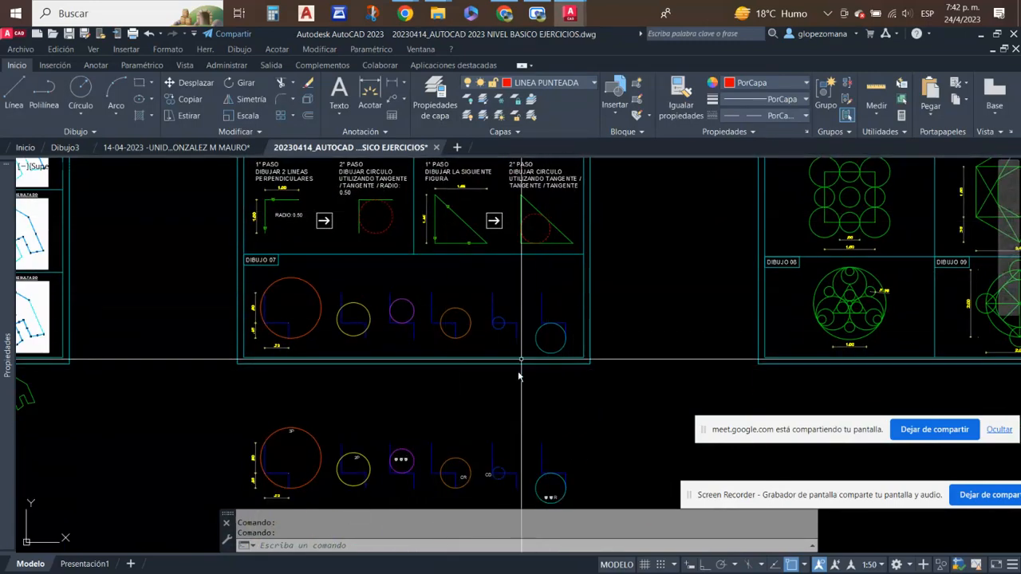
{"action": "mouse_move", "coordinate": [515, 391]}
{"action": "middle_mouse_down"}
{"action": "mouse_move", "coordinate": [529, 298]}
{"action": "mouse_move", "coordinate": [541, 515]}
{"action": "middle_mouse_up"}
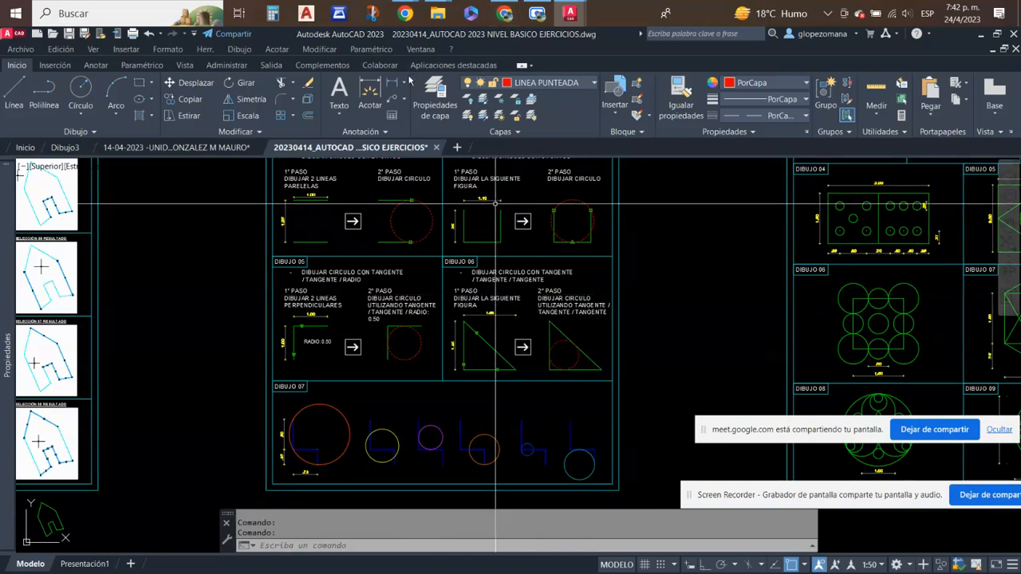
{"action": "left_click", "coordinate": [504, 14]}
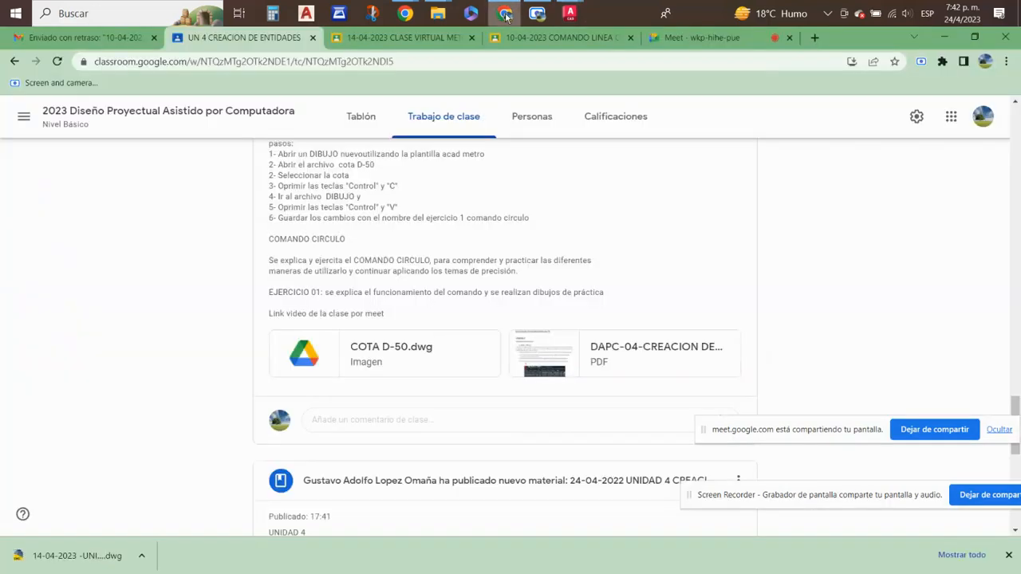
{"action": "mouse_move", "coordinate": [568, 13]}
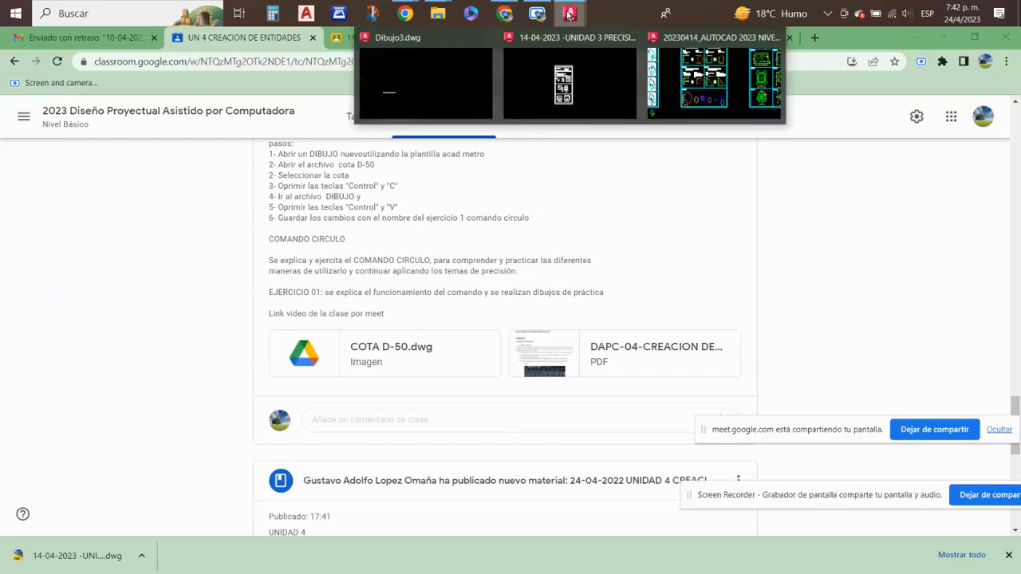
{"action": "left_click", "coordinate": [682, 85]}
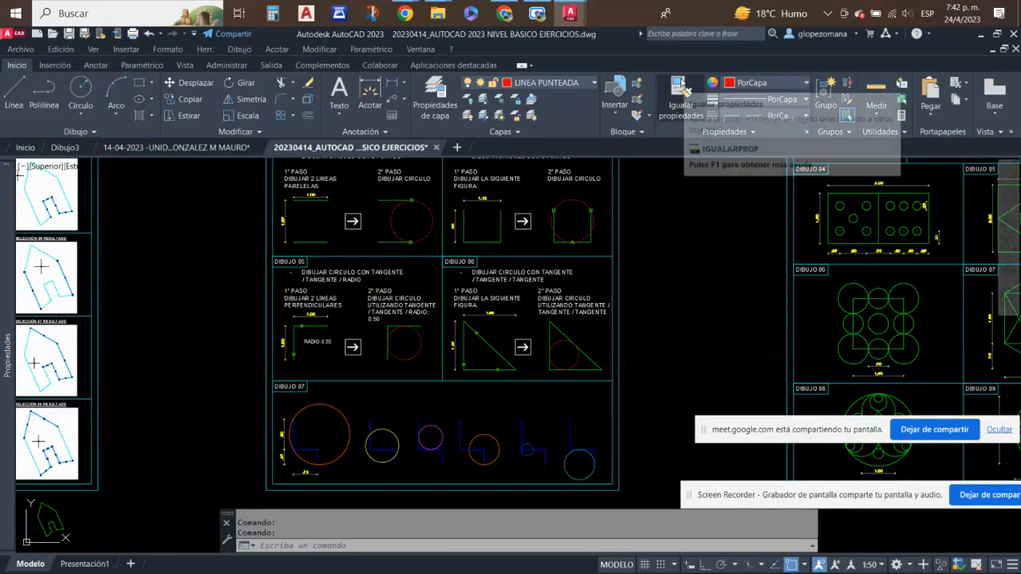
{"action": "mouse_move", "coordinate": [565, 19]}
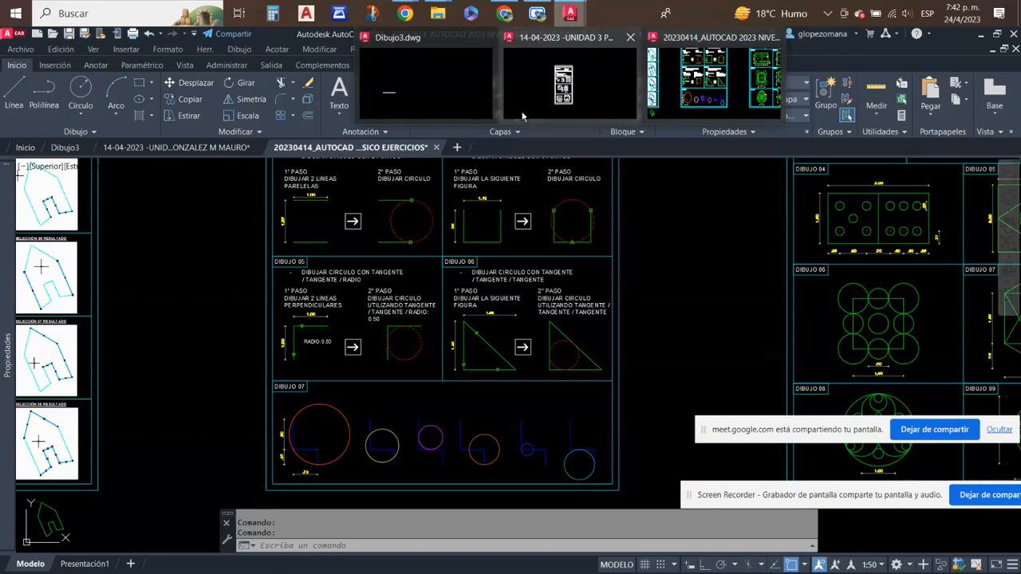
- Switch to Chrome, review the SELECCION-09 image and its result in the exercise 04 submission, and open the exercise 03 submission
{"action": "left_click", "coordinate": [504, 14]}
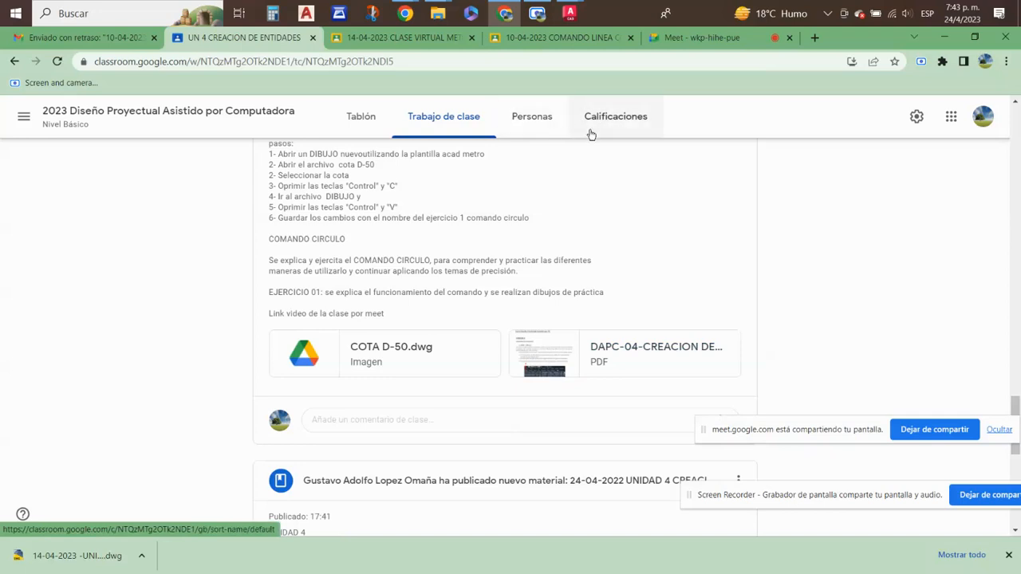
{"action": "left_click", "coordinate": [416, 37]}
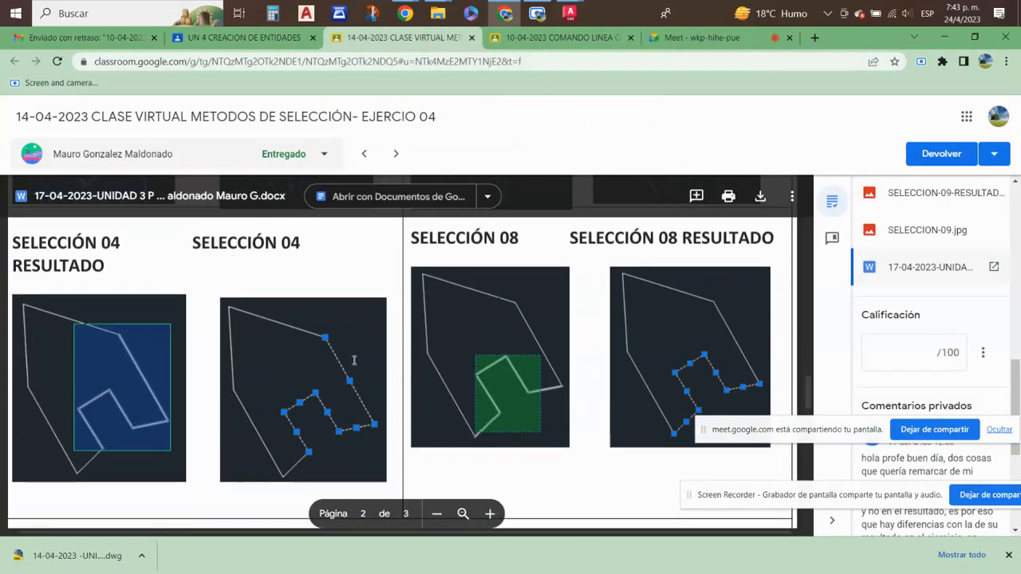
{"action": "scroll", "coordinate": [437, 365], "scroll_direction": "up", "scroll_amount": 5}
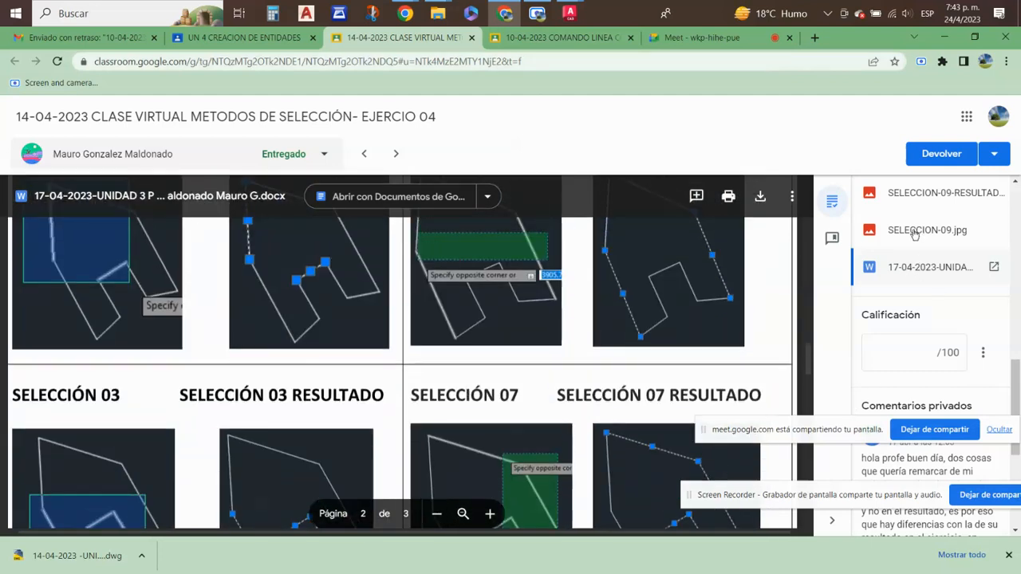
{"action": "left_click", "coordinate": [917, 231]}
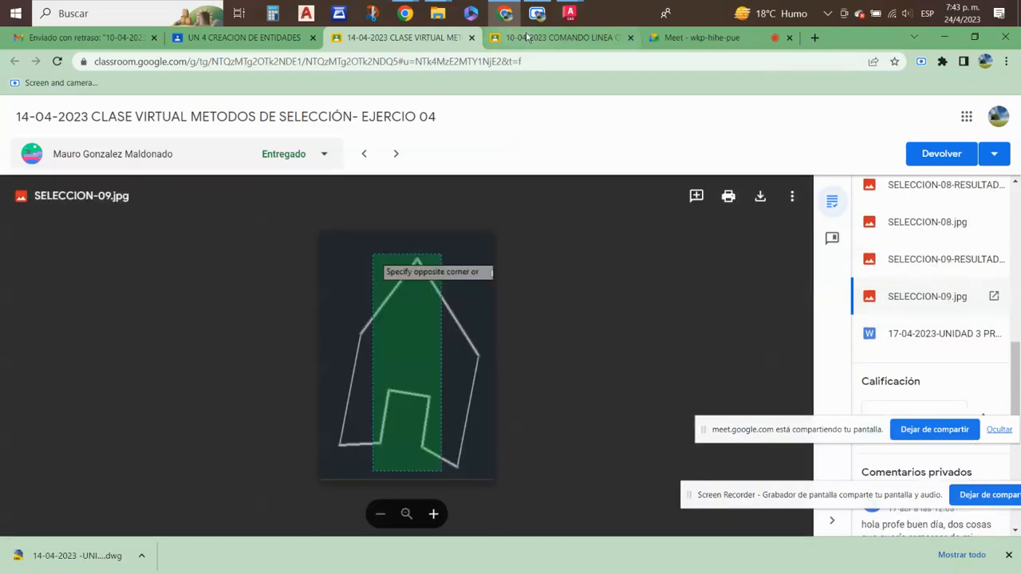
{"action": "left_click", "coordinate": [945, 269]}
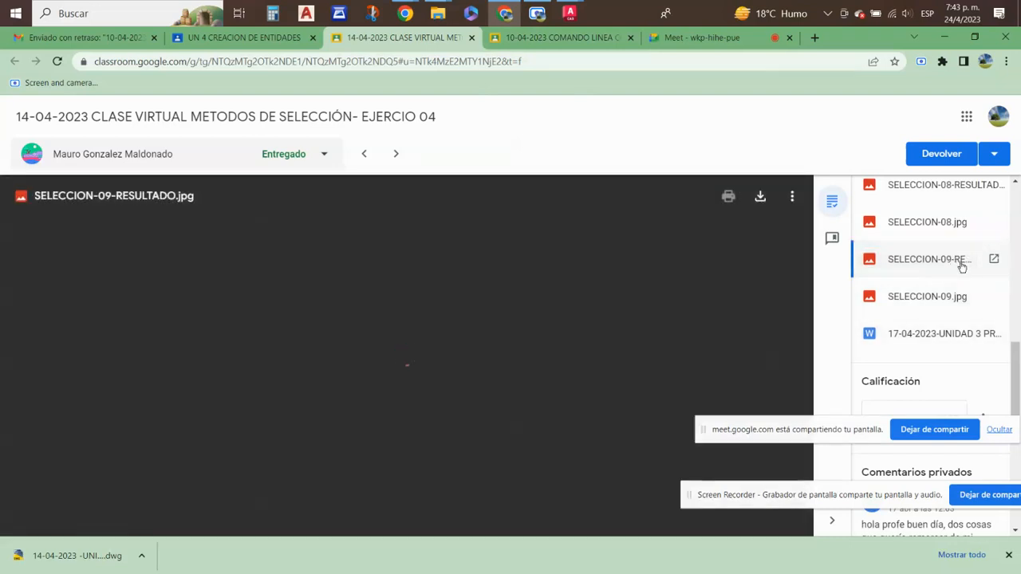
{"action": "left_click", "coordinate": [569, 40]}
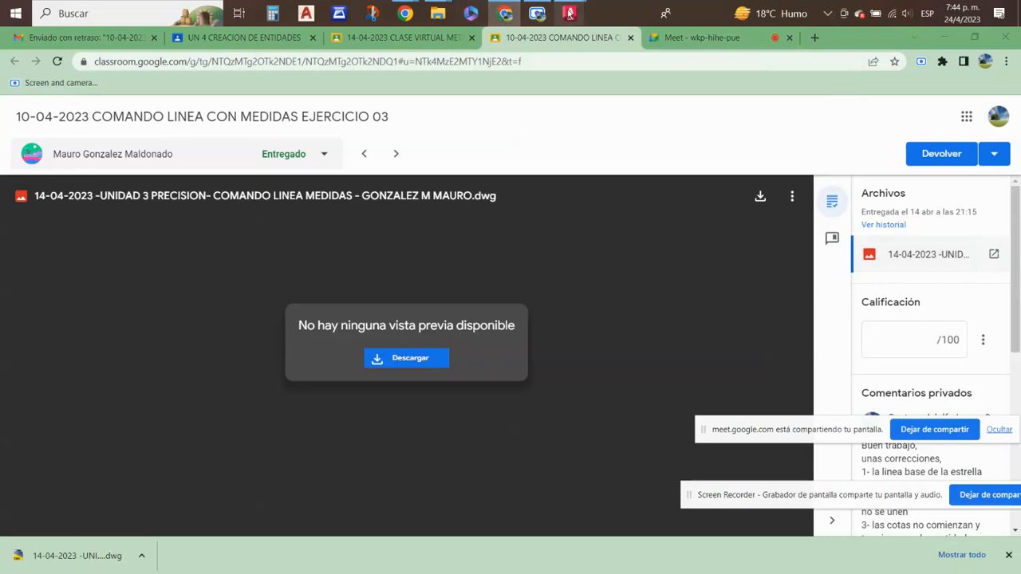
- Return to the basic-level exercises drawing in AutoCAD and examine the drawings on the Unit 4 circle exercise 01 sheet
{"action": "mouse_move", "coordinate": [569, 13]}
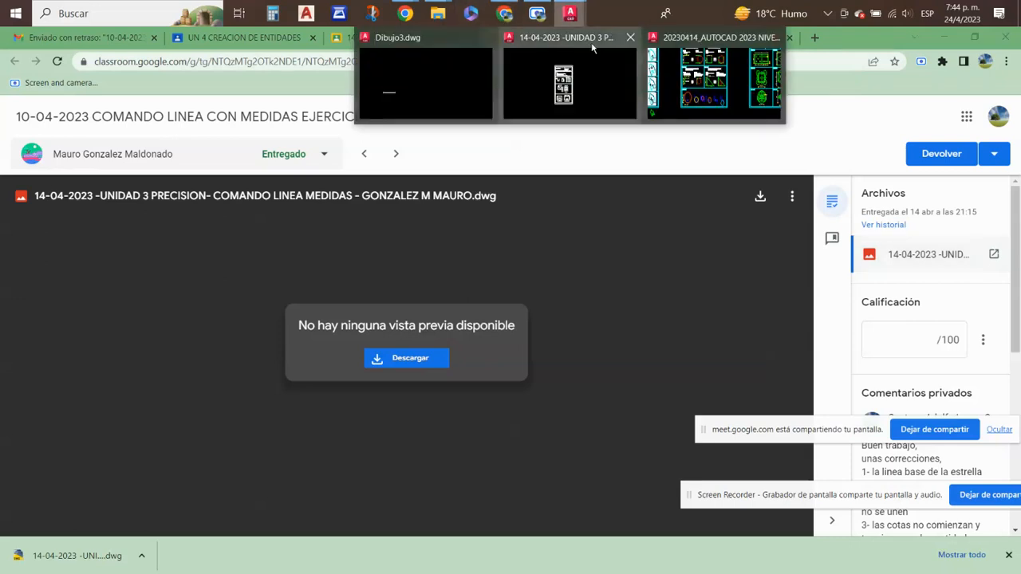
{"action": "left_click", "coordinate": [689, 86]}
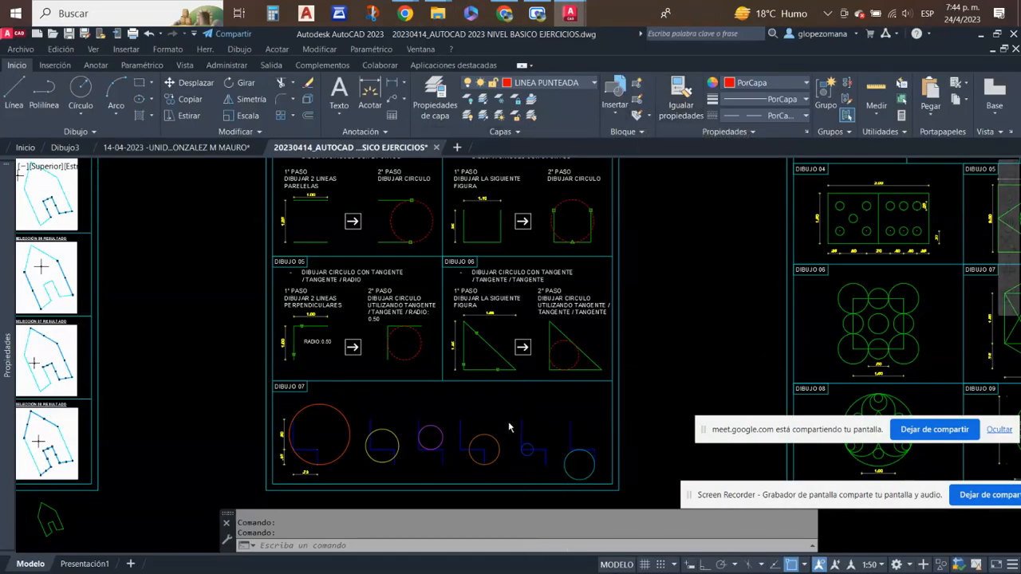
{"action": "scroll", "coordinate": [534, 361], "scroll_direction": "down", "scroll_amount": 3}
{"action": "scroll", "coordinate": [592, 223], "scroll_direction": "up", "scroll_amount": 4}
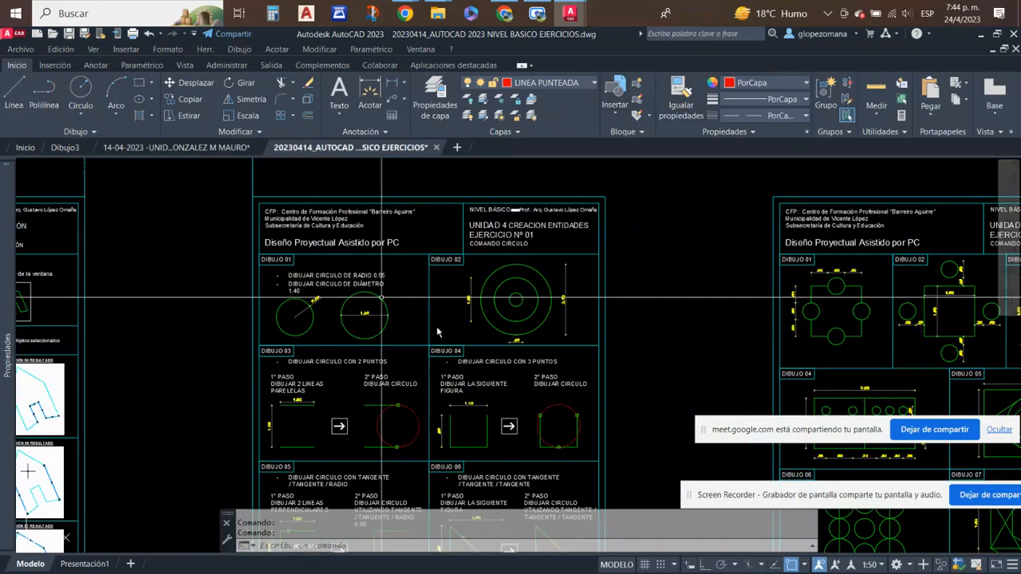
{"action": "scroll", "coordinate": [471, 402], "scroll_direction": "up", "scroll_amount": 3}
{"action": "scroll", "coordinate": [476, 409], "scroll_direction": "down", "scroll_amount": 1}
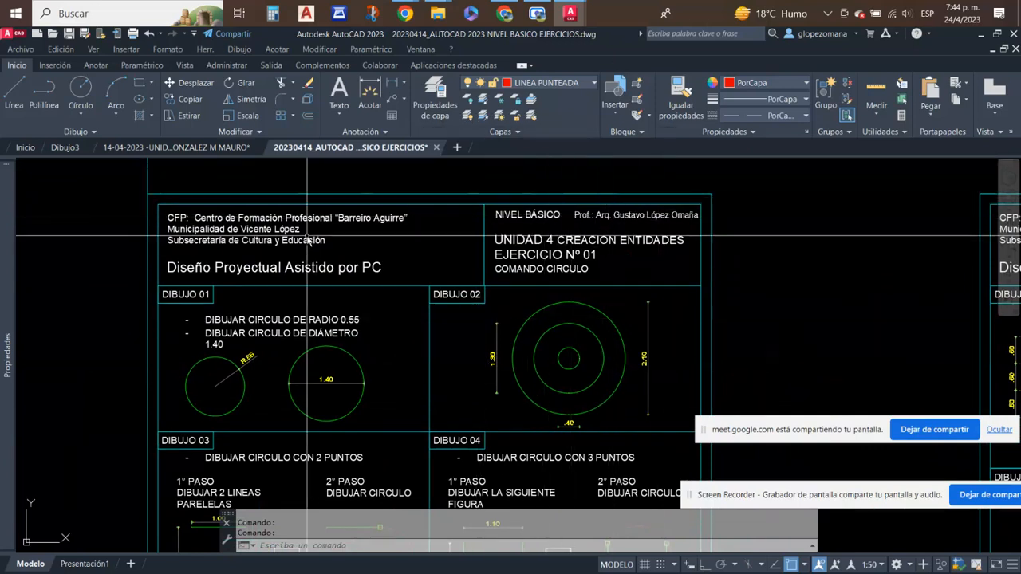
{"action": "middle_click_drag", "start_coordinate": [599, 423], "coordinate": [563, 358]}
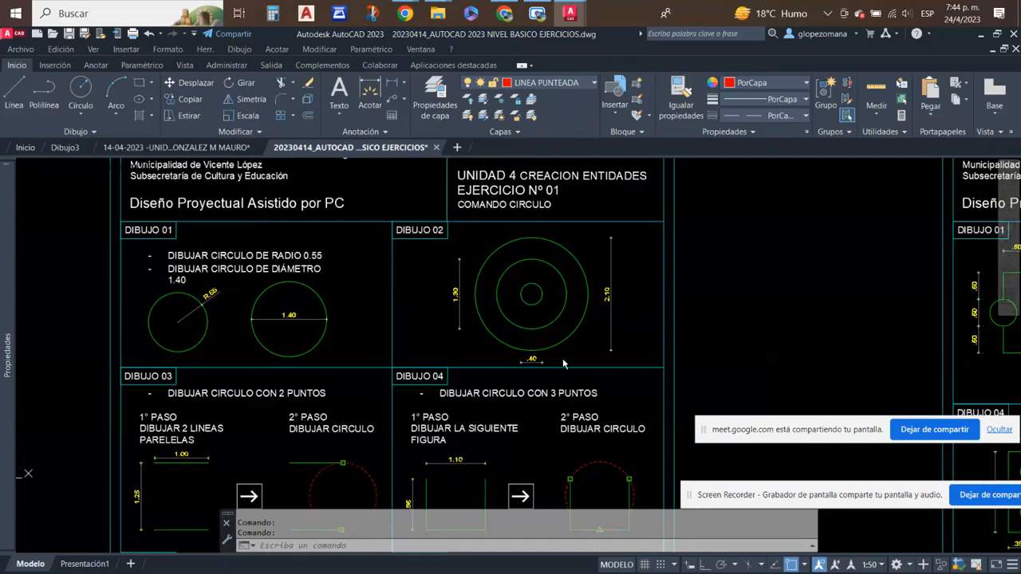
{"action": "scroll", "coordinate": [437, 365], "scroll_direction": "down", "scroll_amount": 3}
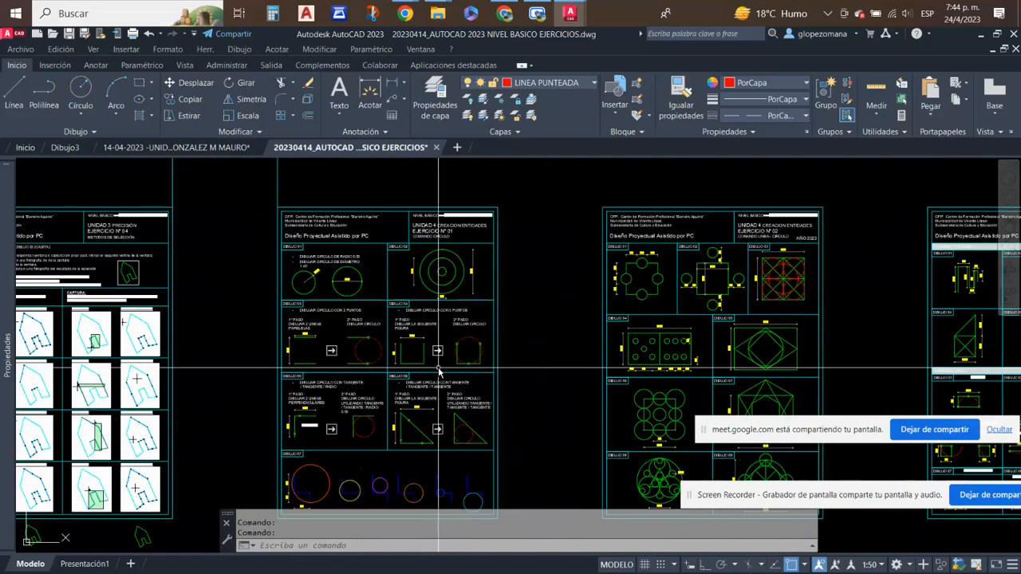
{"action": "scroll", "coordinate": [439, 371], "scroll_direction": "up", "scroll_amount": 2}
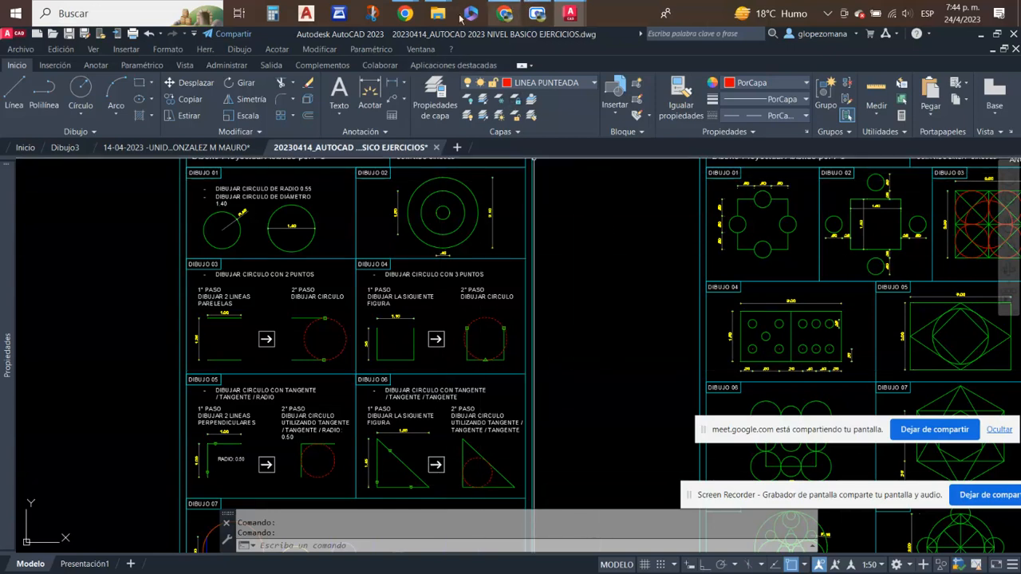
- Switch to the 2023 CURSO AUTOCAD folder in File Explorer and maximize its window
{"action": "mouse_move", "coordinate": [437, 13]}
{"action": "left_click", "coordinate": [479, 91]}
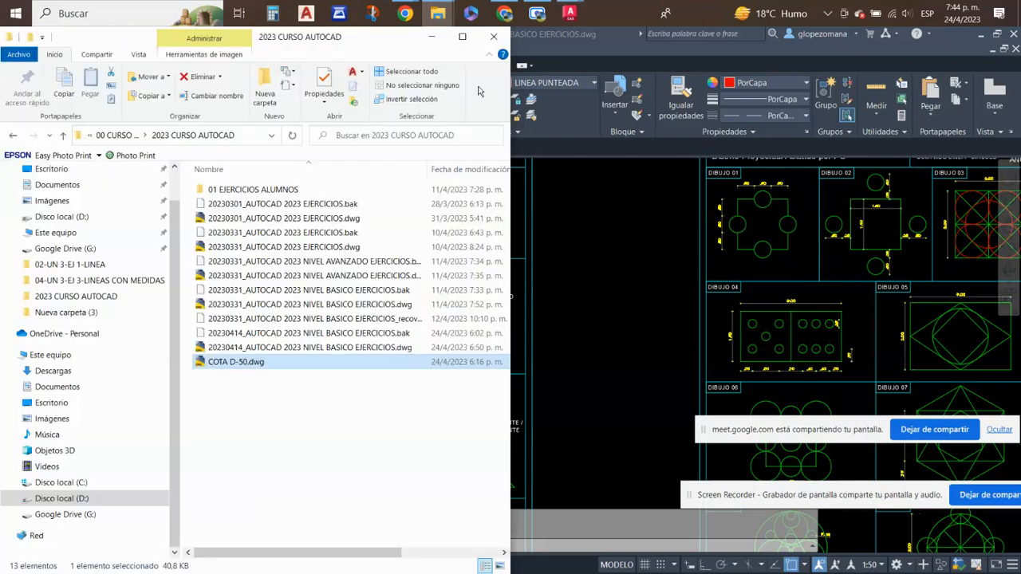
{"action": "double_click", "coordinate": [458, 36]}
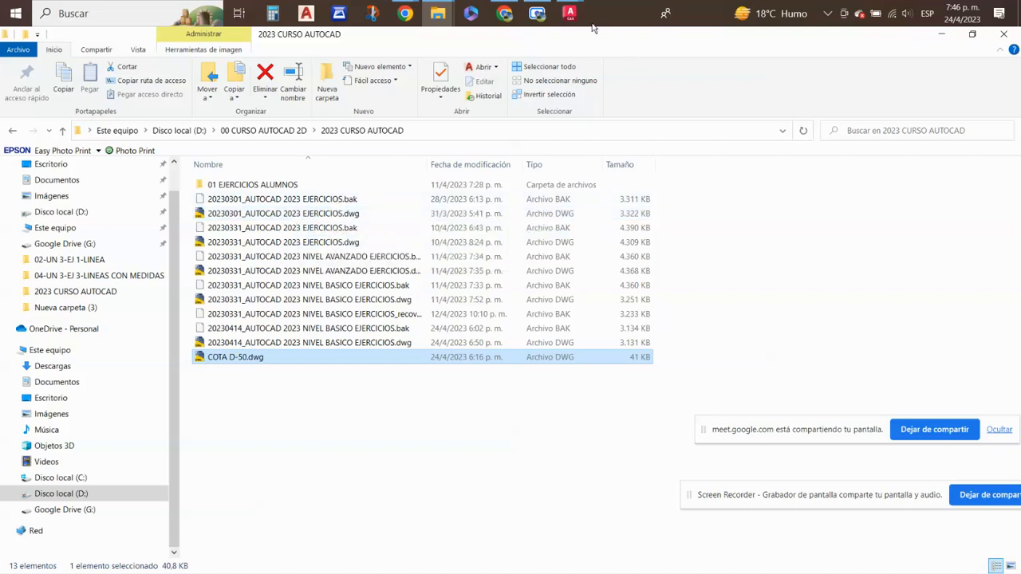
- Open 20230301_AUTOCAD 2023 EJERCICIOS.dwg in AutoCAD 2023, dismiss the missing-references prompt and view the Unit 2 and Unit 3 sheets
{"action": "left_click", "coordinate": [333, 214]}
{"action": "right_click", "coordinate": [327, 214]}
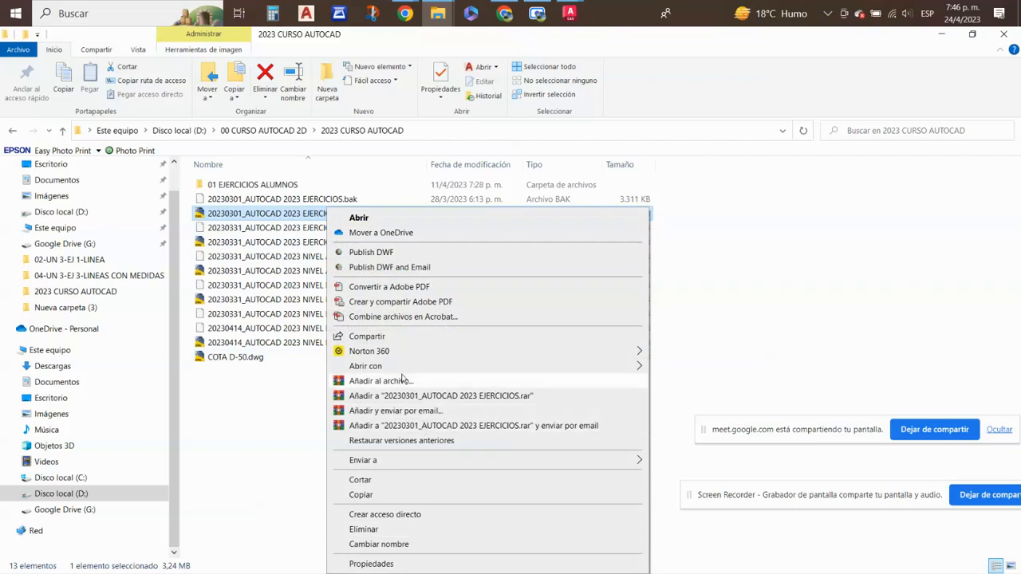
{"action": "mouse_move", "coordinate": [388, 366]}
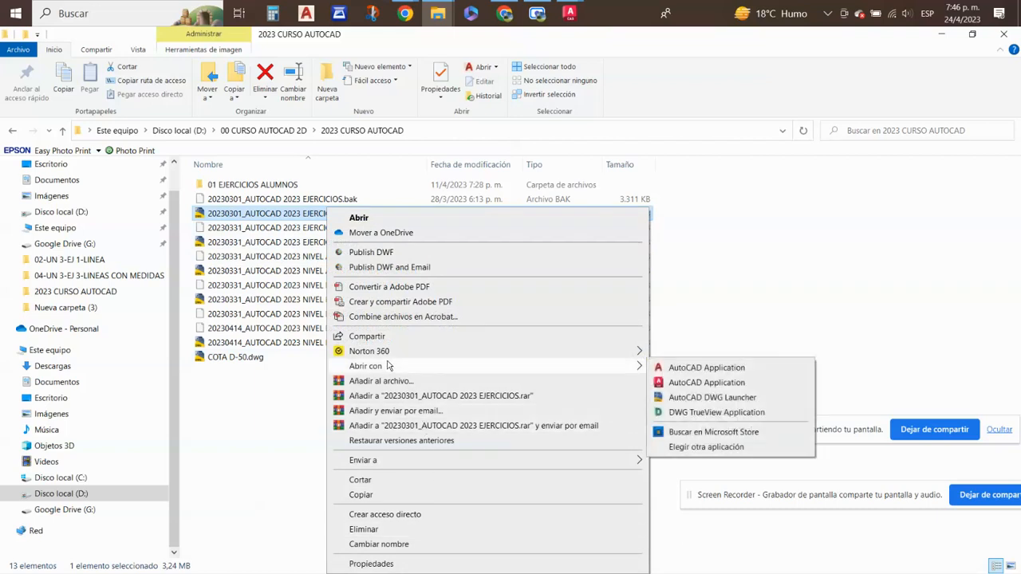
{"action": "left_click", "coordinate": [736, 384]}
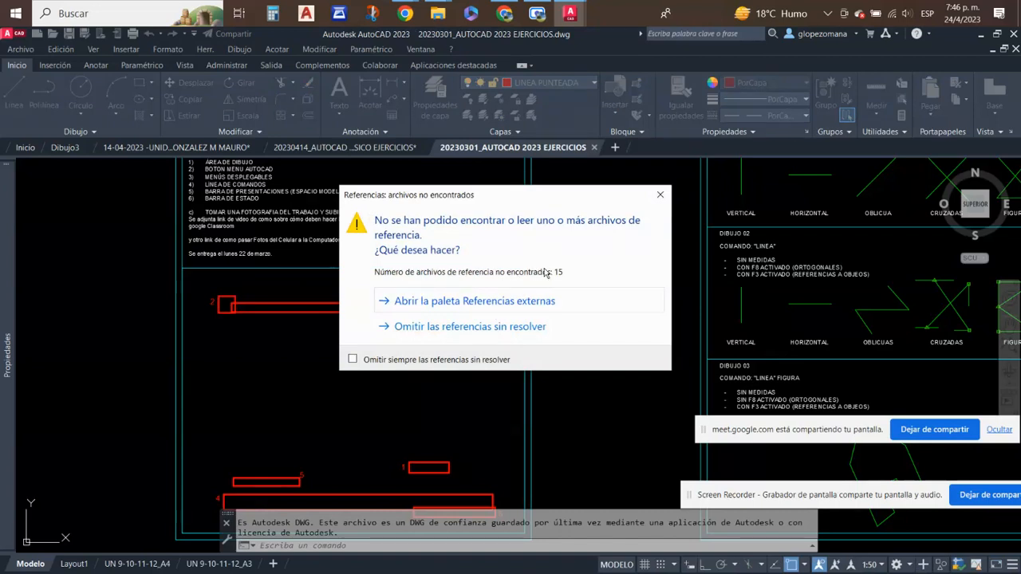
{"action": "key", "text": "Escape"}
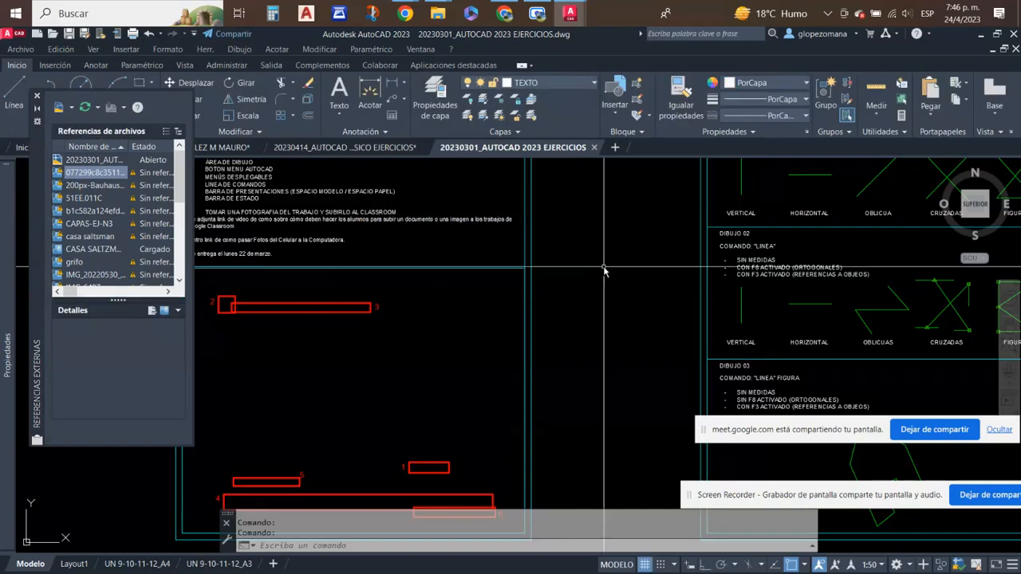
{"action": "scroll", "coordinate": [582, 287], "scroll_direction": "down", "scroll_amount": 10}
{"action": "scroll", "coordinate": [688, 273], "scroll_direction": "up", "scroll_amount": 4}
{"action": "key", "text": "Escape"}
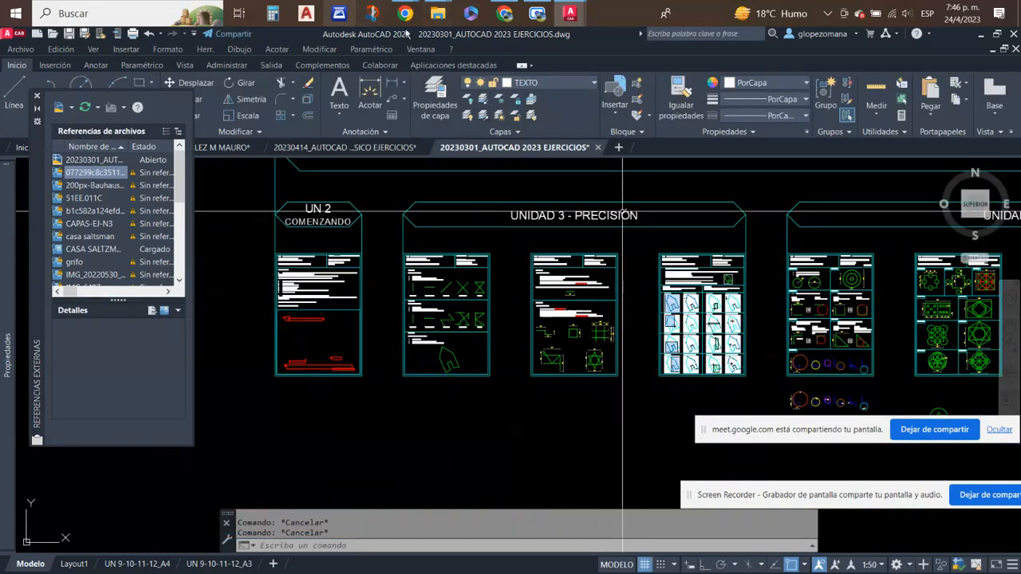
- Switch to the Descargas folder in File Explorer and maximize its window
{"action": "left_click", "coordinate": [444, 18]}
{"action": "left_click", "coordinate": [459, 93]}
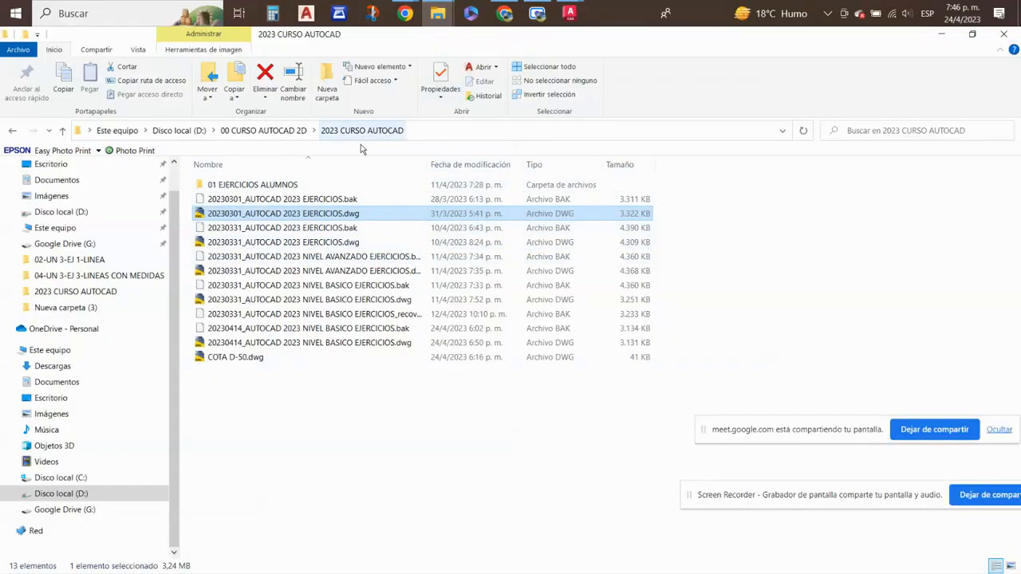
{"action": "mouse_move", "coordinate": [437, 13]}
{"action": "left_click", "coordinate": [361, 67]}
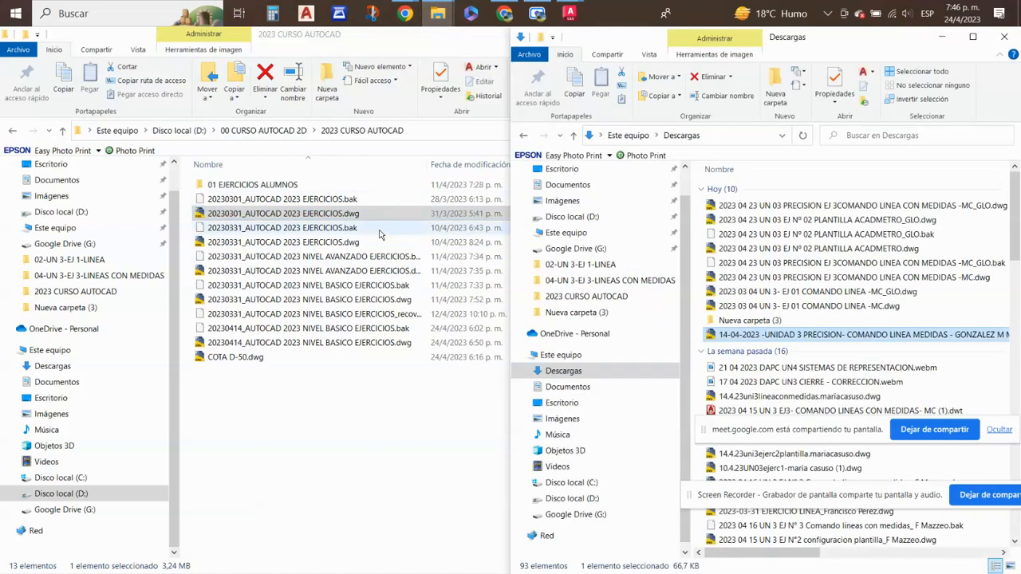
{"action": "left_click", "coordinate": [917, 248]}
{"action": "left_click", "coordinate": [971, 38]}
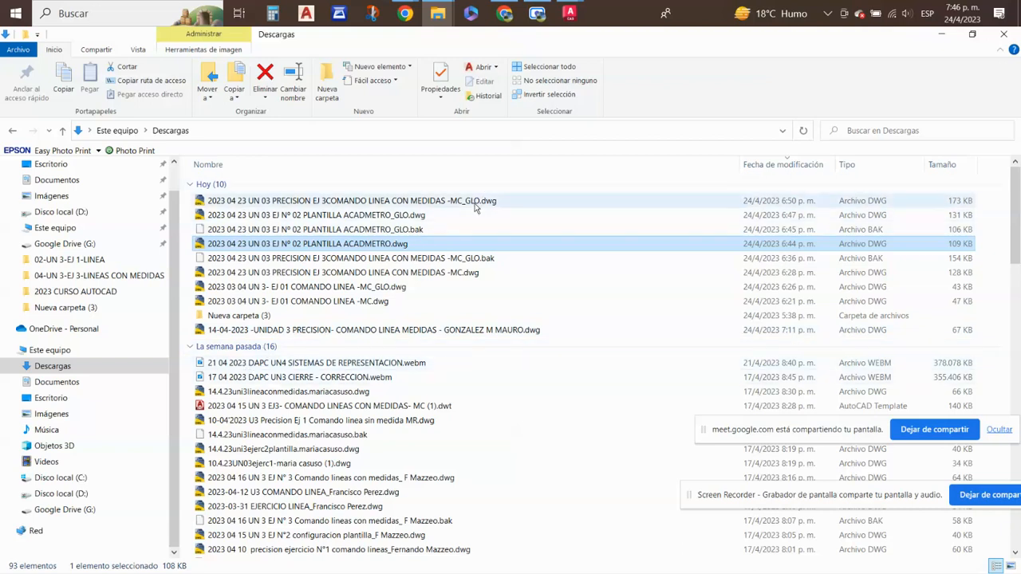
- Open 2023 04 23 UN 03 EJ Nº 02 PLANTILLA ACADMETRO_GLO.dwg in AutoCAD 2023 and examine the magenta correction notes
{"action": "left_click", "coordinate": [401, 228]}
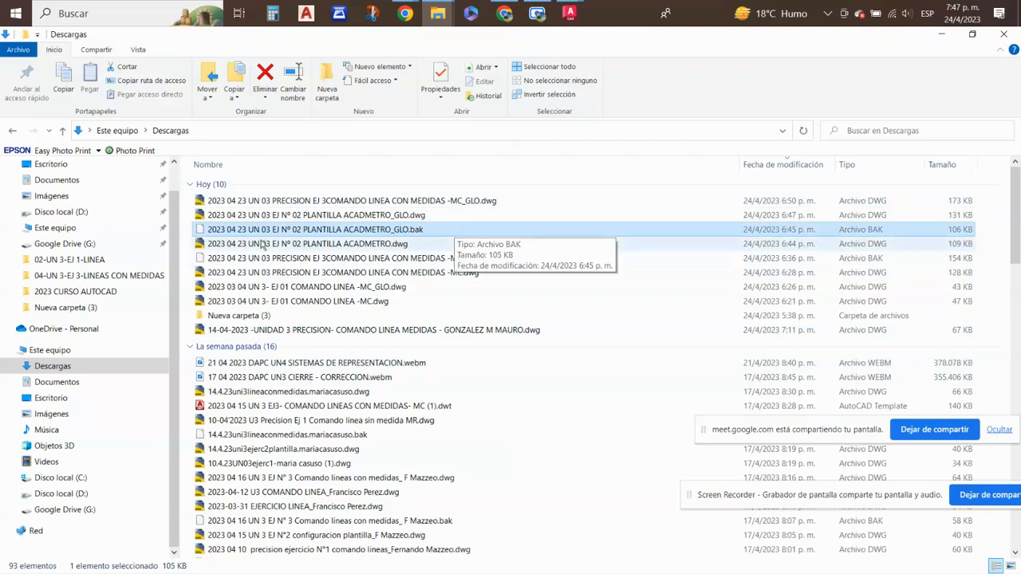
{"action": "left_click", "coordinate": [356, 216]}
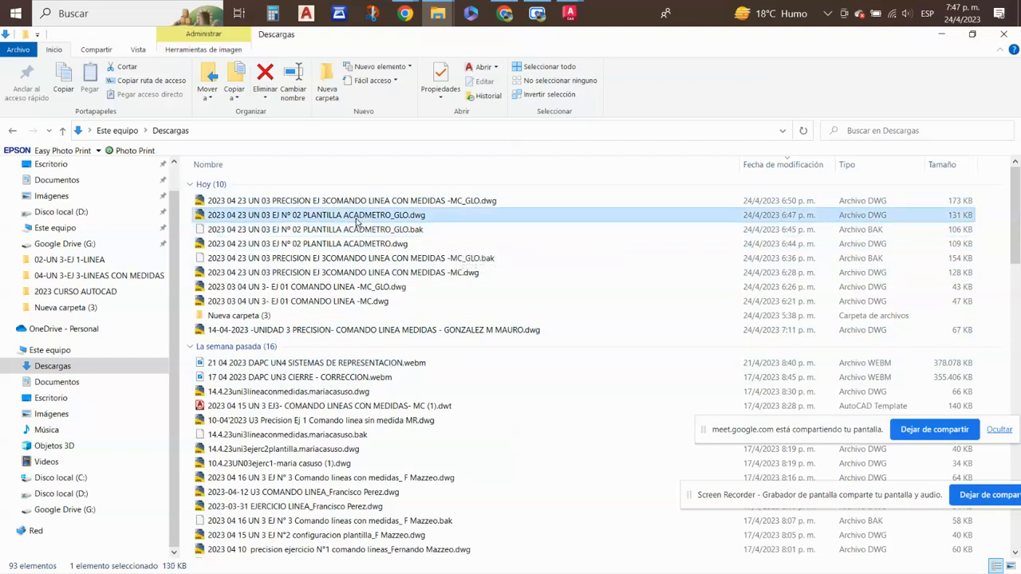
{"action": "right_click", "coordinate": [356, 222]}
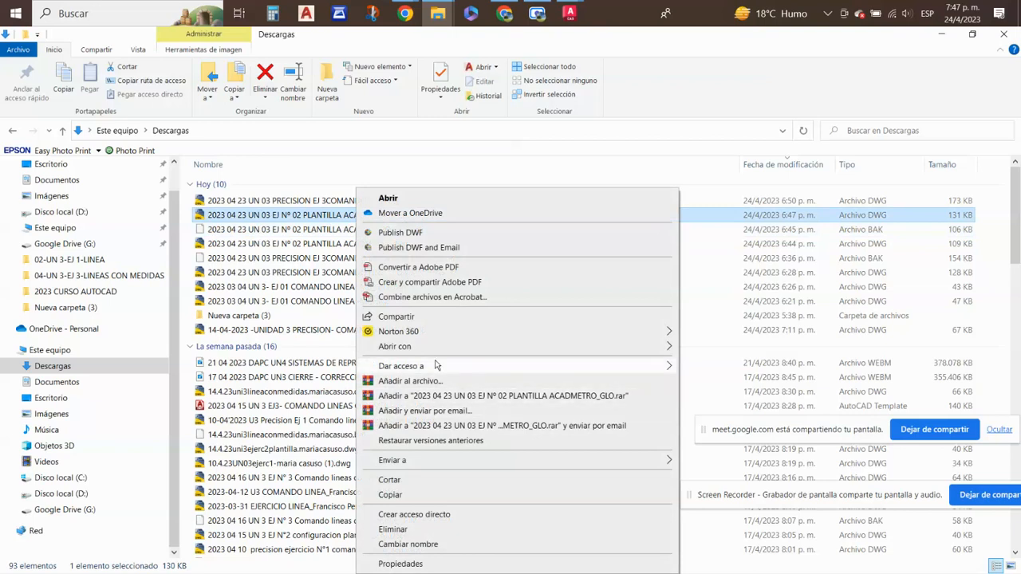
{"action": "mouse_move", "coordinate": [496, 351]}
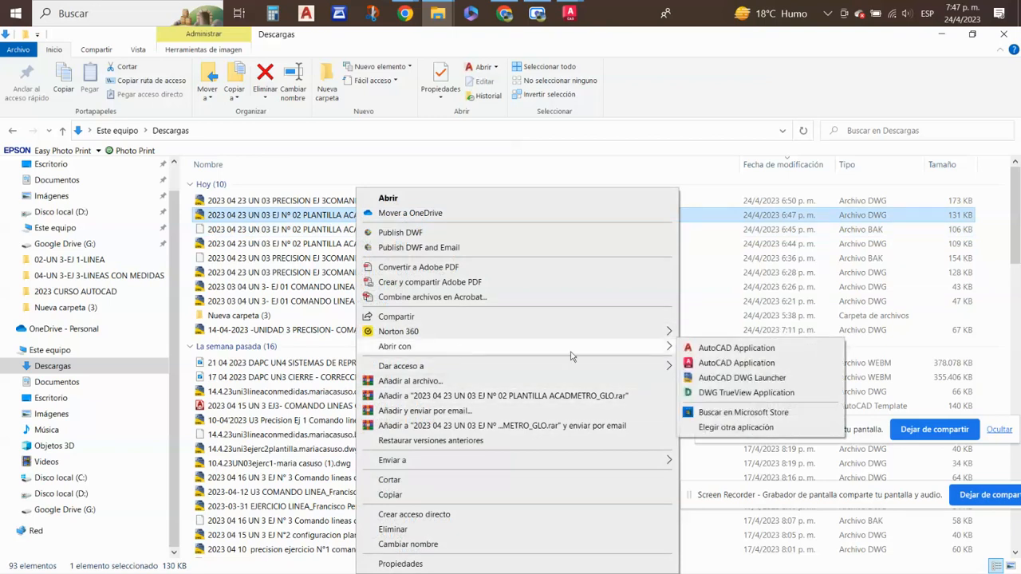
{"action": "left_click", "coordinate": [691, 349]}
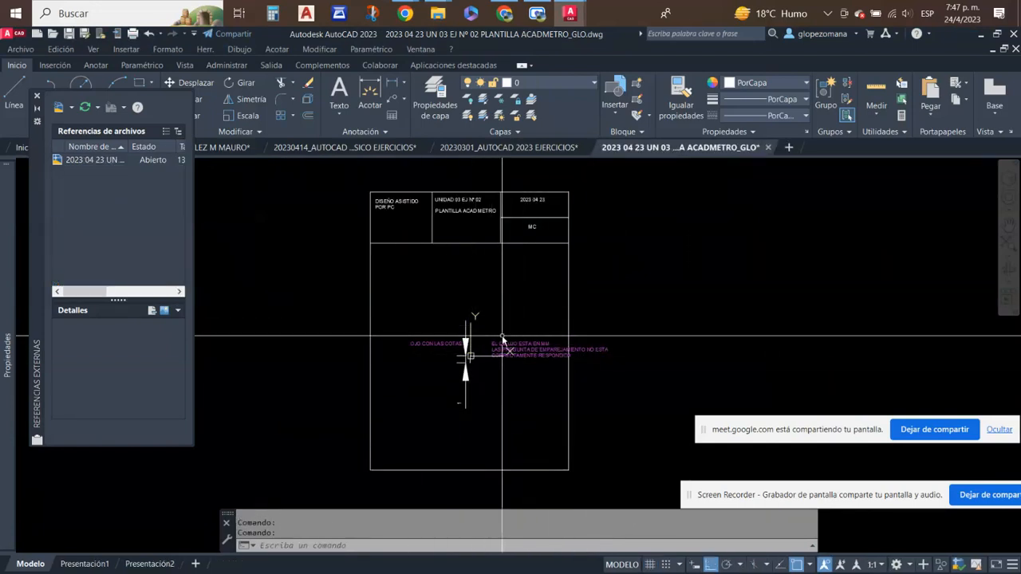
{"action": "scroll", "coordinate": [544, 364], "scroll_direction": "up", "scroll_amount": 3}
{"action": "scroll", "coordinate": [560, 381], "scroll_direction": "down", "scroll_amount": 5}
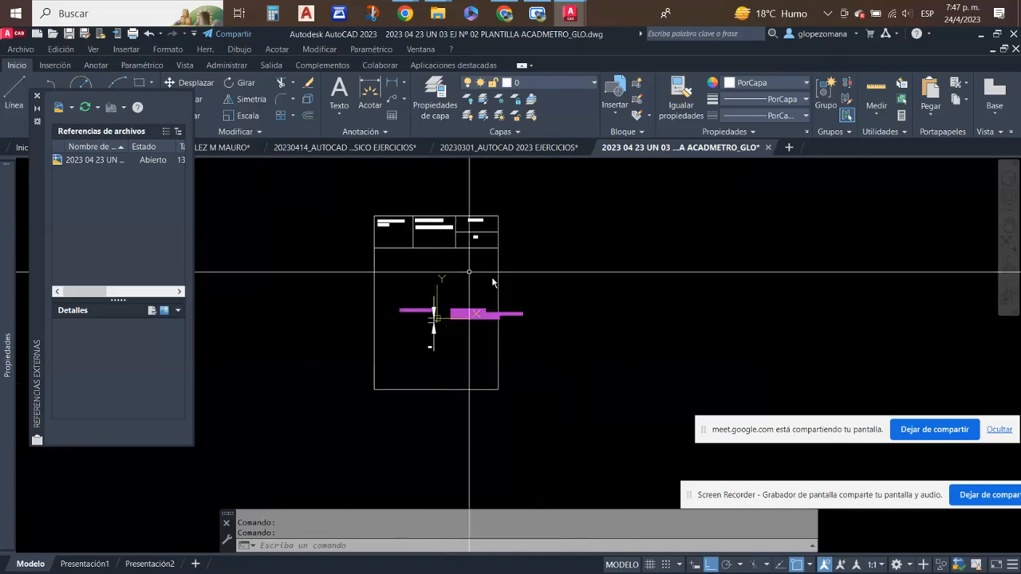
{"action": "scroll", "coordinate": [474, 325], "scroll_direction": "up", "scroll_amount": 4}
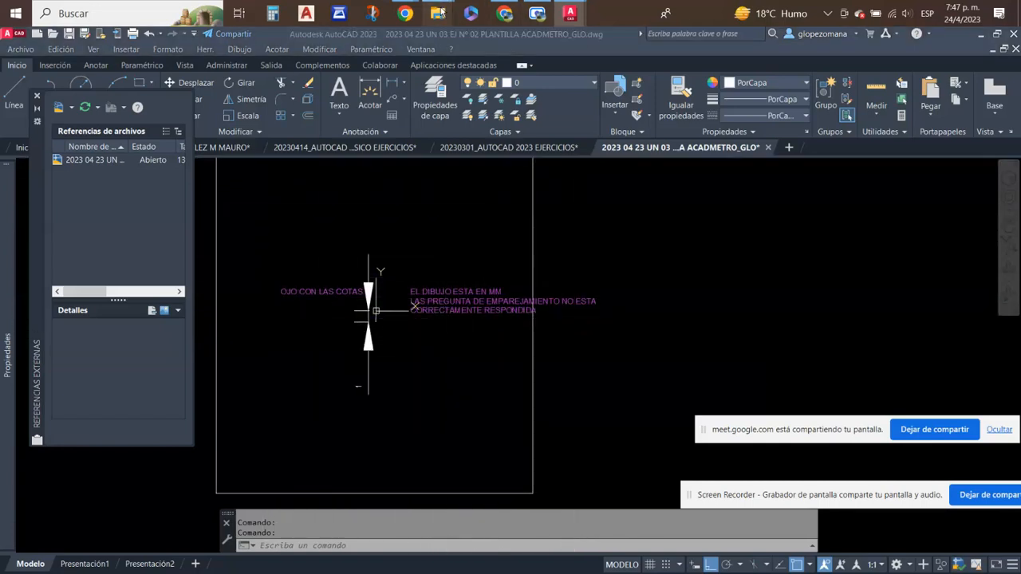
- Return to the Descargas folder and try to open the PLANTILLA ACADMETRO_GLO.bak backup directly
{"action": "mouse_move", "coordinate": [440, 14]}
{"action": "mouse_move", "coordinate": [476, 94]}
{"action": "mouse_move", "coordinate": [426, 94]}
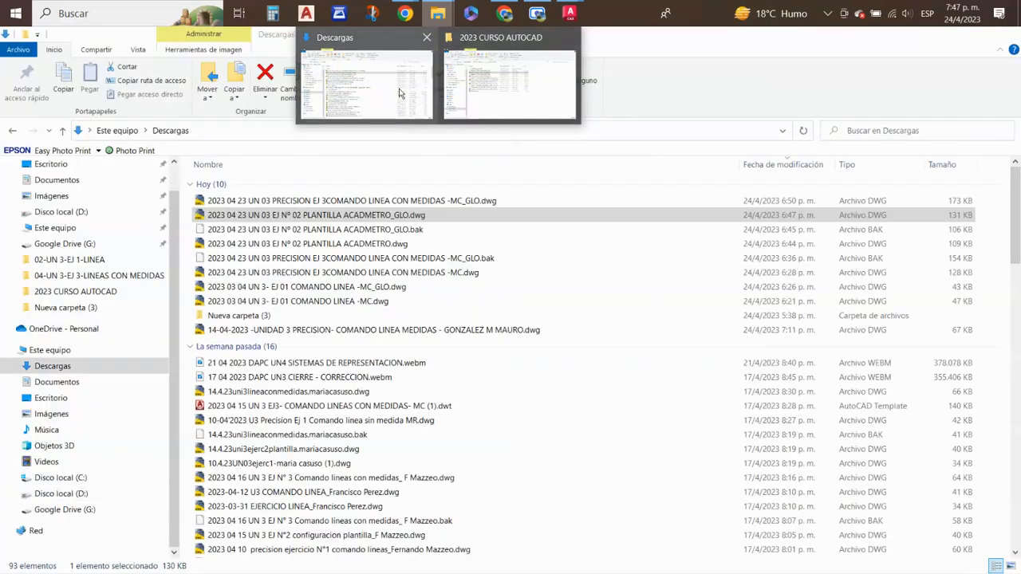
{"action": "left_click", "coordinate": [356, 95]}
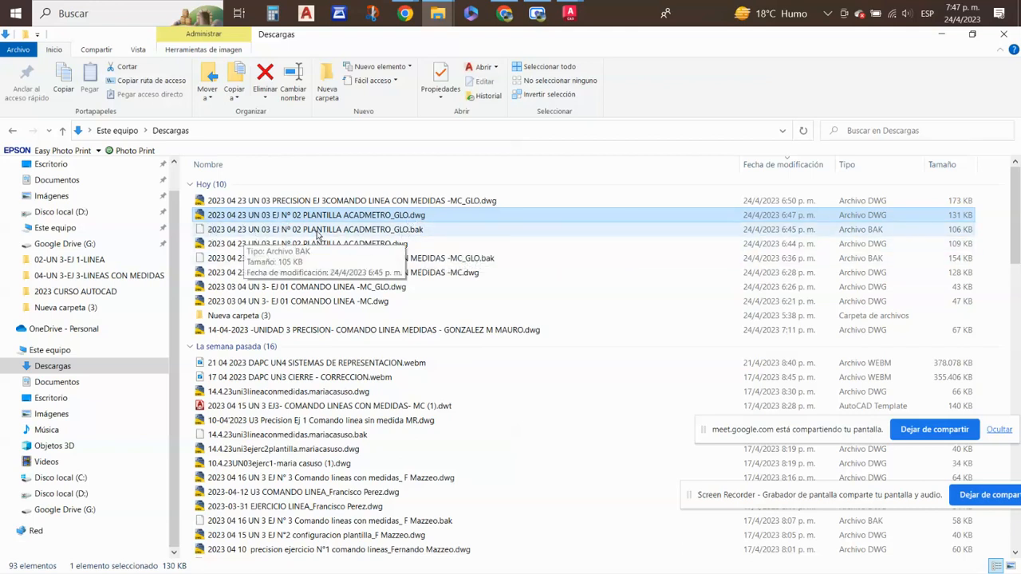
{"action": "left_click", "coordinate": [389, 231]}
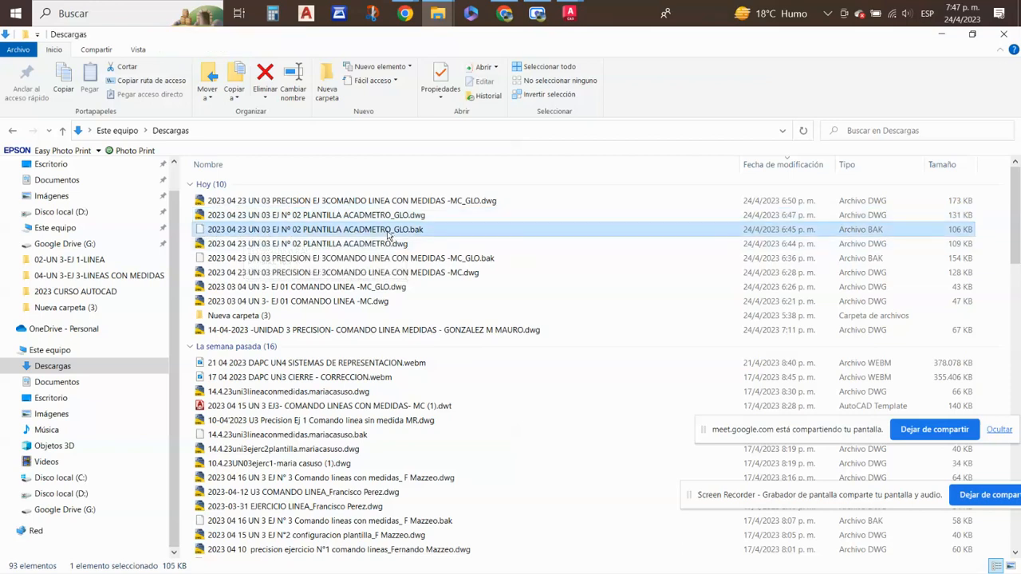
{"action": "double_click", "coordinate": [388, 233]}
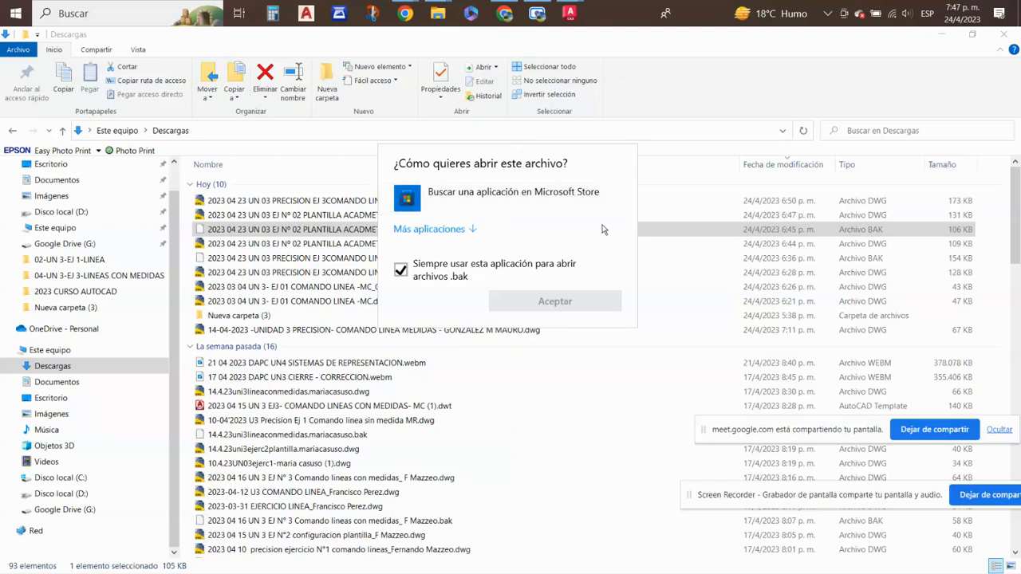
{"action": "key", "text": "Escape"}
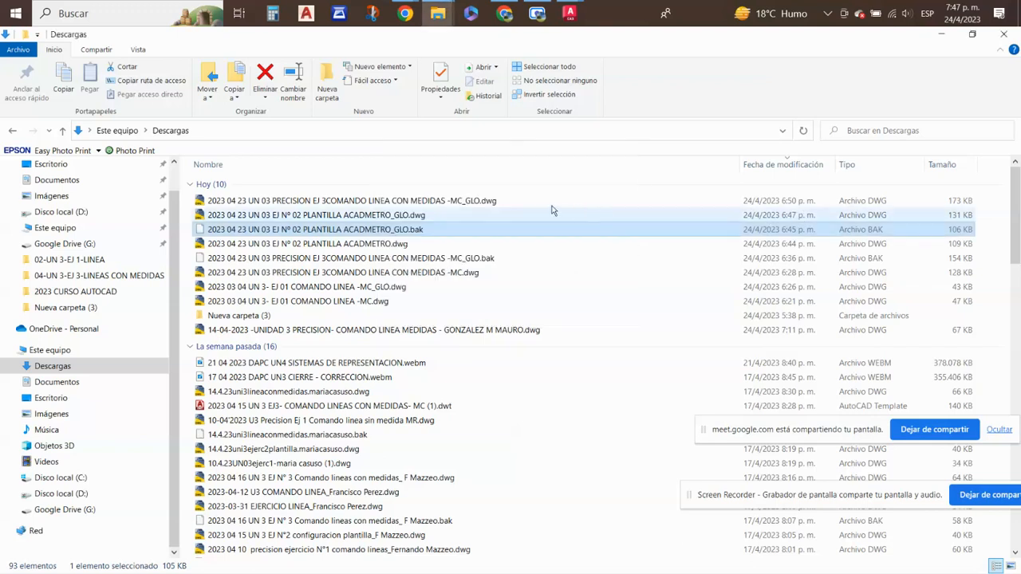
- Rename the ACADMETRO_GLO.bak backup as 2023 04 23 UN 03 EJ Nº 02 PLANTILLA ACADMETRO_GLO_recuperado.dwg, accepting the extension change
{"action": "left_click", "coordinate": [391, 230]}
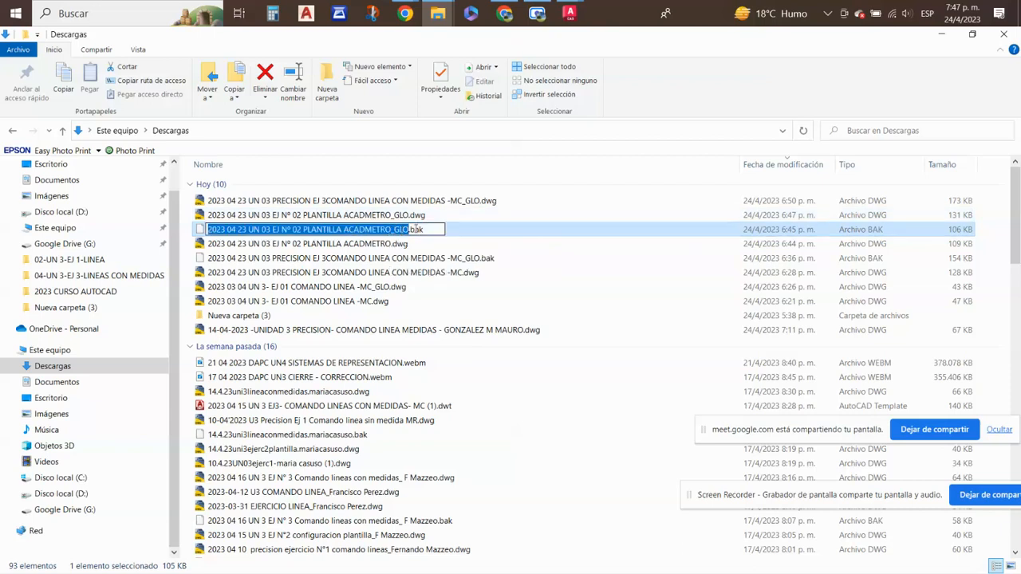
{"action": "double_click", "coordinate": [415, 230]}
{"action": "type", "text": "dwg"}
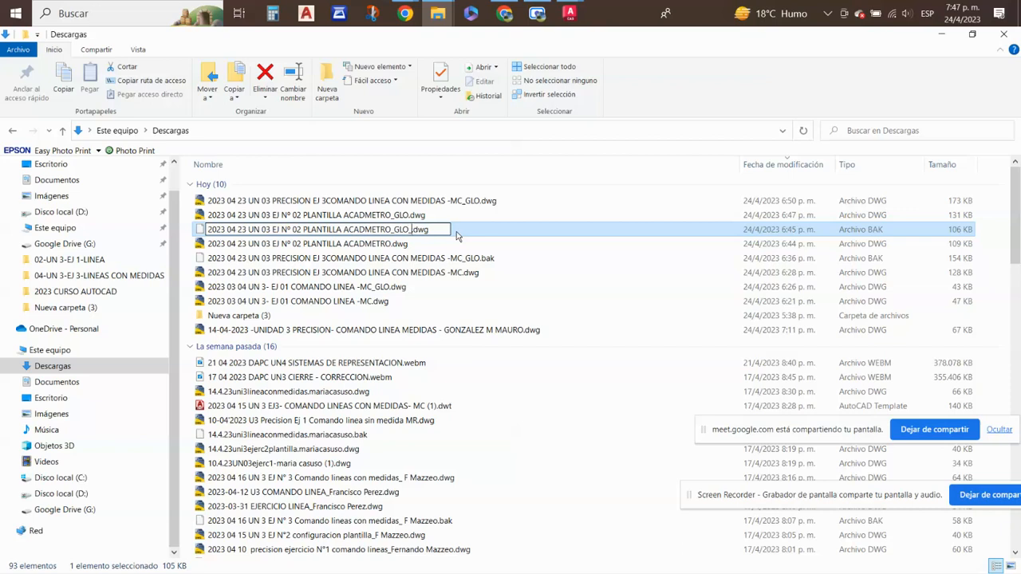
{"action": "type", "text": "bac"}
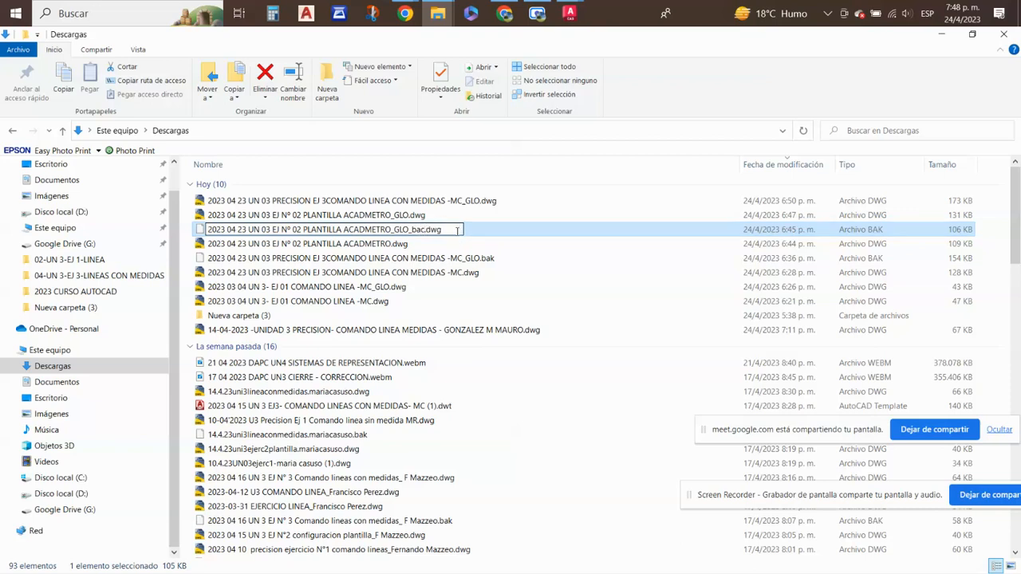
{"action": "key", "text": "BackSpace"}
{"action": "type", "text": "k"}
{"action": "key", "text": "BackSpace"}
{"action": "key", "text": "BackSpace"}
{"action": "key", "text": "BackSpace"}
{"action": "type", "text": "borrador"}
{"action": "key", "text": "BackSpace"}
{"action": "key", "text": "BackSpace"}
{"action": "key", "text": "BackSpace"}
{"action": "key", "text": "BackSpace"}
{"action": "key", "text": "BackSpace"}
{"action": "key", "text": "BackSpace"}
{"action": "key", "text": "BackSpace"}
{"action": "key", "text": "BackSpace"}
{"action": "type", "text": "recuperado"}
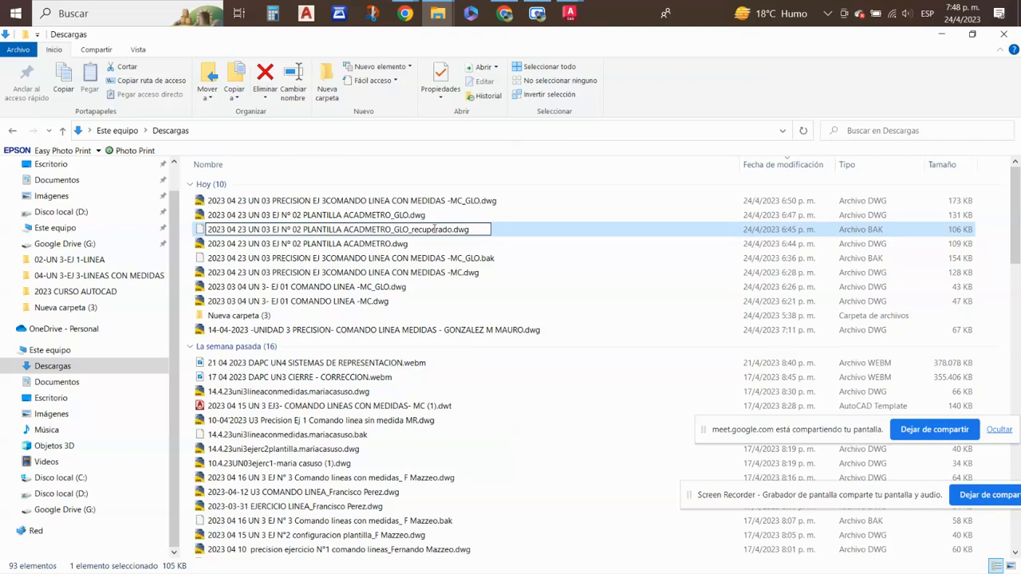
{"action": "key", "text": "Return"}
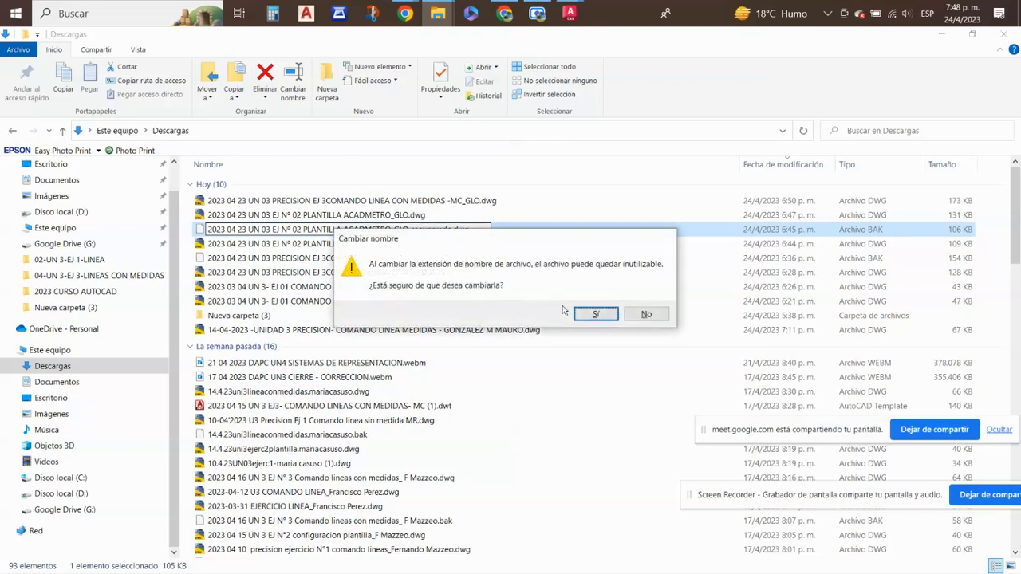
{"action": "left_click", "coordinate": [597, 315]}
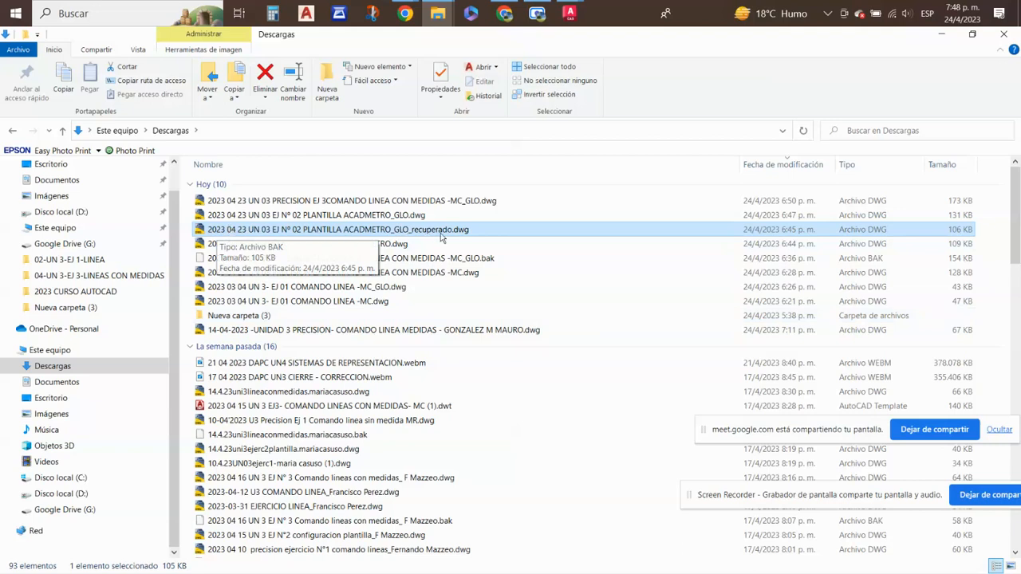
- Open the ACADMETRO_GLO_recuperado.dwg file in the older English AutoCAD version and examine the dimension on its sheet
{"action": "right_click", "coordinate": [441, 234]}
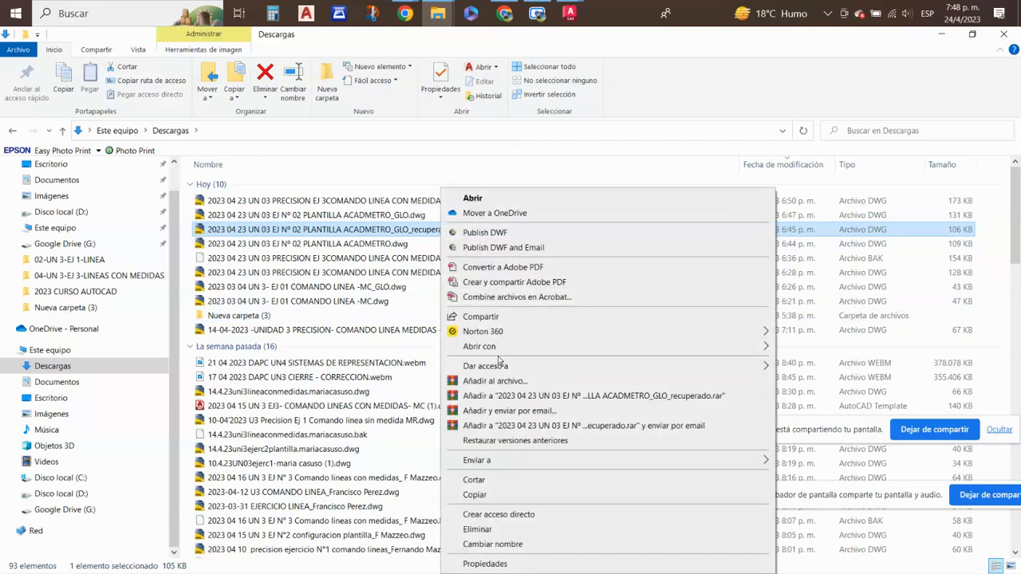
{"action": "mouse_move", "coordinate": [507, 349]}
{"action": "left_click", "coordinate": [829, 351]}
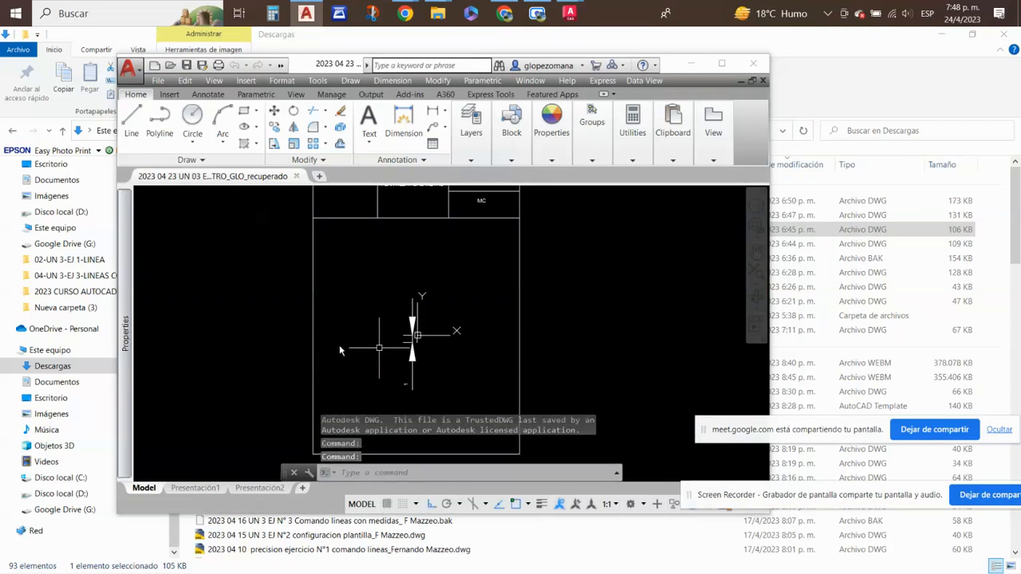
{"action": "scroll", "coordinate": [429, 355], "scroll_direction": "up", "scroll_amount": 4}
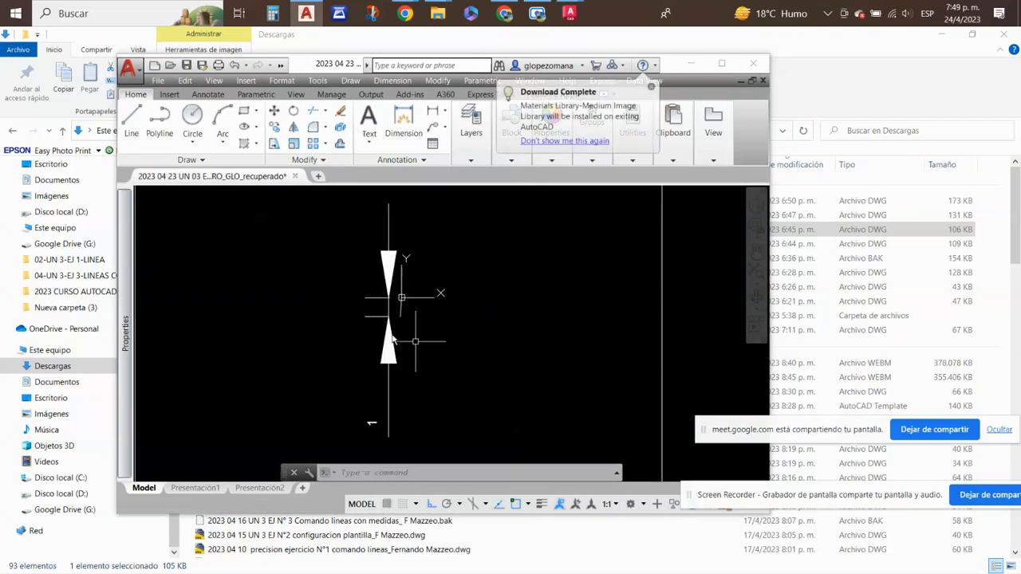
{"action": "scroll", "coordinate": [456, 303], "scroll_direction": "down", "scroll_amount": 2}
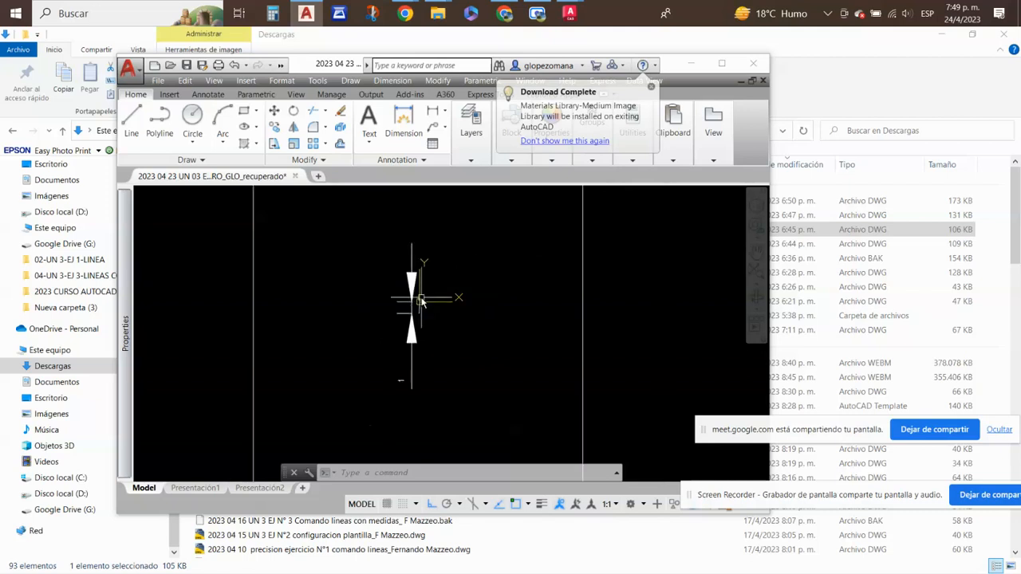
- Compare the dimension and magenta notes of ACADMETRO_GLO.dwg in AutoCAD 2023 with the recovered backup in the other AutoCAD window
{"action": "mouse_move", "coordinate": [569, 13]}
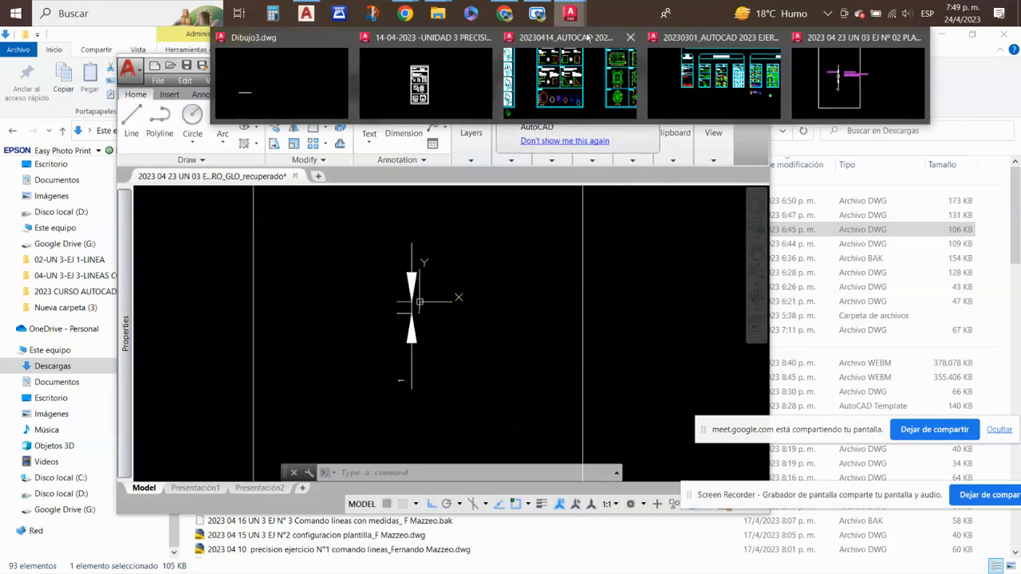
{"action": "left_click", "coordinate": [858, 99]}
{"action": "scroll", "coordinate": [358, 253], "scroll_direction": "up", "scroll_amount": 2}
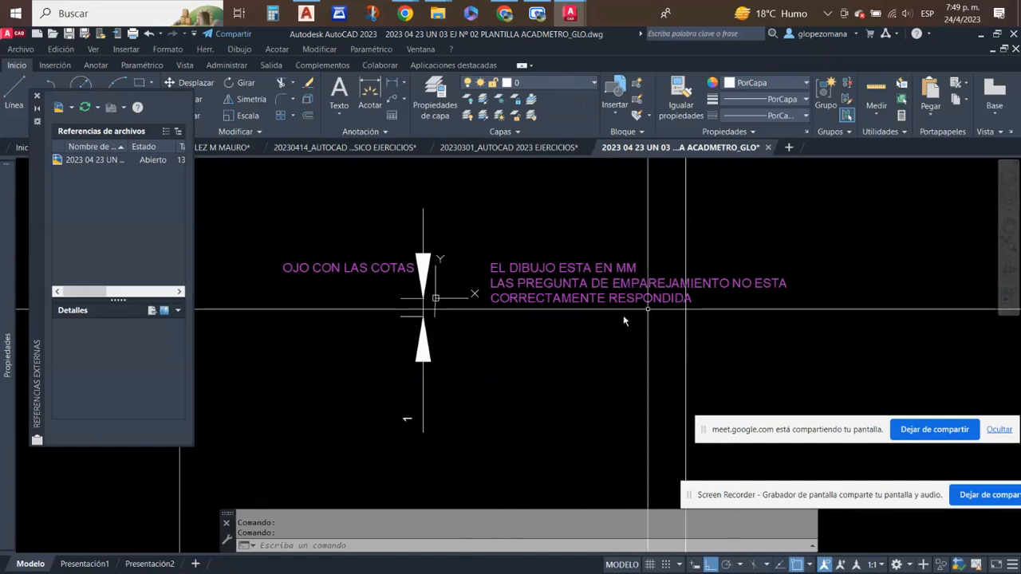
{"action": "left_click", "coordinate": [404, 231]}
{"action": "left_click", "coordinate": [303, 320]}
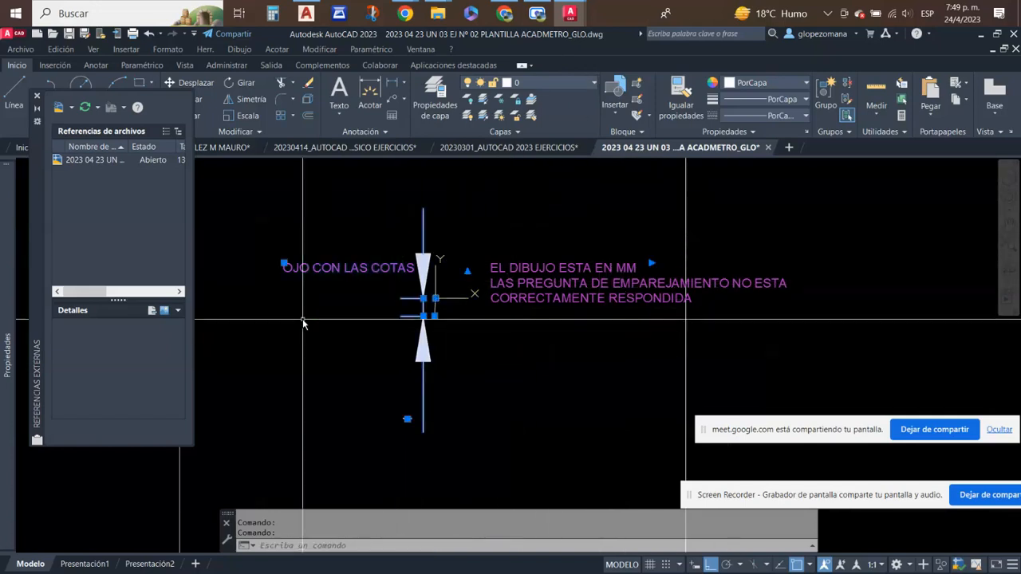
{"action": "key", "text": "Escape"}
{"action": "left_click", "coordinate": [329, 231]}
{"action": "left_click", "coordinate": [270, 323]}
{"action": "key", "text": "Escape"}
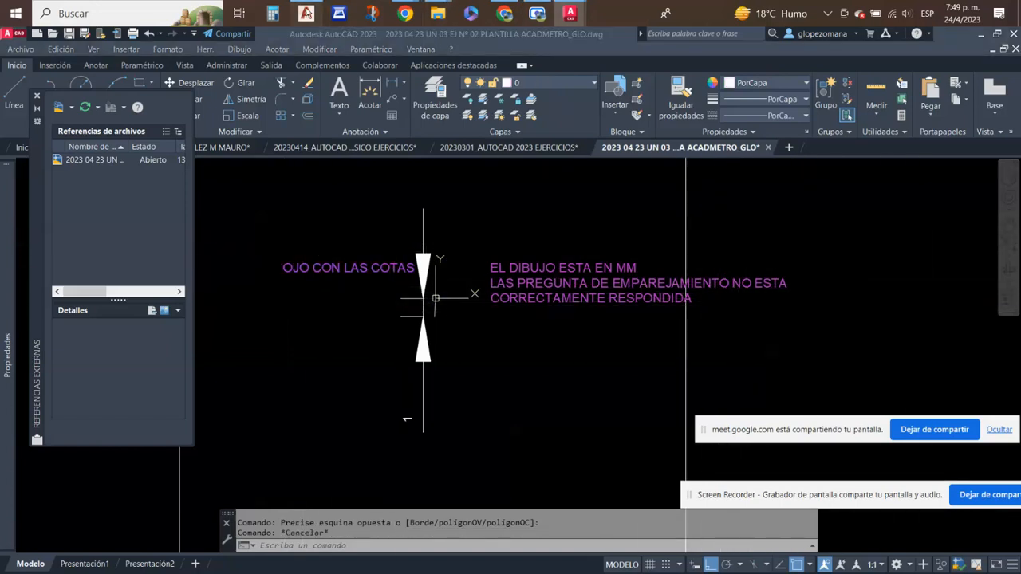
{"action": "left_click", "coordinate": [305, 13]}
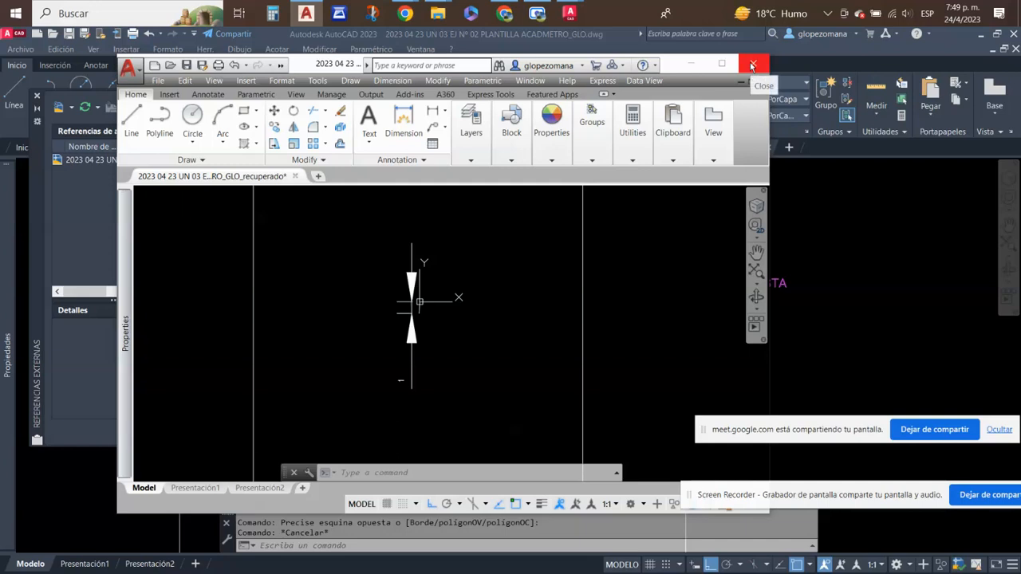
- Close the older AutoCAD window with the recovered drawing and look over the full ACADMETRO_GLO.dwg sheet in AutoCAD 2023
{"action": "left_click", "coordinate": [755, 65]}
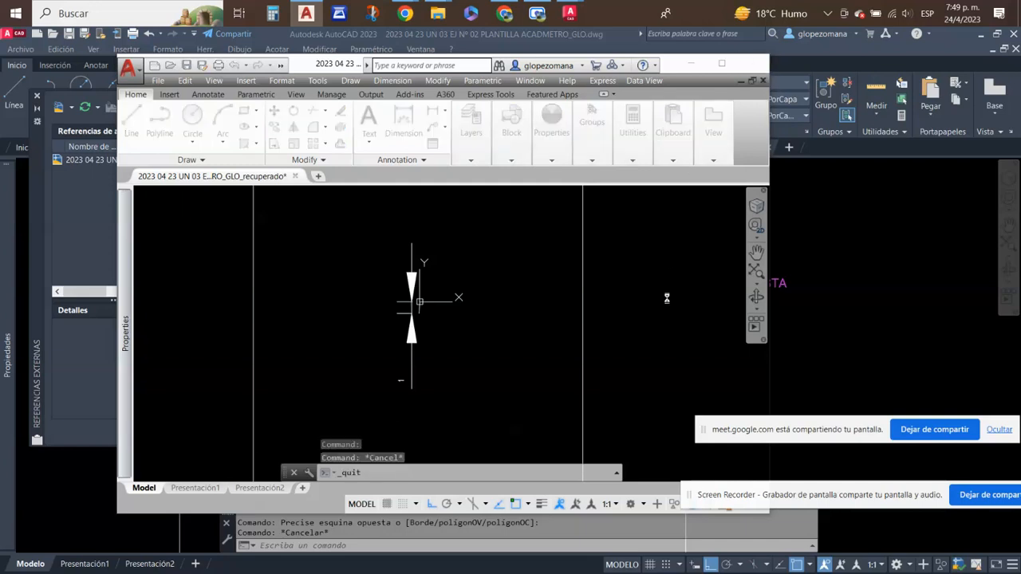
{"action": "left_click", "coordinate": [494, 319]}
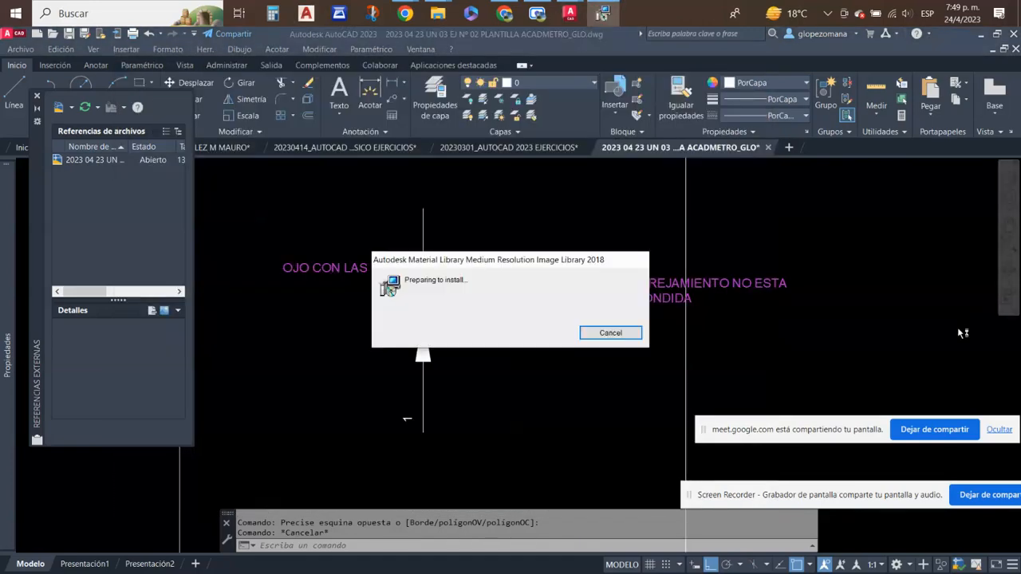
{"action": "scroll", "coordinate": [560, 317], "scroll_direction": "down", "scroll_amount": 4}
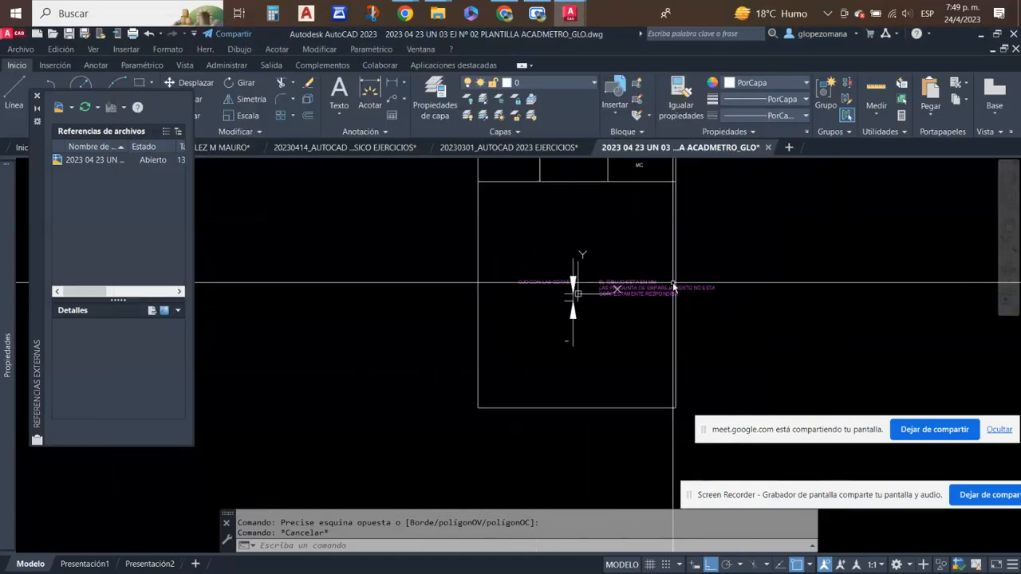
{"action": "middle_click_drag", "start_coordinate": [619, 325], "coordinate": [602, 343]}
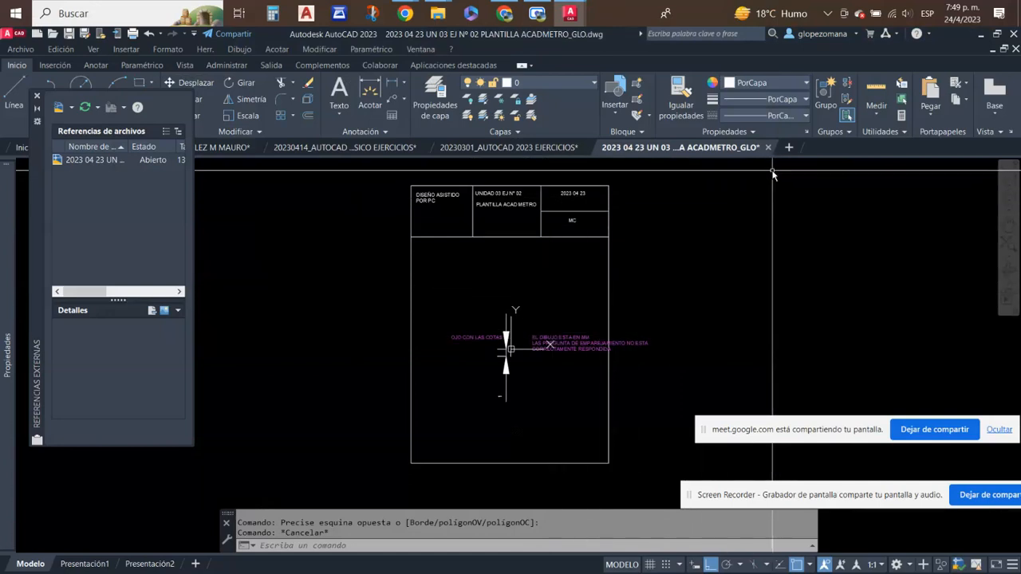
{"action": "middle_click_drag", "start_coordinate": [718, 243], "coordinate": [688, 250]}
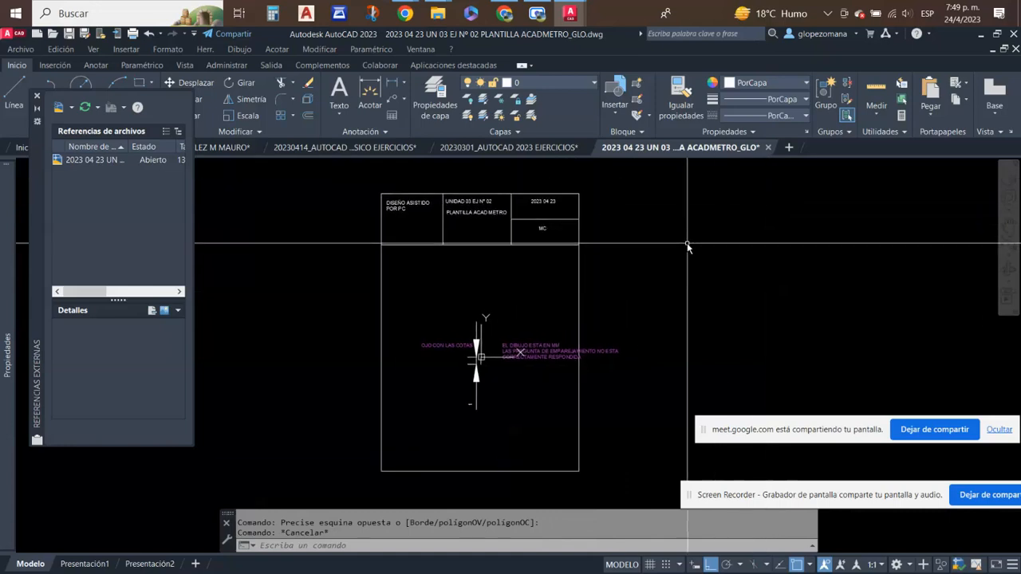
- Close the external references palette and the ACADMETRO_GLO.dwg drawing without saving its changes
{"action": "left_click", "coordinate": [37, 97]}
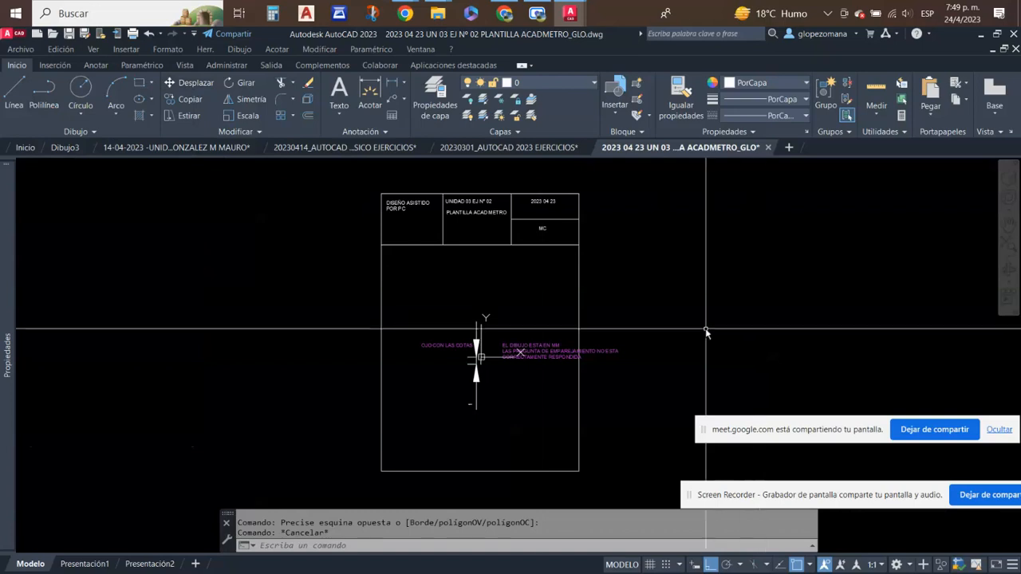
{"action": "left_click", "coordinate": [767, 146]}
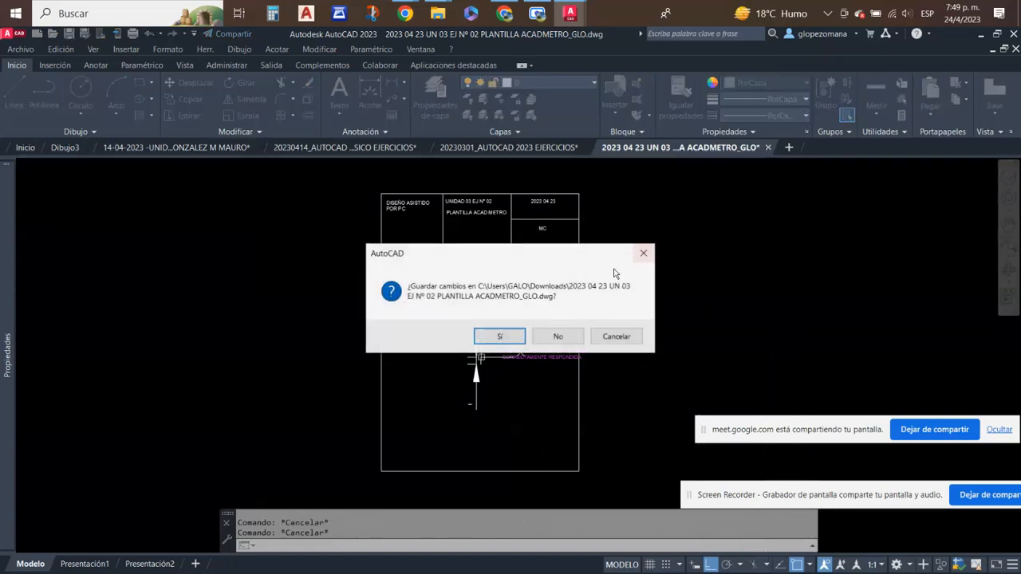
{"action": "left_click", "coordinate": [558, 336]}
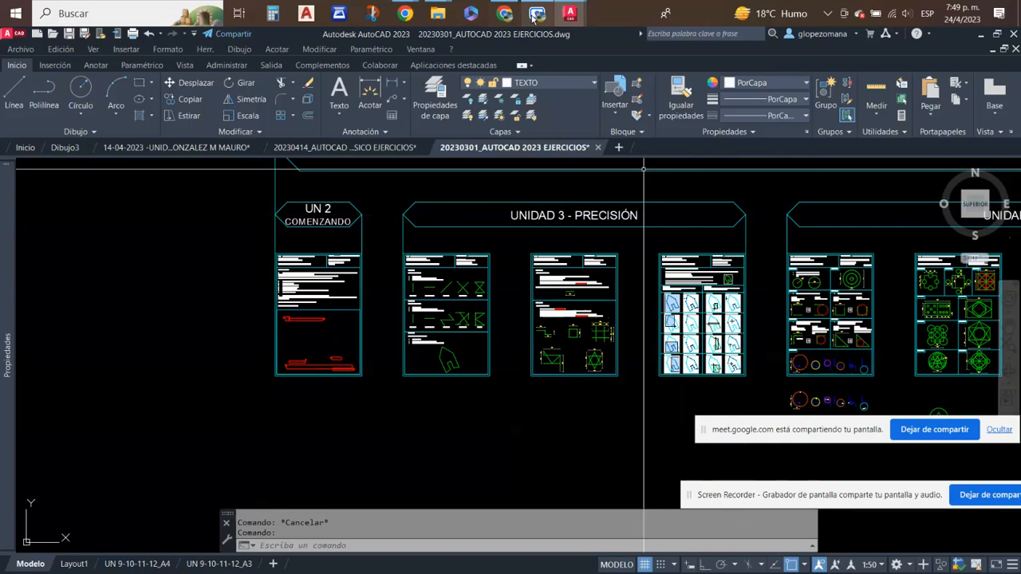
- Switch to the Classroom submission in Chrome and move the Meet screen-sharing bar off the teacher's private comments
{"action": "left_click", "coordinate": [507, 14]}
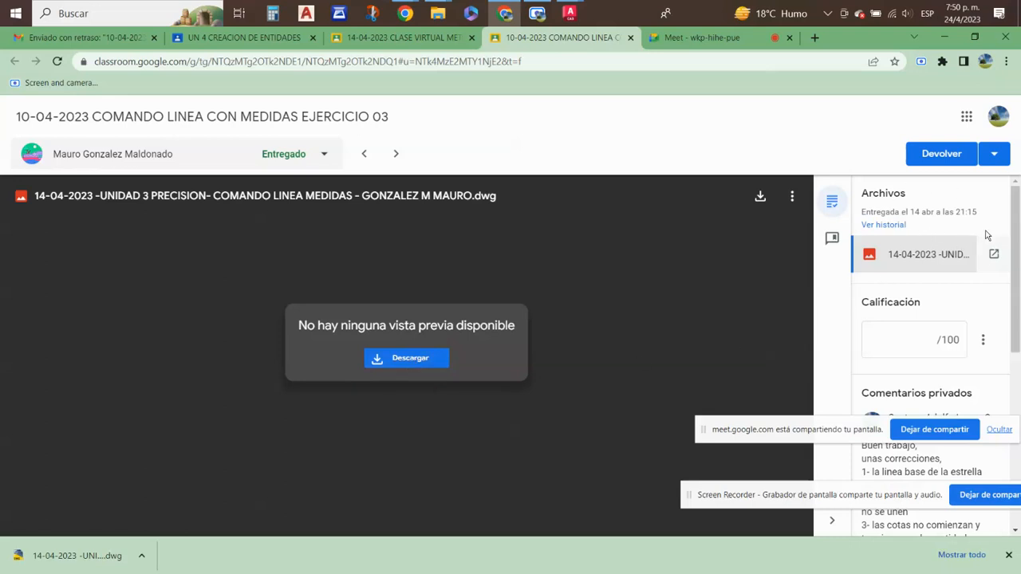
{"action": "left_click_drag", "start_coordinate": [844, 439], "coordinate": [847, 473]}
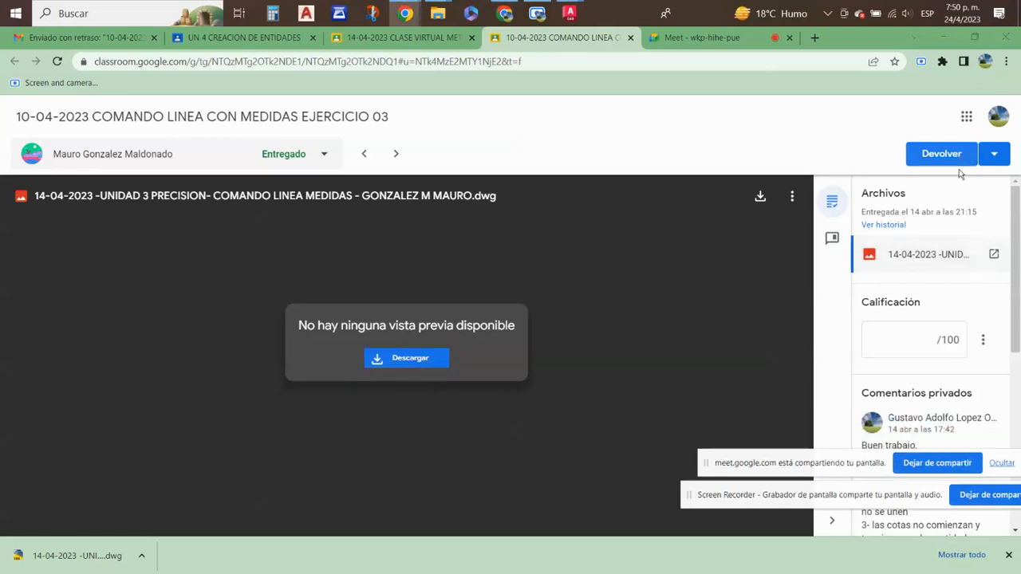
{"action": "left_click", "coordinate": [985, 227]}
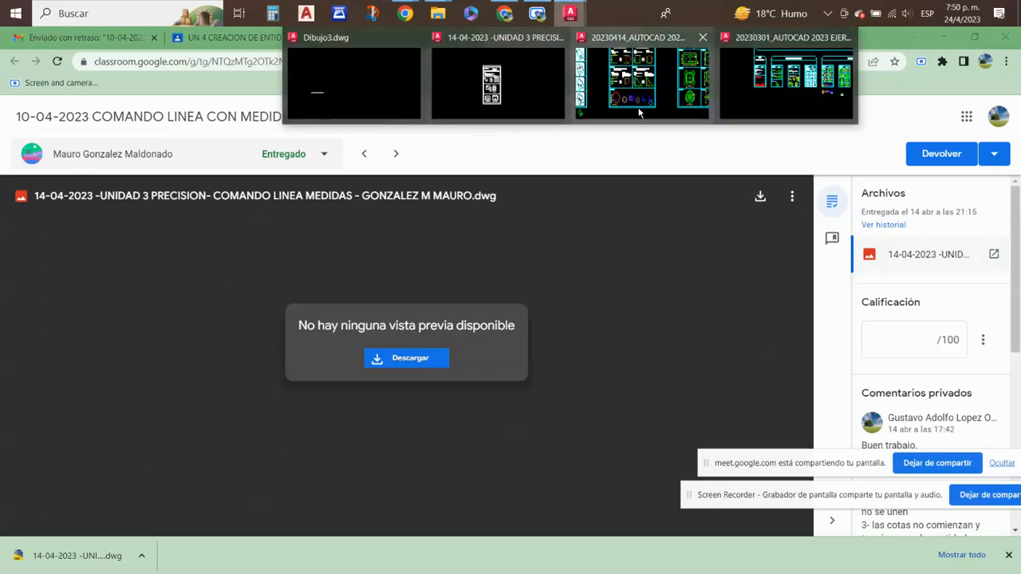
- Return to 20230414_AUTOCAD NIVEL BASICO EJERCICIOS.dwg in AutoCAD and open the Opciones dialog to check its default save format
{"action": "left_click", "coordinate": [631, 82]}
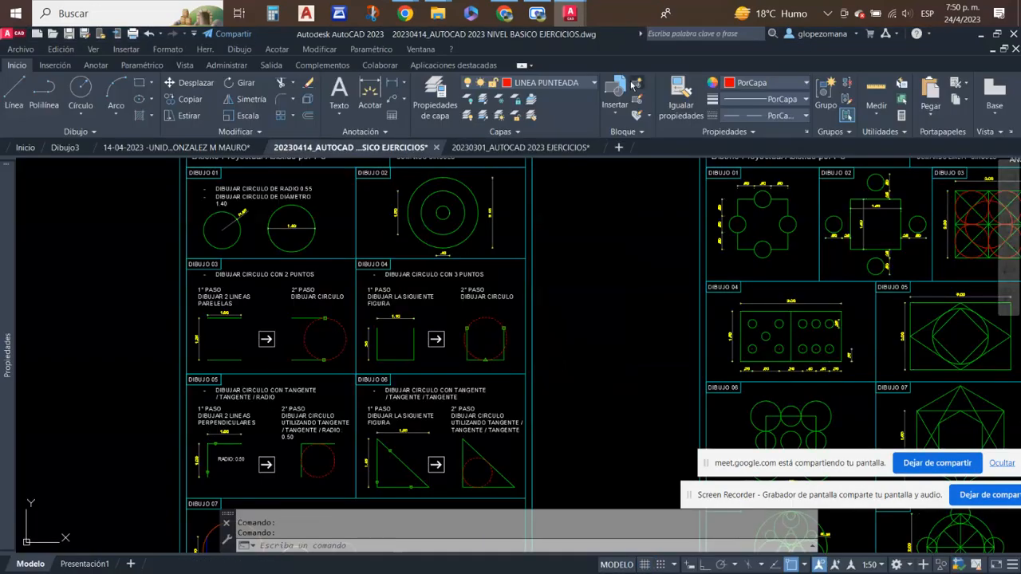
{"action": "scroll", "coordinate": [569, 290], "scroll_direction": "down", "scroll_amount": 4}
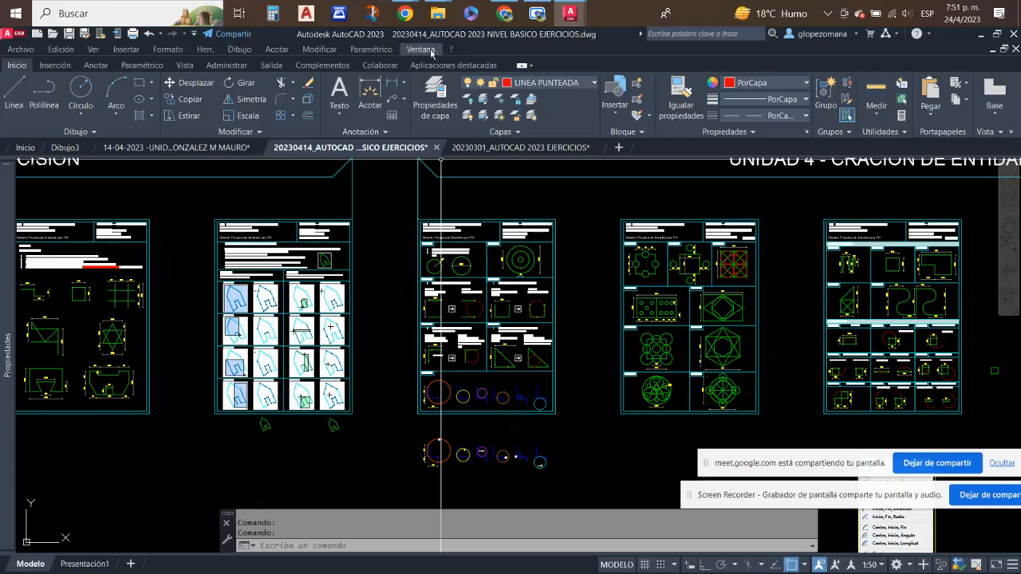
{"action": "left_click", "coordinate": [205, 51]}
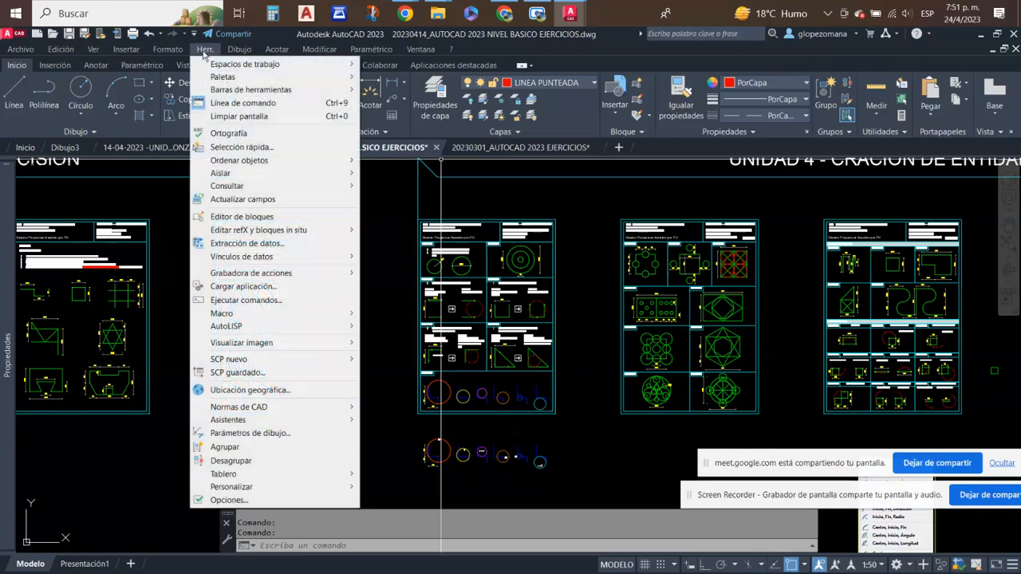
{"action": "left_click", "coordinate": [229, 500]}
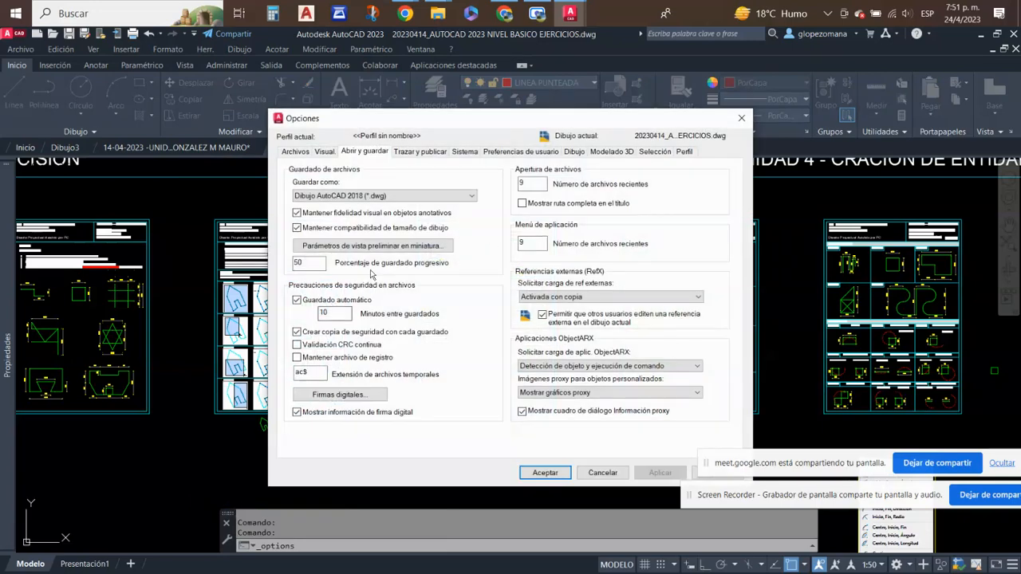
{"action": "left_click", "coordinate": [366, 196]}
{"action": "left_click", "coordinate": [370, 196]}
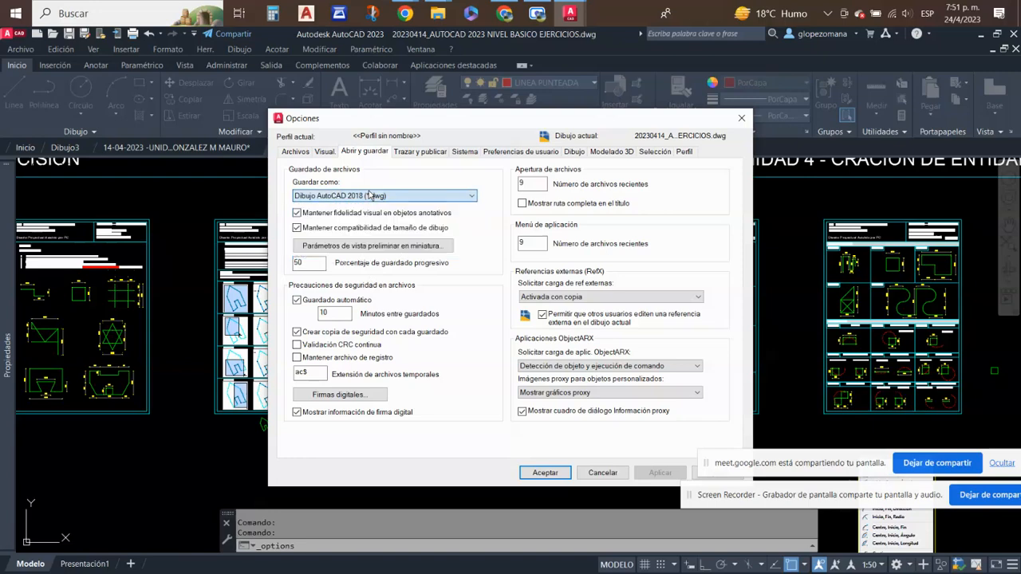
- Review the display options, the drawing window colours and the file search paths, leaving the settings as they are
{"action": "left_click", "coordinate": [421, 151]}
{"action": "left_click", "coordinate": [325, 152]}
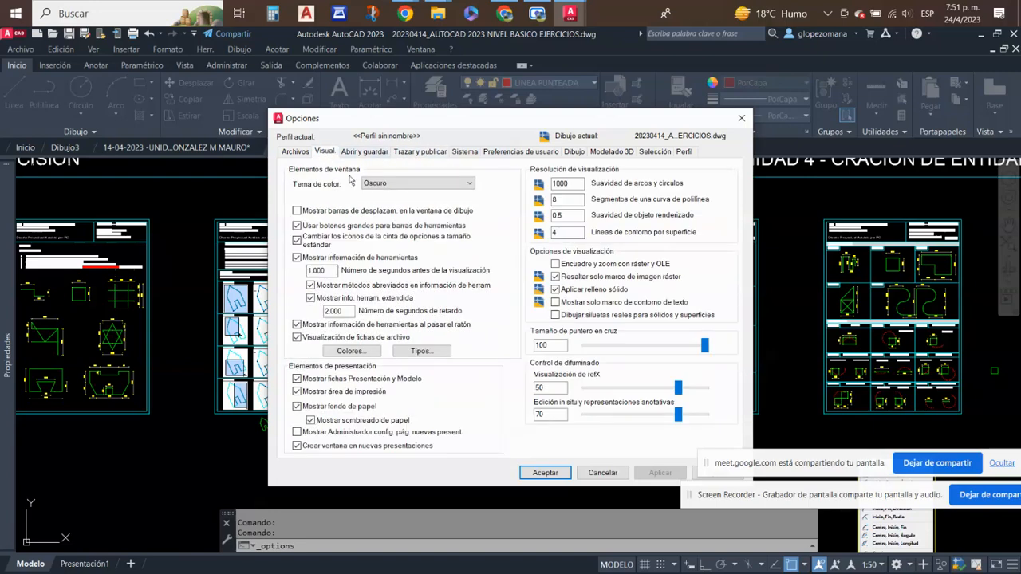
{"action": "left_click", "coordinate": [351, 352]}
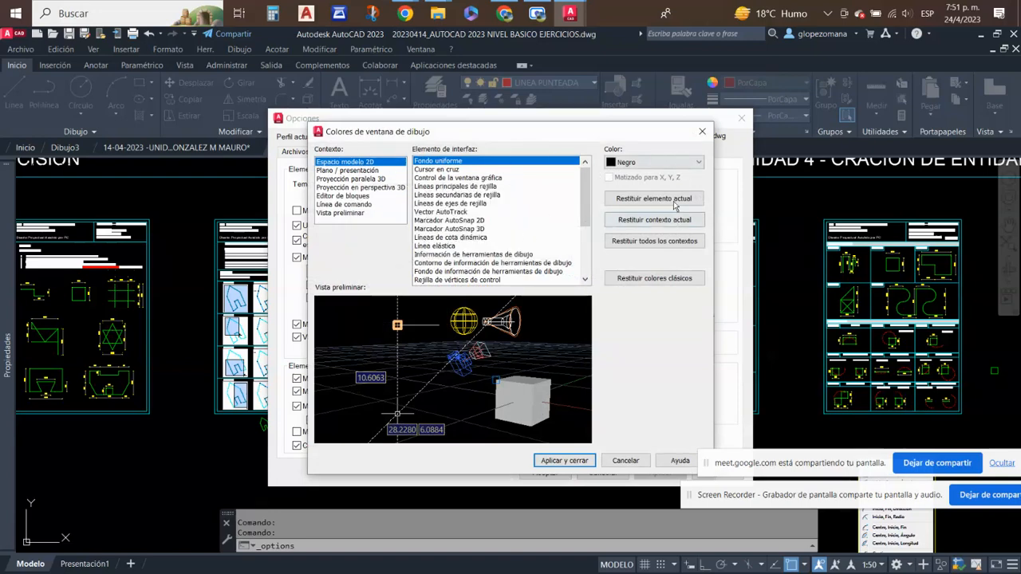
{"action": "left_click", "coordinate": [702, 132]}
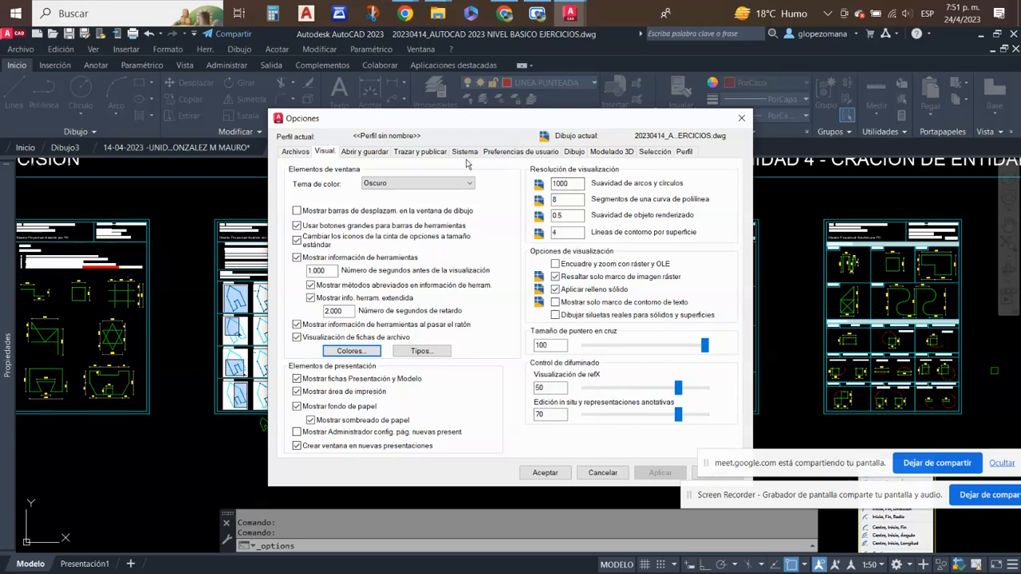
{"action": "left_click", "coordinate": [297, 153]}
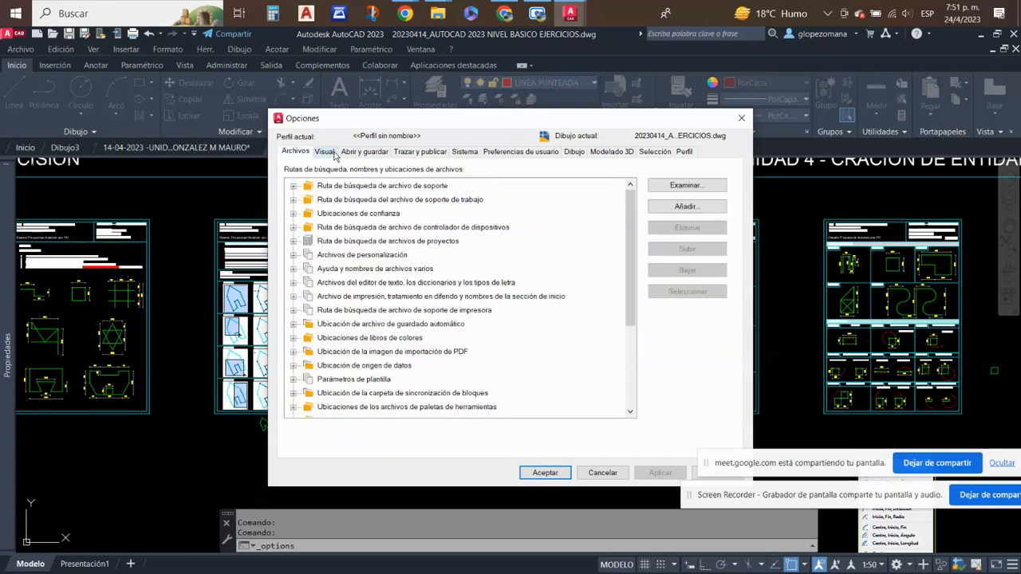
{"action": "left_click", "coordinate": [326, 153]}
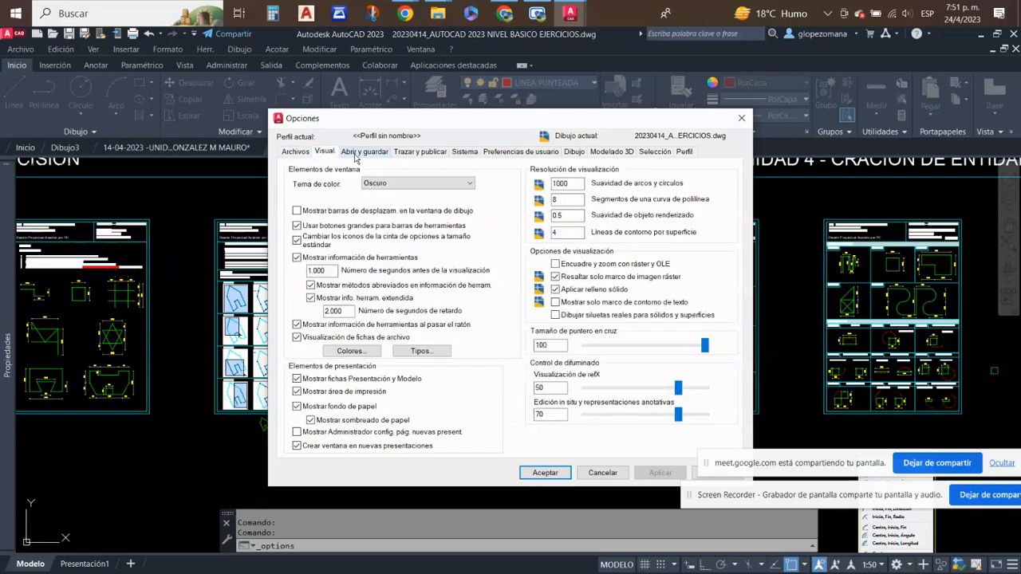
- Look through the plotting, system, user preference, drafting, 3D modelling and selection options
{"action": "left_click", "coordinate": [359, 153]}
{"action": "left_click", "coordinate": [417, 155]}
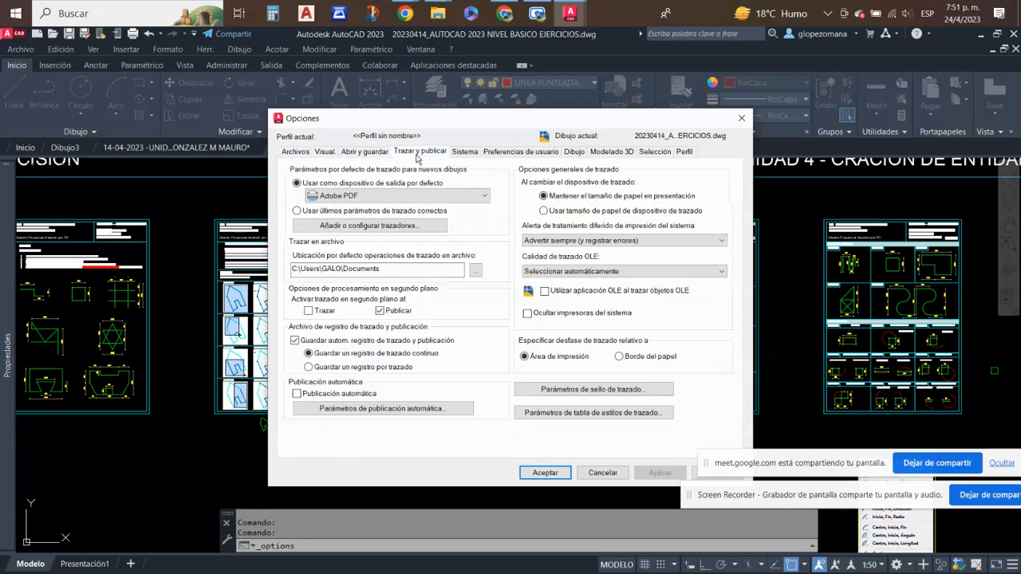
{"action": "left_click", "coordinate": [466, 158]}
{"action": "left_click", "coordinate": [510, 156]}
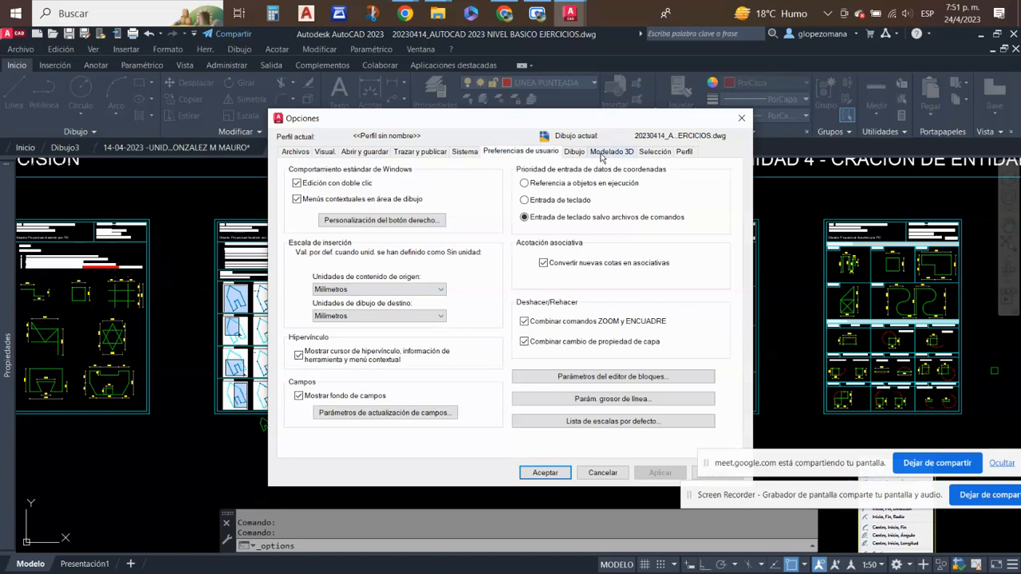
{"action": "left_click", "coordinate": [575, 154]}
{"action": "left_click", "coordinate": [614, 156]}
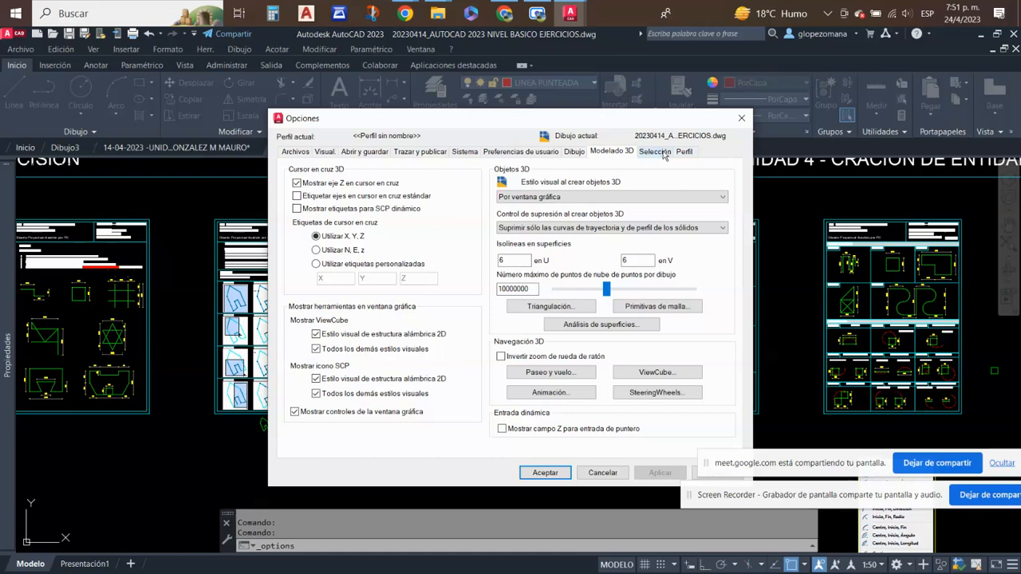
{"action": "left_click", "coordinate": [662, 153]}
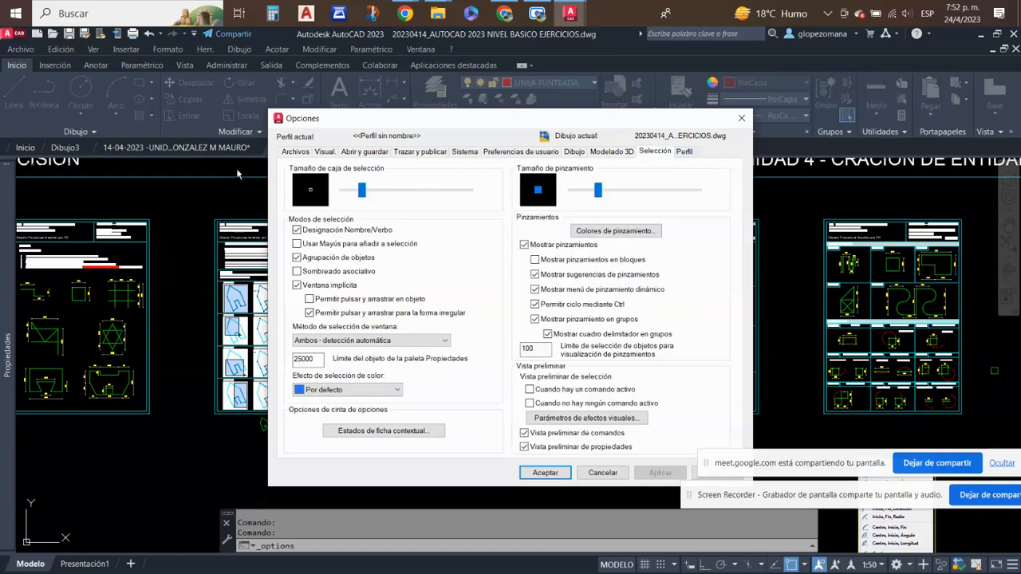
- Examine the DWG and DXF versions offered as the default save format, keeping Dibujo AutoCAD 2018 (*.dwg)
{"action": "left_click", "coordinate": [363, 151]}
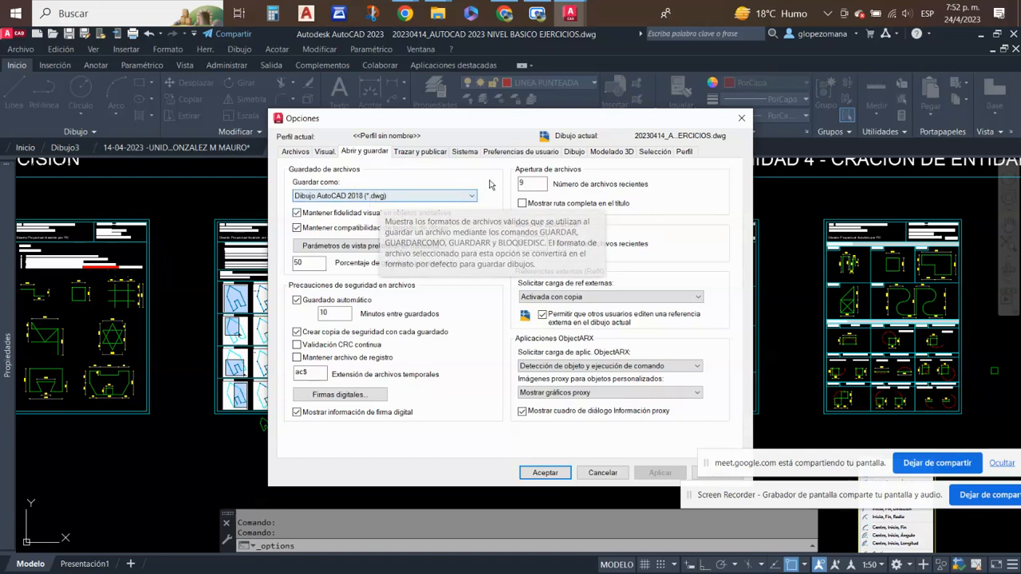
{"action": "left_click", "coordinate": [472, 198]}
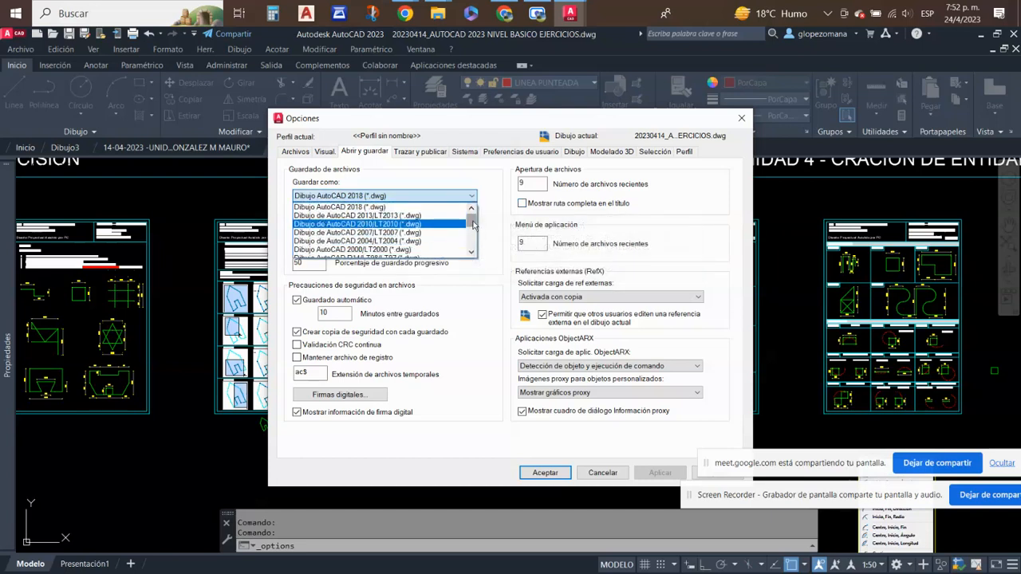
{"action": "left_click_drag", "start_coordinate": [472, 226], "coordinate": [473, 243]}
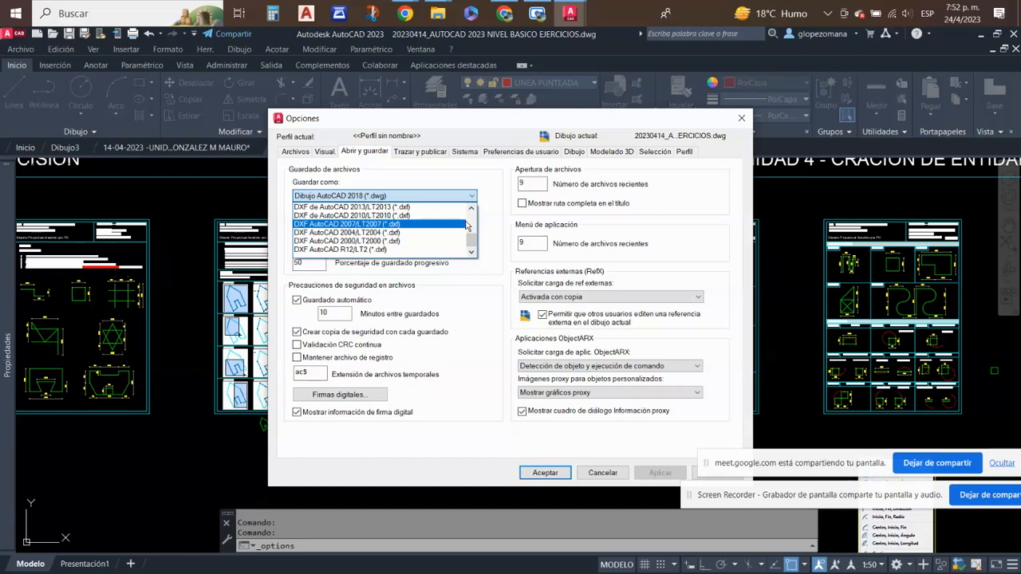
{"action": "scroll", "coordinate": [425, 228], "scroll_direction": "up", "scroll_amount": 3}
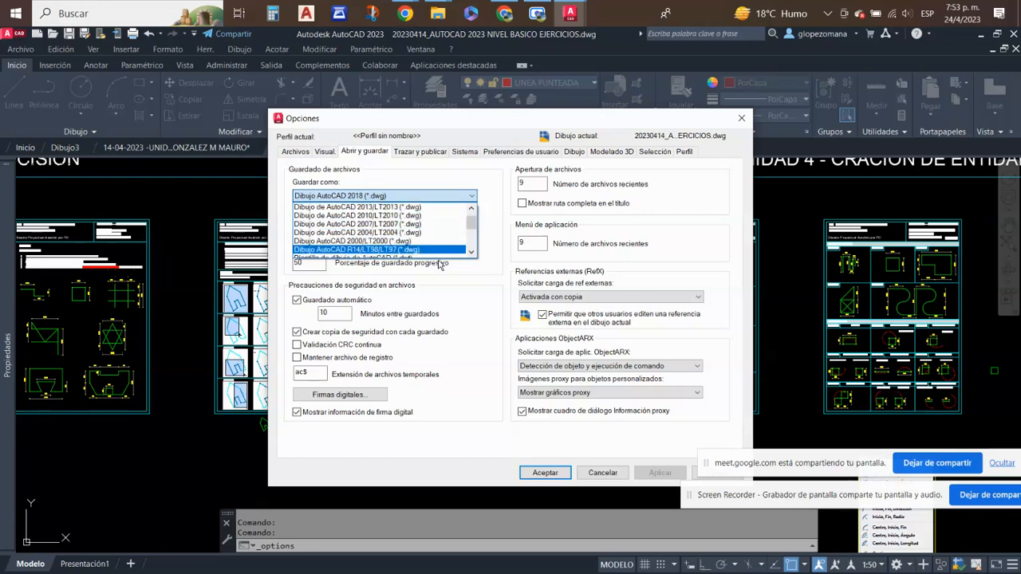
{"action": "scroll", "coordinate": [455, 226], "scroll_direction": "up", "scroll_amount": 1}
{"action": "scroll", "coordinate": [456, 231], "scroll_direction": "down", "scroll_amount": 3}
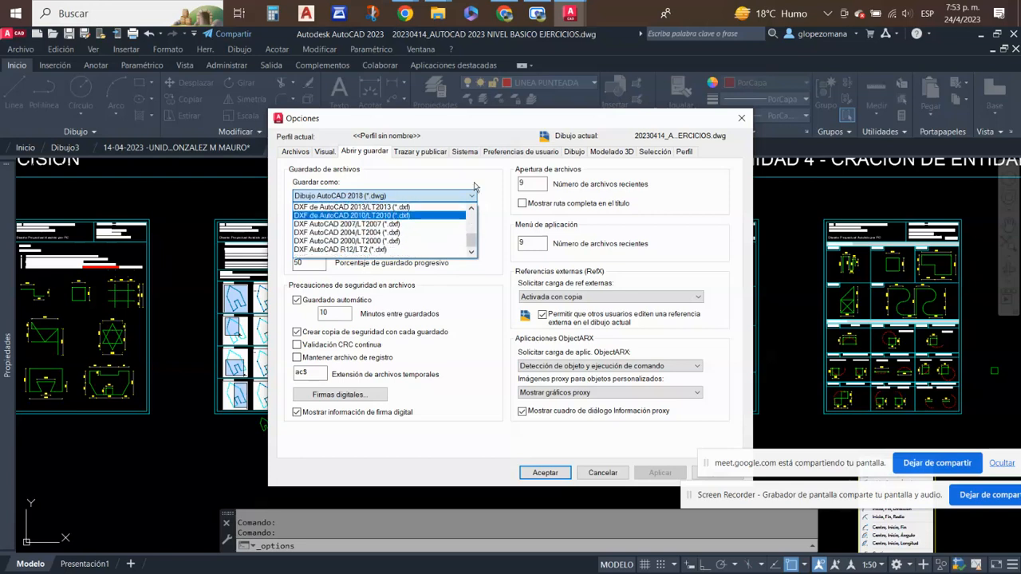
{"action": "scroll", "coordinate": [432, 227], "scroll_direction": "up", "scroll_amount": 4}
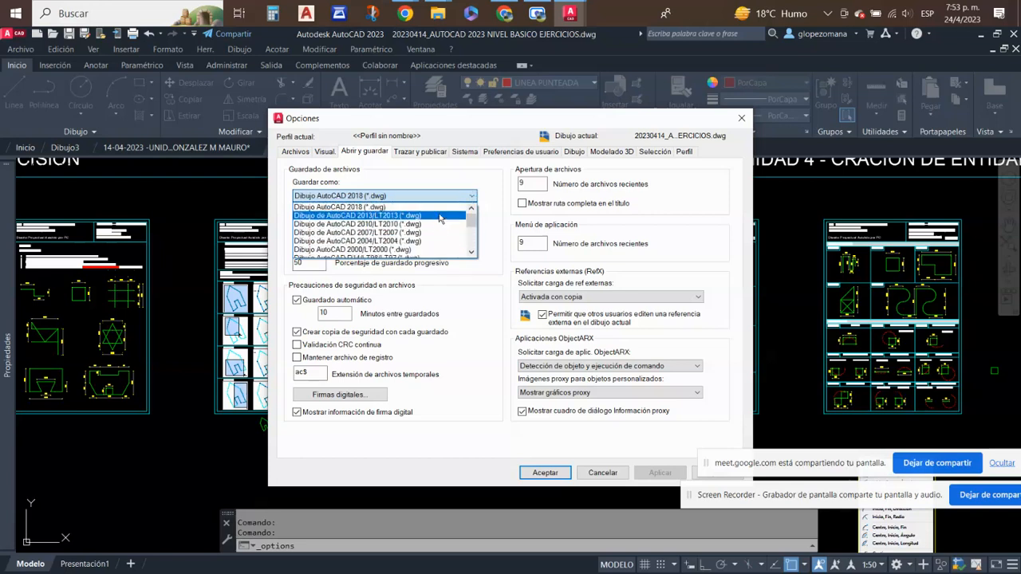
{"action": "left_click", "coordinate": [457, 195]}
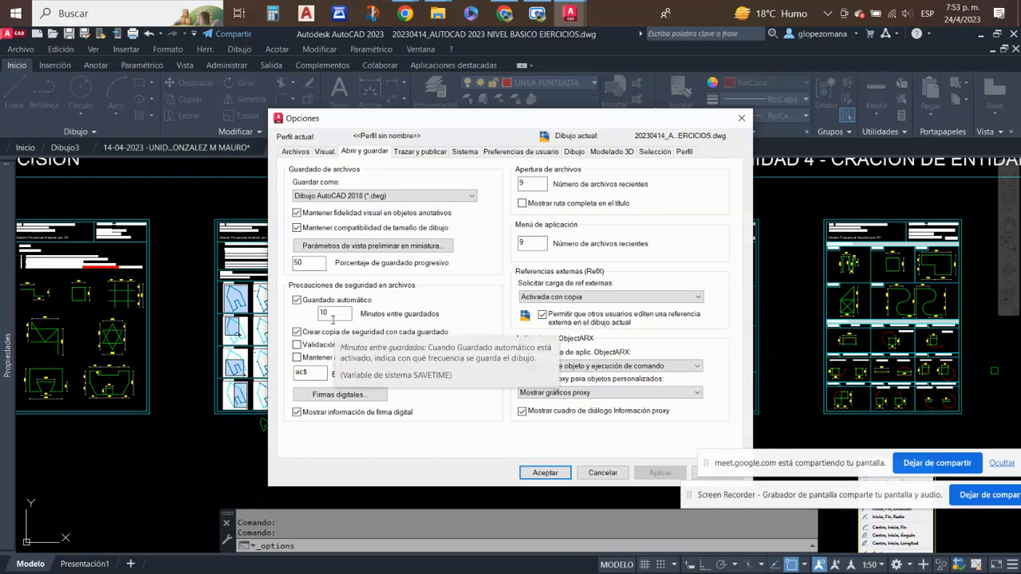
- Review the automatic saving option and its minutes between saves, keeping it enabled with an interval of 10 minutes
{"action": "left_click", "coordinate": [297, 301]}
{"action": "left_click", "coordinate": [296, 301]}
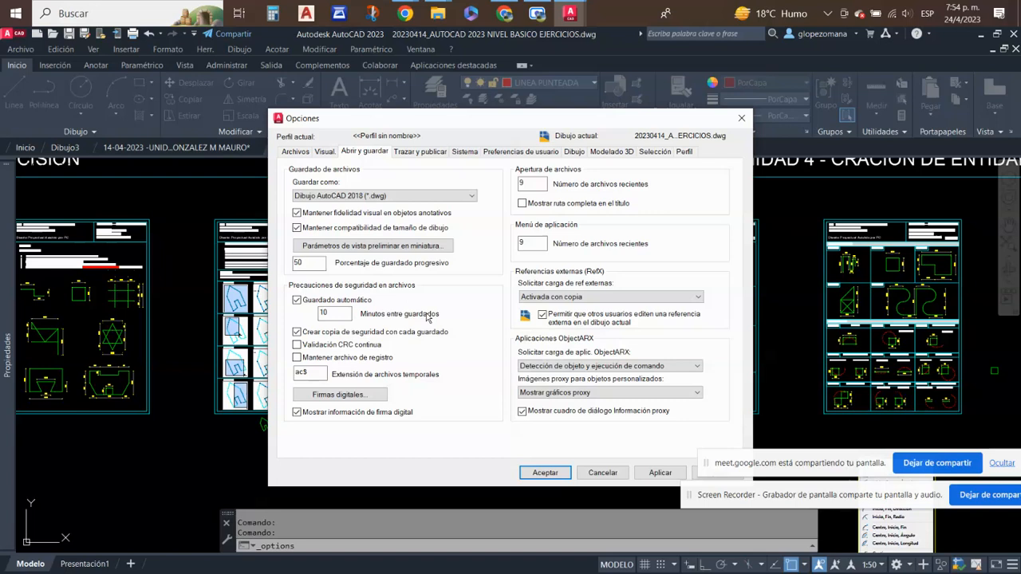
{"action": "double_click", "coordinate": [341, 314]}
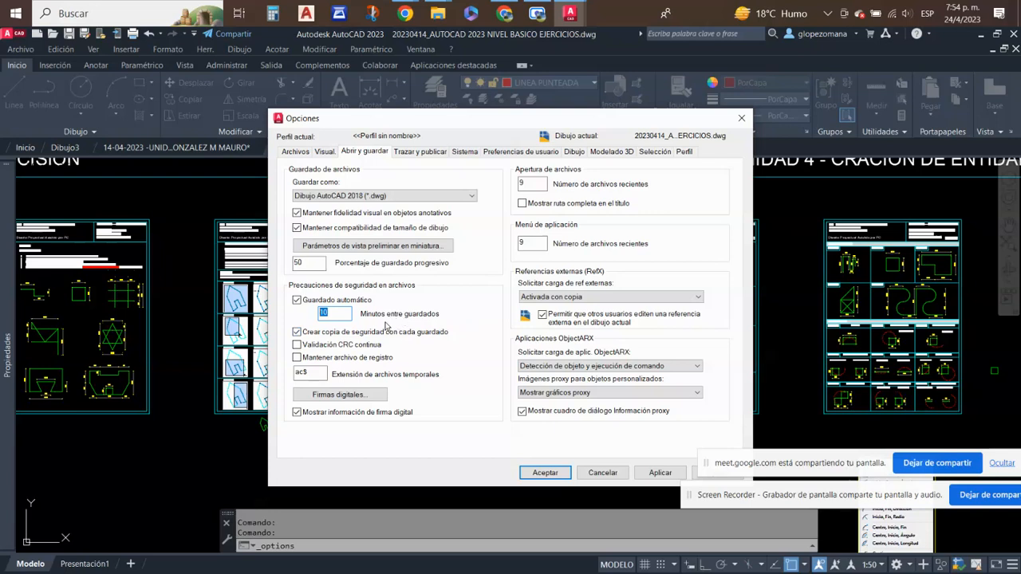
{"action": "left_click", "coordinate": [334, 313]}
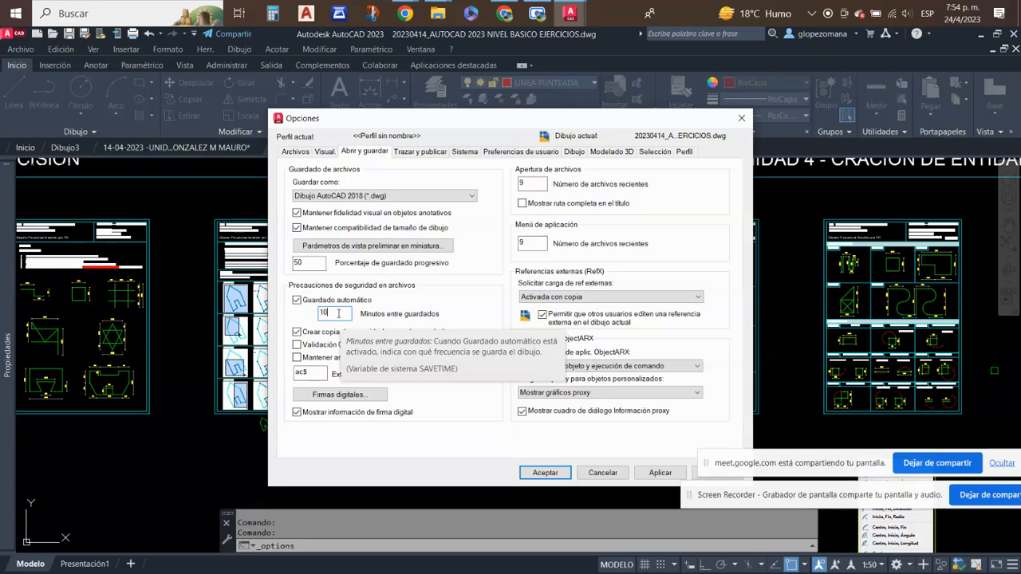
{"action": "left_click", "coordinate": [296, 299]}
{"action": "left_click", "coordinate": [298, 300]}
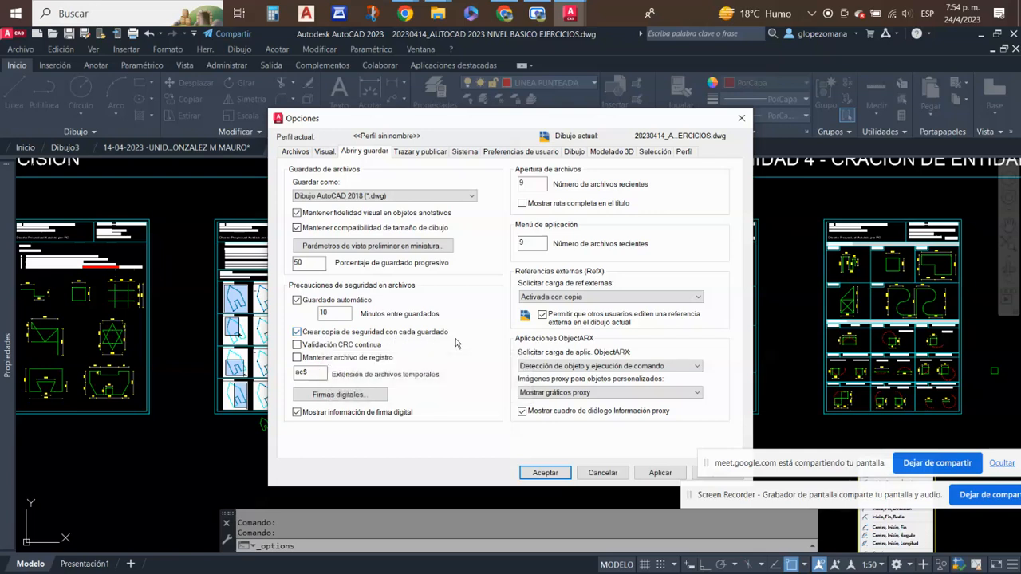
- Review the backup copy option and the temporary file extension, keeping a backup with each save and the extension ac$
{"action": "left_click", "coordinate": [297, 332]}
{"action": "left_click", "coordinate": [297, 332]}
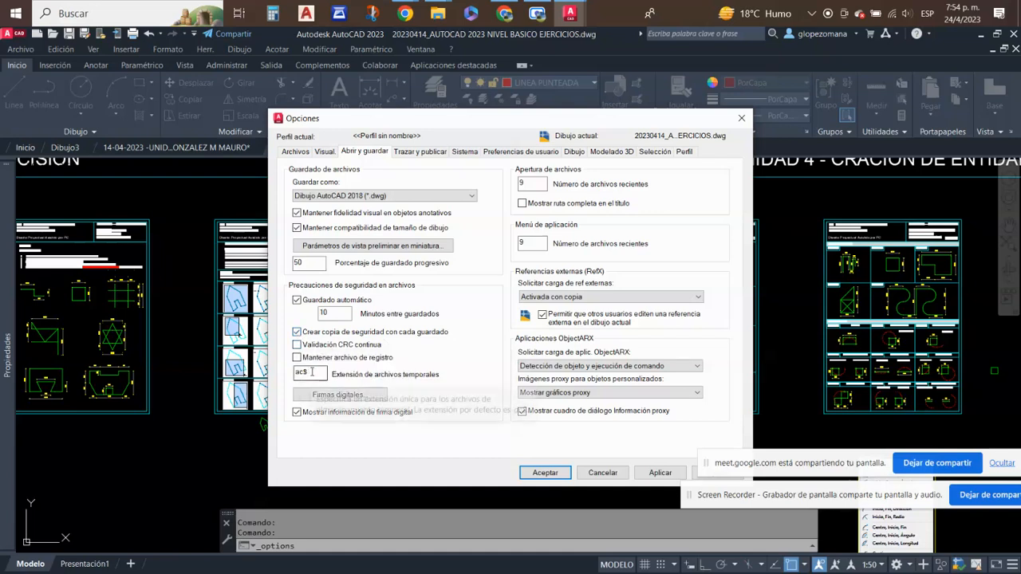
{"action": "left_click_drag", "start_coordinate": [307, 374], "coordinate": [292, 376]}
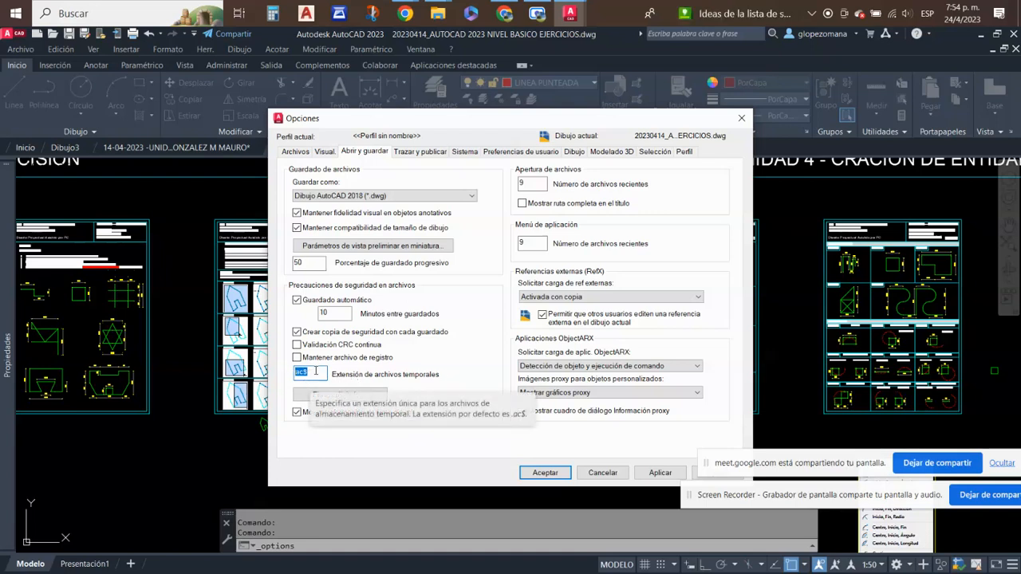
{"action": "left_click", "coordinate": [315, 371]}
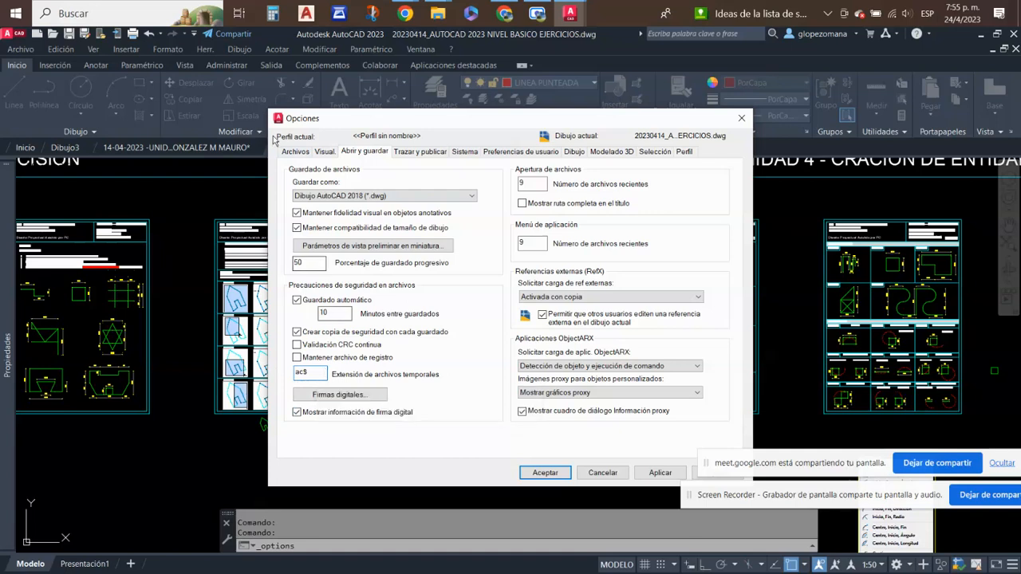
- Expand the automatic save file location among the file search paths and copy its Temp folder path
{"action": "left_click", "coordinate": [295, 152]}
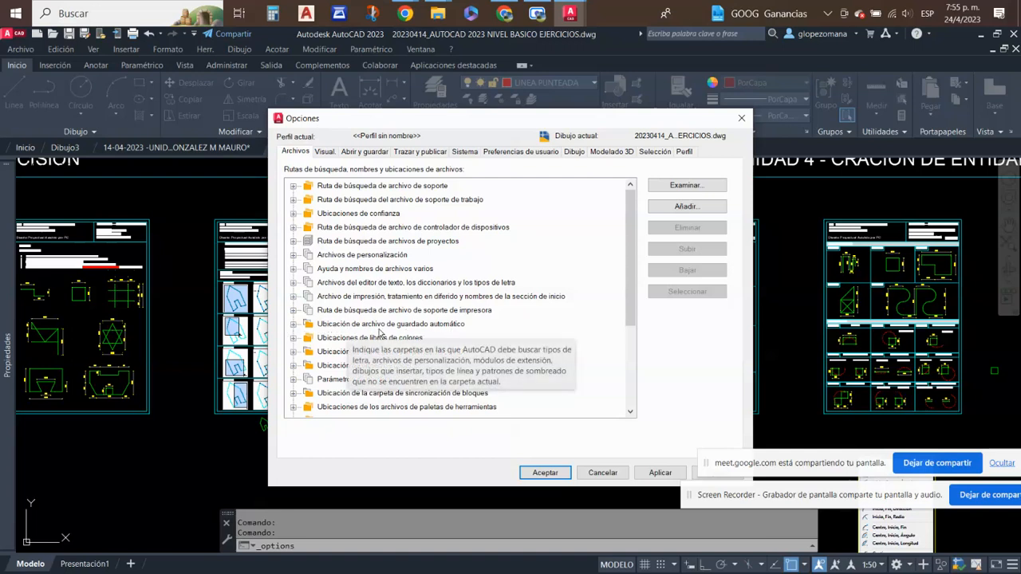
{"action": "left_click", "coordinate": [294, 327]}
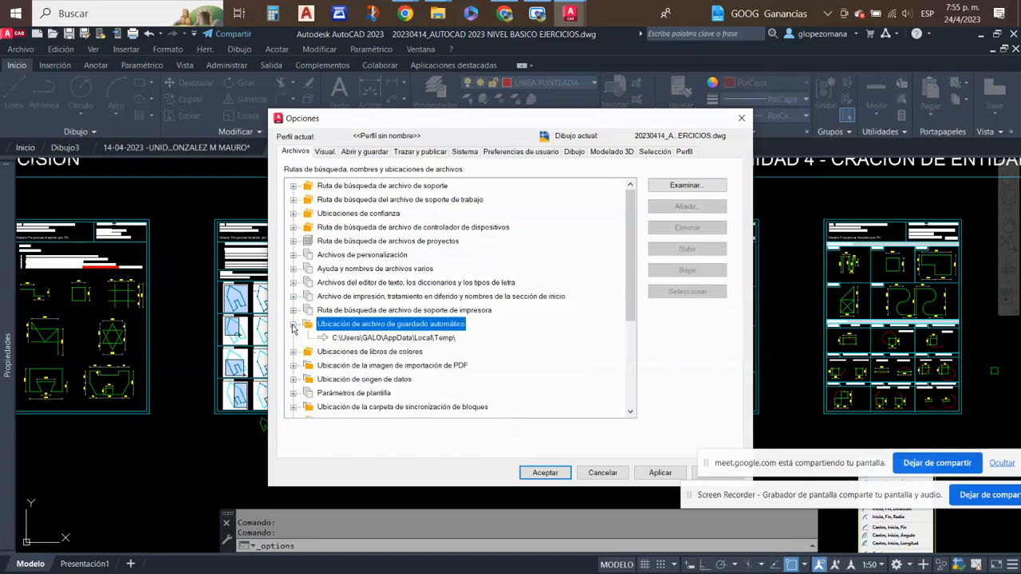
{"action": "left_click", "coordinate": [448, 341]}
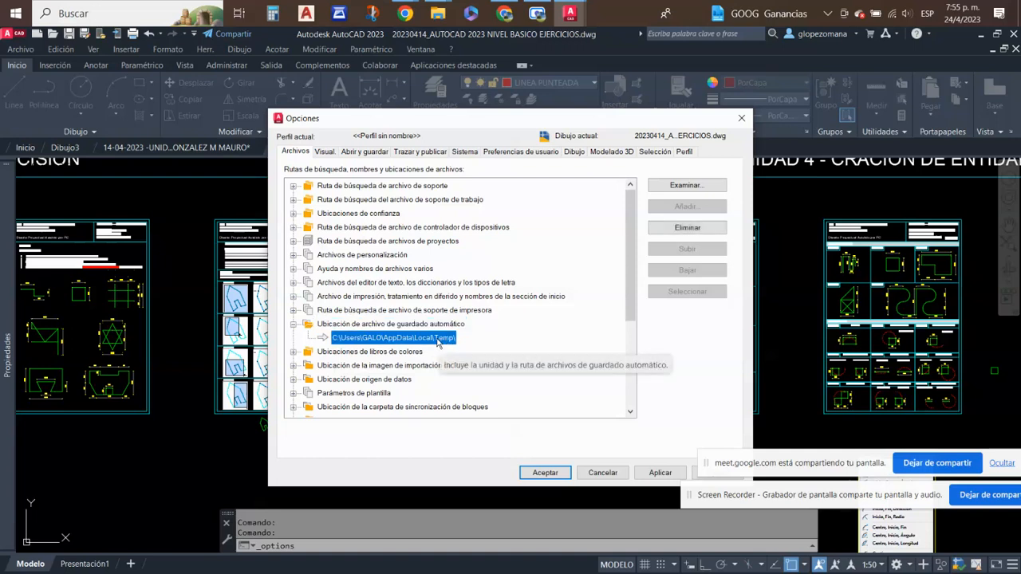
{"action": "left_click", "coordinate": [437, 340]}
{"action": "key", "text": "ctrl+c"}
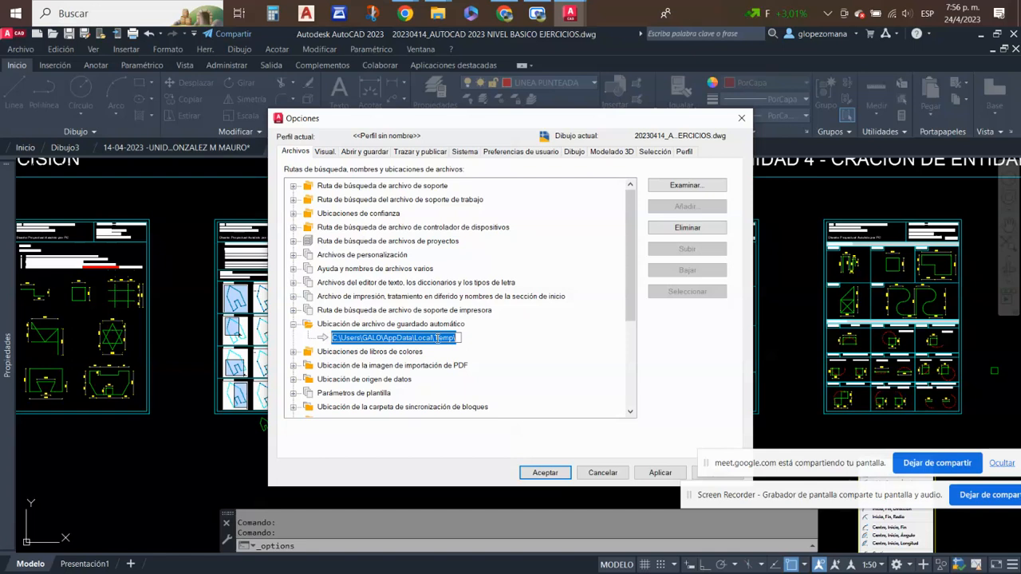
- Open the copied automatic save path ending in AppData\Local\Temp in a new, maximized File Explorer window
{"action": "left_click", "coordinate": [438, 13]}
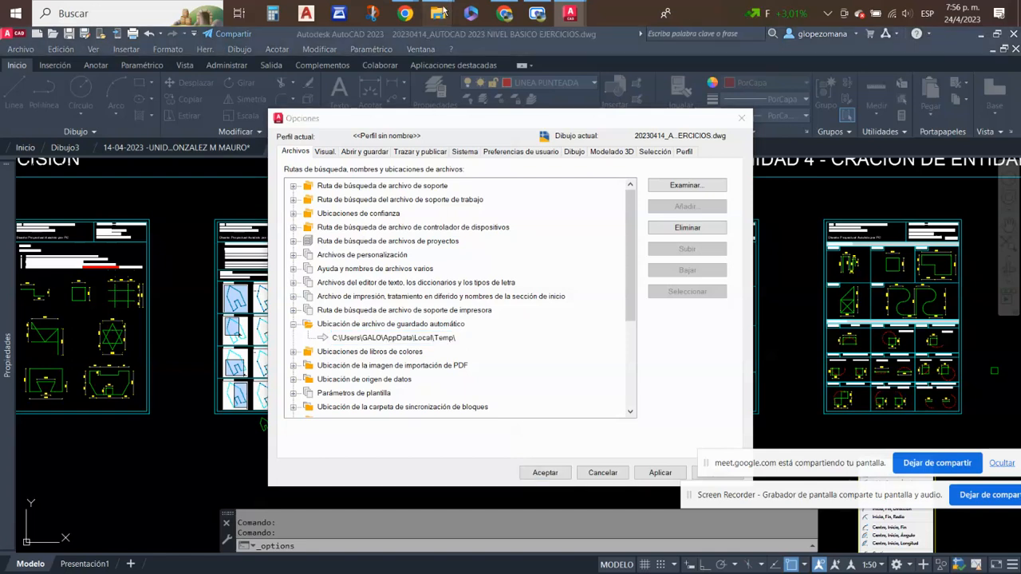
{"action": "left_click", "coordinate": [469, 60]}
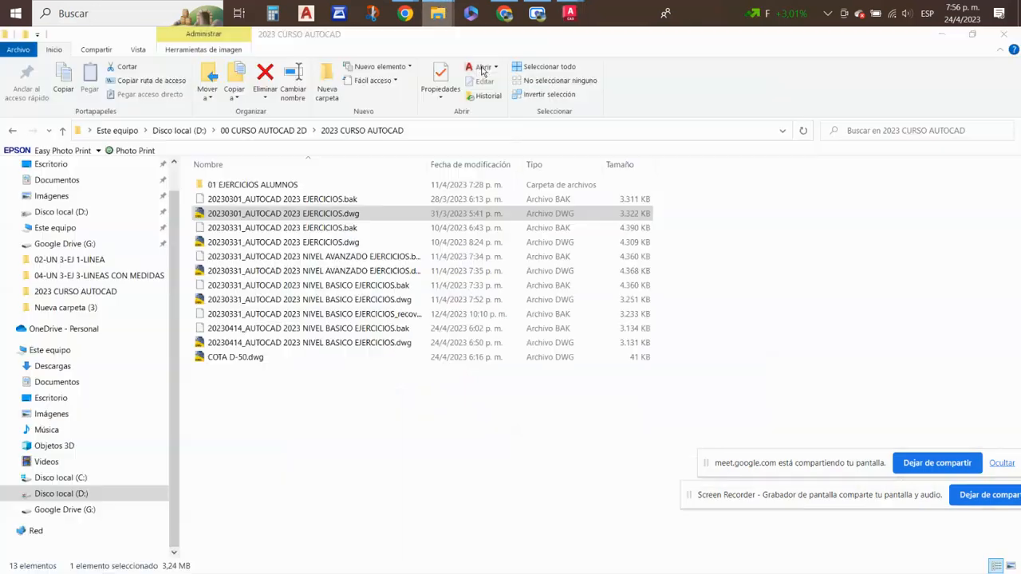
{"action": "right_click", "coordinate": [440, 16]}
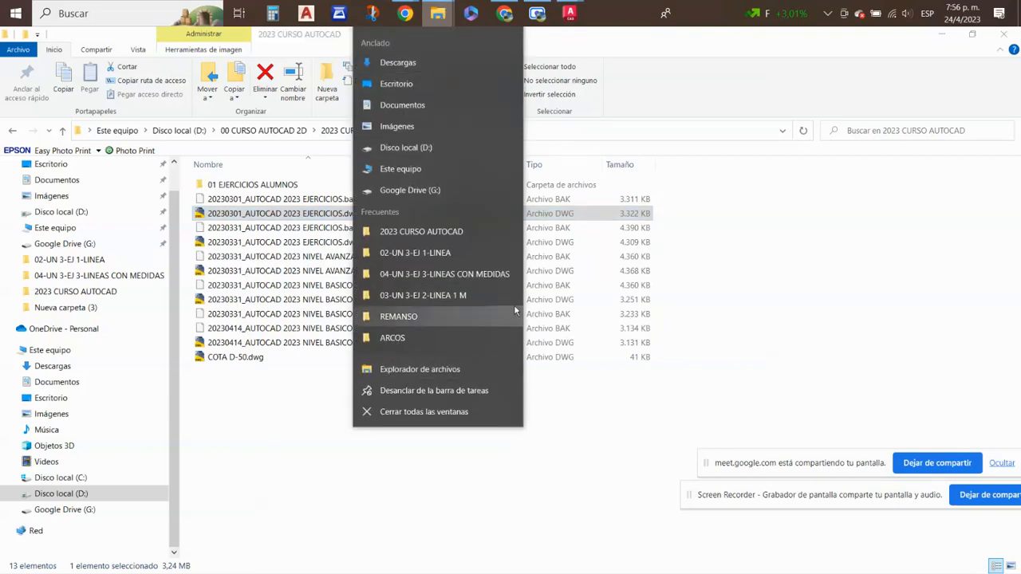
{"action": "left_click", "coordinate": [394, 369]}
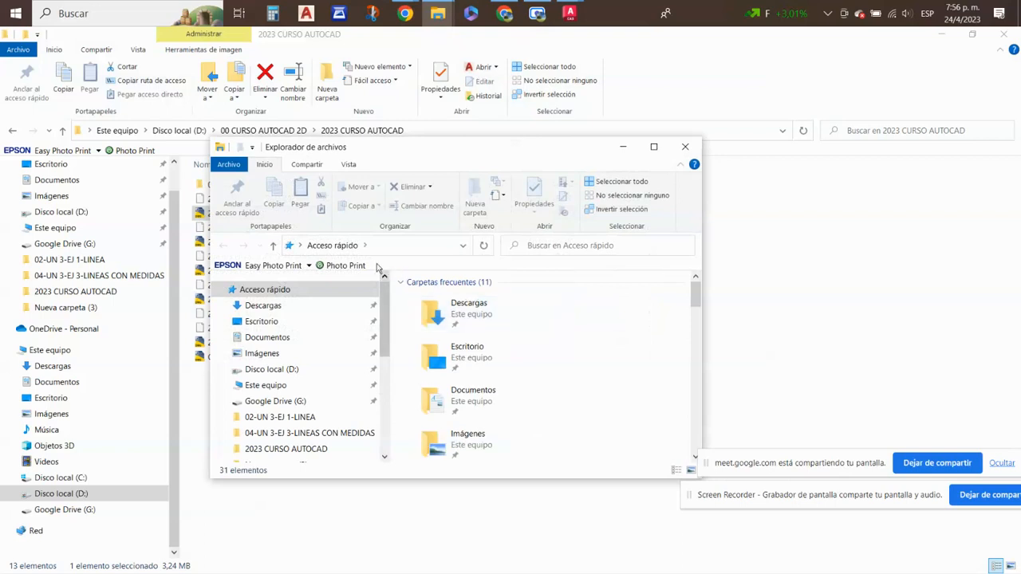
{"action": "left_click", "coordinate": [654, 147]}
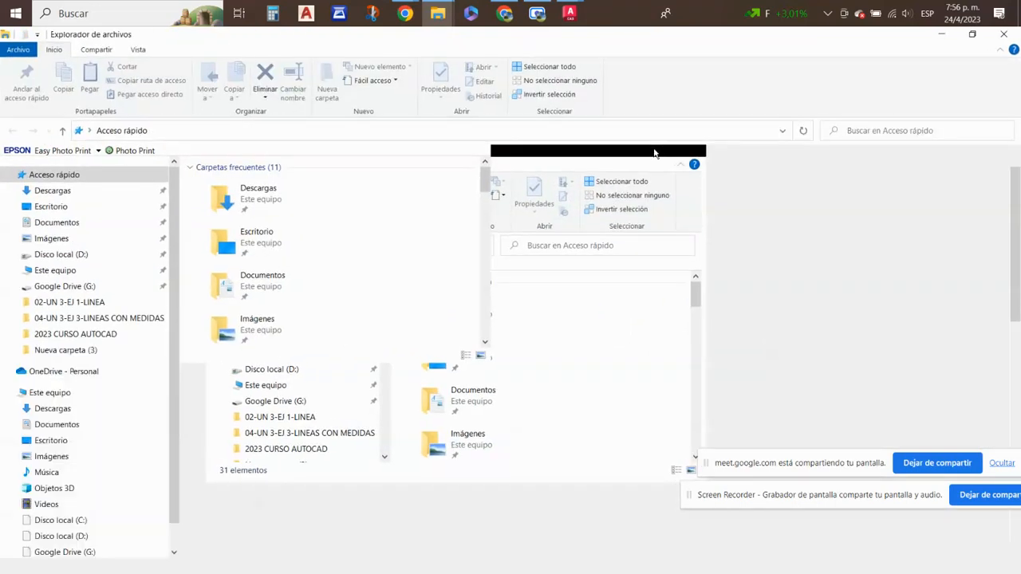
{"action": "left_click", "coordinate": [181, 131]}
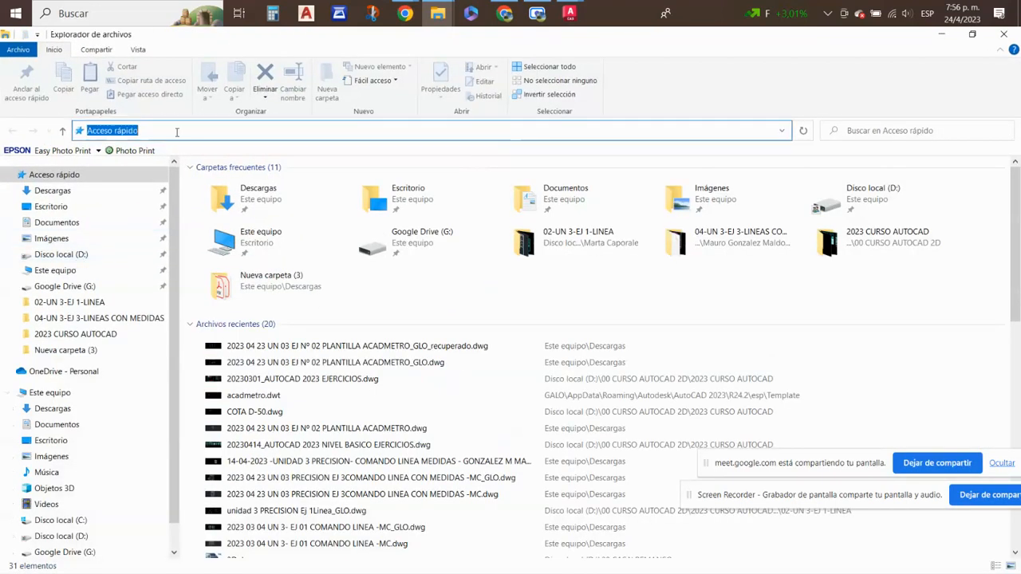
{"action": "key", "text": "ctrl+v"}
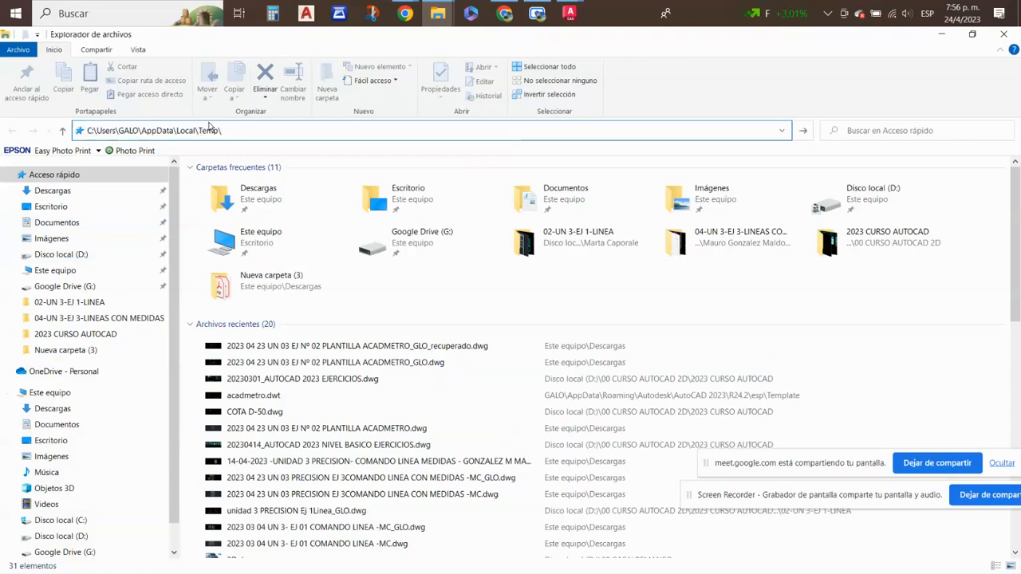
{"action": "key", "text": "Return"}
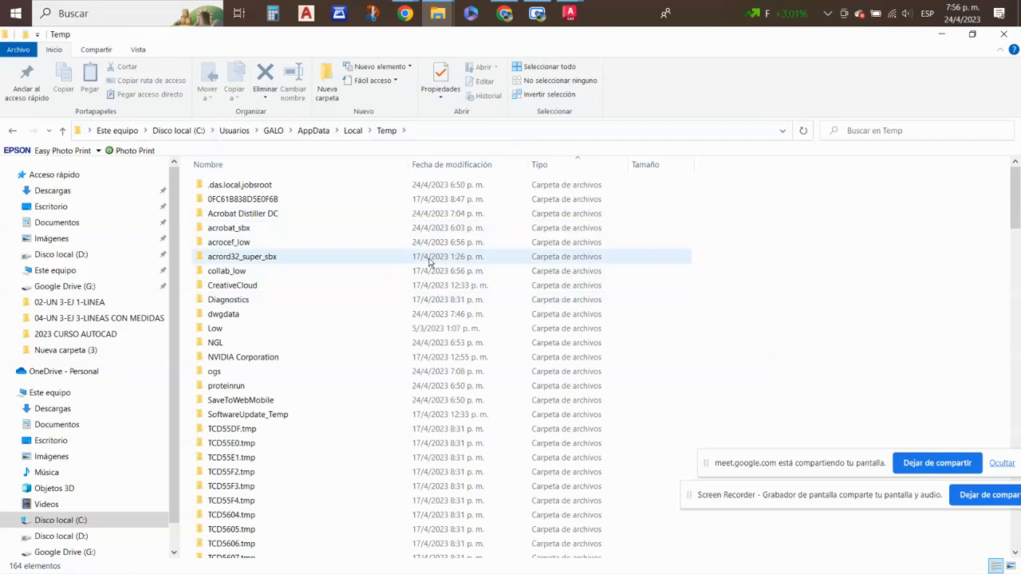
- Look through the Temp folder's files by type for AutoCAD temporary files with the .ac$ extension
{"action": "scroll", "coordinate": [578, 203], "scroll_direction": "down", "scroll_amount": 5}
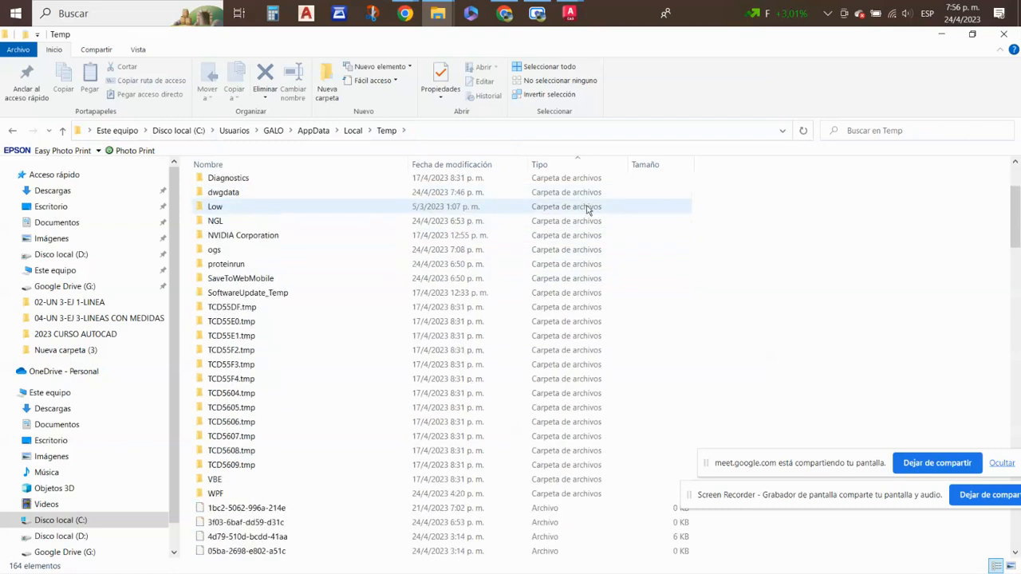
{"action": "scroll", "coordinate": [593, 255], "scroll_direction": "down", "scroll_amount": 6}
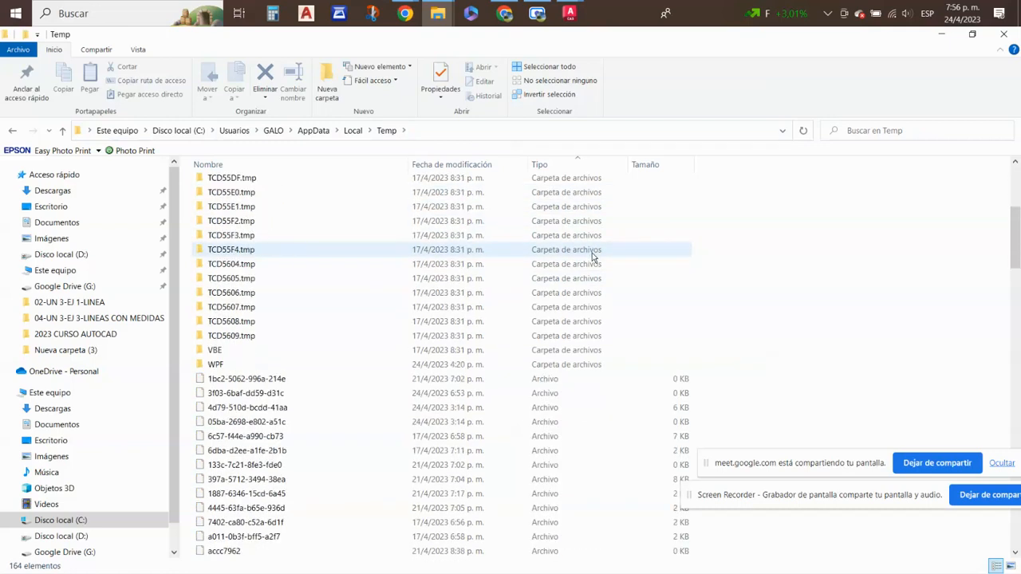
{"action": "scroll", "coordinate": [590, 260], "scroll_direction": "down", "scroll_amount": 10}
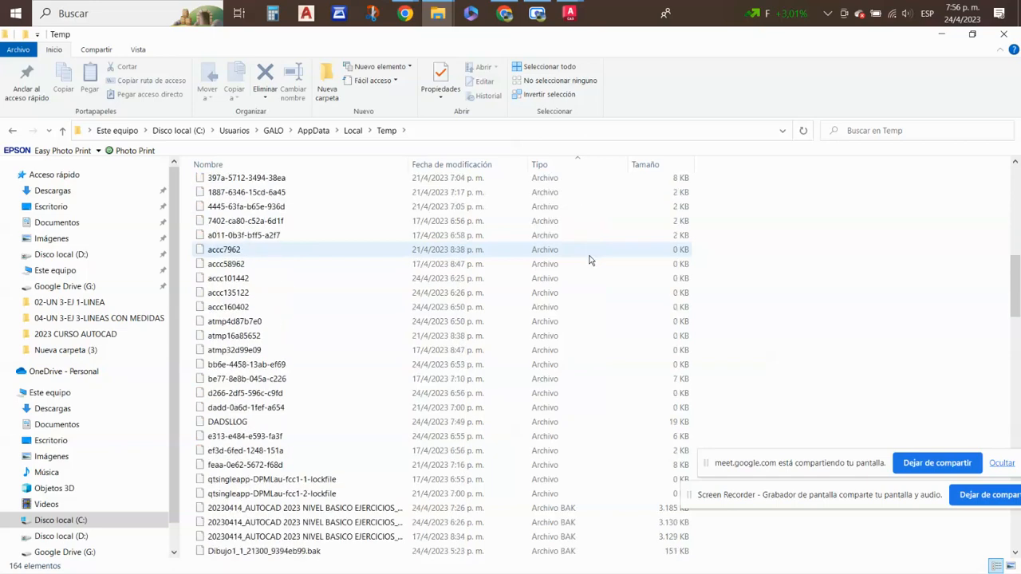
{"action": "scroll", "coordinate": [588, 260], "scroll_direction": "down", "scroll_amount": 10}
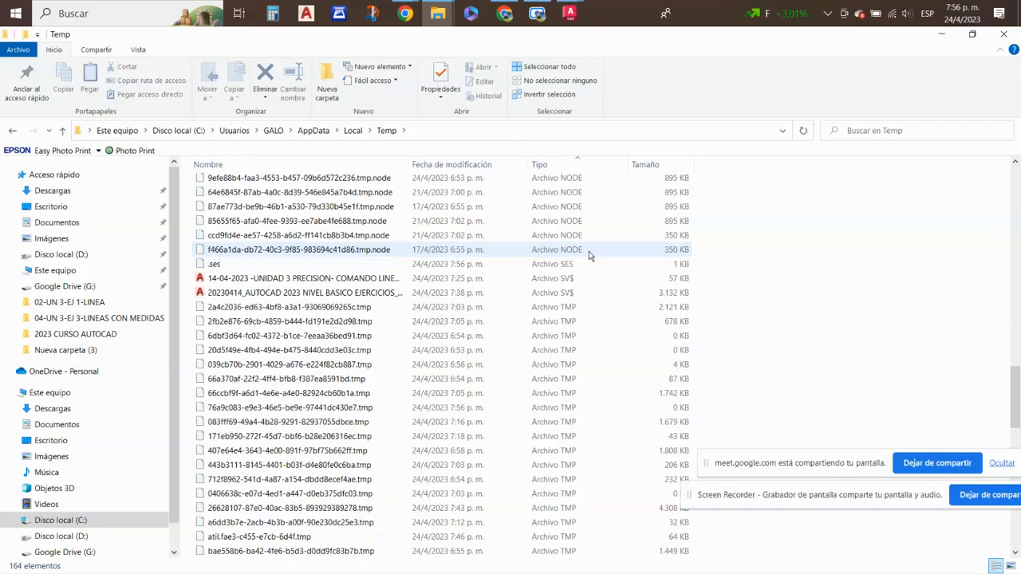
{"action": "scroll", "coordinate": [588, 252], "scroll_direction": "down", "scroll_amount": 4}
{"action": "scroll", "coordinate": [589, 251], "scroll_direction": "down", "scroll_amount": 10}
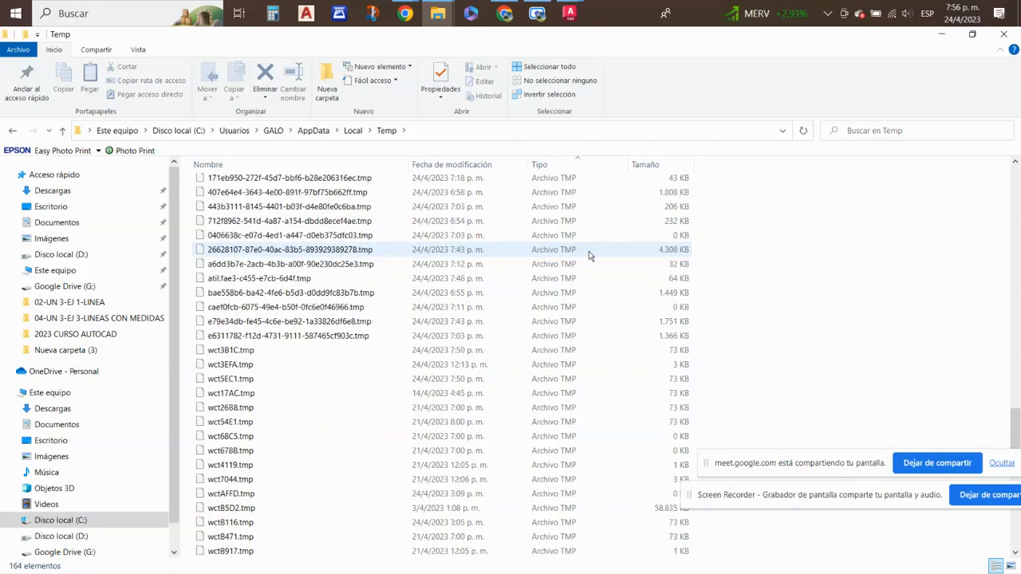
{"action": "scroll", "coordinate": [589, 251], "scroll_direction": "down", "scroll_amount": 1}
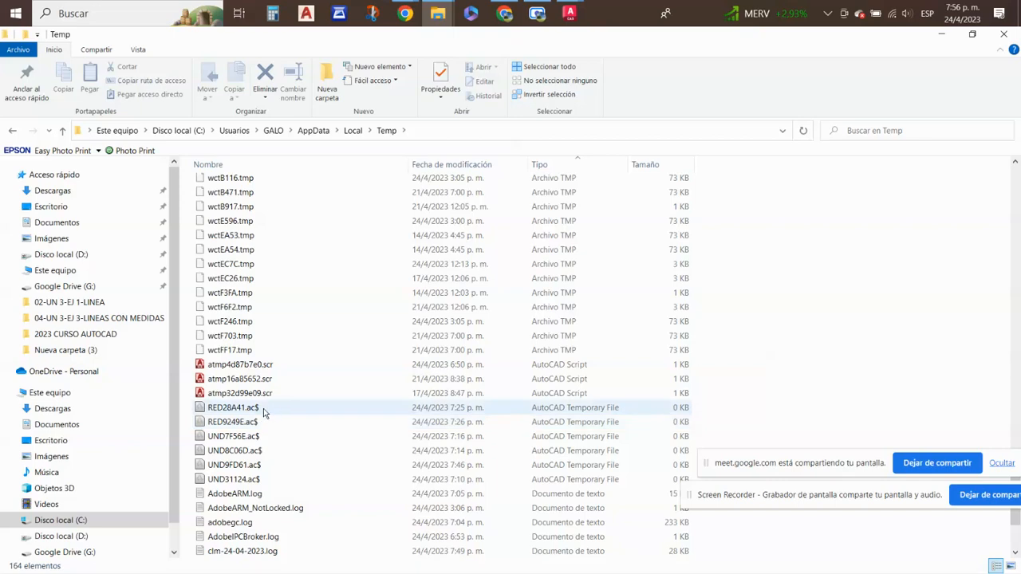
{"action": "scroll", "coordinate": [259, 494], "scroll_direction": "down", "scroll_amount": 1}
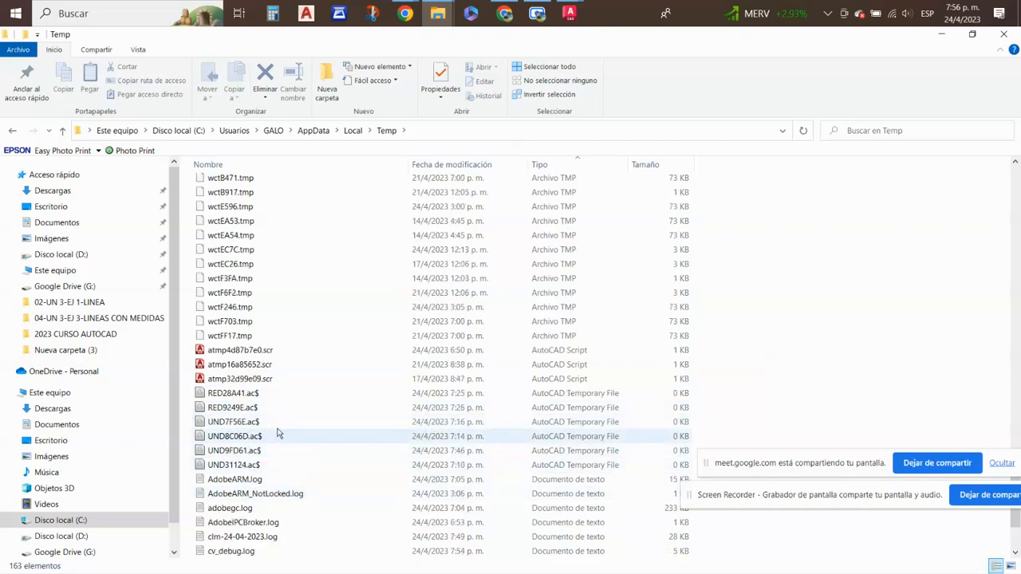
{"action": "scroll", "coordinate": [287, 411], "scroll_direction": "down", "scroll_amount": 2}
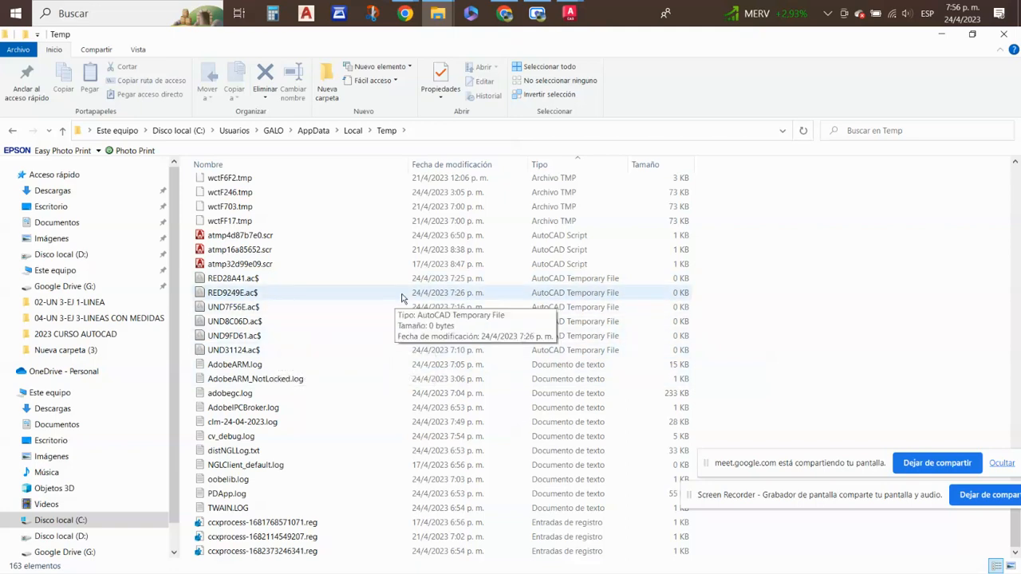
- Look back through the Temp folder for the SV$ and BAK drawing files, widening the name column to read their full names
{"action": "scroll", "coordinate": [403, 446], "scroll_direction": "up", "scroll_amount": 2}
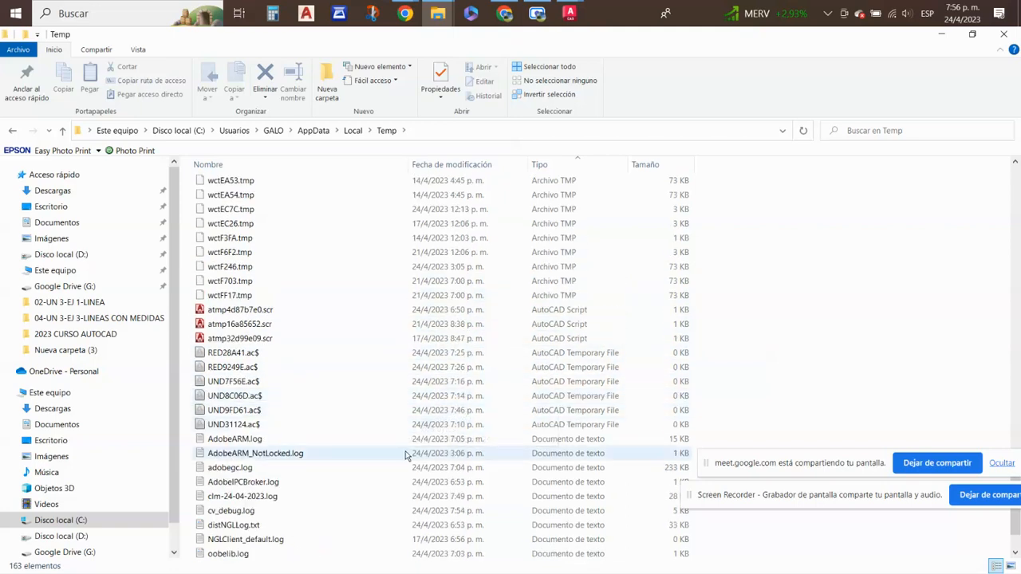
{"action": "scroll", "coordinate": [407, 447], "scroll_direction": "up", "scroll_amount": 10}
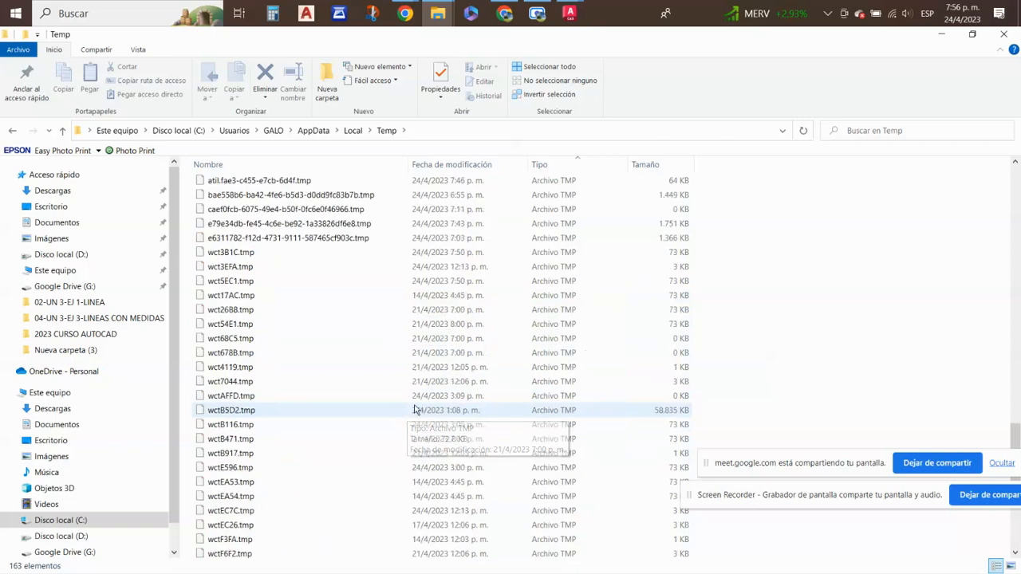
{"action": "scroll", "coordinate": [420, 401], "scroll_direction": "up", "scroll_amount": 8}
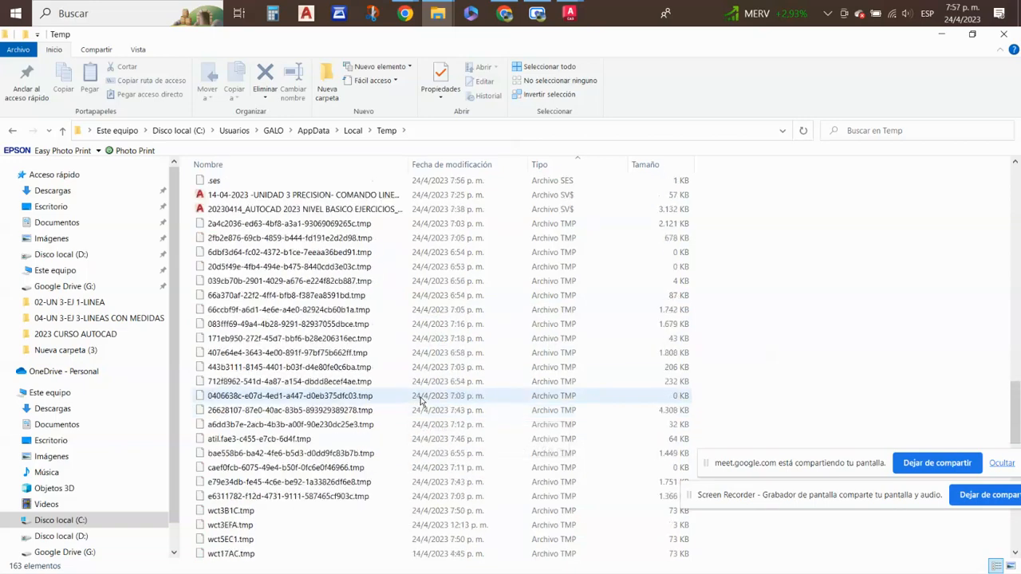
{"action": "scroll", "coordinate": [424, 401], "scroll_direction": "up", "scroll_amount": 7}
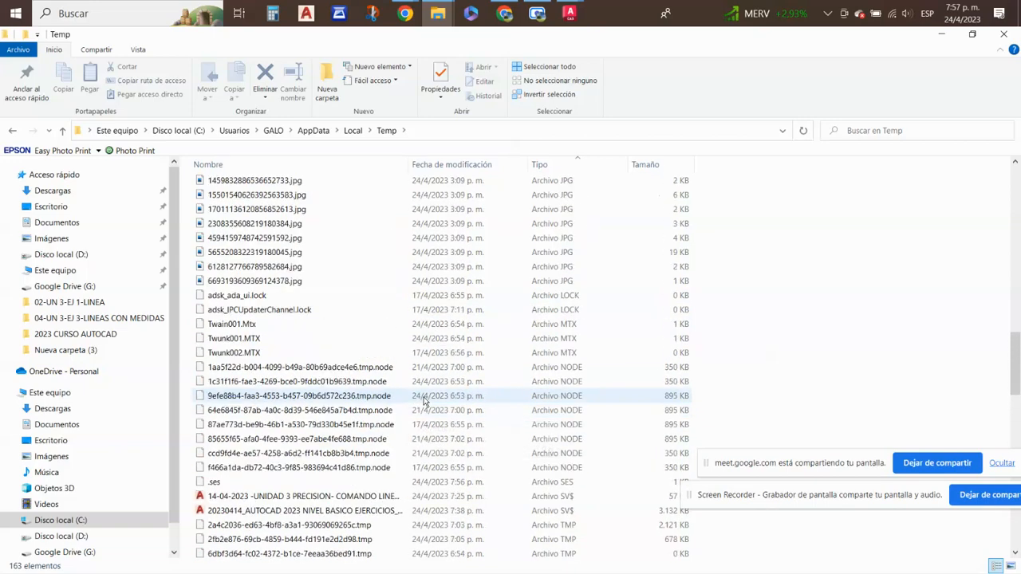
{"action": "left_click_drag", "start_coordinate": [410, 163], "coordinate": [550, 164]}
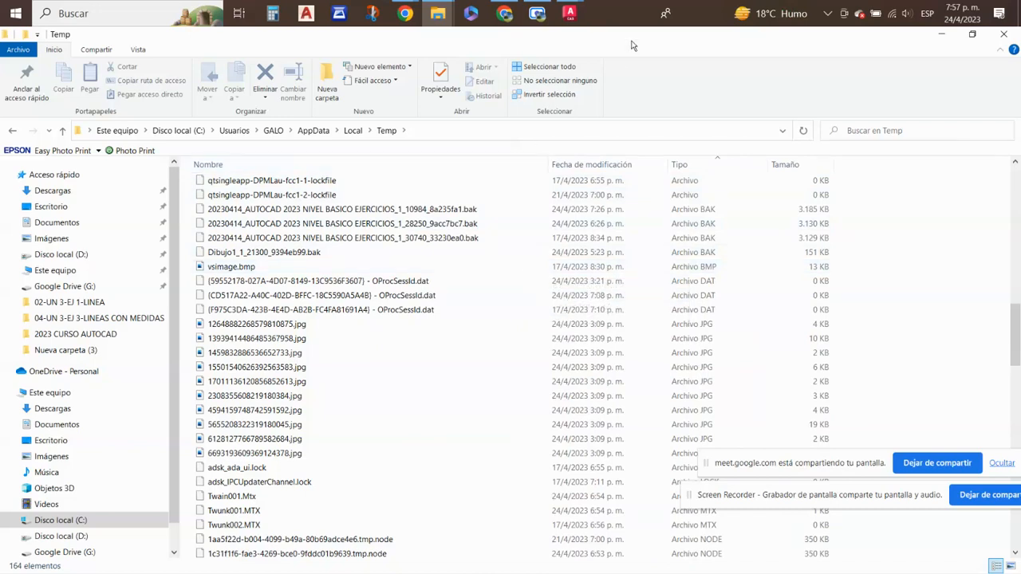
- Return to 20230414_AUTOCAD 2023 NIVEL BASICO EJERCICIOS.dwg in AutoCAD and show the display settings in the Opciones dialog
{"action": "mouse_move", "coordinate": [569, 13]}
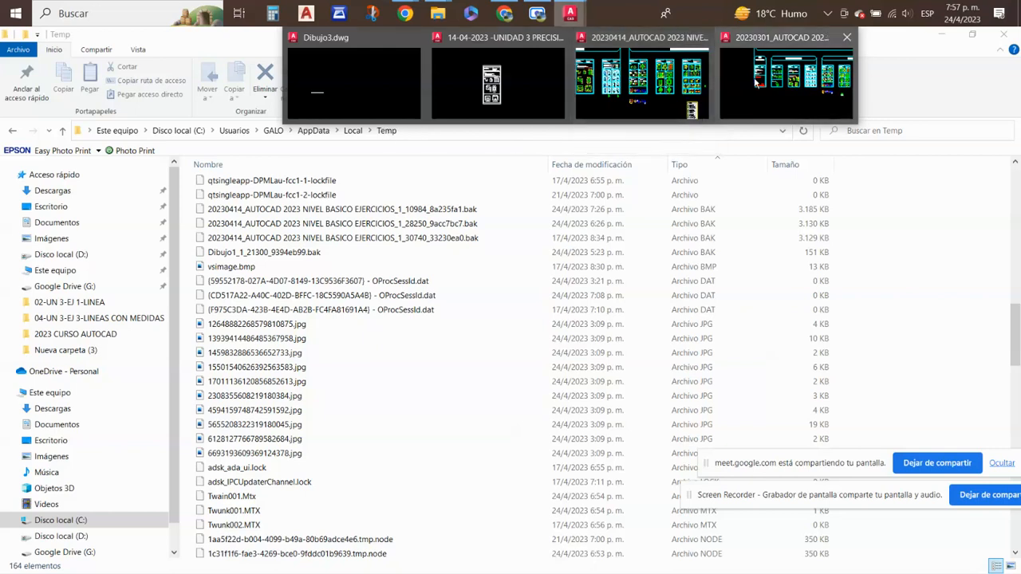
{"action": "left_click", "coordinate": [637, 92]}
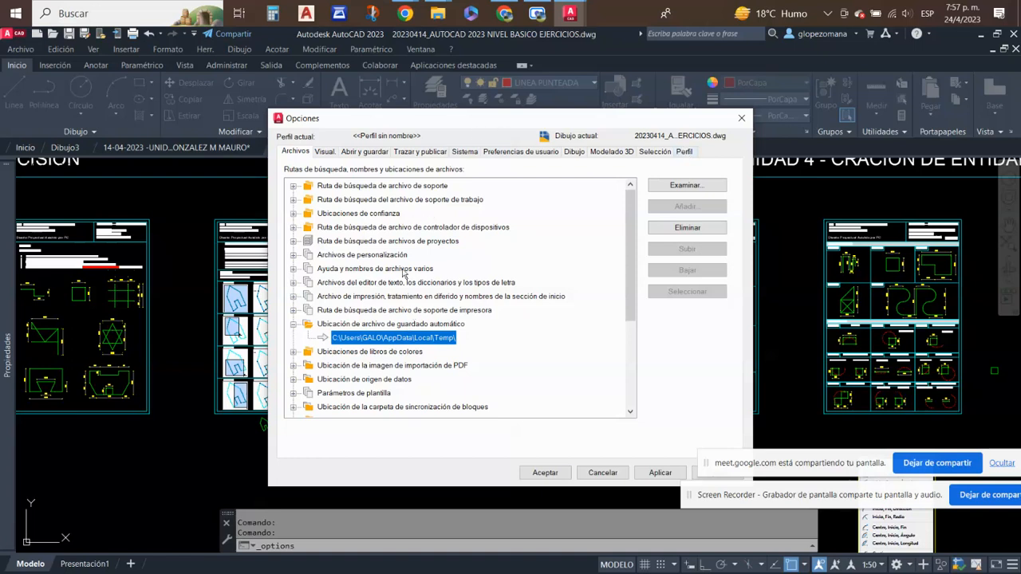
{"action": "left_click", "coordinate": [329, 152]}
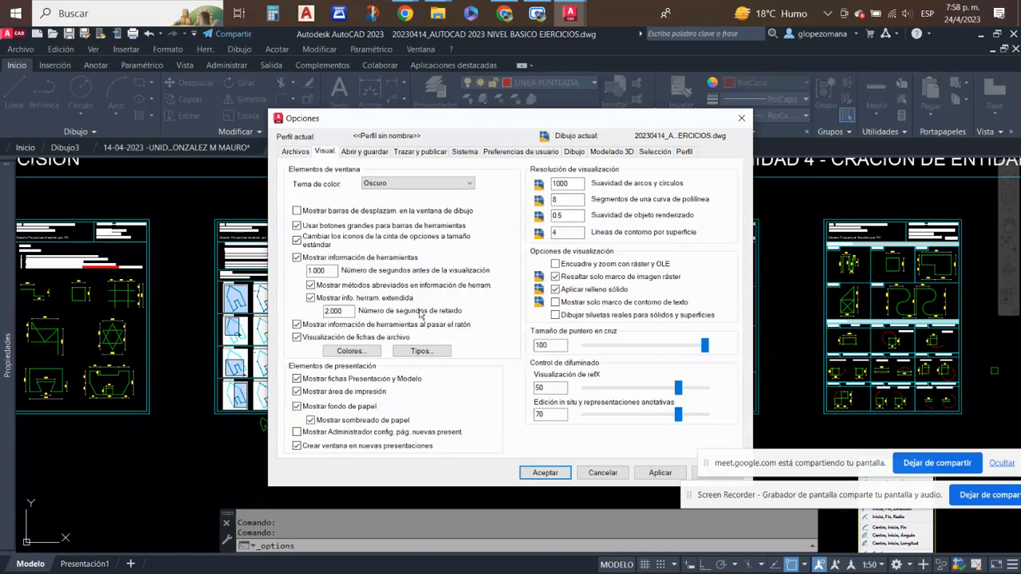
- Review the open and save settings in Opciones, then look through the Temp folder for AutoCAD temporary files with the ac$ extension
{"action": "left_click", "coordinate": [362, 152]}
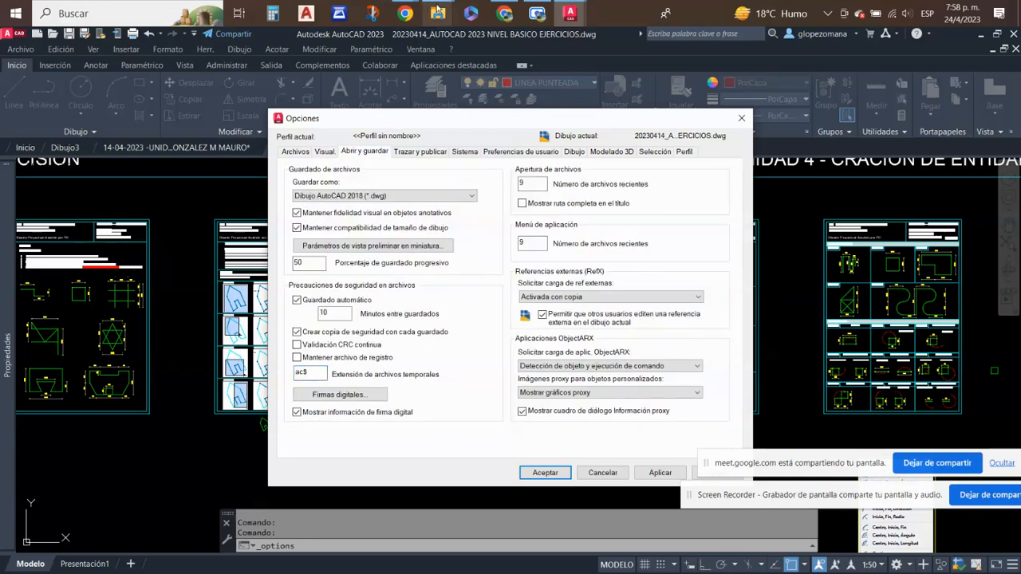
{"action": "left_click", "coordinate": [438, 14]}
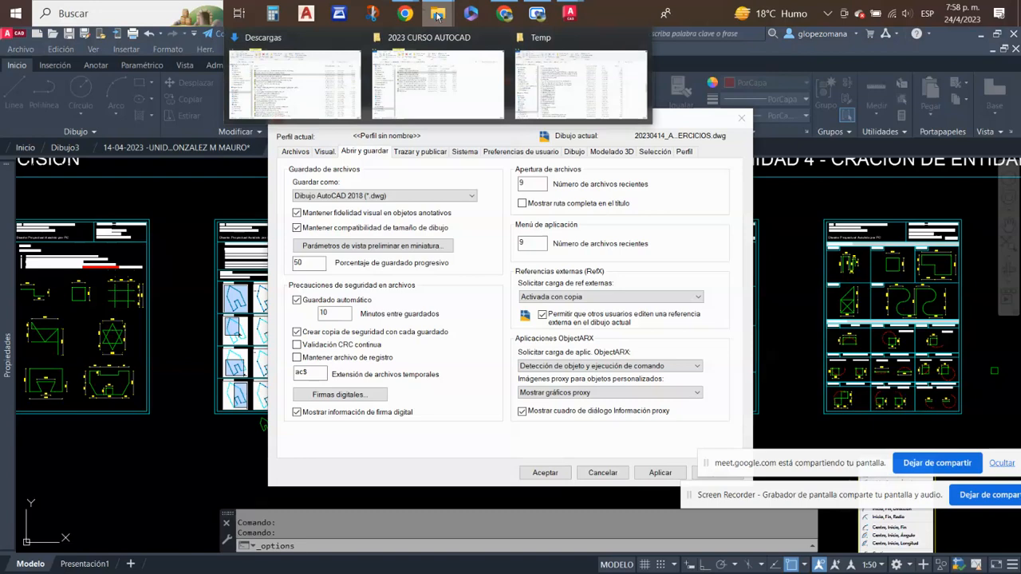
{"action": "mouse_move", "coordinate": [607, 86]}
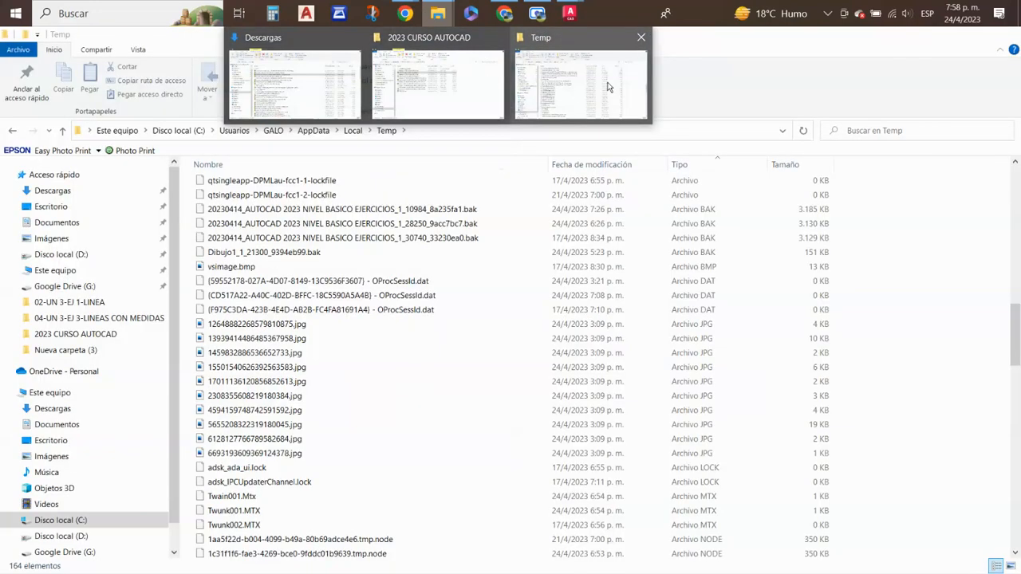
{"action": "left_click", "coordinate": [607, 86]}
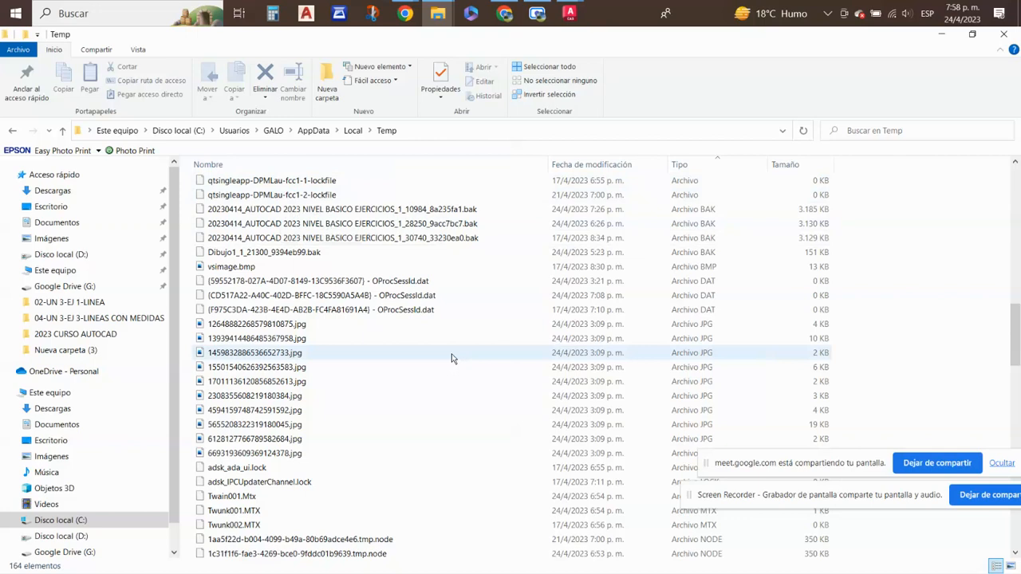
{"action": "scroll", "coordinate": [452, 358], "scroll_direction": "up", "scroll_amount": 2}
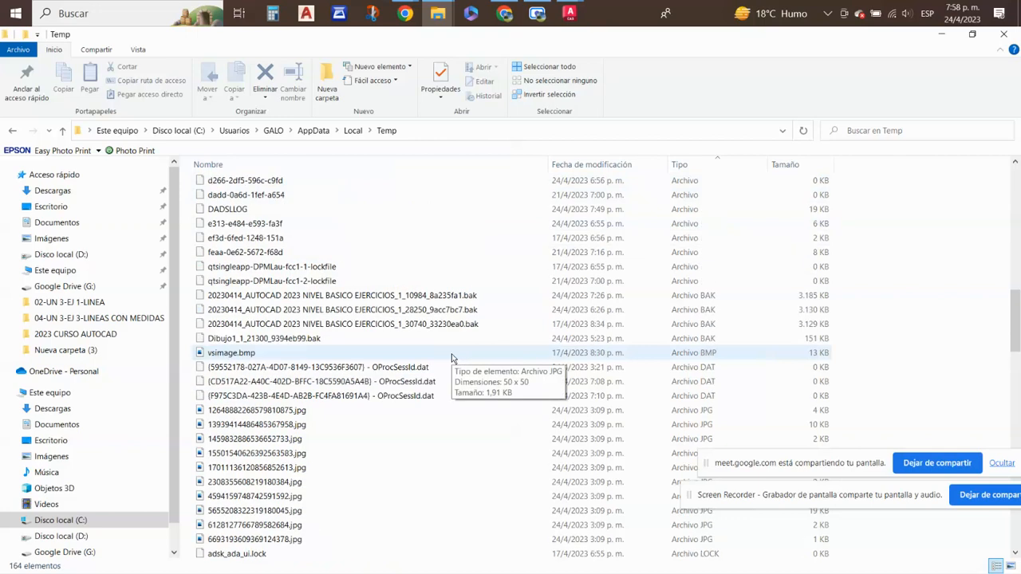
{"action": "scroll", "coordinate": [452, 358], "scroll_direction": "up", "scroll_amount": 1}
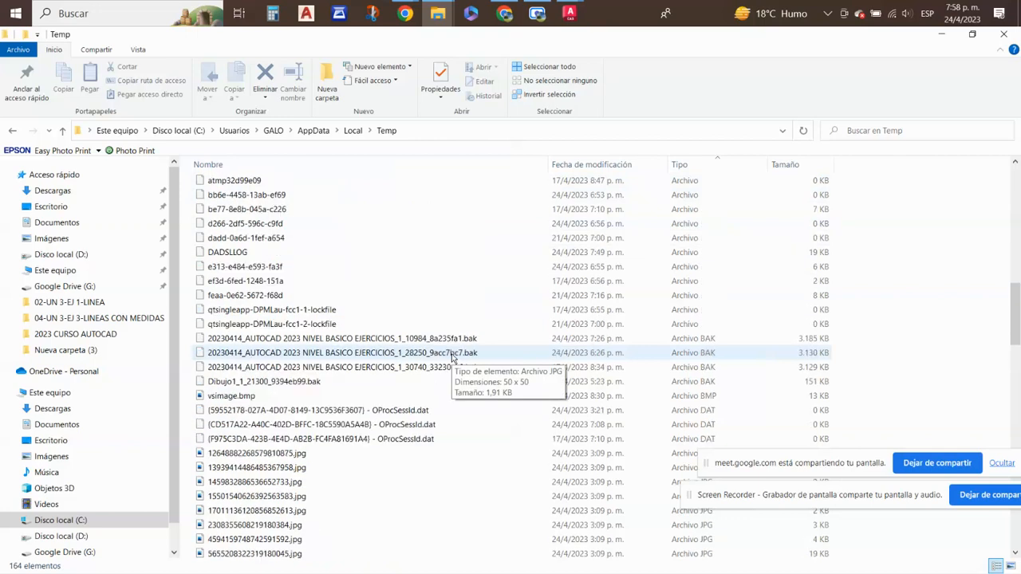
{"action": "scroll", "coordinate": [323, 343], "scroll_direction": "up", "scroll_amount": 2}
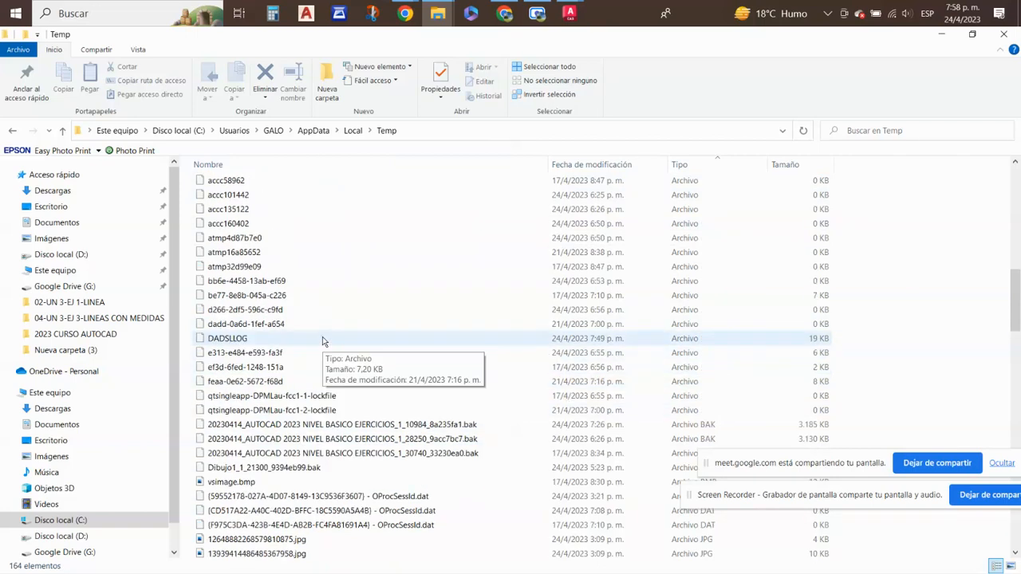
{"action": "scroll", "coordinate": [323, 343], "scroll_direction": "up", "scroll_amount": 8}
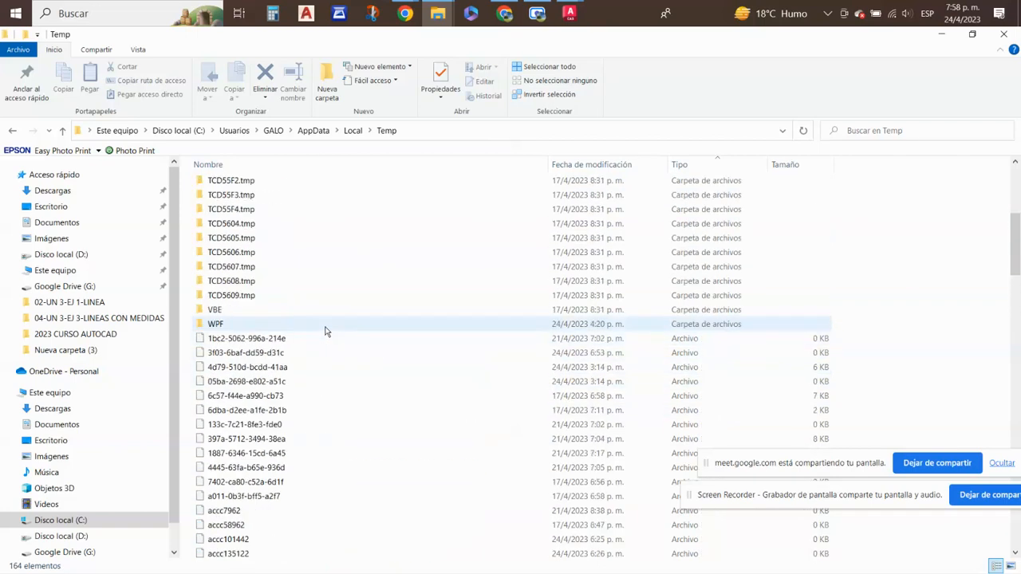
{"action": "scroll", "coordinate": [326, 331], "scroll_direction": "down", "scroll_amount": 3}
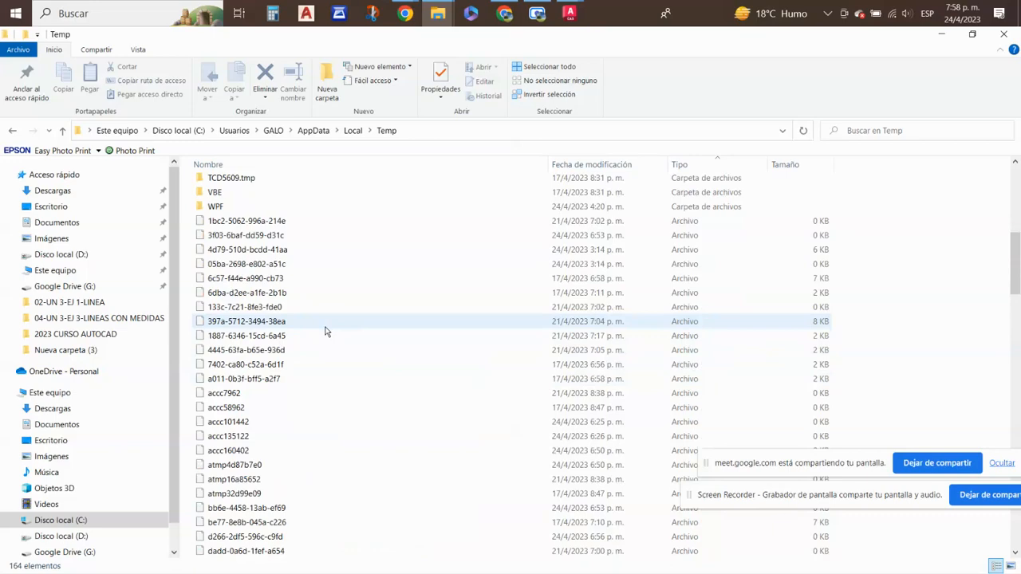
{"action": "scroll", "coordinate": [326, 331], "scroll_direction": "down", "scroll_amount": 15}
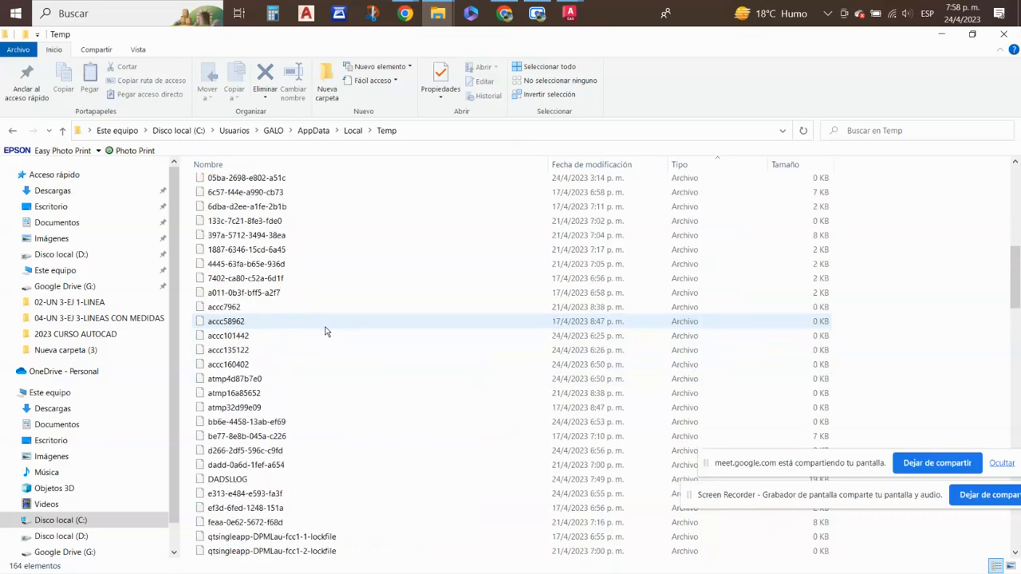
{"action": "scroll", "coordinate": [456, 423], "scroll_direction": "down", "scroll_amount": 7}
{"action": "scroll", "coordinate": [456, 414], "scroll_direction": "down", "scroll_amount": 8}
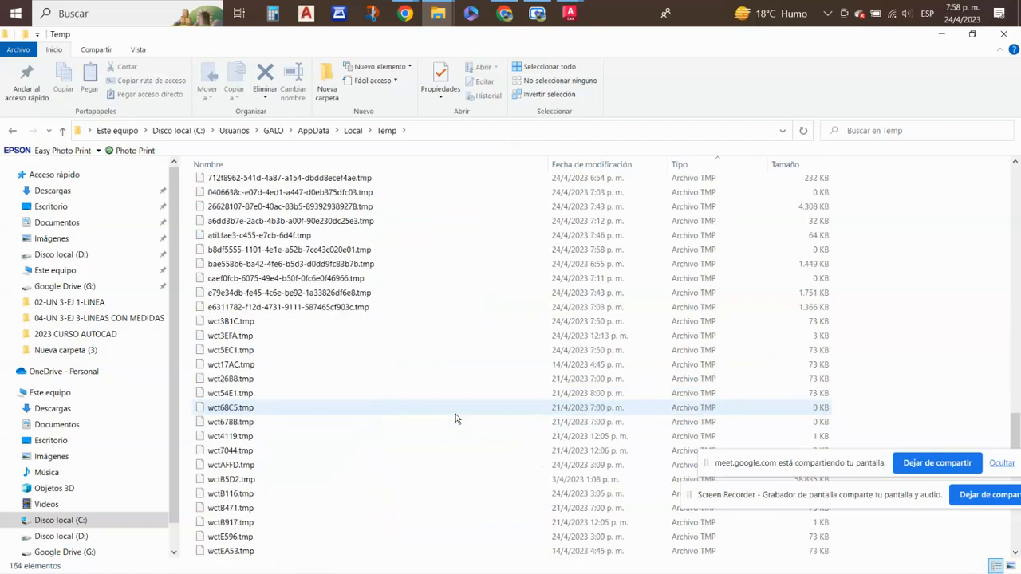
{"action": "scroll", "coordinate": [455, 415], "scroll_direction": "down", "scroll_amount": 8}
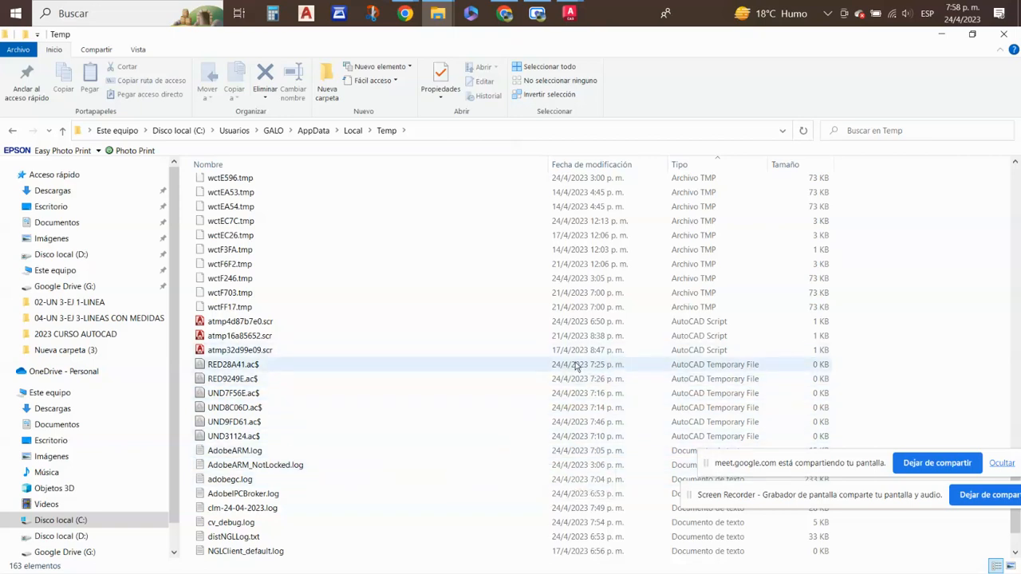
- Try to rename the temporary file RED9249E.ac$ in the Temp folder as RED9249E.dwg
{"action": "left_click", "coordinate": [224, 380]}
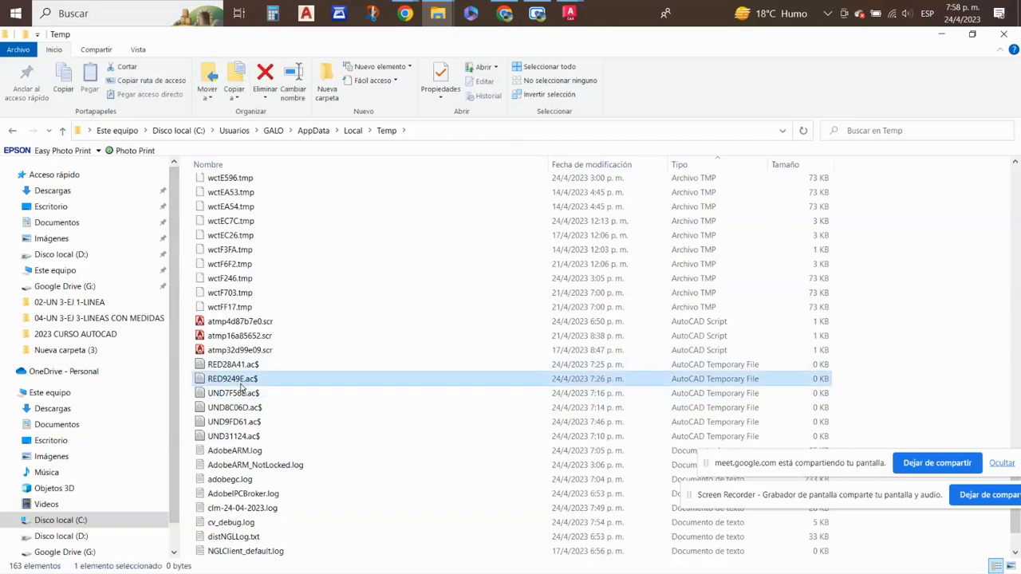
{"action": "left_click", "coordinate": [238, 382]}
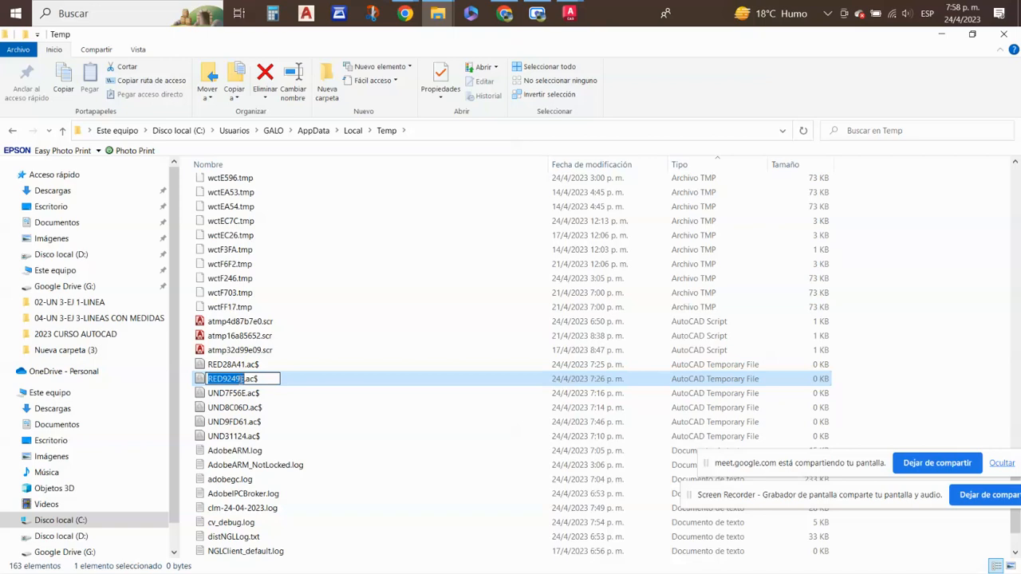
{"action": "left_click_drag", "start_coordinate": [245, 382], "coordinate": [272, 383]}
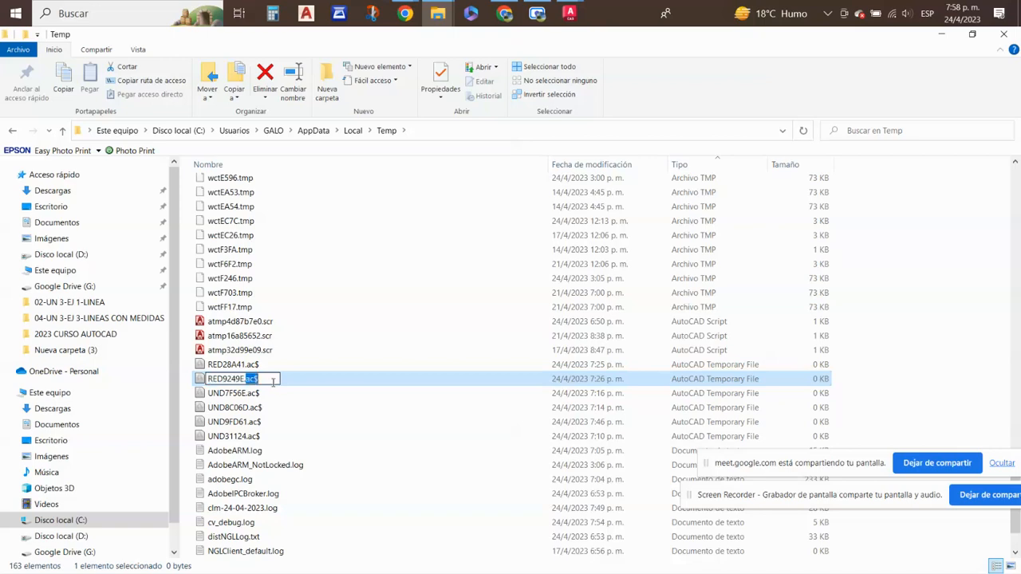
{"action": "type", "text": ".dwg"}
{"action": "key", "text": "Return"}
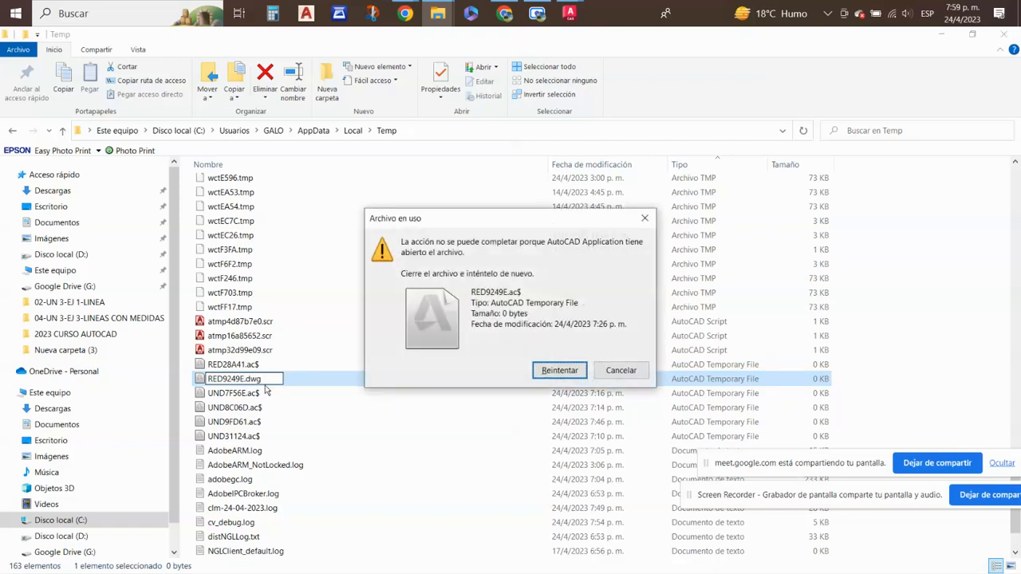
{"action": "key", "text": "Escape"}
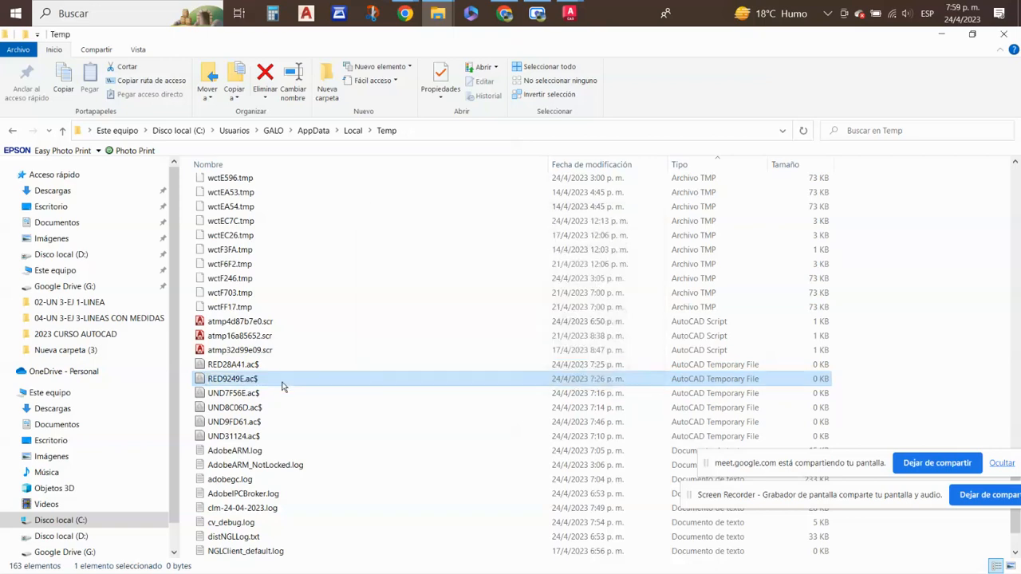
{"action": "left_click", "coordinate": [255, 382]}
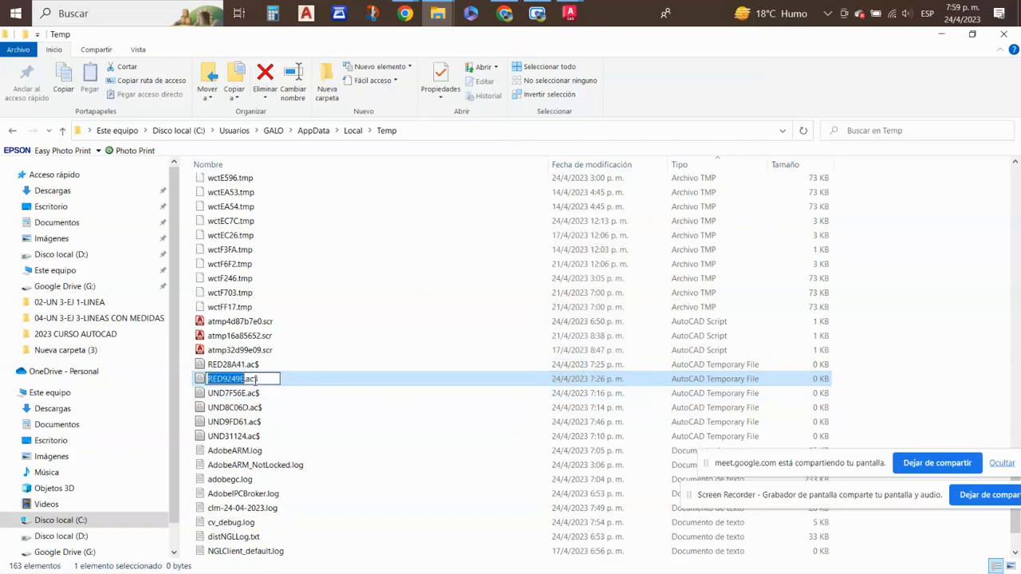
{"action": "left_click", "coordinate": [262, 382]}
{"action": "left_click", "coordinate": [248, 394]}
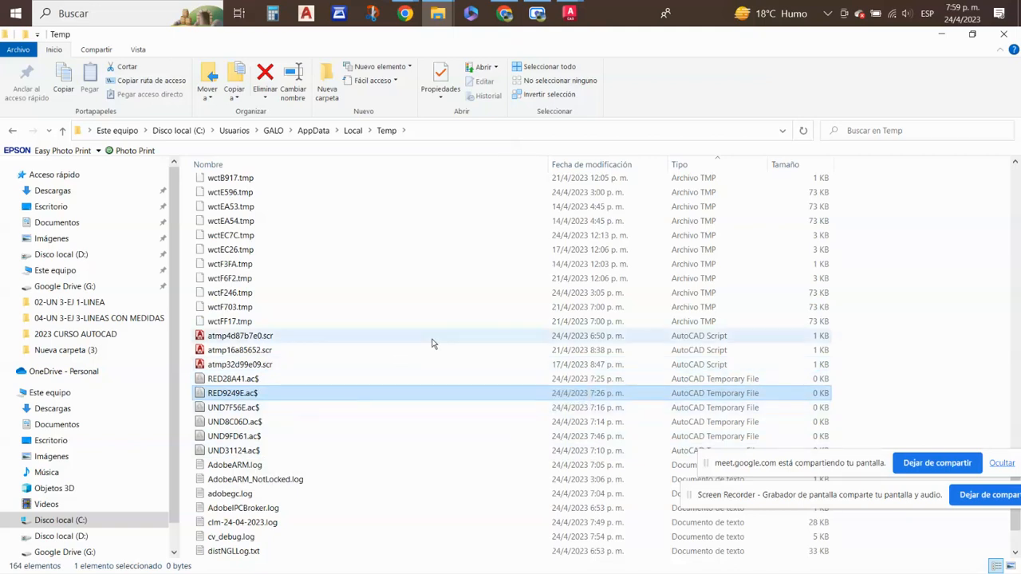
- Return to 20230414_AUTOCAD 2023 NIVEL BASICO EJERCICIOS.dwg in AutoCAD and close the Opciones dialog, discarding its unsaved changes
{"action": "left_click", "coordinate": [570, 14]}
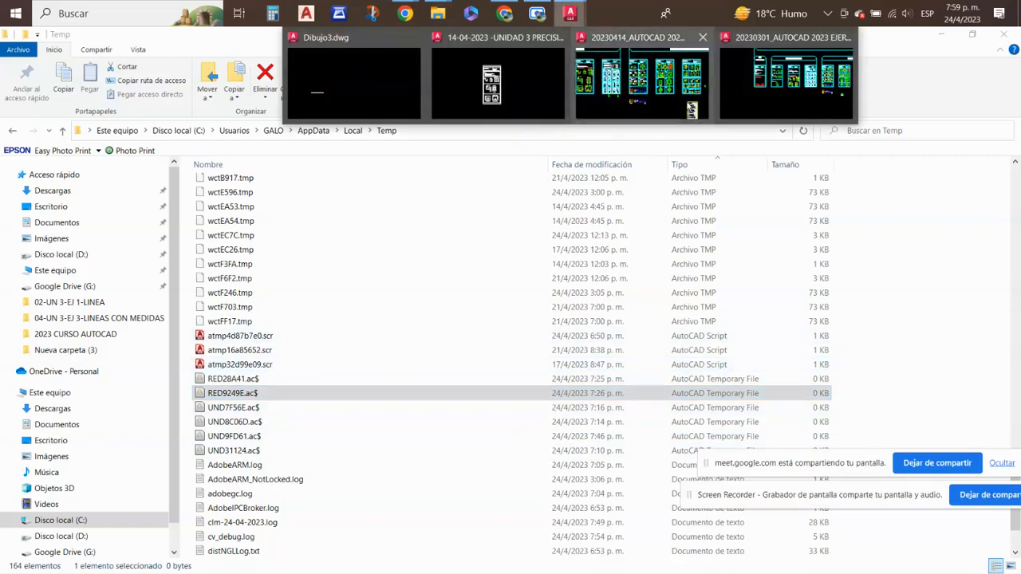
{"action": "left_click", "coordinate": [658, 89]}
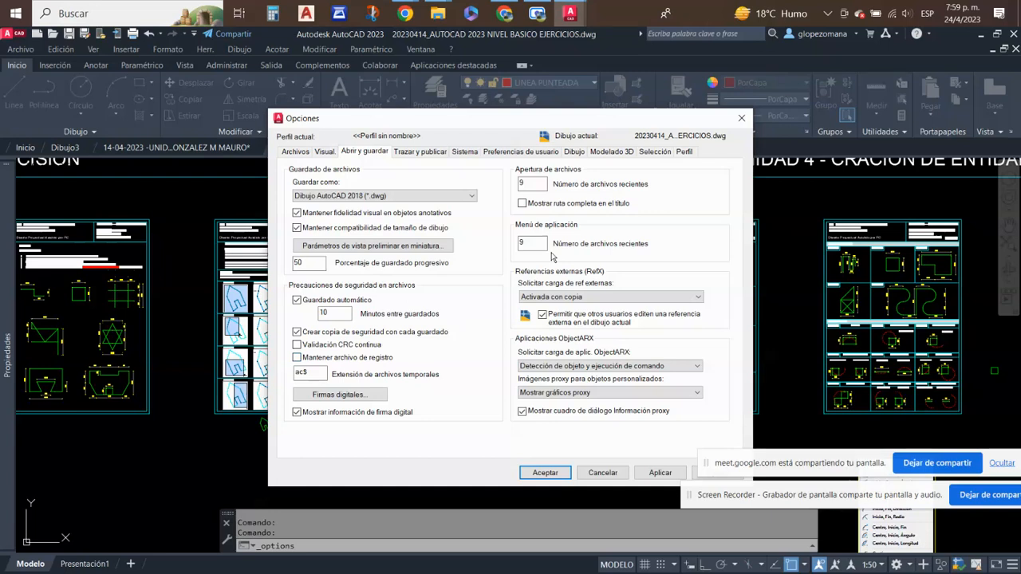
{"action": "left_click", "coordinate": [742, 118]}
{"action": "left_click", "coordinate": [666, 359]}
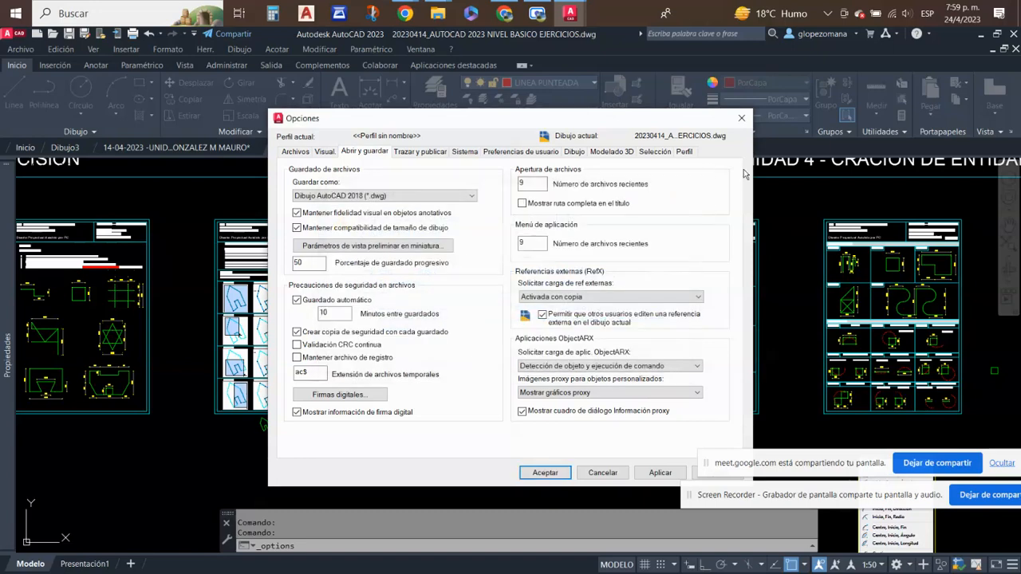
{"action": "left_click", "coordinate": [743, 118]}
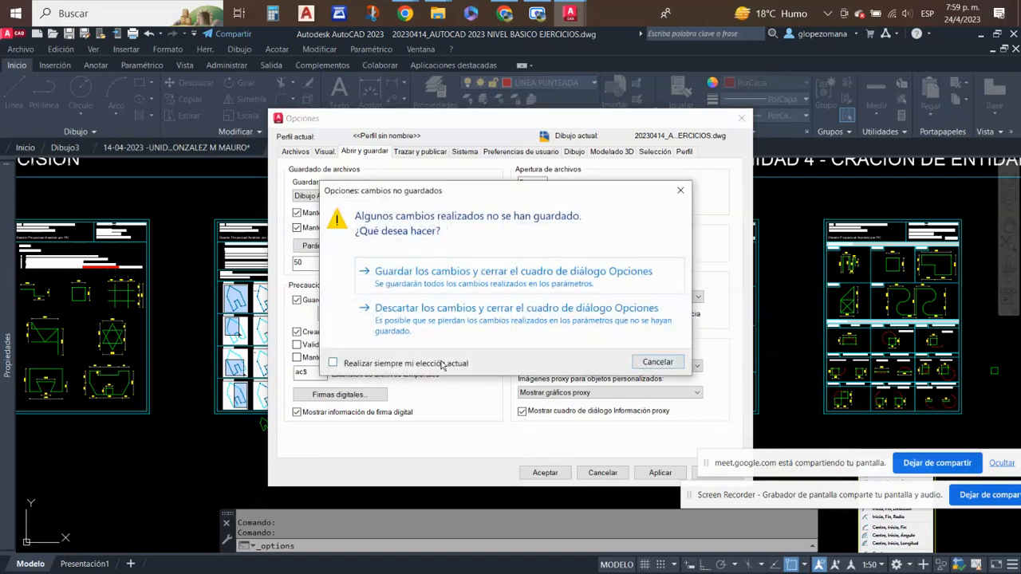
{"action": "key", "text": "Escape"}
{"action": "key", "text": "Escape"}
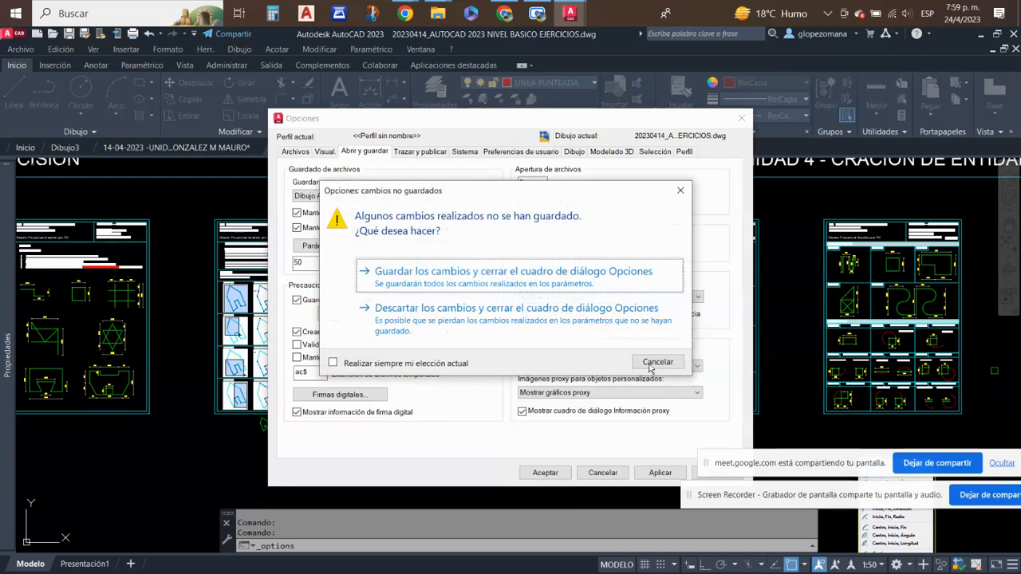
{"action": "left_click", "coordinate": [646, 368]}
{"action": "left_click", "coordinate": [601, 472]}
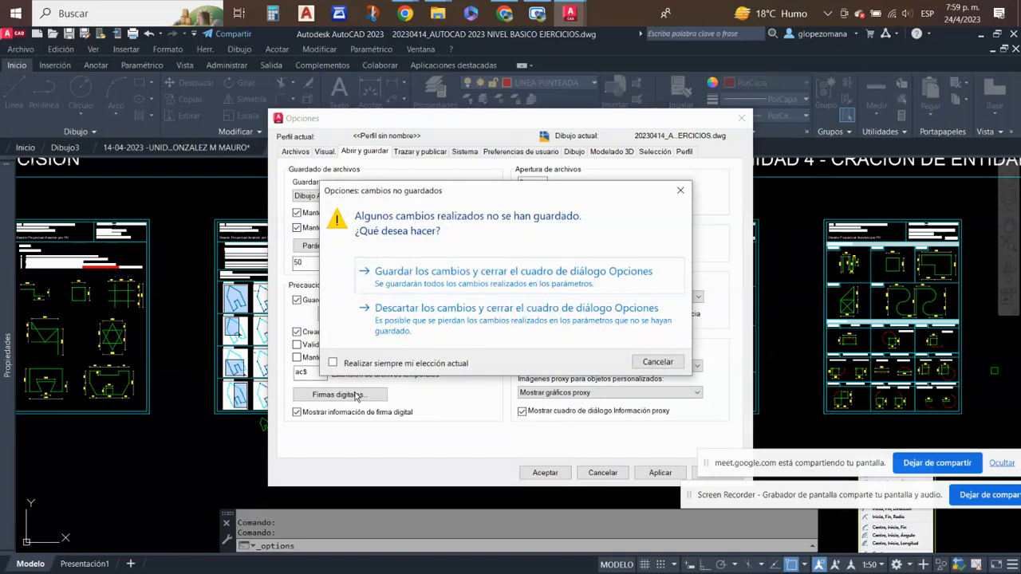
{"action": "left_click", "coordinate": [658, 363]}
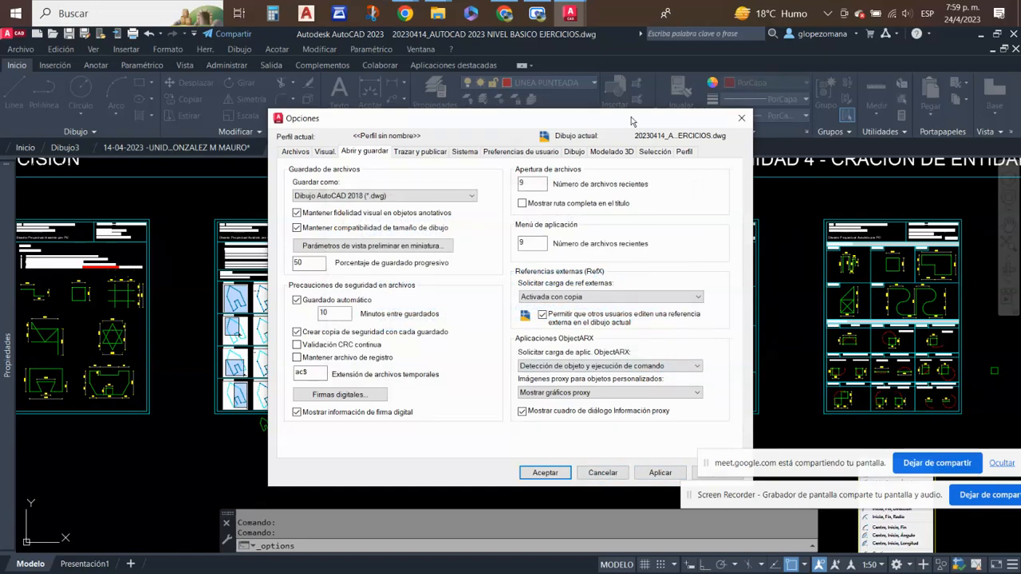
{"action": "left_click_drag", "start_coordinate": [634, 122], "coordinate": [494, 120]}
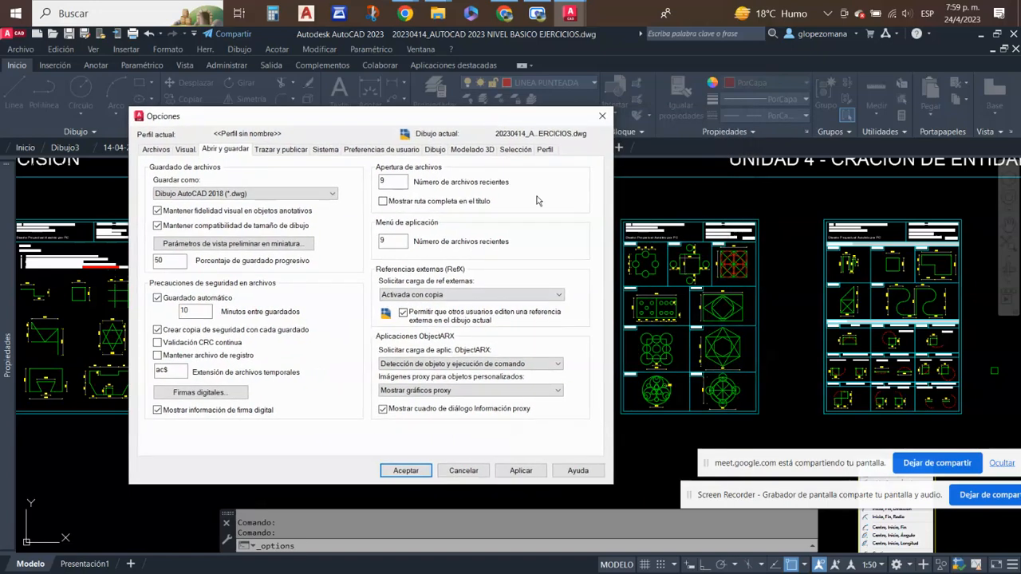
{"action": "left_click", "coordinate": [466, 475]}
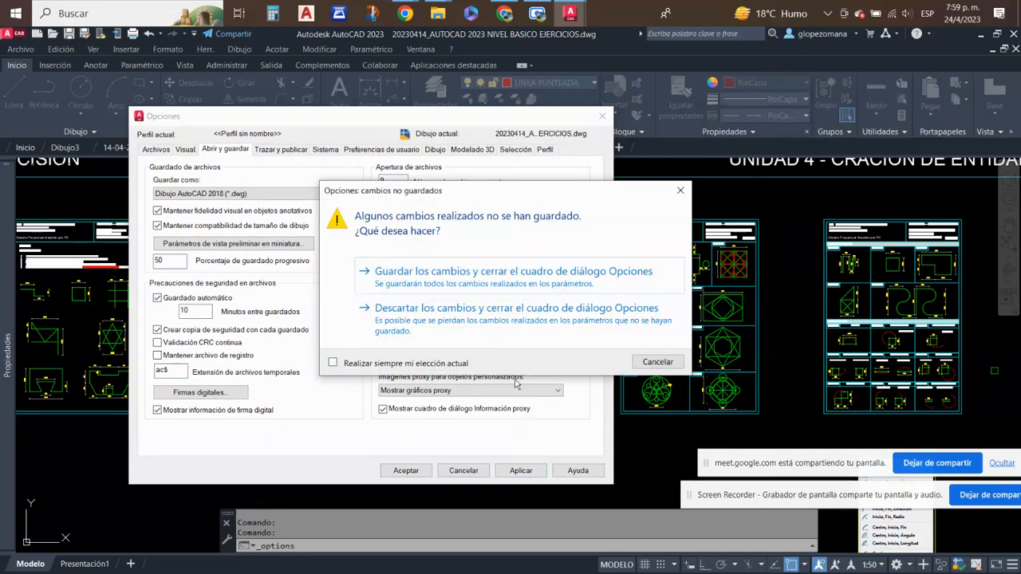
{"action": "left_click", "coordinate": [448, 309]}
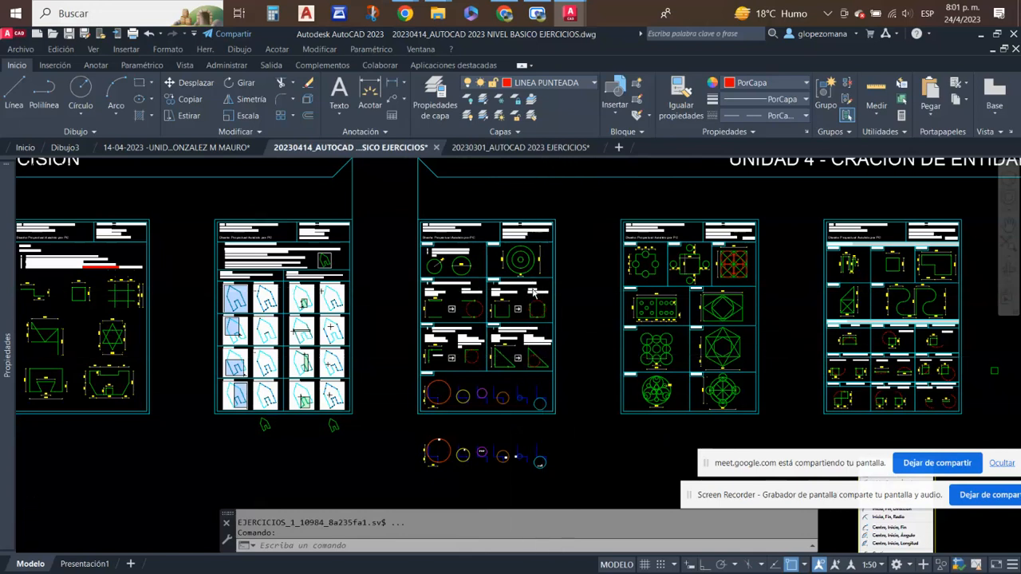
- Find an empty area above the Unidad 4 exercise sheets and show the additional drawing tools of the Dibujo group
{"action": "scroll", "coordinate": [535, 286], "scroll_direction": "up", "scroll_amount": 2}
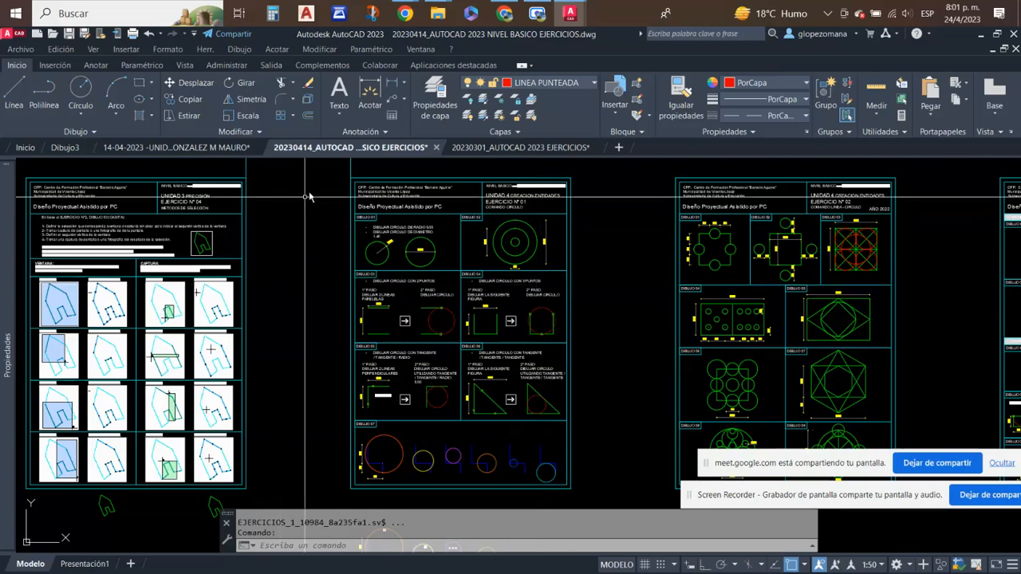
{"action": "scroll", "coordinate": [324, 209], "scroll_direction": "down", "scroll_amount": 2}
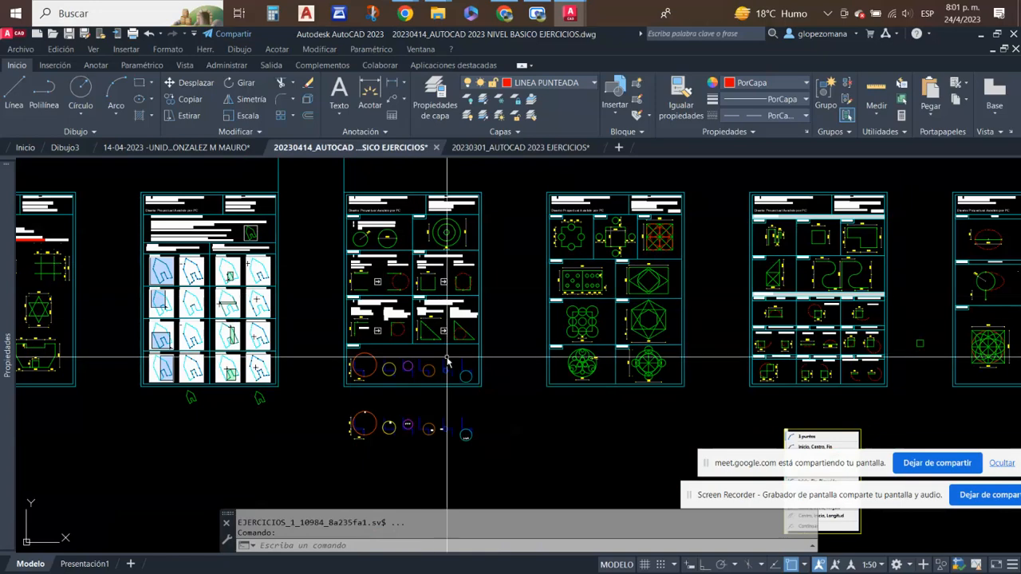
{"action": "scroll", "coordinate": [417, 392], "scroll_direction": "up", "scroll_amount": 5}
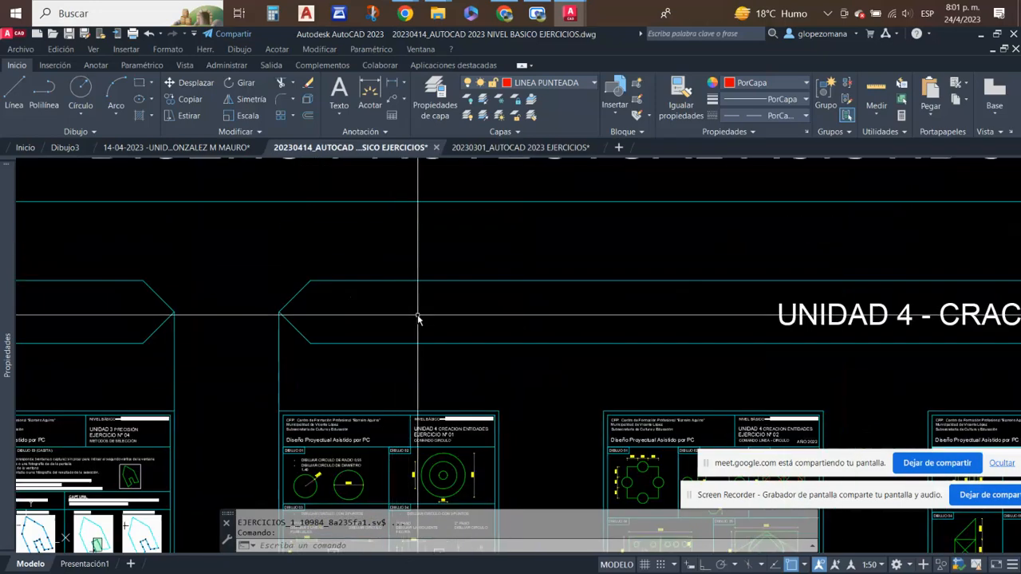
{"action": "mouse_move", "coordinate": [417, 314]}
{"action": "middle_mouse_down"}
{"action": "mouse_move", "coordinate": [440, 358]}
{"action": "mouse_move", "coordinate": [405, 573]}
{"action": "middle_mouse_up"}
{"action": "middle_click_drag", "start_coordinate": [392, 232], "coordinate": [425, 423]}
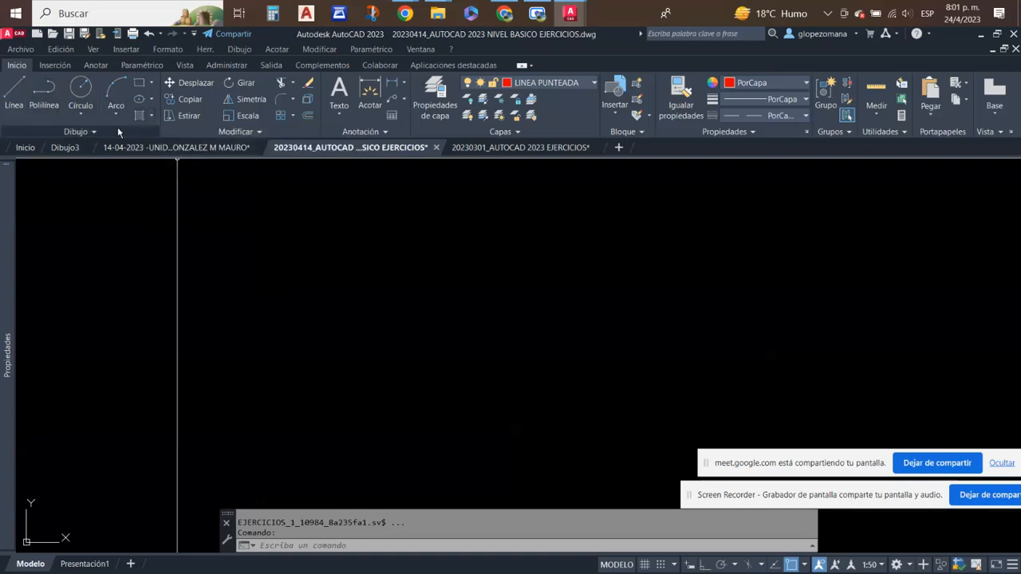
{"action": "left_click", "coordinate": [95, 131]}
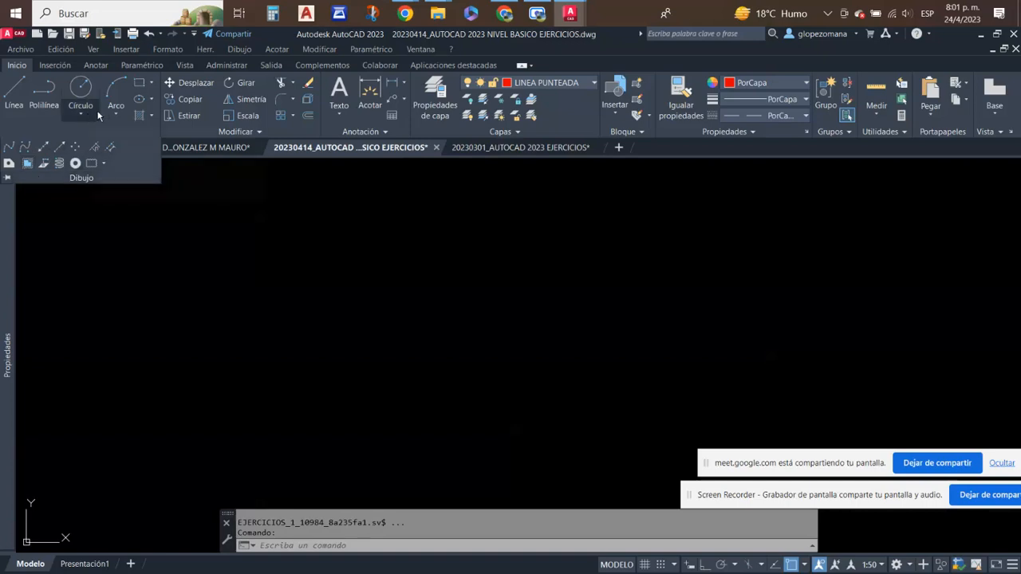
{"action": "key", "text": "Escape"}
{"action": "key", "text": "Escape"}
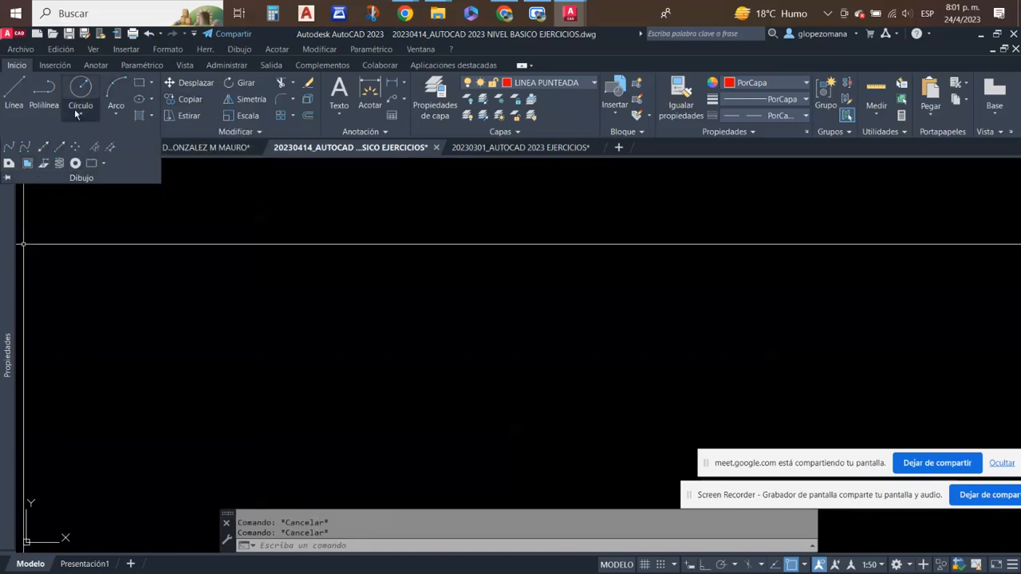
- Switch to Chrome and open the DAPC-04-CREACION DE ENTIDADES document from the suggested files in Google Drive
{"action": "left_click", "coordinate": [342, 296]}
{"action": "key", "text": "Escape"}
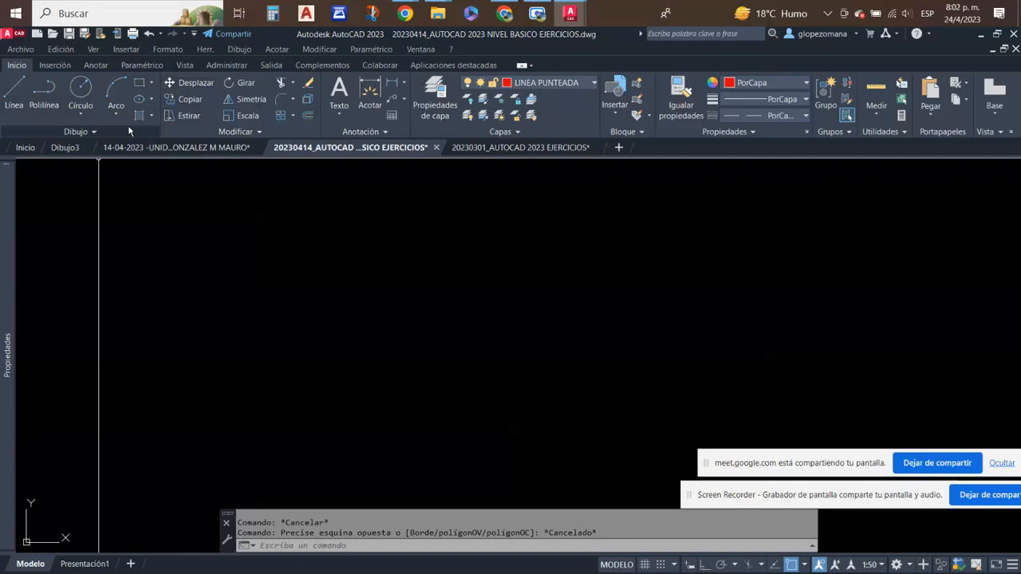
{"action": "mouse_move", "coordinate": [504, 15]}
{"action": "left_click", "coordinate": [504, 14]}
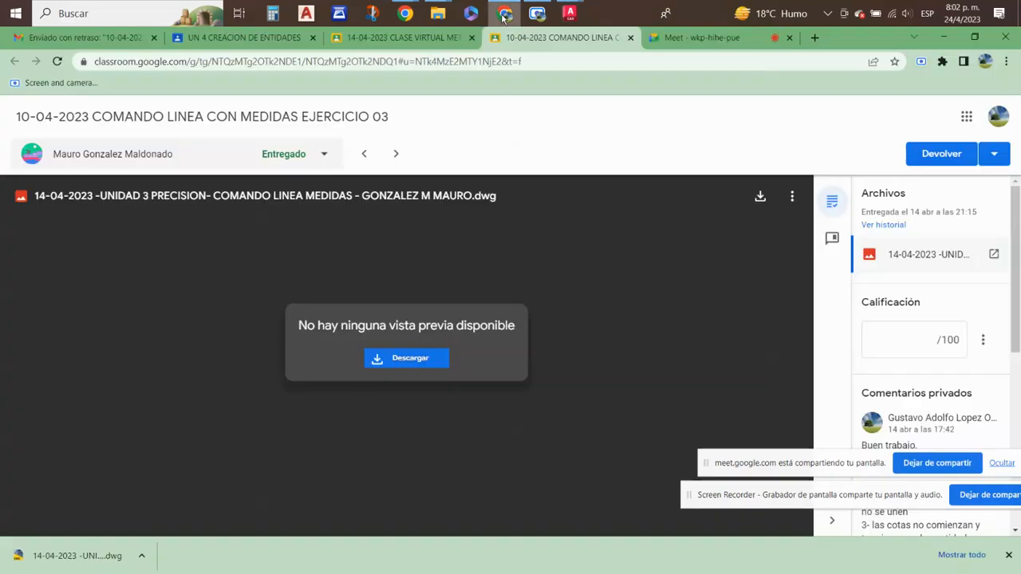
{"action": "left_click", "coordinate": [248, 38]}
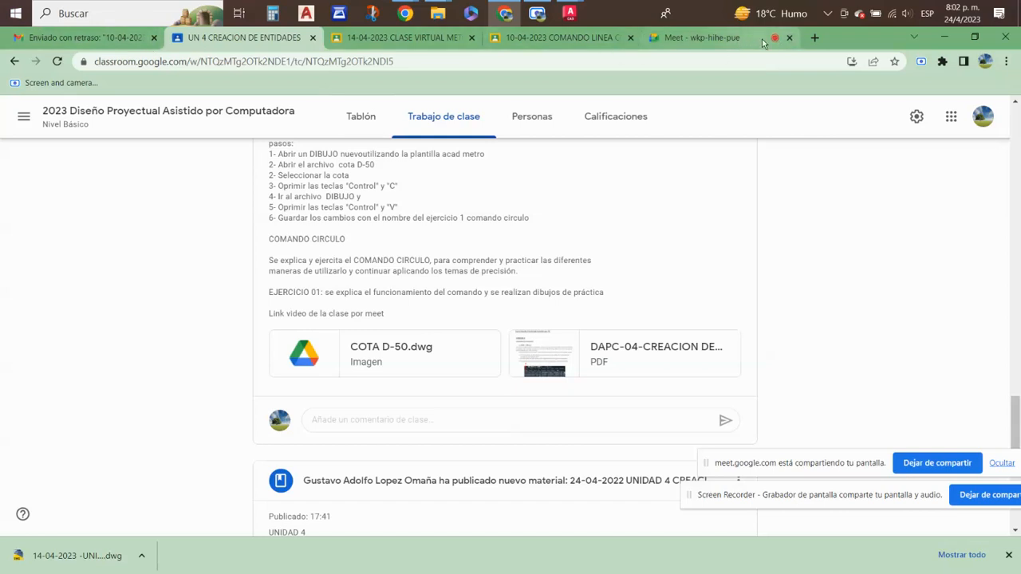
{"action": "left_click", "coordinate": [951, 118]}
{"action": "left_click", "coordinate": [953, 169]}
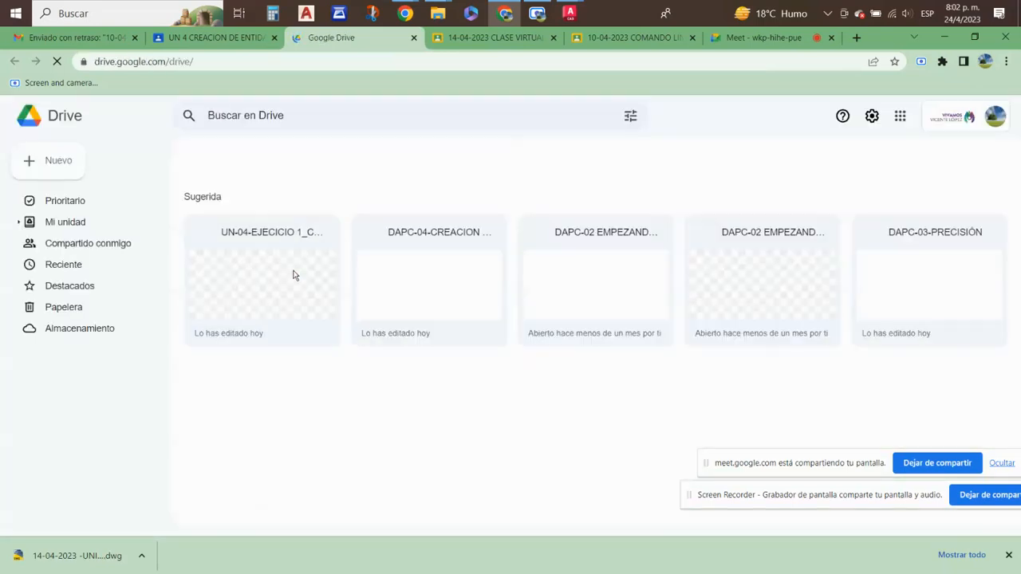
{"action": "left_click", "coordinate": [288, 264]}
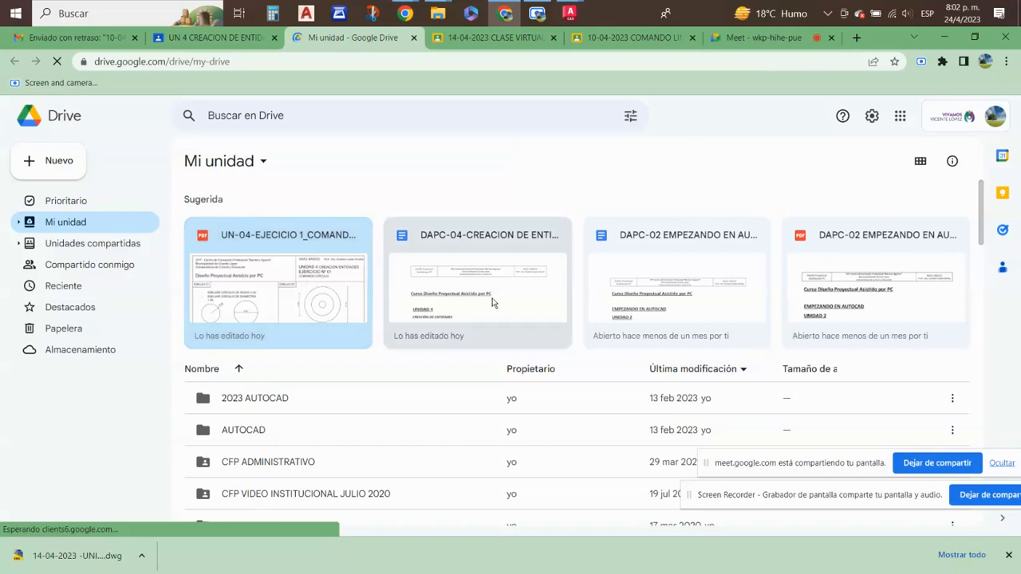
{"action": "left_click", "coordinate": [460, 278]}
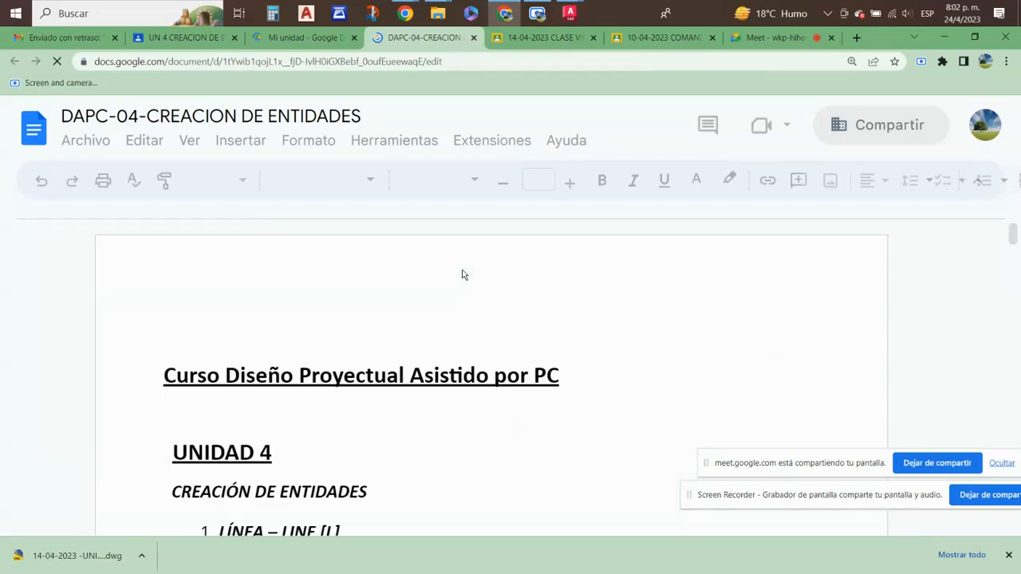
- Review the LÍNEA and POLILÍNEA sections of the Unidad 4 document, including their instructions and example figures
{"action": "scroll", "coordinate": [444, 344], "scroll_direction": "down", "scroll_amount": 1}
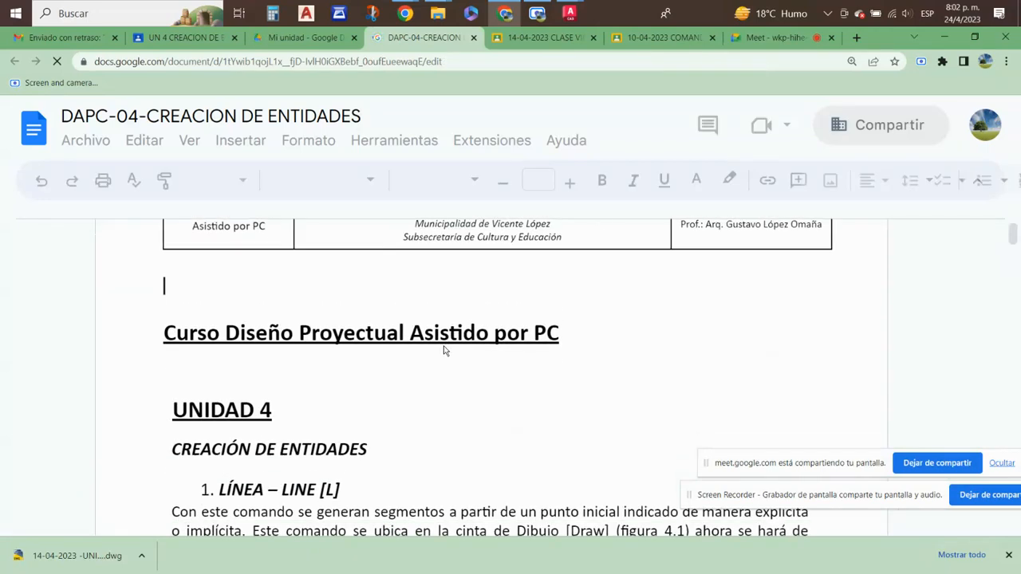
{"action": "scroll", "coordinate": [442, 345], "scroll_direction": "down", "scroll_amount": 1}
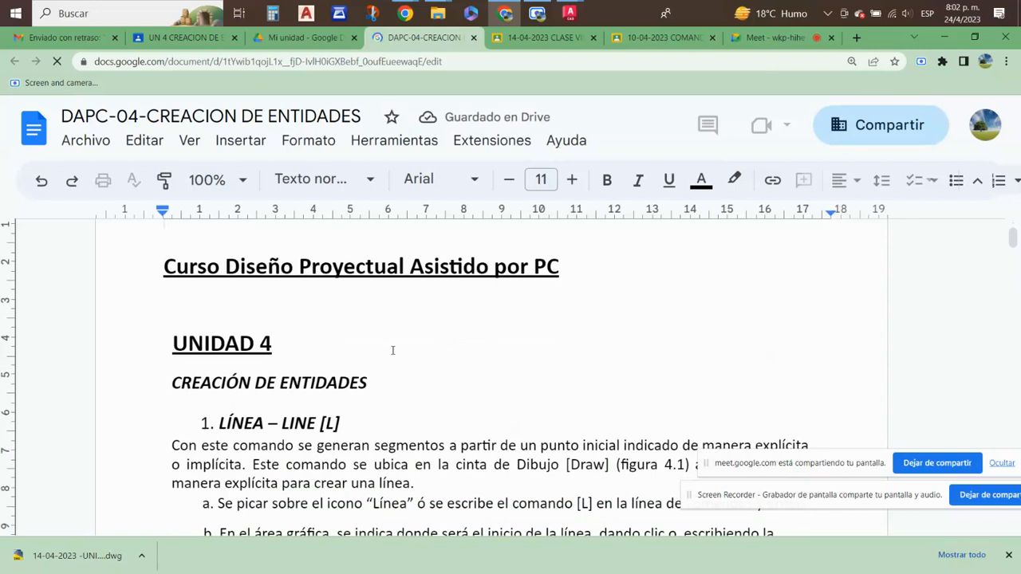
{"action": "scroll", "coordinate": [392, 349], "scroll_direction": "down", "scroll_amount": 2}
{"action": "scroll", "coordinate": [393, 351], "scroll_direction": "down", "scroll_amount": 1}
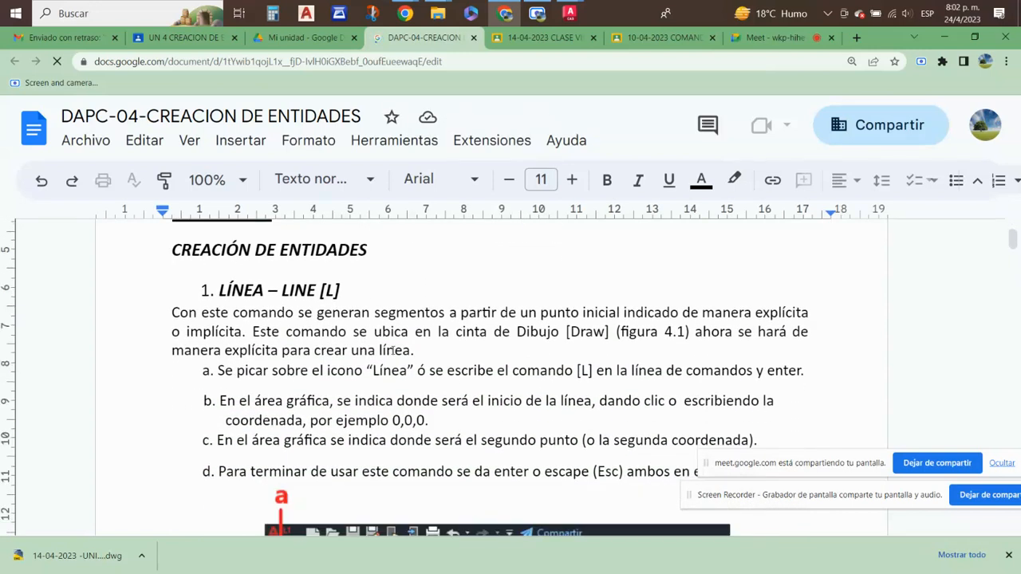
{"action": "scroll", "coordinate": [392, 351], "scroll_direction": "down", "scroll_amount": 1}
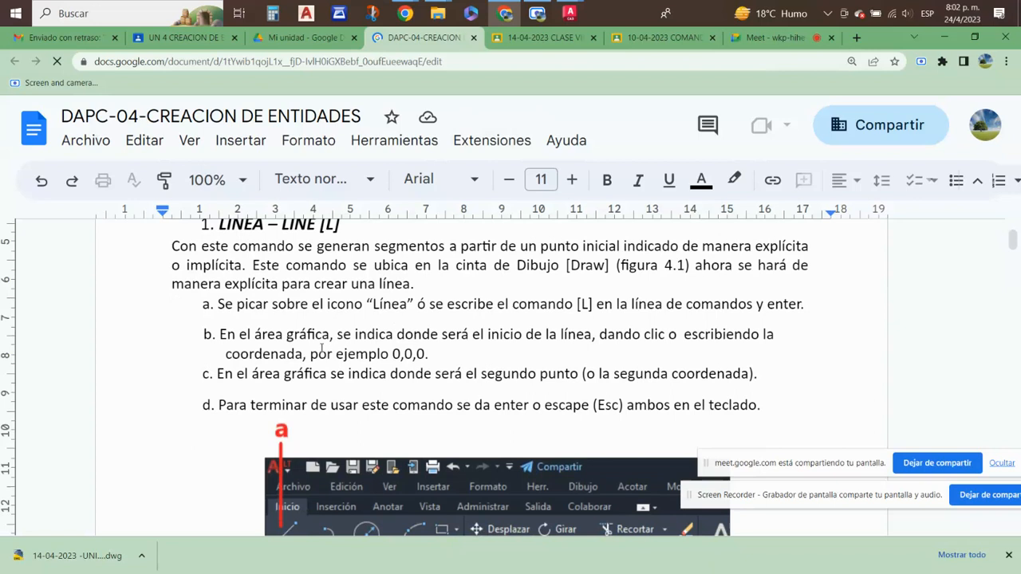
{"action": "scroll", "coordinate": [357, 351], "scroll_direction": "down", "scroll_amount": 1}
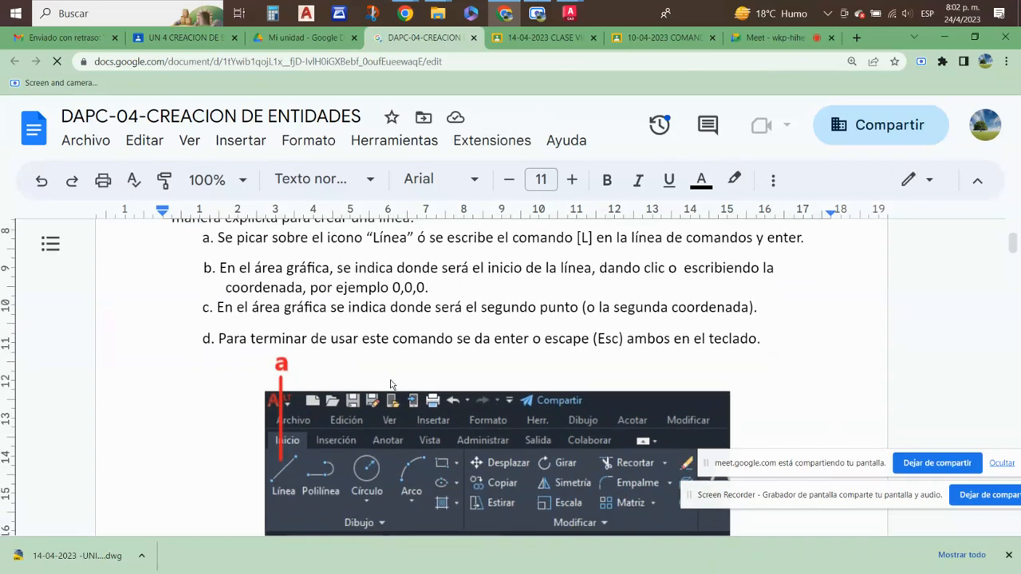
{"action": "scroll", "coordinate": [714, 318], "scroll_direction": "down", "scroll_amount": 1}
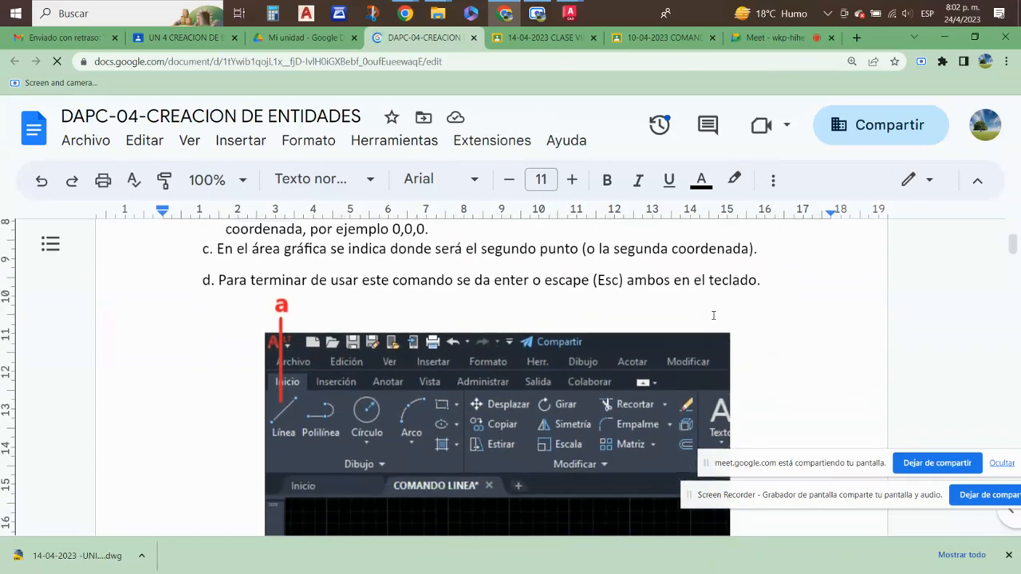
{"action": "scroll", "coordinate": [715, 296], "scroll_direction": "down", "scroll_amount": 5}
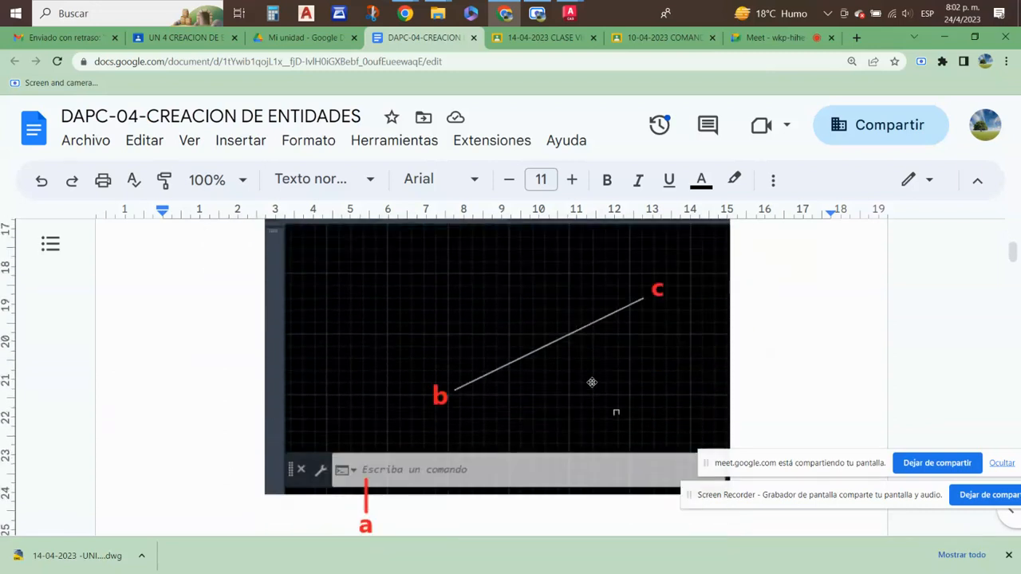
{"action": "scroll", "coordinate": [592, 382], "scroll_direction": "up", "scroll_amount": 5}
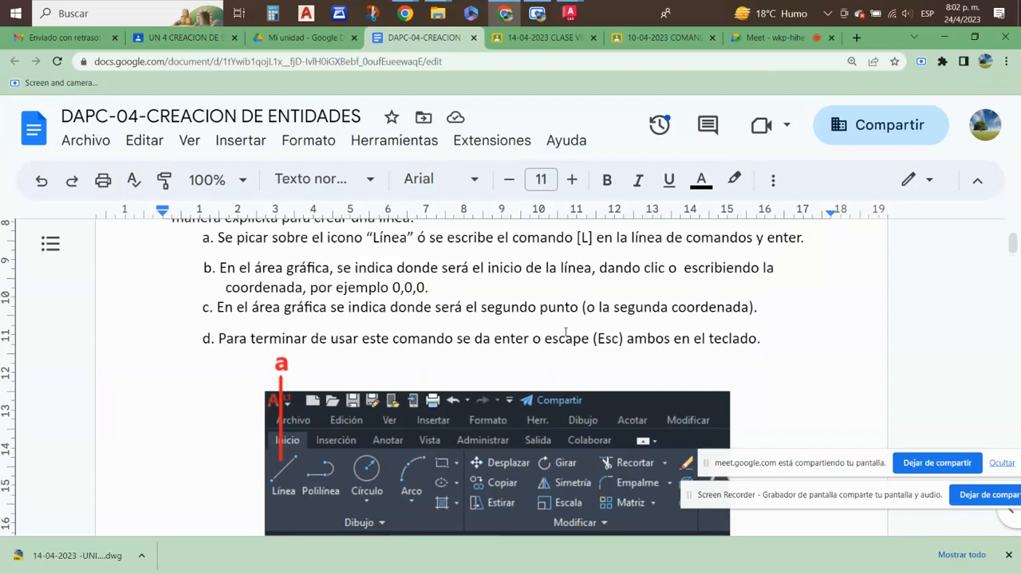
{"action": "scroll", "coordinate": [565, 332], "scroll_direction": "down", "scroll_amount": 5}
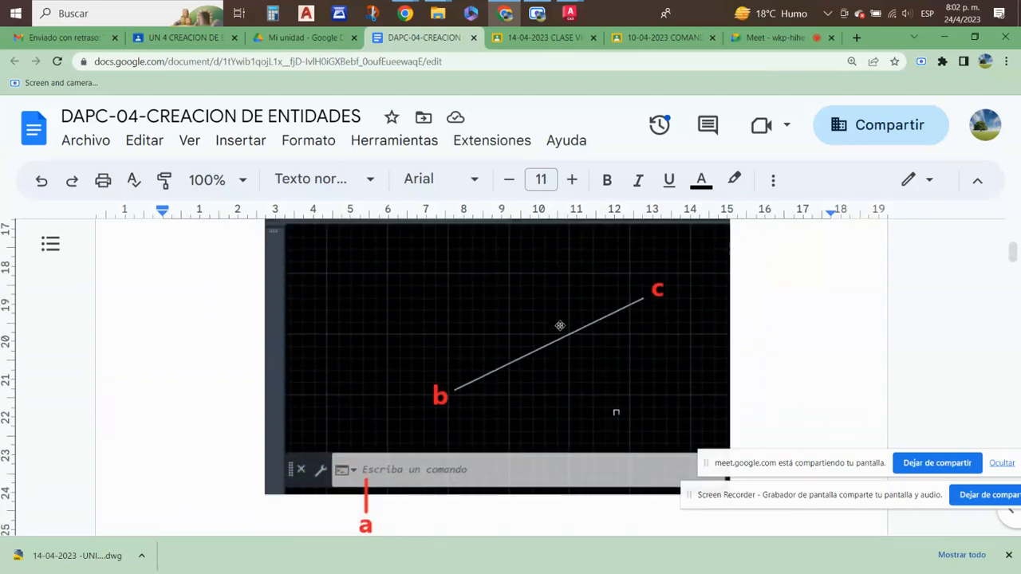
{"action": "scroll", "coordinate": [560, 326], "scroll_direction": "down", "scroll_amount": 5}
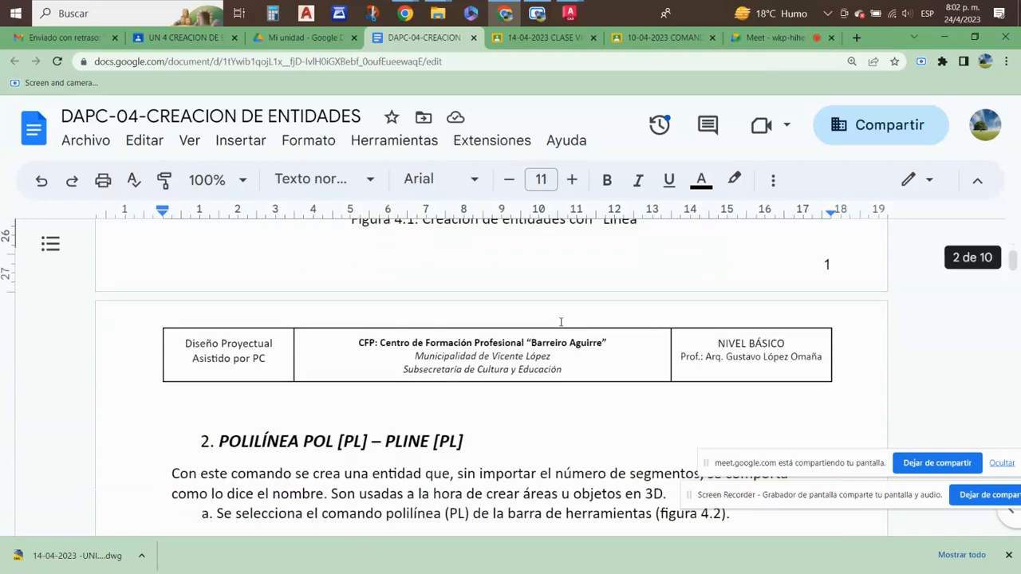
{"action": "scroll", "coordinate": [560, 321], "scroll_direction": "down", "scroll_amount": 2}
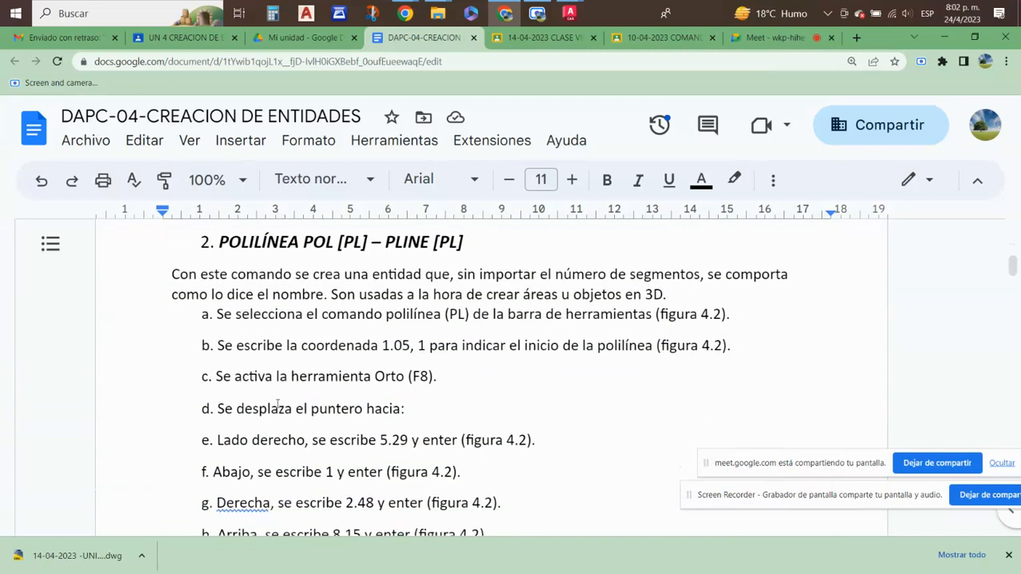
{"action": "scroll", "coordinate": [347, 405], "scroll_direction": "down", "scroll_amount": 10}
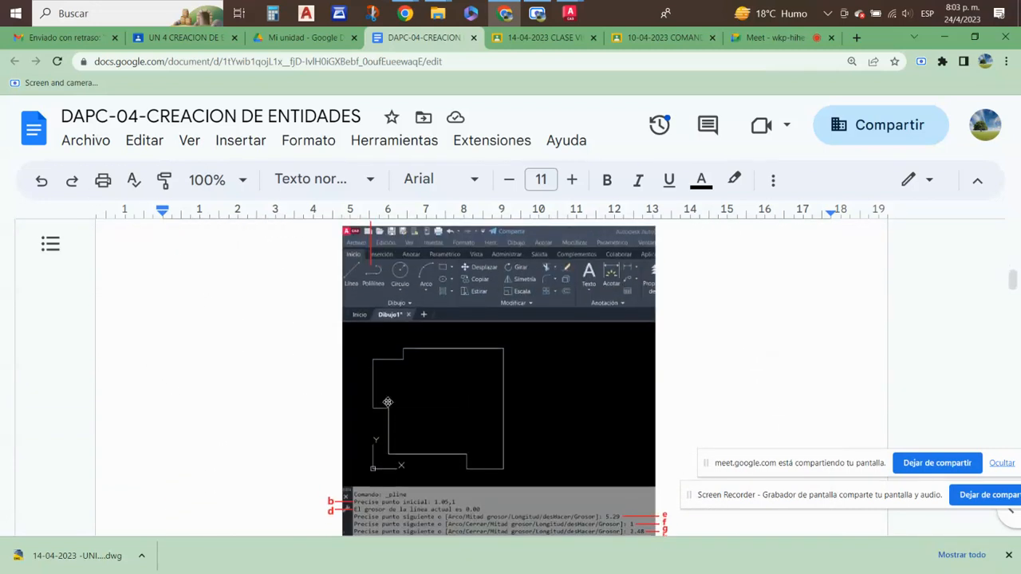
- Examine the CÍRCULO section of the document, from its introduction through the descriptions of the six creation methods
{"action": "scroll", "coordinate": [388, 402], "scroll_direction": "down", "scroll_amount": 5}
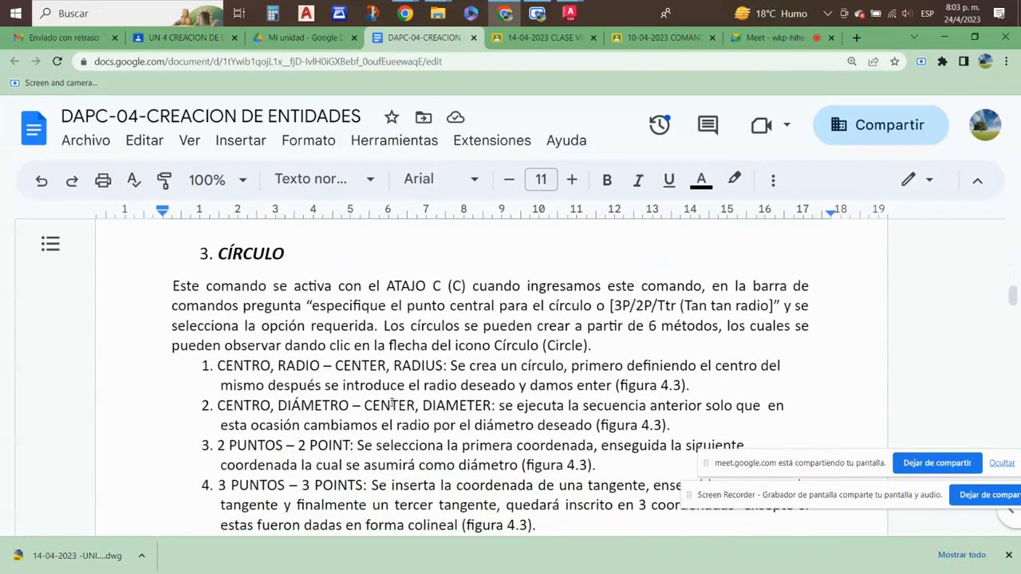
{"action": "scroll", "coordinate": [391, 403], "scroll_direction": "up", "scroll_amount": 1}
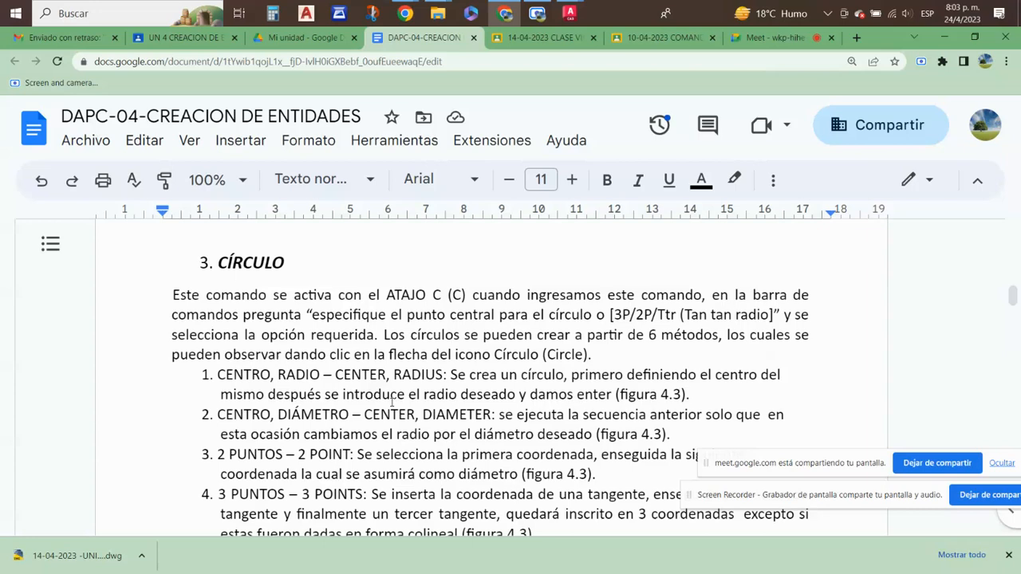
{"action": "scroll", "coordinate": [392, 403], "scroll_direction": "down", "scroll_amount": 1}
{"action": "scroll", "coordinate": [391, 403], "scroll_direction": "up", "scroll_amount": 1}
{"action": "scroll", "coordinate": [407, 442], "scroll_direction": "down", "scroll_amount": 2}
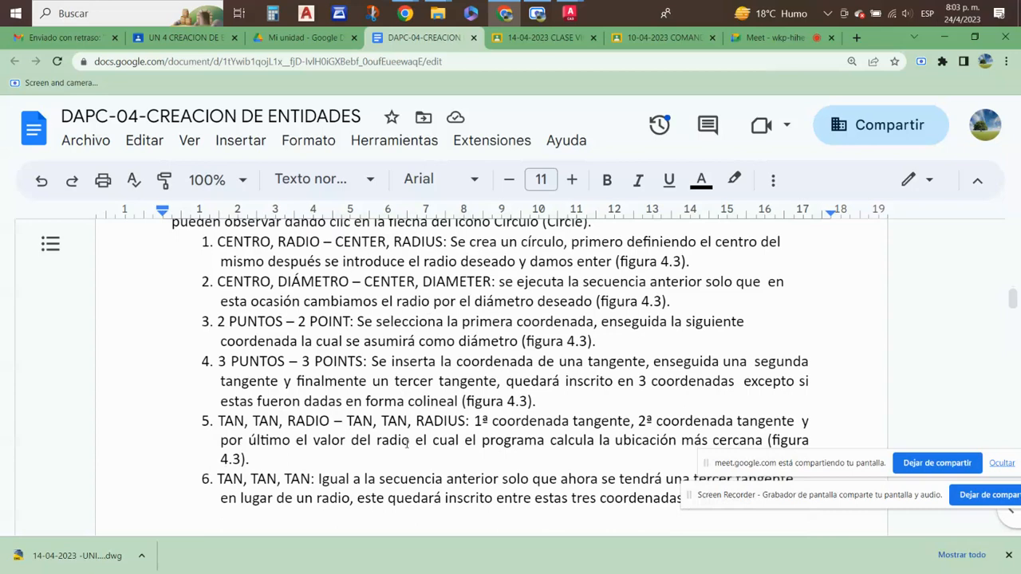
{"action": "scroll", "coordinate": [408, 442], "scroll_direction": "down", "scroll_amount": 2}
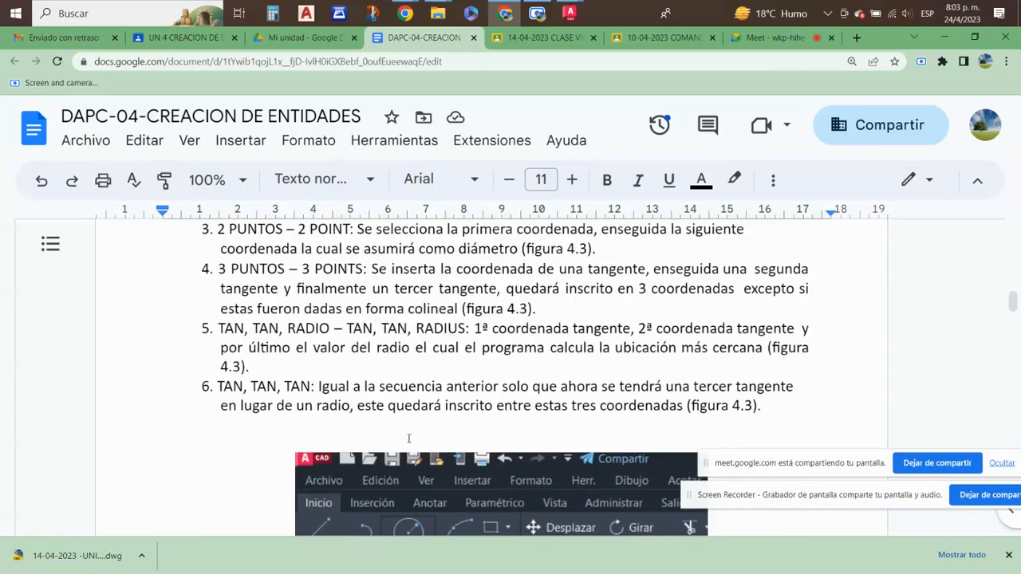
{"action": "scroll", "coordinate": [409, 439], "scroll_direction": "up", "scroll_amount": 5}
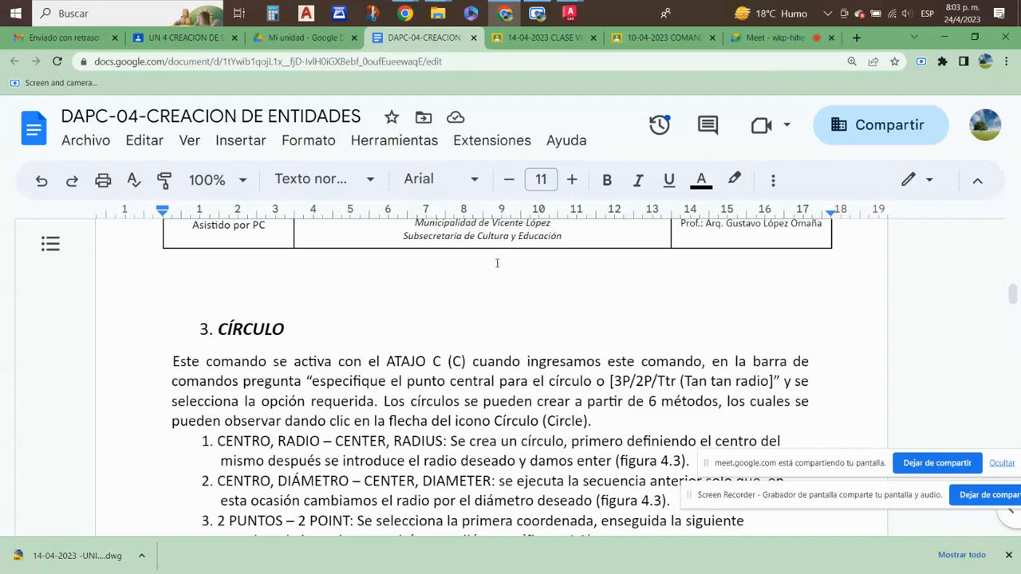
- Switch to AutoCAD, close 20230301_AUTOCAD 2023 EJERCICIOS.dwg and return to the 20230414 basic-level exercises drawing
{"action": "left_click", "coordinate": [570, 18]}
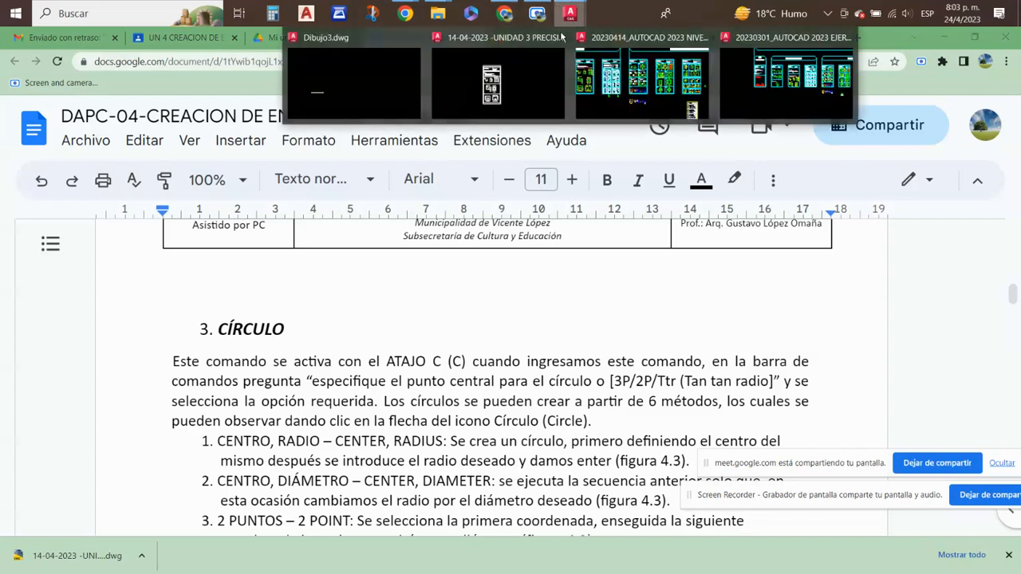
{"action": "left_click", "coordinate": [778, 81]}
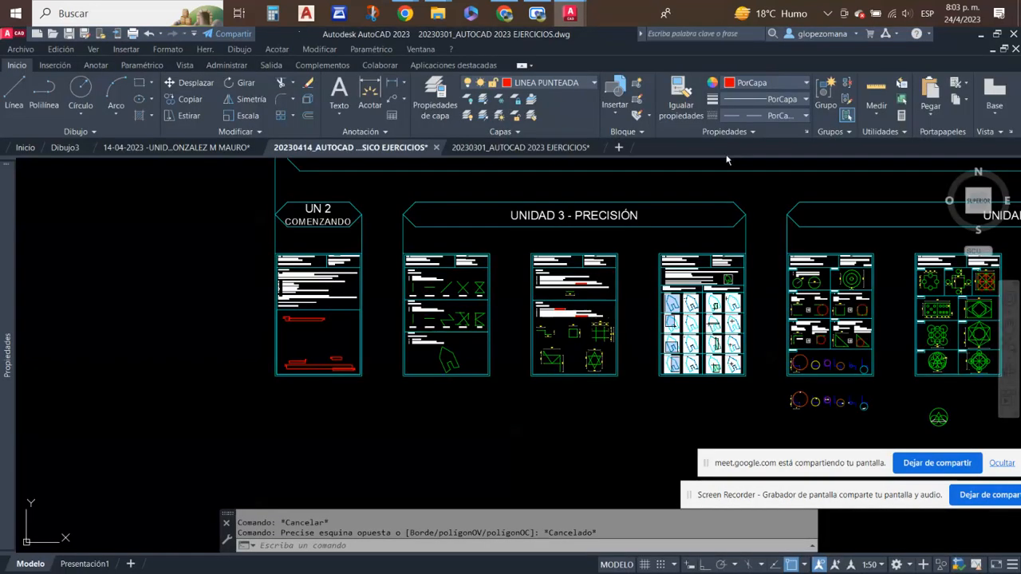
{"action": "left_click", "coordinate": [597, 150]}
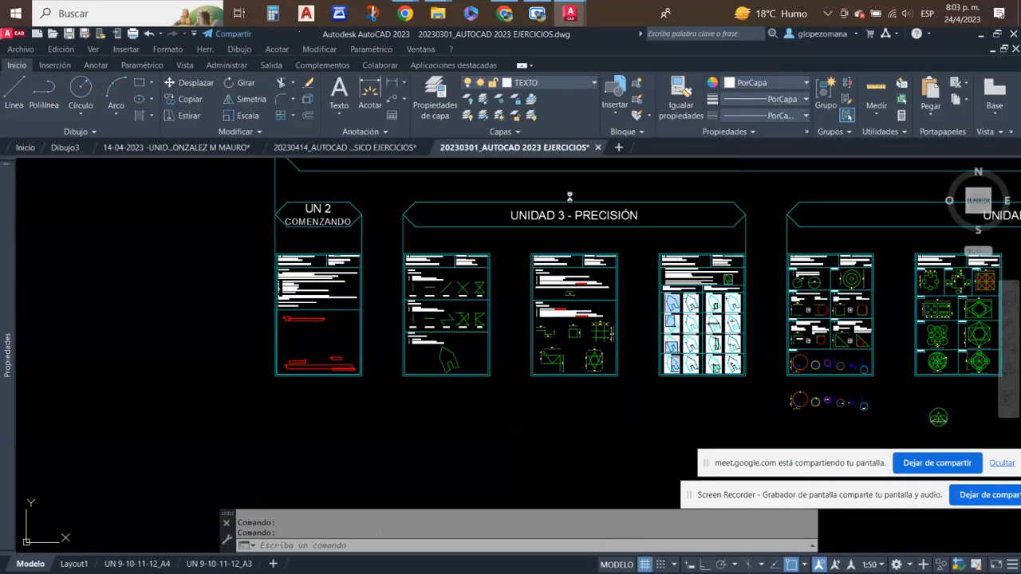
{"action": "left_click", "coordinate": [550, 335]}
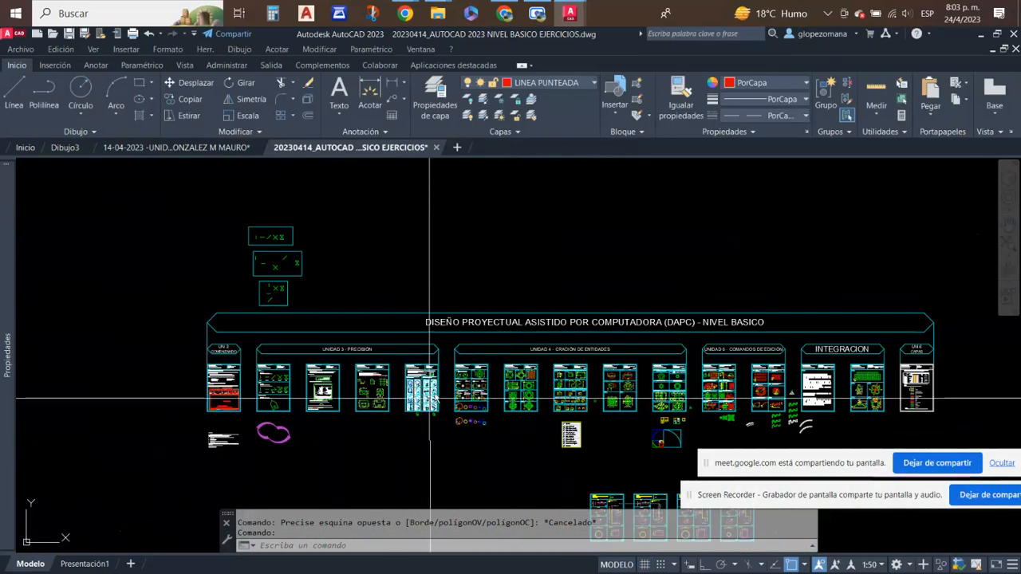
- In an empty area, demonstrate starting the Círculo command with the Centro, Radio tool and with the alias c, cancelling it each time
{"action": "scroll", "coordinate": [512, 279], "scroll_direction": "up", "scroll_amount": 3}
{"action": "scroll", "coordinate": [504, 304], "scroll_direction": "up", "scroll_amount": 3}
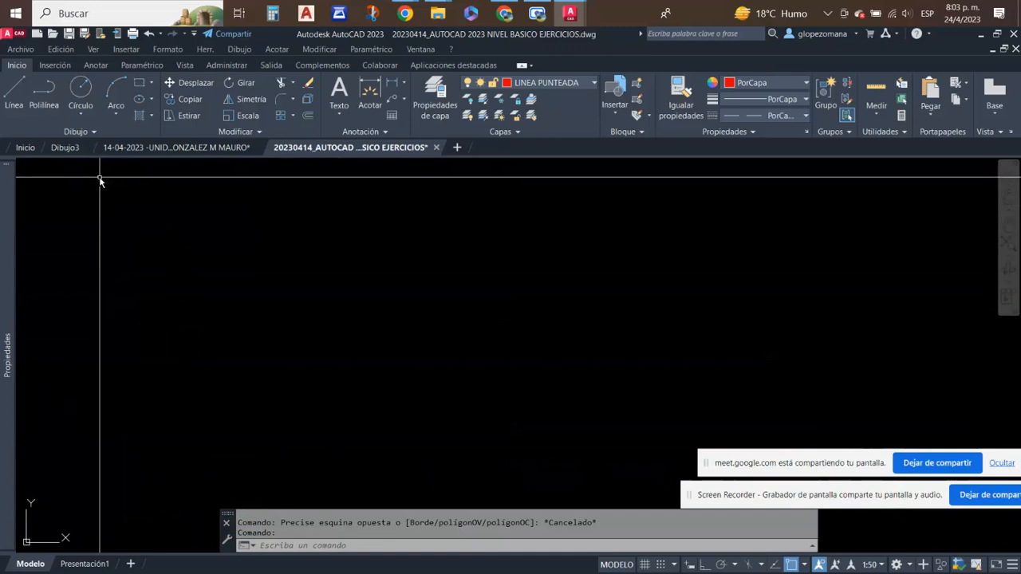
{"action": "left_click", "coordinate": [83, 94]}
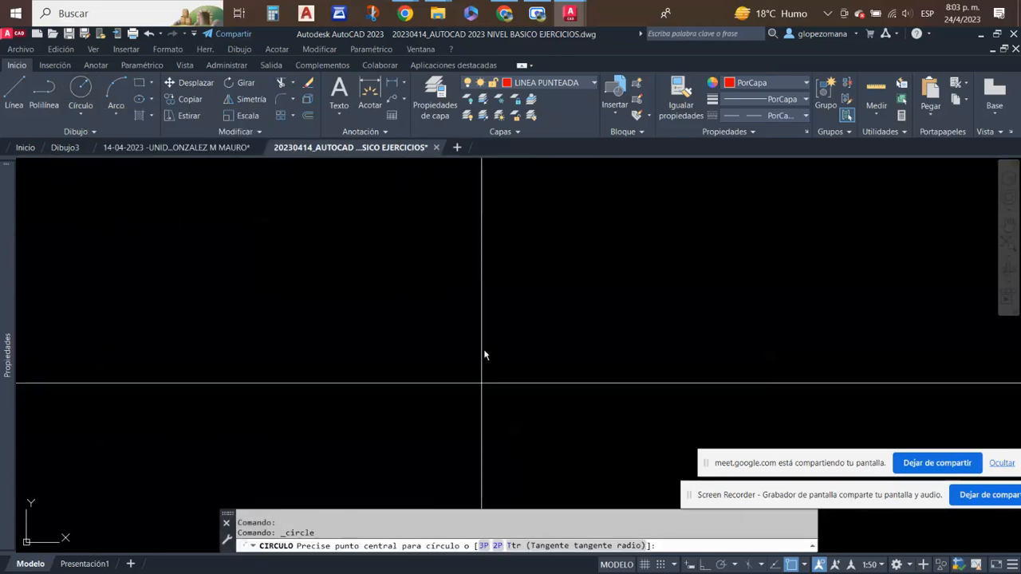
{"action": "key", "text": "Escape"}
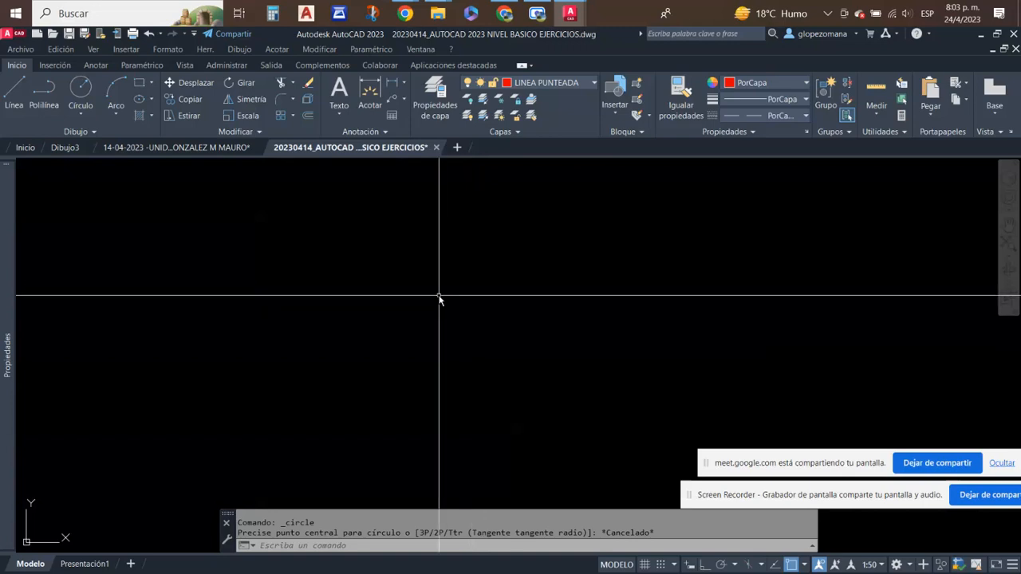
{"action": "type", "text": "c"}
{"action": "key", "text": "Return"}
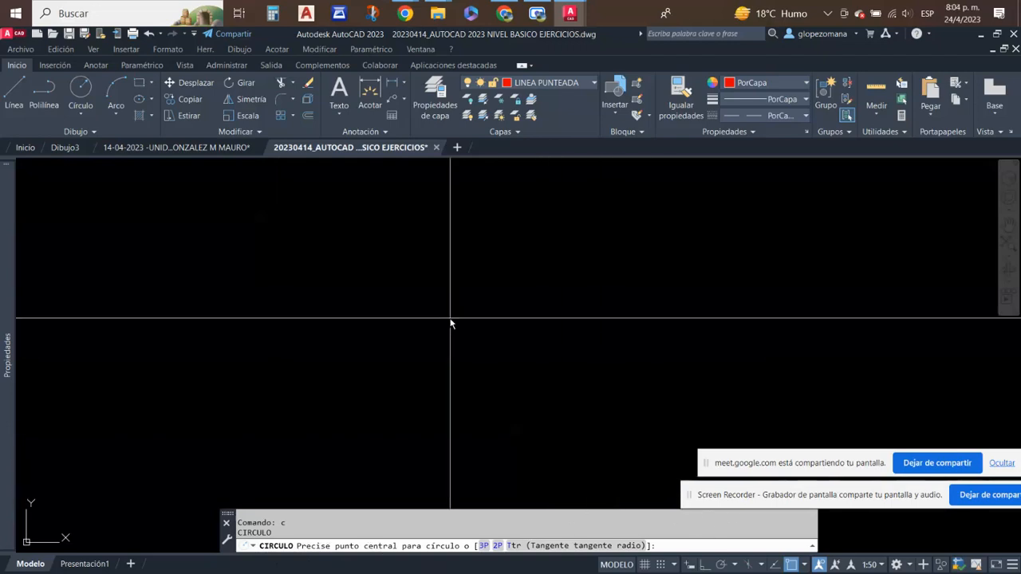
{"action": "key", "text": "Escape"}
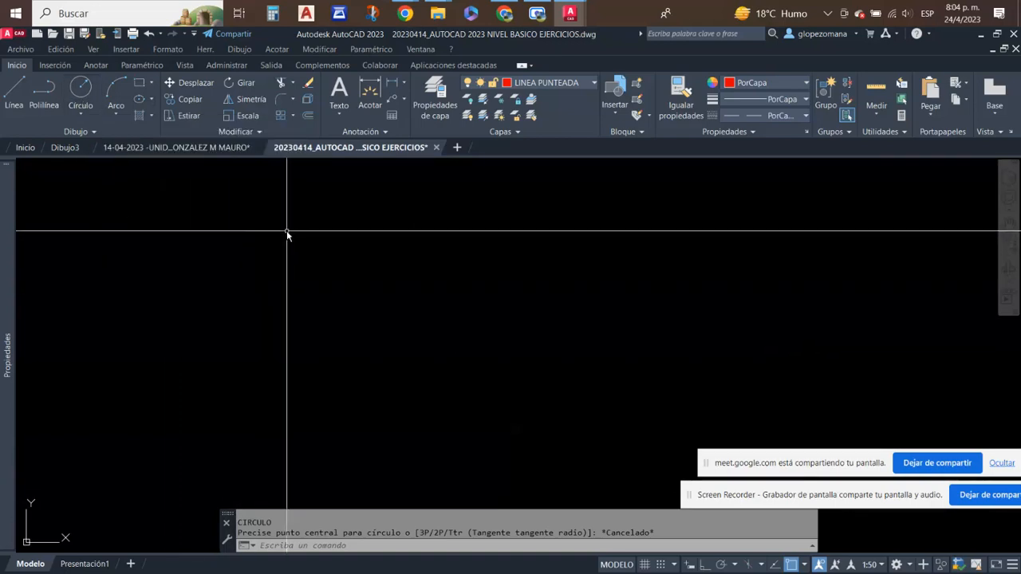
- Show the Círculo creation methods offered among the drawing commands and dismiss the list without choosing one
{"action": "left_click", "coordinate": [240, 49]}
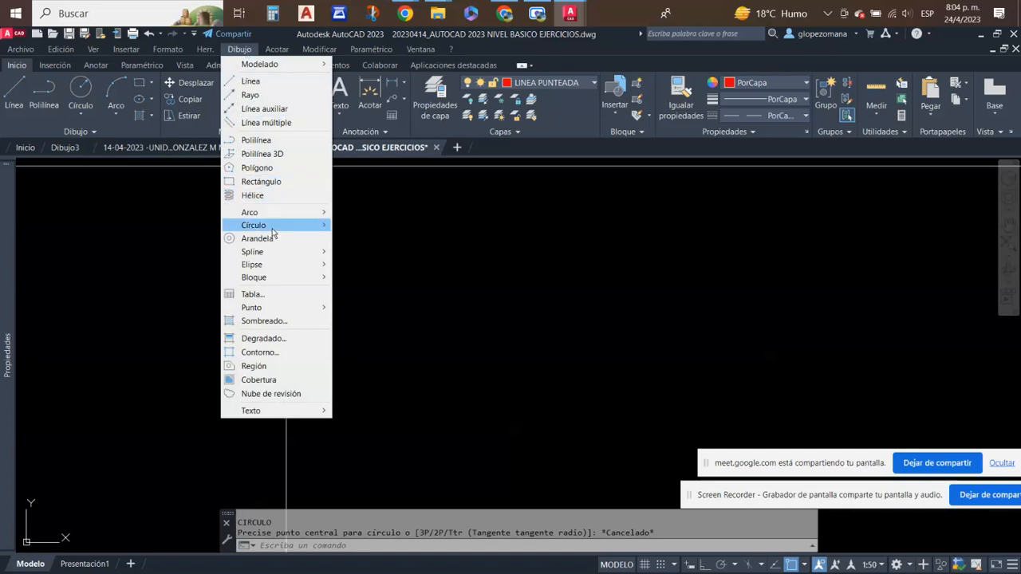
{"action": "mouse_move", "coordinate": [273, 230]}
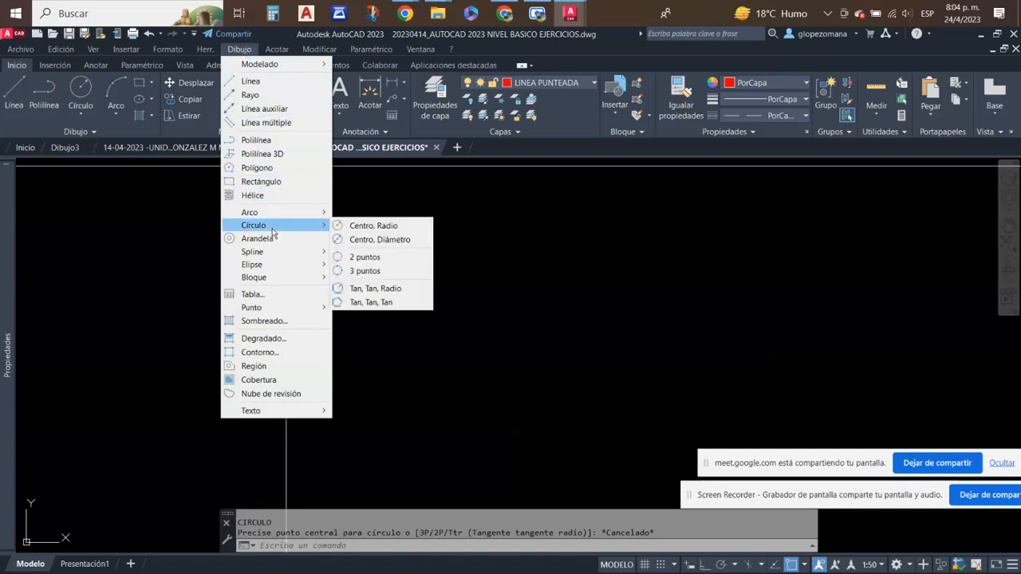
{"action": "key", "text": "Escape"}
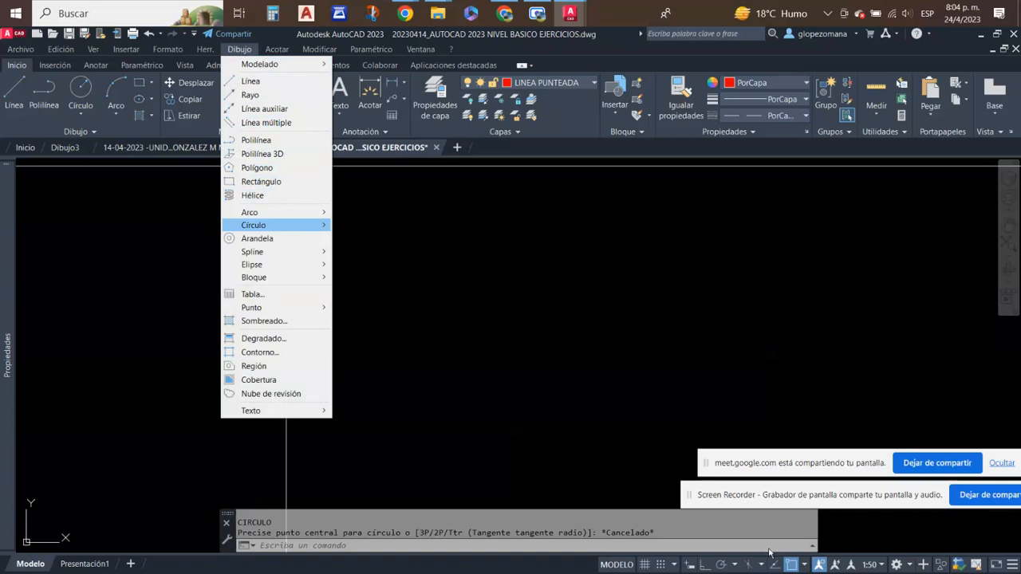
- Review the LÍNEA and POLILÍNEA sections of the Unidad 4 document in Chrome, then return to the exercises drawing in AutoCAD
{"action": "key", "text": "Escape"}
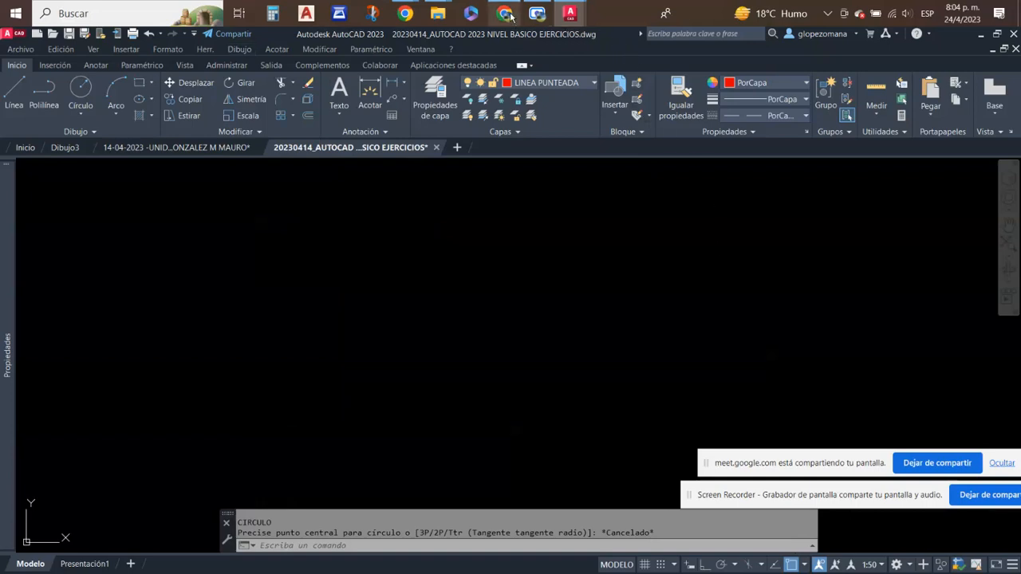
{"action": "mouse_move", "coordinate": [510, 16]}
{"action": "left_click", "coordinate": [504, 80]}
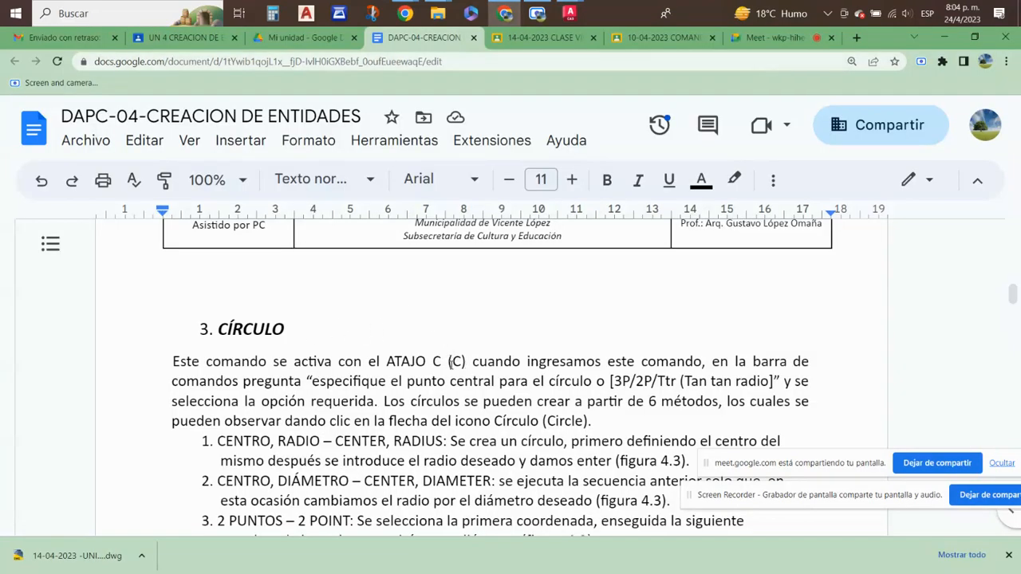
{"action": "scroll", "coordinate": [469, 363], "scroll_direction": "up", "scroll_amount": 2}
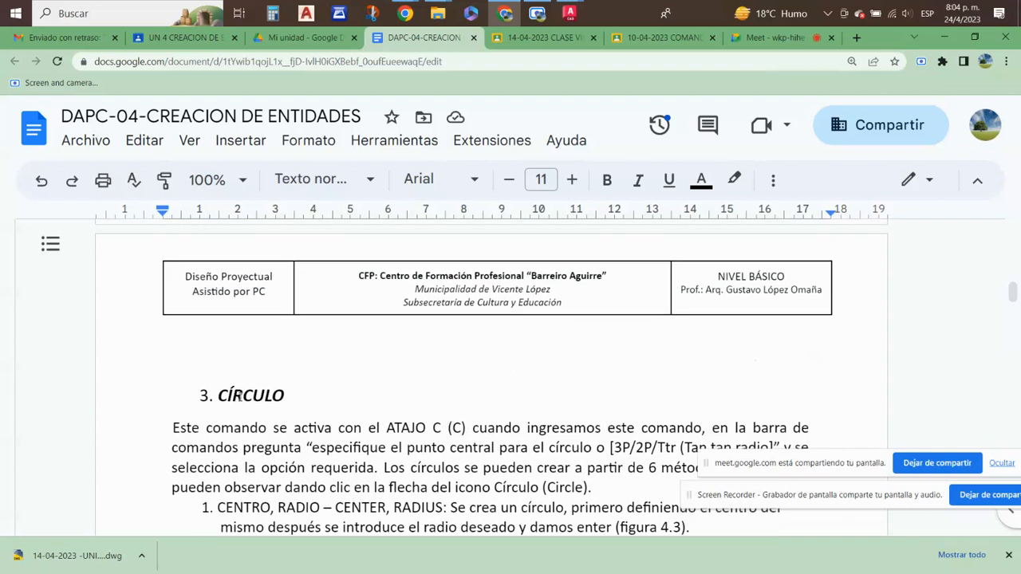
{"action": "scroll", "coordinate": [343, 438], "scroll_direction": "up", "scroll_amount": 15}
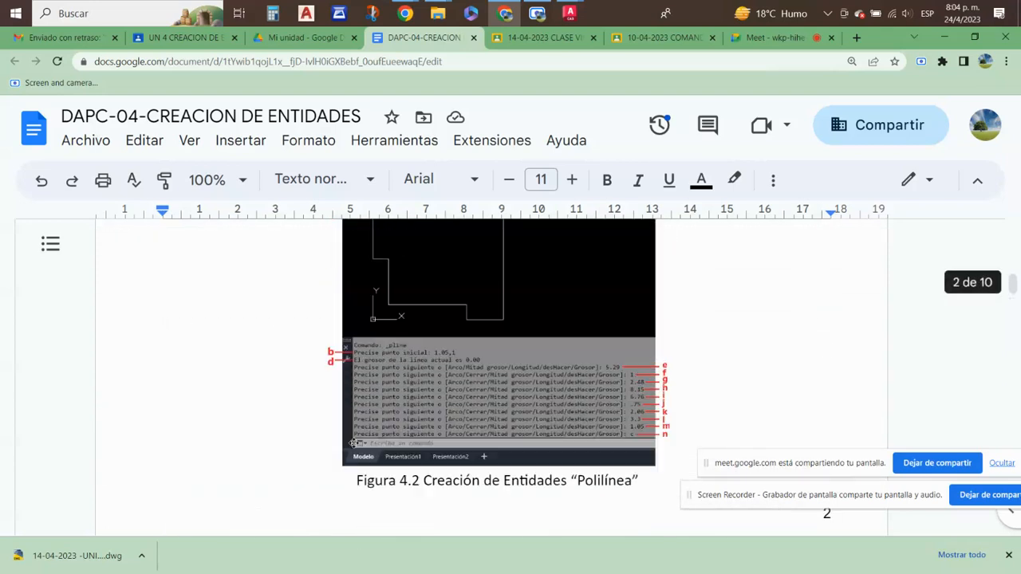
{"action": "scroll", "coordinate": [368, 434], "scroll_direction": "up", "scroll_amount": 10}
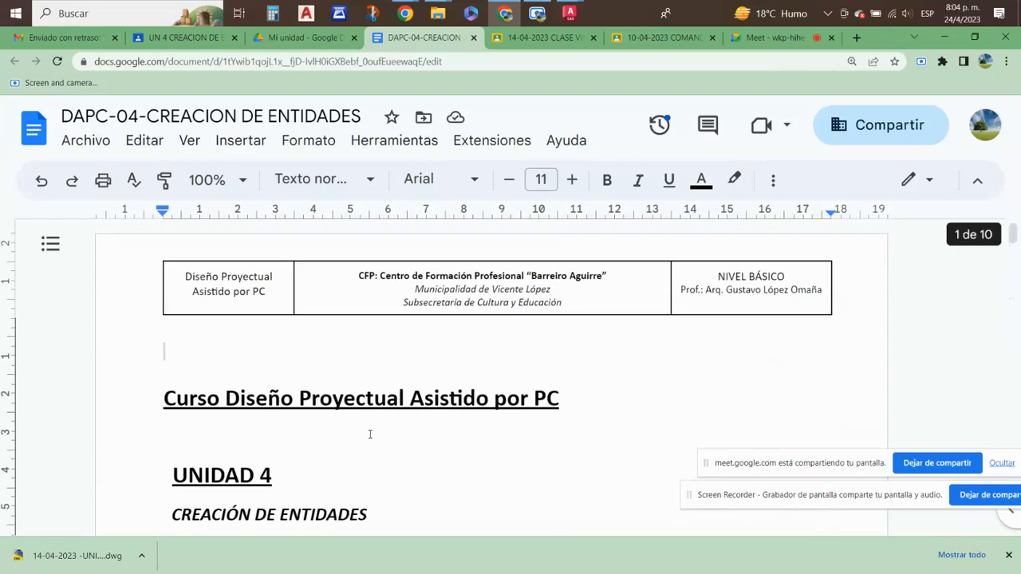
{"action": "scroll", "coordinate": [264, 379], "scroll_direction": "down", "scroll_amount": 3}
{"action": "scroll", "coordinate": [264, 378], "scroll_direction": "up", "scroll_amount": 1}
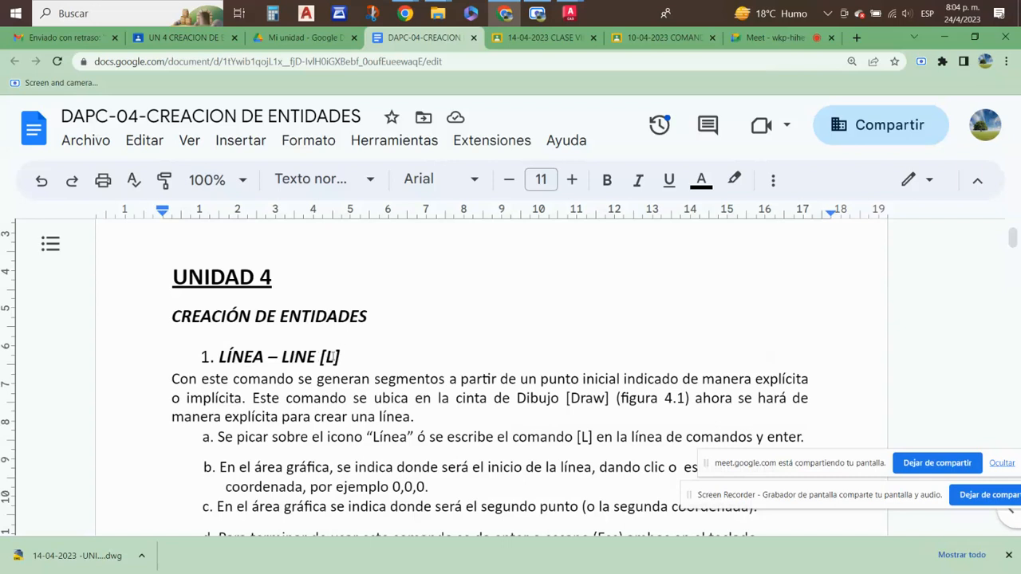
{"action": "scroll", "coordinate": [334, 357], "scroll_direction": "down", "scroll_amount": 10}
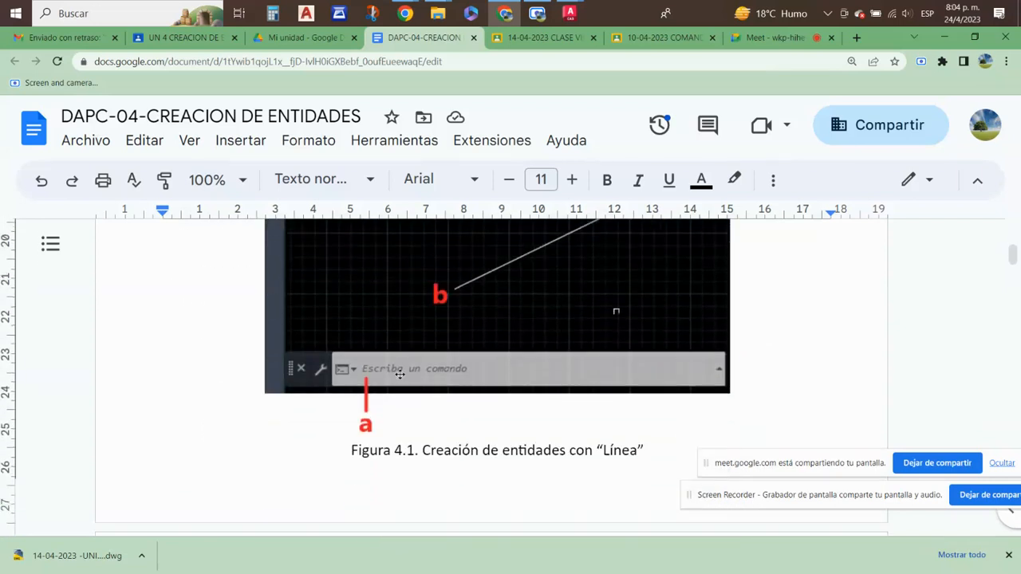
{"action": "scroll", "coordinate": [477, 389], "scroll_direction": "down", "scroll_amount": 6}
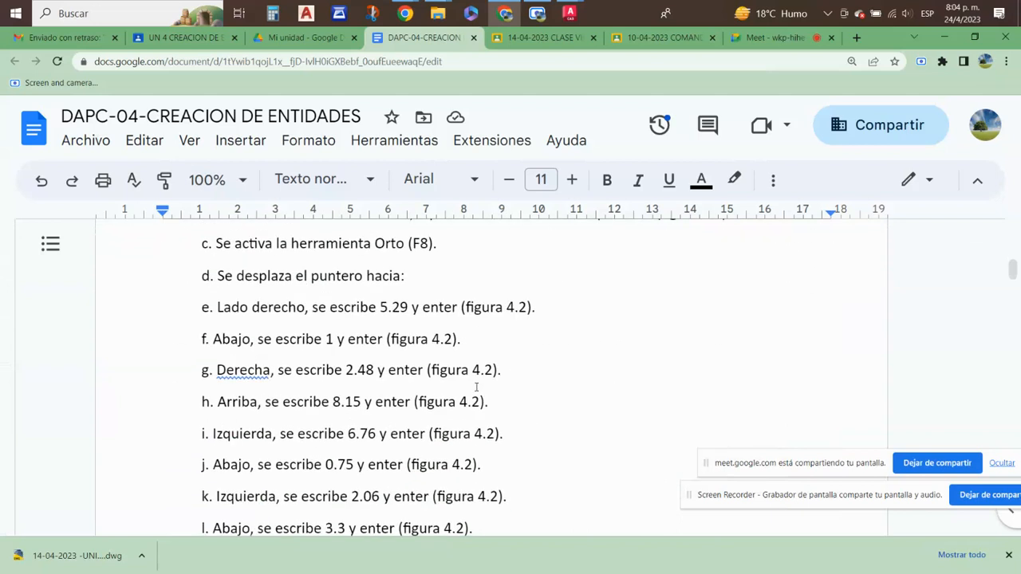
{"action": "scroll", "coordinate": [477, 388], "scroll_direction": "down", "scroll_amount": 5}
{"action": "scroll", "coordinate": [475, 387], "scroll_direction": "up", "scroll_amount": 5}
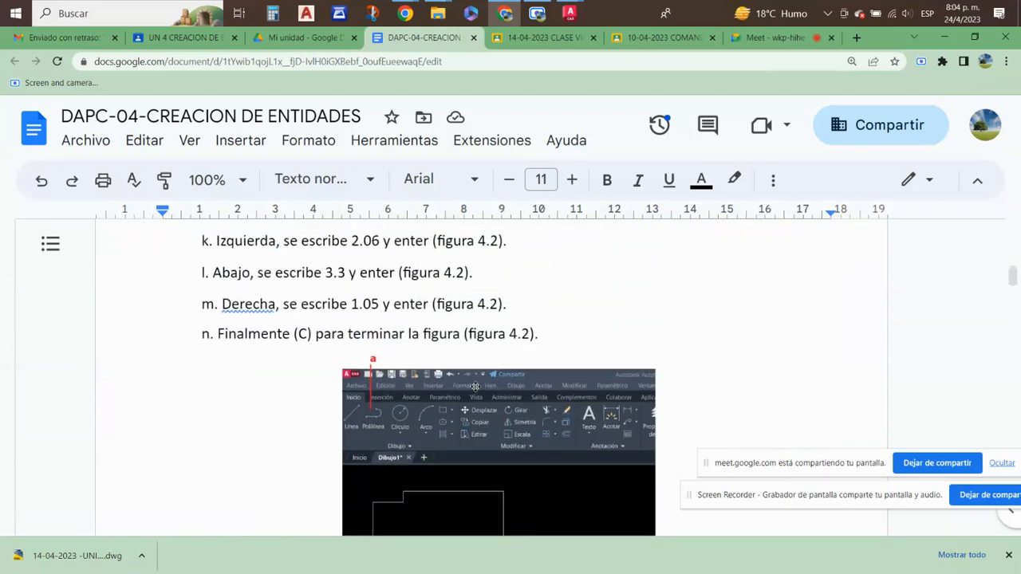
{"action": "scroll", "coordinate": [476, 388], "scroll_direction": "up", "scroll_amount": 8}
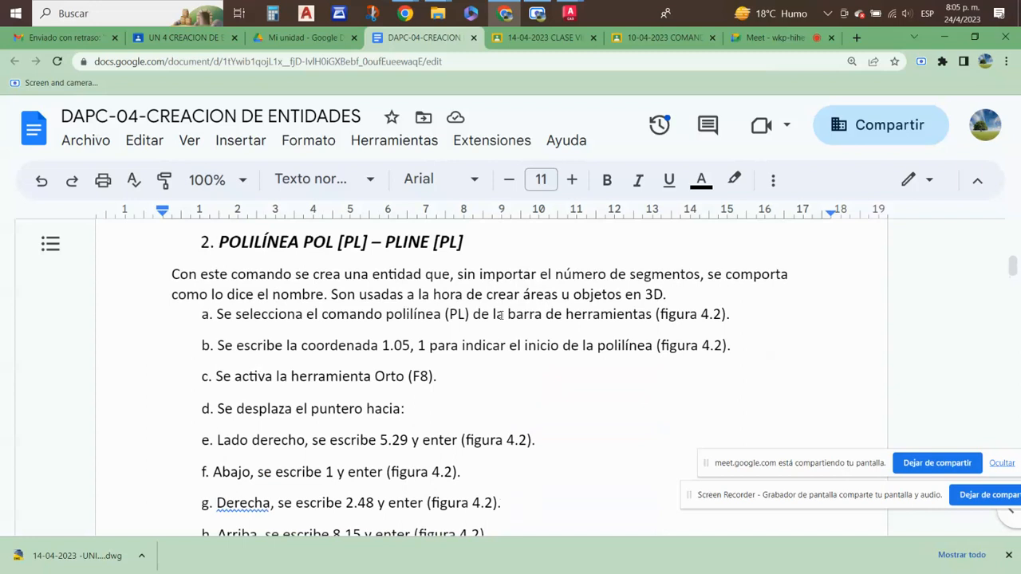
{"action": "mouse_move", "coordinate": [569, 14]}
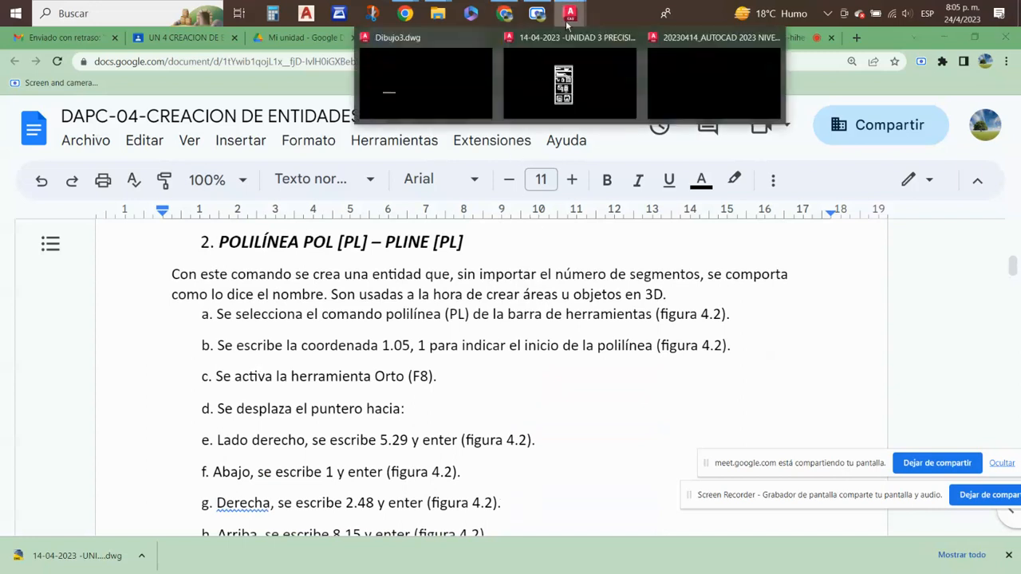
{"action": "left_click", "coordinate": [682, 91]}
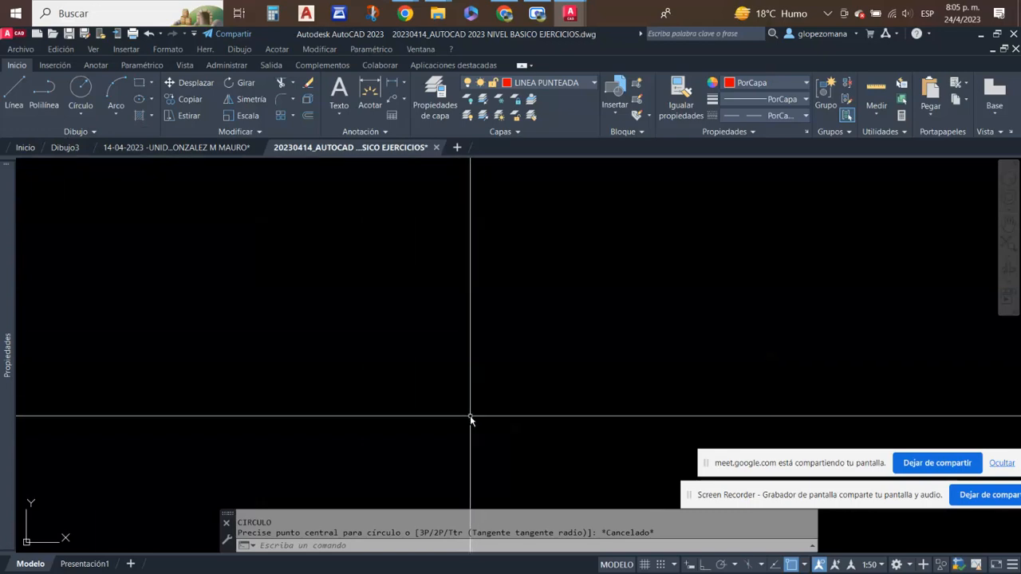
- Draw a sloping demonstration line between two freely picked points in the empty area and erase it
{"action": "left_click", "coordinate": [11, 94]}
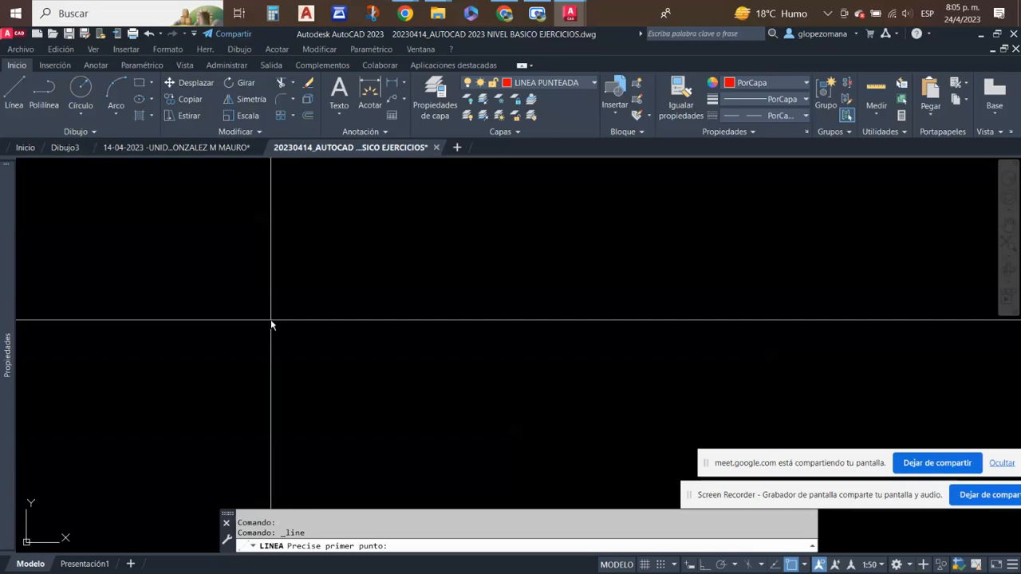
{"action": "left_click", "coordinate": [263, 264]}
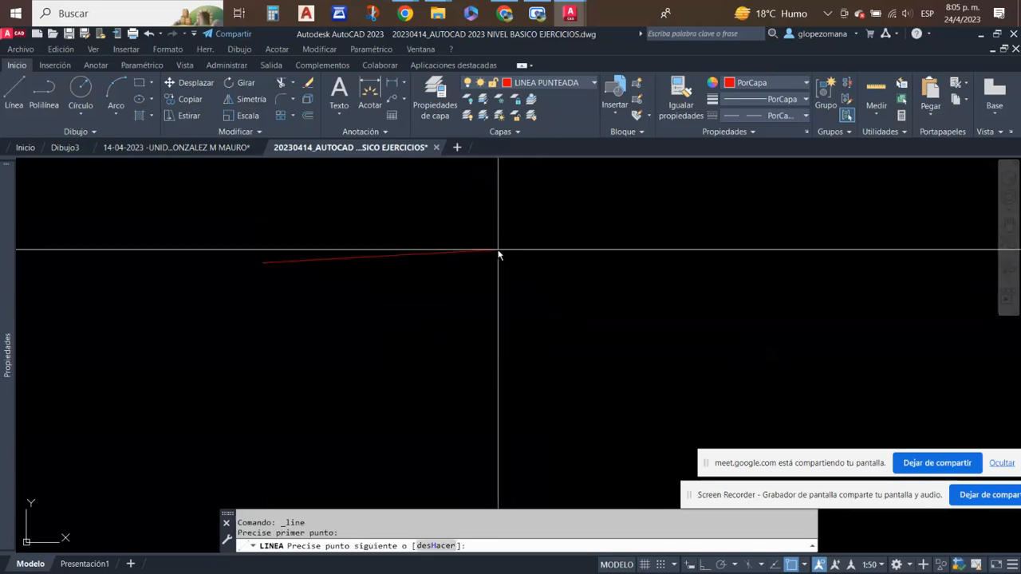
{"action": "left_click", "coordinate": [464, 213]}
{"action": "key", "text": "Escape"}
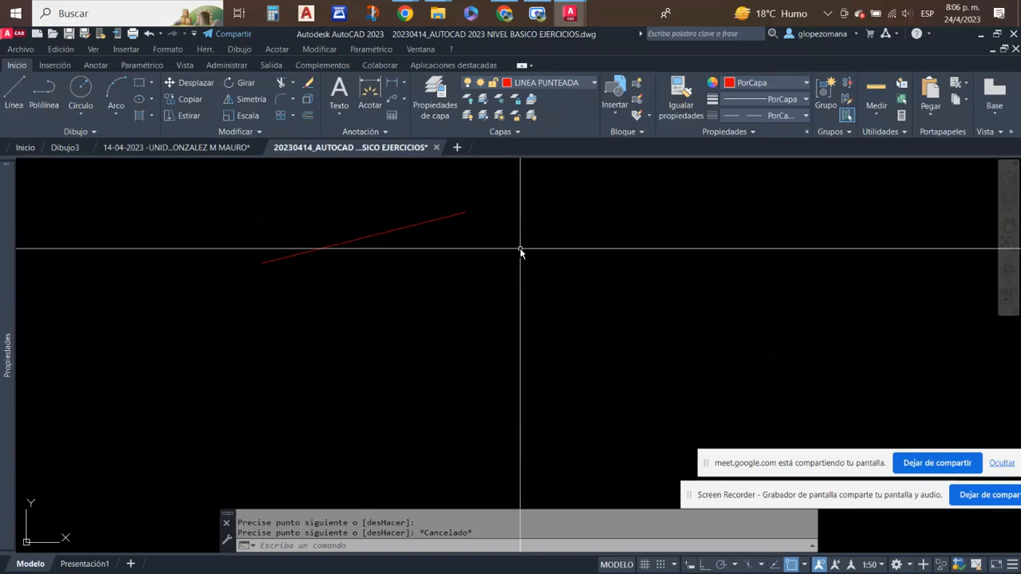
{"action": "left_click", "coordinate": [308, 83]}
{"action": "left_click", "coordinate": [389, 278]}
{"action": "left_click", "coordinate": [292, 187]}
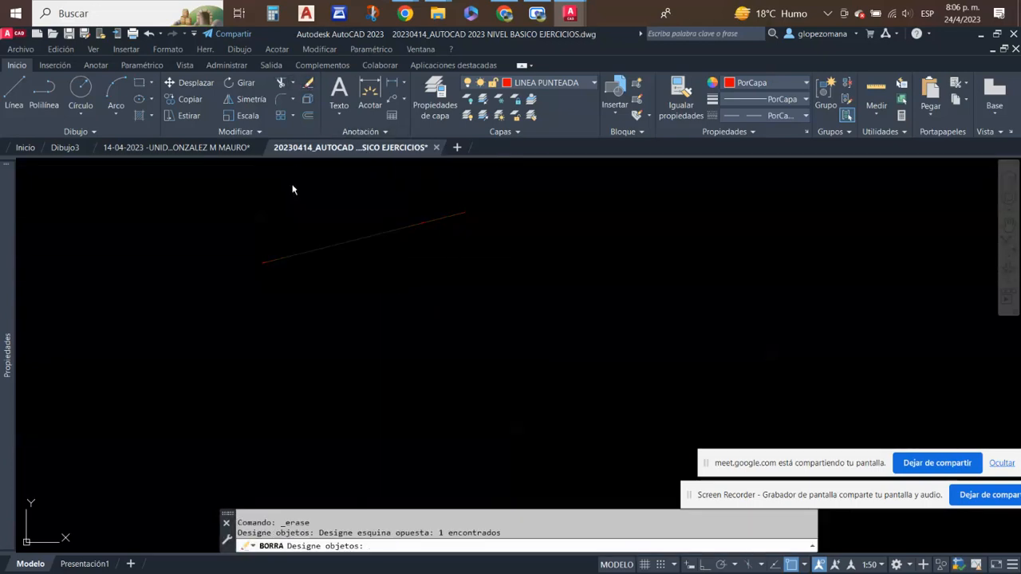
{"action": "key", "text": "Return"}
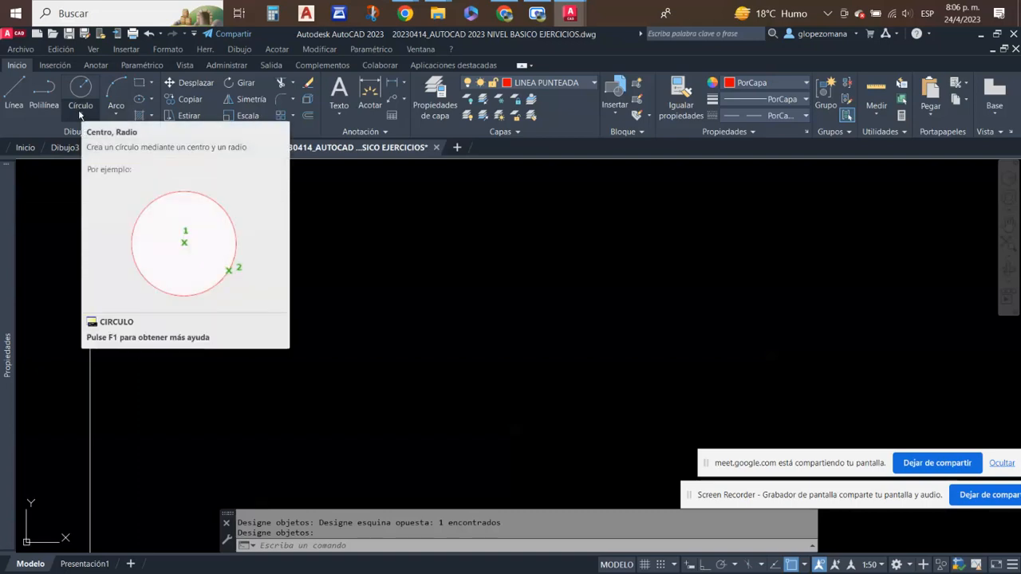
- Draw a circle with a radius of 1 in the empty area using the Centro, Radio method
{"action": "left_click", "coordinate": [80, 116]}
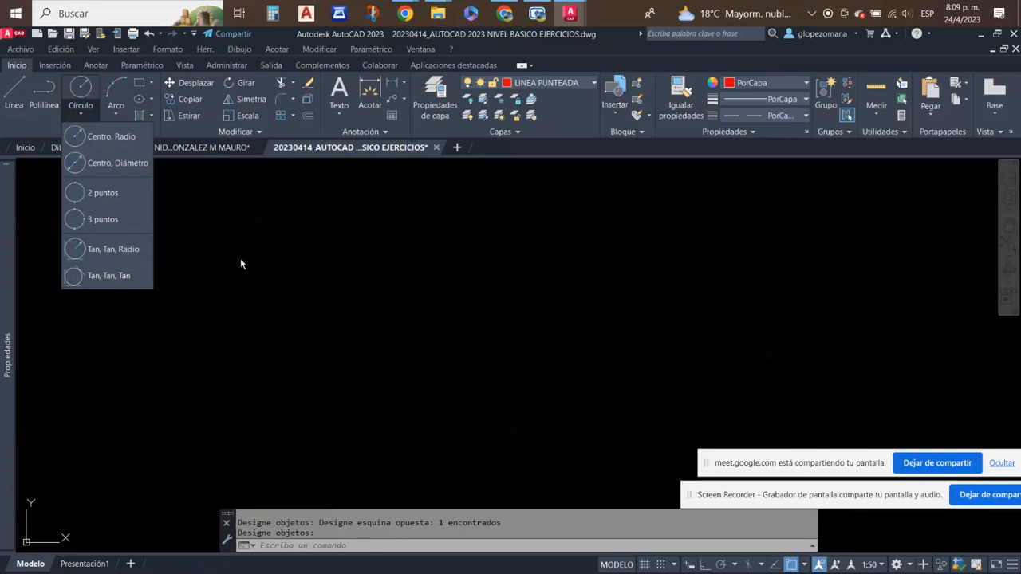
{"action": "left_click", "coordinate": [108, 139]}
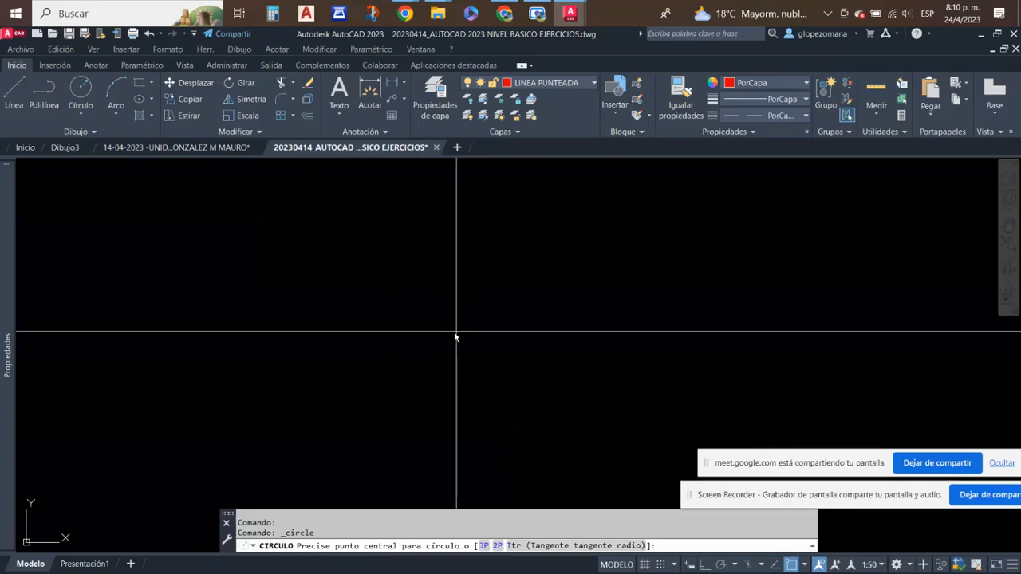
{"action": "left_click", "coordinate": [400, 311]}
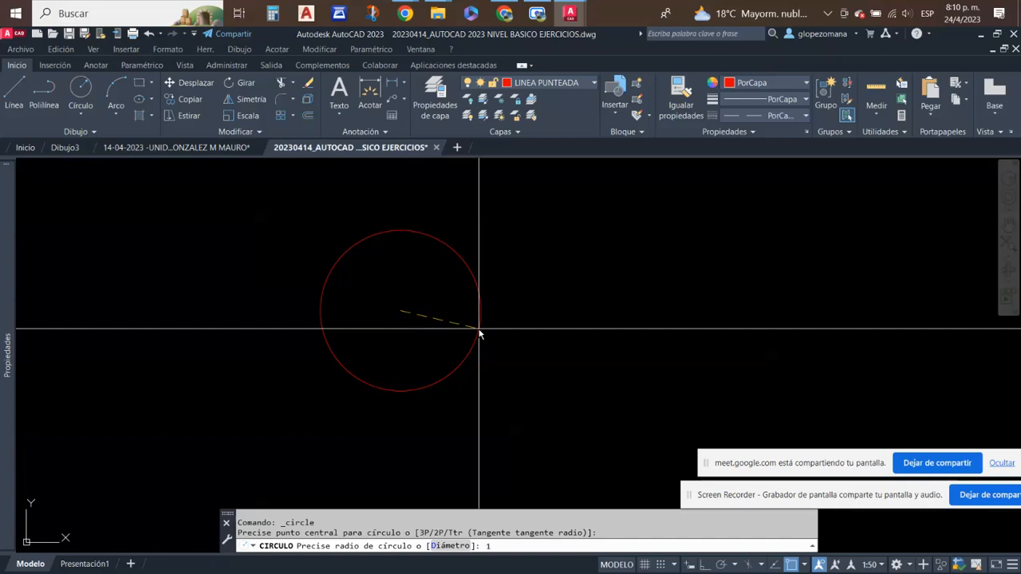
{"action": "key", "text": "Return"}
- Add a horizontal linear dimension from the circle's centre to its right quadrant, placing the dimension line along the radius
{"action": "scroll", "coordinate": [417, 306], "scroll_direction": "up", "scroll_amount": 1}
{"action": "scroll", "coordinate": [398, 314], "scroll_direction": "up", "scroll_amount": 9}
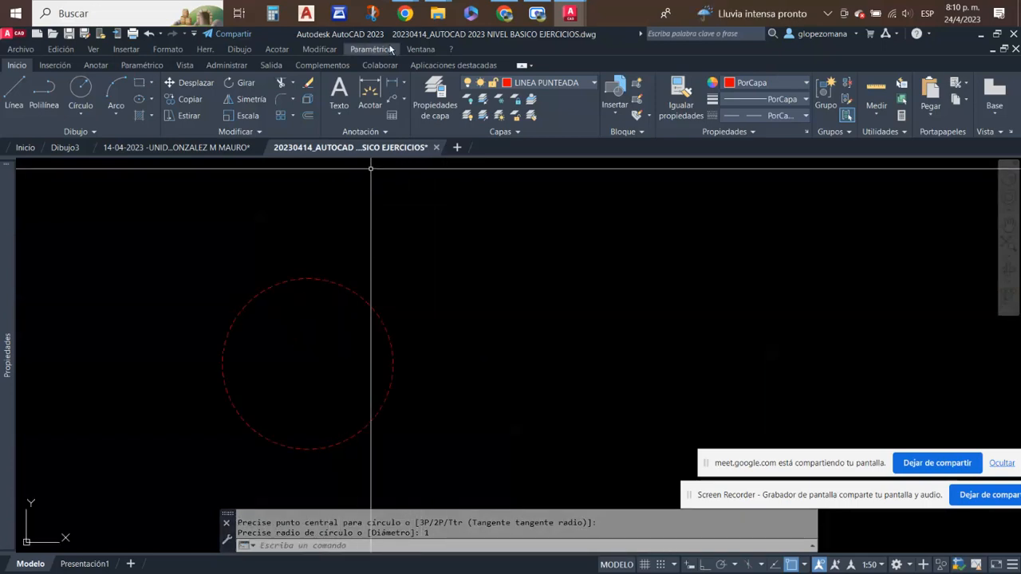
{"action": "left_click", "coordinate": [394, 84]}
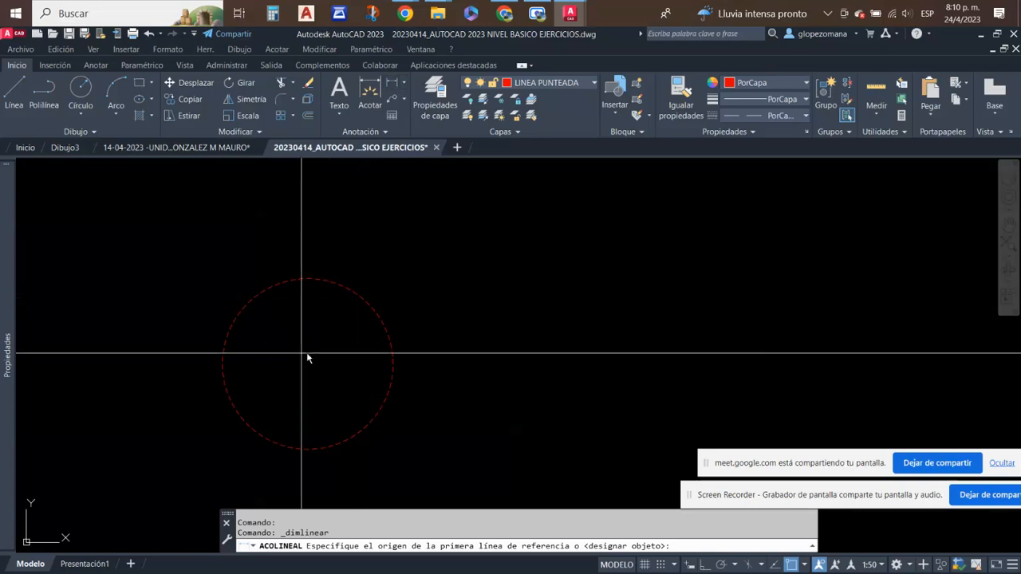
{"action": "key", "text": "Escape"}
{"action": "left_click", "coordinate": [385, 133]}
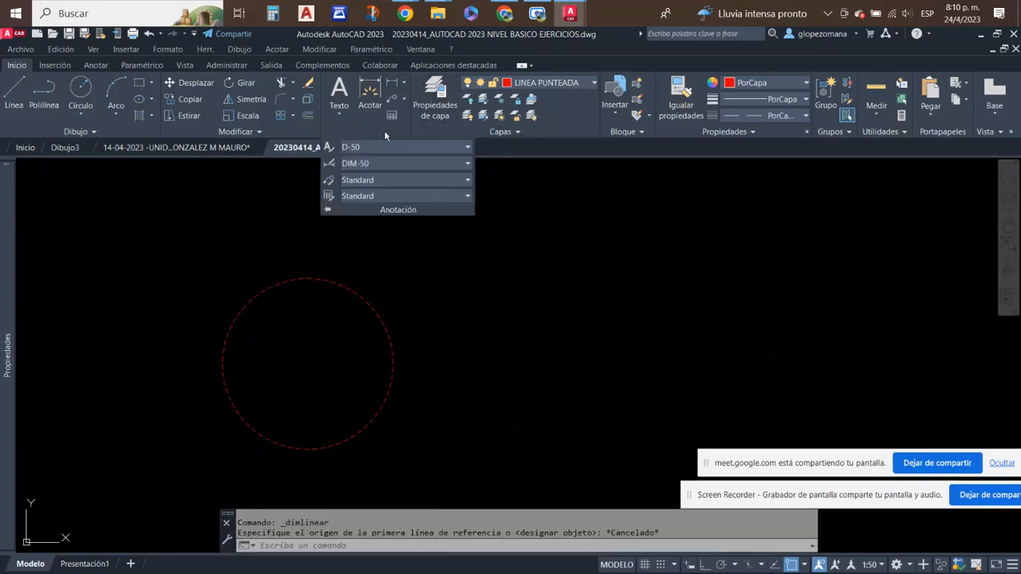
{"action": "left_click", "coordinate": [393, 83]}
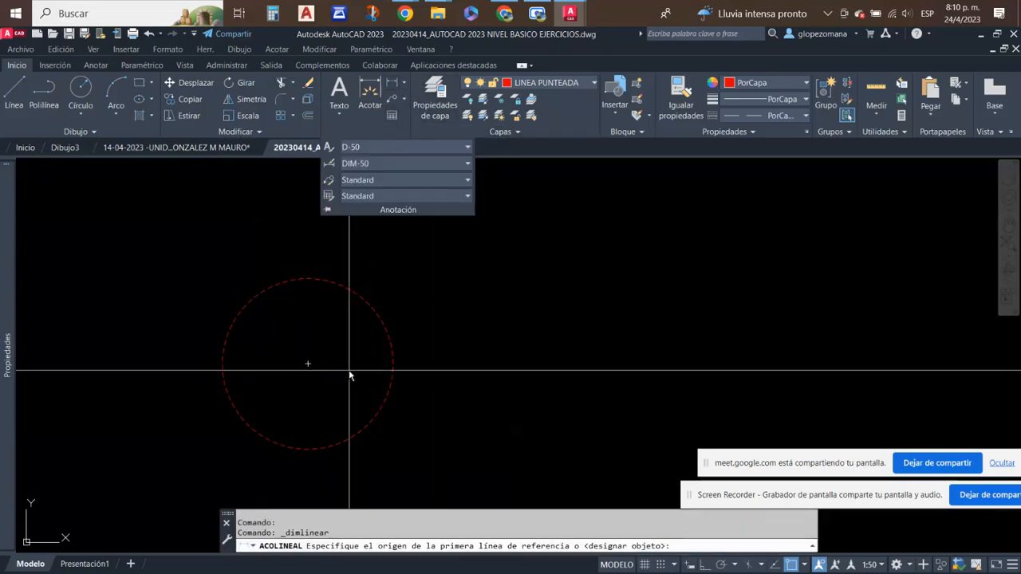
{"action": "left_click", "coordinate": [308, 366]}
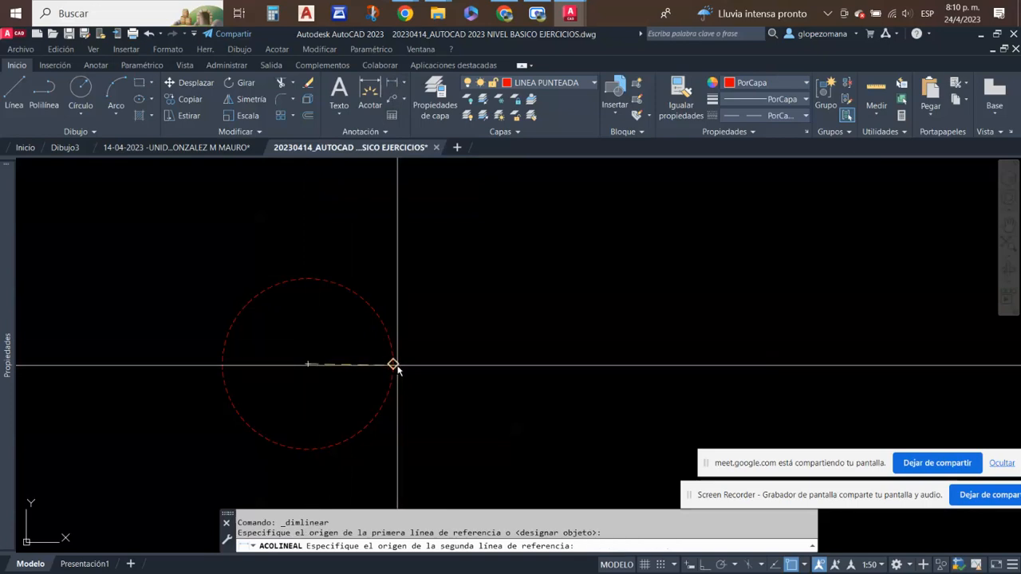
{"action": "left_click", "coordinate": [393, 364]}
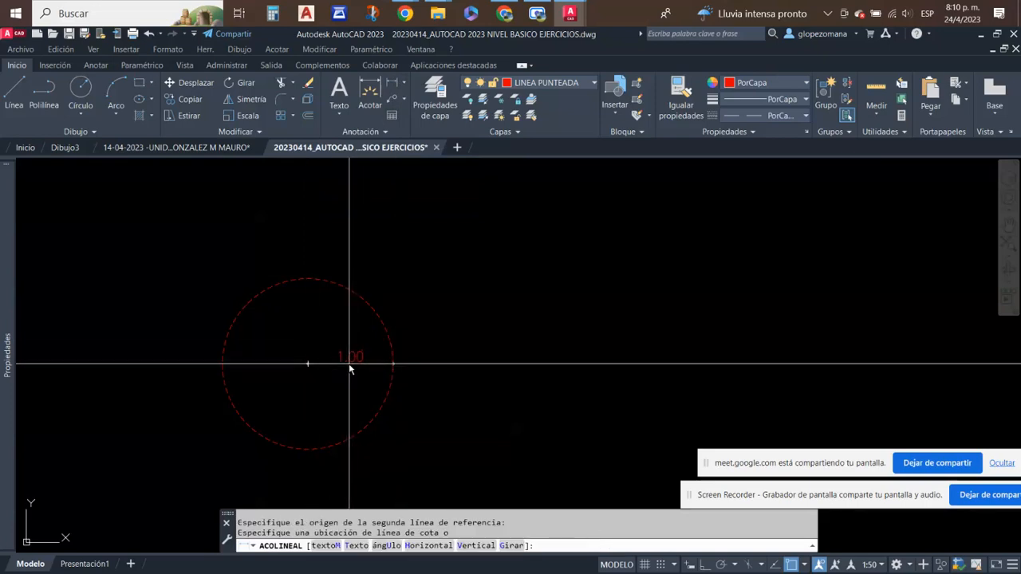
{"action": "left_click", "coordinate": [356, 364]}
{"action": "key", "text": "Escape"}
{"action": "scroll", "coordinate": [405, 375], "scroll_direction": "up", "scroll_amount": 4}
{"action": "scroll", "coordinate": [520, 387], "scroll_direction": "down", "scroll_amount": 2}
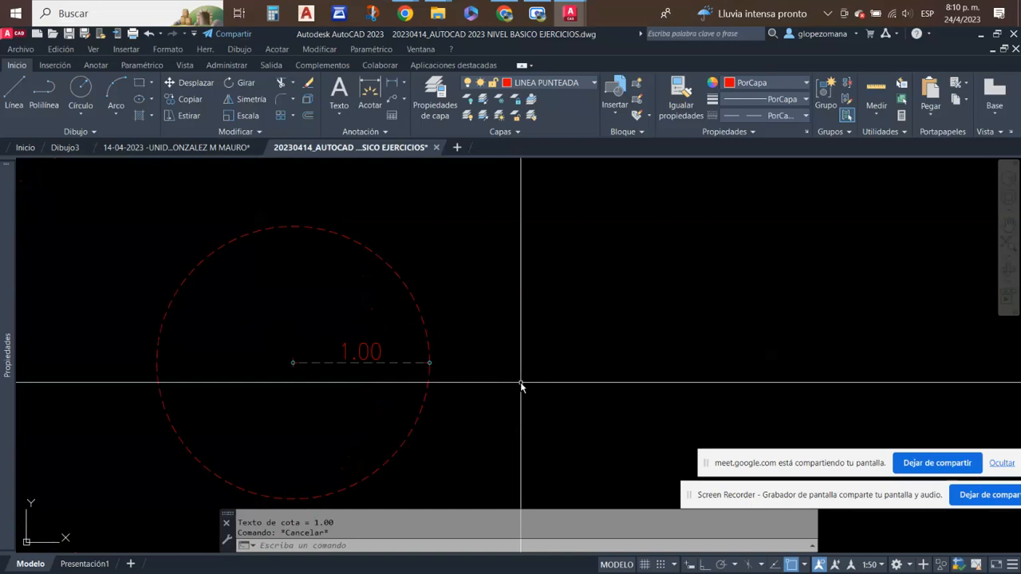
- Make layer 0 the current layer
{"action": "left_click", "coordinate": [573, 86]}
{"action": "scroll", "coordinate": [570, 203], "scroll_direction": "up", "scroll_amount": 5}
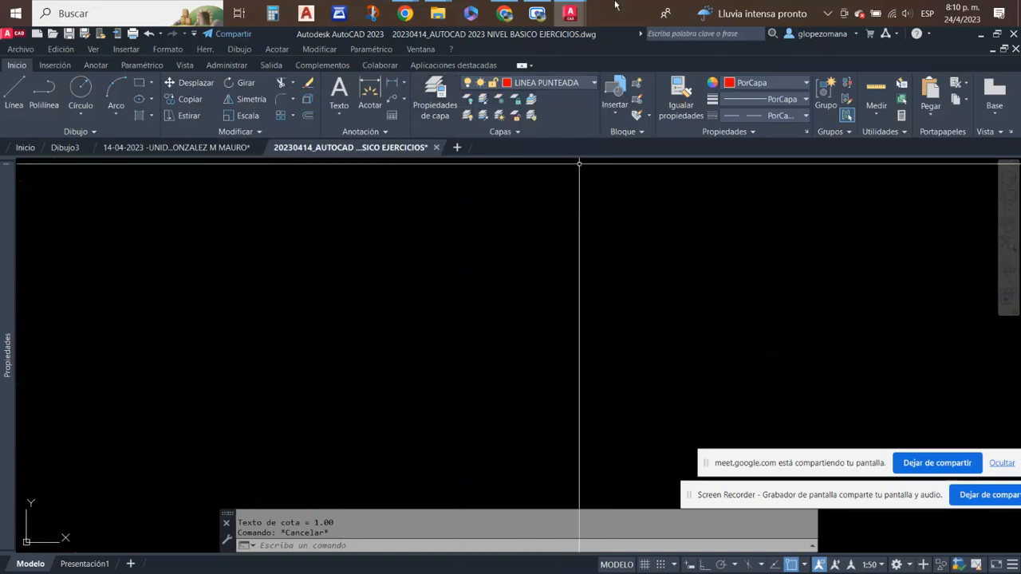
{"action": "left_click", "coordinate": [594, 83]}
{"action": "scroll", "coordinate": [566, 118], "scroll_direction": "up", "scroll_amount": 8}
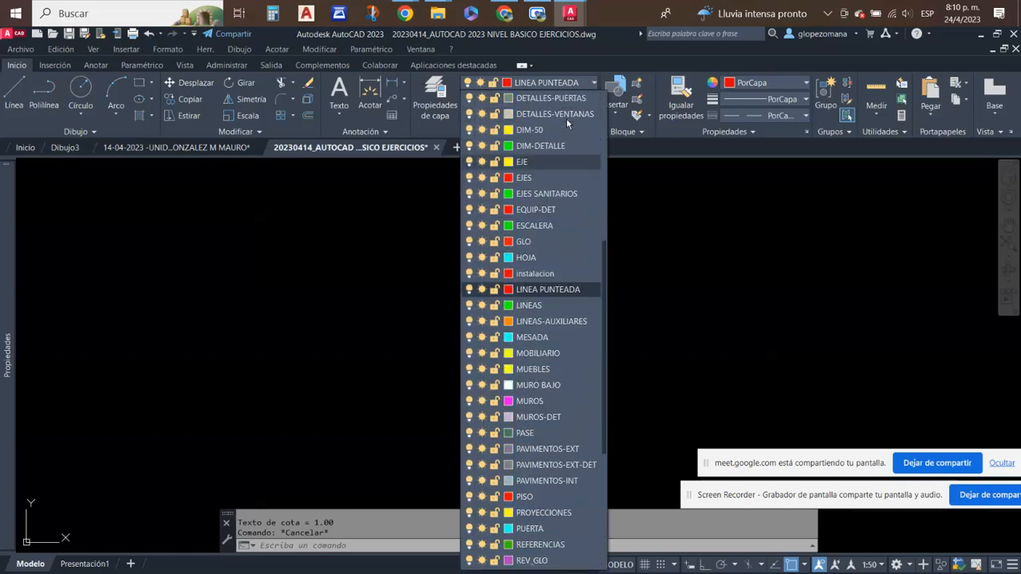
{"action": "scroll", "coordinate": [569, 112], "scroll_direction": "up", "scroll_amount": 3}
{"action": "left_click", "coordinate": [539, 96]}
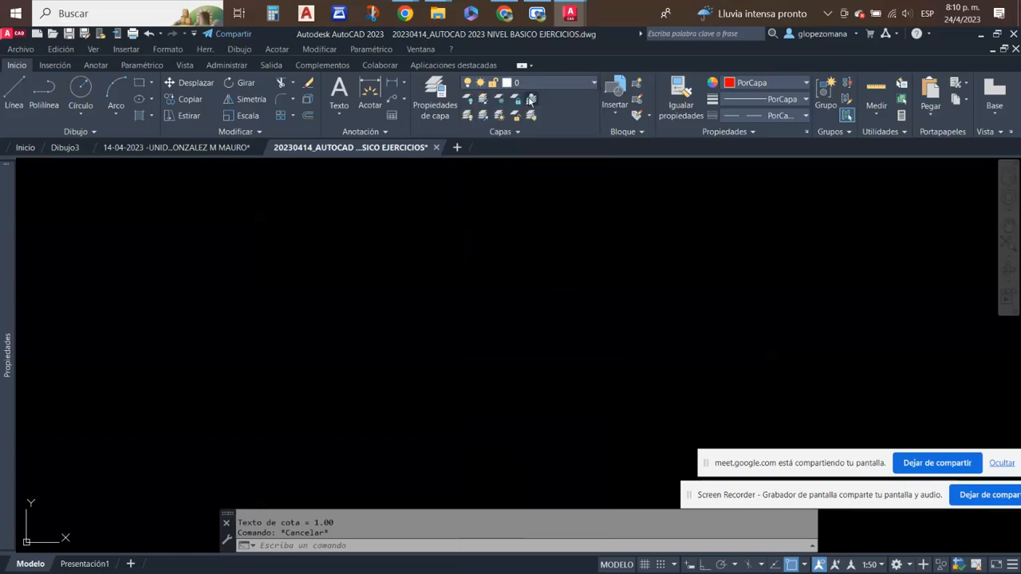
{"action": "scroll", "coordinate": [505, 234], "scroll_direction": "down", "scroll_amount": 5}
{"action": "scroll", "coordinate": [483, 296], "scroll_direction": "up", "scroll_amount": 3}
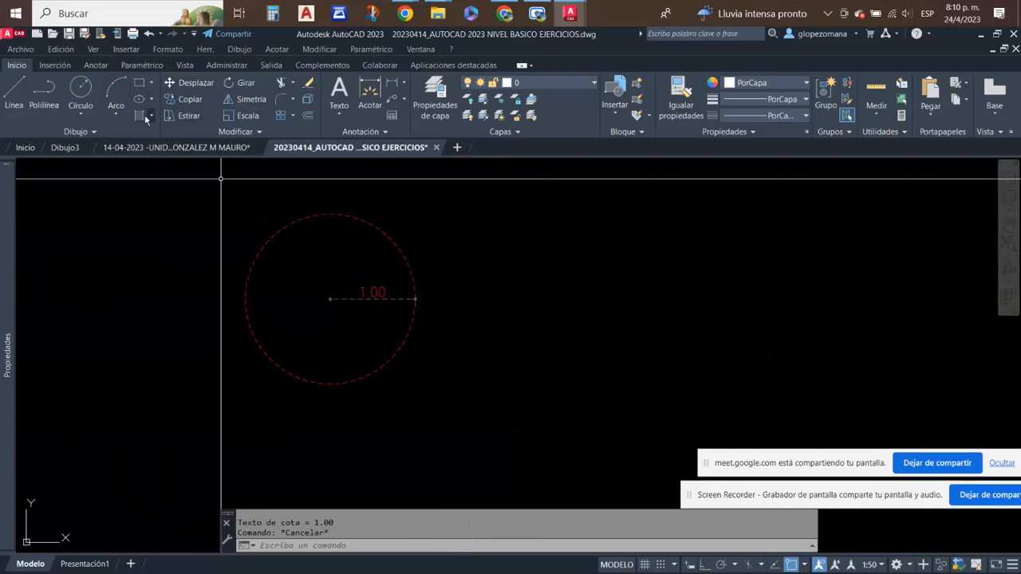
{"action": "left_click", "coordinate": [81, 109]}
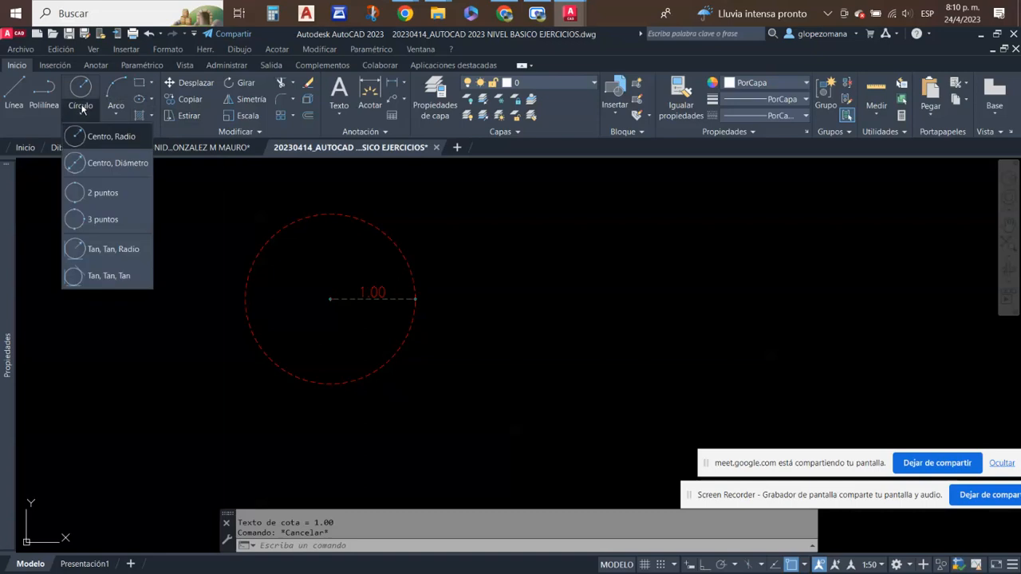
{"action": "left_click", "coordinate": [96, 164]}
{"action": "middle_click_drag", "start_coordinate": [655, 341], "coordinate": [500, 370]}
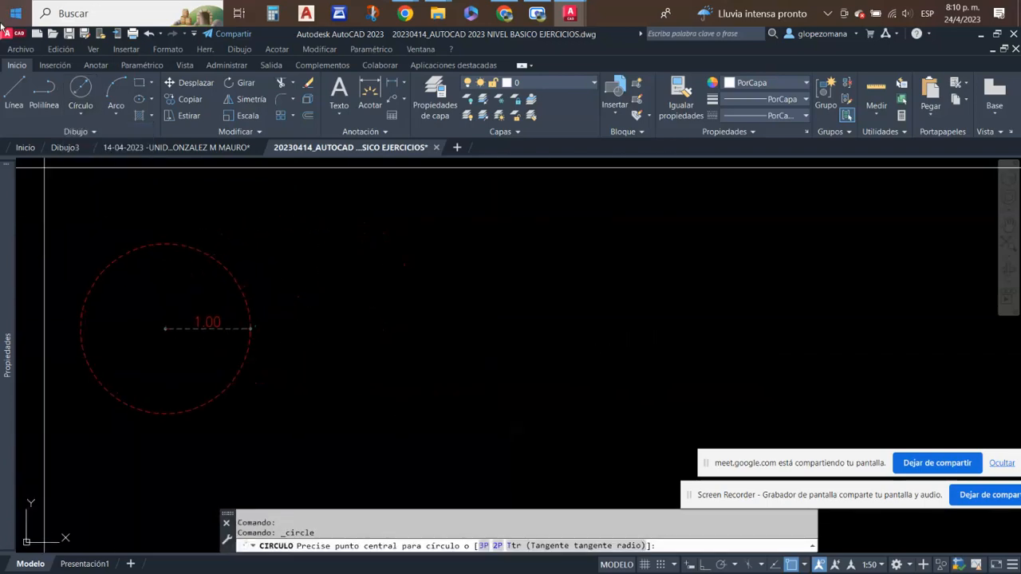
{"action": "key", "text": "Escape"}
{"action": "key", "text": "Escape"}
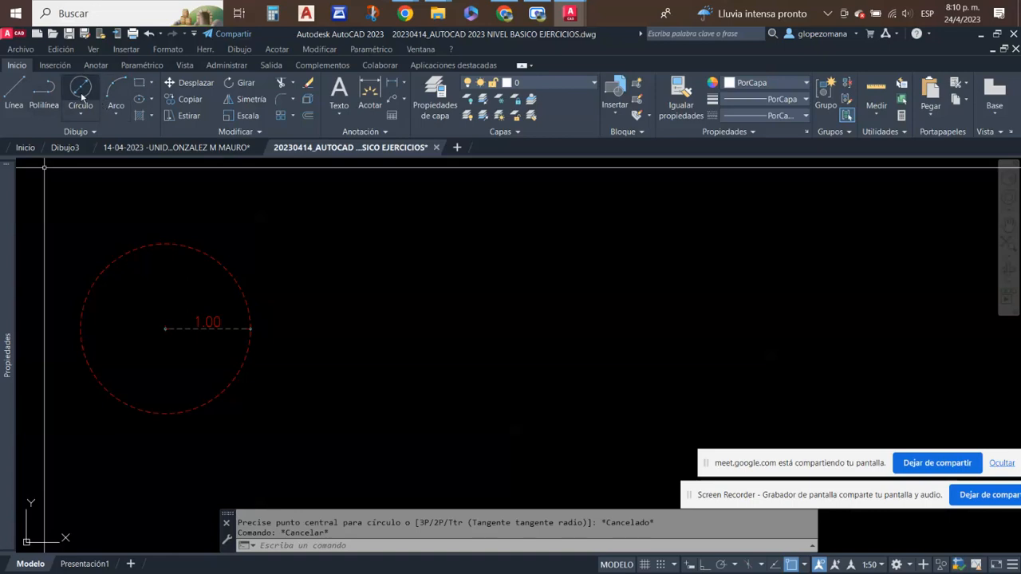
{"action": "left_click", "coordinate": [81, 90]}
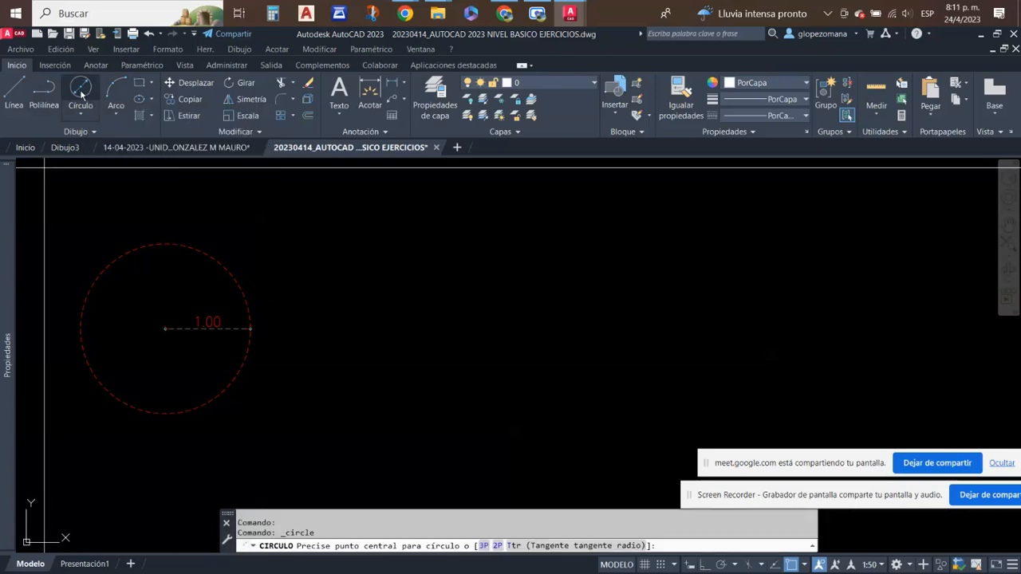
{"action": "left_click", "coordinate": [82, 114]}
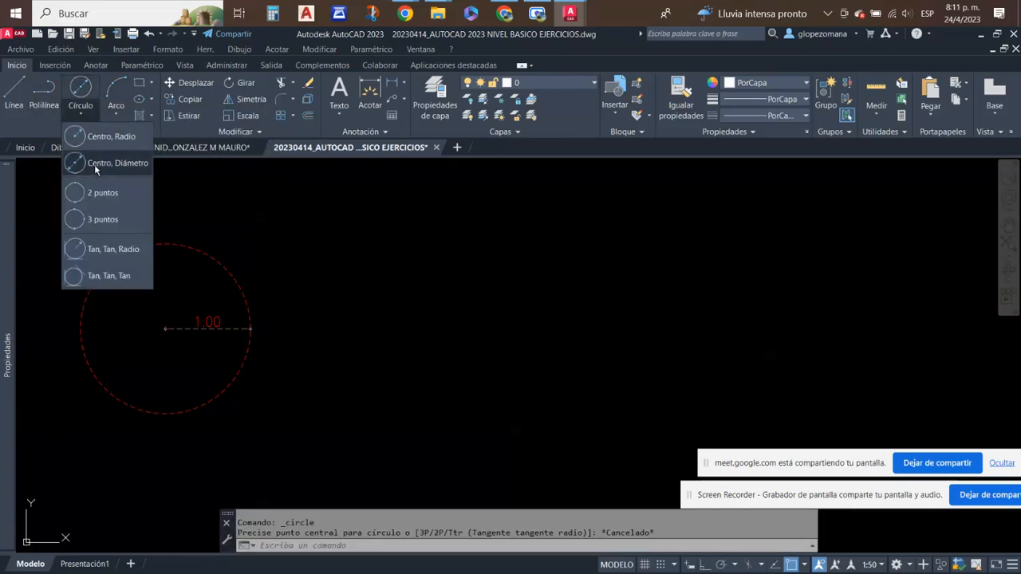
{"action": "left_click", "coordinate": [91, 163]}
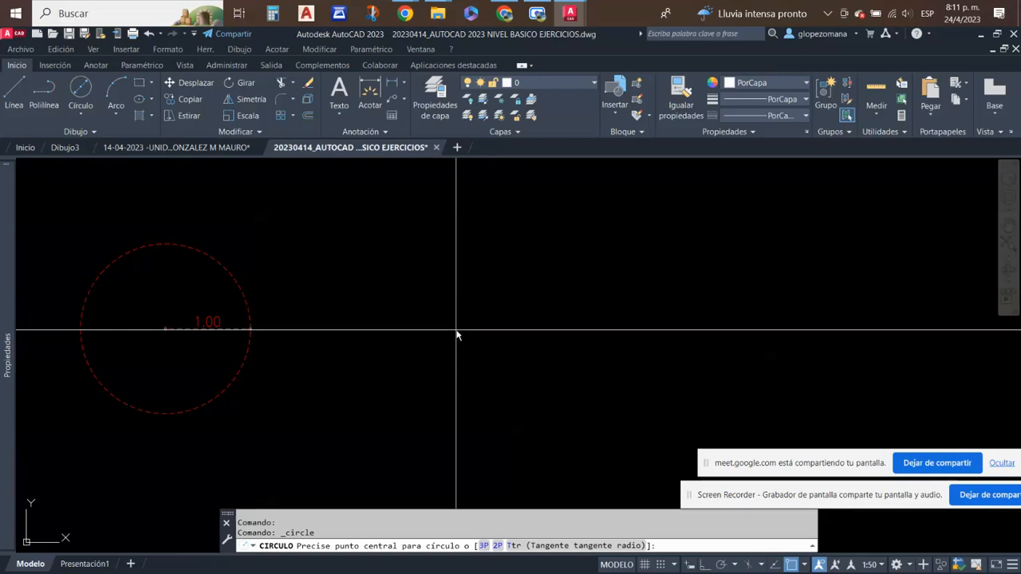
{"action": "left_click", "coordinate": [482, 330]}
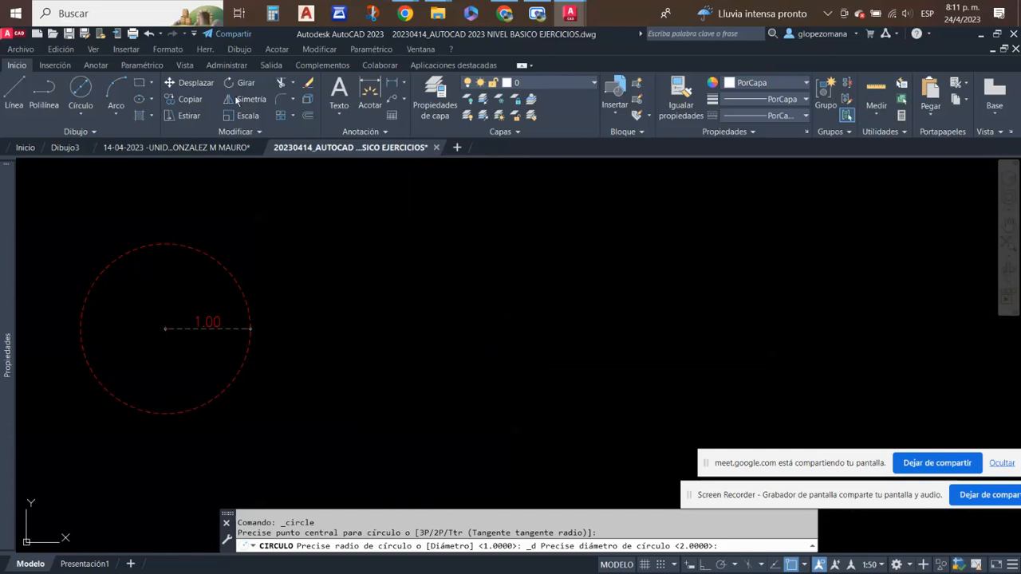
{"action": "key", "text": "Escape"}
- Start a Centro, Diámetro circle with its centre in the free space to the right of the dimensioned circle
{"action": "left_click", "coordinate": [81, 114]}
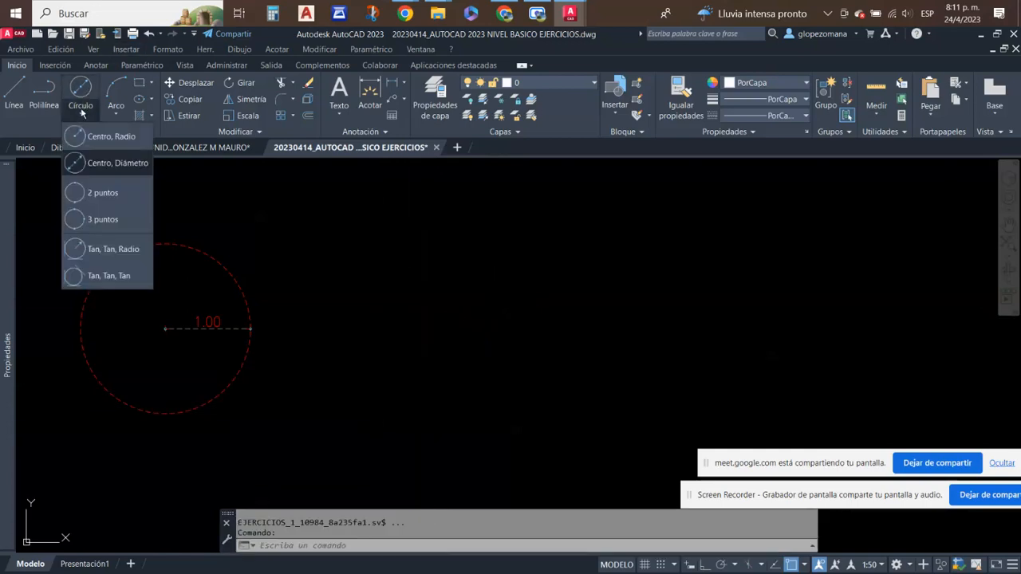
{"action": "left_click", "coordinate": [98, 164]}
{"action": "left_click", "coordinate": [481, 326]}
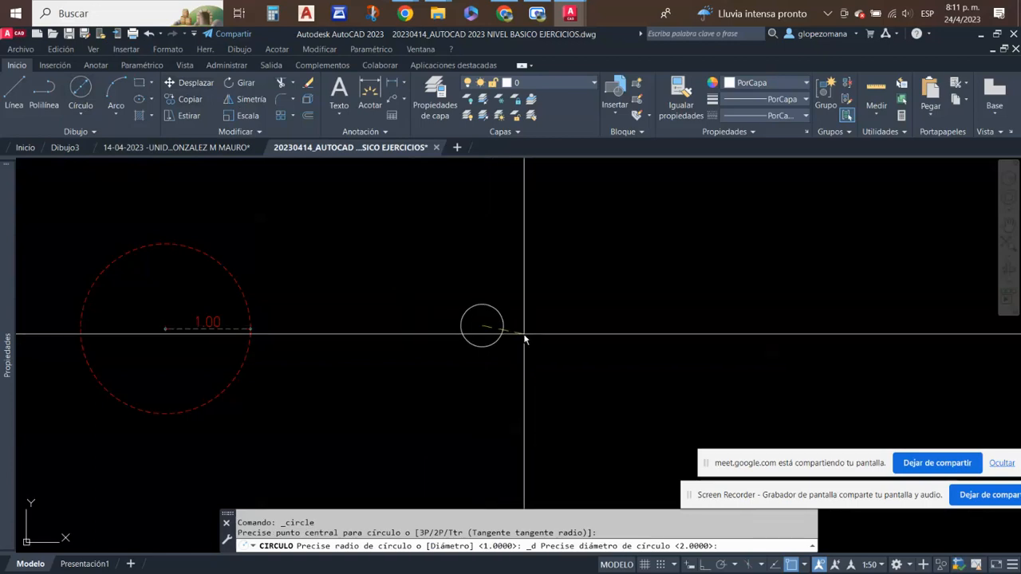
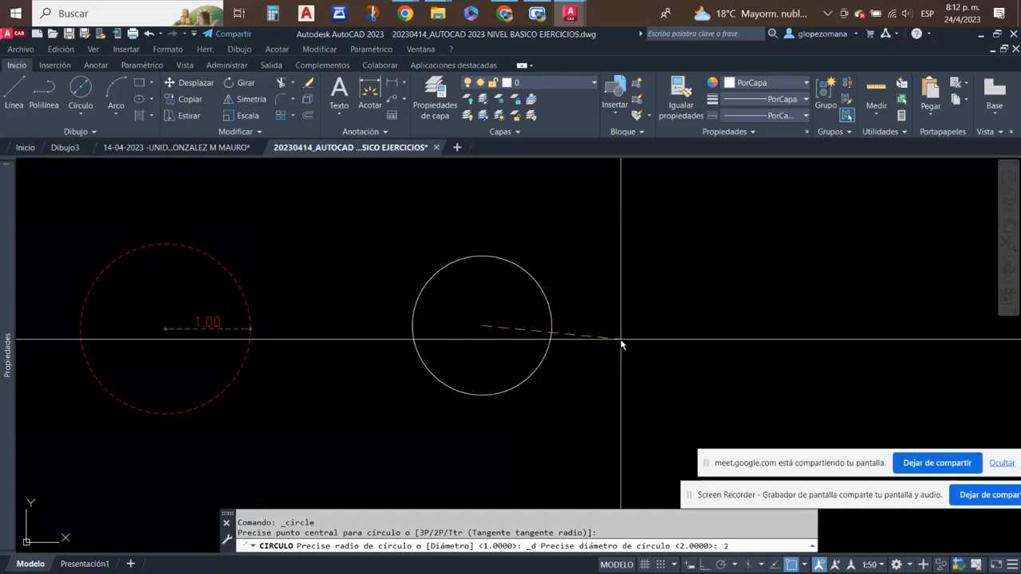
- Complete the circle with a diameter of 2 and add a horizontal linear dimension between its left and right quadrants
{"action": "key", "text": "Return"}
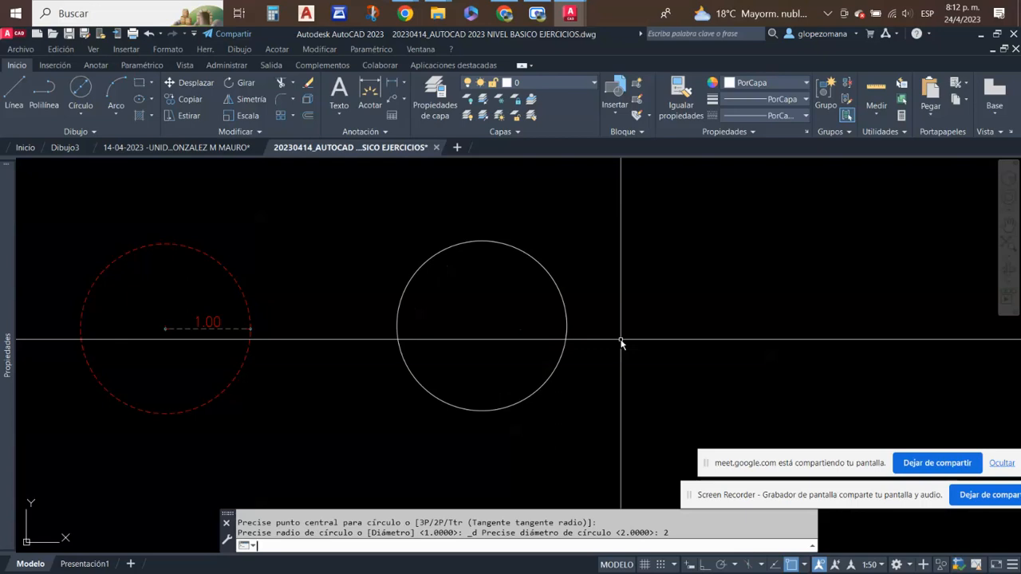
{"action": "left_click", "coordinate": [392, 82]}
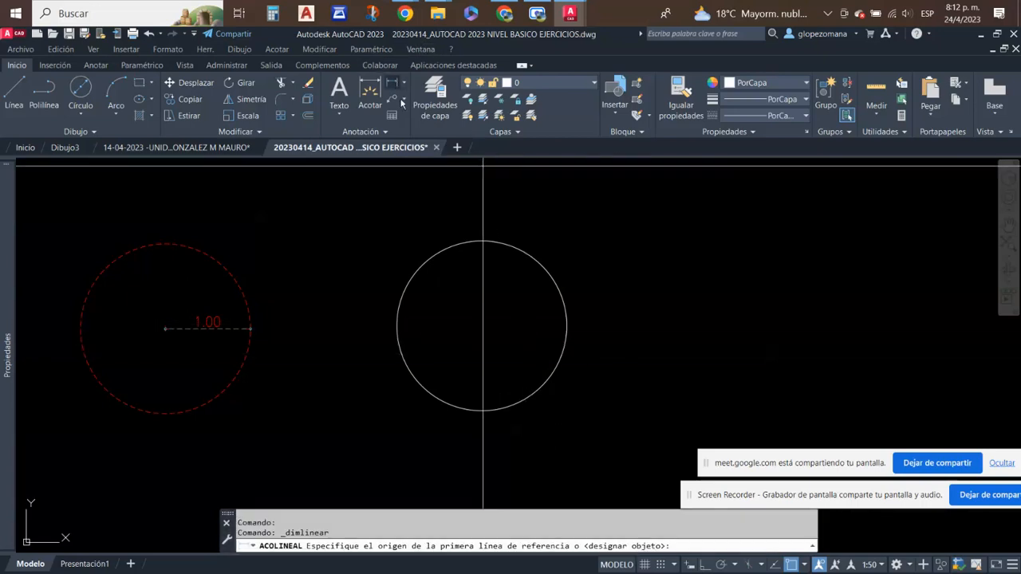
{"action": "left_click", "coordinate": [396, 326]}
{"action": "left_click", "coordinate": [567, 327]}
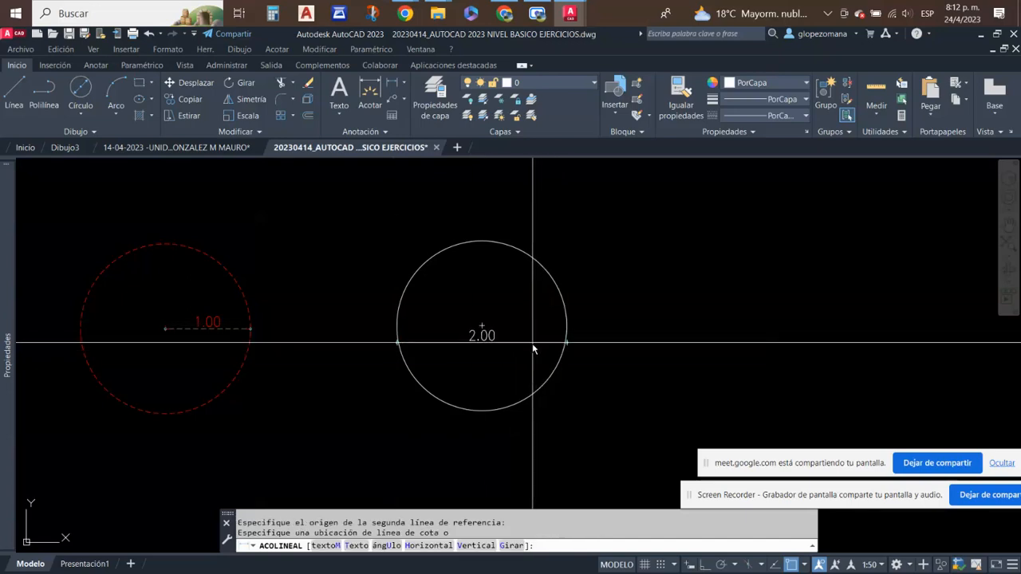
{"action": "left_click", "coordinate": [539, 314]}
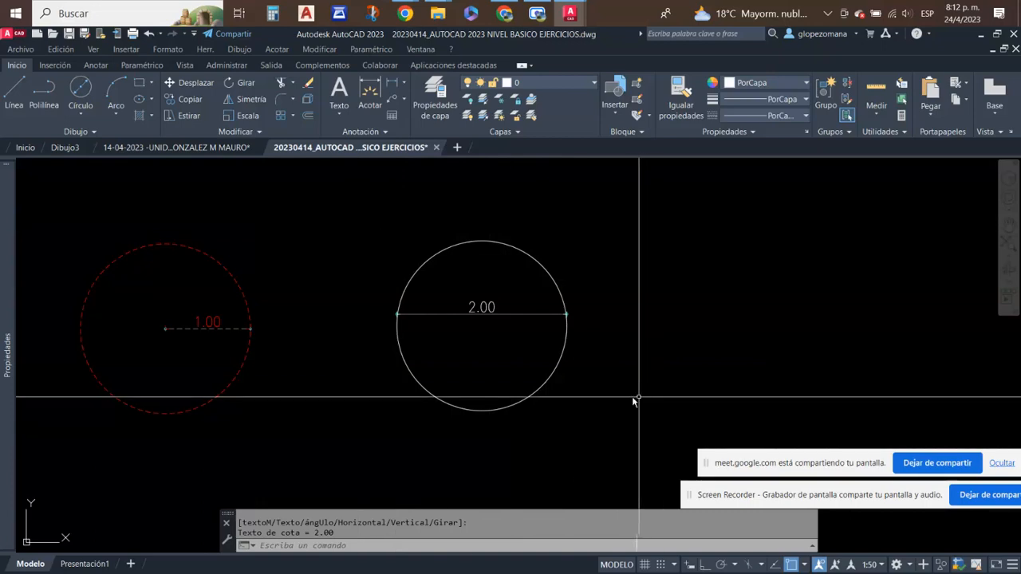
- Draw a circle with a diameter of 1 below the red dashed circle using the Centro, Diámetro method
{"action": "middle_click_drag", "start_coordinate": [578, 397], "coordinate": [620, 357]}
{"action": "scroll", "coordinate": [512, 209], "scroll_direction": "down", "scroll_amount": 2}
{"action": "mouse_move", "coordinate": [595, 254]}
{"action": "middle_mouse_down"}
{"action": "mouse_move", "coordinate": [458, 304]}
{"action": "mouse_move", "coordinate": [380, 299]}
{"action": "middle_mouse_up"}
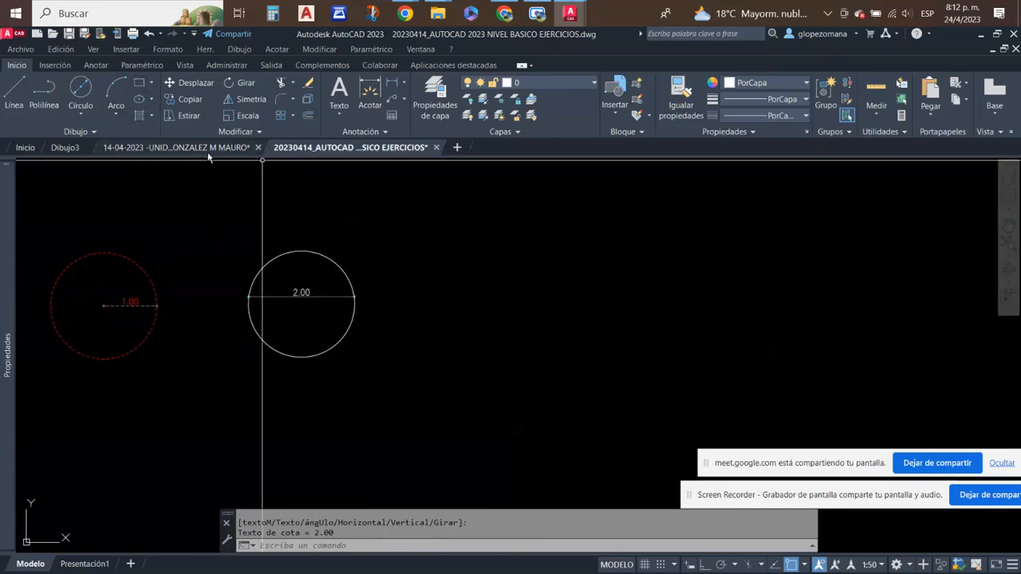
{"action": "key", "text": "Escape"}
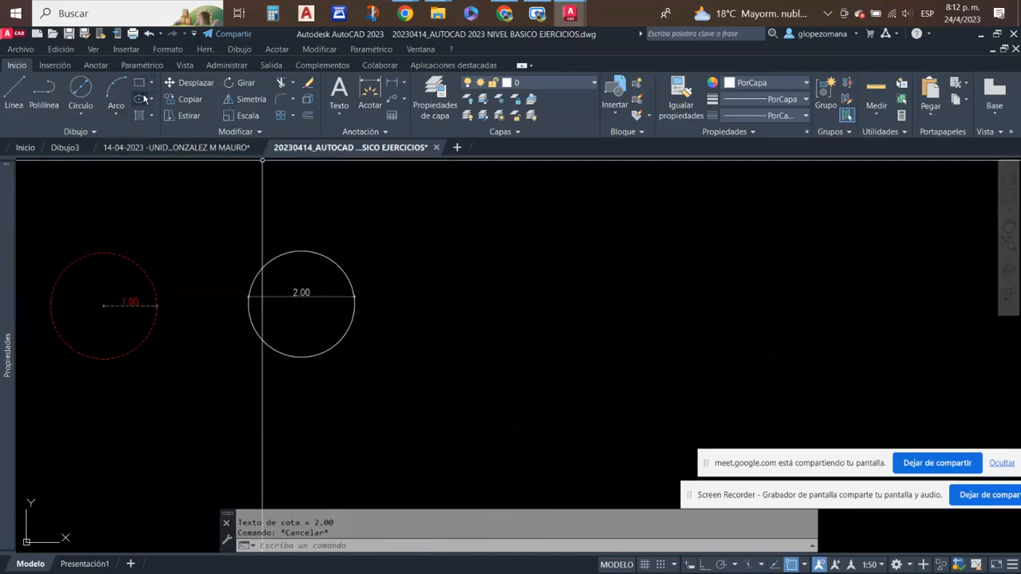
{"action": "left_click", "coordinate": [80, 87]}
{"action": "left_click", "coordinate": [82, 114]}
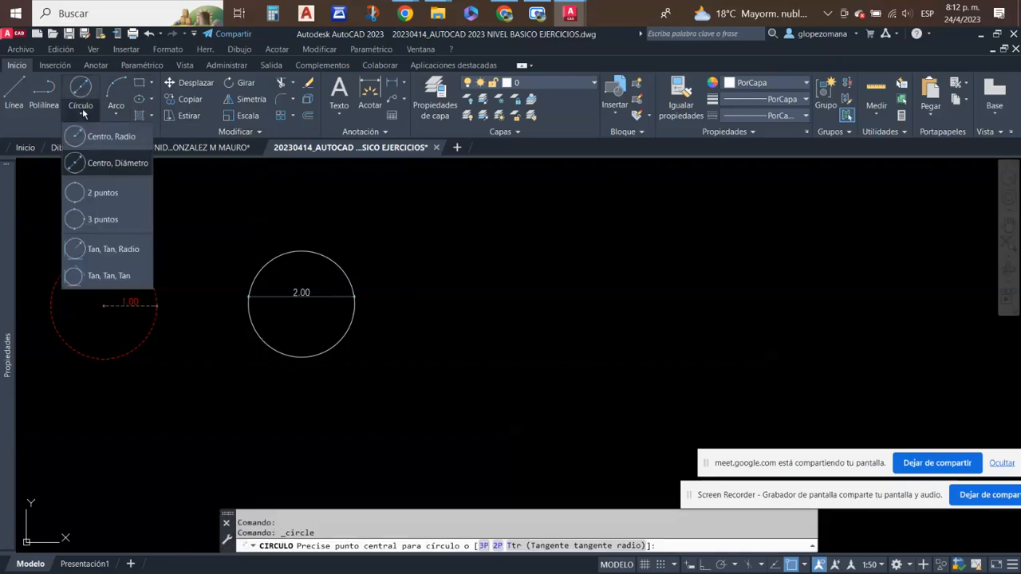
{"action": "mouse_move", "coordinate": [198, 392]}
{"action": "middle_mouse_down"}
{"action": "mouse_move", "coordinate": [661, 319]}
{"action": "mouse_move", "coordinate": [441, 409]}
{"action": "middle_mouse_up"}
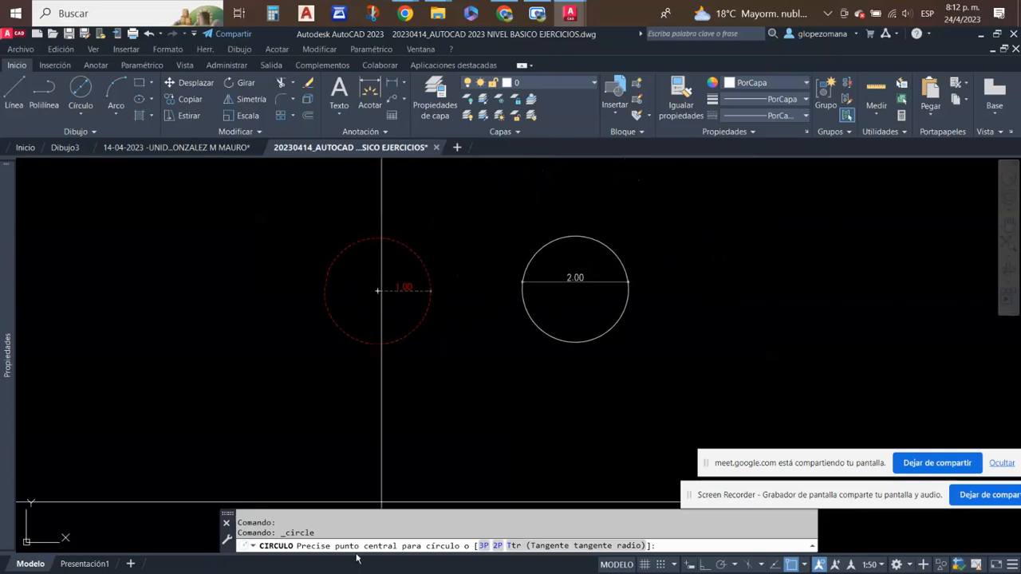
{"action": "left_click", "coordinate": [376, 453]}
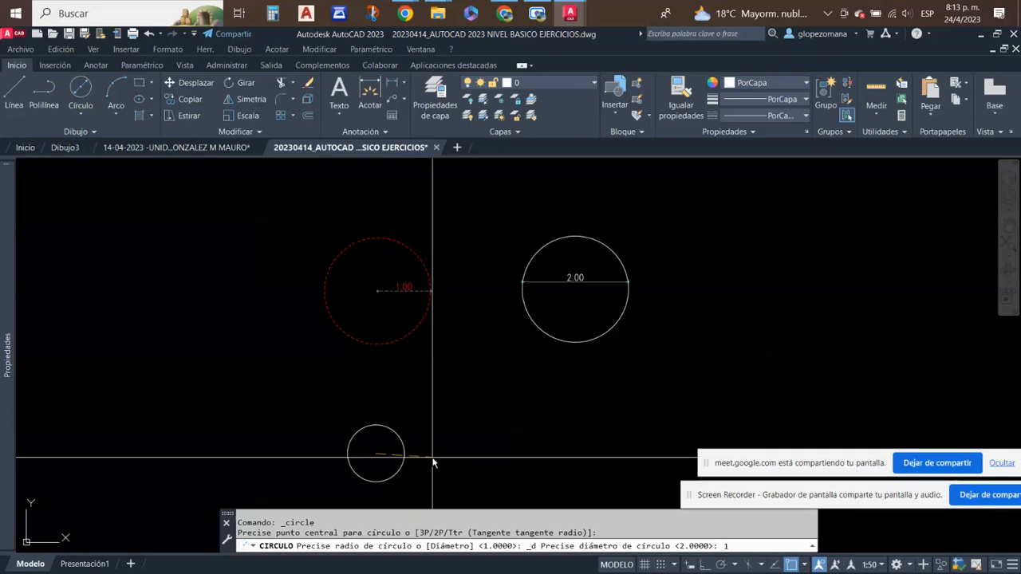
{"action": "key", "text": "Return"}
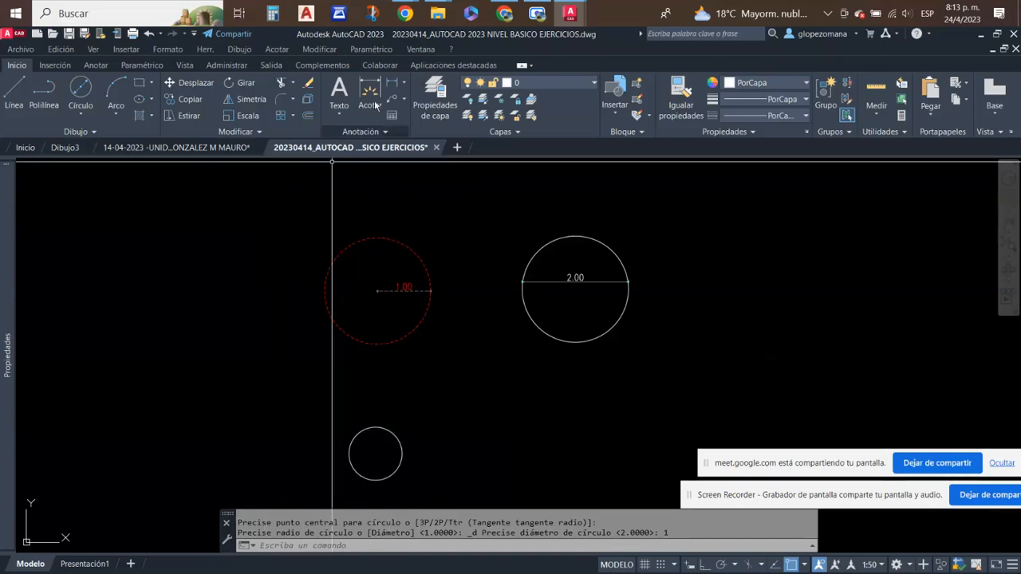
- Add a horizontal linear dimension across the small circle between its left and right quadrants, with the dimension line along the diameter
{"action": "left_click", "coordinate": [391, 82]}
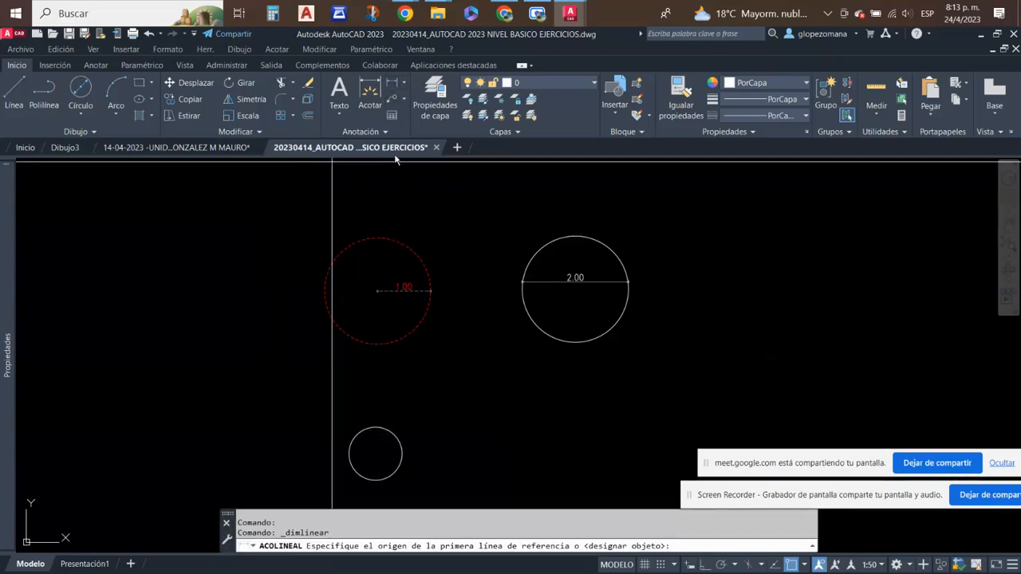
{"action": "left_click", "coordinate": [348, 454]}
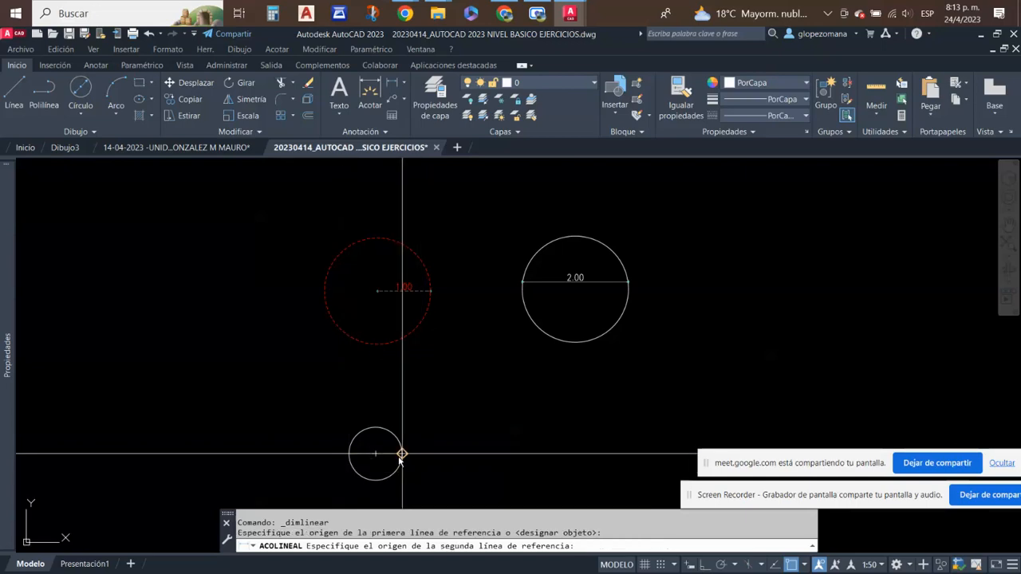
{"action": "left_click", "coordinate": [401, 455]}
{"action": "left_click", "coordinate": [401, 455]}
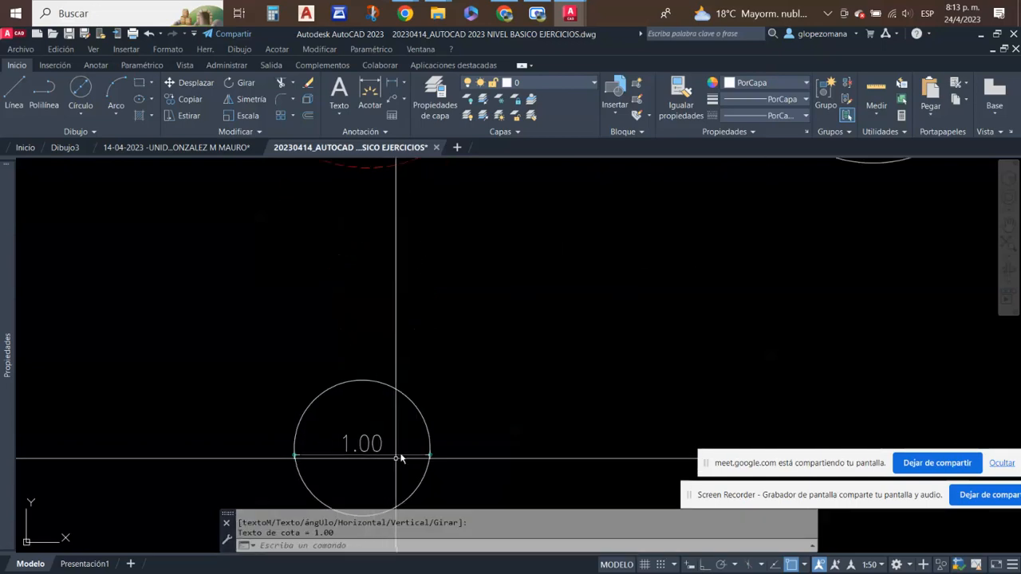
{"action": "scroll", "coordinate": [415, 453], "scroll_direction": "down", "scroll_amount": 2}
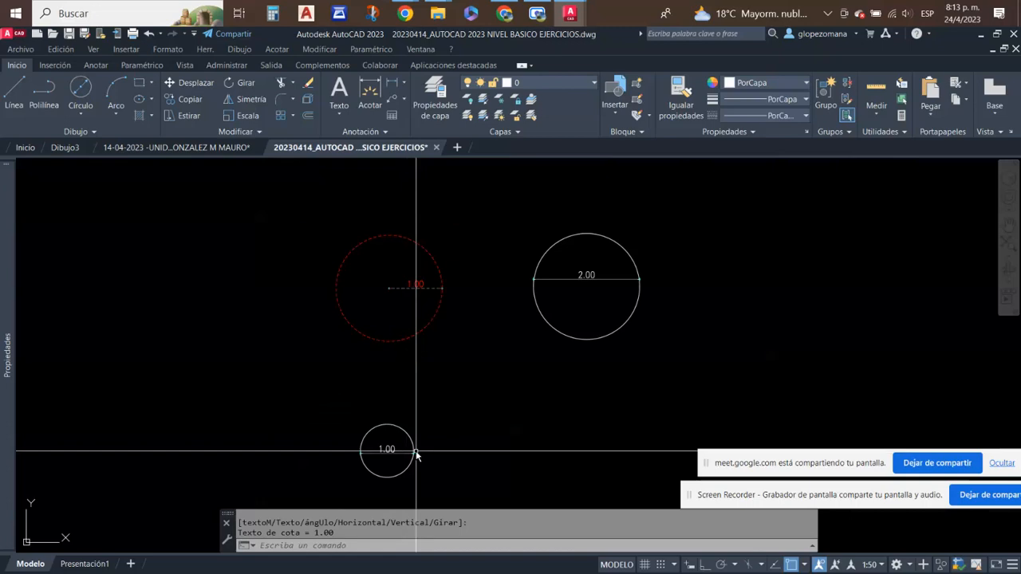
{"action": "left_click", "coordinate": [422, 365]}
{"action": "left_click", "coordinate": [394, 329]}
{"action": "key", "text": "Escape"}
{"action": "left_click", "coordinate": [417, 416]}
{"action": "left_click", "coordinate": [397, 436]}
{"action": "key", "text": "Escape"}
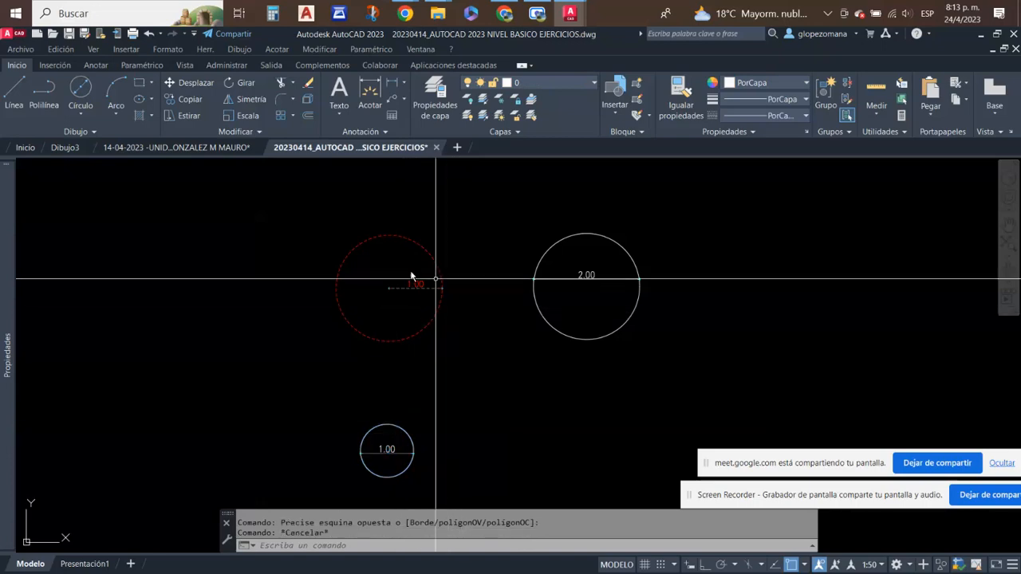
{"action": "middle_click_drag", "start_coordinate": [461, 434], "coordinate": [452, 434]}
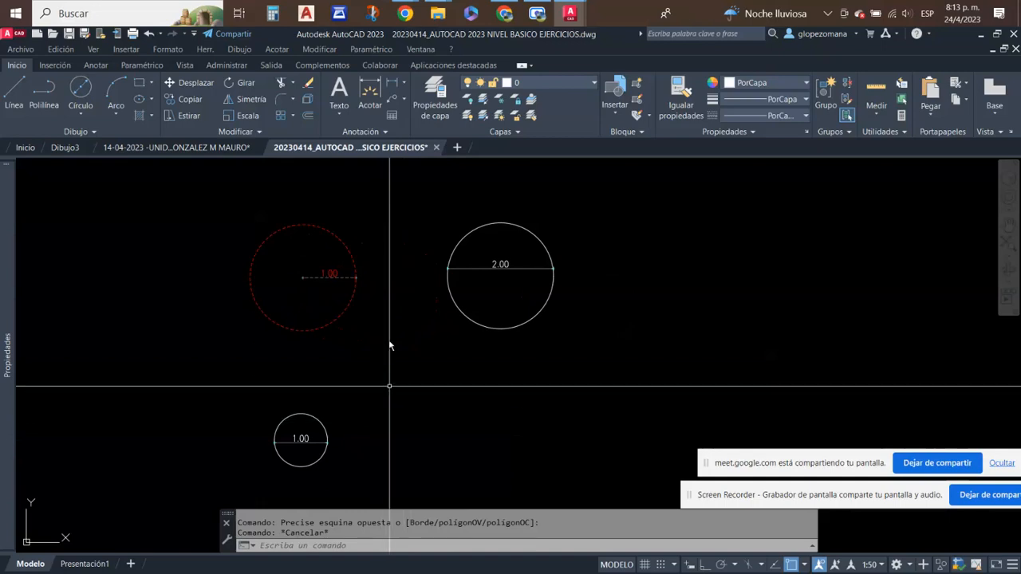
{"action": "left_click", "coordinate": [83, 115]}
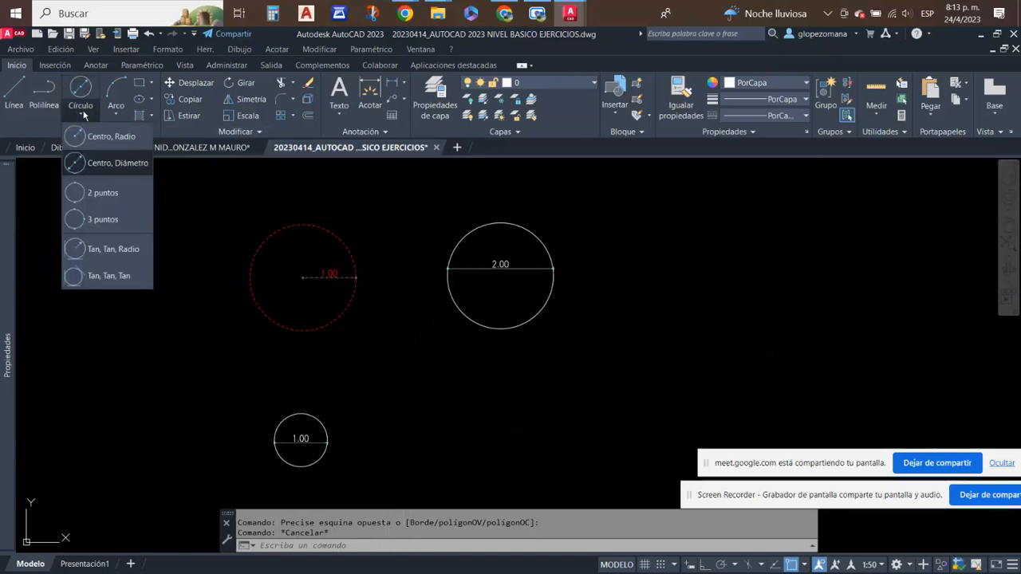
{"action": "left_click", "coordinate": [419, 332]}
{"action": "scroll", "coordinate": [420, 333], "scroll_direction": "down", "scroll_amount": 3}
{"action": "middle_click_drag", "start_coordinate": [560, 348], "coordinate": [391, 353]}
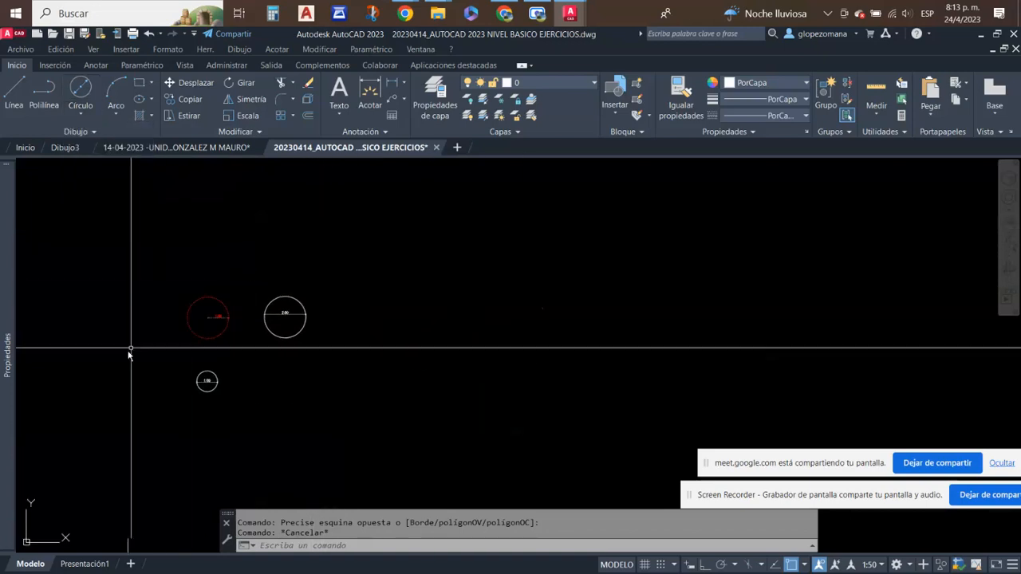
{"action": "scroll", "coordinate": [132, 355], "scroll_direction": "up", "scroll_amount": 4}
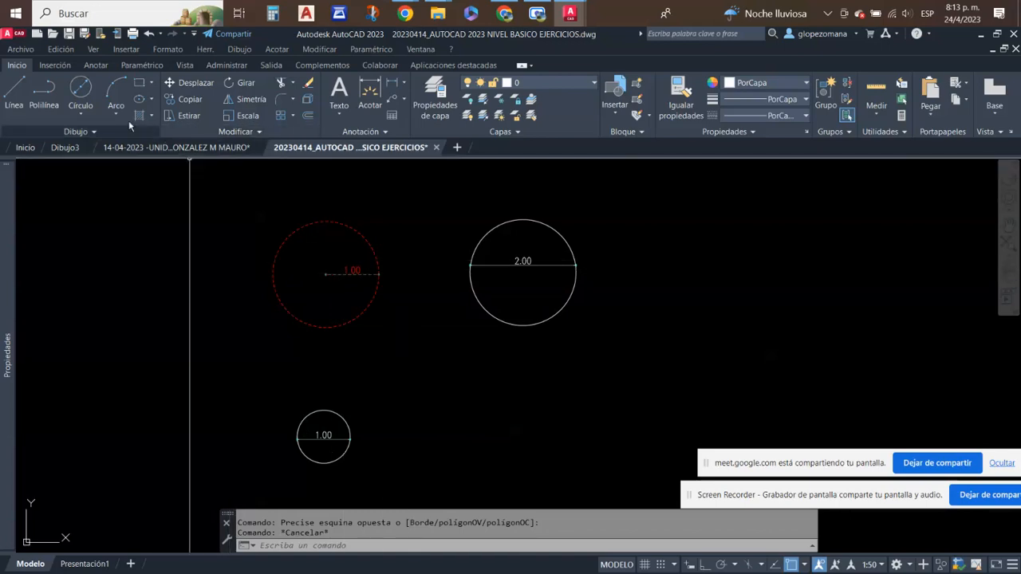
- Draw a 2 puntos circle from the red dashed circle's lower-right edge to the top quadrant of the circle dimensioned 2.00
{"action": "left_click", "coordinate": [86, 115]}
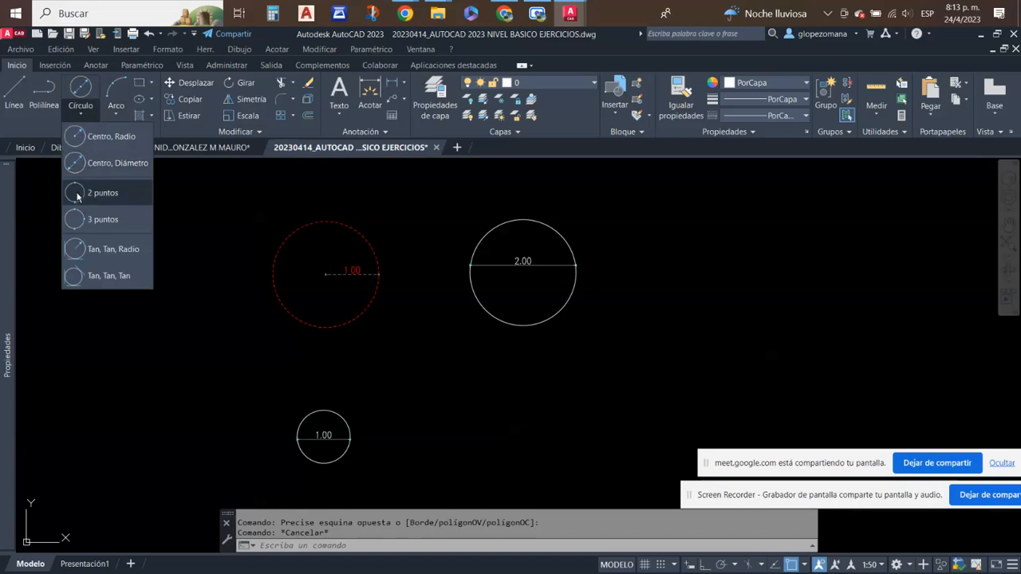
{"action": "left_click", "coordinate": [103, 192]}
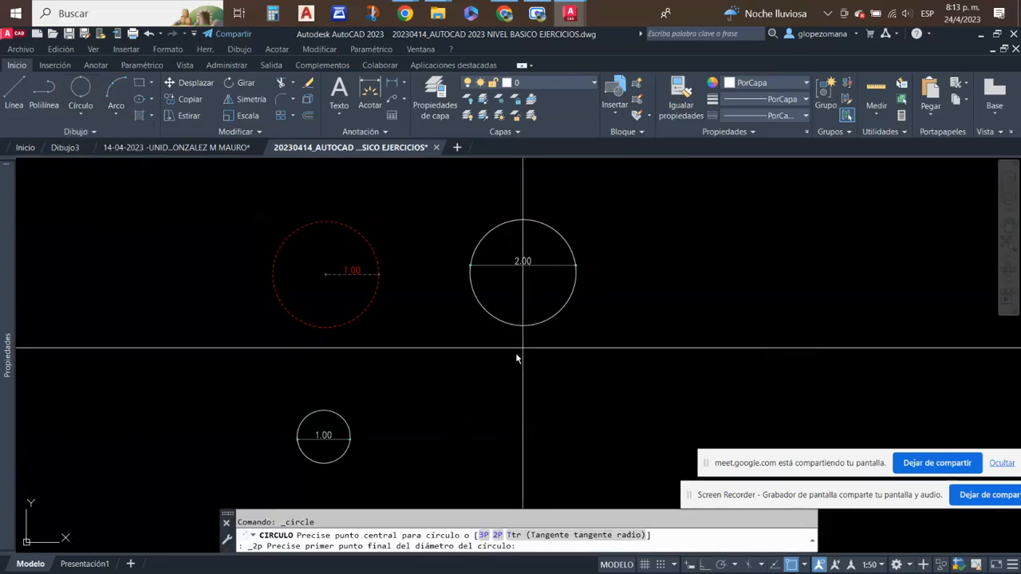
{"action": "left_click", "coordinate": [360, 317]}
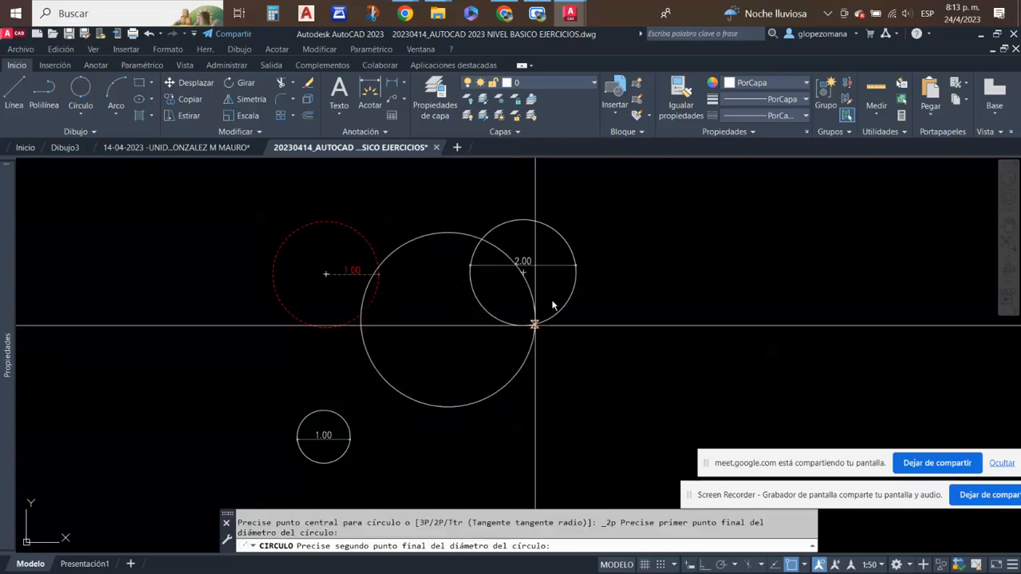
{"action": "left_click", "coordinate": [523, 219]}
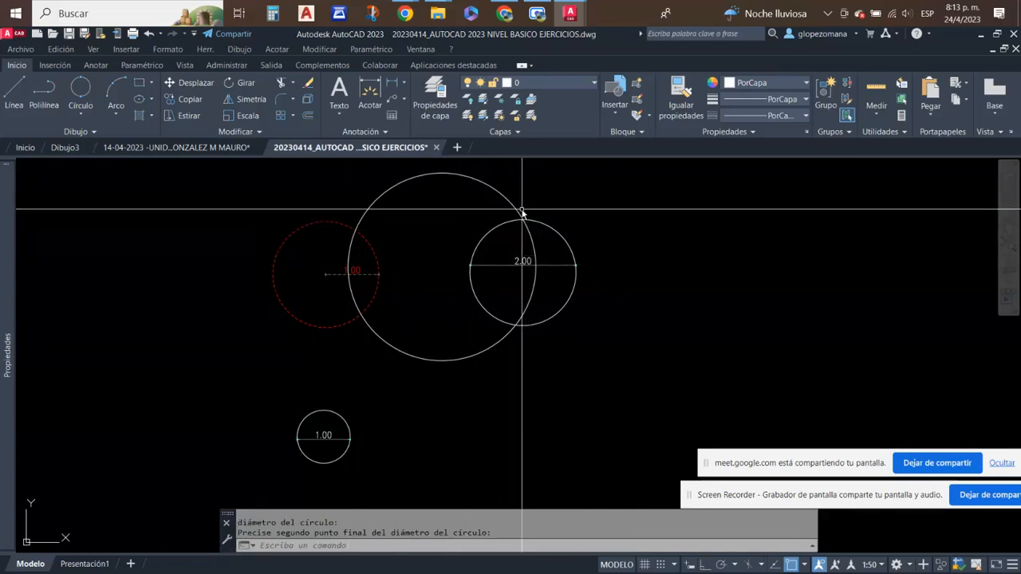
- Draw a 2 puntos circle between the red dashed circle's bottom quadrant and the top quadrant of the small circle below it
{"action": "left_click", "coordinate": [81, 88]}
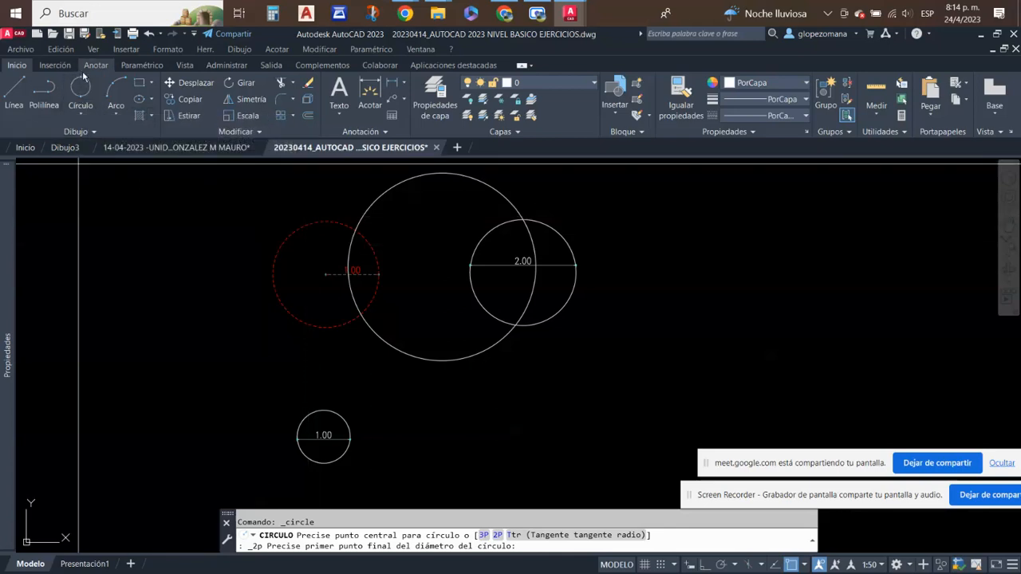
{"action": "left_click", "coordinate": [79, 114]}
{"action": "left_click", "coordinate": [84, 195]}
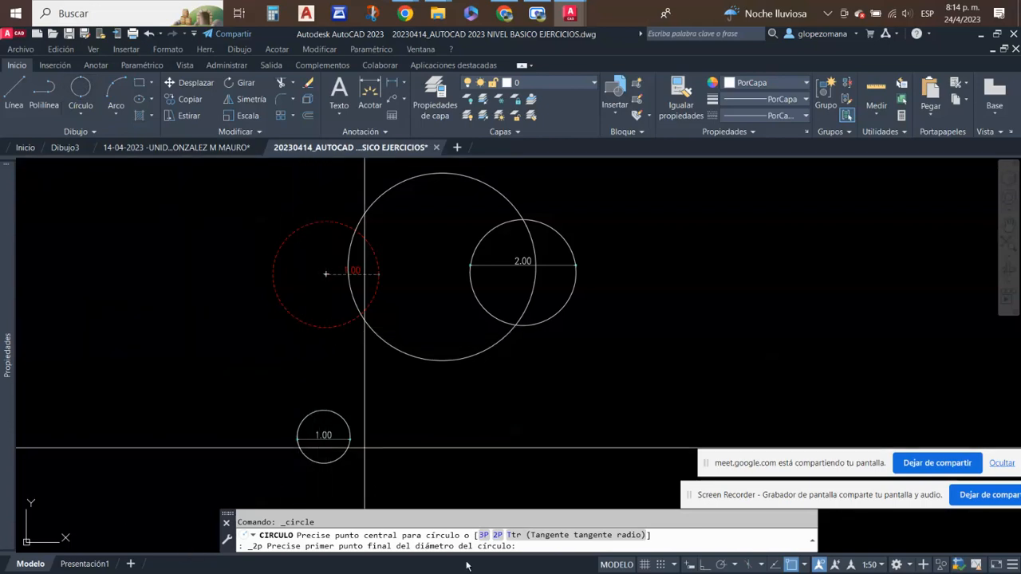
{"action": "left_click", "coordinate": [325, 328]}
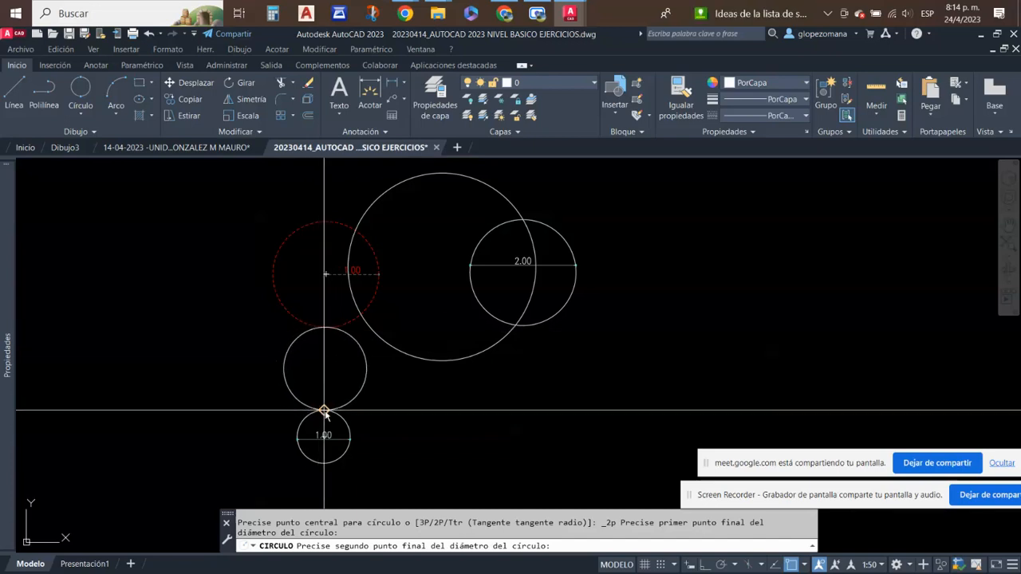
{"action": "left_click", "coordinate": [324, 412]}
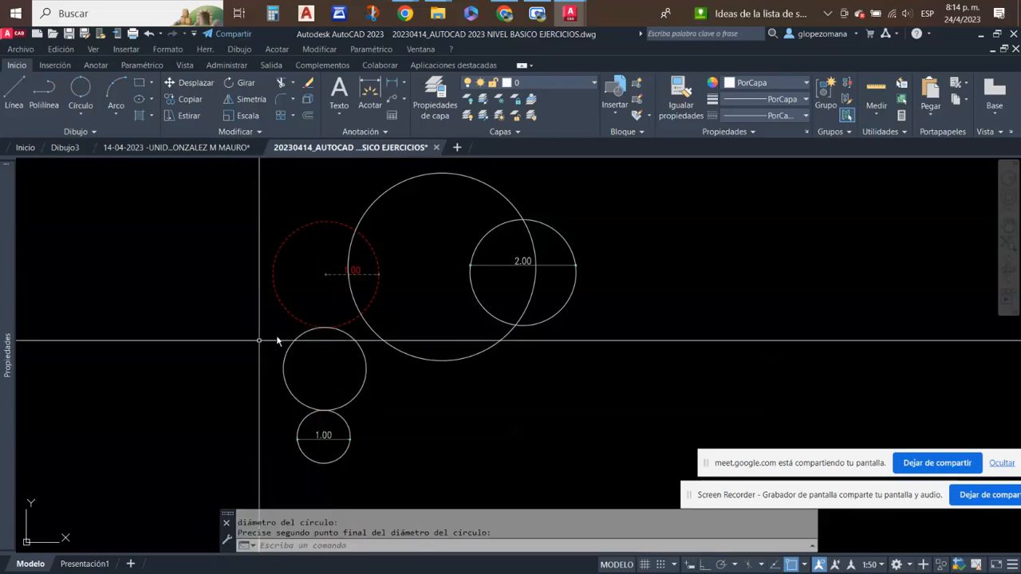
- Draw an irregular zigzag outline of connected line segments in the free space to the right of the circles
{"action": "middle_click_drag", "start_coordinate": [497, 323], "coordinate": [308, 322]}
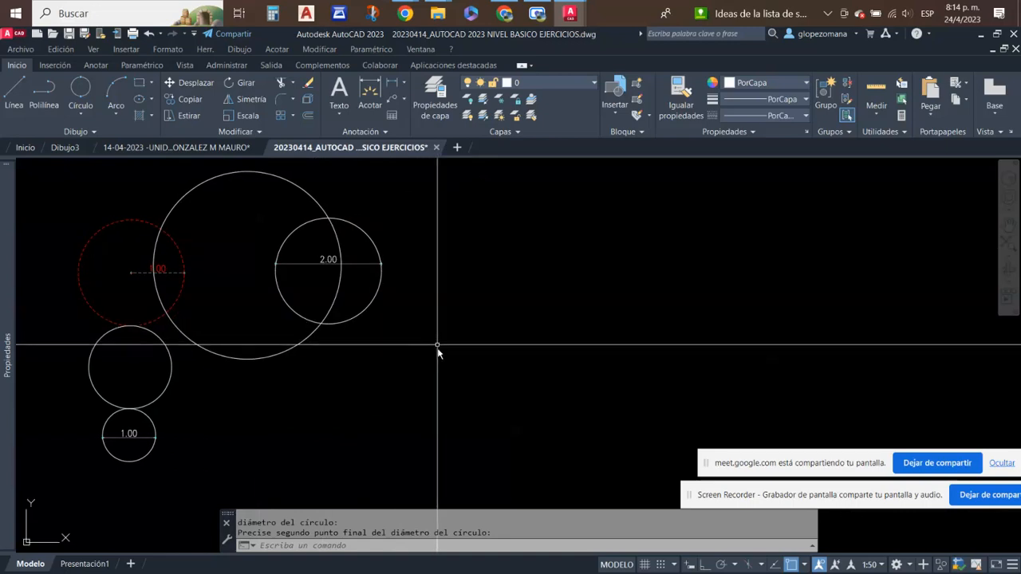
{"action": "type", "text": "l"}
{"action": "key", "text": "Return"}
{"action": "left_click", "coordinate": [439, 410]}
{"action": "left_click", "coordinate": [458, 313]}
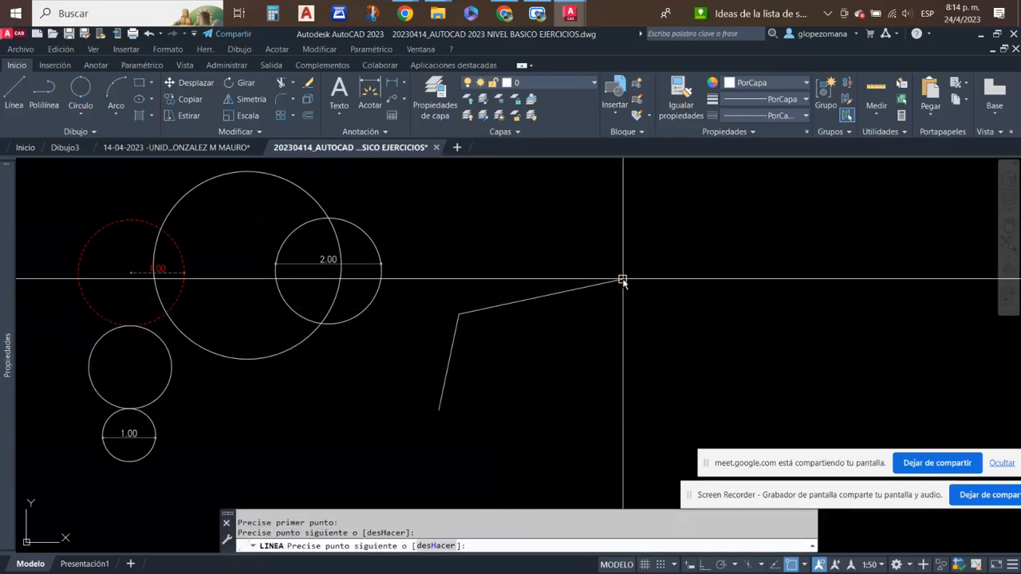
{"action": "left_click", "coordinate": [622, 280]}
{"action": "left_click", "coordinate": [800, 344]}
{"action": "left_click", "coordinate": [642, 413]}
{"action": "left_click", "coordinate": [542, 485]}
{"action": "left_click", "coordinate": [516, 365]}
{"action": "left_click", "coordinate": [497, 456]}
{"action": "left_click", "coordinate": [444, 485]}
{"action": "left_click", "coordinate": [342, 460]}
{"action": "left_click", "coordinate": [371, 381]}
{"action": "left_click", "coordinate": [417, 408]}
{"action": "left_click", "coordinate": [428, 446]}
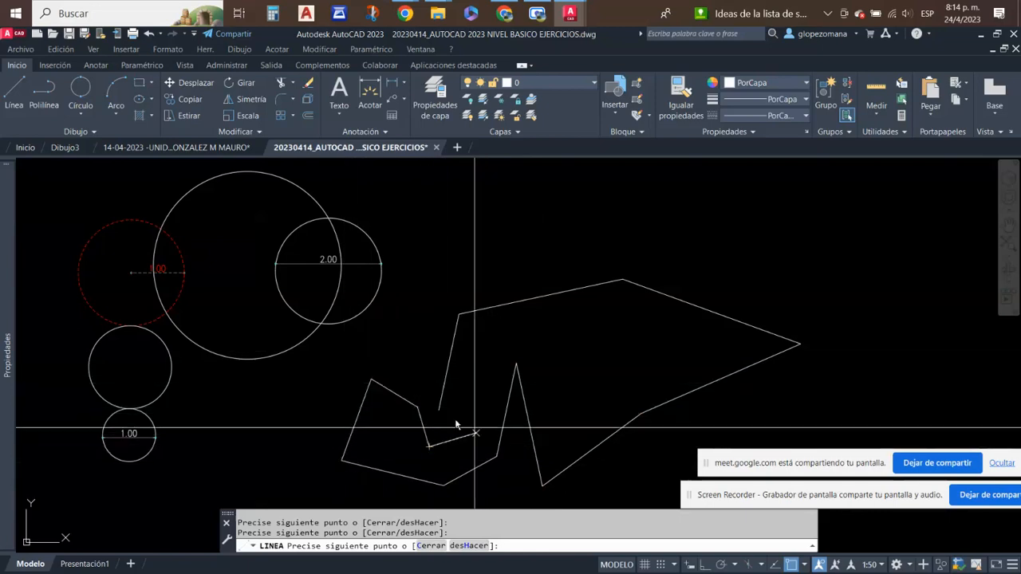
{"action": "key", "text": "Escape"}
- Repeat the Line command to draw a separate slanted line crossing the upper-left edge of the zigzag outline
{"action": "right_click", "coordinate": [491, 223]}
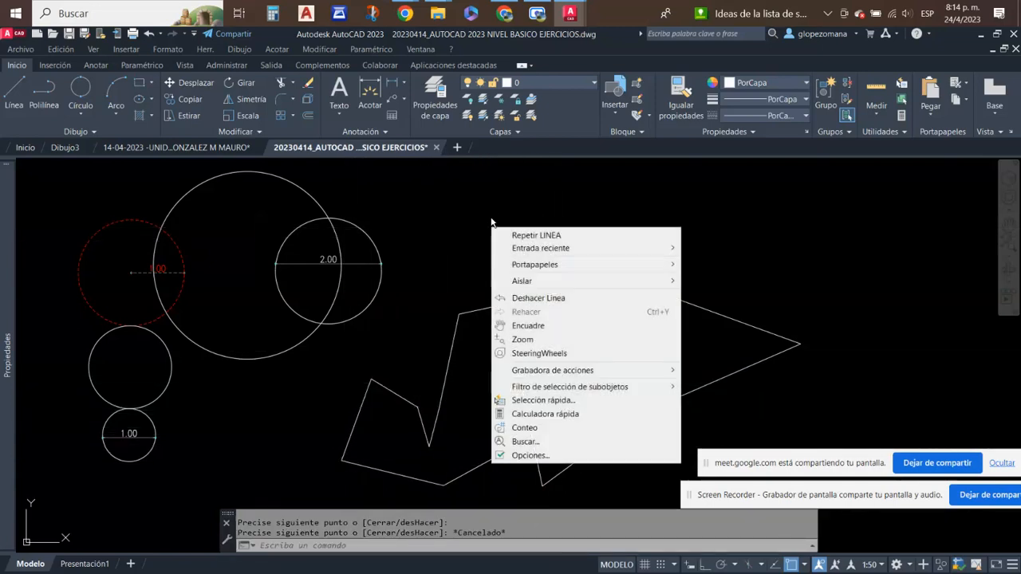
{"action": "left_click", "coordinate": [538, 236]}
{"action": "left_click", "coordinate": [468, 188]}
{"action": "left_click", "coordinate": [521, 344]}
{"action": "key", "text": "Escape"}
- Draw another separate slanted line crossing the outline's upper-right edge, from outside the shape to its interior
{"action": "right_click", "coordinate": [783, 241]}
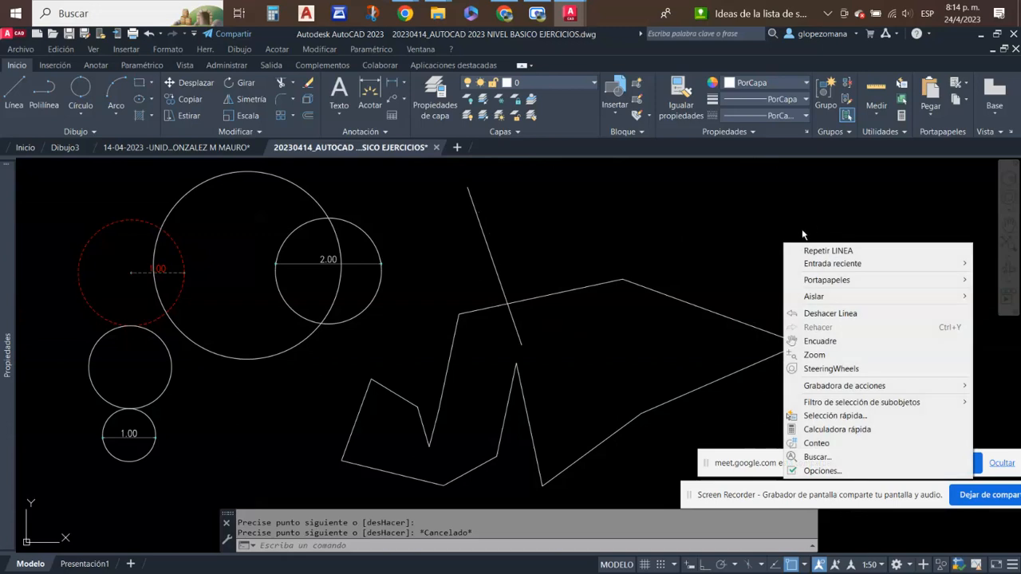
{"action": "left_click", "coordinate": [814, 252]}
{"action": "left_click", "coordinate": [816, 212]}
{"action": "left_click", "coordinate": [667, 345]}
{"action": "key", "text": "Escape"}
- Draw a short separate line crossing the outline's lower-right edge, from below the shape to its interior
{"action": "right_click", "coordinate": [722, 352]}
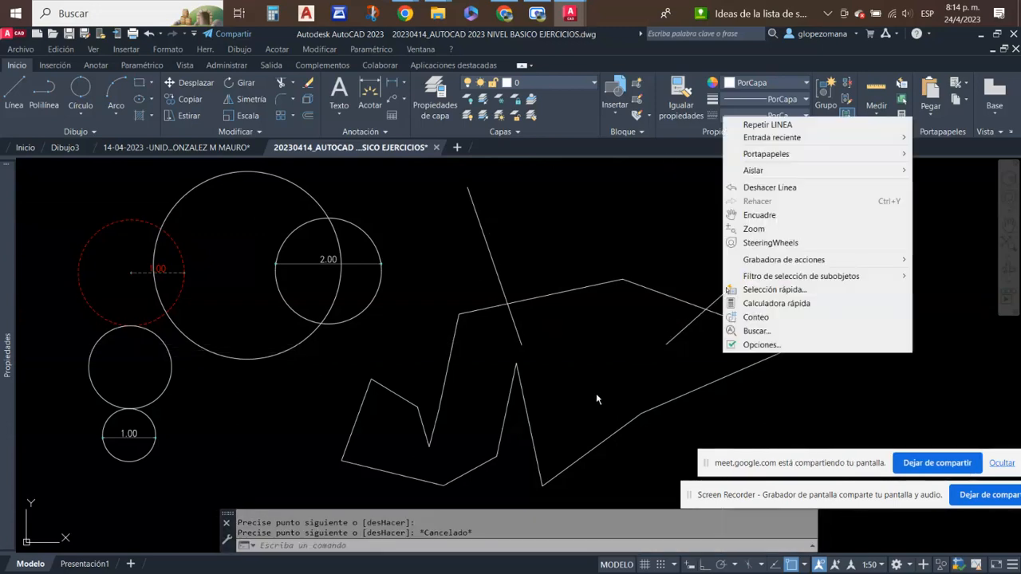
{"action": "left_click", "coordinate": [767, 125]}
{"action": "left_click", "coordinate": [646, 477]}
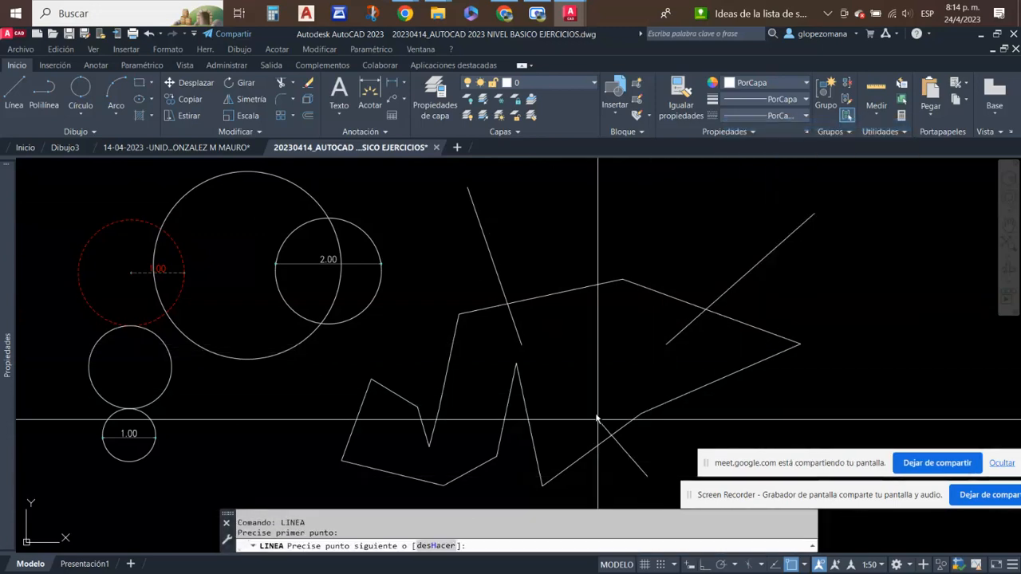
{"action": "key", "text": "Escape"}
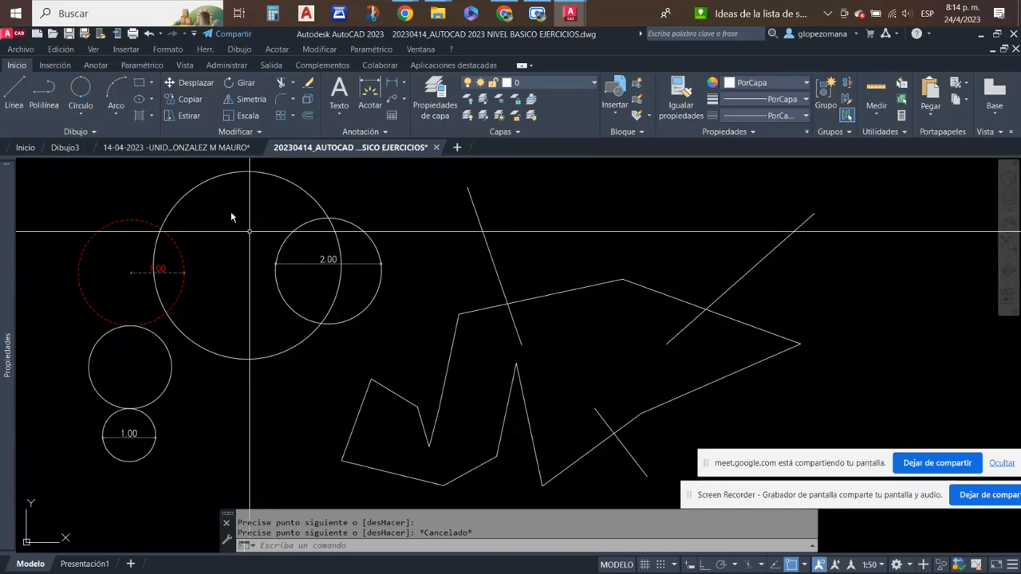
- Draw a two-point circle whose diameter runs between the inner ends of the lower-right and upper-right slanted lines
{"action": "left_click", "coordinate": [81, 89]}
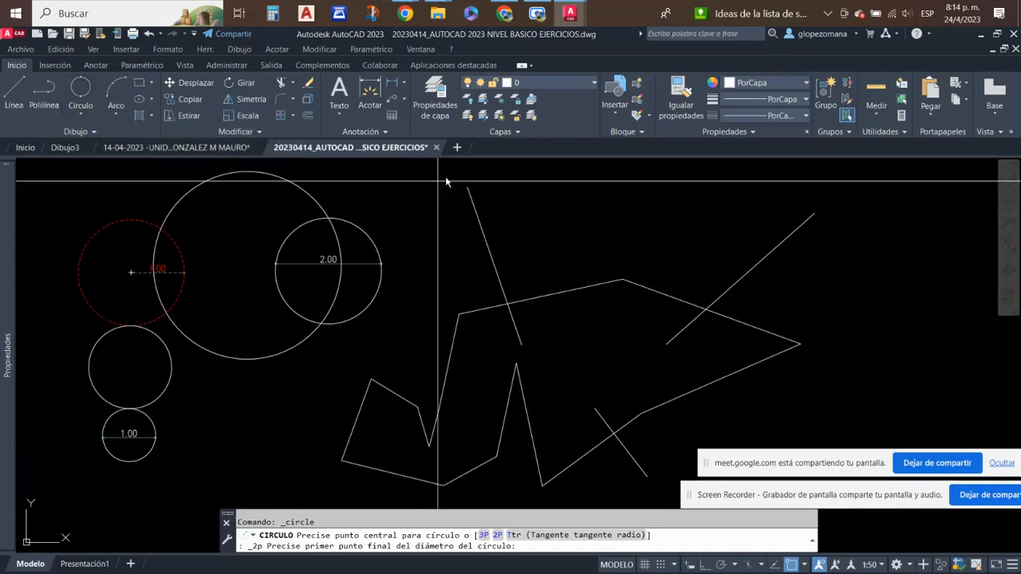
{"action": "middle_click_drag", "start_coordinate": [588, 380], "coordinate": [451, 362]}
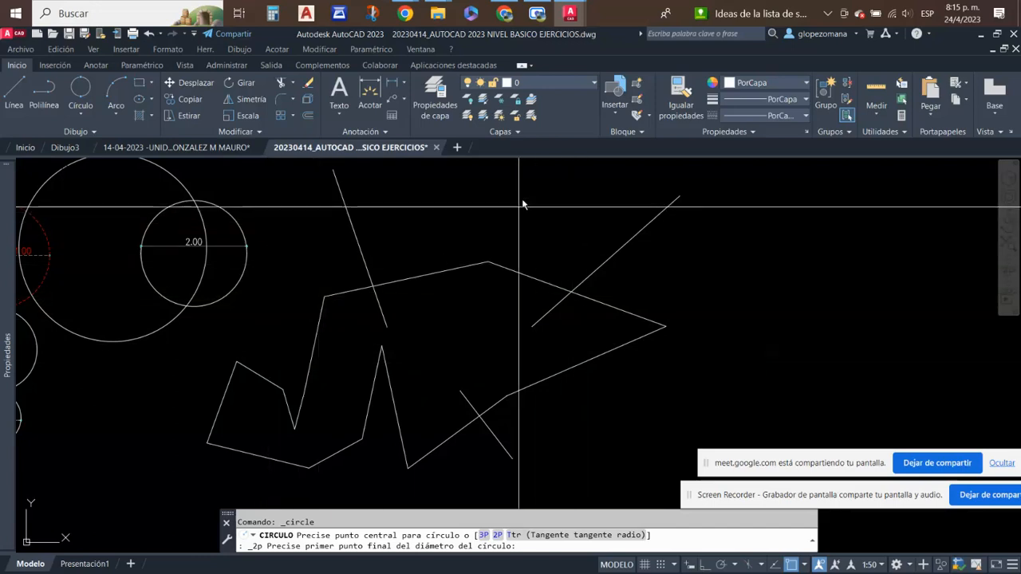
{"action": "left_click", "coordinate": [460, 390]}
{"action": "left_click", "coordinate": [534, 327]}
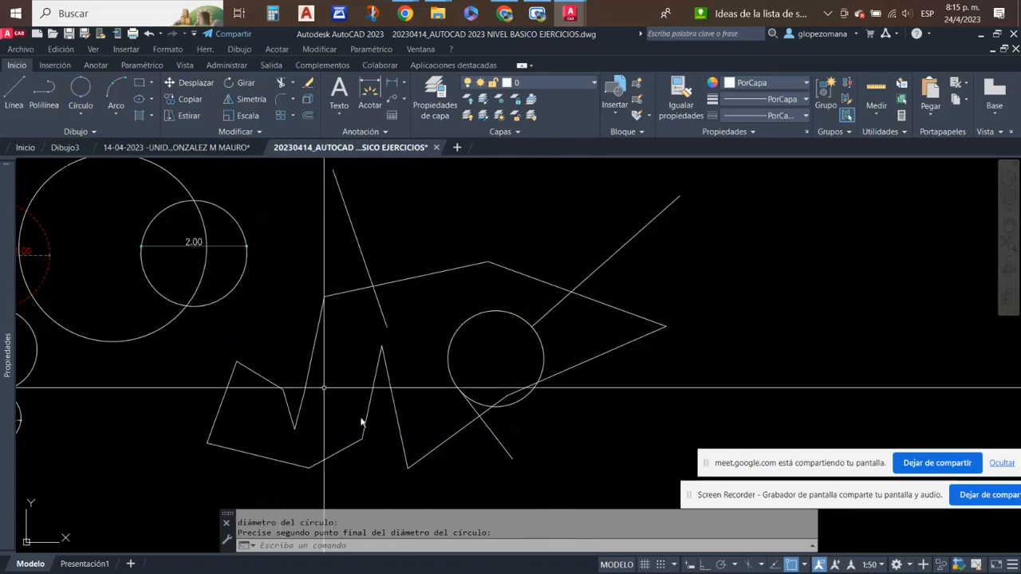
{"action": "middle_click_drag", "start_coordinate": [314, 411], "coordinate": [380, 408]}
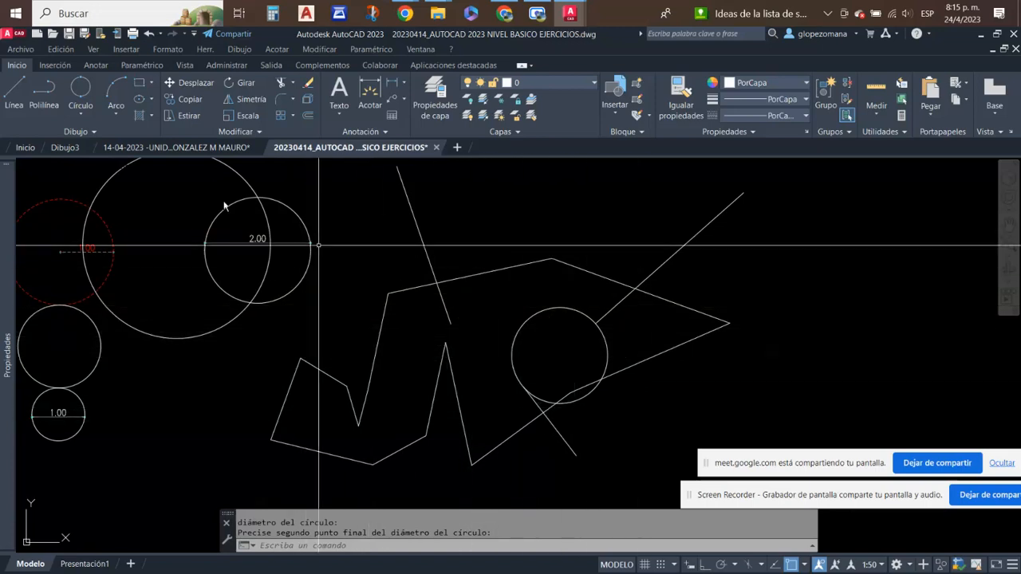
- Highlight the two-point circle between the slanted lines to examine it, and clear the selection
{"action": "left_click", "coordinate": [82, 114]}
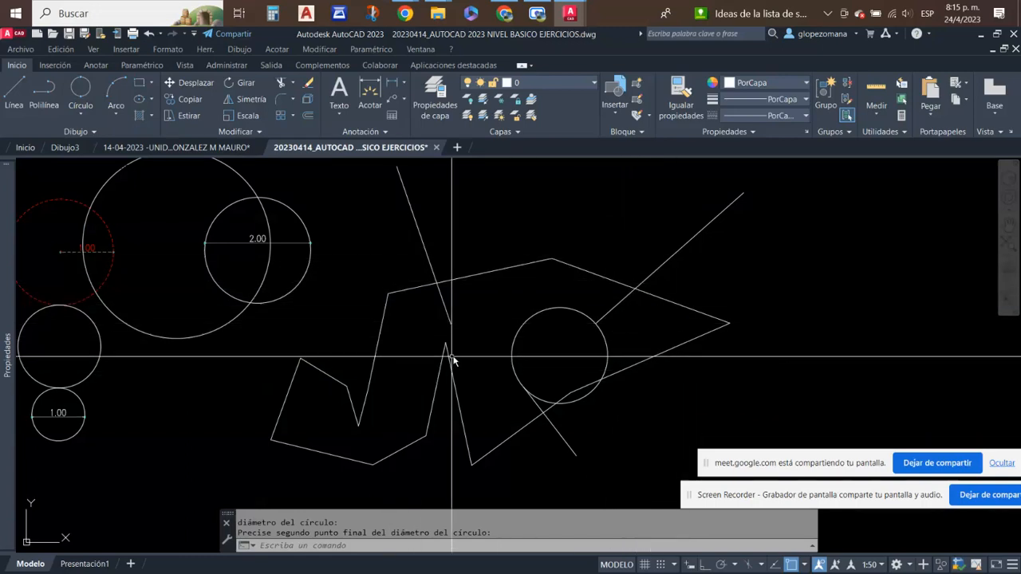
{"action": "scroll", "coordinate": [485, 375], "scroll_direction": "down", "scroll_amount": 3}
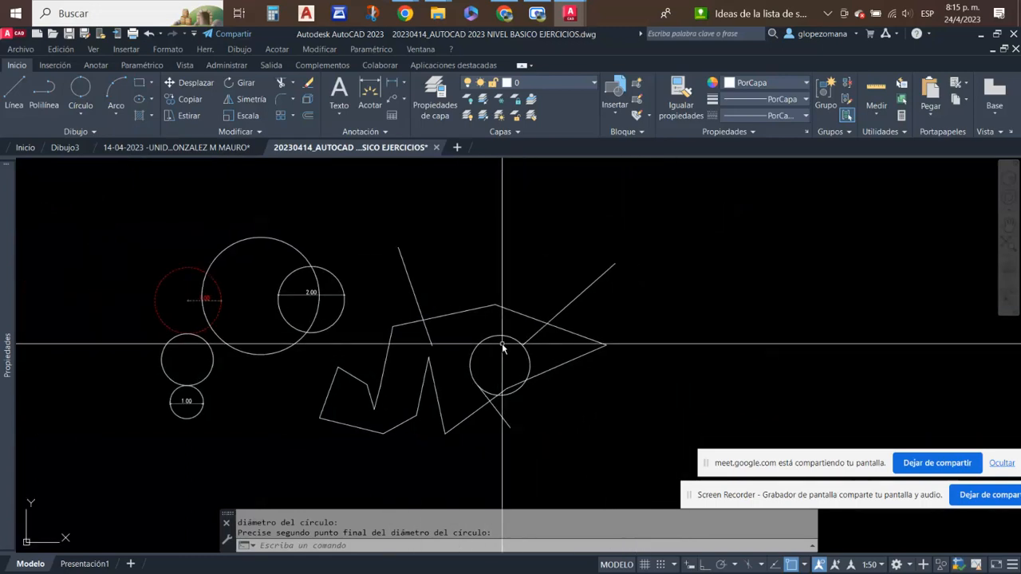
{"action": "scroll", "coordinate": [502, 345], "scroll_direction": "up", "scroll_amount": 2}
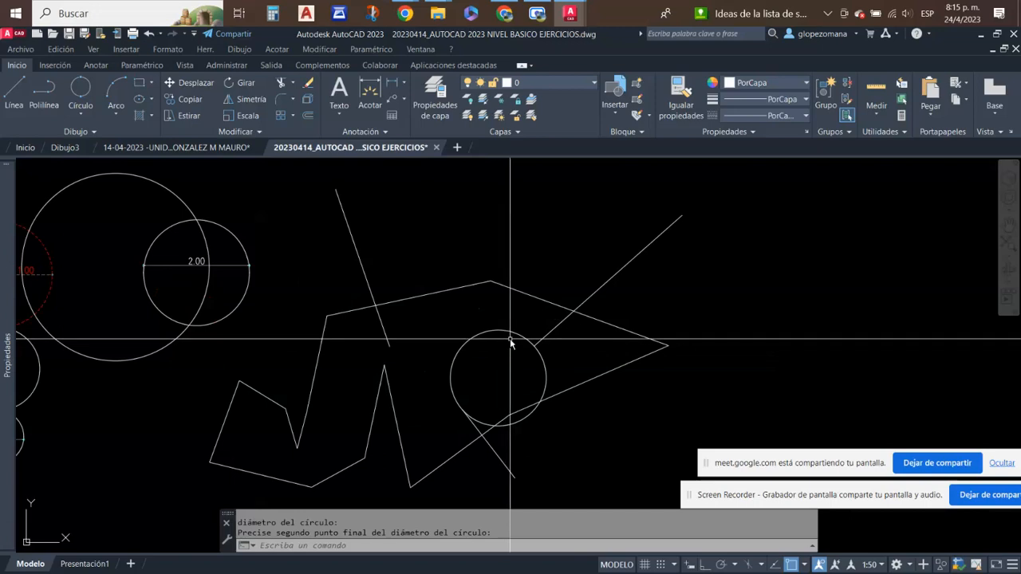
{"action": "left_click", "coordinate": [509, 322]}
{"action": "left_click", "coordinate": [470, 357]}
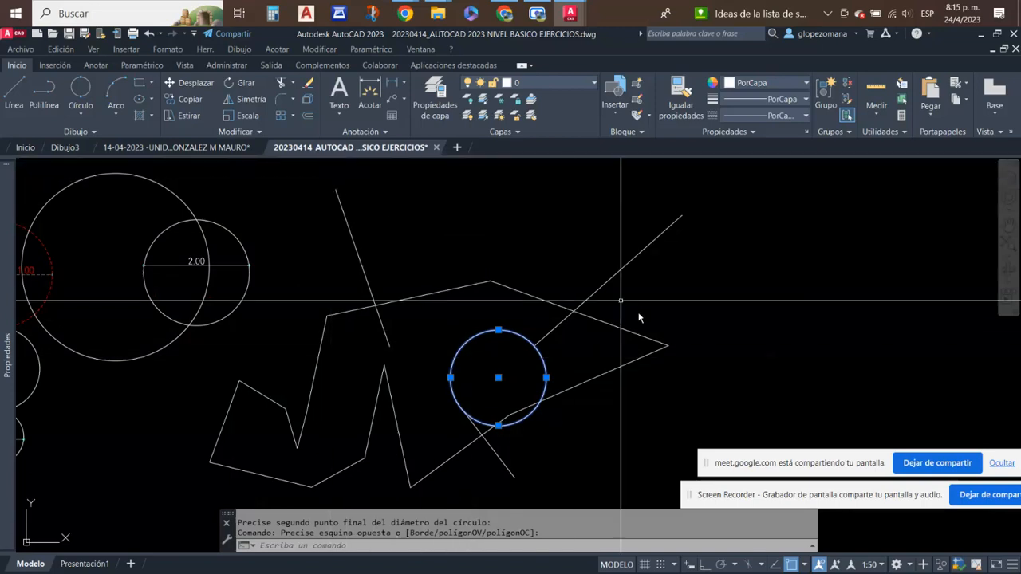
{"action": "key", "text": "Escape"}
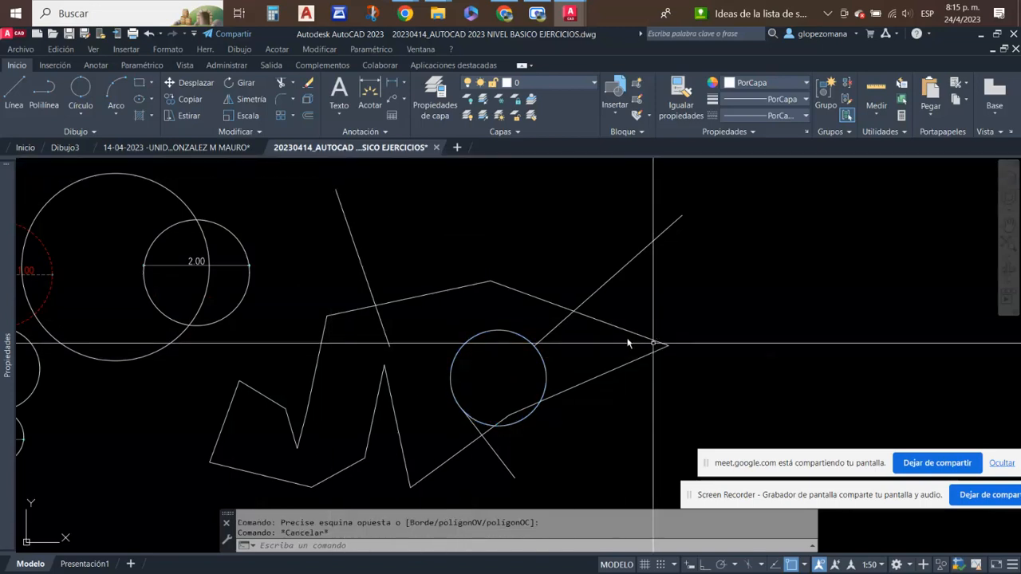
- Draw a three-point circle through the zigzag's steep left segment, its upper-left edge and its rightmost vertex
{"action": "left_click", "coordinate": [83, 109]}
{"action": "left_click", "coordinate": [88, 217]}
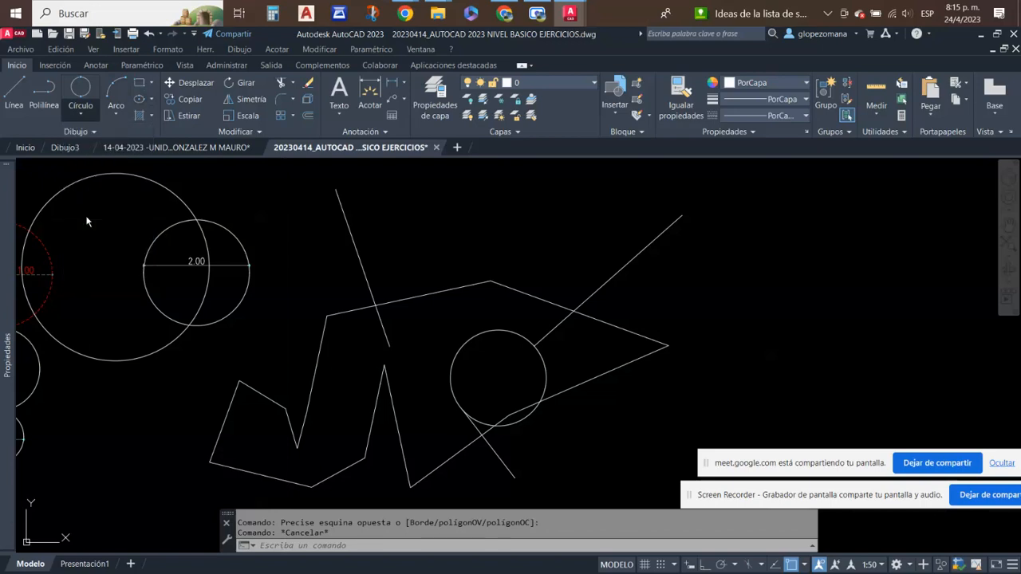
{"action": "left_click", "coordinate": [317, 365]}
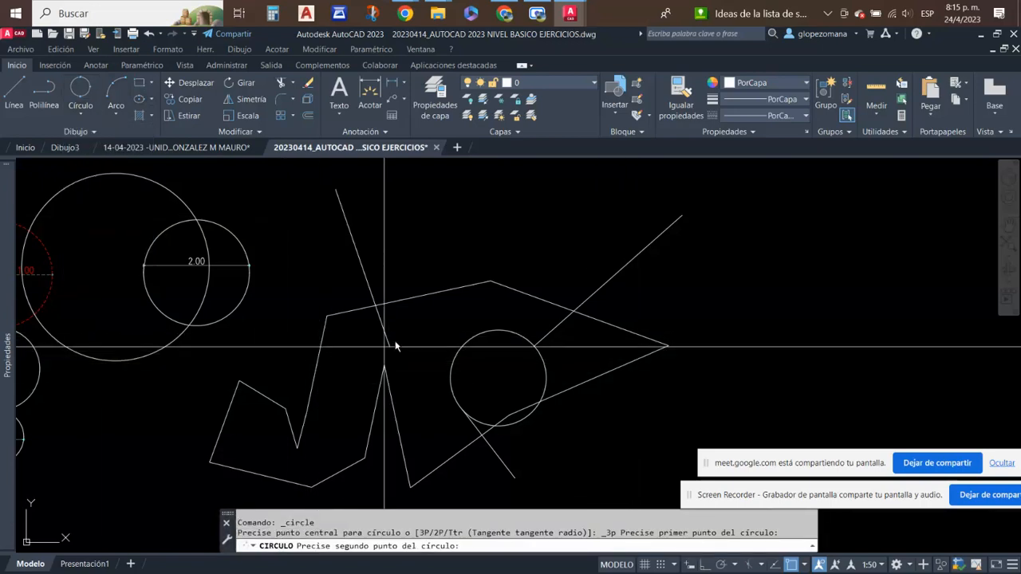
{"action": "left_click", "coordinate": [433, 293]}
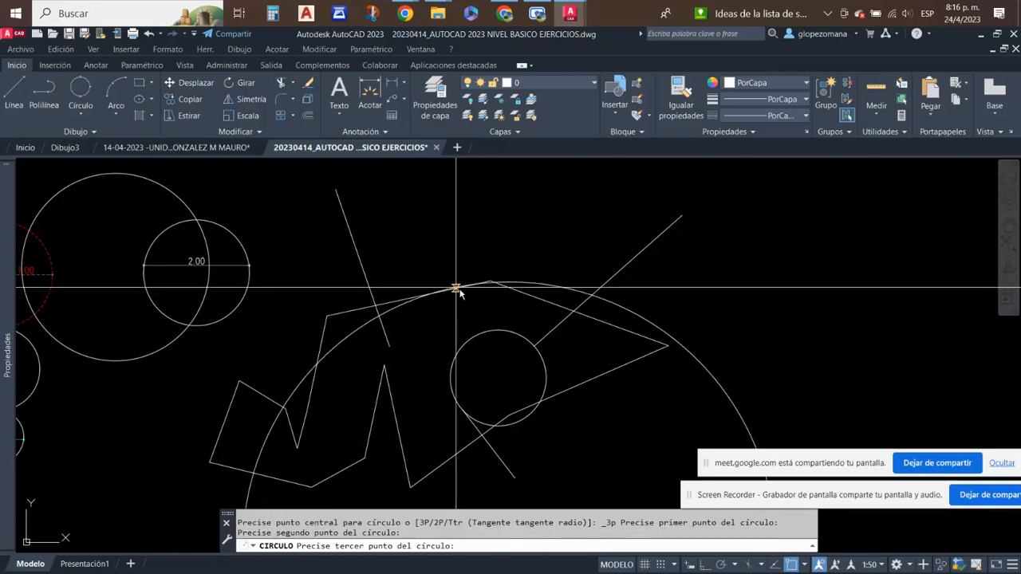
{"action": "left_click", "coordinate": [668, 346]}
- Highlight the large three-point circle to examine its full extent, and clear the selection
{"action": "scroll", "coordinate": [650, 274], "scroll_direction": "down", "scroll_amount": 5}
{"action": "scroll", "coordinate": [618, 358], "scroll_direction": "up", "scroll_amount": 3}
{"action": "left_click", "coordinate": [736, 300]}
{"action": "left_click", "coordinate": [636, 353]}
{"action": "key", "text": "Escape"}
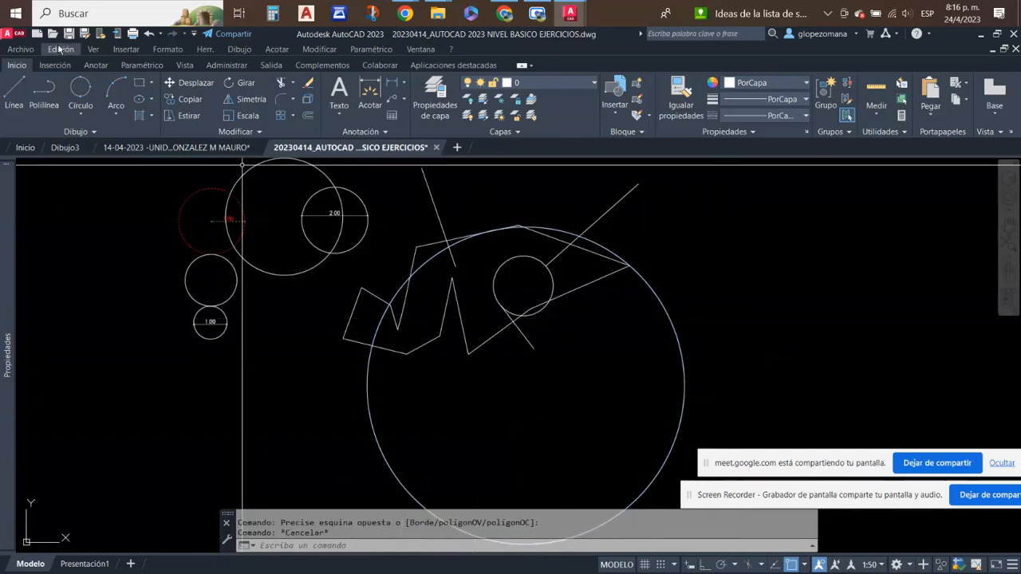
- Measure the horizontal distance between the two upper slanted lines with a linear dimension, without placing it
{"action": "middle_click_drag", "start_coordinate": [331, 277], "coordinate": [343, 313]}
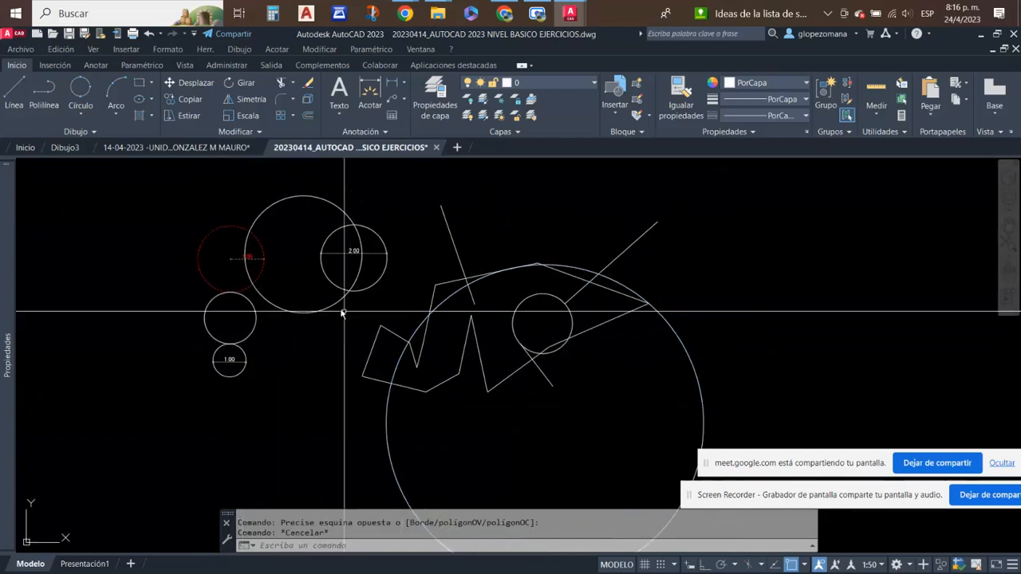
{"action": "left_click", "coordinate": [80, 114]}
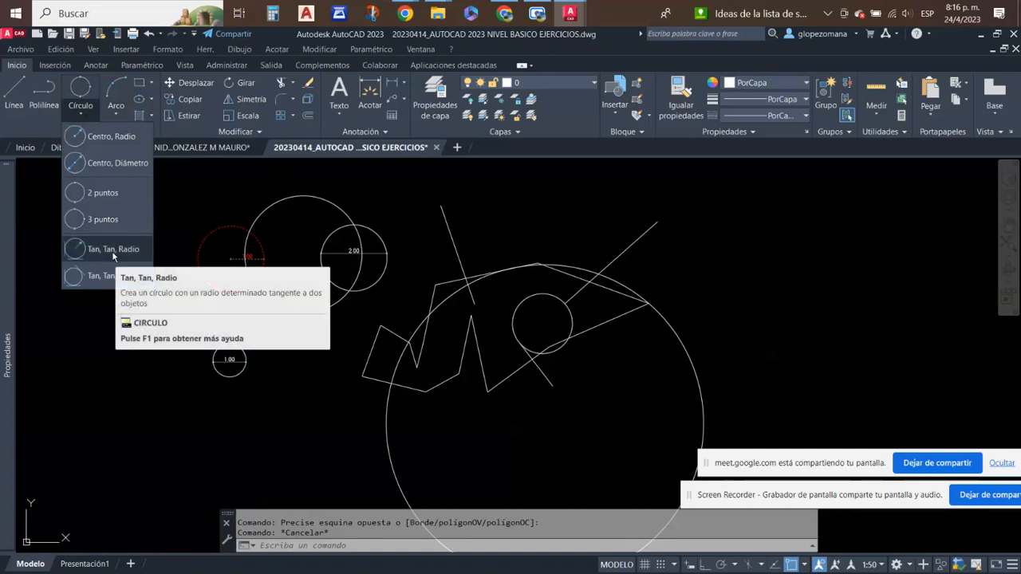
{"action": "key", "text": "Escape"}
{"action": "middle_click_drag", "start_coordinate": [609, 313], "coordinate": [425, 360]}
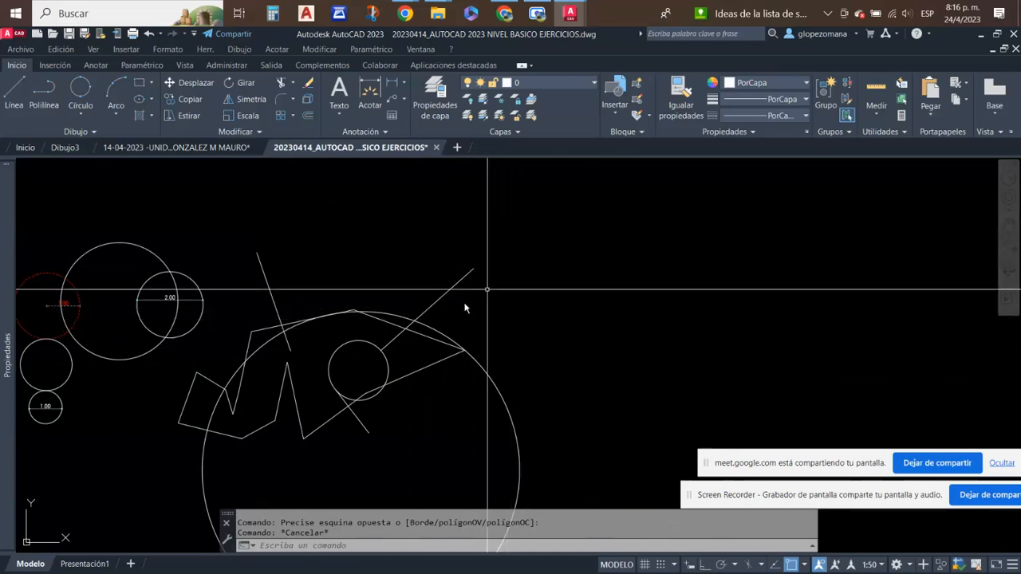
{"action": "scroll", "coordinate": [155, 237], "scroll_direction": "up", "scroll_amount": 3}
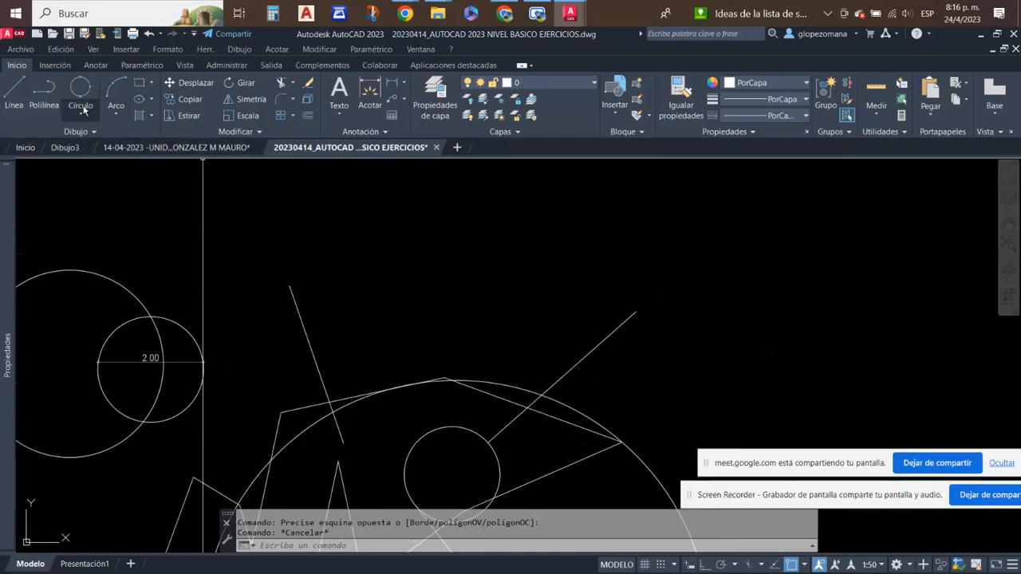
{"action": "left_click", "coordinate": [84, 110]}
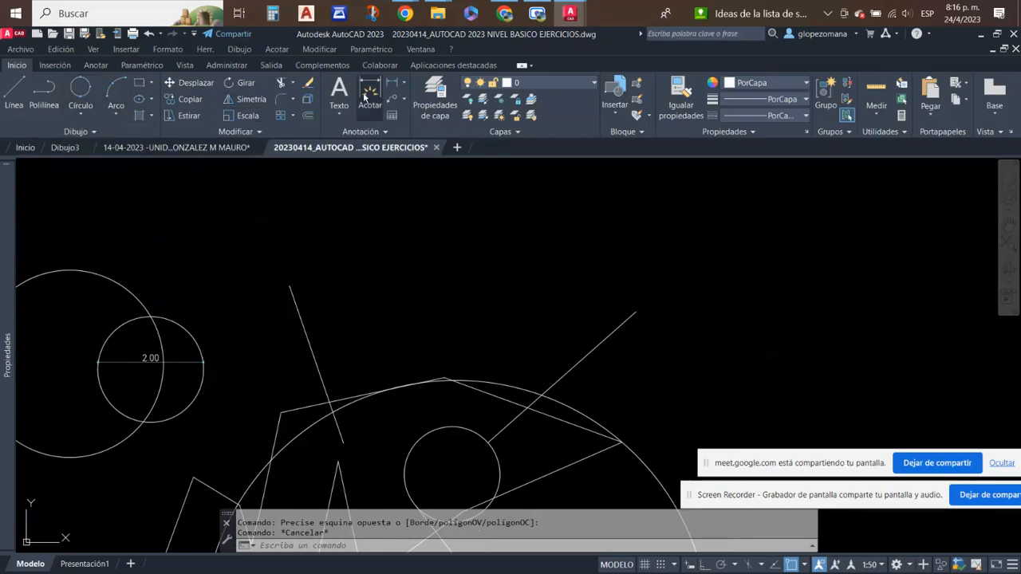
{"action": "left_click", "coordinate": [391, 82]}
{"action": "left_click", "coordinate": [291, 293]}
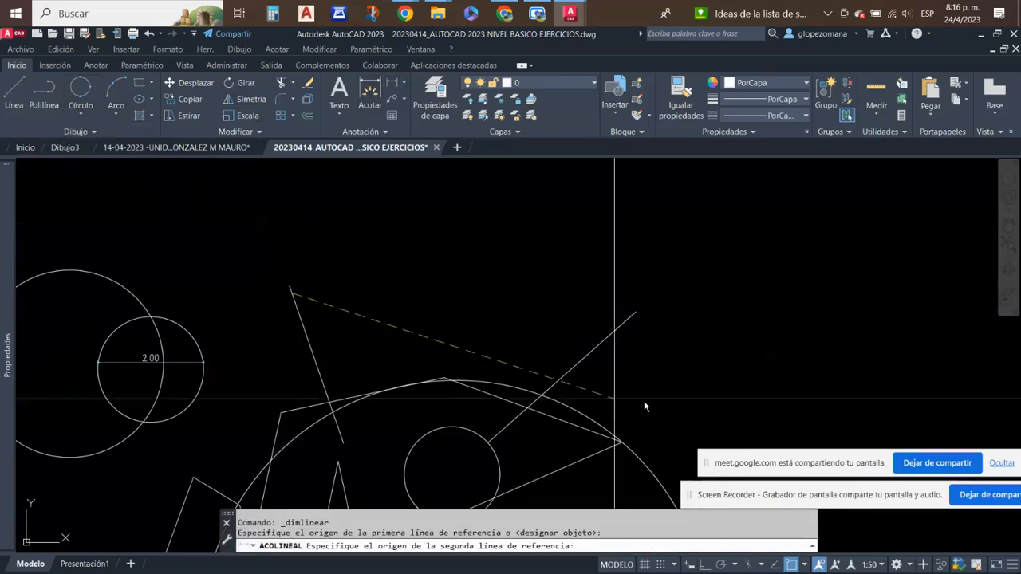
{"action": "left_click", "coordinate": [602, 337]}
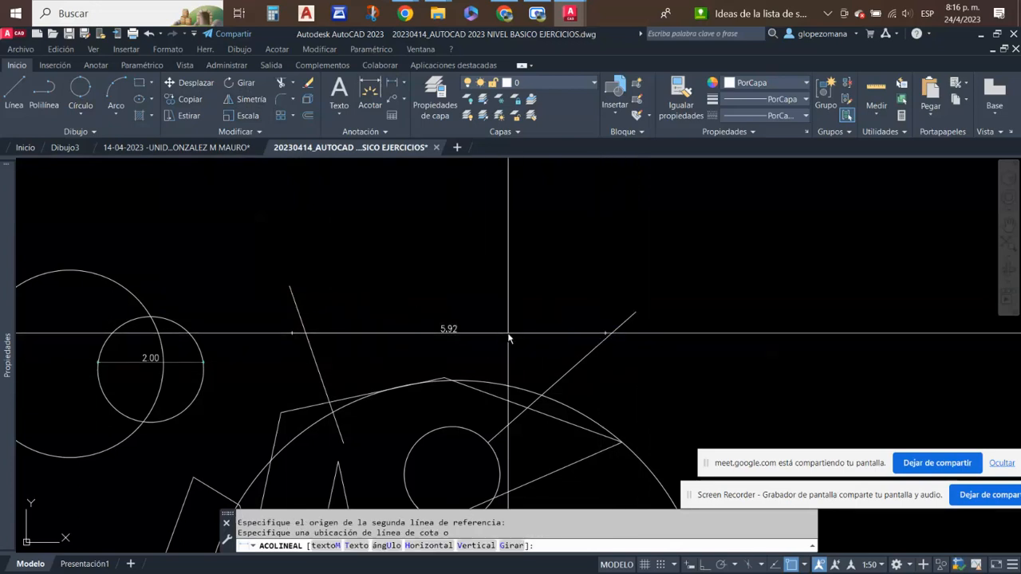
{"action": "key", "text": "Escape"}
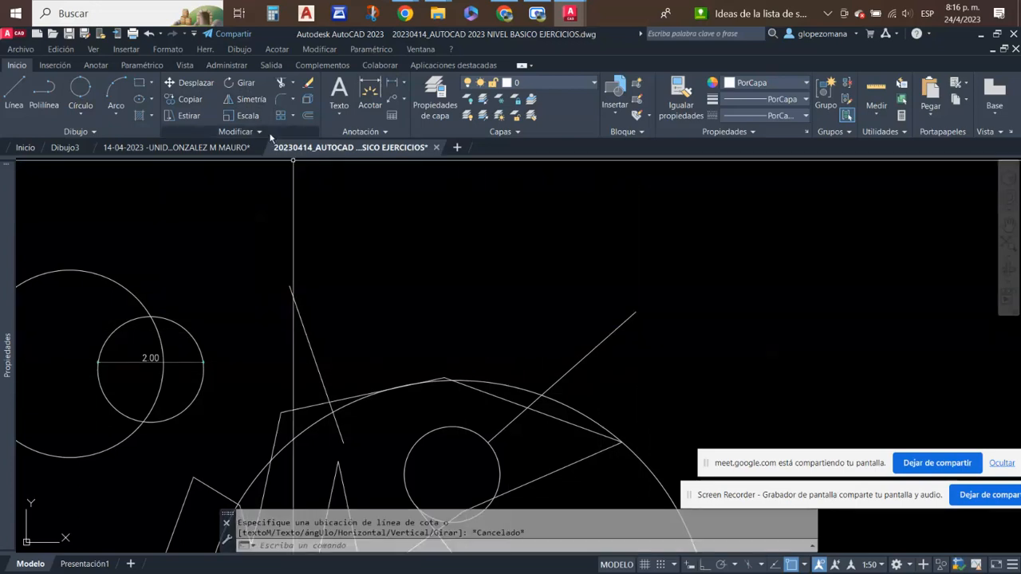
- Draw a Tan, Tan, Radius circle of radius 2 tangent to the upper-left and upper-right slanted lines
{"action": "left_click", "coordinate": [84, 112]}
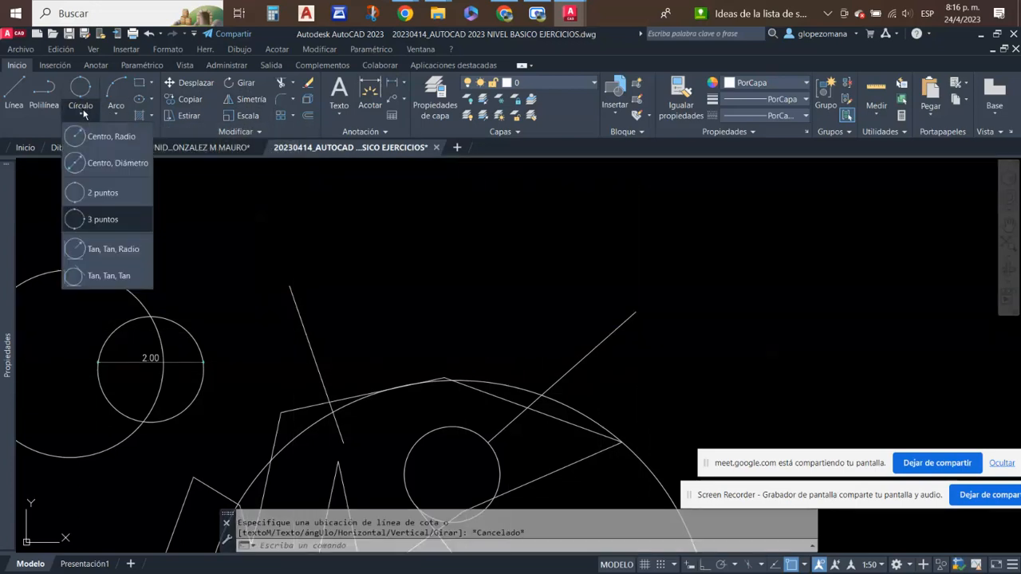
{"action": "left_click", "coordinate": [98, 248]}
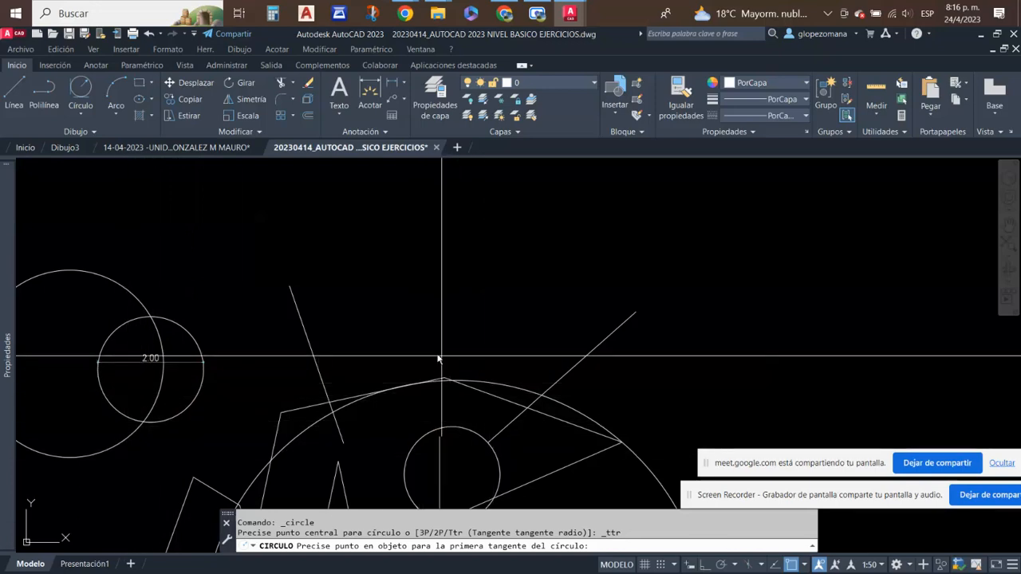
{"action": "left_click", "coordinate": [310, 351]}
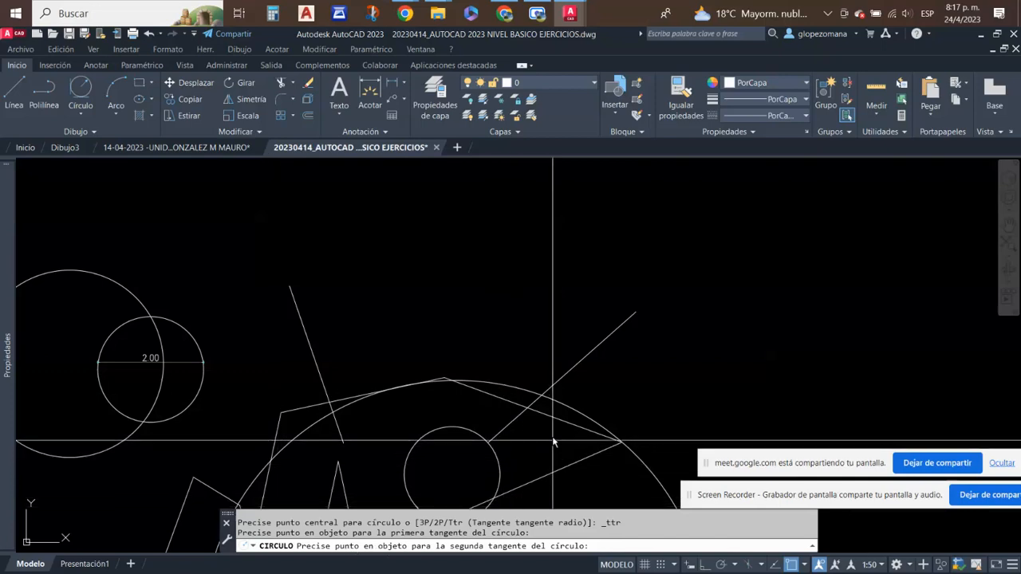
{"action": "left_click", "coordinate": [586, 358]}
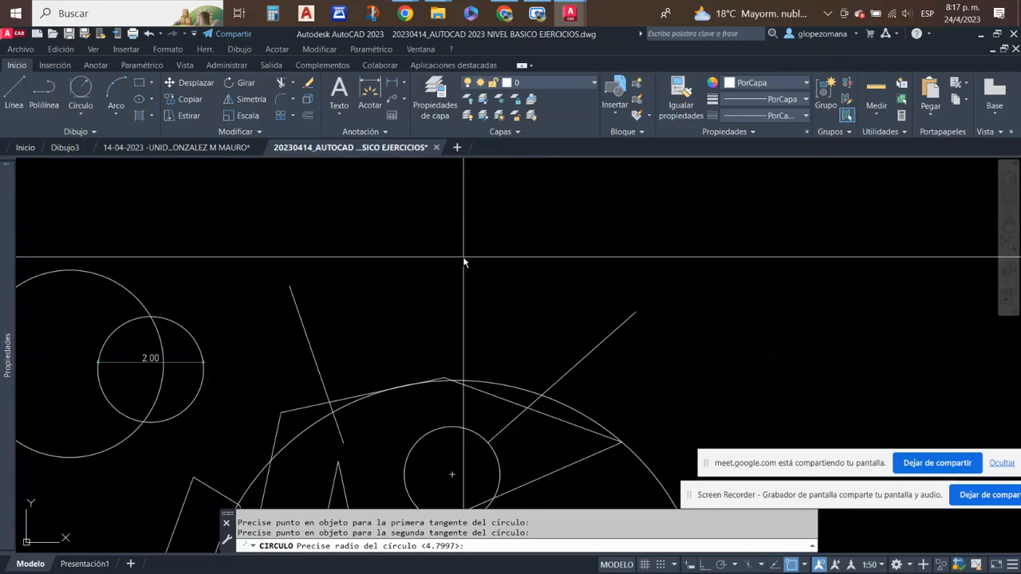
{"action": "scroll", "coordinate": [463, 261], "scroll_direction": "down", "scroll_amount": 2}
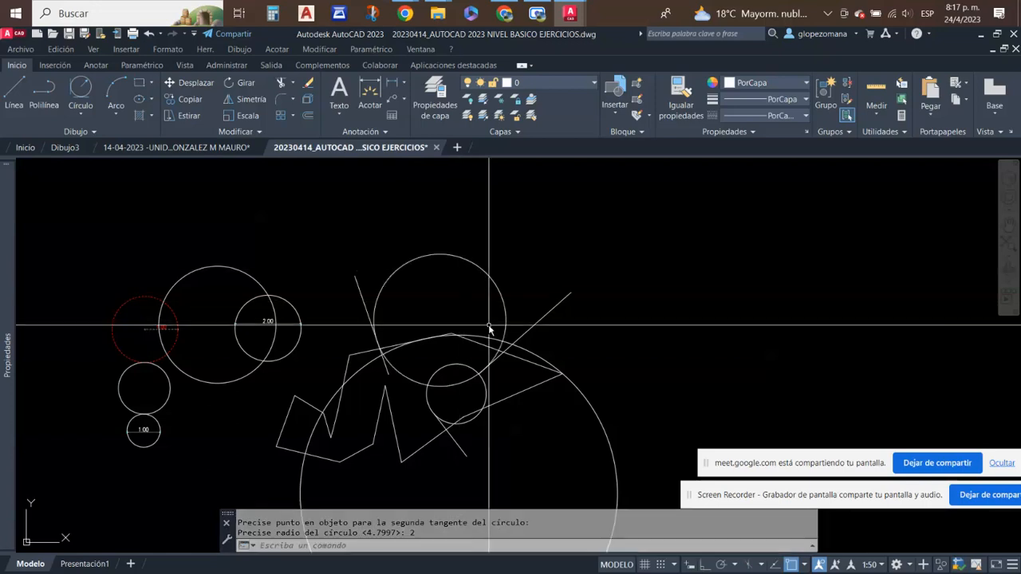
{"action": "right_click", "coordinate": [470, 252]}
{"action": "key", "text": "Escape"}
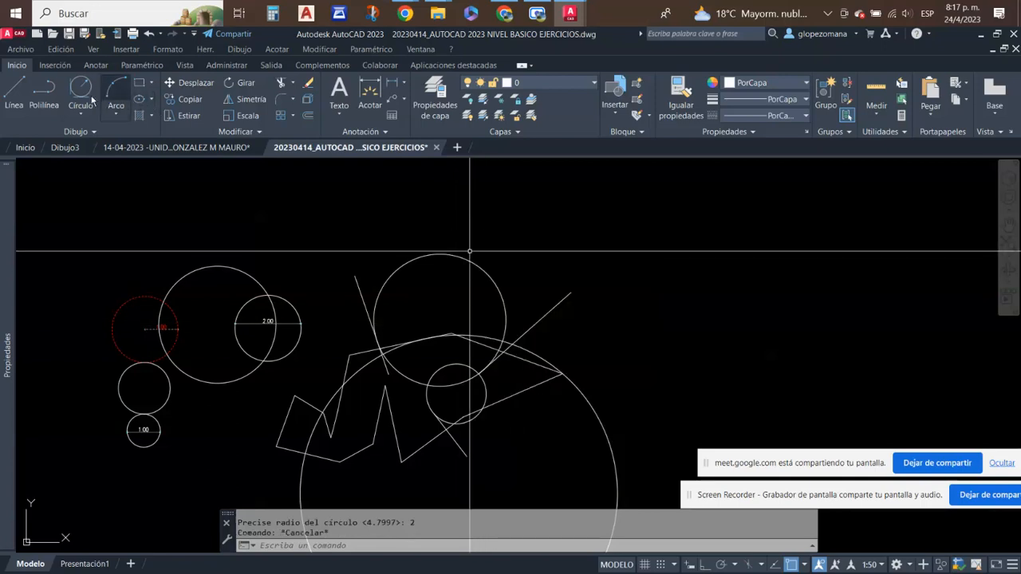
- Repeat the Tan, Tan, Radius circle on the two upper slanted lines with a radius of 15
{"action": "left_click", "coordinate": [80, 89]}
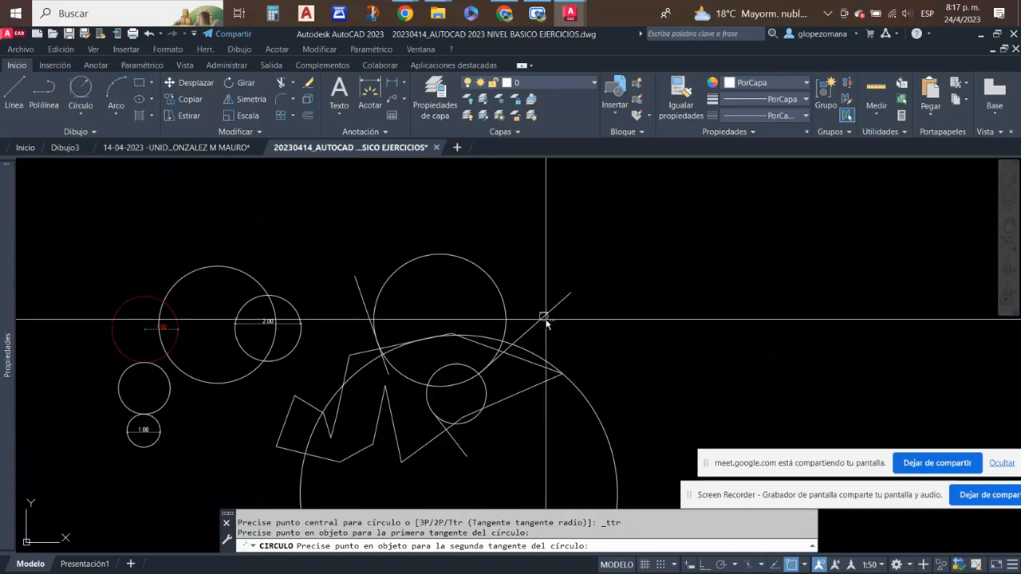
{"action": "left_click", "coordinate": [545, 320]}
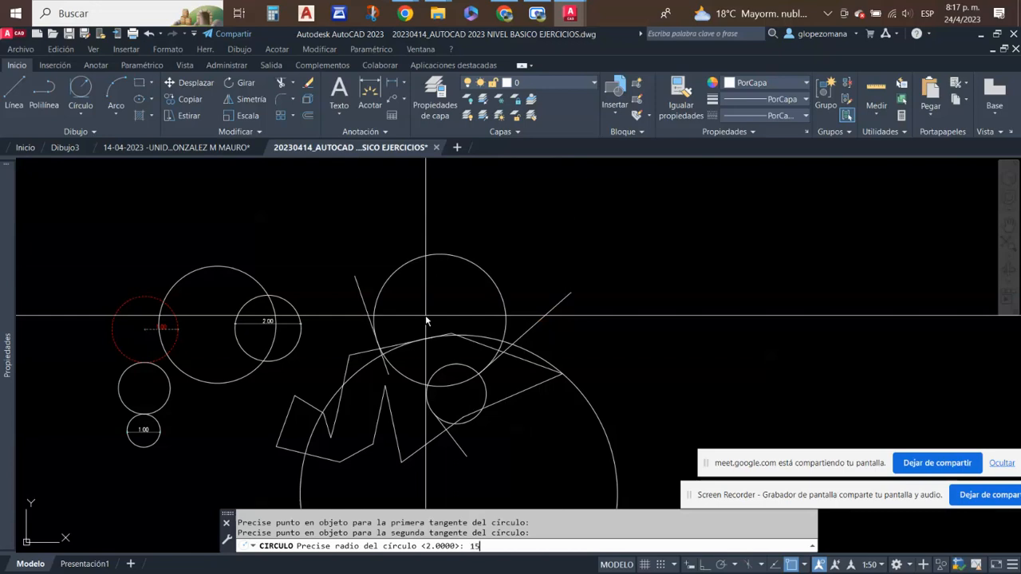
{"action": "scroll", "coordinate": [437, 308], "scroll_direction": "down", "scroll_amount": 6}
- Highlight the radius 15 circle to examine how it relates to the two slanted lines, and clear the selection
{"action": "left_click", "coordinate": [693, 337]}
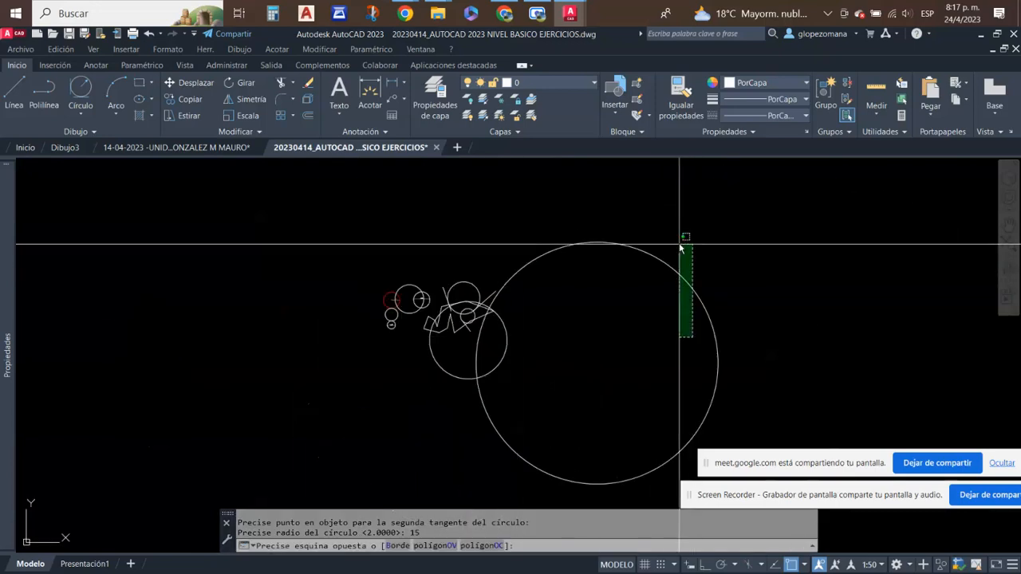
{"action": "left_click", "coordinate": [680, 244]}
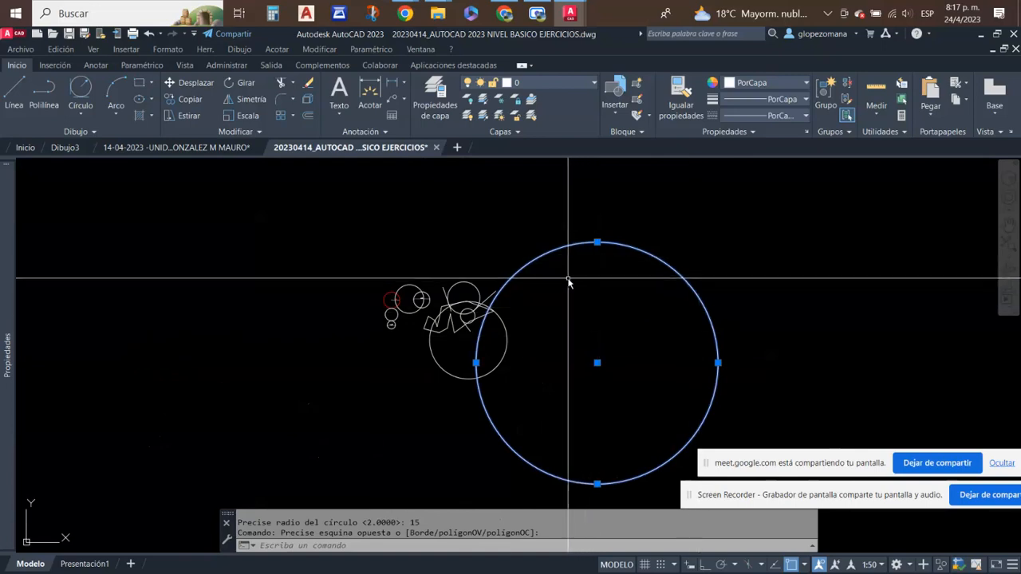
{"action": "scroll", "coordinate": [569, 281], "scroll_direction": "up", "scroll_amount": 2}
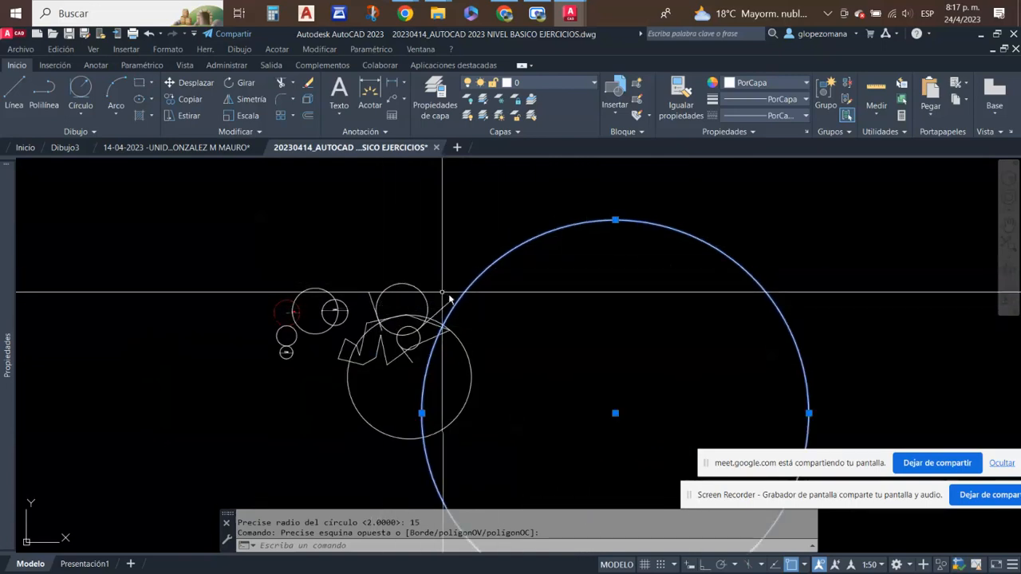
{"action": "scroll", "coordinate": [384, 309], "scroll_direction": "up", "scroll_amount": 2}
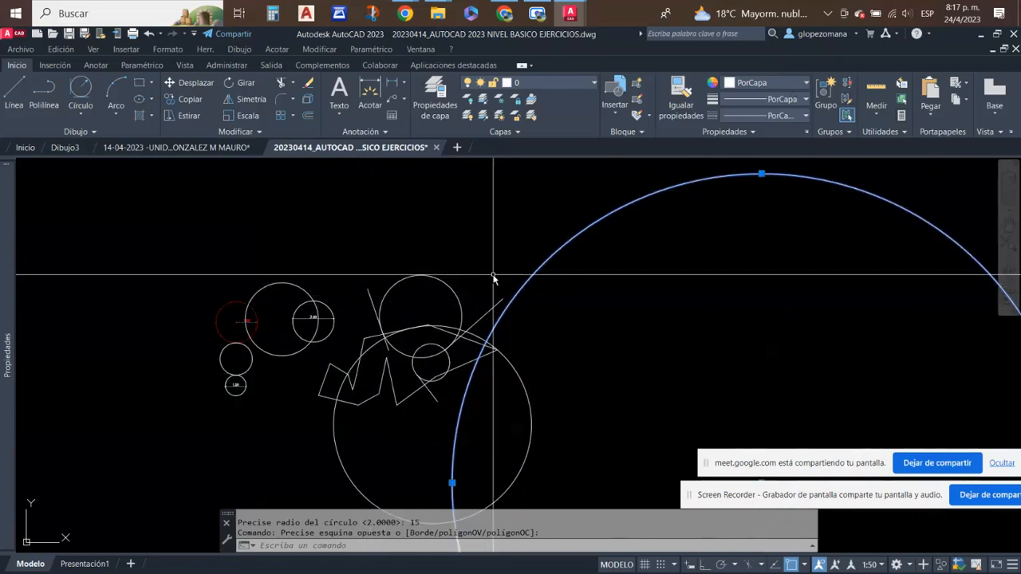
{"action": "scroll", "coordinate": [531, 313], "scroll_direction": "down", "scroll_amount": 4}
{"action": "middle_click_drag", "start_coordinate": [597, 320], "coordinate": [507, 357]}
{"action": "key", "text": "Escape"}
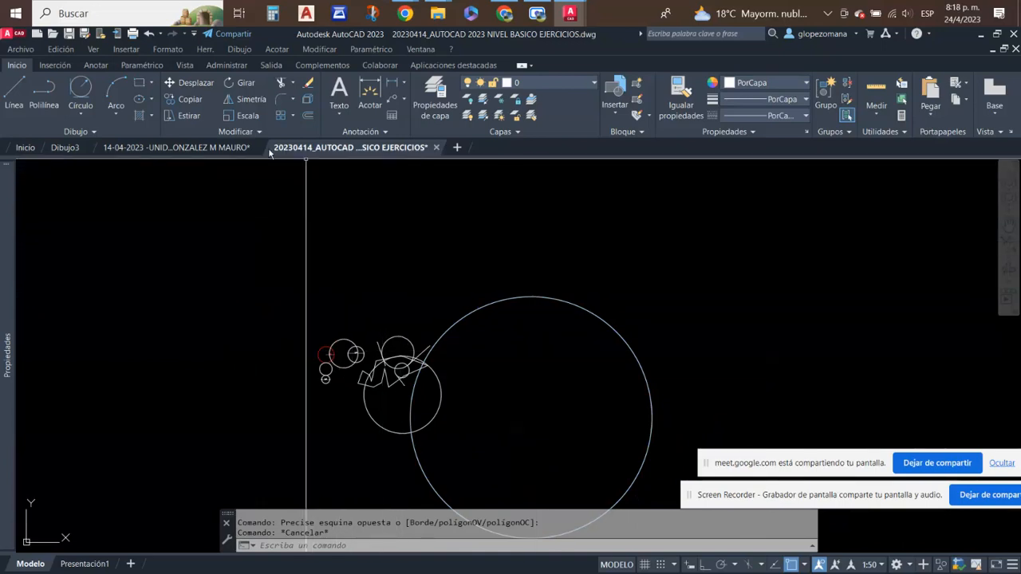
{"action": "key", "text": "Escape"}
{"action": "mouse_move", "coordinate": [230, 150]}
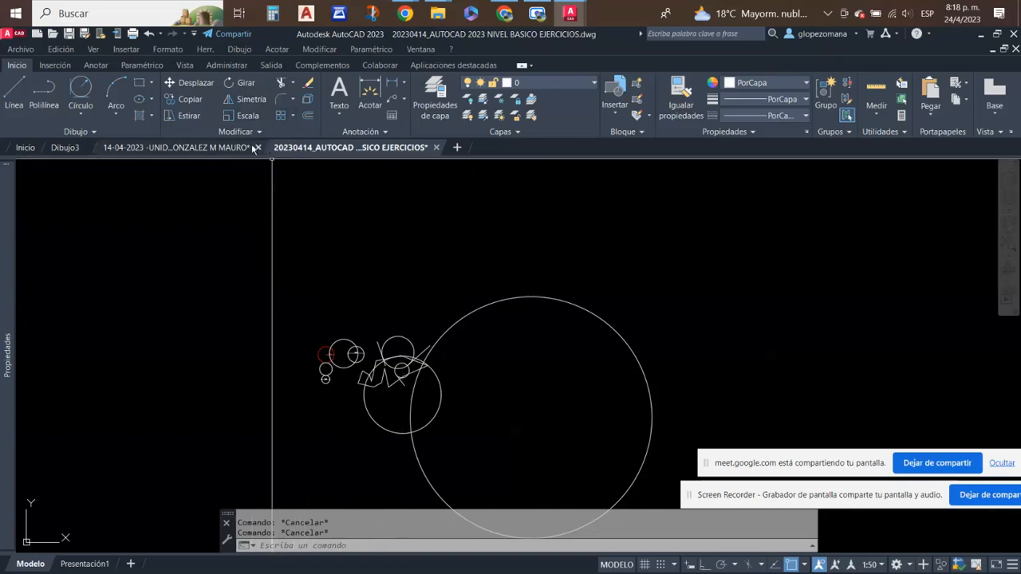
- Extend the two slanted lines touching the medium circle until they meet the large radius 15 circle
{"action": "left_click", "coordinate": [293, 83]}
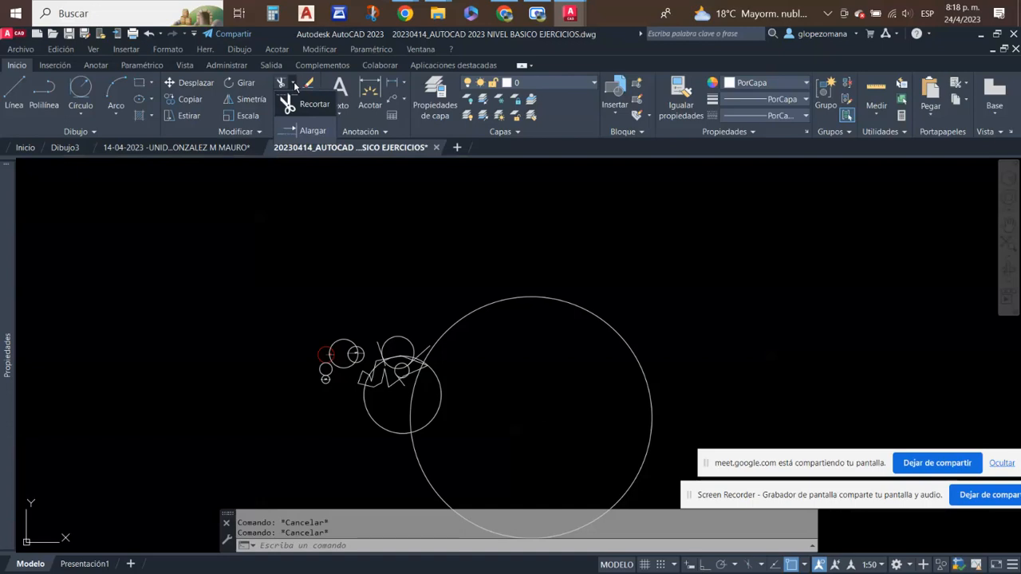
{"action": "left_click", "coordinate": [312, 130]}
{"action": "scroll", "coordinate": [423, 367], "scroll_direction": "up", "scroll_amount": 5}
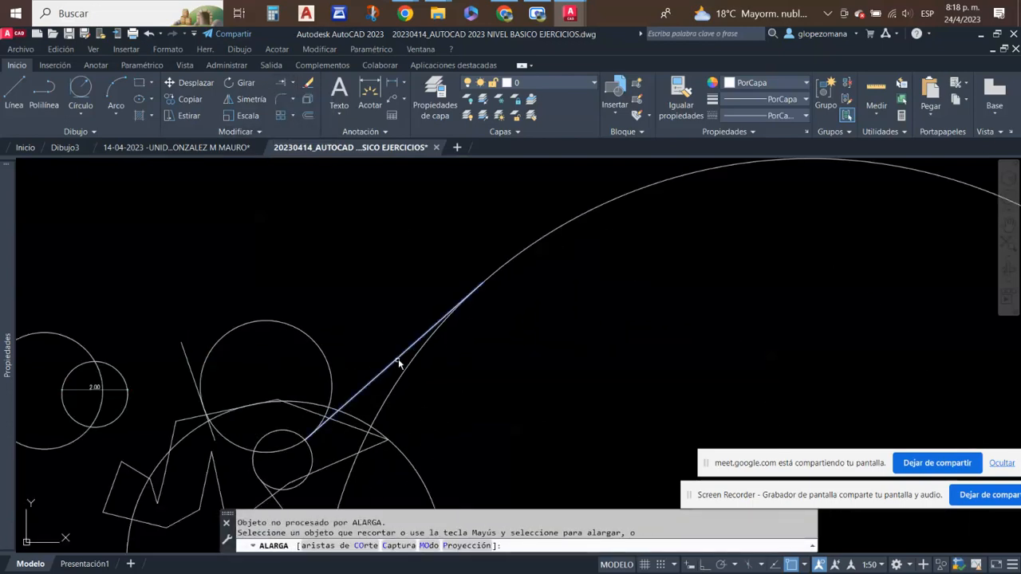
{"action": "scroll", "coordinate": [365, 280], "scroll_direction": "down", "scroll_amount": 5}
{"action": "scroll", "coordinate": [311, 336], "scroll_direction": "up", "scroll_amount": 3}
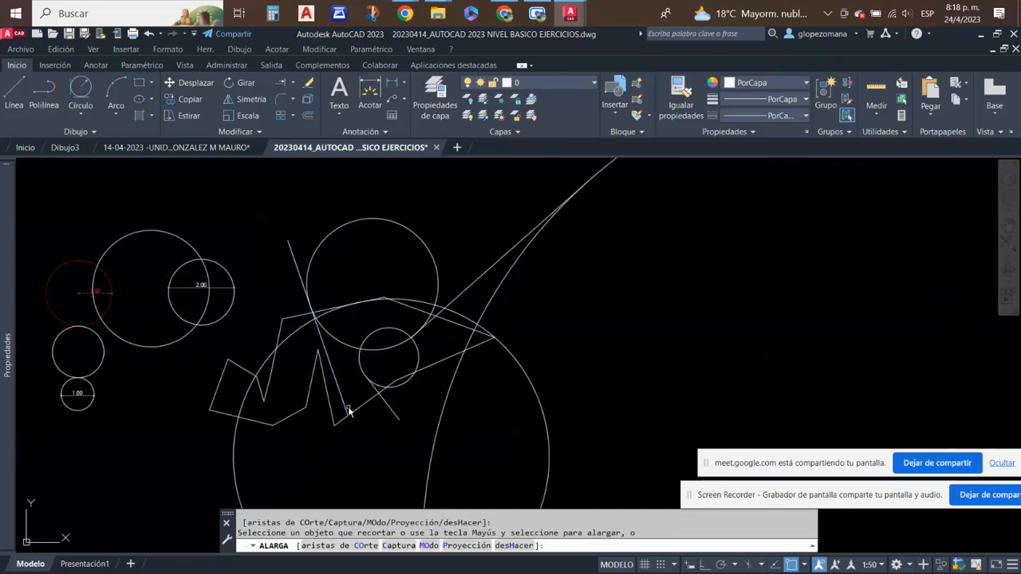
{"action": "left_click", "coordinate": [345, 405]}
{"action": "scroll", "coordinate": [352, 322], "scroll_direction": "down", "scroll_amount": 4}
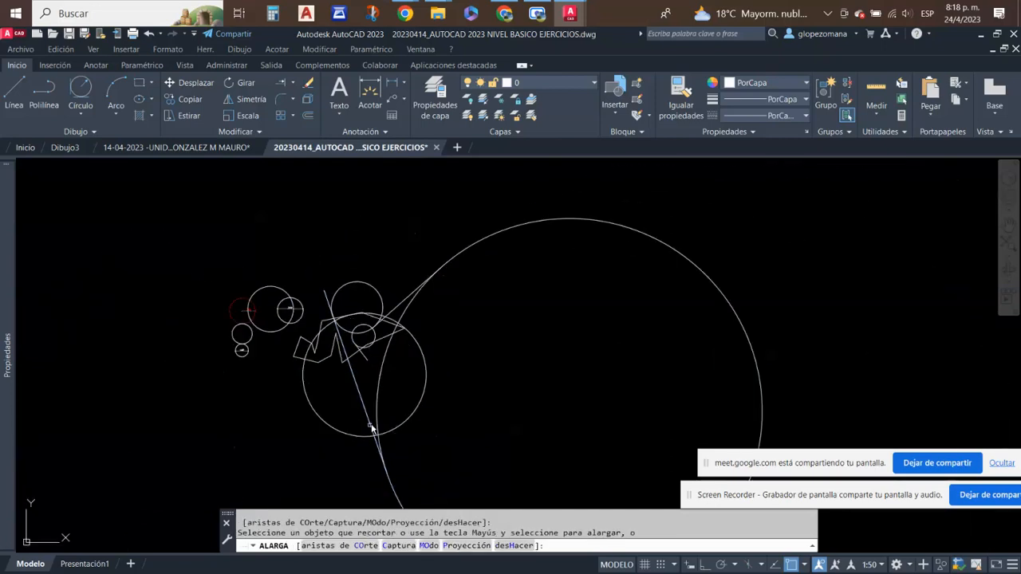
{"action": "key", "text": "Escape"}
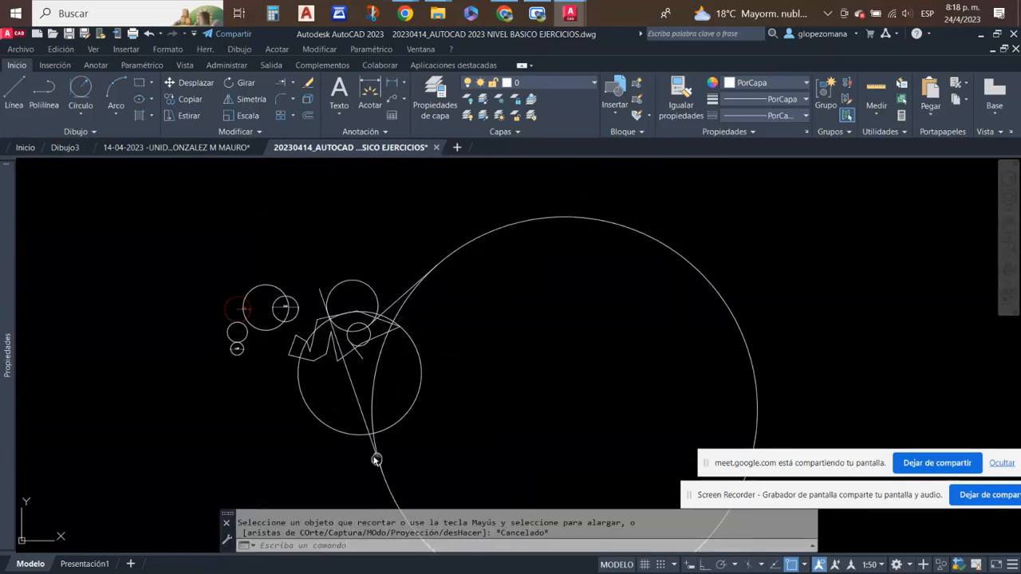
- Place a horizontal linear dimension from the large circle's centre to its right quadrant
{"action": "middle_click_drag", "start_coordinate": [362, 421], "coordinate": [311, 337]}
{"action": "middle_click_drag", "start_coordinate": [374, 288], "coordinate": [351, 346]}
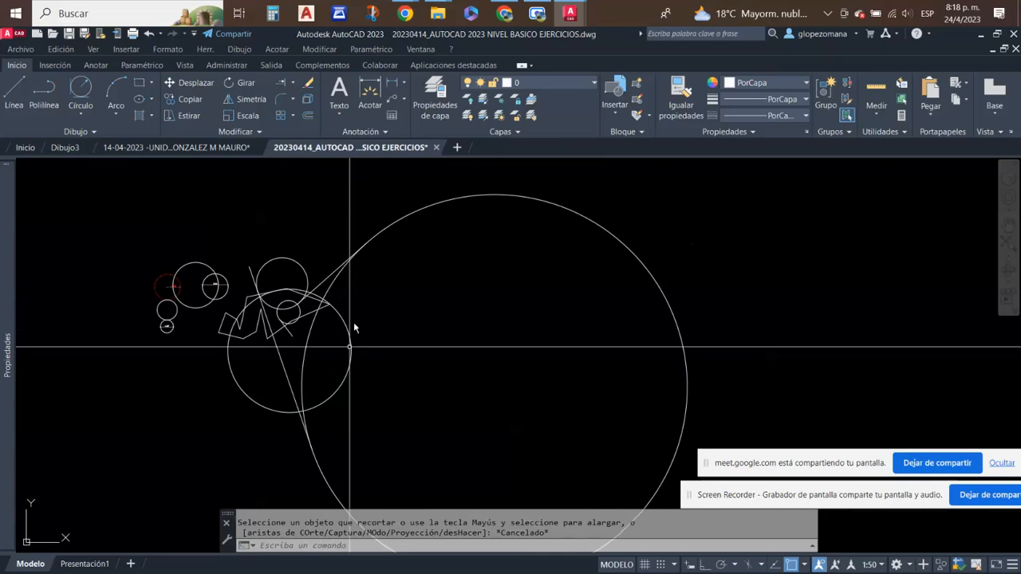
{"action": "left_click", "coordinate": [395, 83]}
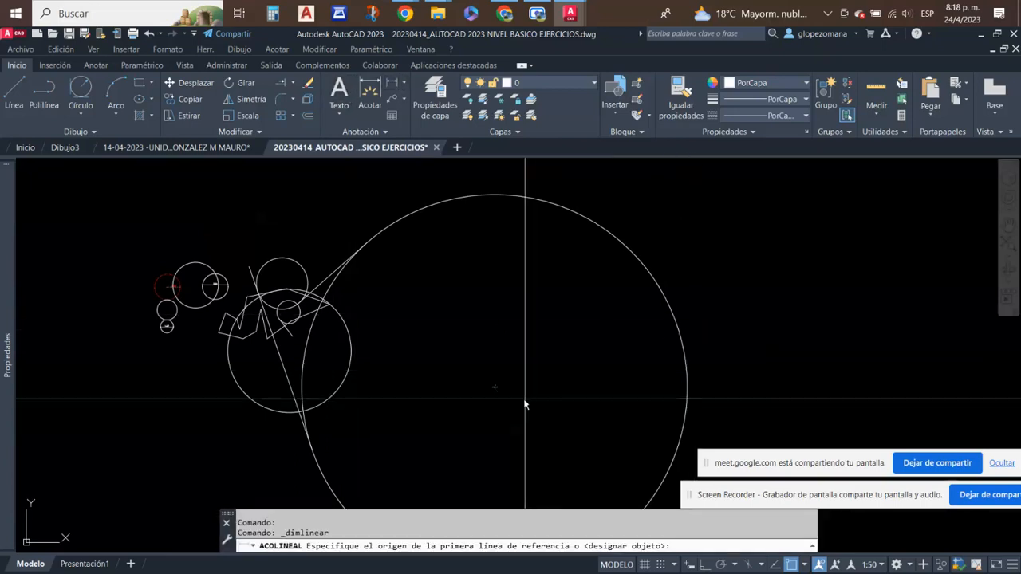
{"action": "left_click", "coordinate": [495, 389]}
{"action": "left_click", "coordinate": [686, 388]}
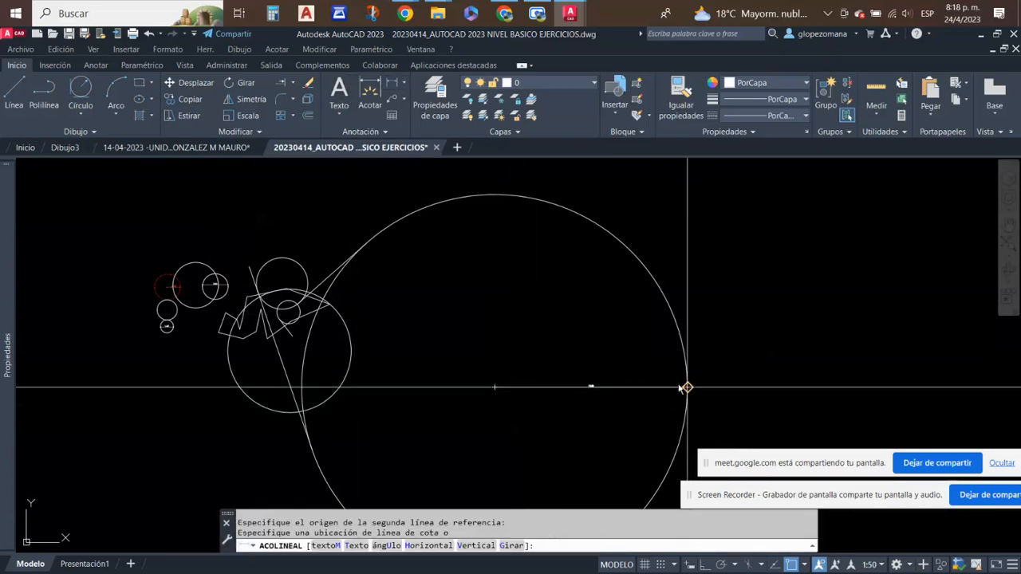
{"action": "left_click", "coordinate": [671, 383]}
{"action": "scroll", "coordinate": [613, 381], "scroll_direction": "up", "scroll_amount": 5}
{"action": "scroll", "coordinate": [557, 361], "scroll_direction": "up", "scroll_amount": 4}
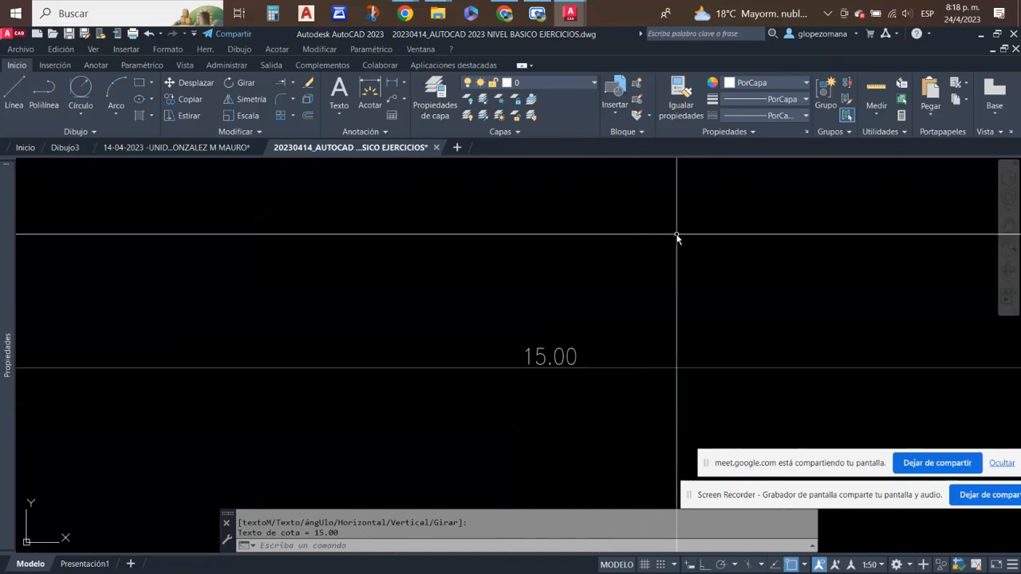
{"action": "scroll", "coordinate": [587, 356], "scroll_direction": "down", "scroll_amount": 6}
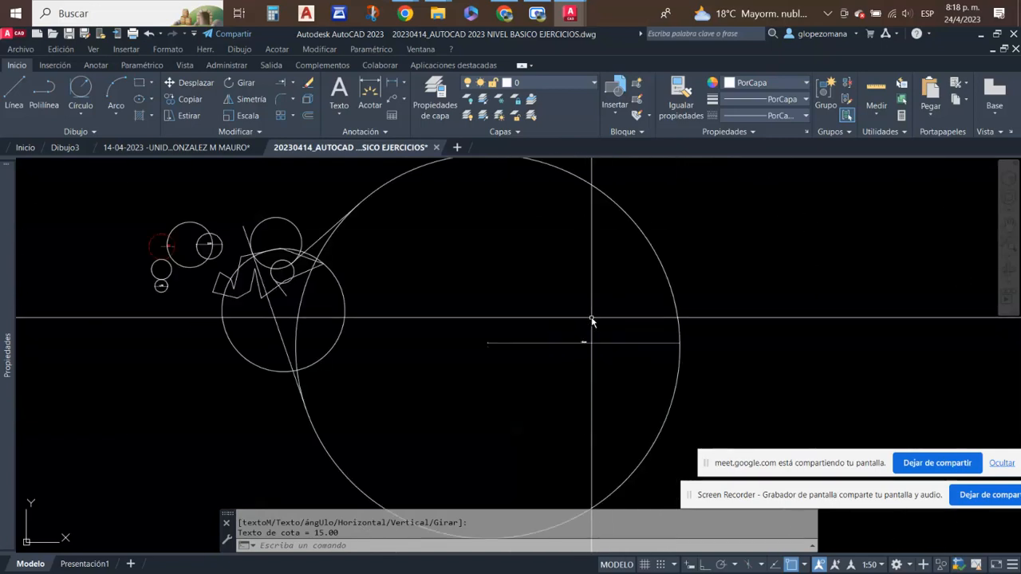
{"action": "middle_click_drag", "start_coordinate": [592, 318], "coordinate": [606, 406]}
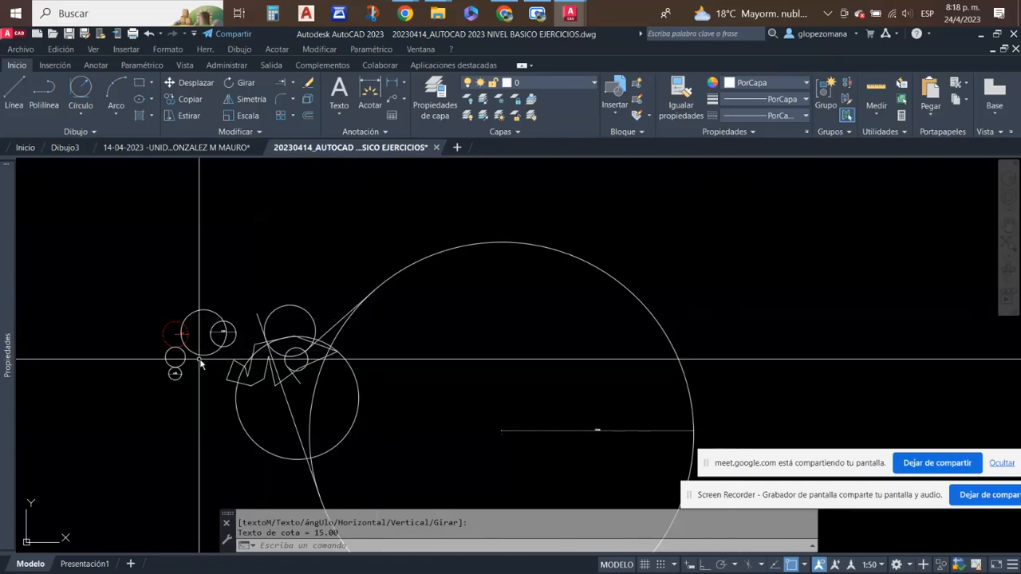
- Erase the small circle with the lines crossing it, plus the mid-sized circle and zigzag segment just above it
{"action": "scroll", "coordinate": [299, 366], "scroll_direction": "up", "scroll_amount": 4}
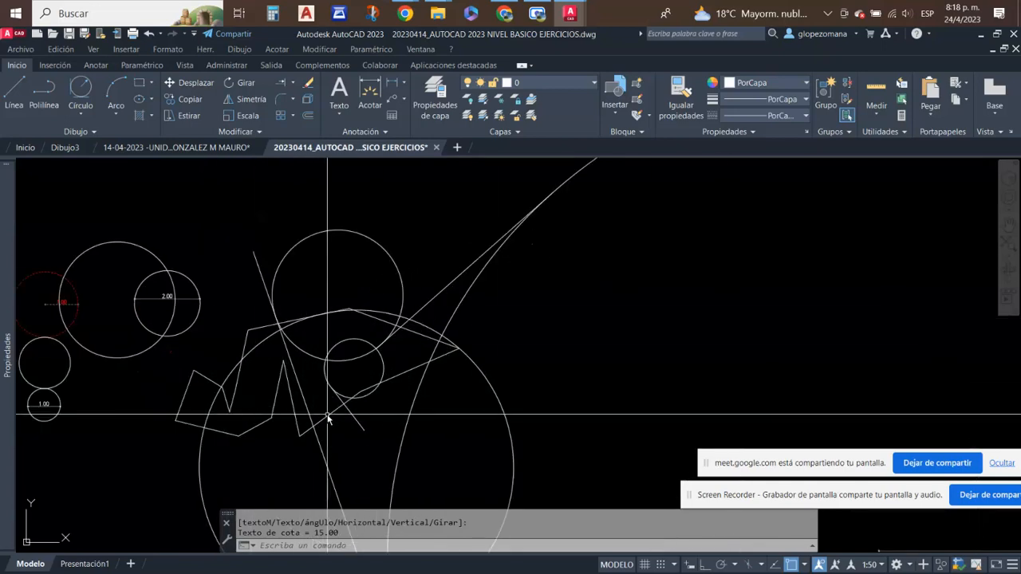
{"action": "scroll", "coordinate": [325, 368], "scroll_direction": "up", "scroll_amount": 2}
{"action": "left_click", "coordinate": [353, 384]}
{"action": "left_click", "coordinate": [326, 417]}
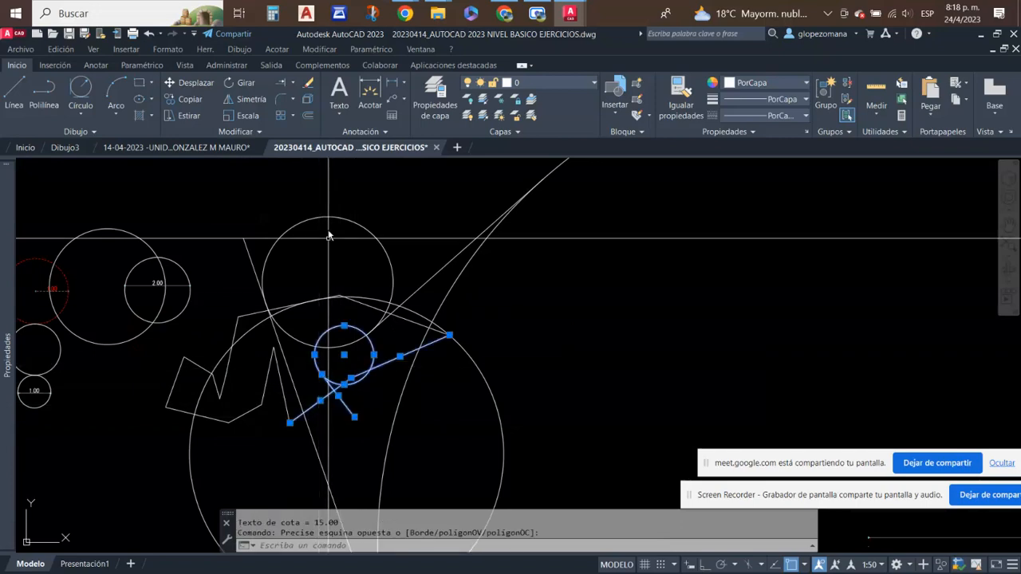
{"action": "left_click", "coordinate": [311, 82]}
{"action": "scroll", "coordinate": [290, 302], "scroll_direction": "up", "scroll_amount": 2}
{"action": "left_click", "coordinate": [333, 342]}
{"action": "left_click", "coordinate": [310, 273]}
{"action": "left_click", "coordinate": [310, 84]}
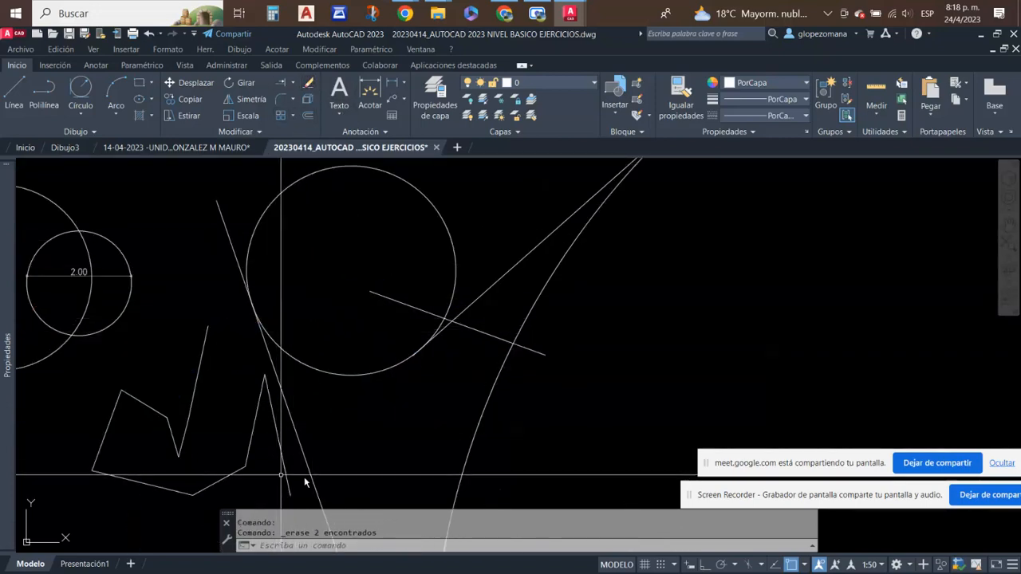
- Erase the remaining zigzag segments and the loose line crossing the upper circle
{"action": "left_click", "coordinate": [294, 469]}
{"action": "left_click", "coordinate": [83, 433]}
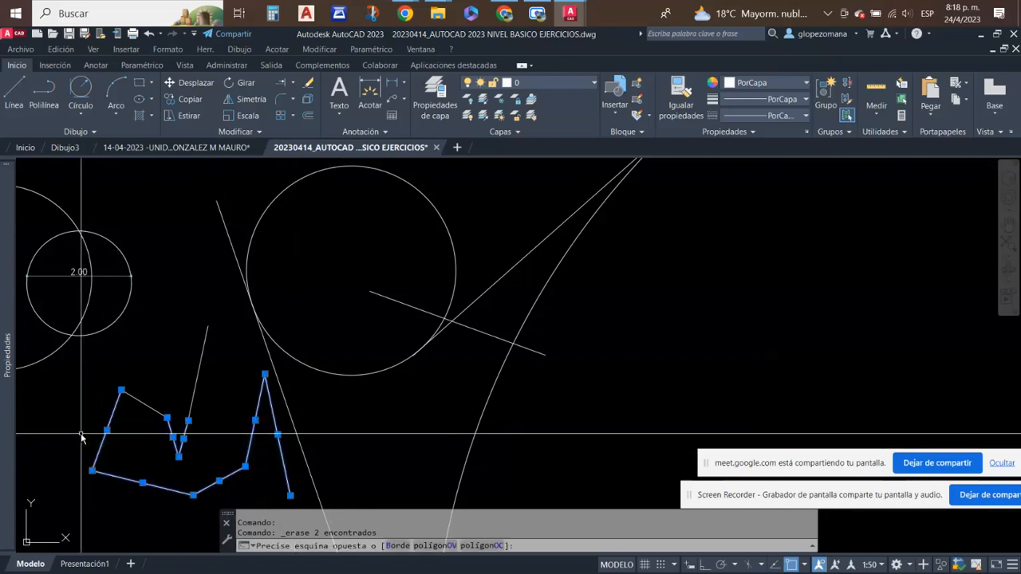
{"action": "left_click", "coordinate": [232, 488]}
{"action": "left_click", "coordinate": [176, 315]}
{"action": "left_click", "coordinate": [417, 275]}
{"action": "left_click", "coordinate": [376, 307]}
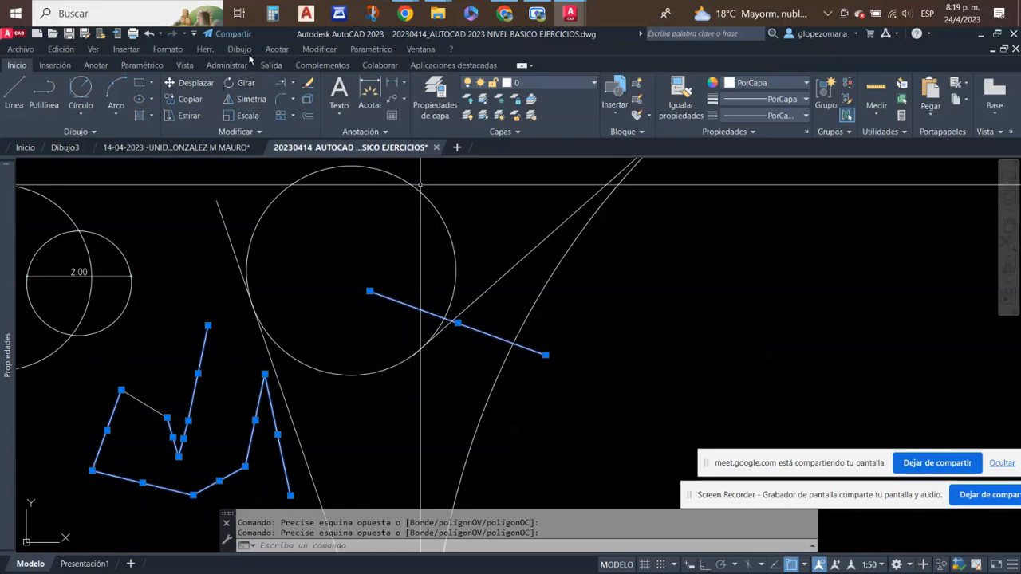
{"action": "left_click", "coordinate": [311, 87]}
{"action": "scroll", "coordinate": [318, 299], "scroll_direction": "down", "scroll_amount": 5}
{"action": "left_click", "coordinate": [279, 328]}
{"action": "left_click", "coordinate": [219, 375]}
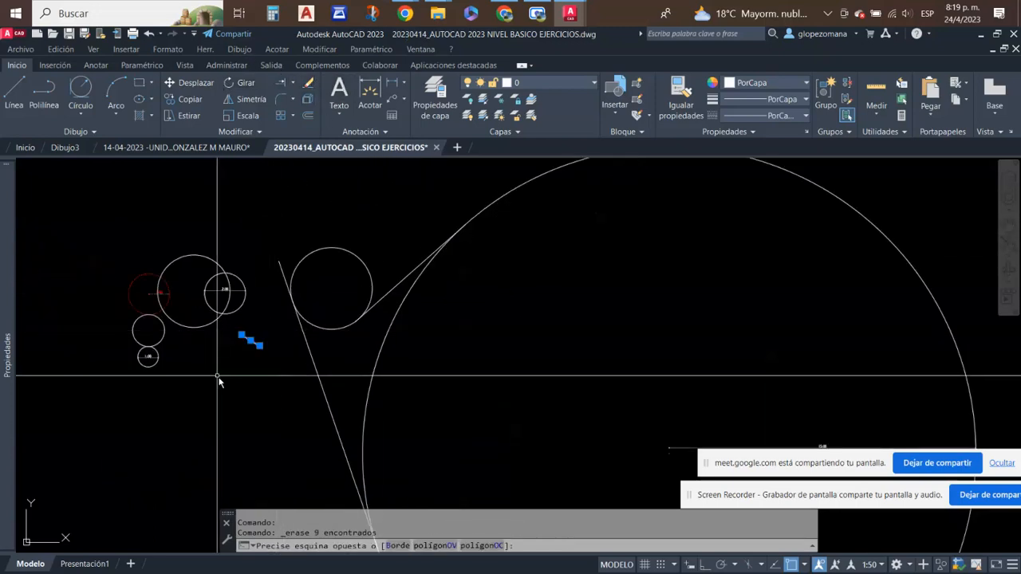
{"action": "left_click", "coordinate": [311, 87]}
- Shorten the two extended slanted lines by their far endpoints so they end near the radius 2 circle
{"action": "scroll", "coordinate": [490, 347], "scroll_direction": "down", "scroll_amount": 4}
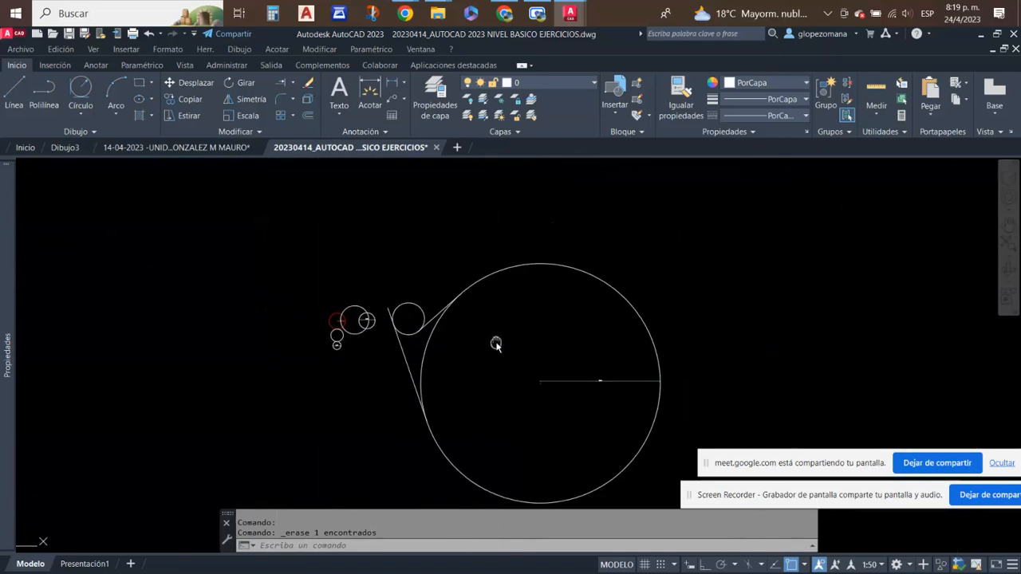
{"action": "scroll", "coordinate": [499, 347], "scroll_direction": "up", "scroll_amount": 2}
{"action": "middle_click_drag", "start_coordinate": [524, 280], "coordinate": [381, 245]}
{"action": "scroll", "coordinate": [292, 244], "scroll_direction": "up", "scroll_amount": 2}
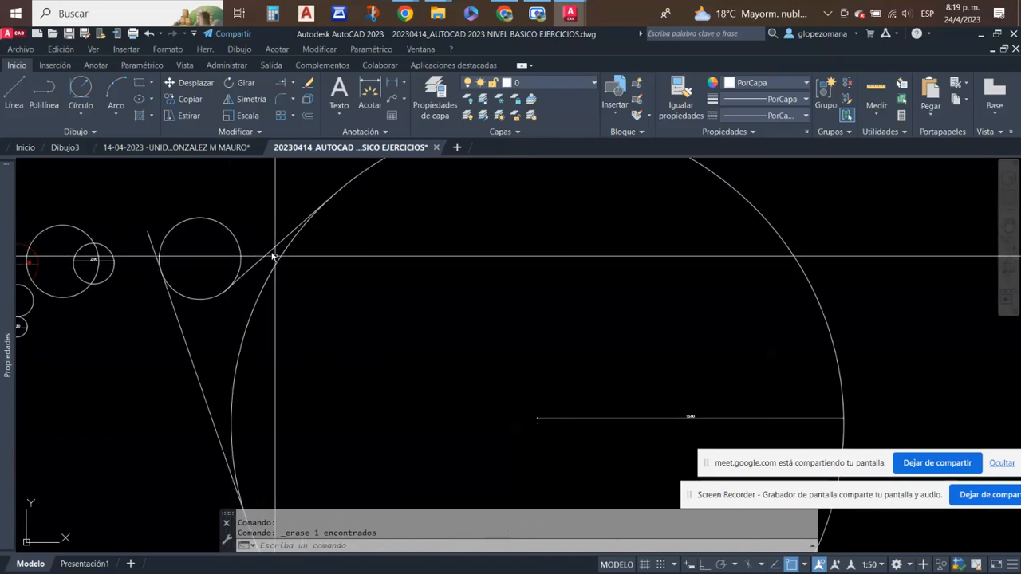
{"action": "scroll", "coordinate": [274, 256], "scroll_direction": "up", "scroll_amount": 2}
{"action": "left_click", "coordinate": [279, 256]}
{"action": "middle_click_drag", "start_coordinate": [356, 204], "coordinate": [378, 243]}
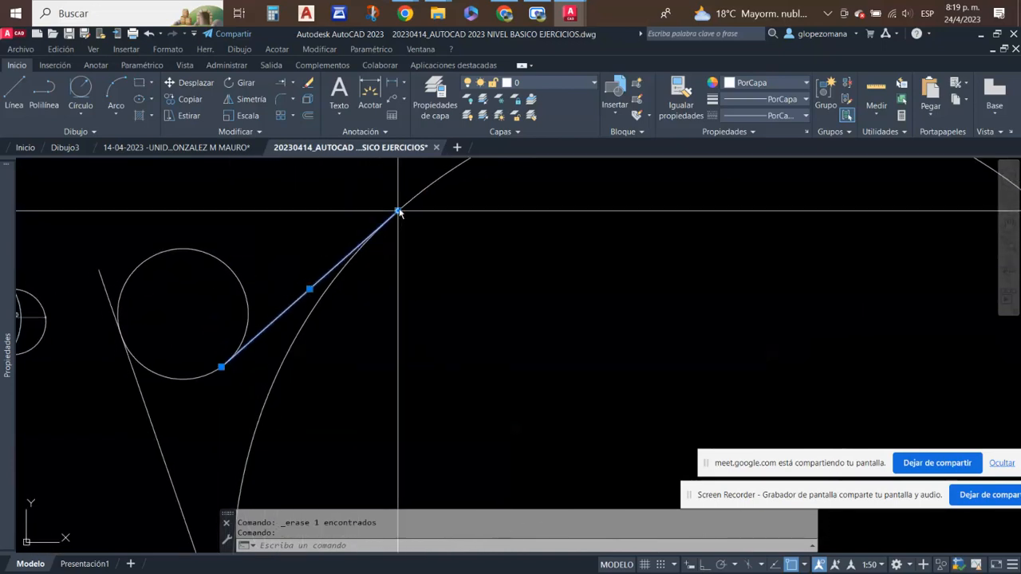
{"action": "left_click", "coordinate": [398, 210]}
{"action": "scroll", "coordinate": [299, 283], "scroll_direction": "down", "scroll_amount": 4}
{"action": "left_click", "coordinate": [267, 340]}
{"action": "left_click", "coordinate": [234, 353]}
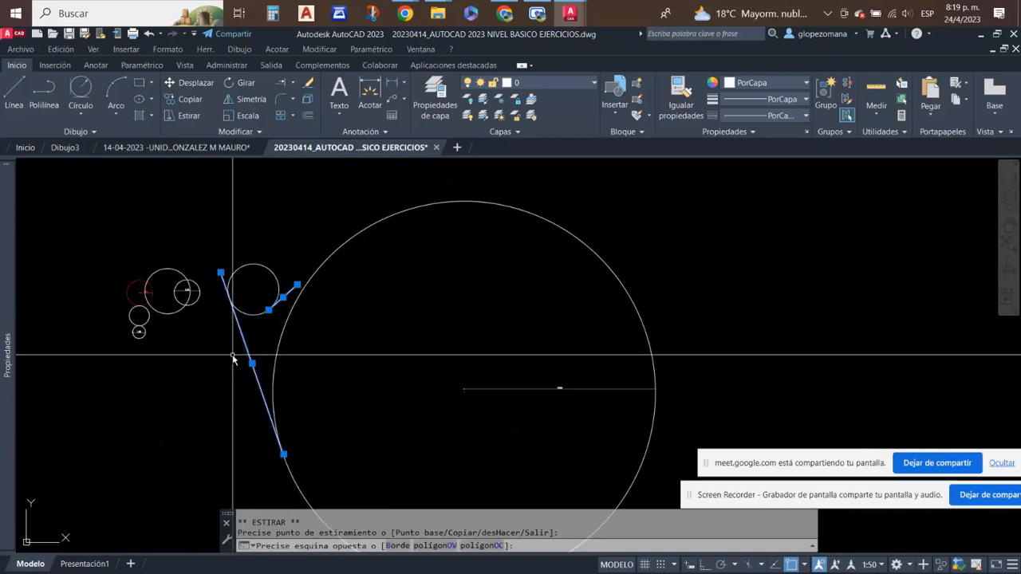
{"action": "left_click", "coordinate": [284, 456]}
{"action": "key", "text": "Escape"}
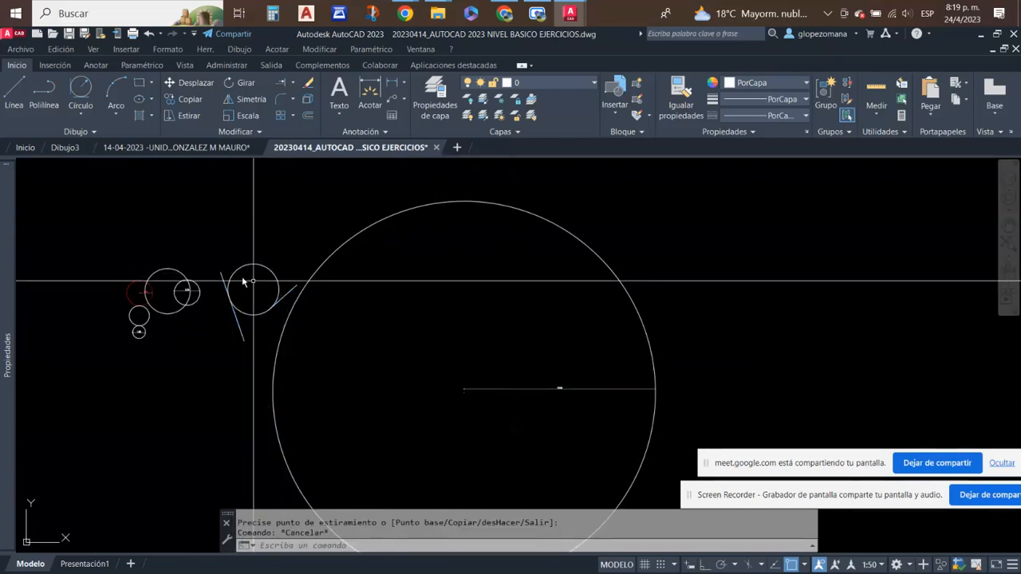
{"action": "scroll", "coordinate": [288, 256], "scroll_direction": "up", "scroll_amount": 2}
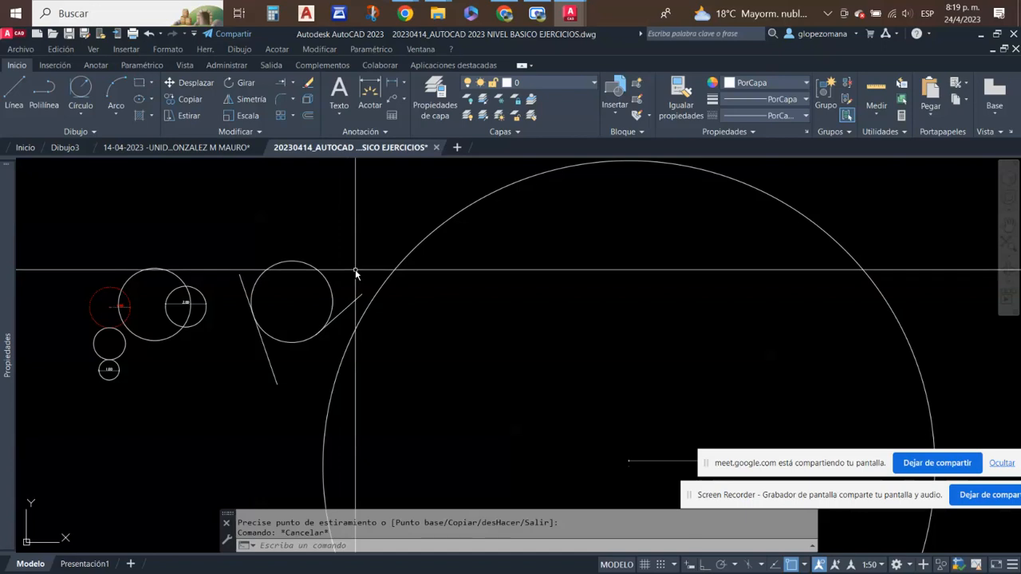
{"action": "scroll", "coordinate": [444, 237], "scroll_direction": "down", "scroll_amount": 2}
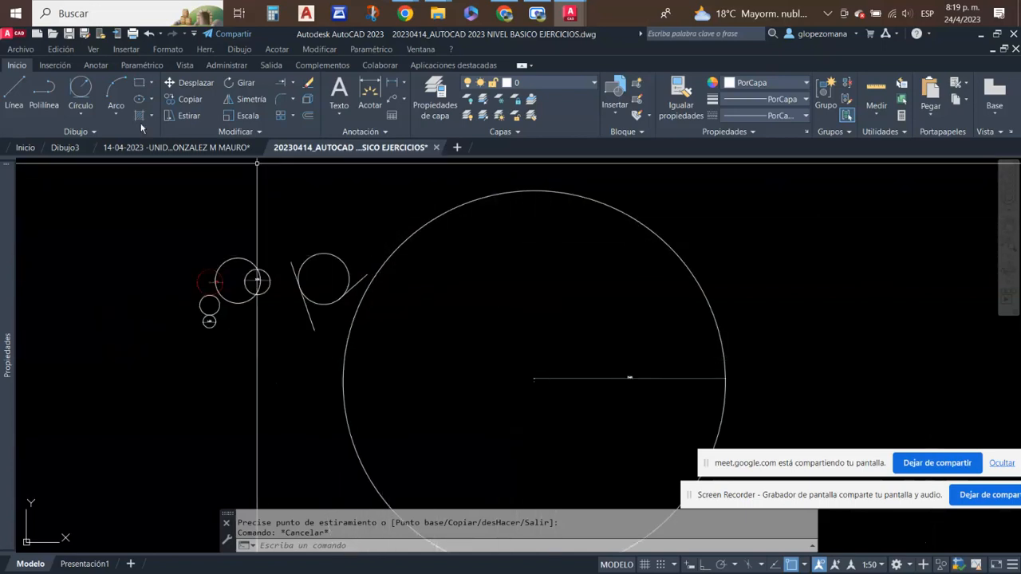
{"action": "left_click", "coordinate": [81, 115]}
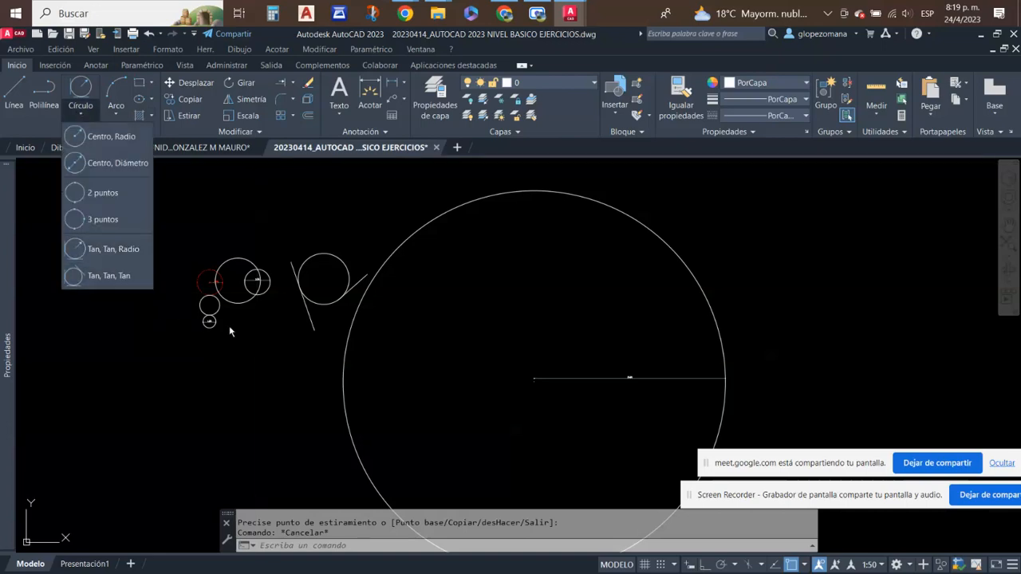
{"action": "key", "text": "Escape"}
- Draw a slanted line rising to the right in the empty area below and left of the small circles
{"action": "middle_click_drag", "start_coordinate": [369, 322], "coordinate": [637, 175]}
{"action": "middle_click_drag", "start_coordinate": [575, 220], "coordinate": [536, 275]}
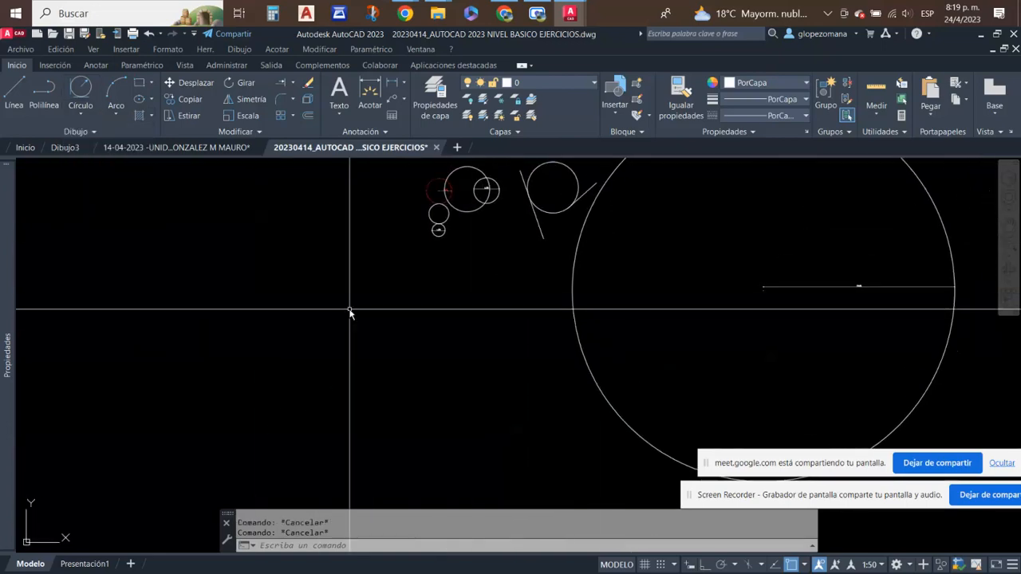
{"action": "type", "text": "L"}
{"action": "key", "text": "Return"}
{"action": "key", "text": "Escape"}
{"action": "left_click", "coordinate": [11, 93]}
{"action": "left_click", "coordinate": [378, 284]}
{"action": "left_click", "coordinate": [226, 383]}
{"action": "key", "text": "Escape"}
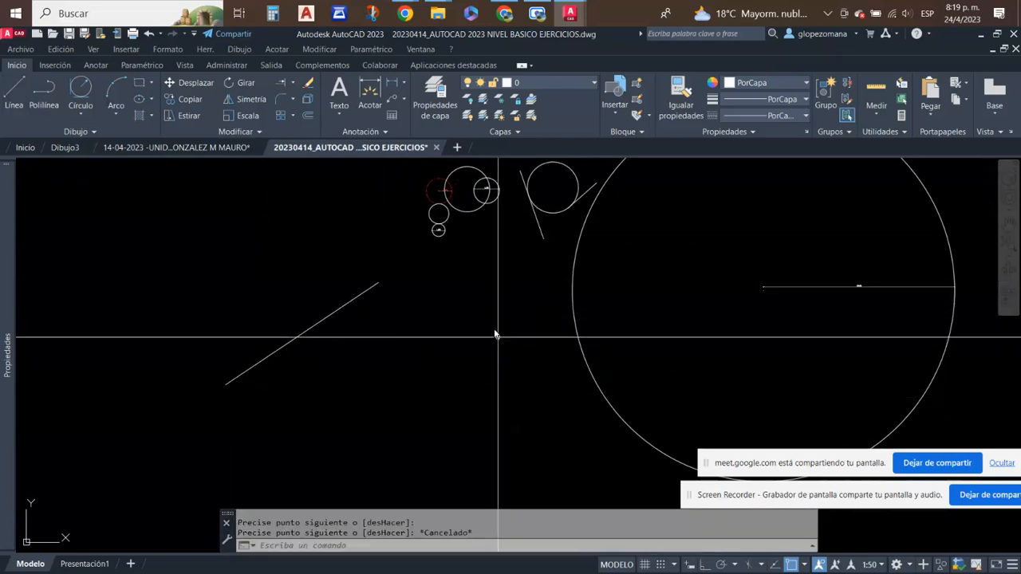
- Draw a second line descending to the right, opposite the first one and beside the large circle
{"action": "left_click", "coordinate": [472, 297]}
{"action": "right_click", "coordinate": [468, 293]}
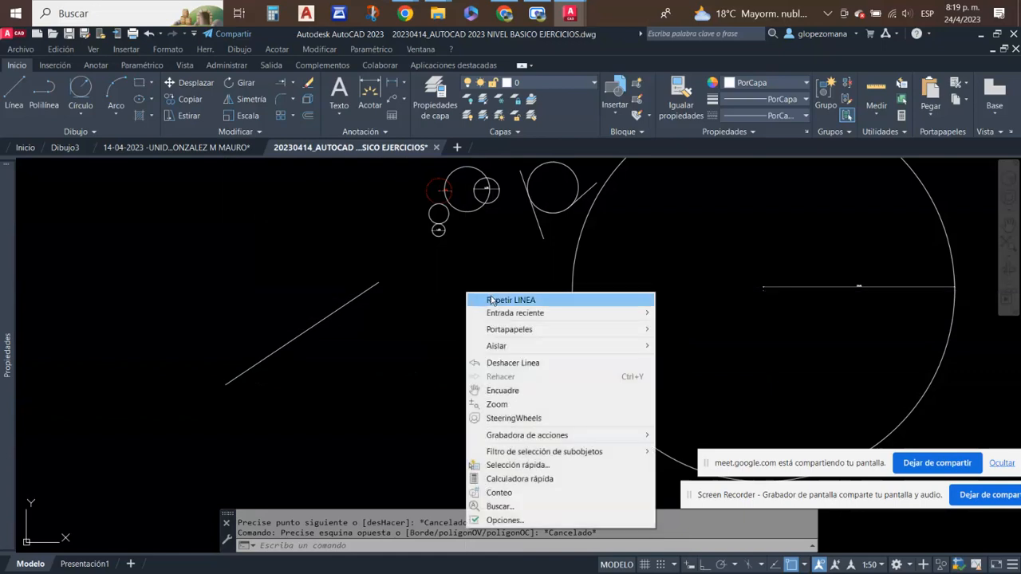
{"action": "left_click", "coordinate": [492, 300]}
{"action": "left_click", "coordinate": [468, 292]}
{"action": "left_click", "coordinate": [553, 392]}
{"action": "key", "text": "Escape"}
- Draw a third line below the other two, sloping gently down to the right
{"action": "right_click", "coordinate": [370, 455]}
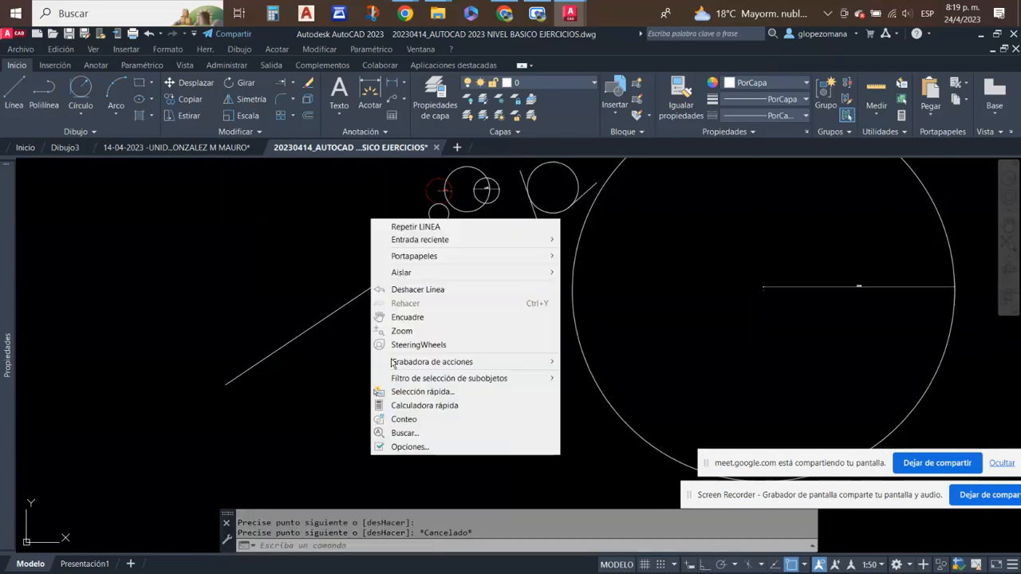
{"action": "left_click", "coordinate": [415, 226]}
{"action": "left_click", "coordinate": [302, 420]}
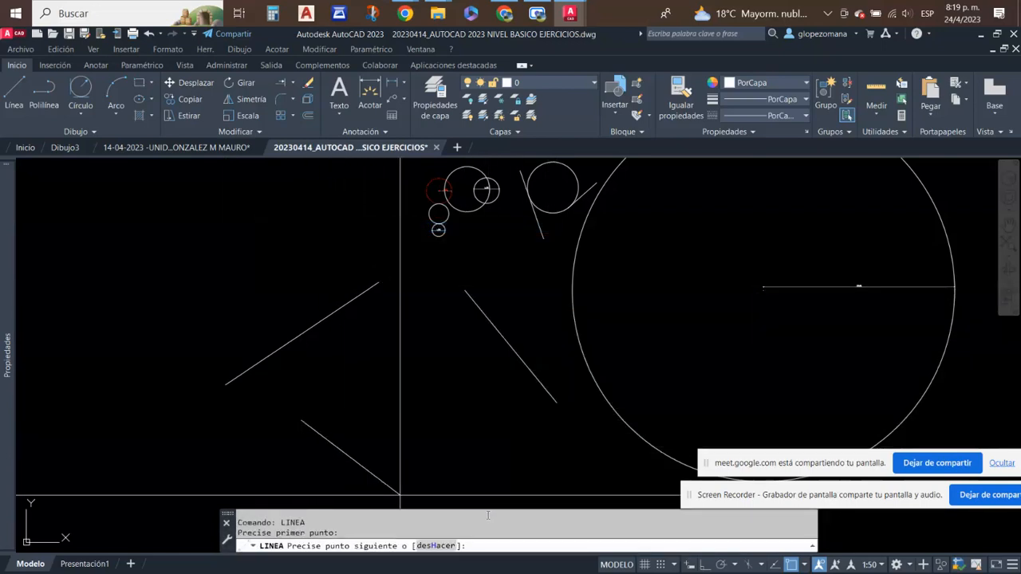
{"action": "left_click", "coordinate": [464, 496]}
{"action": "key", "text": "Escape"}
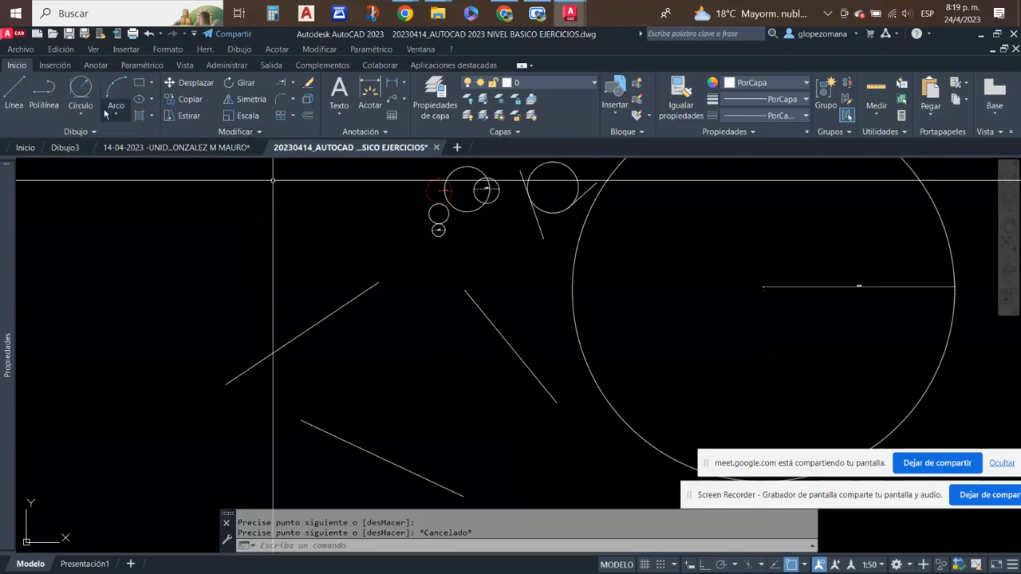
- Draw a Tan, Tan, Tan circle tangent to the three new slanted lines
{"action": "left_click", "coordinate": [82, 90]}
{"action": "left_click", "coordinate": [82, 113]}
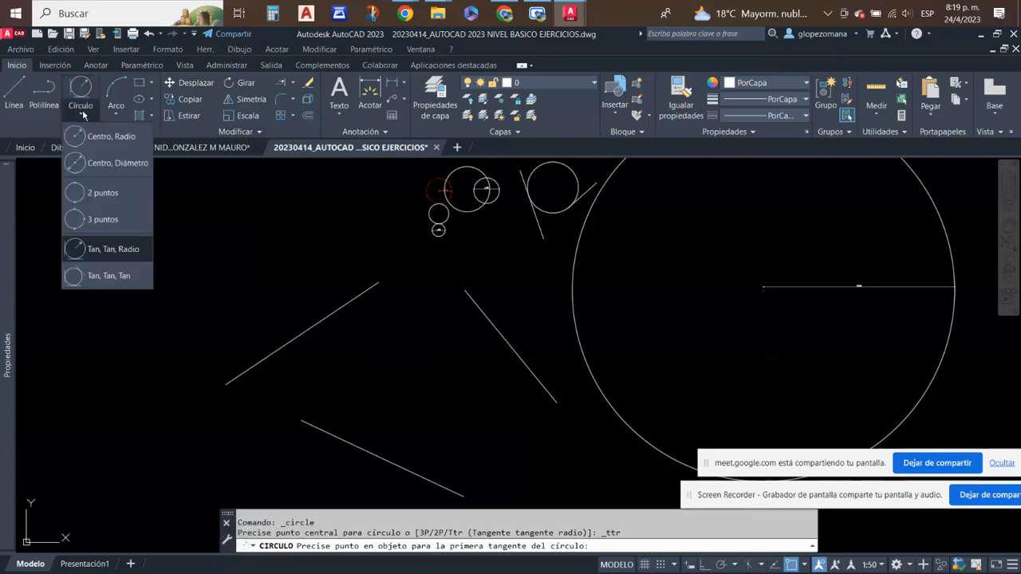
{"action": "left_click", "coordinate": [103, 275]}
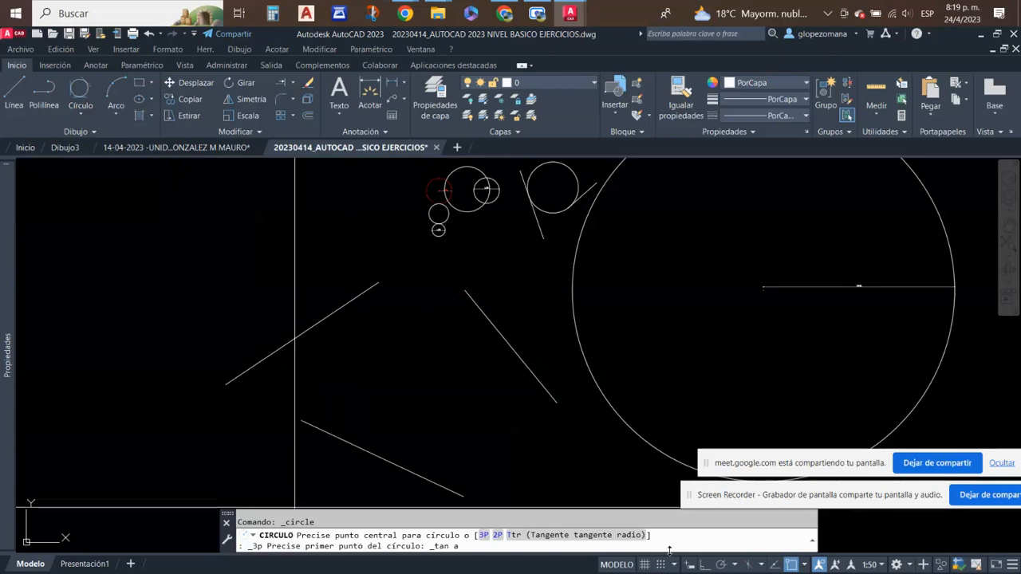
{"action": "left_click", "coordinate": [336, 317]}
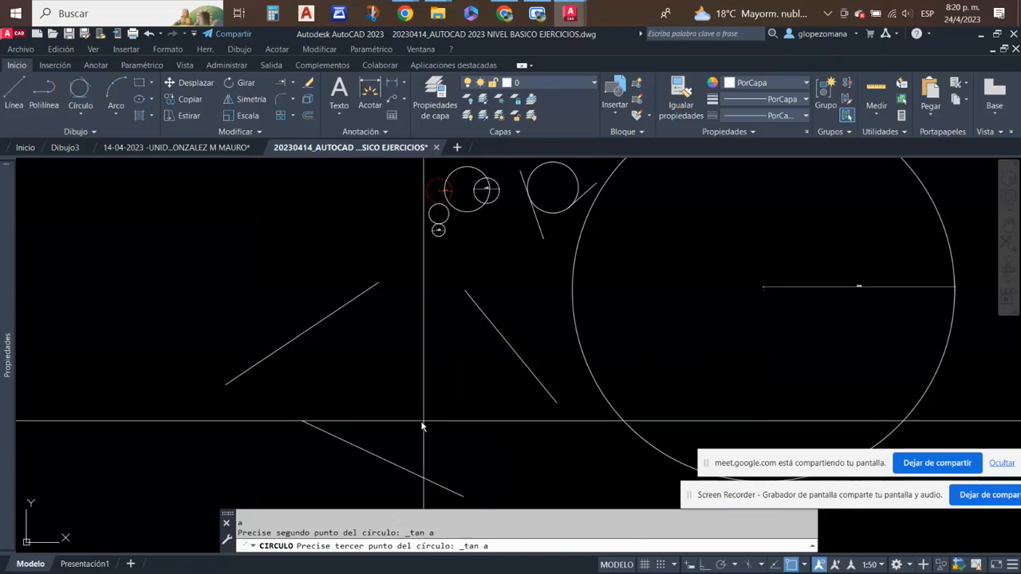
{"action": "left_click", "coordinate": [361, 447]}
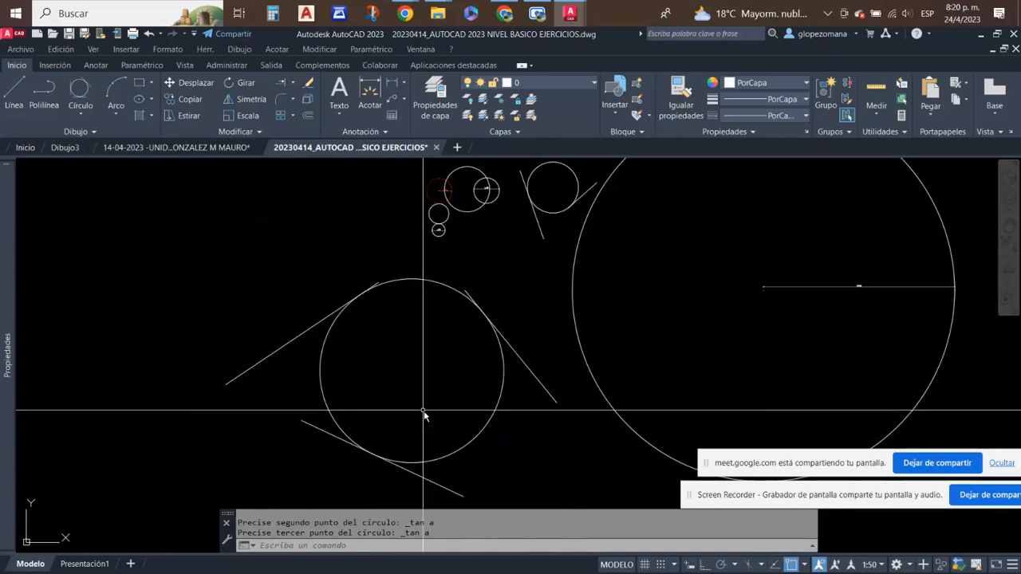
- Draw a slanted line in the empty area to the right of the large dimensioned circle
{"action": "scroll", "coordinate": [424, 413], "scroll_direction": "down", "scroll_amount": 2}
{"action": "scroll", "coordinate": [466, 395], "scroll_direction": "up", "scroll_amount": 2}
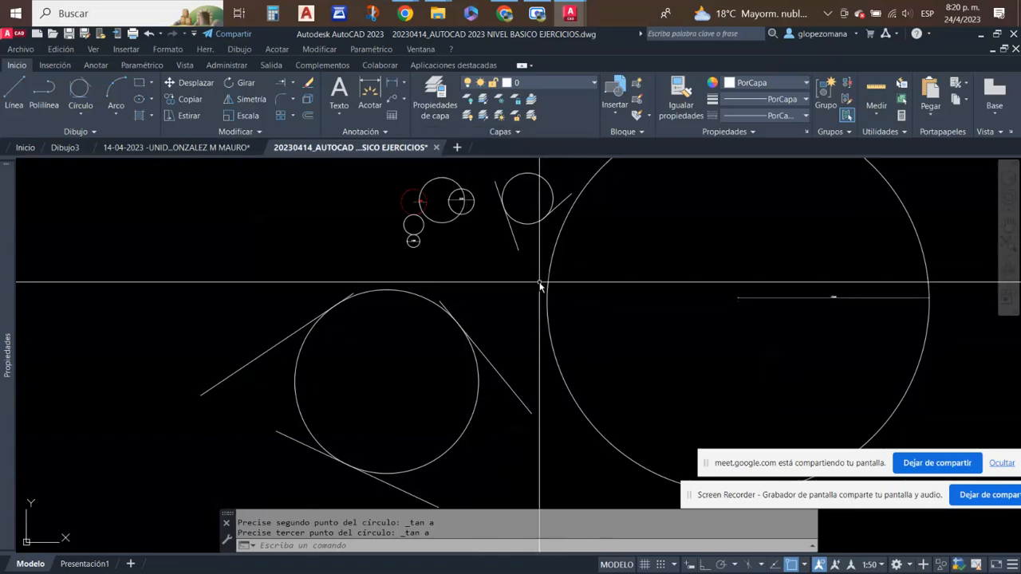
{"action": "scroll", "coordinate": [539, 283], "scroll_direction": "down", "scroll_amount": 2}
{"action": "middle_click_drag", "start_coordinate": [548, 293], "coordinate": [240, 286]}
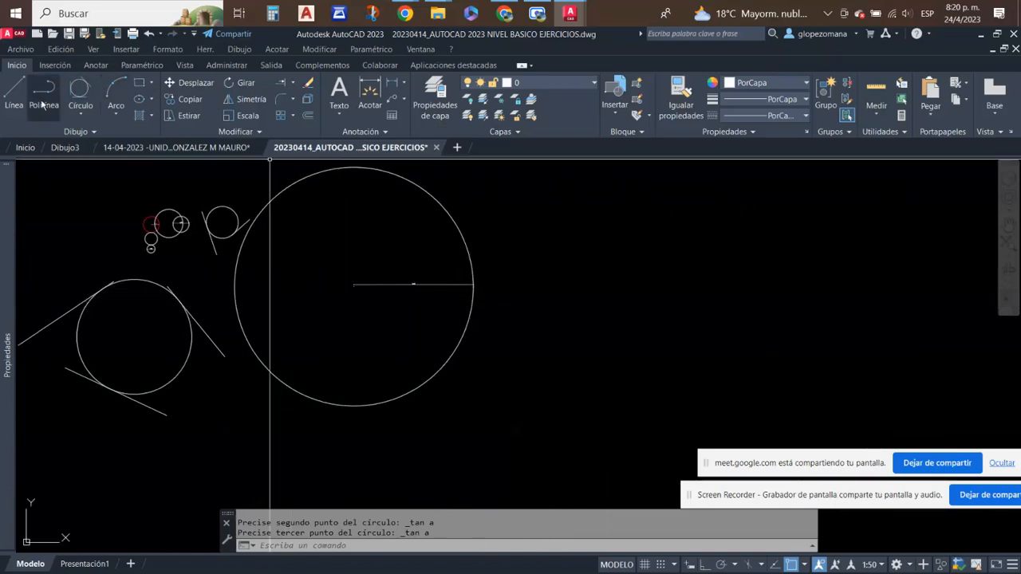
{"action": "left_click", "coordinate": [14, 88]}
{"action": "scroll", "coordinate": [207, 183], "scroll_direction": "down", "scroll_amount": 4}
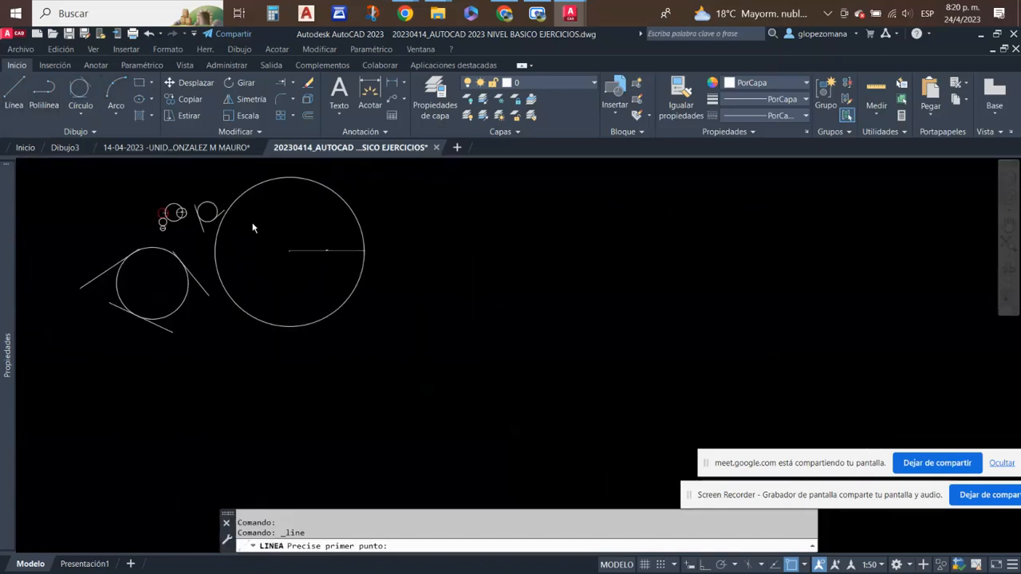
{"action": "left_click", "coordinate": [478, 227]}
{"action": "left_click", "coordinate": [435, 279]}
{"action": "right_click", "coordinate": [410, 212]}
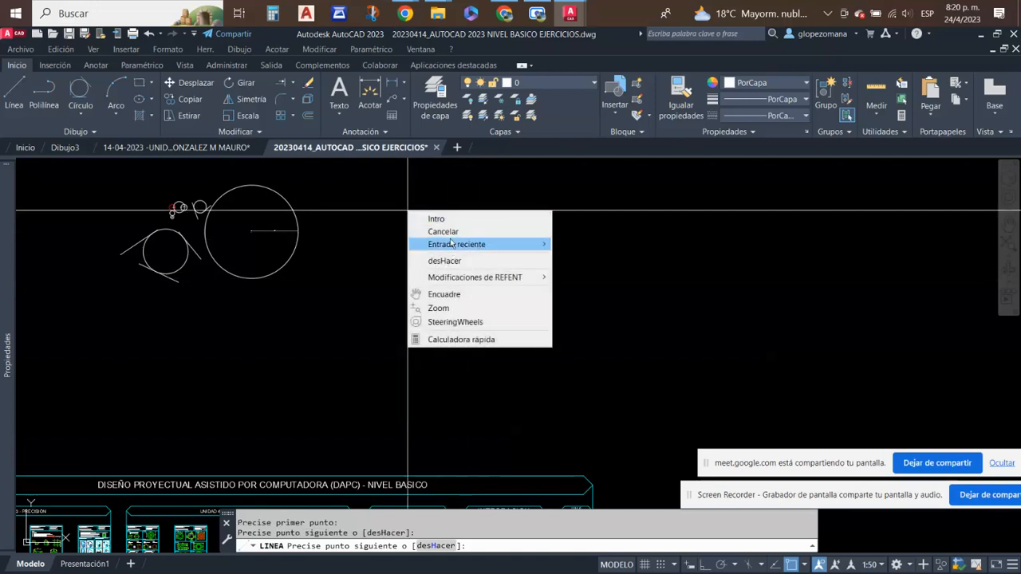
{"action": "left_click", "coordinate": [436, 219]}
- Draw a second line above the first one, slanting the opposite way
{"action": "right_click", "coordinate": [437, 219]}
{"action": "left_click", "coordinate": [441, 238]}
{"action": "middle_click_drag", "start_coordinate": [401, 164], "coordinate": [411, 283]}
{"action": "left_click", "coordinate": [396, 247]}
{"action": "key", "text": "Escape"}
- Draw a short, nearly vertical line just below the two slanted lines
{"action": "right_click", "coordinate": [619, 315]}
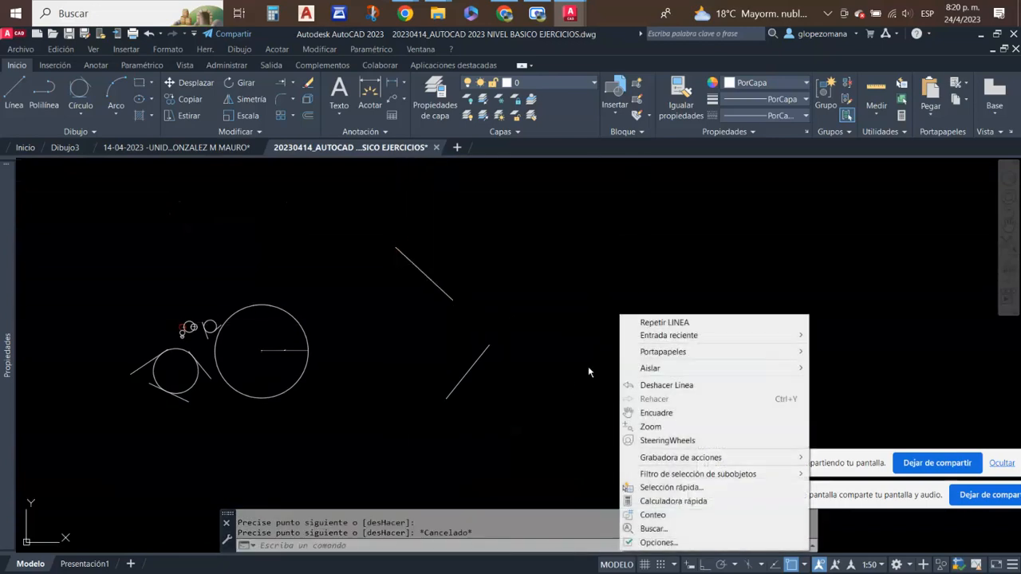
{"action": "left_click", "coordinate": [697, 325]}
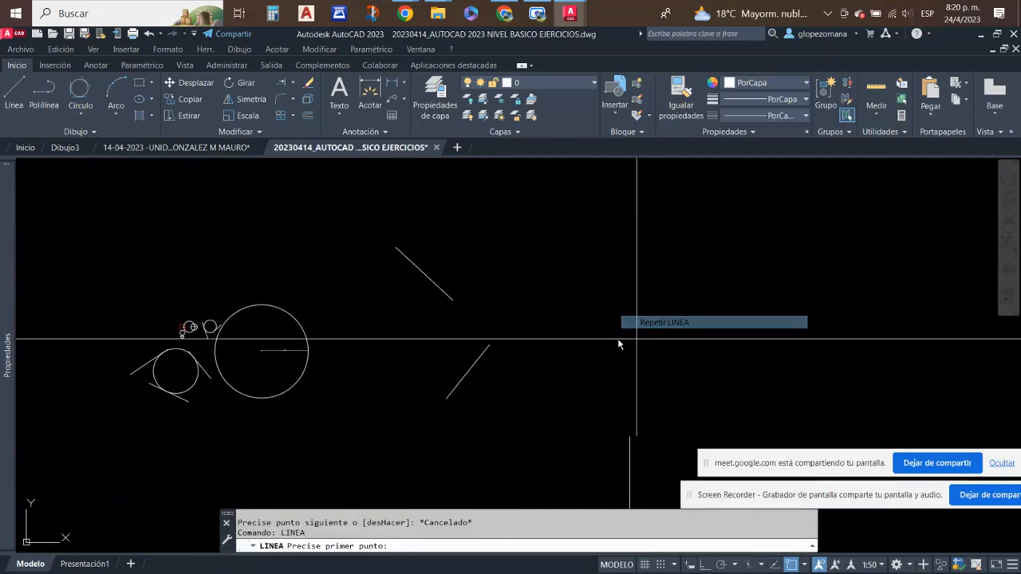
{"action": "left_click", "coordinate": [470, 391]}
{"action": "left_click", "coordinate": [476, 433]}
{"action": "key", "text": "Escape"}
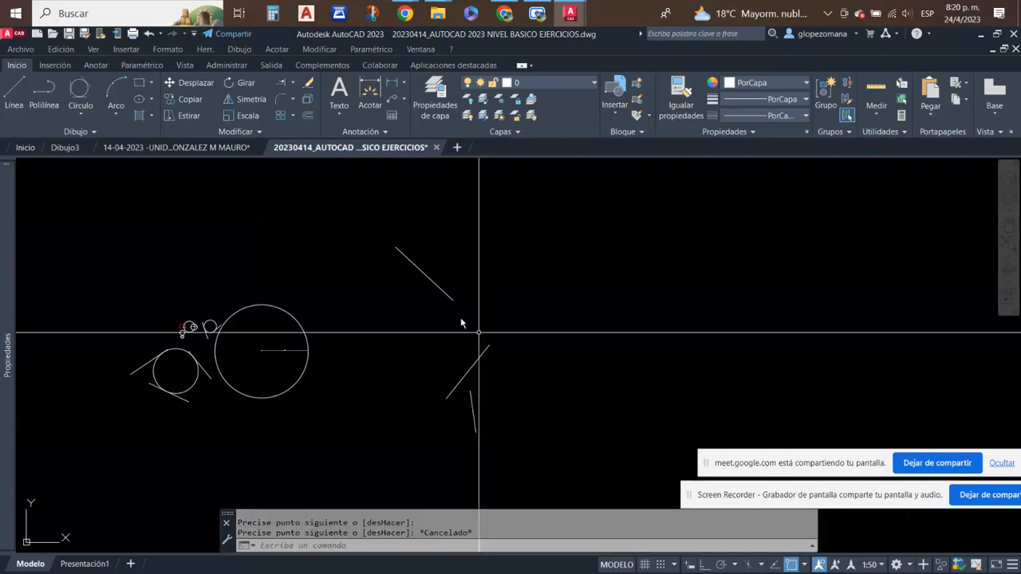
- Draw a Tan, Tan, Tan circle using the three new lines and extend the short lower line up to it
{"action": "left_click", "coordinate": [79, 90]}
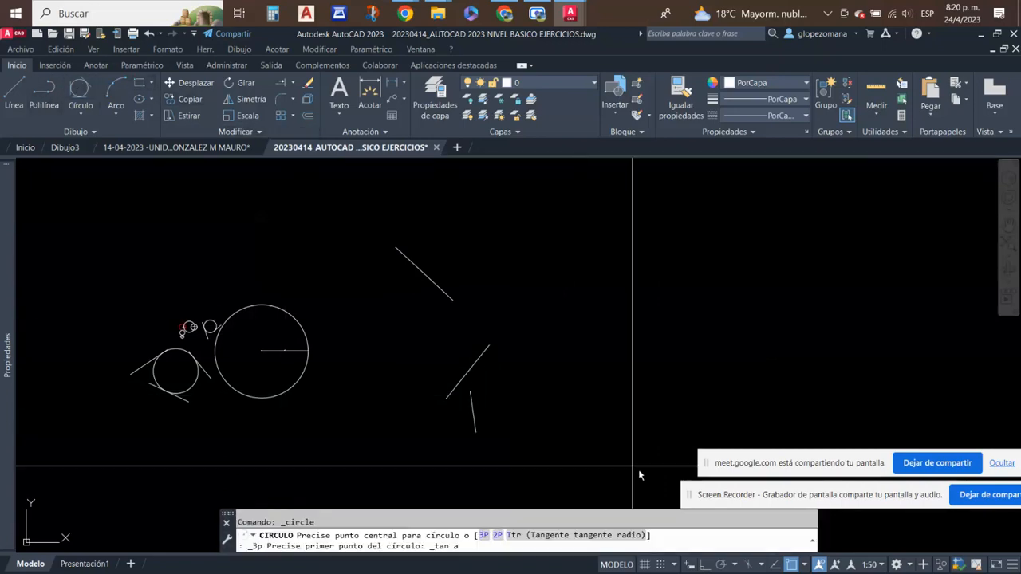
{"action": "left_click", "coordinate": [431, 280]}
{"action": "left_click", "coordinate": [457, 381]}
{"action": "left_click", "coordinate": [471, 416]}
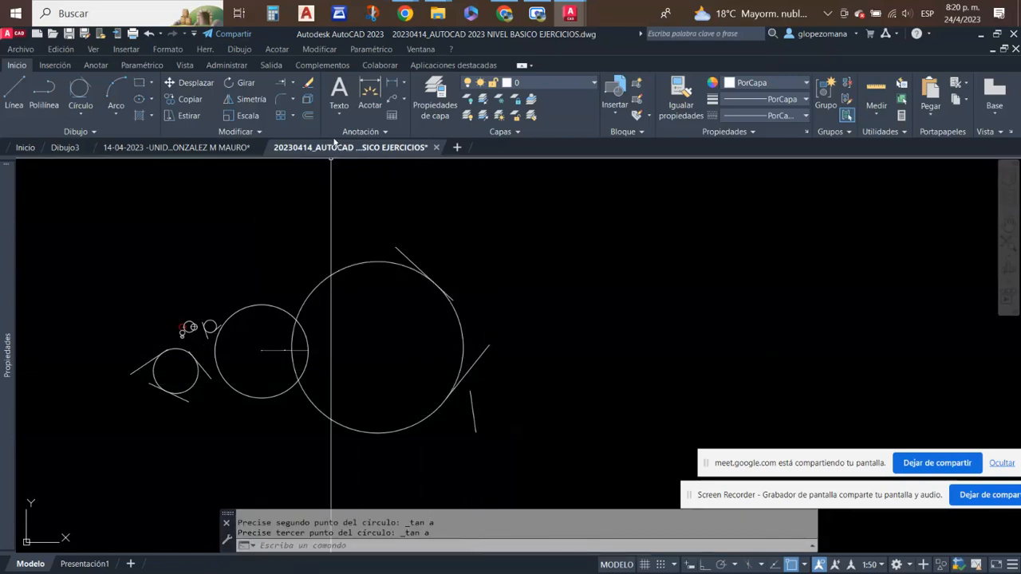
{"action": "left_click", "coordinate": [282, 83]}
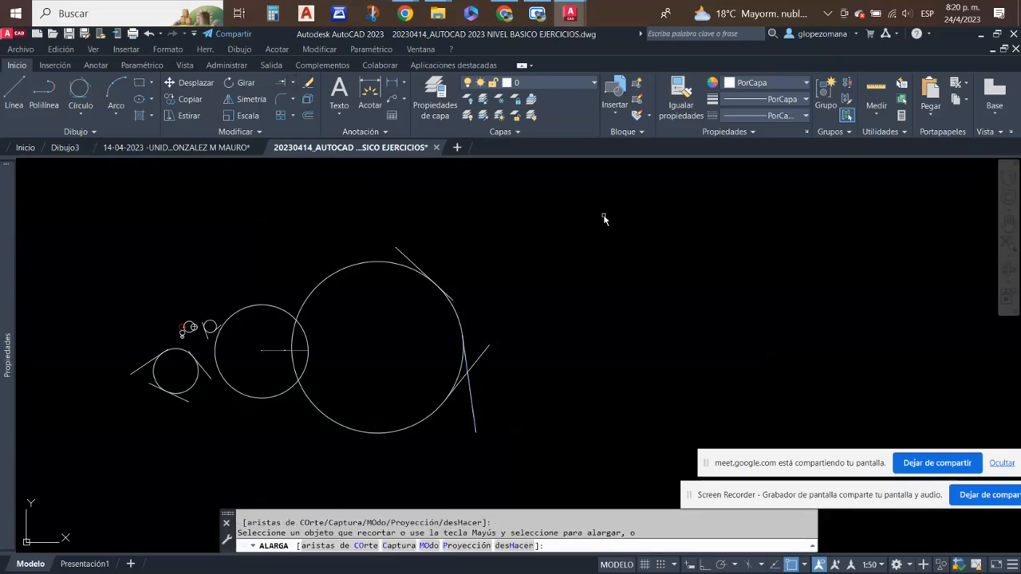
{"action": "key", "text": "Escape"}
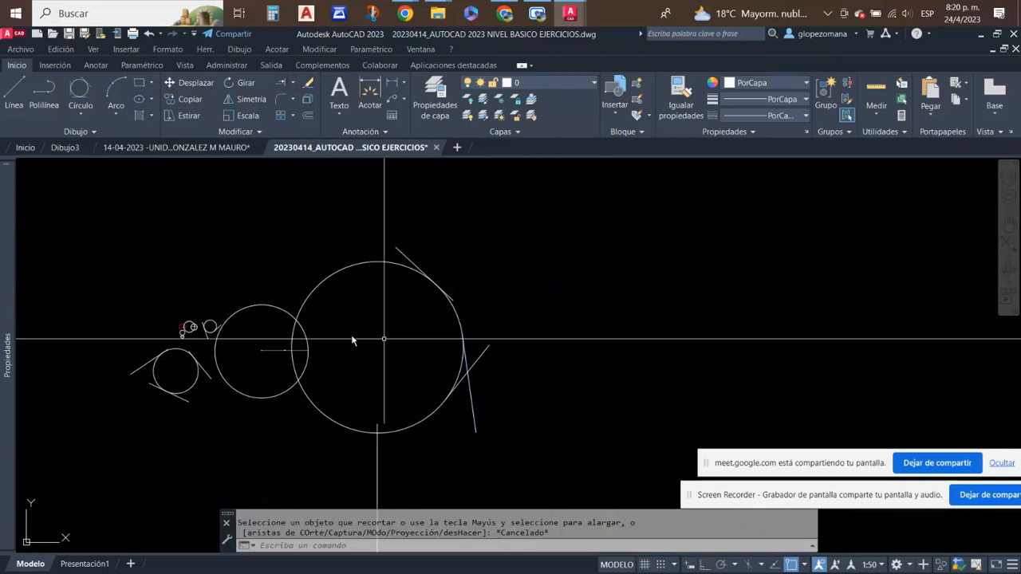
- Review the example circles already drawn alongside the list of available circle creation methods
{"action": "scroll", "coordinate": [239, 360], "scroll_direction": "up", "scroll_amount": 2}
{"action": "middle_click_drag", "start_coordinate": [267, 354], "coordinate": [387, 378]}
{"action": "scroll", "coordinate": [510, 402], "scroll_direction": "up", "scroll_amount": 2}
{"action": "scroll", "coordinate": [406, 371], "scroll_direction": "down", "scroll_amount": 2}
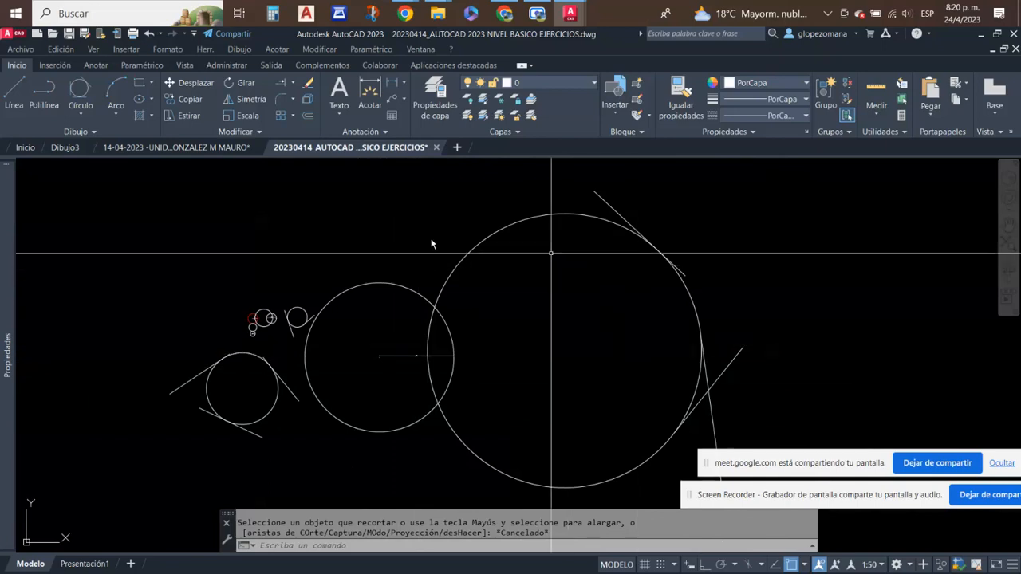
{"action": "left_click", "coordinate": [82, 116]}
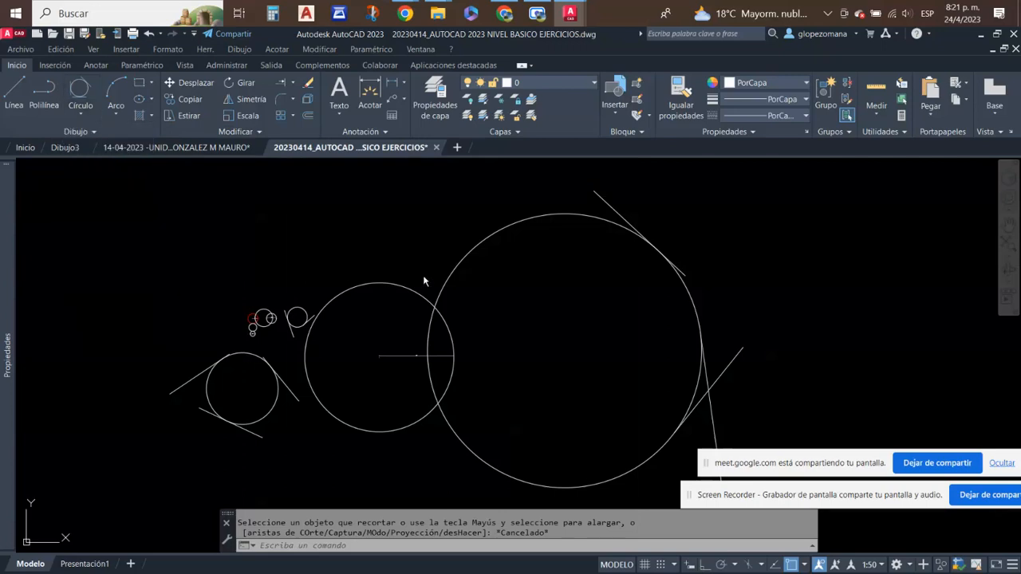
{"action": "key", "text": "Escape"}
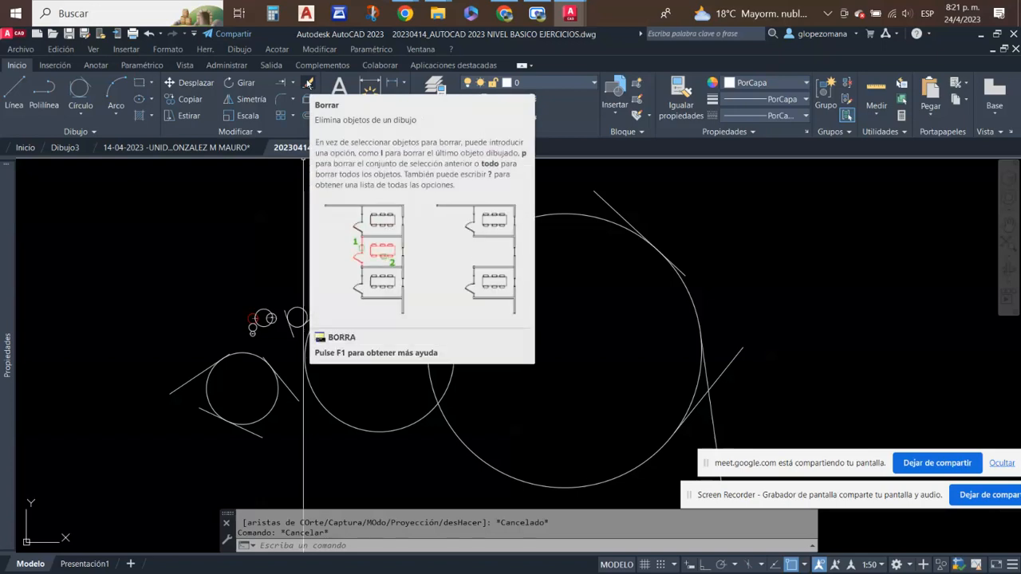
{"action": "key", "text": "Escape"}
{"action": "middle_click_drag", "start_coordinate": [289, 209], "coordinate": [279, 261]}
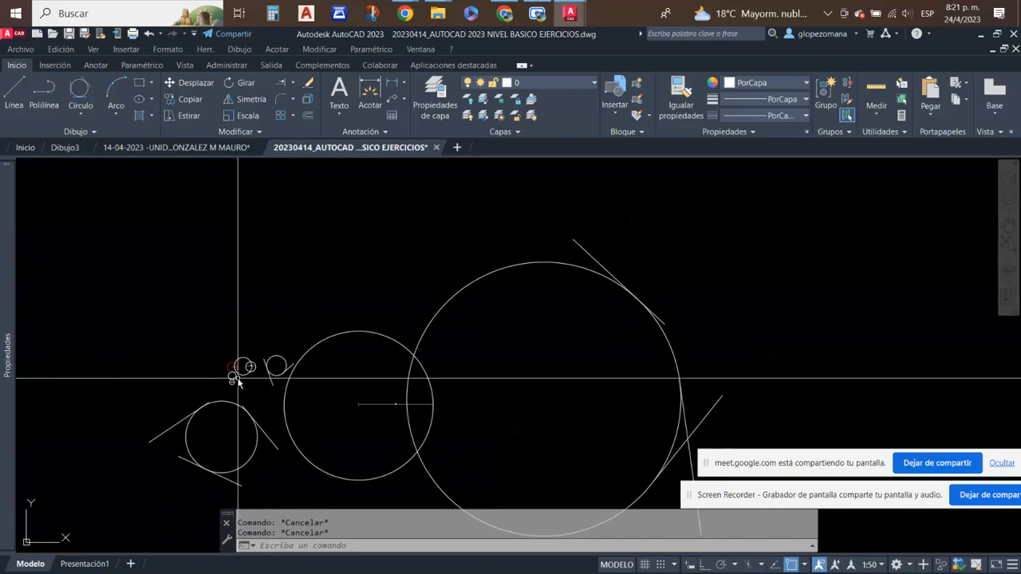
{"action": "scroll", "coordinate": [239, 366], "scroll_direction": "up", "scroll_amount": 3}
{"action": "scroll", "coordinate": [287, 312], "scroll_direction": "up", "scroll_amount": 2}
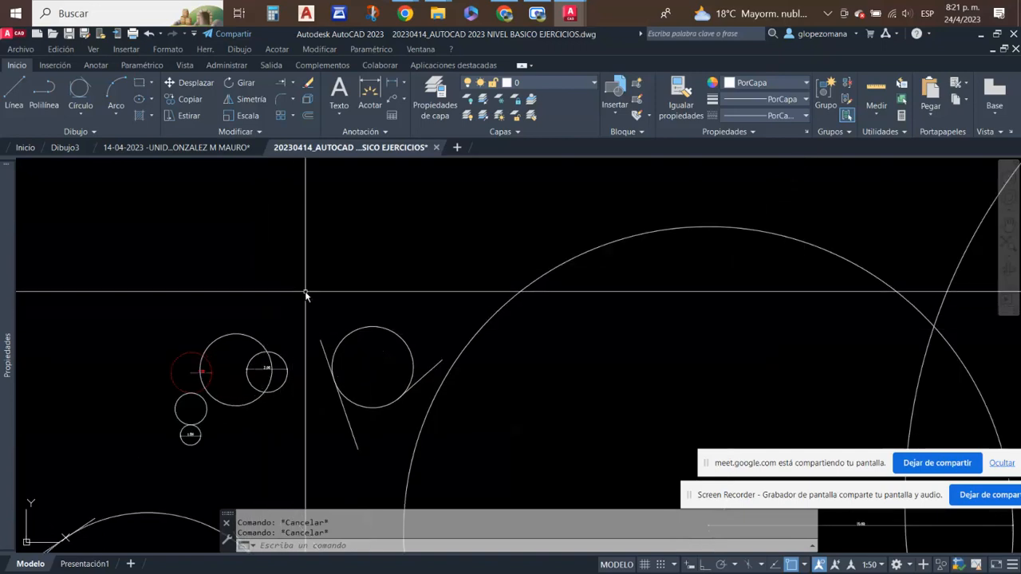
{"action": "middle_click_drag", "start_coordinate": [318, 249], "coordinate": [355, 321]}
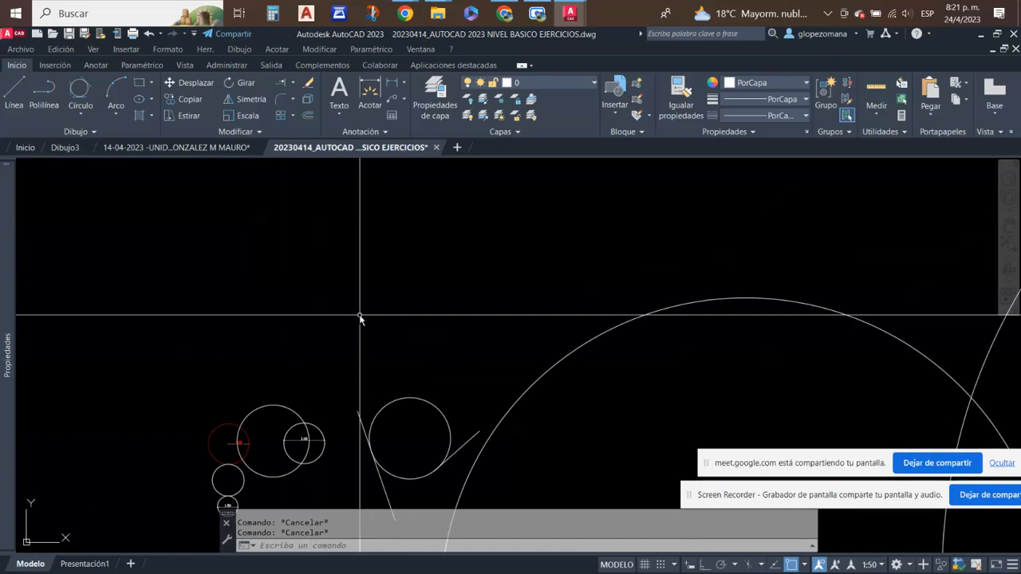
{"action": "left_click", "coordinate": [84, 116]}
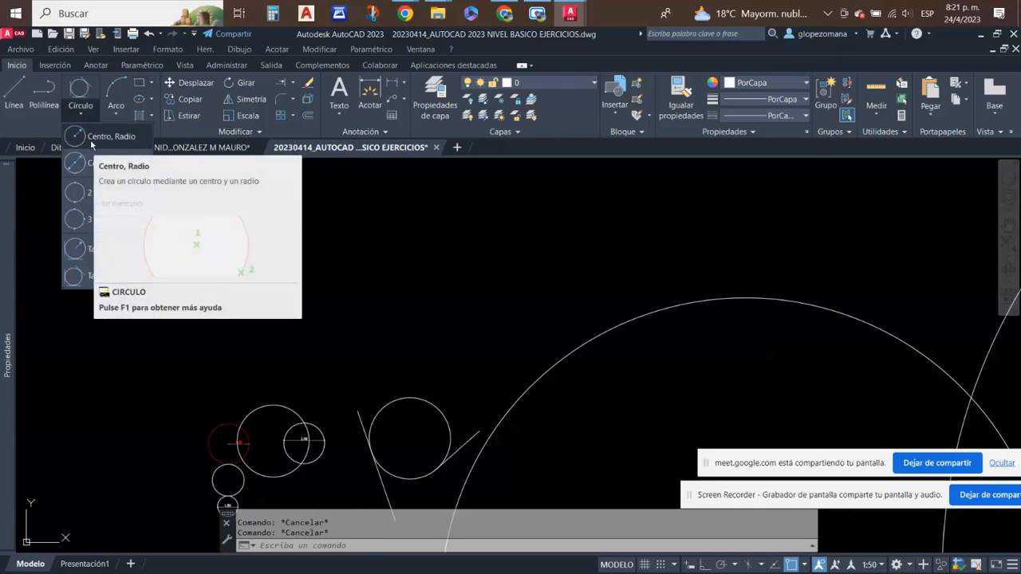
{"action": "scroll", "coordinate": [582, 320], "scroll_direction": "down", "scroll_amount": 3}
{"action": "scroll", "coordinate": [538, 379], "scroll_direction": "up", "scroll_amount": 5}
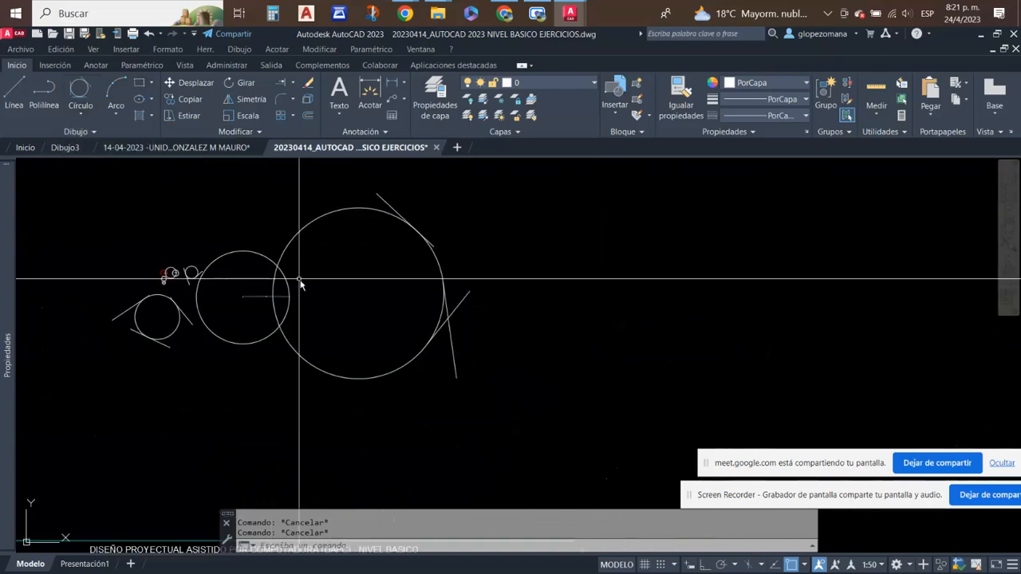
- Erase the three construction lines around the largest Tan, Tan, Tan circle
{"action": "left_click", "coordinate": [497, 257]}
{"action": "left_click", "coordinate": [449, 359]}
{"action": "right_click", "coordinate": [454, 334]}
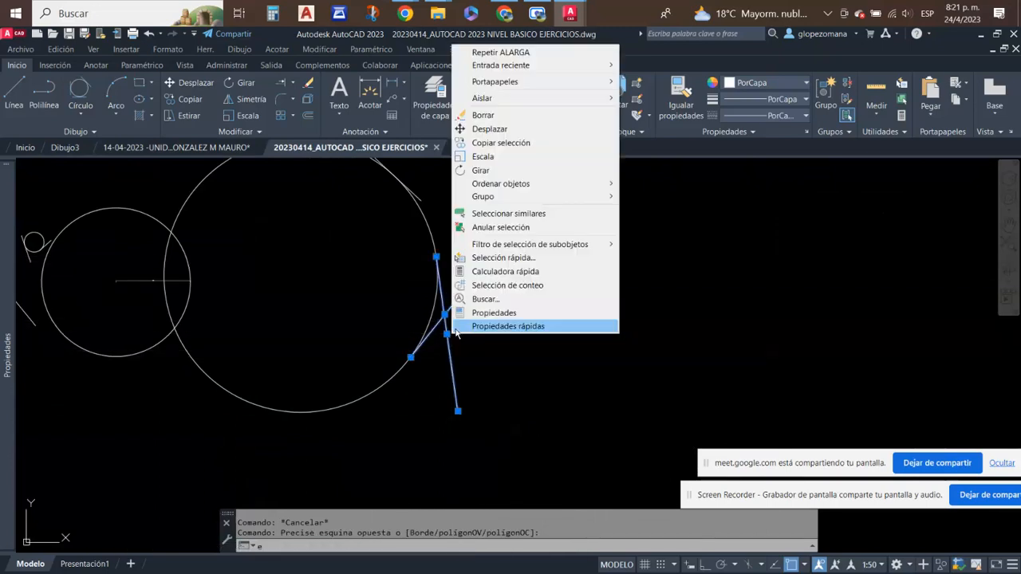
{"action": "key", "text": "Escape"}
{"action": "left_click", "coordinate": [308, 83]}
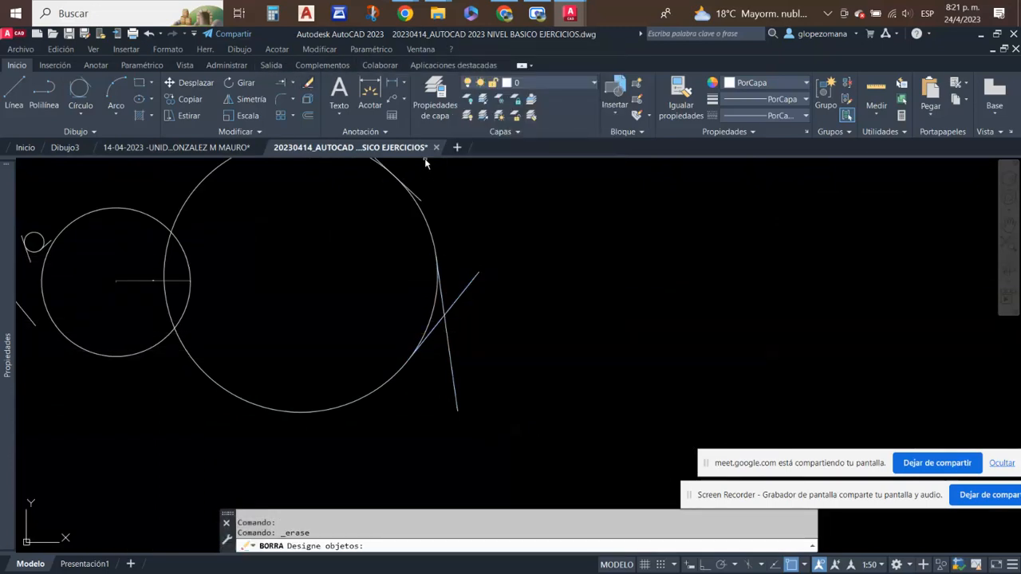
{"action": "left_click", "coordinate": [520, 256]}
{"action": "left_click", "coordinate": [456, 387]}
- Erase the medium-sized circle overlapping the largest one, together with its radius dimension
{"action": "left_click", "coordinate": [205, 293]}
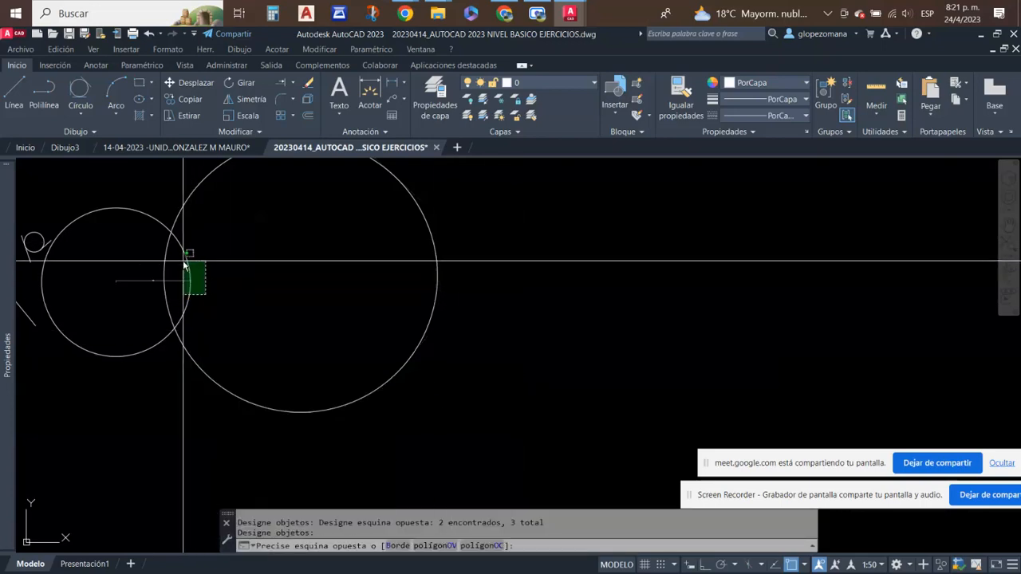
{"action": "left_click", "coordinate": [184, 260]}
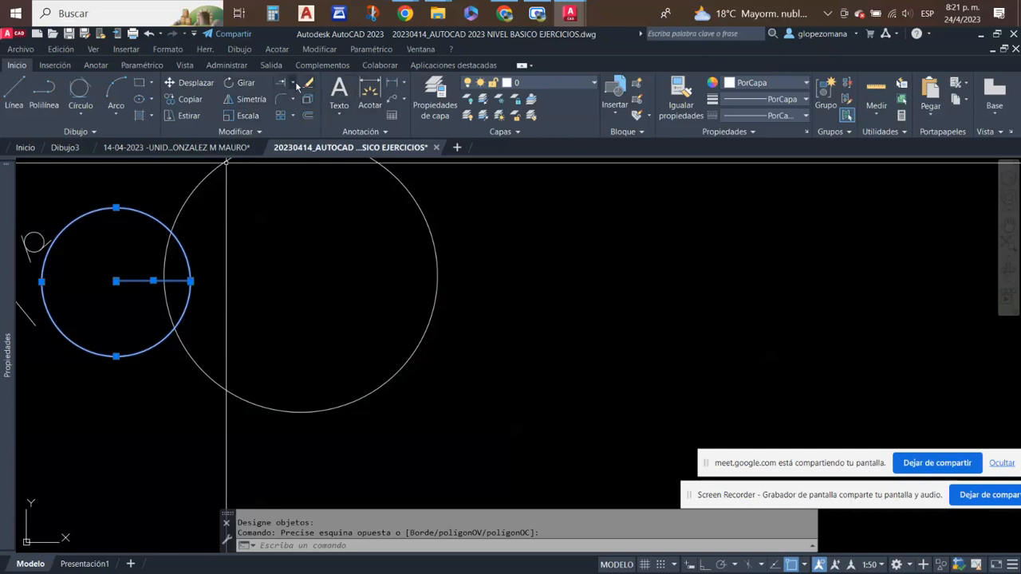
{"action": "key", "text": "Return"}
{"action": "scroll", "coordinate": [479, 299], "scroll_direction": "up", "scroll_amount": 1}
{"action": "scroll", "coordinate": [520, 335], "scroll_direction": "down", "scroll_amount": 3}
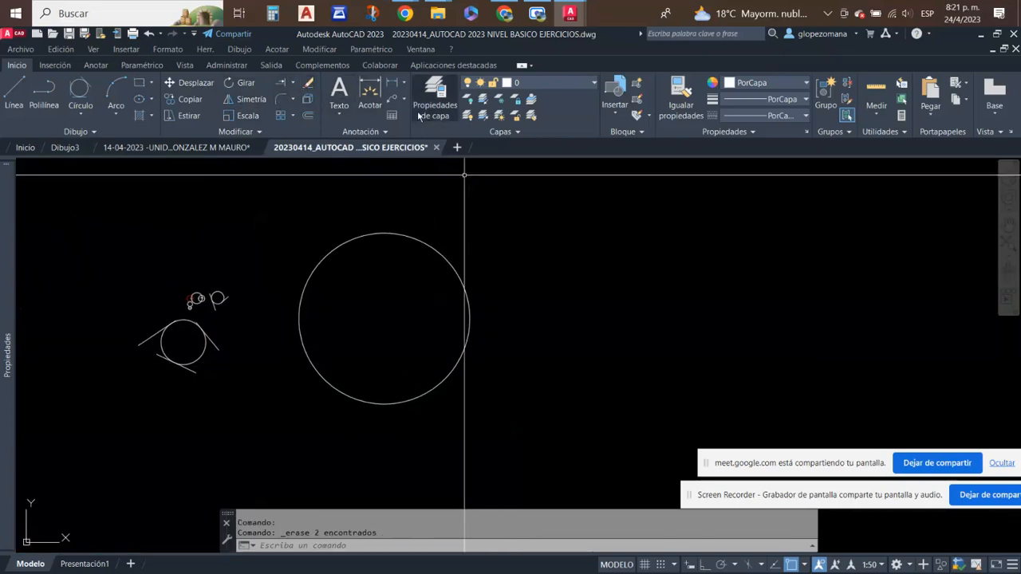
{"action": "left_click", "coordinate": [393, 84]}
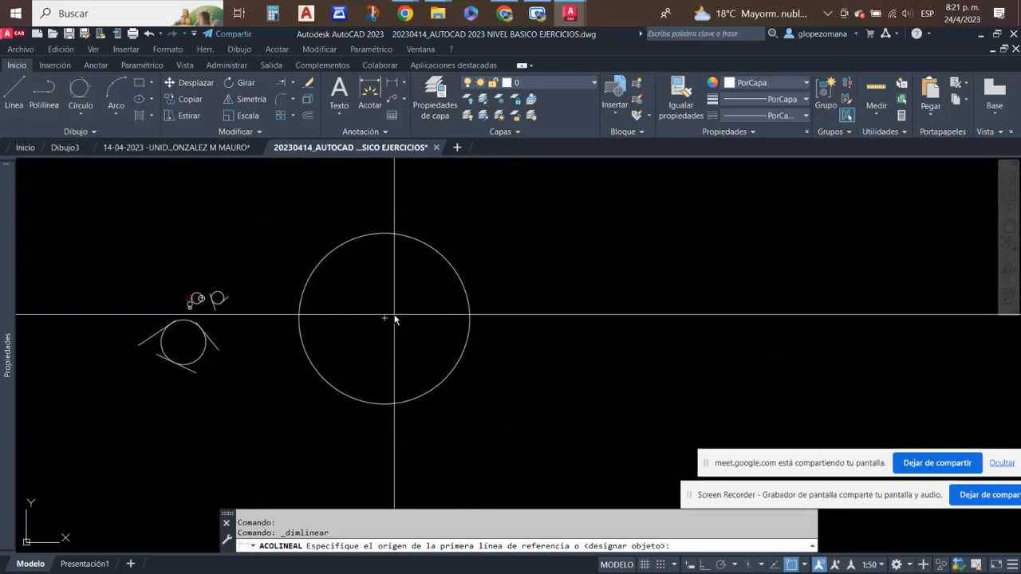
{"action": "left_click", "coordinate": [385, 320]}
{"action": "left_click", "coordinate": [470, 319]}
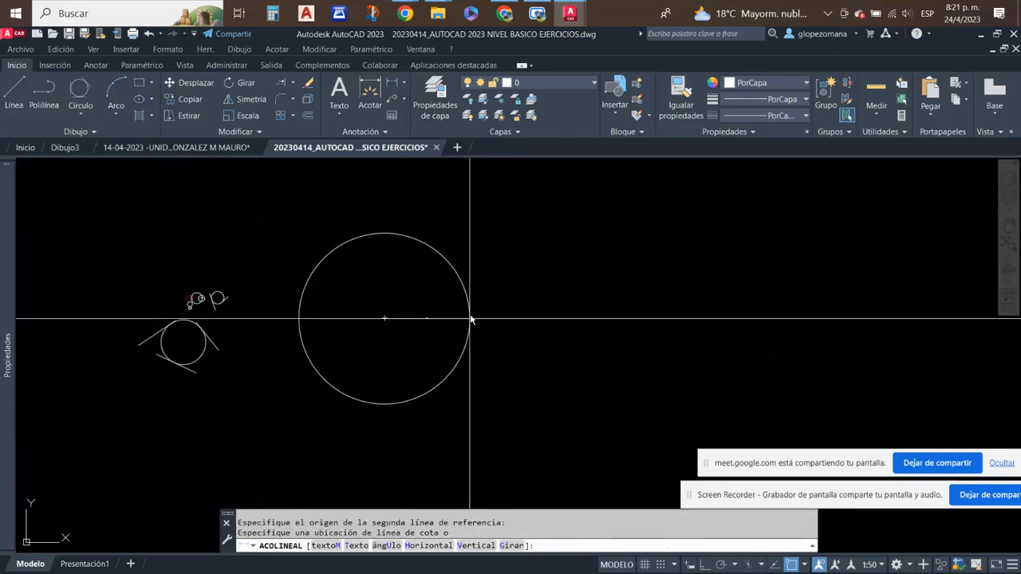
{"action": "scroll", "coordinate": [434, 319], "scroll_direction": "up", "scroll_amount": 3}
{"action": "key", "text": "Escape"}
- Erase the two tangent lines beside the Tan, Tan, Radius circle near the small circles
{"action": "scroll", "coordinate": [531, 334], "scroll_direction": "down", "scroll_amount": 4}
{"action": "scroll", "coordinate": [262, 322], "scroll_direction": "up", "scroll_amount": 12}
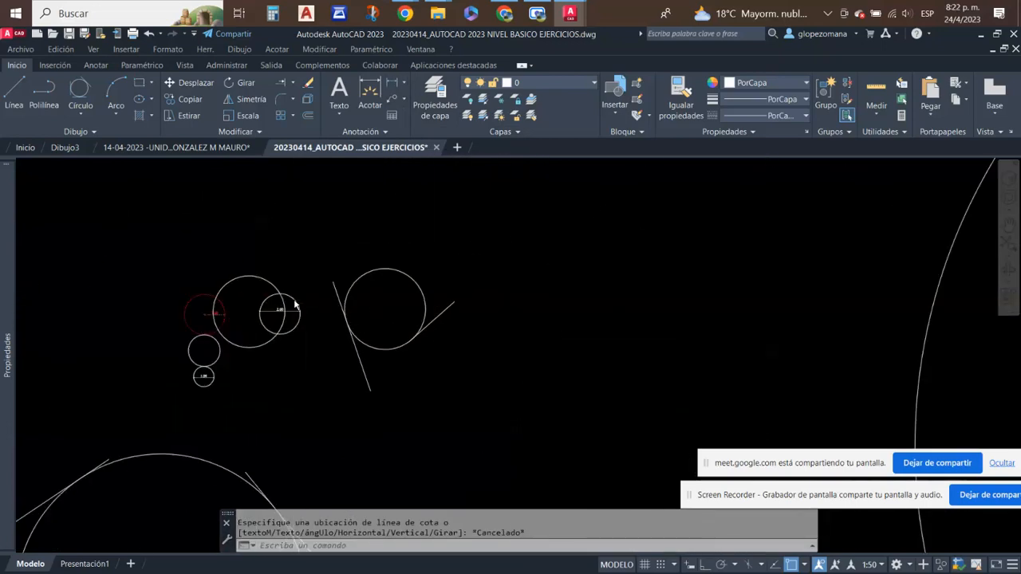
{"action": "left_click", "coordinate": [688, 371]}
{"action": "left_click", "coordinate": [654, 284]}
{"action": "left_click", "coordinate": [405, 242]}
{"action": "left_click", "coordinate": [332, 300]}
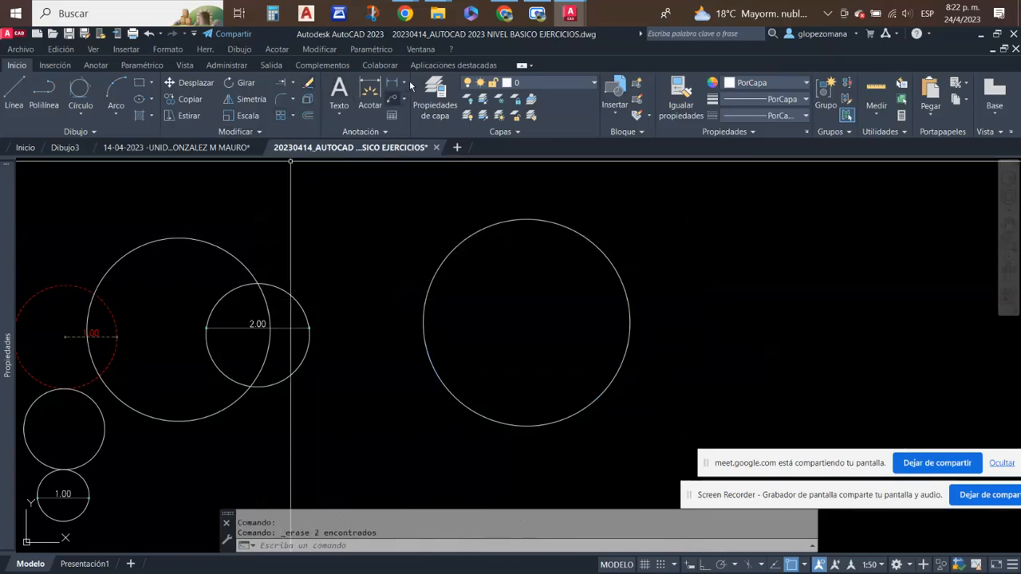
- Add a horizontal linear dimension from the Tan, Tan, Radius circle's center to its right quadrant
{"action": "left_click", "coordinate": [394, 82]}
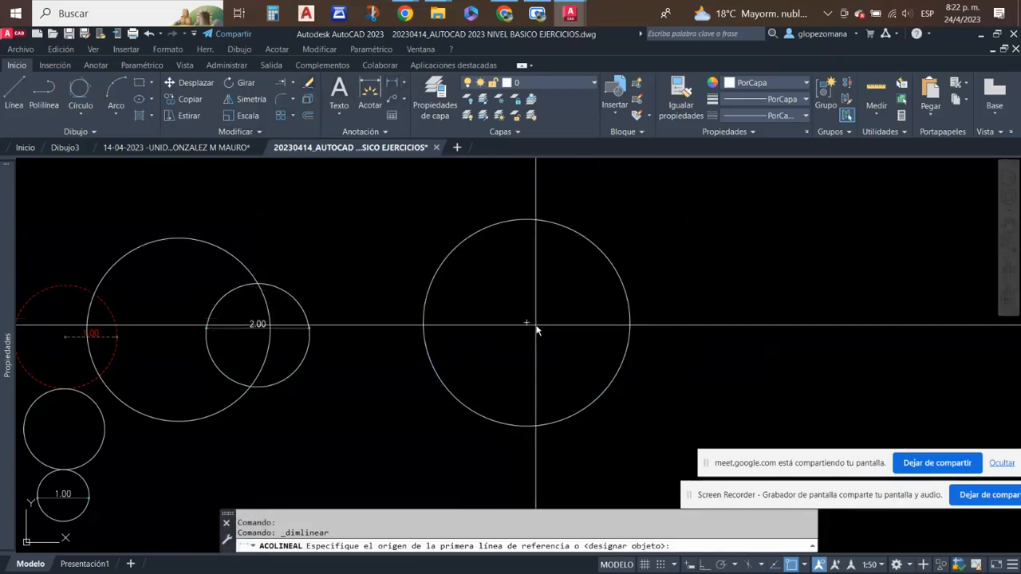
{"action": "left_click", "coordinate": [526, 323]}
{"action": "left_click", "coordinate": [629, 325]}
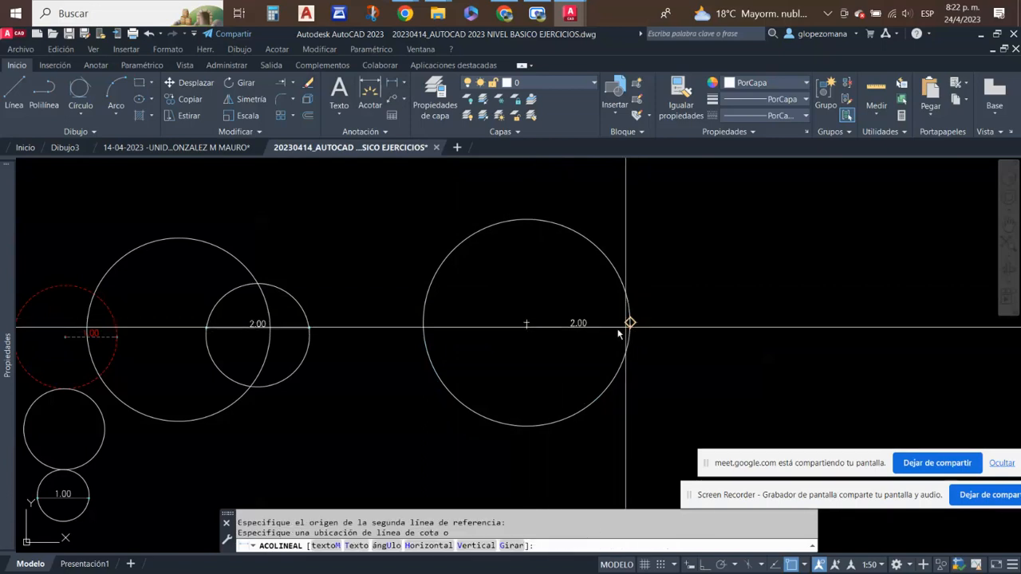
{"action": "left_click", "coordinate": [598, 327]}
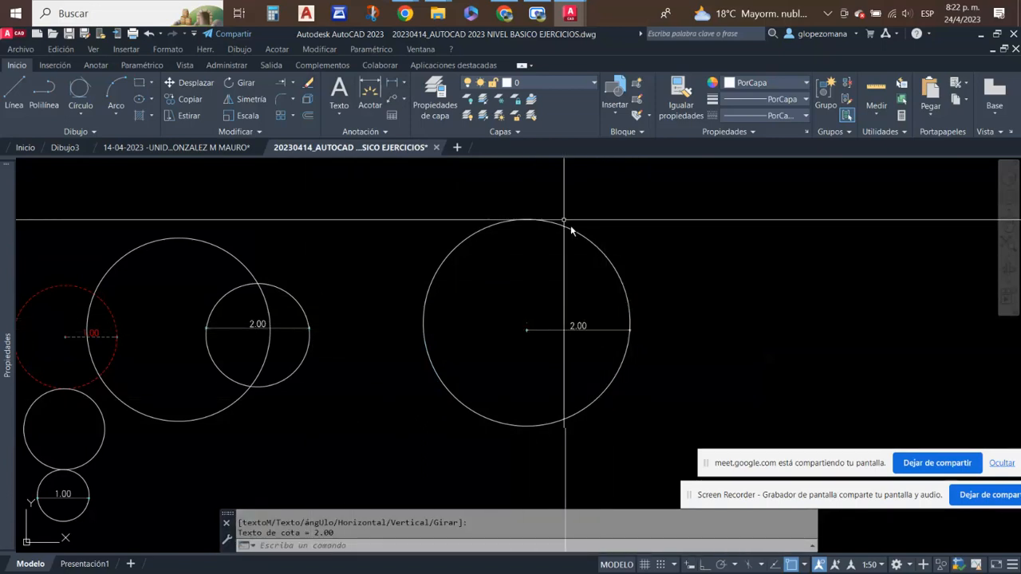
- Add a linear dimension across the same circle's full diameter, placed just above the radius dimension
{"action": "left_click", "coordinate": [390, 83]}
{"action": "left_click", "coordinate": [424, 323]}
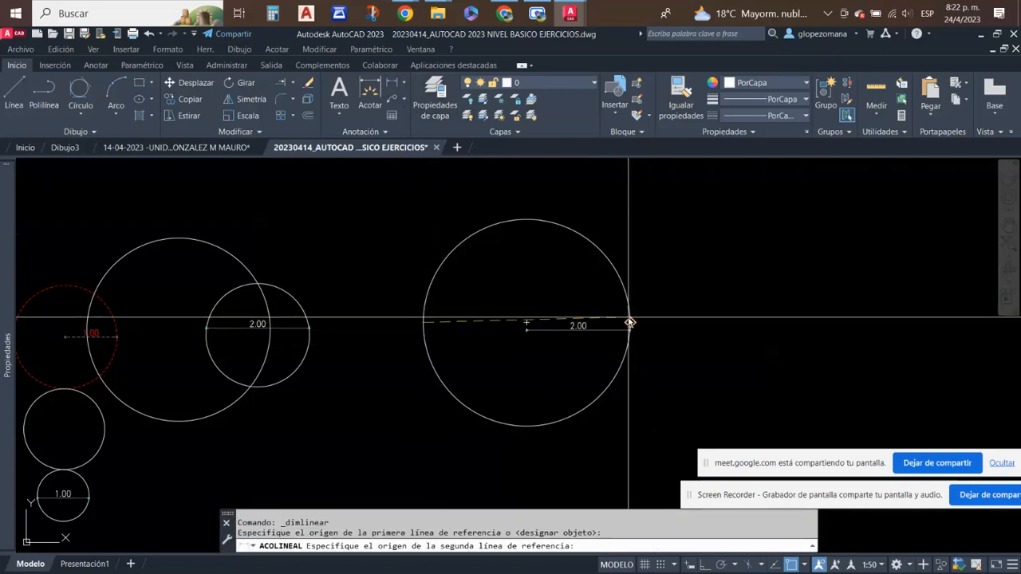
{"action": "left_click", "coordinate": [630, 323]}
{"action": "scroll", "coordinate": [538, 317], "scroll_direction": "up", "scroll_amount": 3}
{"action": "left_click", "coordinate": [535, 317]}
{"action": "scroll", "coordinate": [579, 278], "scroll_direction": "down", "scroll_amount": 3}
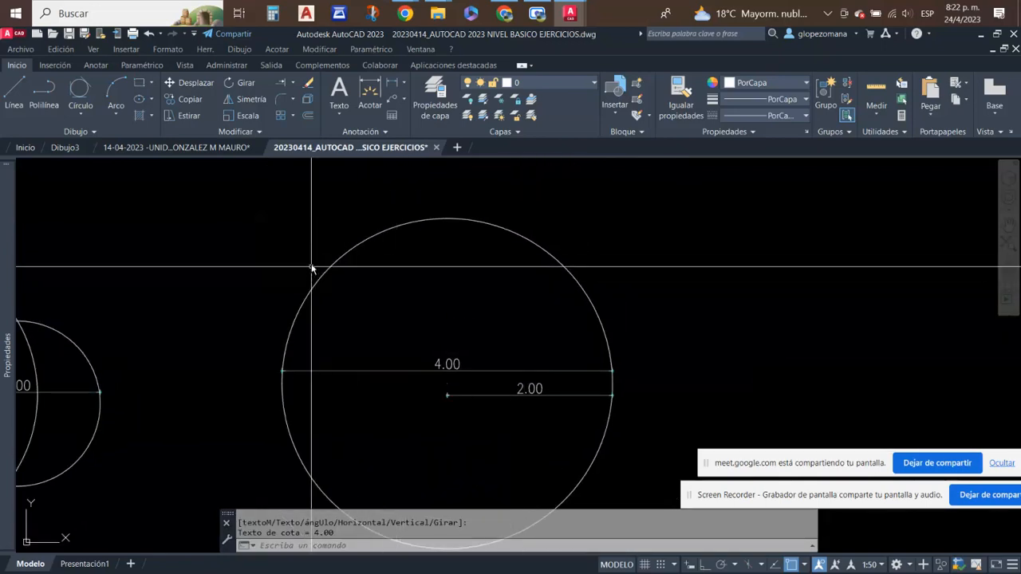
{"action": "middle_click_drag", "start_coordinate": [594, 480], "coordinate": [599, 428]}
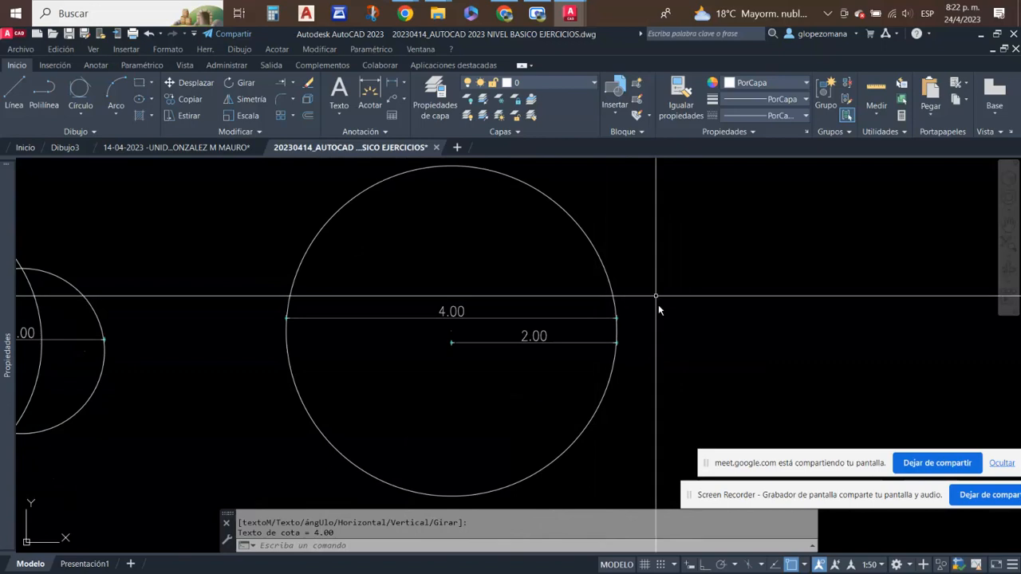
{"action": "middle_click_drag", "start_coordinate": [507, 294], "coordinate": [472, 348]}
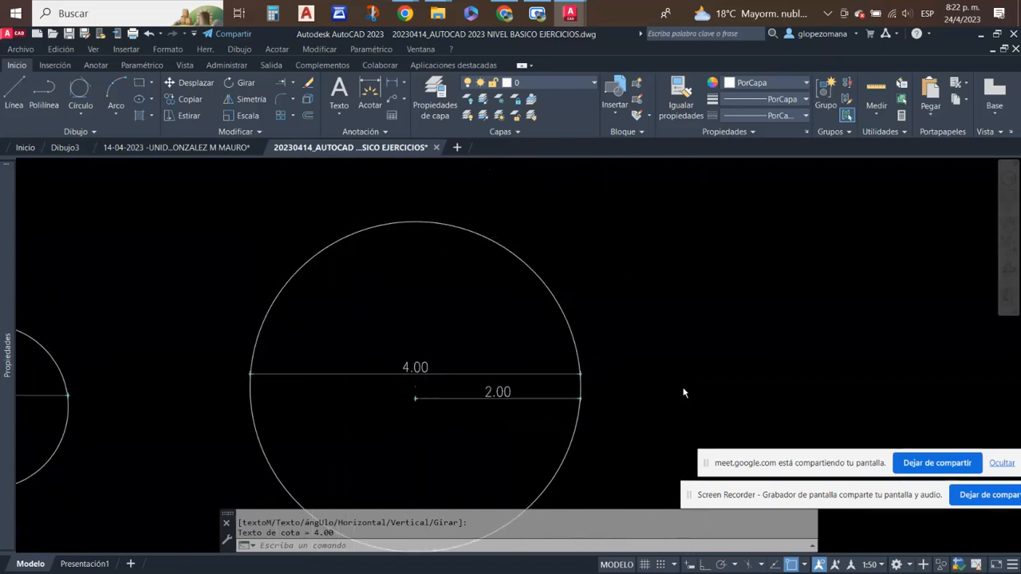
- Review the dimensioned Tan, Tan, Radius circle and the available circle construction methods
{"action": "scroll", "coordinate": [638, 370], "scroll_direction": "down", "scroll_amount": 4}
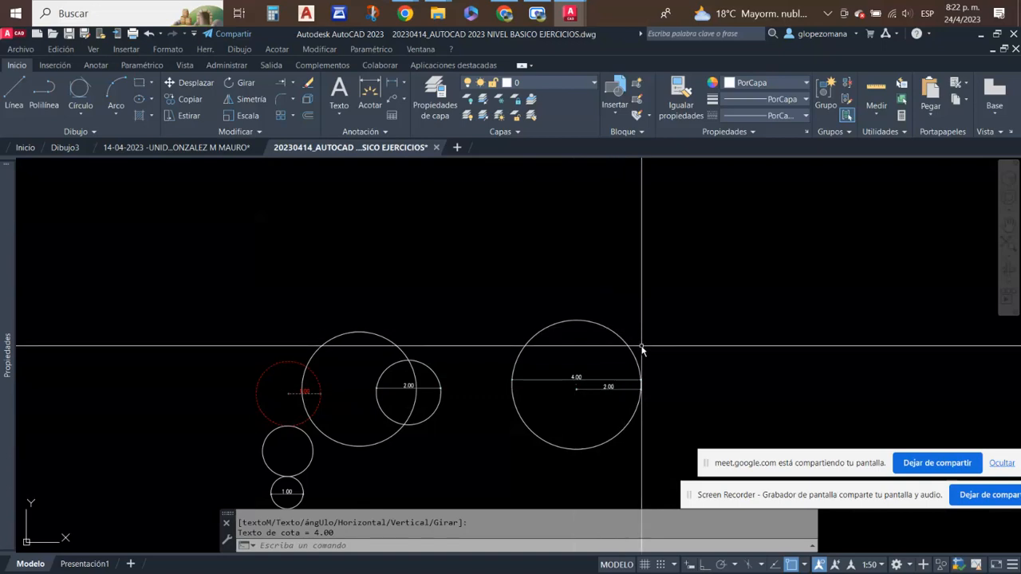
{"action": "middle_click_drag", "start_coordinate": [645, 366], "coordinate": [524, 319]}
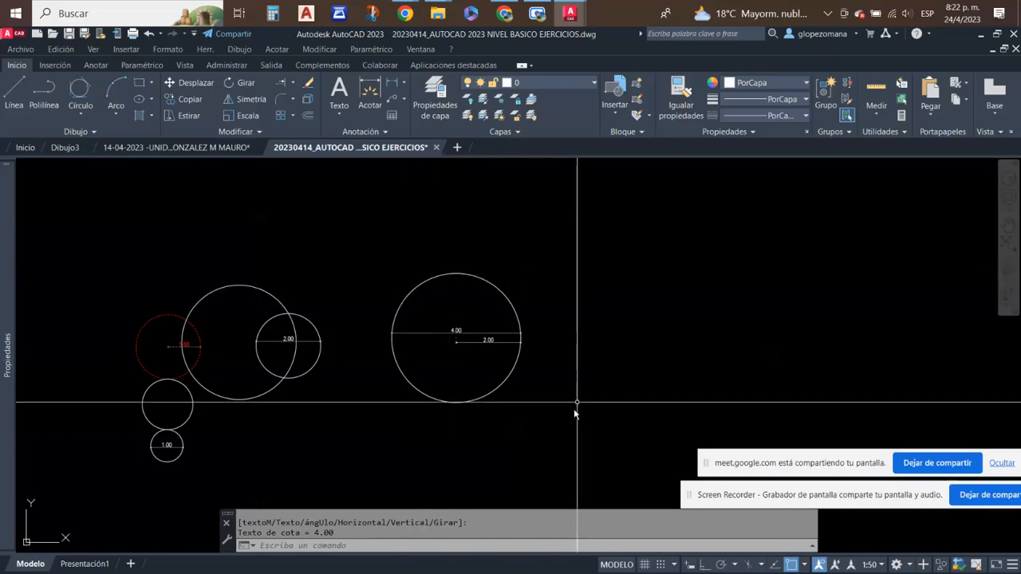
{"action": "left_click", "coordinate": [526, 328]}
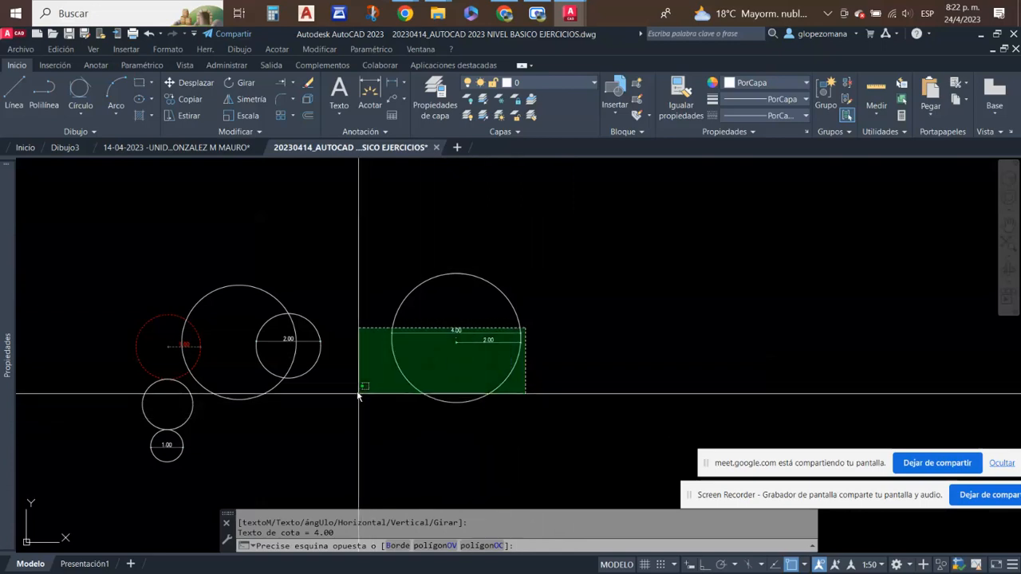
{"action": "key", "text": "Escape"}
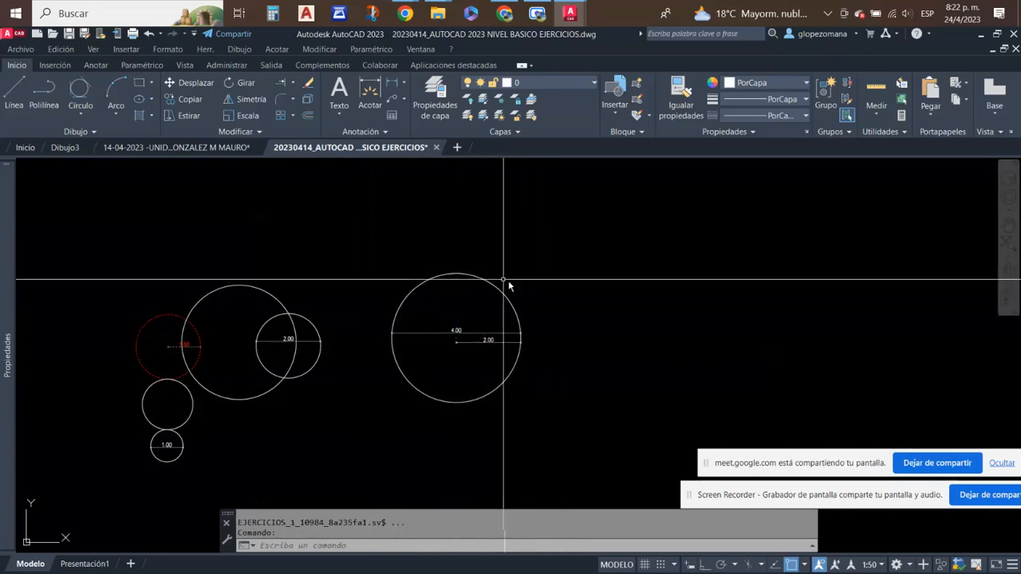
{"action": "left_click", "coordinate": [82, 112]}
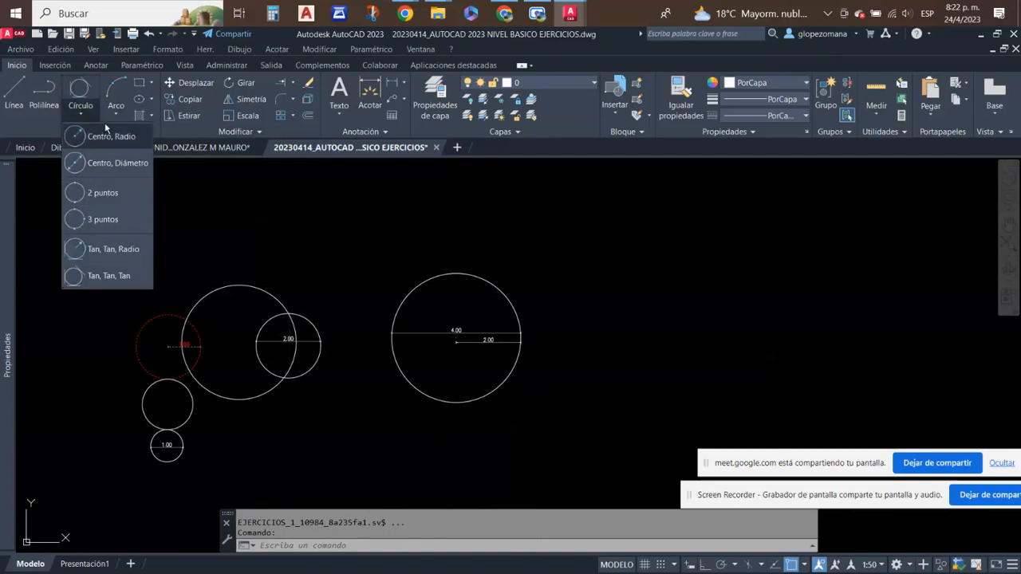
{"action": "scroll", "coordinate": [478, 339], "scroll_direction": "up", "scroll_amount": 5}
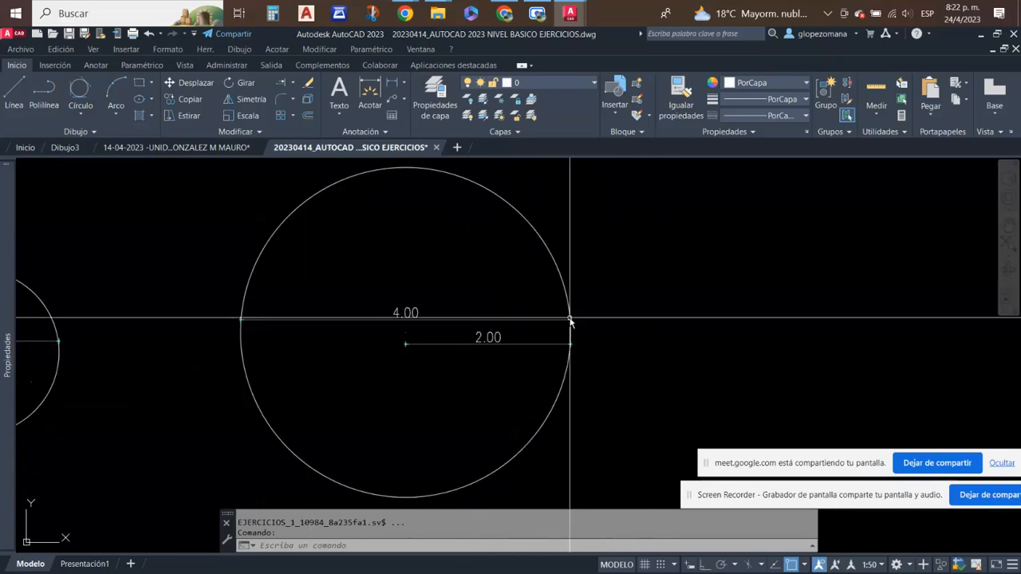
{"action": "scroll", "coordinate": [570, 321], "scroll_direction": "down", "scroll_amount": 2}
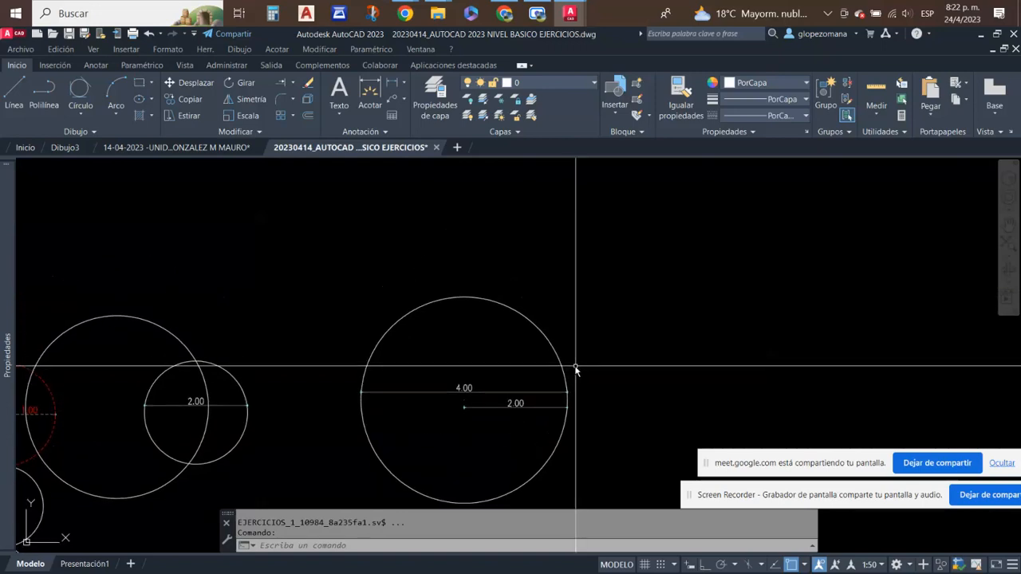
- Erase all the practice circles, lines and dimensions drawn above the exercise sheets
{"action": "scroll", "coordinate": [552, 289], "scroll_direction": "down", "scroll_amount": 2}
{"action": "scroll", "coordinate": [574, 305], "scroll_direction": "down", "scroll_amount": 3}
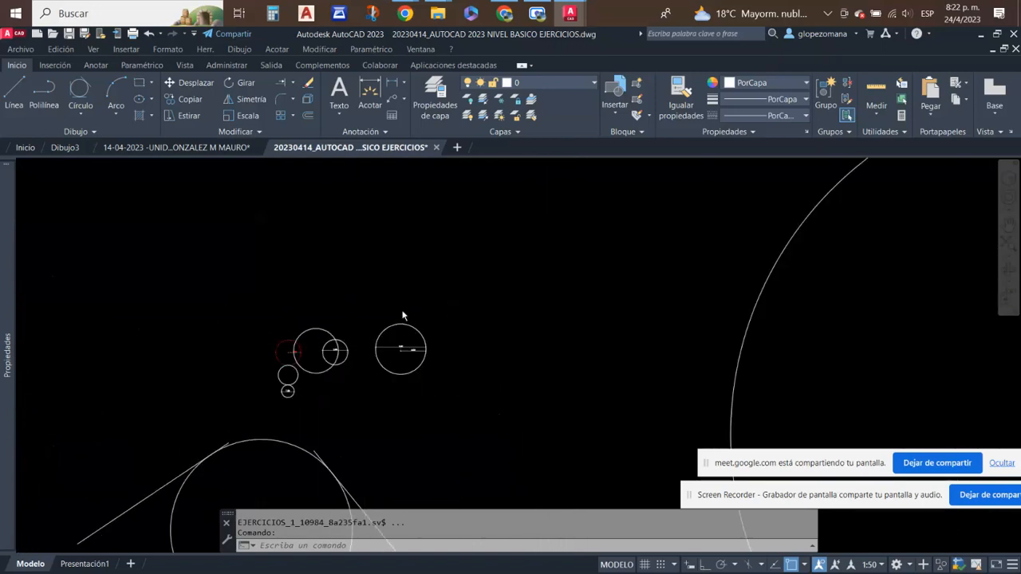
{"action": "left_click", "coordinate": [626, 437]}
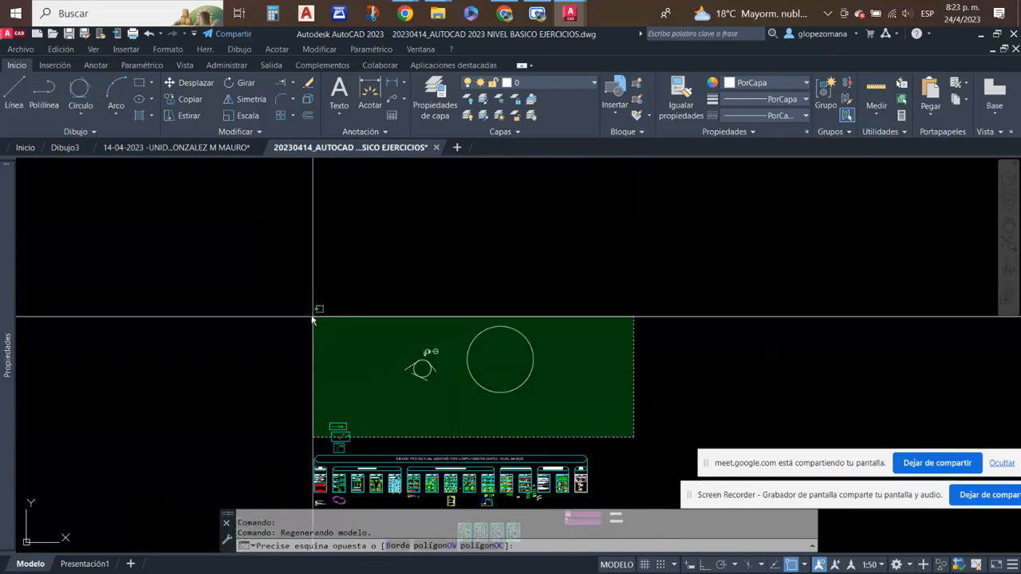
{"action": "left_click", "coordinate": [397, 278]}
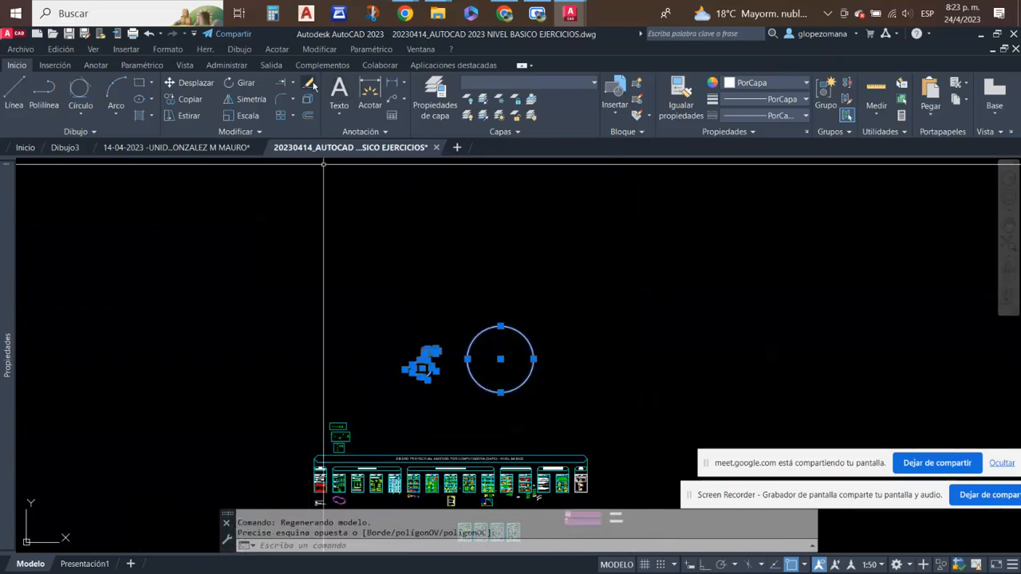
- Examine the radius and diameter circles in Dibujo 01 and the concentric circles in Dibujo 02 of Unidad 4, Ejercicio Nº 01
{"action": "scroll", "coordinate": [417, 479], "scroll_direction": "up", "scroll_amount": 6}
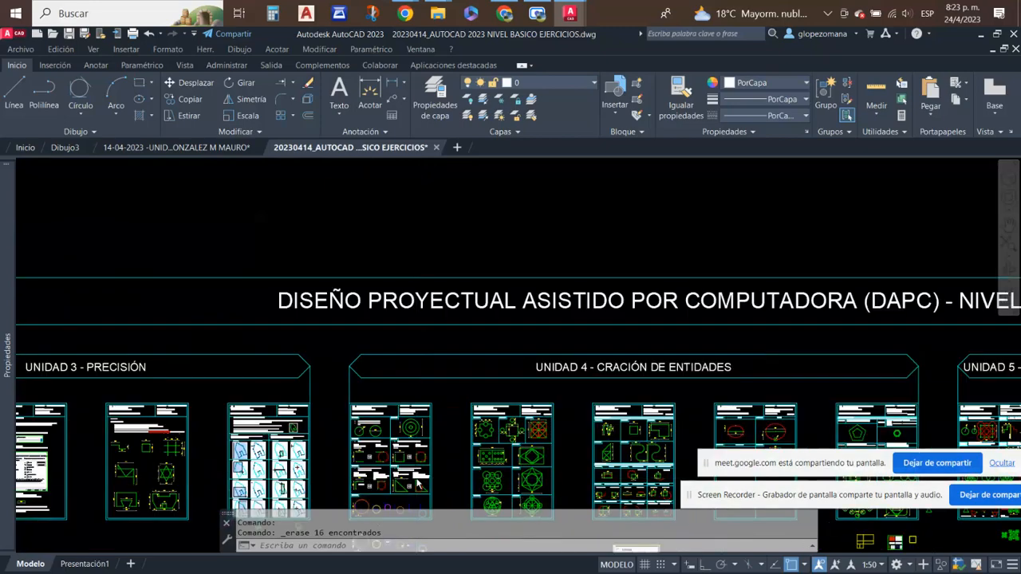
{"action": "scroll", "coordinate": [423, 471], "scroll_direction": "up", "scroll_amount": 4}
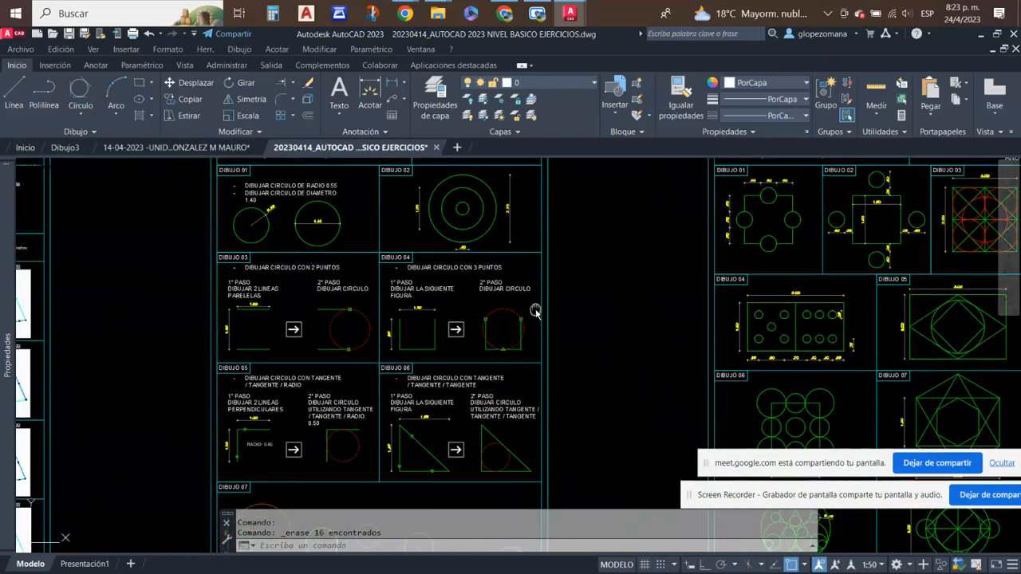
{"action": "scroll", "coordinate": [535, 311], "scroll_direction": "down", "scroll_amount": 2}
{"action": "scroll", "coordinate": [428, 316], "scroll_direction": "up", "scroll_amount": 4}
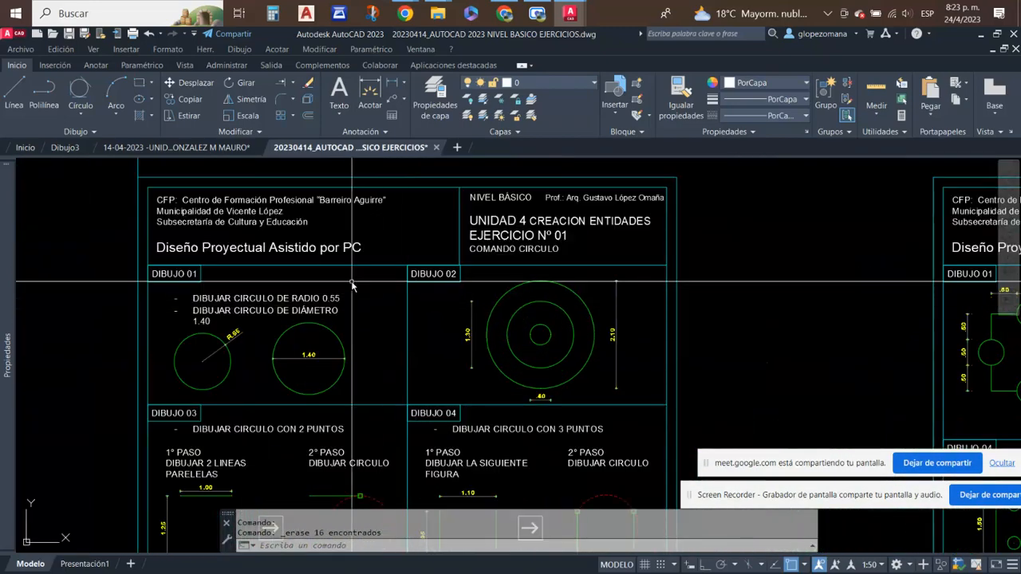
{"action": "scroll", "coordinate": [352, 285], "scroll_direction": "up", "scroll_amount": 2}
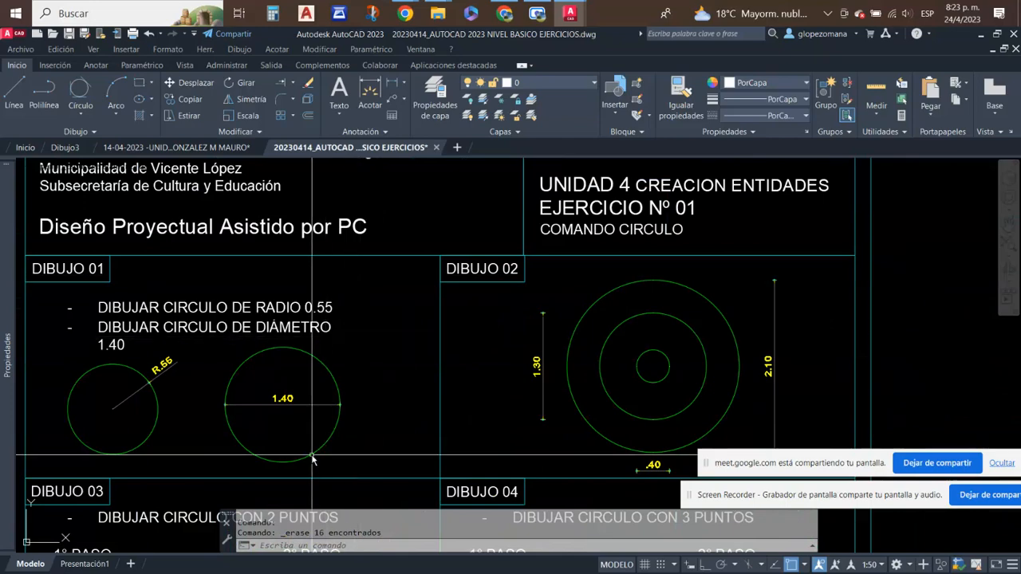
{"action": "mouse_move", "coordinate": [343, 345]}
{"action": "middle_mouse_down"}
{"action": "mouse_move", "coordinate": [385, 348]}
{"action": "mouse_move", "coordinate": [432, 326]}
{"action": "middle_mouse_up"}
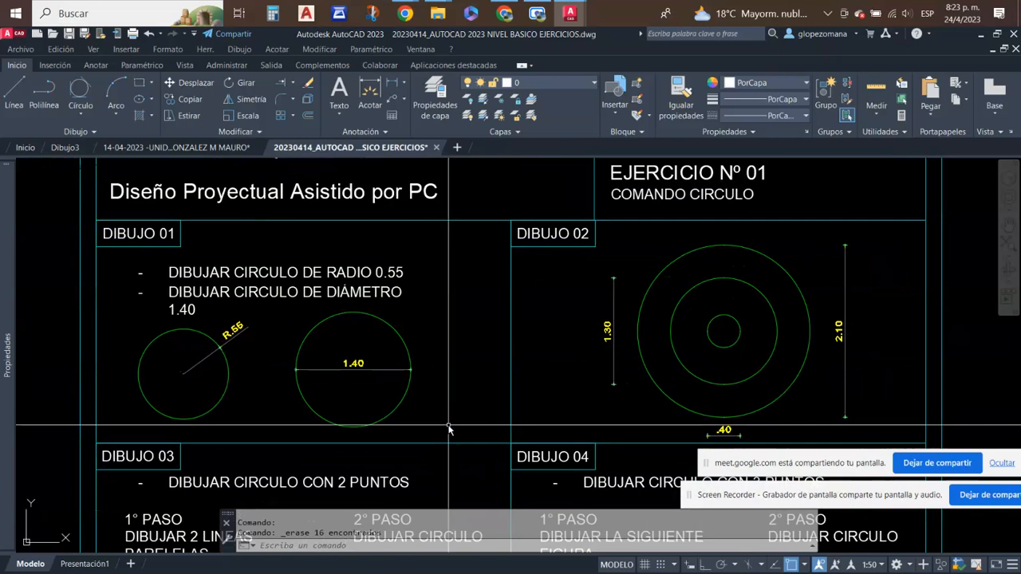
{"action": "scroll", "coordinate": [251, 335], "scroll_direction": "up", "scroll_amount": 5}
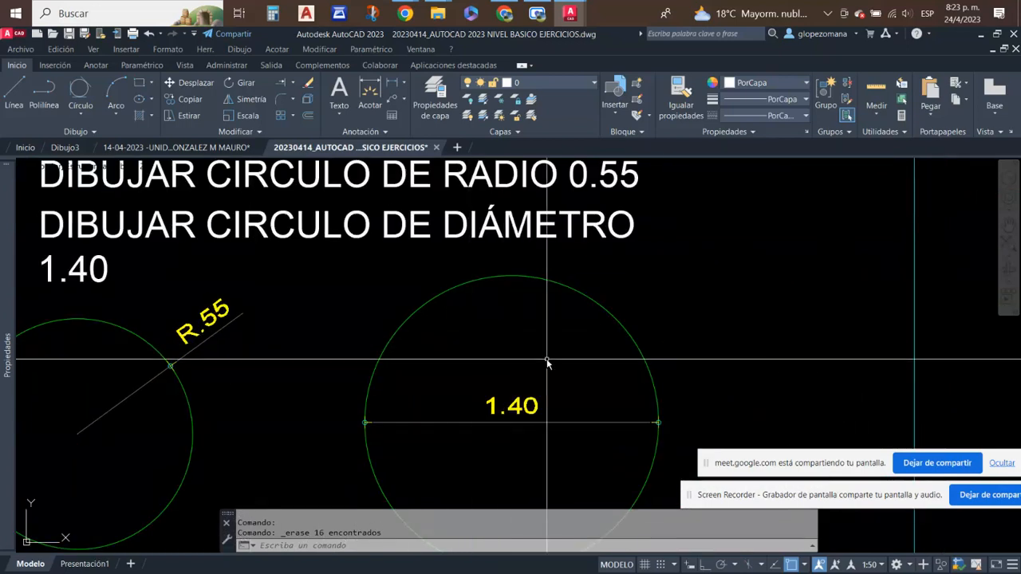
{"action": "scroll", "coordinate": [547, 363], "scroll_direction": "down", "scroll_amount": 5}
{"action": "middle_click_drag", "start_coordinate": [579, 395], "coordinate": [319, 379]}
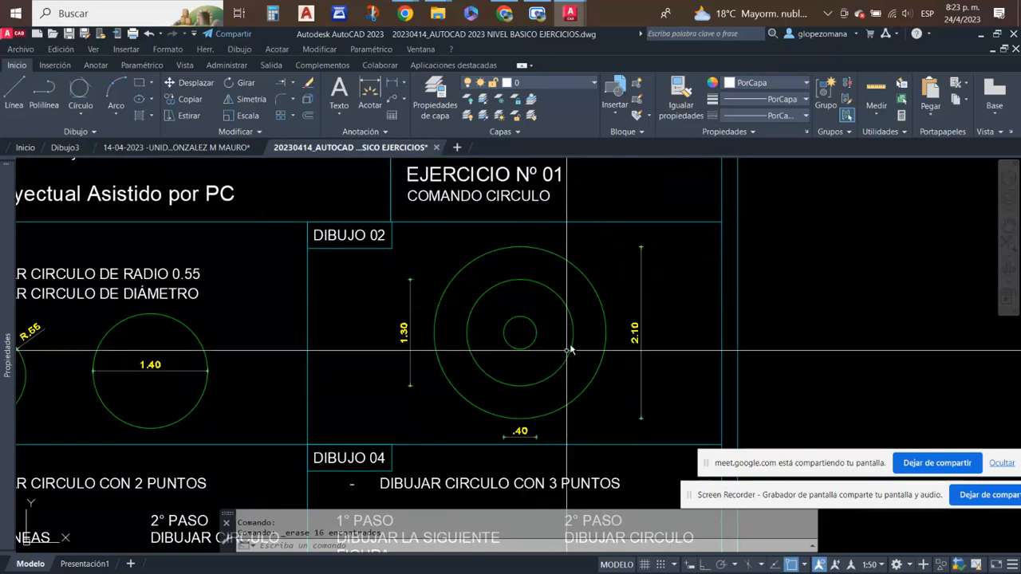
{"action": "left_click", "coordinate": [535, 335]}
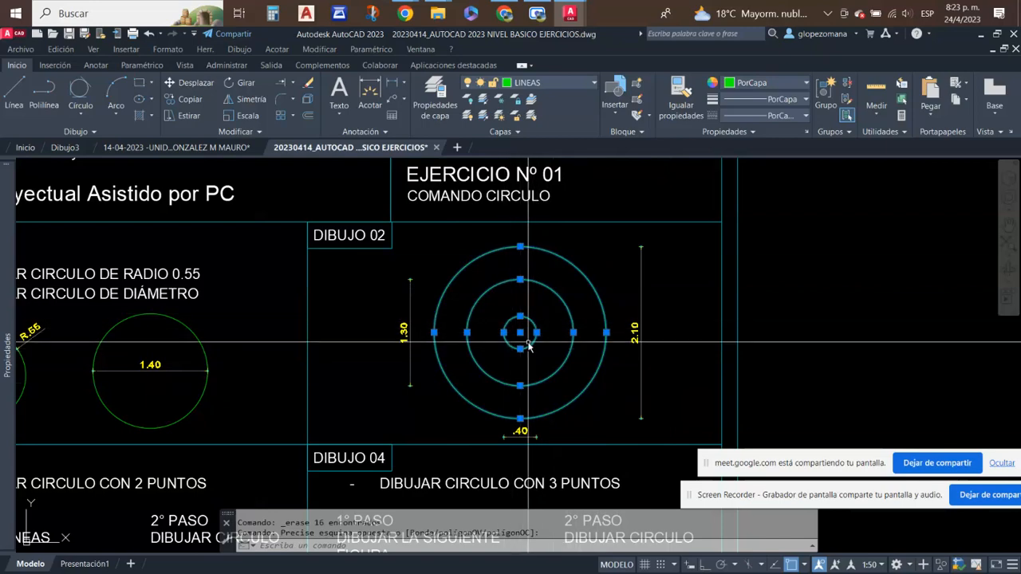
{"action": "key", "text": "Escape"}
- Examine Dibujo 03, the two parallel lines and the circle drawn with 2 points between their endpoints
{"action": "scroll", "coordinate": [528, 346], "scroll_direction": "down", "scroll_amount": 5}
{"action": "scroll", "coordinate": [379, 434], "scroll_direction": "up", "scroll_amount": 4}
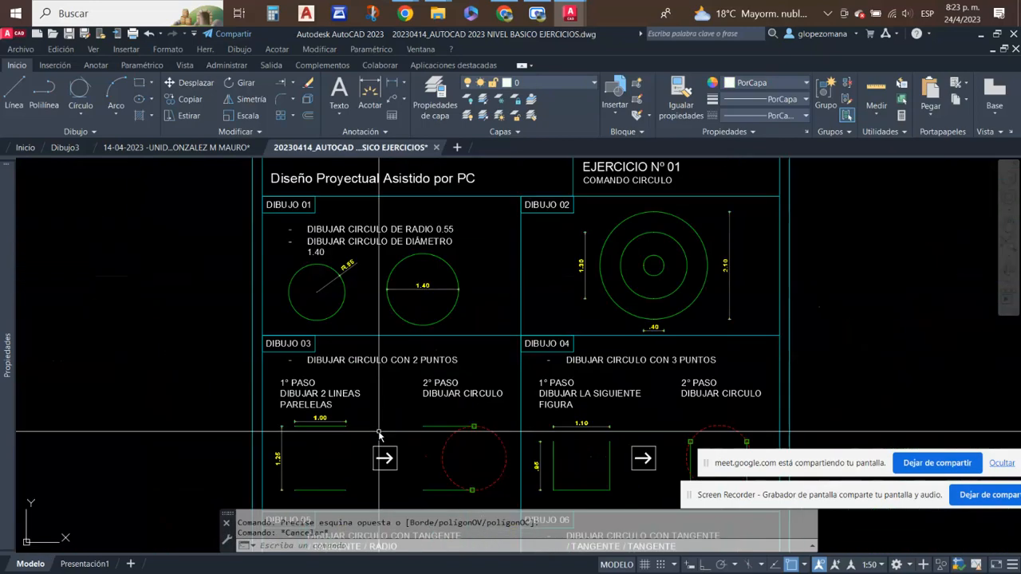
{"action": "scroll", "coordinate": [379, 435], "scroll_direction": "up", "scroll_amount": 3}
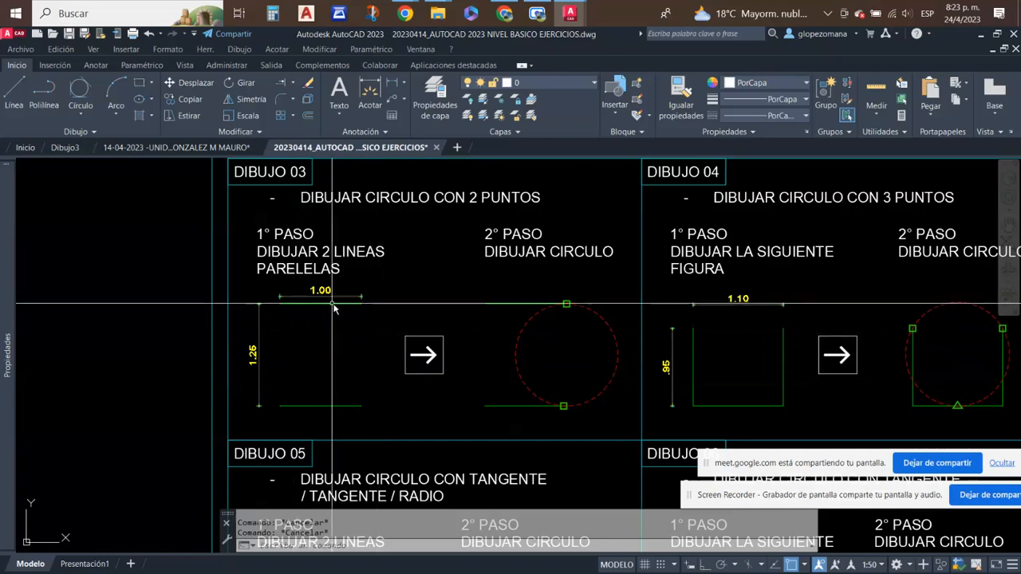
{"action": "scroll", "coordinate": [274, 414], "scroll_direction": "up", "scroll_amount": 2}
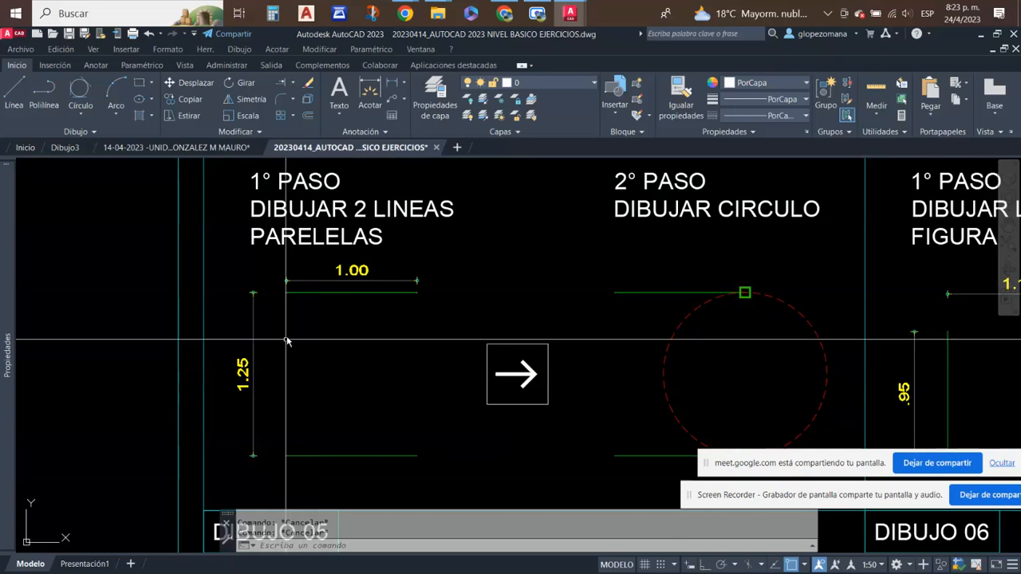
{"action": "middle_click_drag", "start_coordinate": [428, 375], "coordinate": [282, 373]}
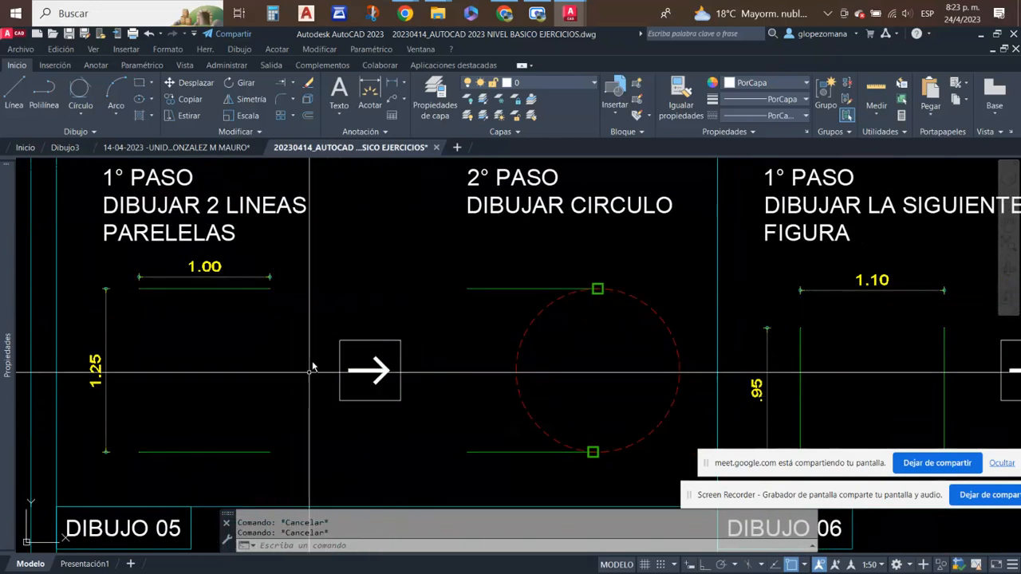
{"action": "mouse_move", "coordinate": [453, 413]}
{"action": "middle_mouse_down"}
{"action": "mouse_move", "coordinate": [341, 402]}
{"action": "mouse_move", "coordinate": [370, 379]}
{"action": "mouse_move", "coordinate": [360, 396]}
{"action": "middle_mouse_up"}
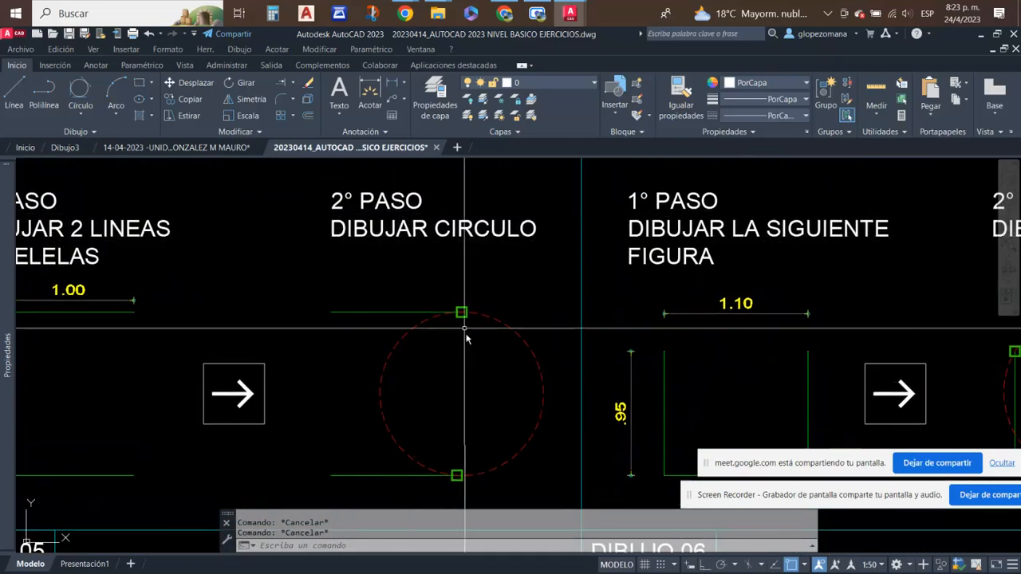
{"action": "scroll", "coordinate": [388, 223], "scroll_direction": "down", "scroll_amount": 2}
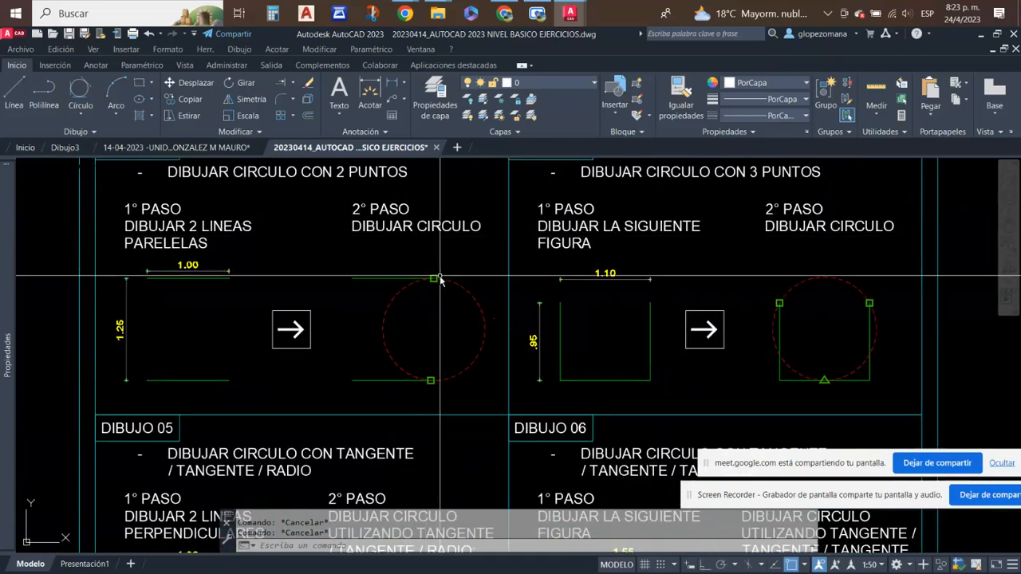
{"action": "middle_click_drag", "start_coordinate": [444, 275], "coordinate": [420, 287]}
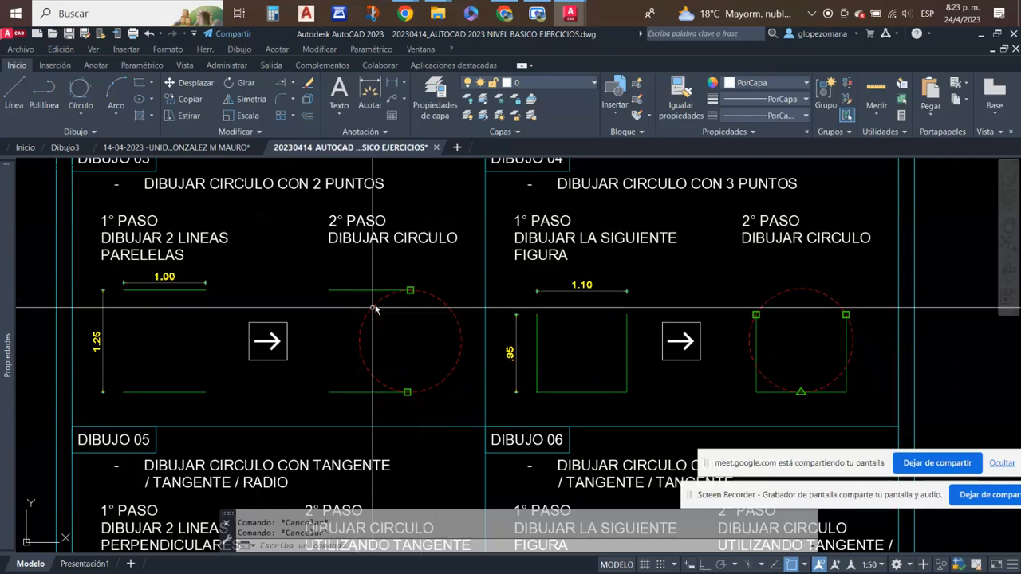
{"action": "scroll", "coordinate": [375, 308], "scroll_direction": "up", "scroll_amount": 4}
{"action": "scroll", "coordinate": [449, 262], "scroll_direction": "down", "scroll_amount": 2}
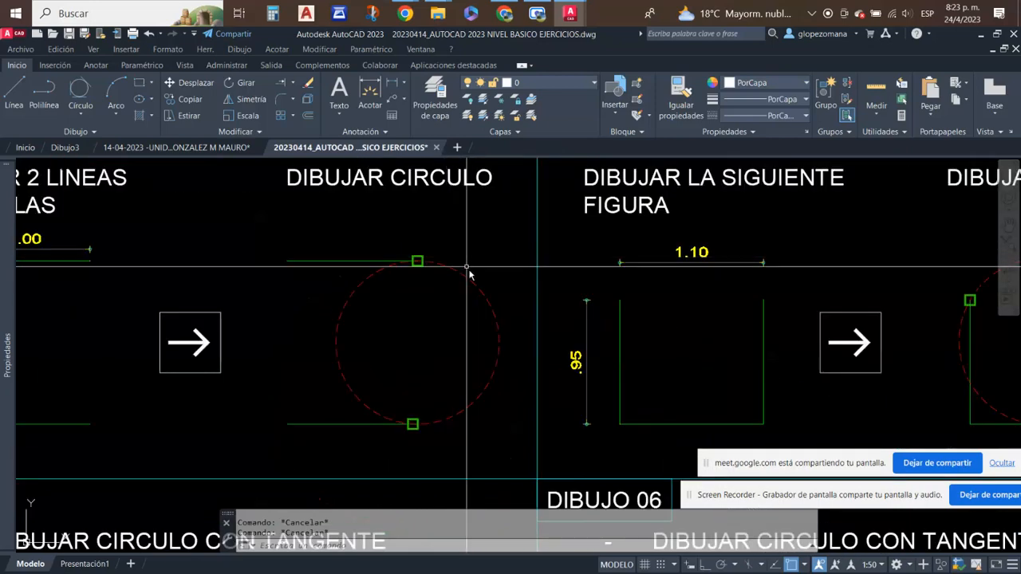
{"action": "scroll", "coordinate": [375, 359], "scroll_direction": "down", "scroll_amount": 3}
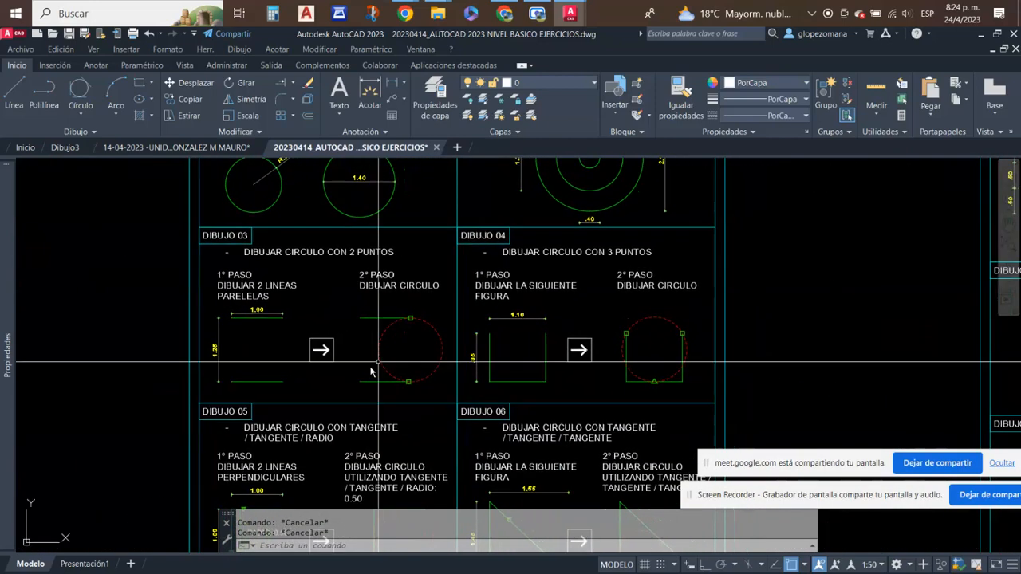
{"action": "scroll", "coordinate": [433, 342], "scroll_direction": "up", "scroll_amount": 2}
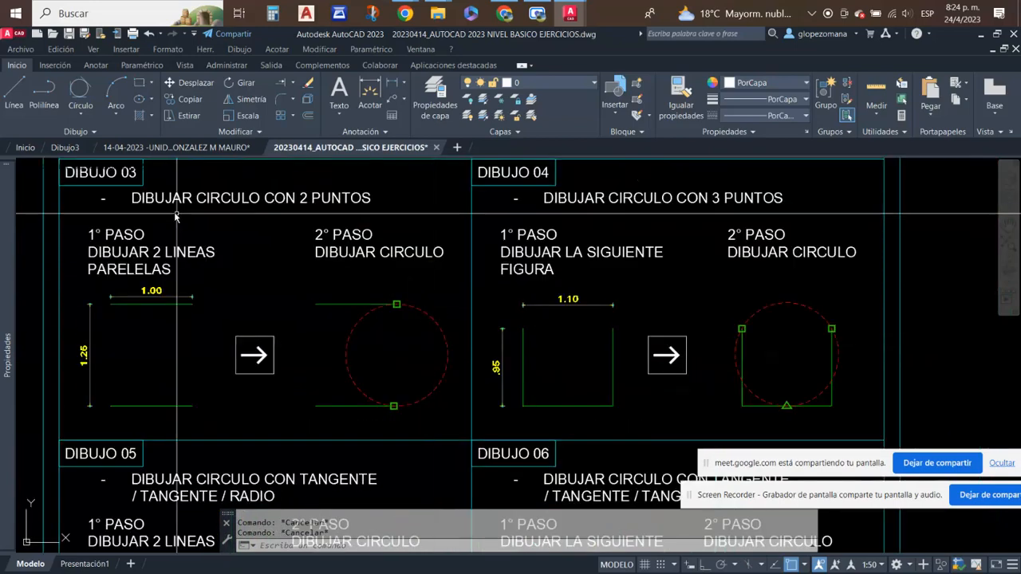
- Examine Dibujo 04, the open three-sided figure and the circle drawn through 3 points on it
{"action": "middle_click_drag", "start_coordinate": [352, 214], "coordinate": [136, 223]}
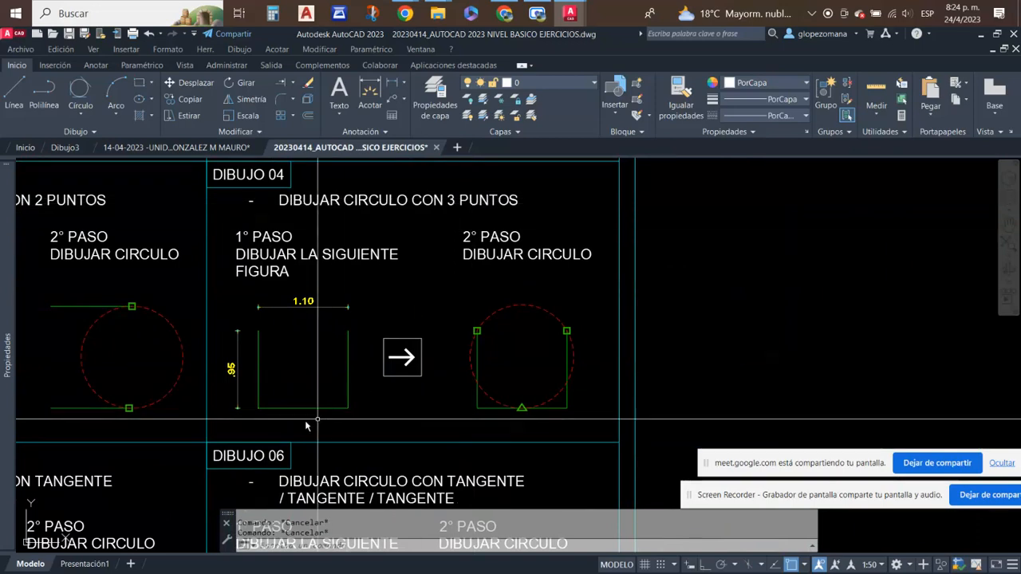
{"action": "scroll", "coordinate": [252, 375], "scroll_direction": "up", "scroll_amount": 2}
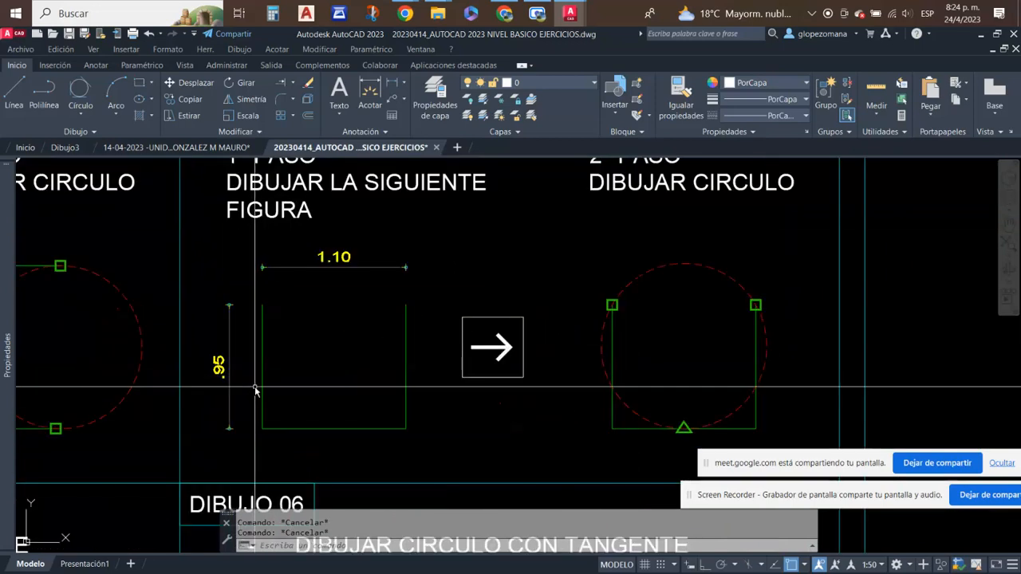
{"action": "scroll", "coordinate": [255, 389], "scroll_direction": "up", "scroll_amount": 2}
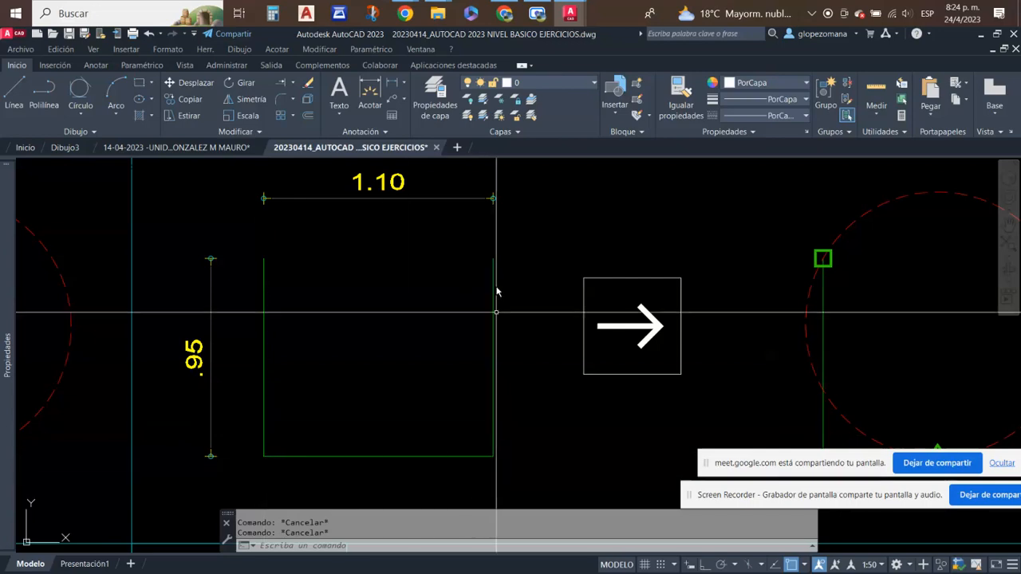
{"action": "scroll", "coordinate": [570, 365], "scroll_direction": "down", "scroll_amount": 4}
{"action": "mouse_move", "coordinate": [642, 378]}
{"action": "middle_mouse_down"}
{"action": "mouse_move", "coordinate": [517, 365]}
{"action": "mouse_move", "coordinate": [377, 419]}
{"action": "middle_mouse_up"}
{"action": "scroll", "coordinate": [580, 364], "scroll_direction": "up", "scroll_amount": 2}
{"action": "scroll", "coordinate": [377, 423], "scroll_direction": "down", "scroll_amount": 2}
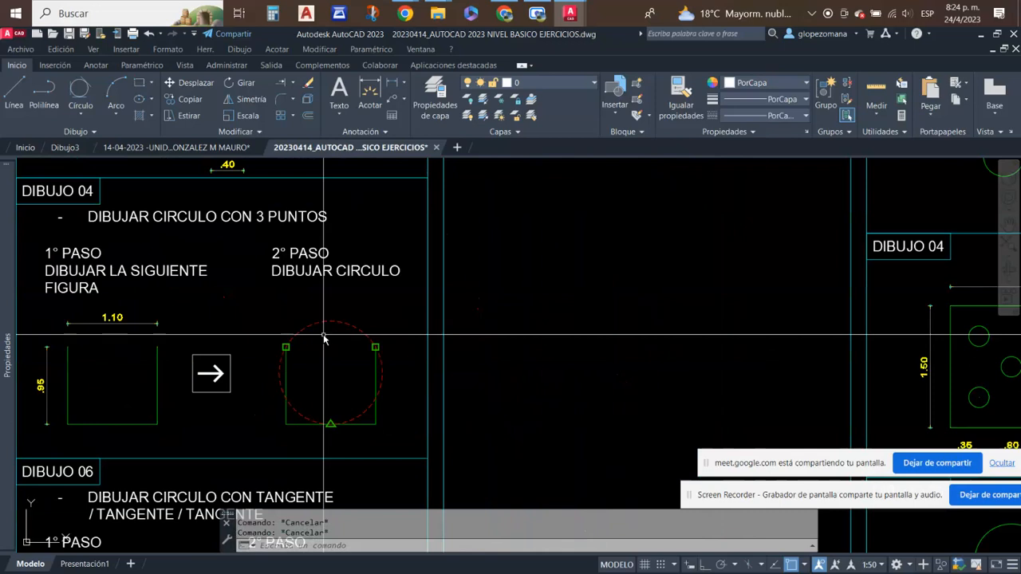
{"action": "scroll", "coordinate": [322, 365], "scroll_direction": "up", "scroll_amount": 2}
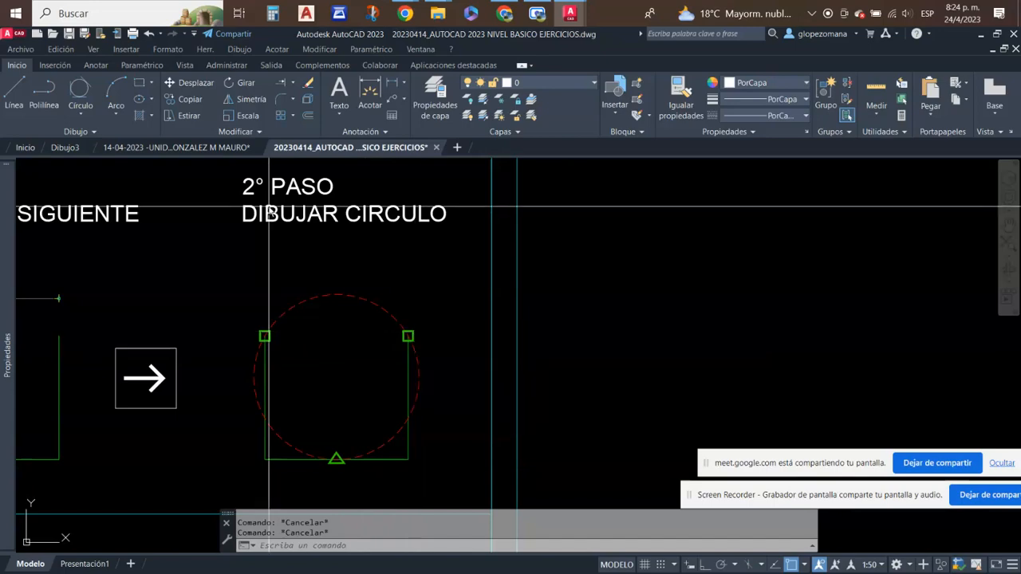
- Examine Dibujo 05, the two perpendicular lines and the circle drawn with tangent, tangent and radius 0.50
{"action": "scroll", "coordinate": [378, 224], "scroll_direction": "down", "scroll_amount": 4}
{"action": "mouse_move", "coordinate": [217, 363]}
{"action": "middle_mouse_down"}
{"action": "mouse_move", "coordinate": [508, 303]}
{"action": "mouse_move", "coordinate": [587, 245]}
{"action": "middle_mouse_up"}
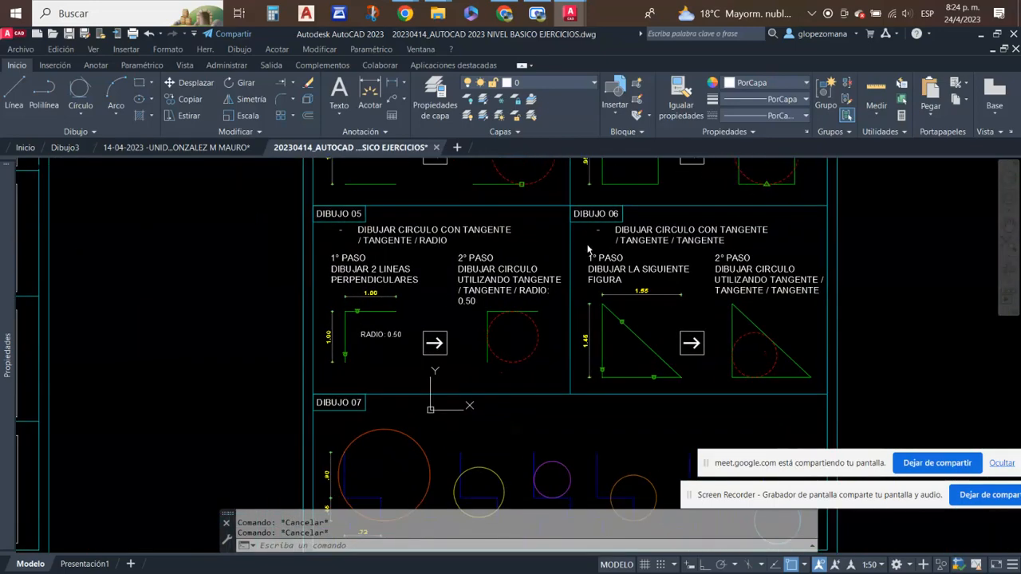
{"action": "scroll", "coordinate": [516, 259], "scroll_direction": "up", "scroll_amount": 2}
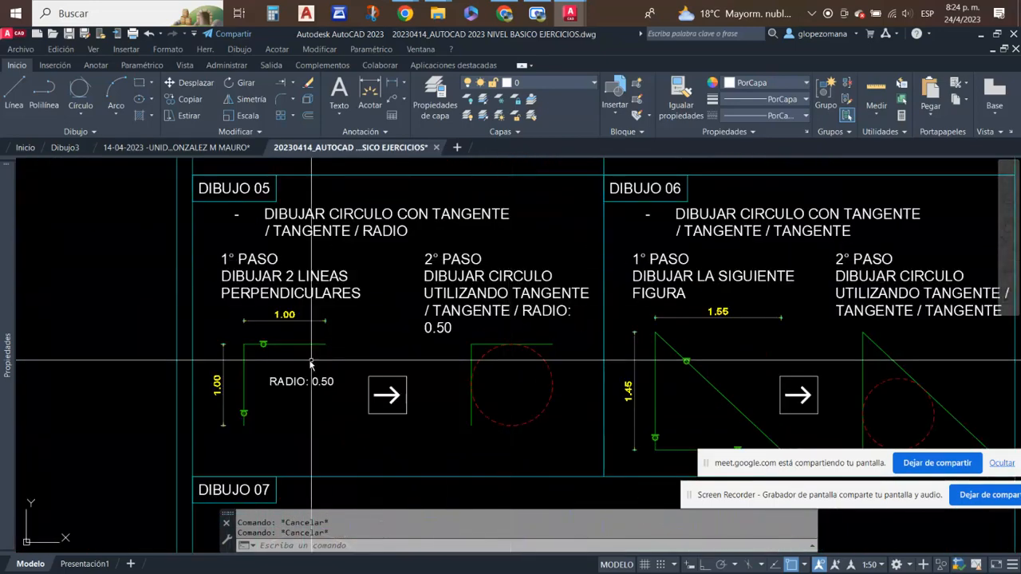
{"action": "scroll", "coordinate": [346, 347], "scroll_direction": "up", "scroll_amount": 2}
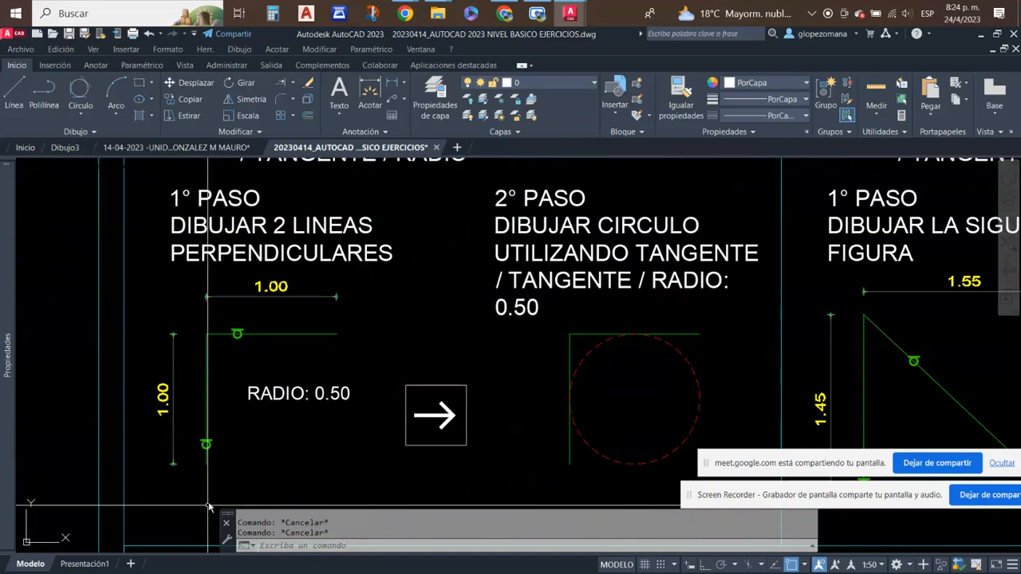
{"action": "scroll", "coordinate": [410, 262], "scroll_direction": "down", "scroll_amount": 2}
{"action": "scroll", "coordinate": [446, 227], "scroll_direction": "up", "scroll_amount": 2}
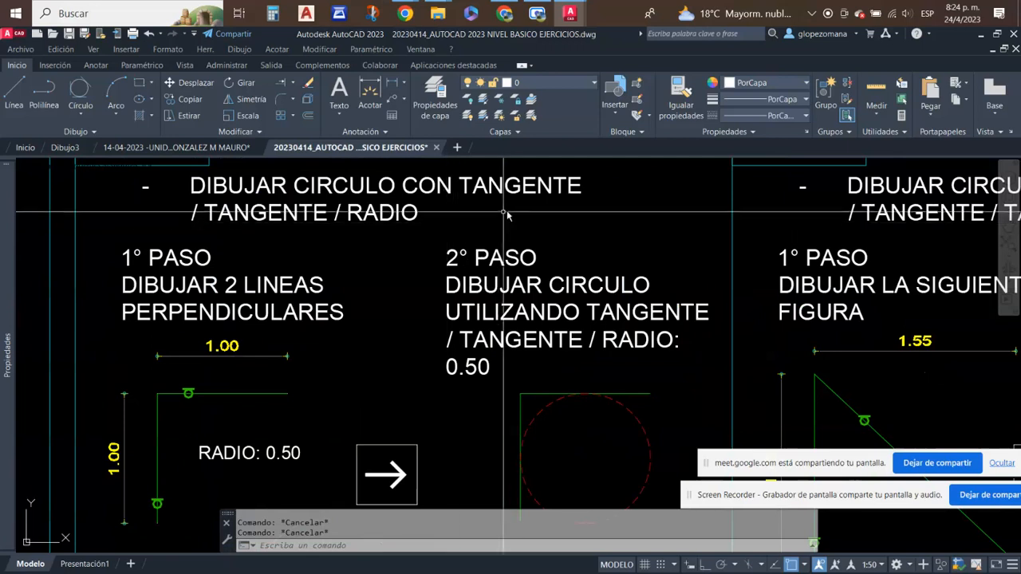
{"action": "middle_click_drag", "start_coordinate": [295, 388], "coordinate": [274, 302]}
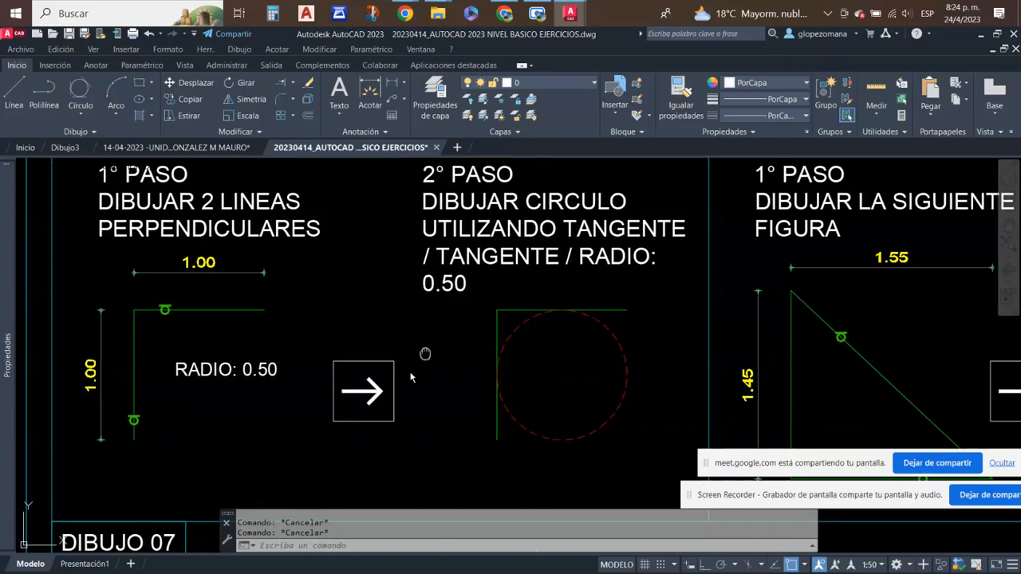
{"action": "middle_click_drag", "start_coordinate": [439, 294], "coordinate": [395, 359]}
{"action": "left_click", "coordinate": [209, 390]}
{"action": "left_click", "coordinate": [187, 360]}
{"action": "left_click", "coordinate": [93, 423]}
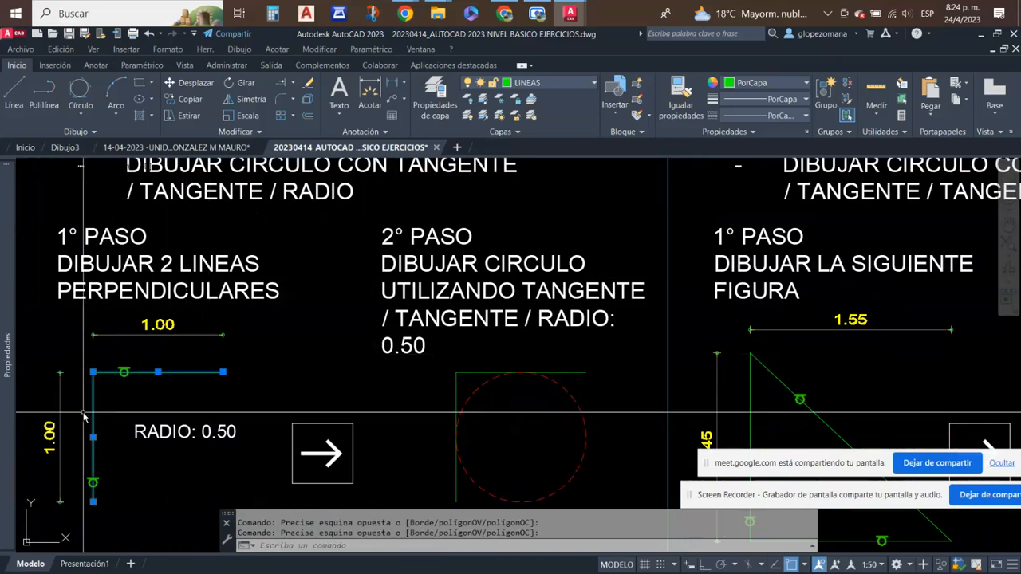
{"action": "middle_click_drag", "start_coordinate": [525, 419], "coordinate": [396, 361]}
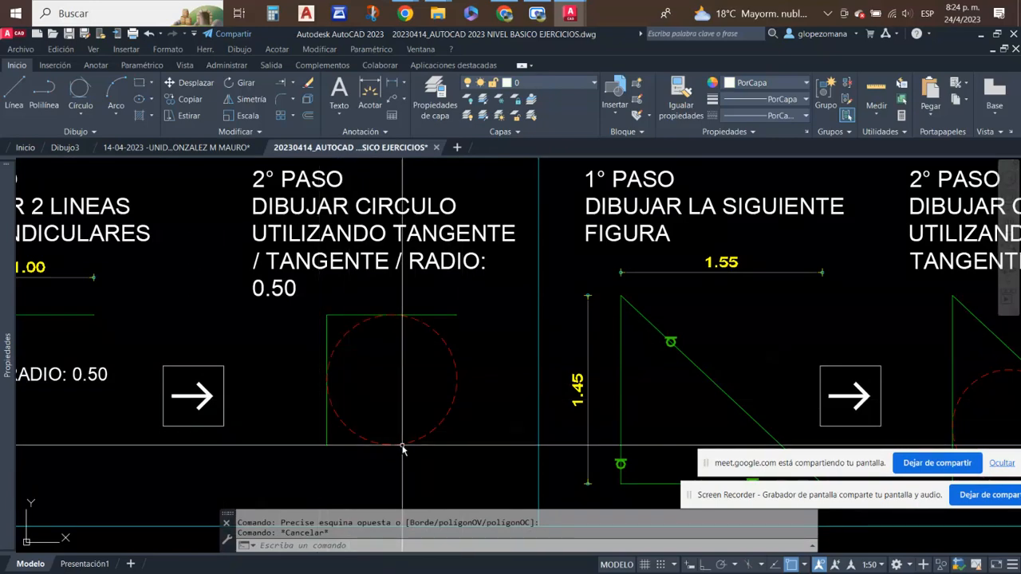
- Examine Dibujo 06, the triangle's three sides and the circle drawn tangent to all of them
{"action": "scroll", "coordinate": [403, 449], "scroll_direction": "down", "scroll_amount": 5}
{"action": "scroll", "coordinate": [372, 271], "scroll_direction": "up", "scroll_amount": 3}
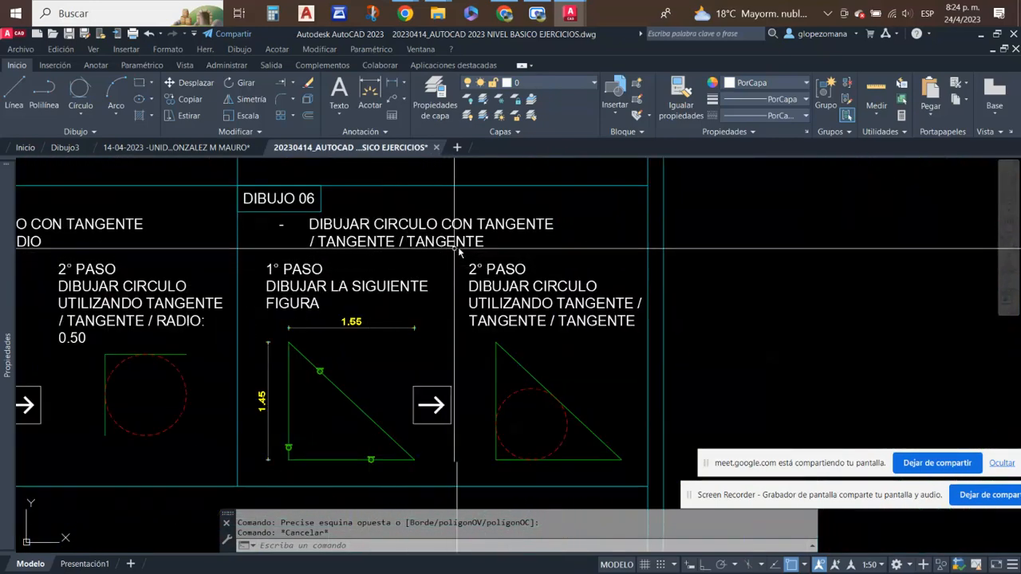
{"action": "scroll", "coordinate": [447, 315], "scroll_direction": "up", "scroll_amount": 3}
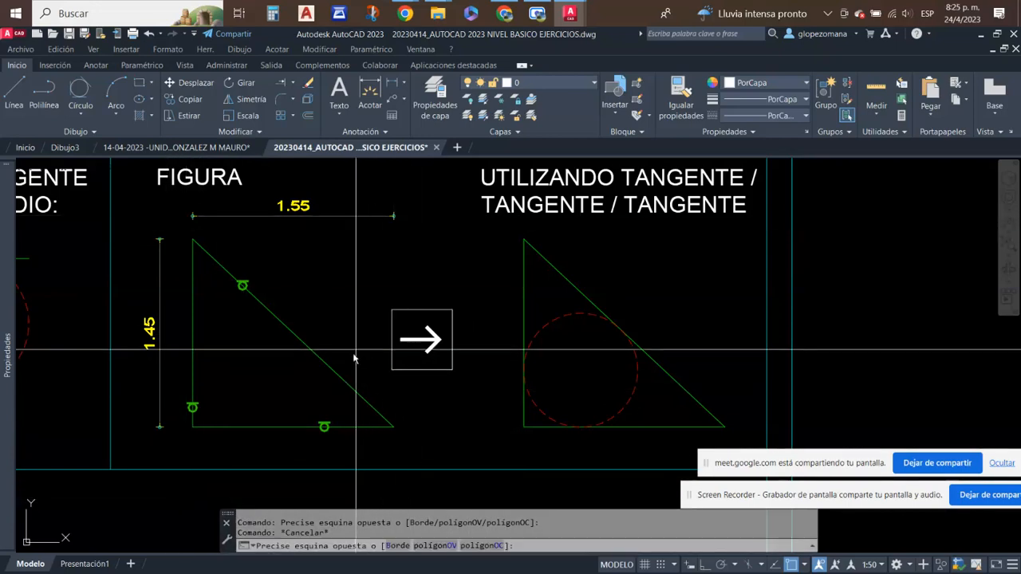
{"action": "left_click", "coordinate": [381, 414]}
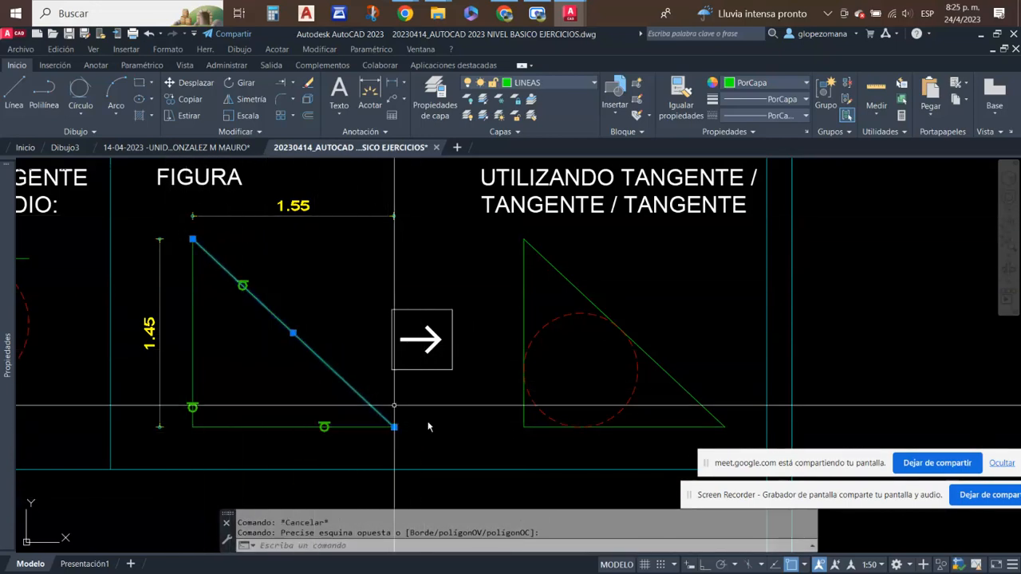
{"action": "key", "text": "Escape"}
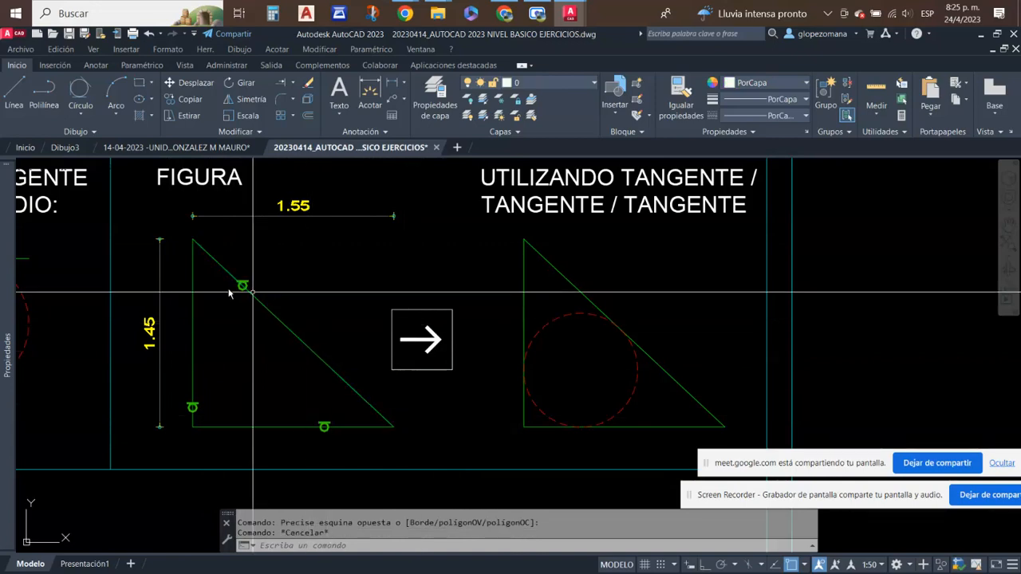
{"action": "left_click", "coordinate": [199, 285]}
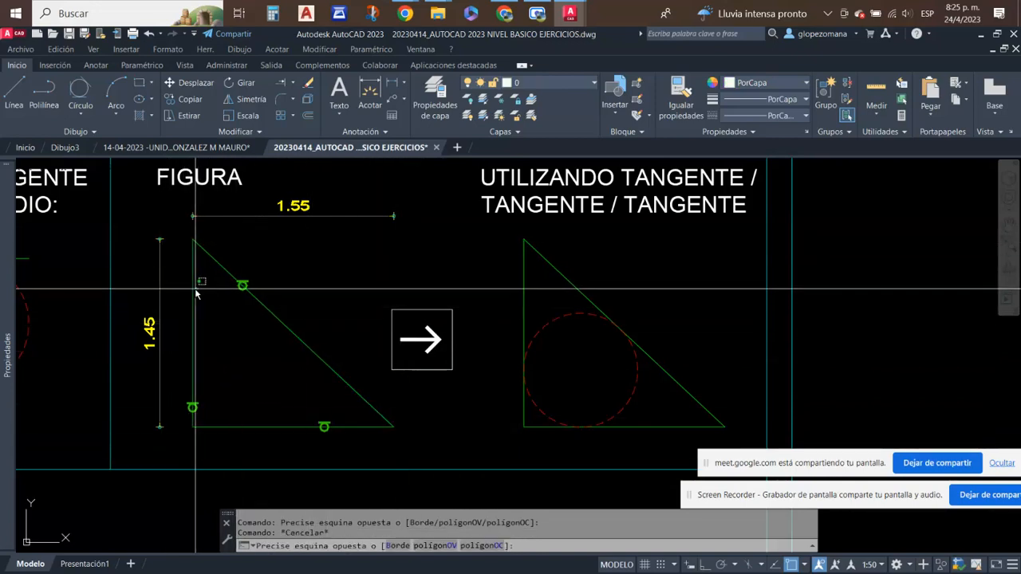
{"action": "left_click", "coordinate": [189, 295]}
{"action": "left_click", "coordinate": [253, 420]}
{"action": "left_click", "coordinate": [247, 431]}
{"action": "key", "text": "Escape"}
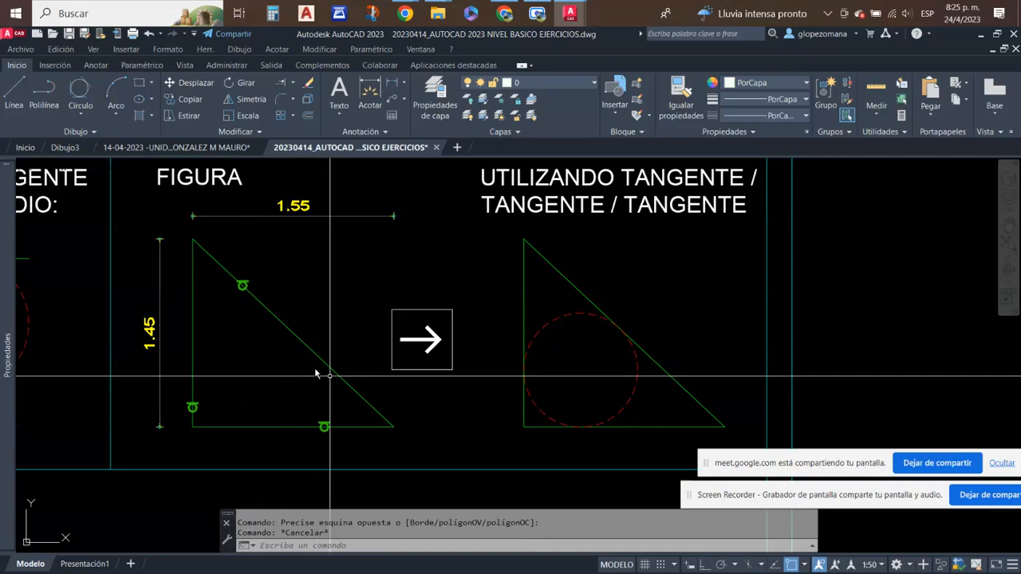
{"action": "scroll", "coordinate": [431, 479], "scroll_direction": "down", "scroll_amount": 2}
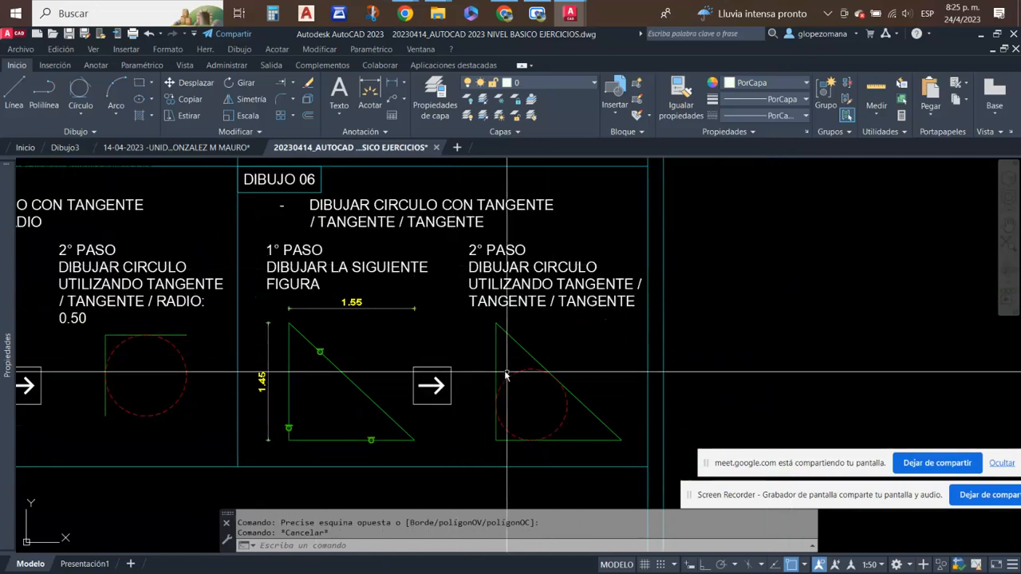
{"action": "scroll", "coordinate": [589, 431], "scroll_direction": "up", "scroll_amount": 3}
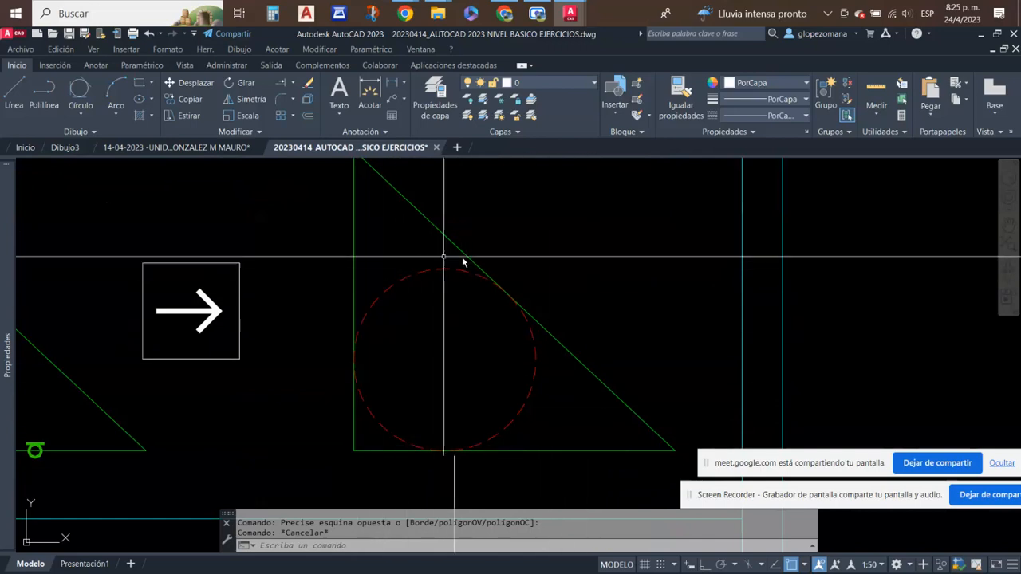
{"action": "scroll", "coordinate": [532, 424], "scroll_direction": "down", "scroll_amount": 3}
{"action": "scroll", "coordinate": [489, 428], "scroll_direction": "down", "scroll_amount": 4}
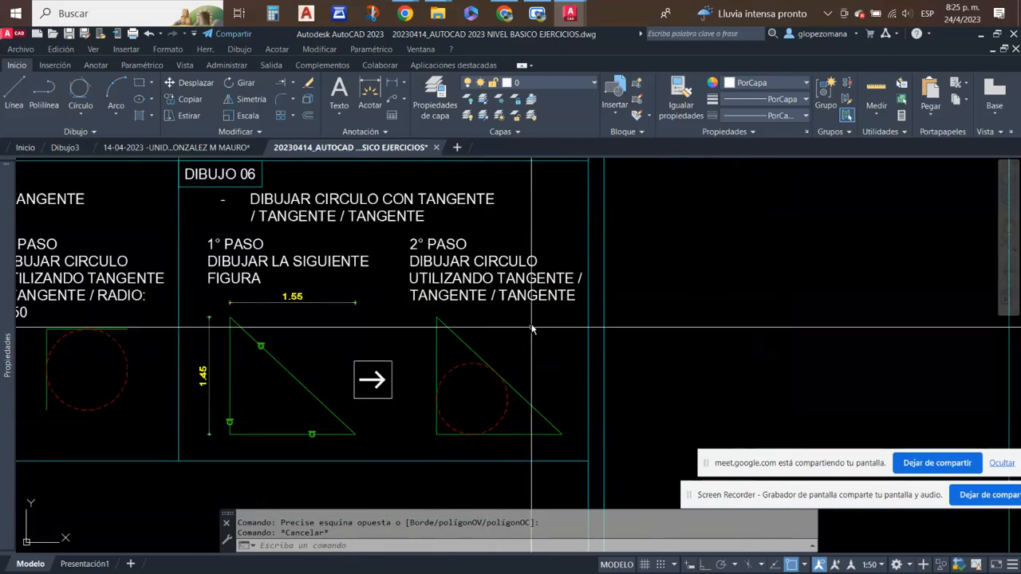
- Examine the three segments of the dimensioned blue stepped figure in Dibujo 07
{"action": "scroll", "coordinate": [213, 411], "scroll_direction": "up", "scroll_amount": 3}
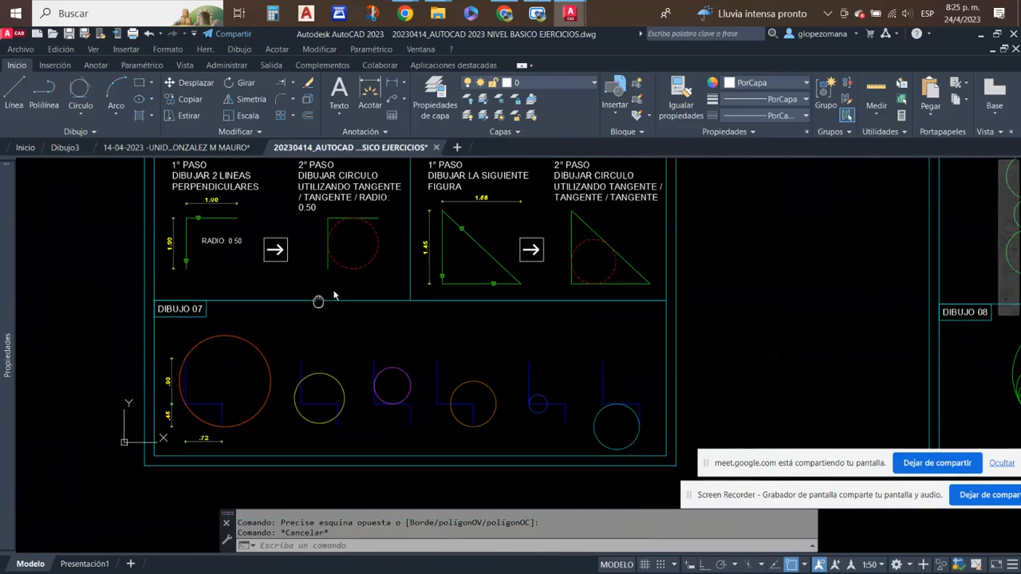
{"action": "scroll", "coordinate": [194, 363], "scroll_direction": "up", "scroll_amount": 3}
{"action": "scroll", "coordinate": [152, 355], "scroll_direction": "up", "scroll_amount": 2}
{"action": "middle_click_drag", "start_coordinate": [234, 281], "coordinate": [255, 225]}
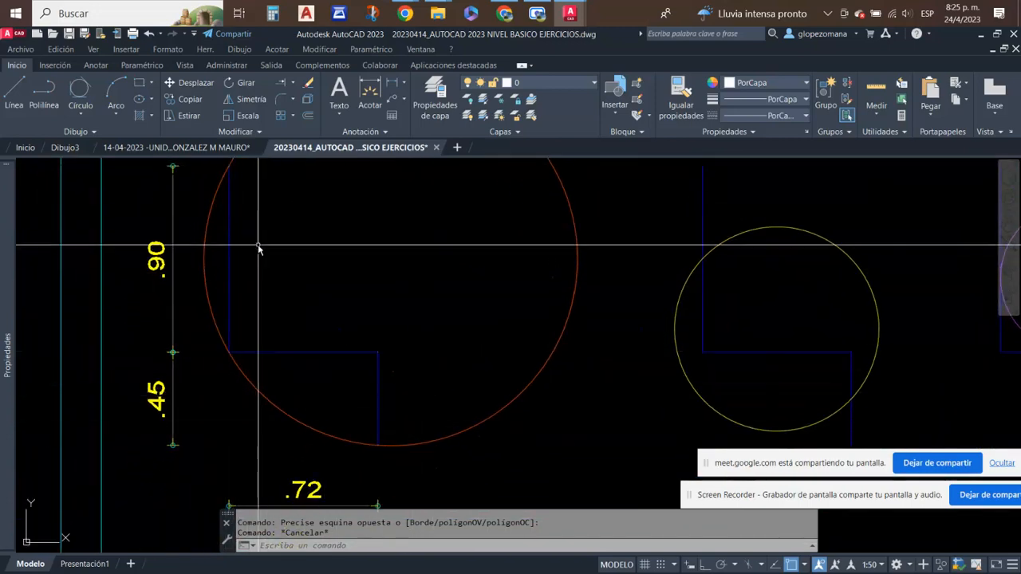
{"action": "middle_click_drag", "start_coordinate": [251, 345], "coordinate": [268, 291]}
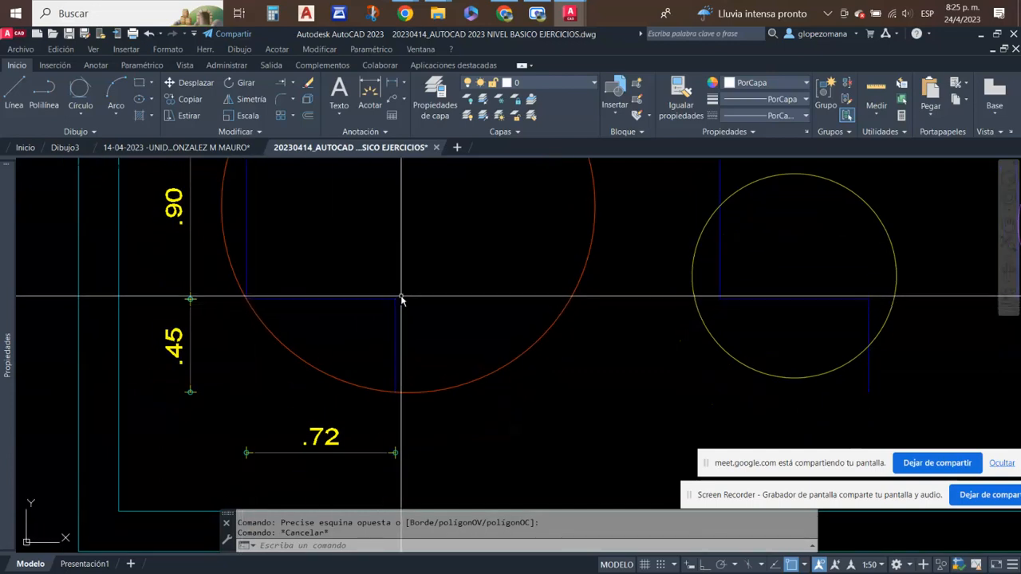
{"action": "left_click", "coordinate": [305, 296]}
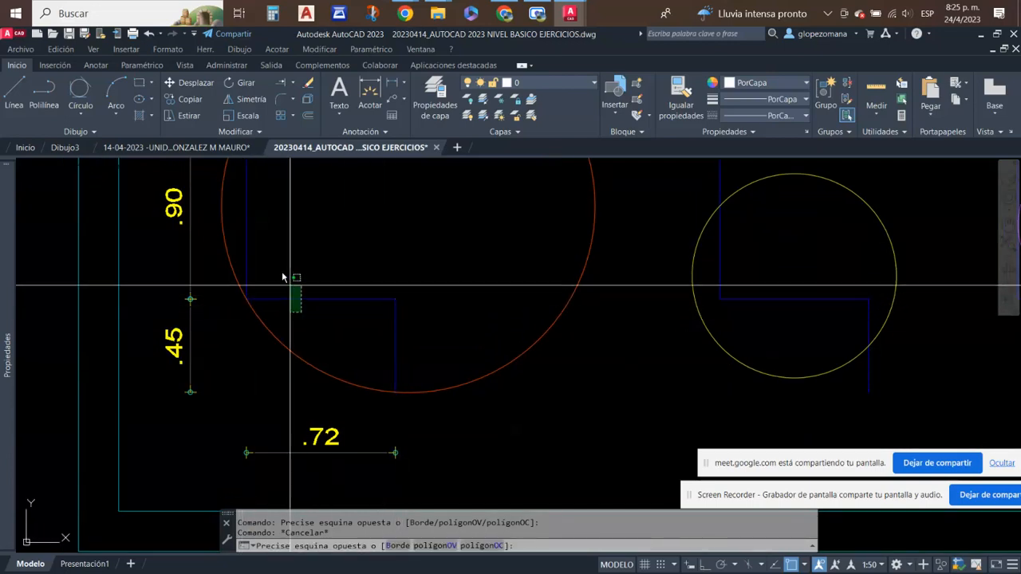
{"action": "left_click", "coordinate": [295, 305]}
{"action": "left_click", "coordinate": [256, 209]}
{"action": "left_click", "coordinate": [239, 205]}
{"action": "left_click", "coordinate": [445, 334]}
{"action": "left_click", "coordinate": [372, 287]}
{"action": "scroll", "coordinate": [414, 319], "scroll_direction": "down", "scroll_amount": 5}
{"action": "scroll", "coordinate": [391, 342], "scroll_direction": "up", "scroll_amount": 4}
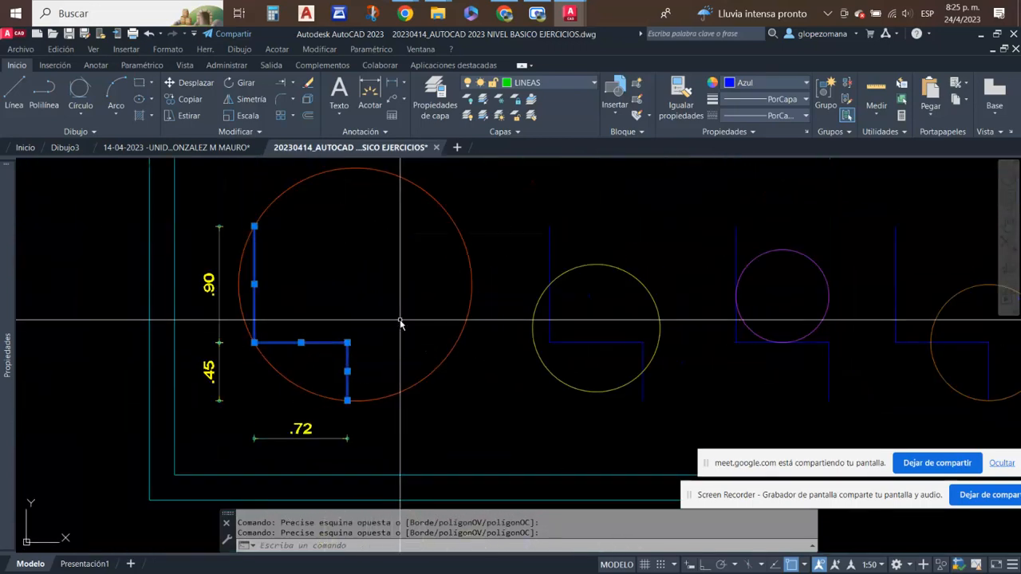
{"action": "key", "text": "Escape"}
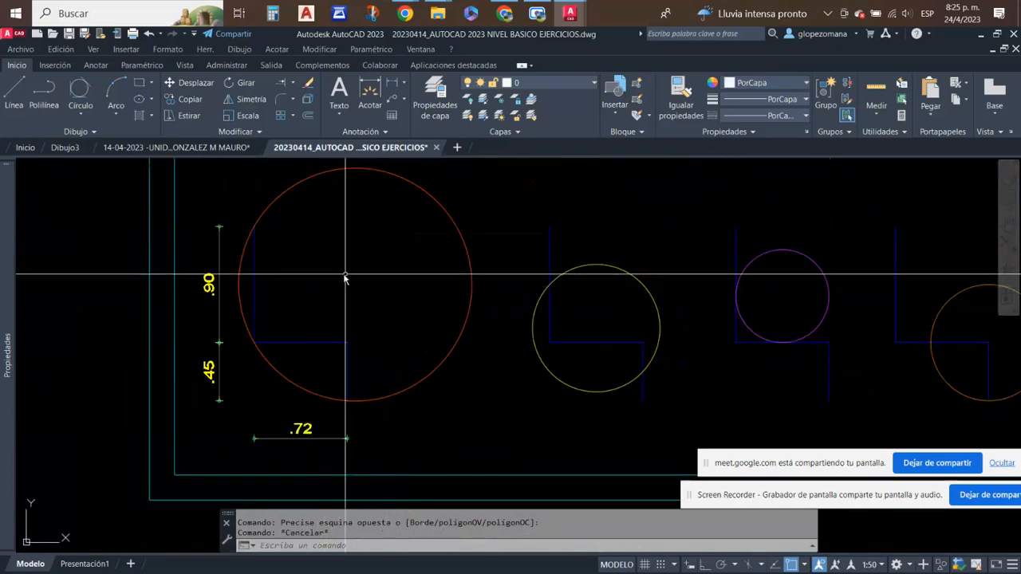
- Examine the large orange circle and the yellow circle placed on the stepped figures in Dibujo 07
{"action": "left_click", "coordinate": [475, 195]}
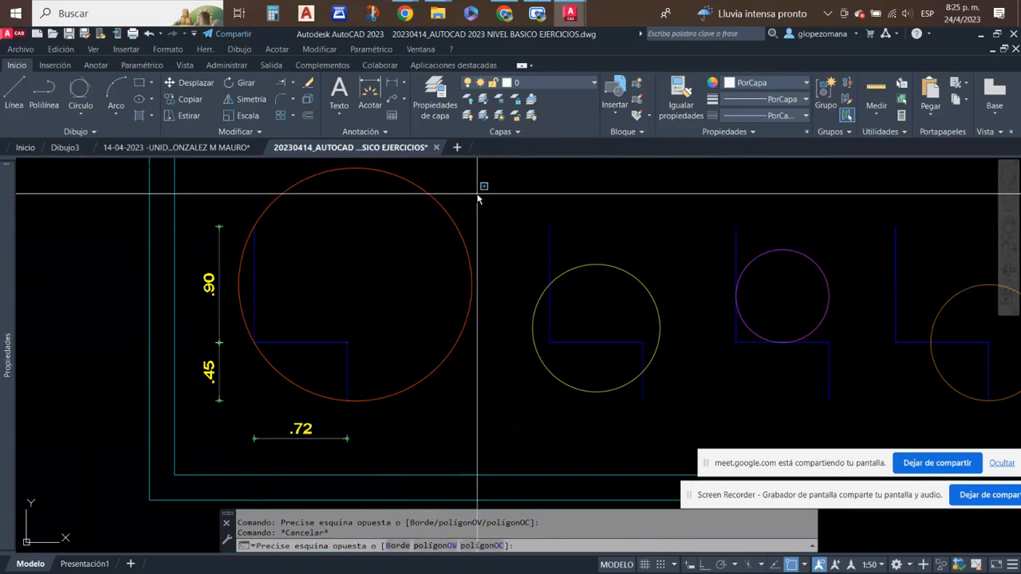
{"action": "left_click", "coordinate": [476, 199]}
{"action": "left_click", "coordinate": [407, 270]}
{"action": "left_click", "coordinate": [487, 200]}
{"action": "left_click", "coordinate": [479, 211]}
{"action": "left_click", "coordinate": [405, 279]}
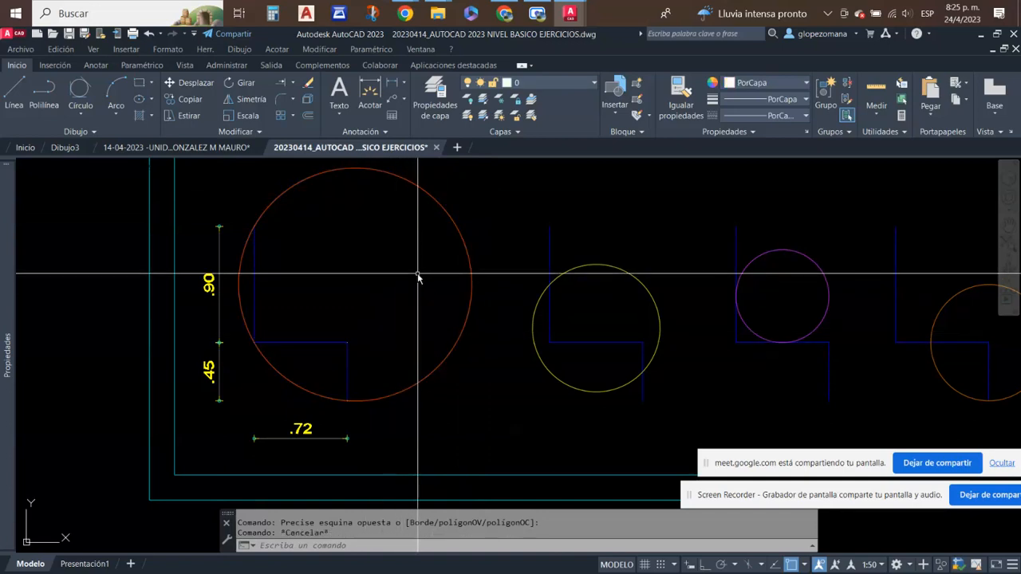
{"action": "mouse_move", "coordinate": [523, 340]}
{"action": "middle_mouse_down"}
{"action": "mouse_move", "coordinate": [382, 325]}
{"action": "mouse_move", "coordinate": [394, 297]}
{"action": "middle_mouse_up"}
{"action": "left_click", "coordinate": [464, 335]}
{"action": "left_click", "coordinate": [430, 275]}
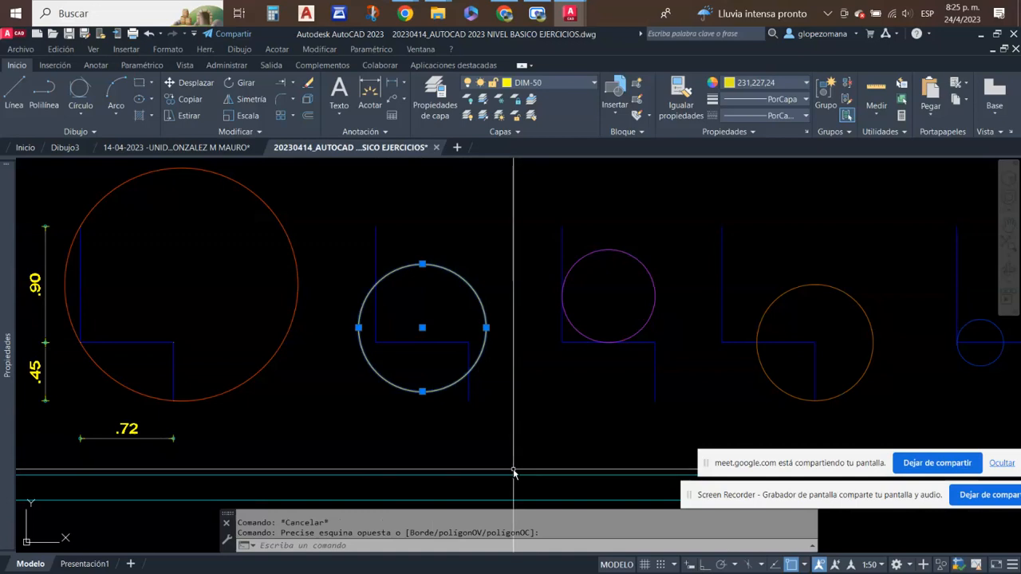
{"action": "mouse_move", "coordinate": [583, 428]}
{"action": "middle_mouse_down"}
{"action": "mouse_move", "coordinate": [220, 410]}
{"action": "mouse_move", "coordinate": [231, 276]}
{"action": "middle_mouse_up"}
{"action": "key", "text": "Escape"}
- Examine the purple, brown, blue and cyan circles in Dibujo 07, and review the neighbouring exercise sheets
{"action": "left_click", "coordinate": [254, 205]}
{"action": "left_click", "coordinate": [229, 267]}
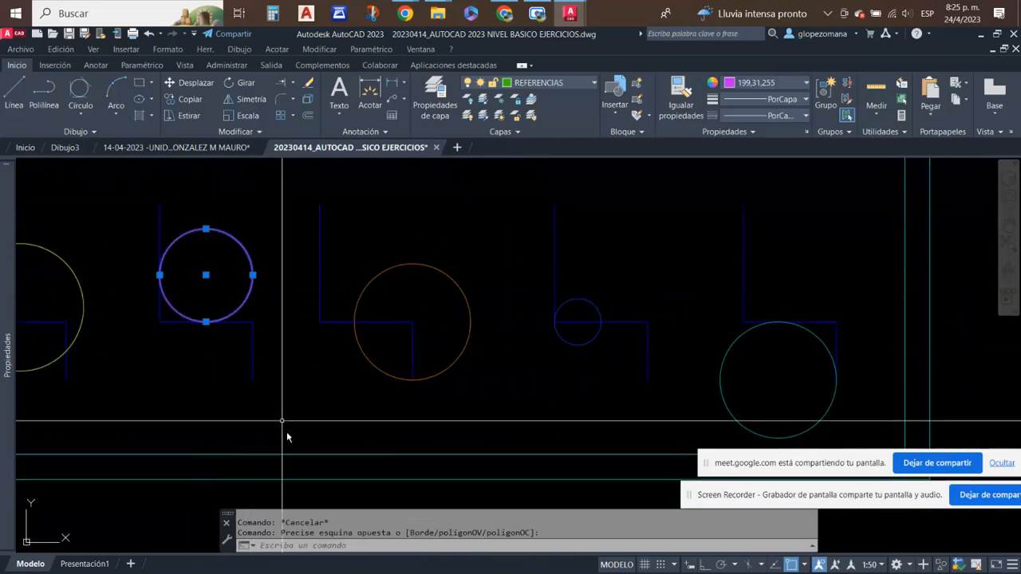
{"action": "left_click", "coordinate": [520, 222]}
{"action": "left_click", "coordinate": [432, 322]}
{"action": "key", "text": "Escape"}
{"action": "left_click", "coordinate": [629, 279]}
{"action": "left_click", "coordinate": [589, 317]}
{"action": "middle_click_drag", "start_coordinate": [713, 358], "coordinate": [594, 340]}
{"action": "key", "text": "Escape"}
{"action": "left_click", "coordinate": [620, 353]}
{"action": "left_click", "coordinate": [591, 328]}
{"action": "key", "text": "Escape"}
{"action": "scroll", "coordinate": [424, 319], "scroll_direction": "down", "scroll_amount": 4}
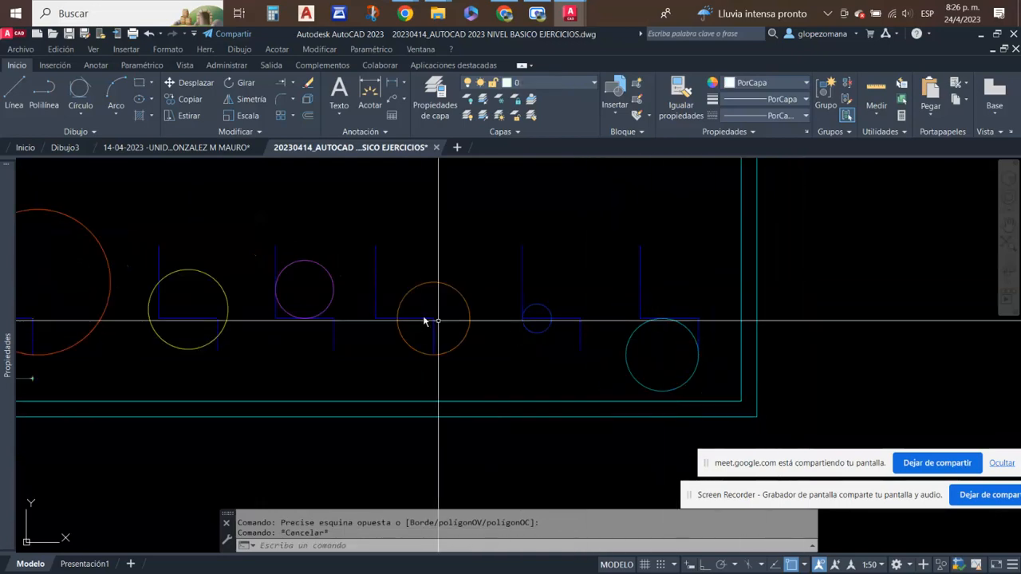
{"action": "scroll", "coordinate": [445, 361], "scroll_direction": "up", "scroll_amount": 2}
{"action": "middle_click_drag", "start_coordinate": [496, 294], "coordinate": [524, 338]}
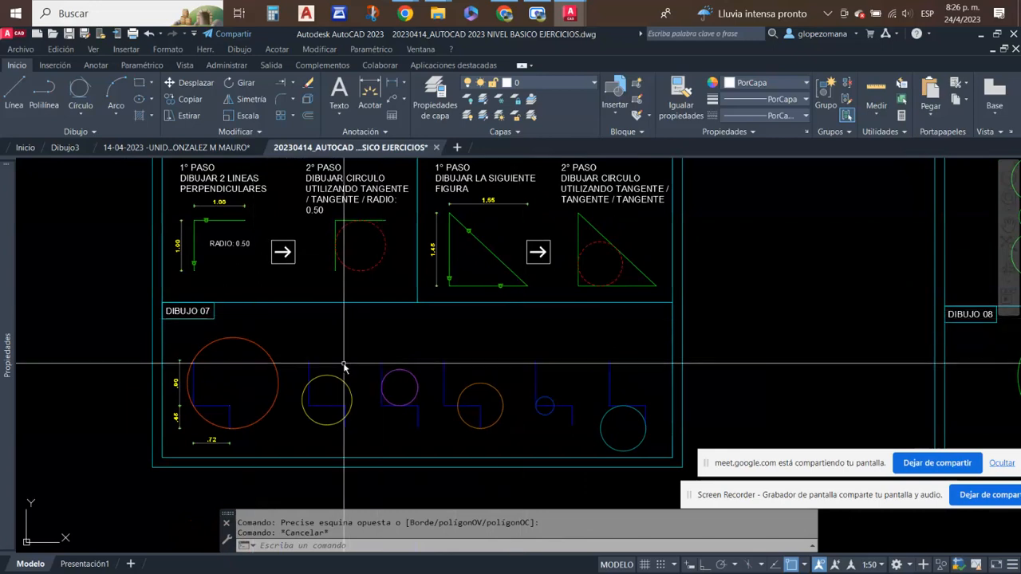
{"action": "scroll", "coordinate": [378, 323], "scroll_direction": "down", "scroll_amount": 5}
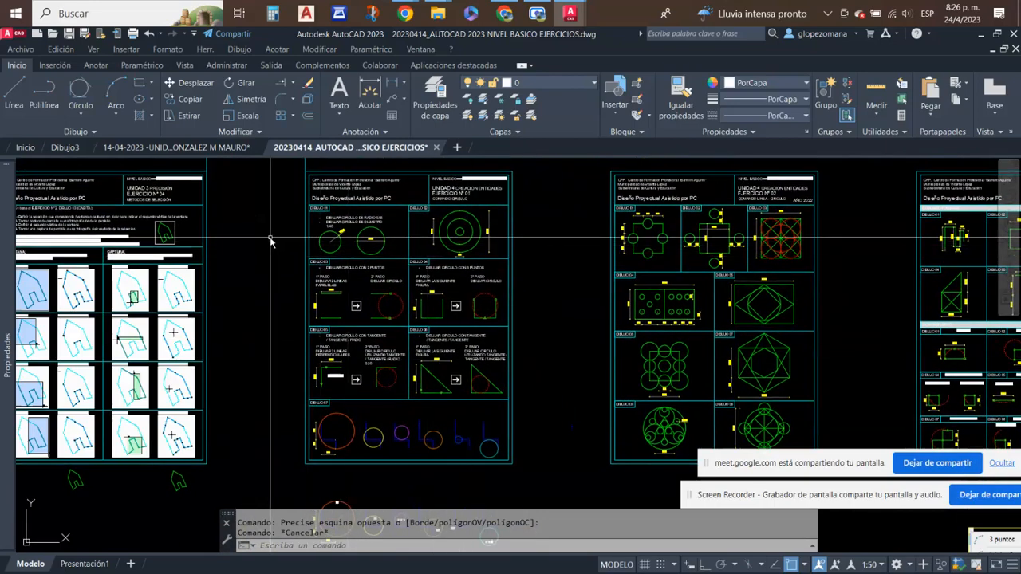
{"action": "middle_click_drag", "start_coordinate": [270, 241], "coordinate": [338, 241]}
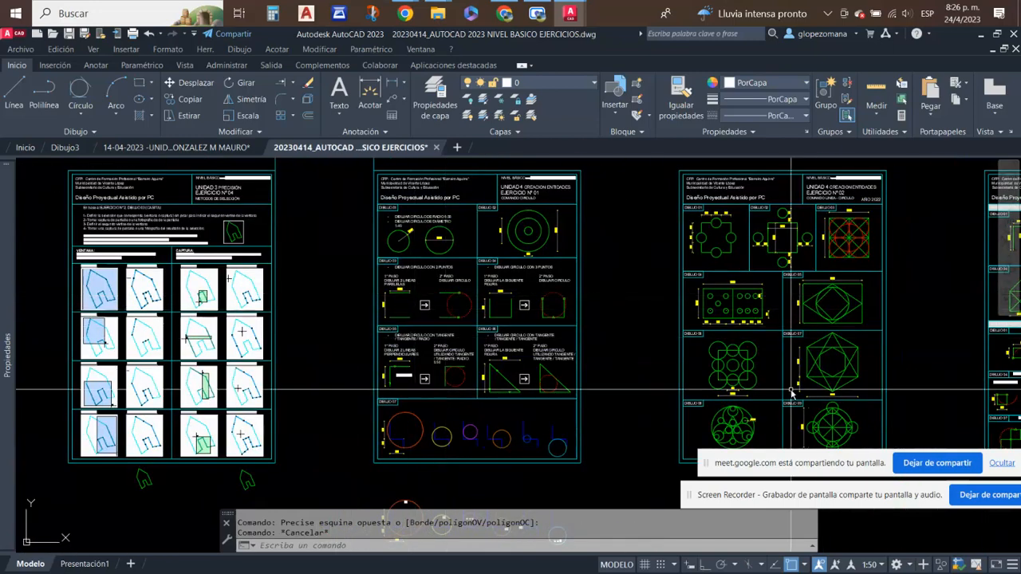
- Stop presenting the screen, switch to the Google Meet call in Chrome and turn the camera on
{"action": "left_click_drag", "start_coordinate": [901, 504], "coordinate": [781, 506]}
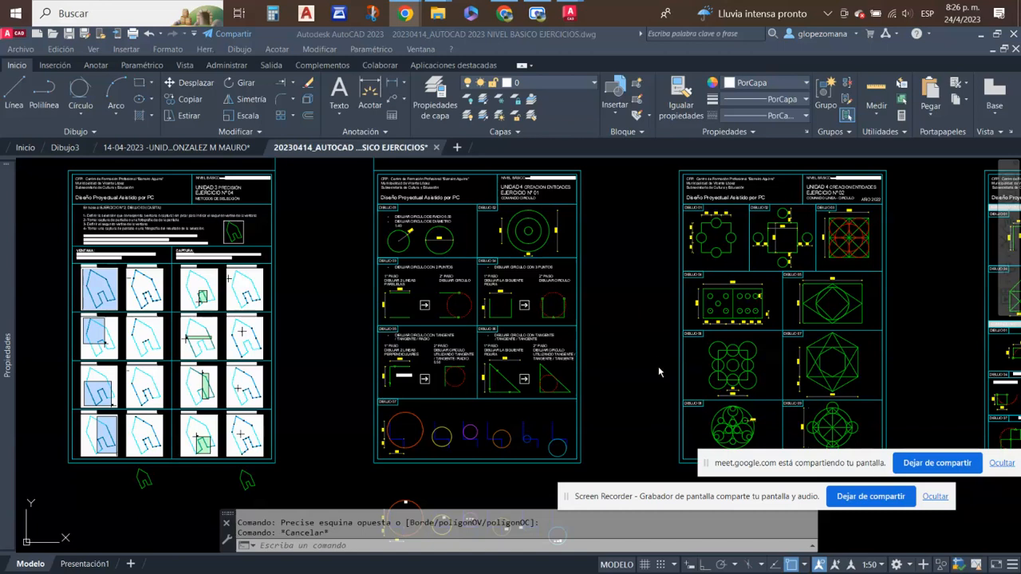
{"action": "left_click", "coordinate": [938, 464]}
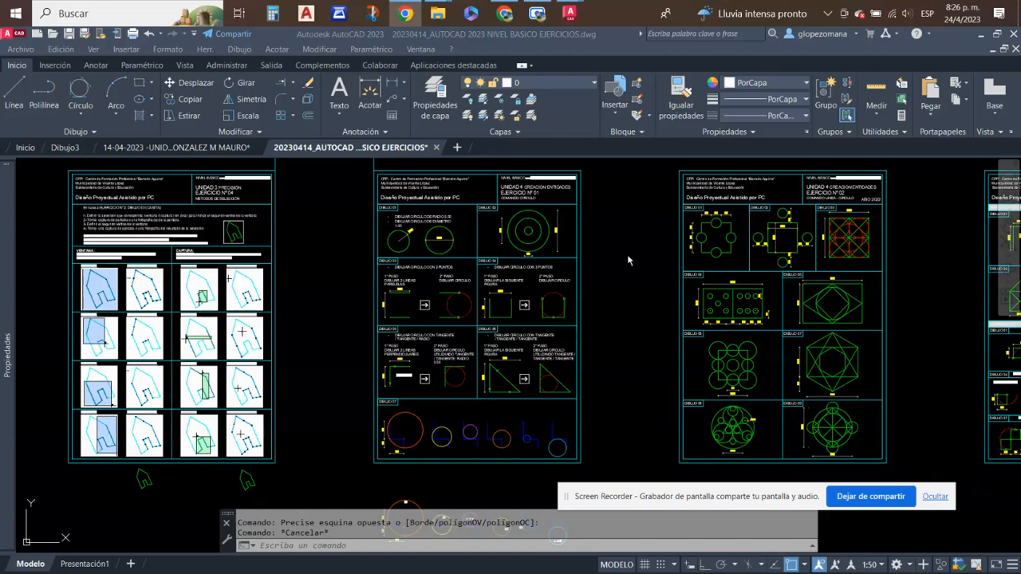
{"action": "left_click", "coordinate": [504, 15]}
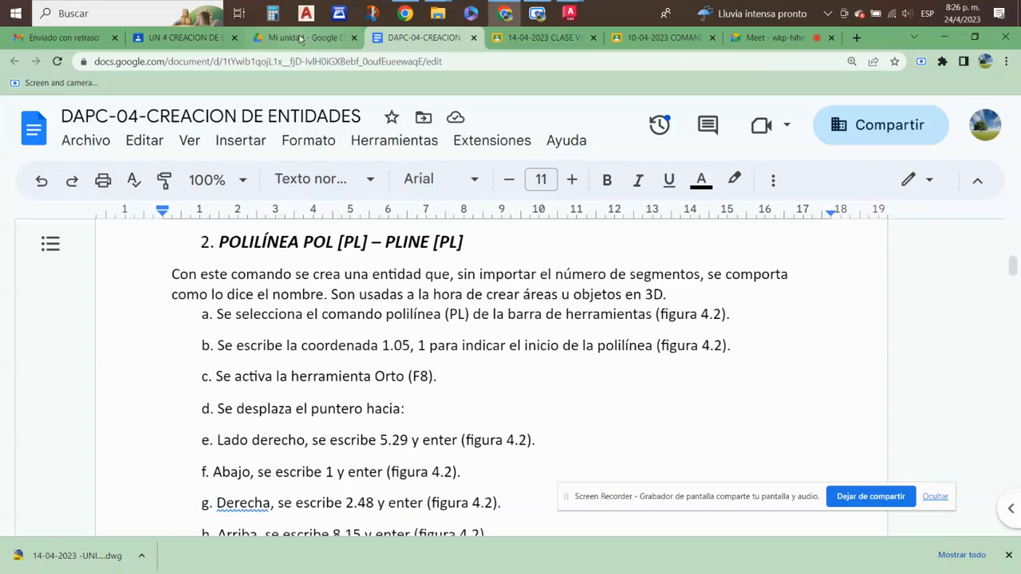
{"action": "left_click", "coordinate": [777, 37]}
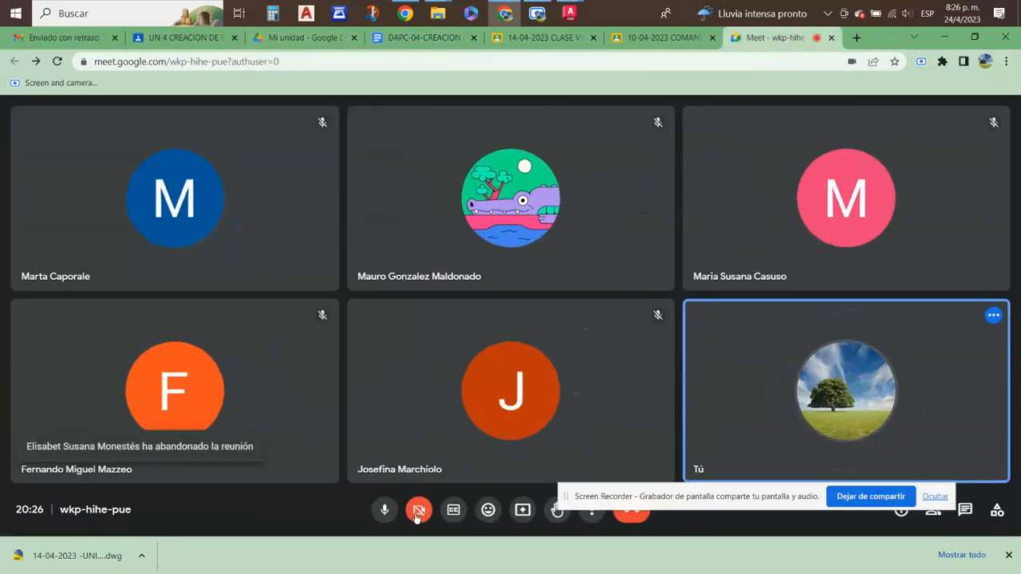
{"action": "left_click", "coordinate": [416, 513]}
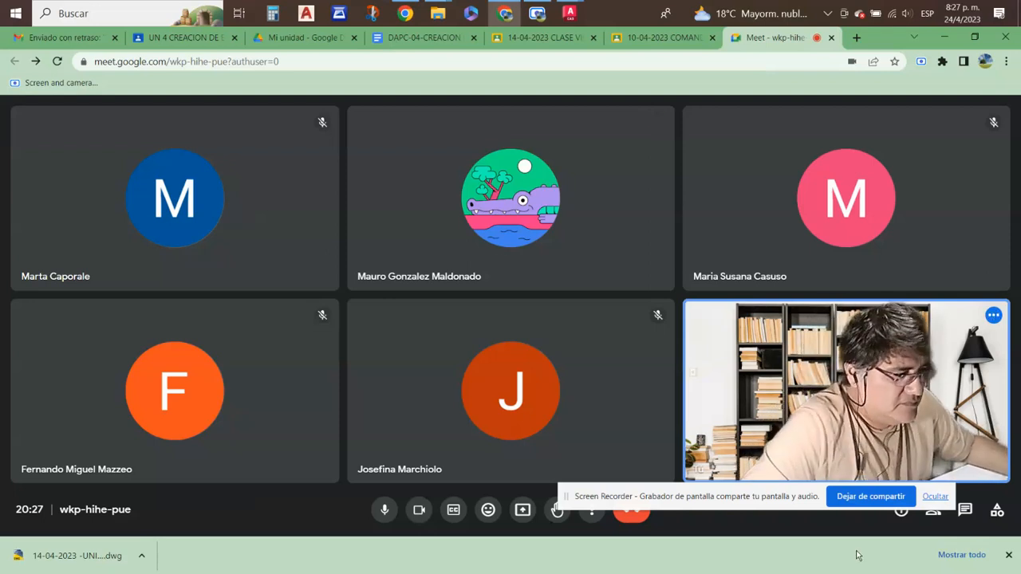
- Move the screen recorder's sharing notice away from the call controls and check the date in the system calendar
{"action": "left_click_drag", "start_coordinate": [772, 499], "coordinate": [811, 421]}
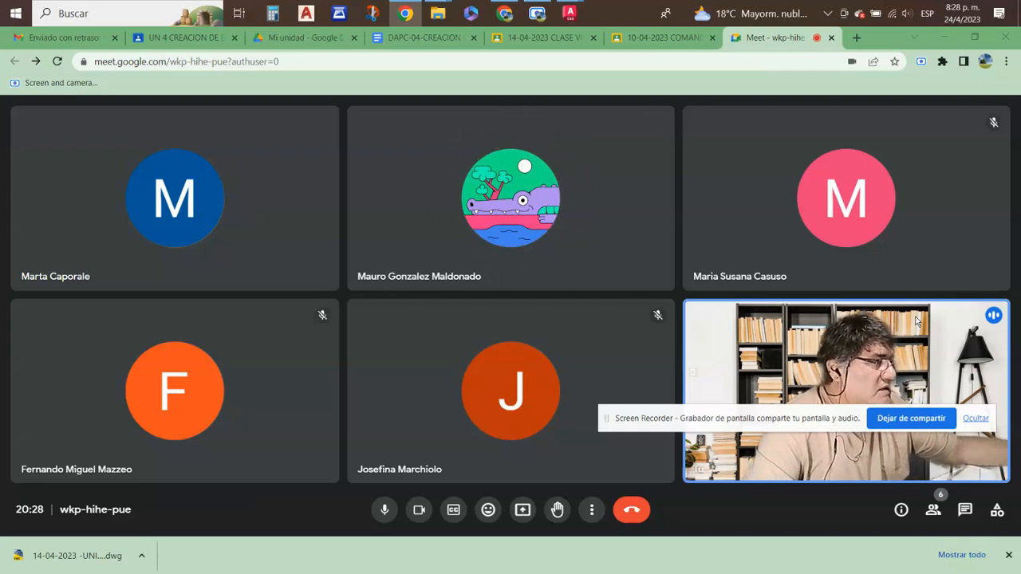
{"action": "left_click", "coordinate": [961, 18]}
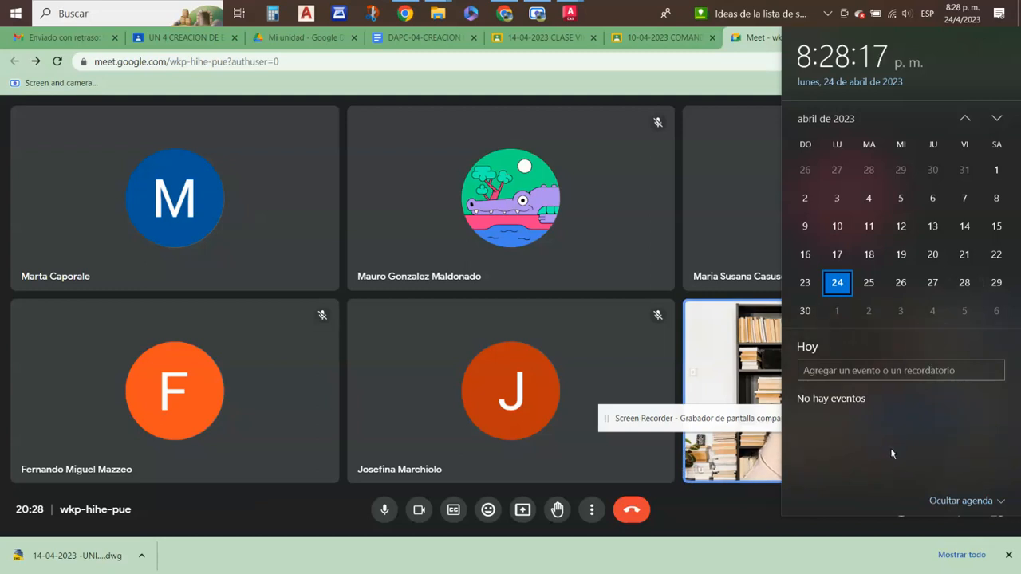
{"action": "left_click", "coordinate": [739, 518]}
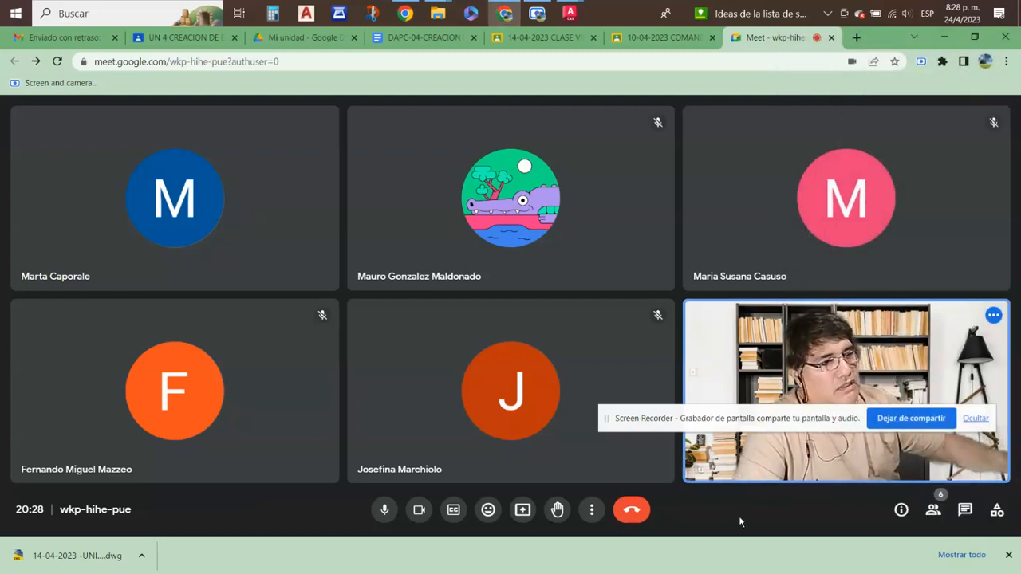